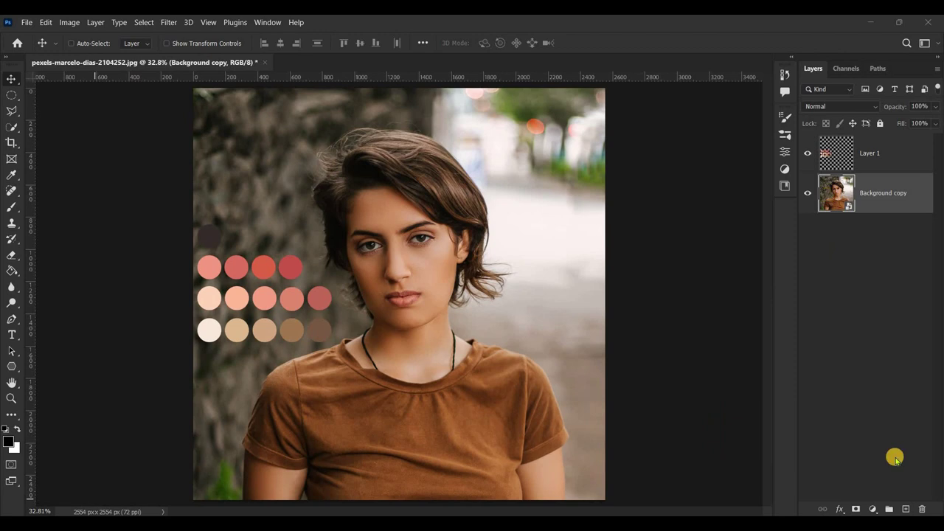
Add a new empty Layer 2 to hold the pen tracing of the portrait.
left_click(906, 508)
Switch to the standard Pen Tool and zoom in on the hair beside the jaw.
right_click(11, 322)
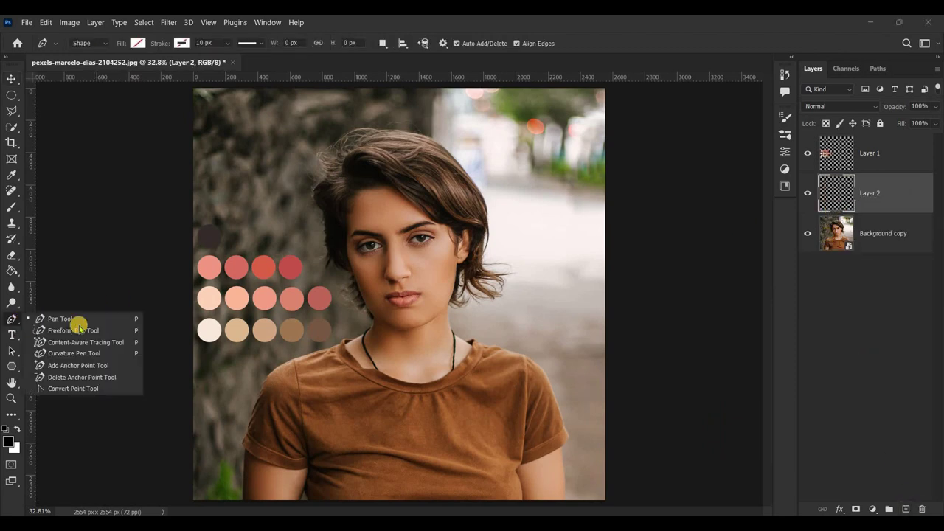
left_click(59, 318)
scroll(361, 227, "up", 1)
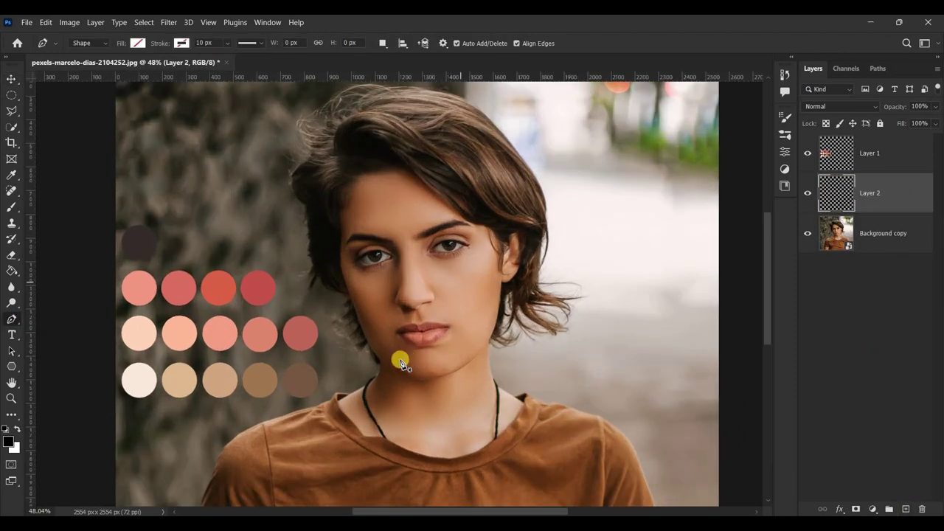
scroll(400, 359, "up", 2)
scroll(391, 369, "up", 2)
scroll(391, 380, "up", 1)
scroll(377, 326, "down", 1)
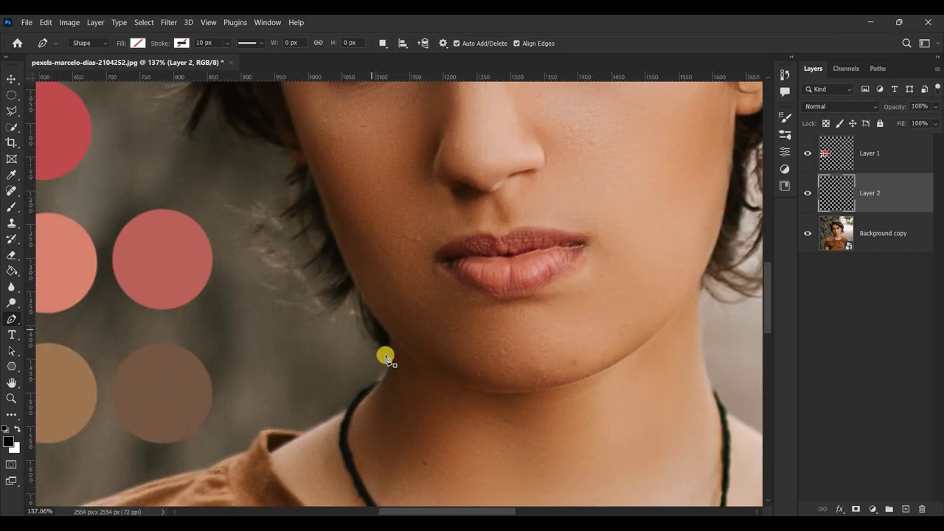
Start the Shape 1 path below the jaw with curved and pointed anchors along hair strands.
left_click_drag(391, 350, 376, 344)
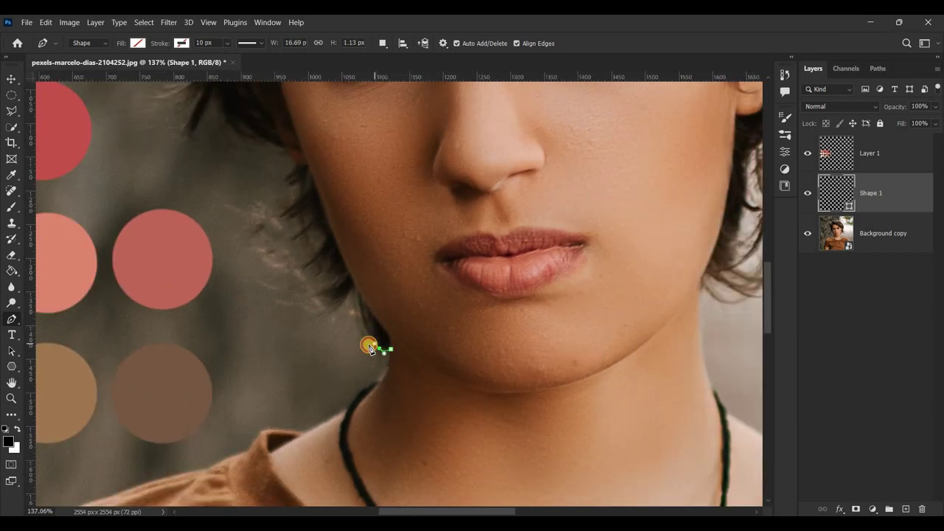
left_click(357, 290)
left_click_drag(357, 283, 356, 264)
left_click(357, 293)
scroll(354, 300, "up", 3)
mouse_move(319, 326)
left_mouse_down()
mouse_move(301, 336)
mouse_move(345, 288)
mouse_move(299, 324)
left_mouse_up()
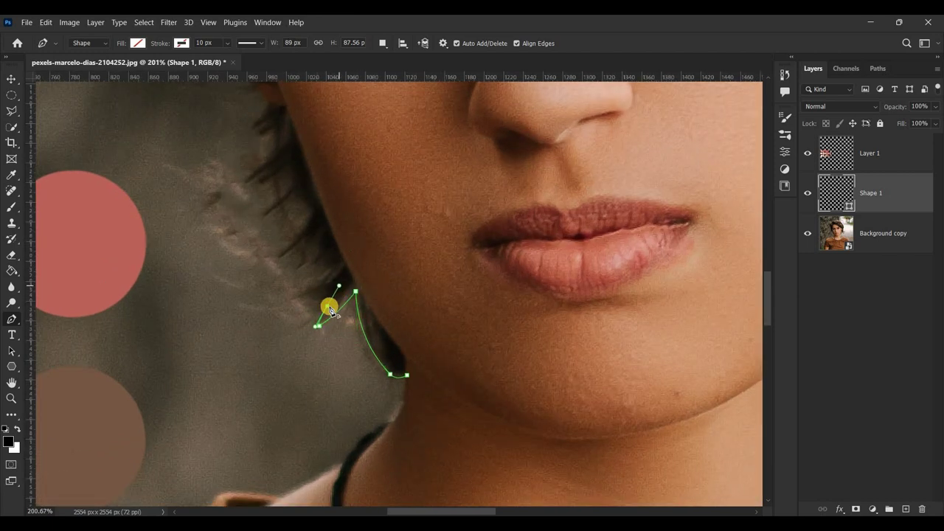
left_click(327, 305)
left_click_drag(302, 285, 327, 265)
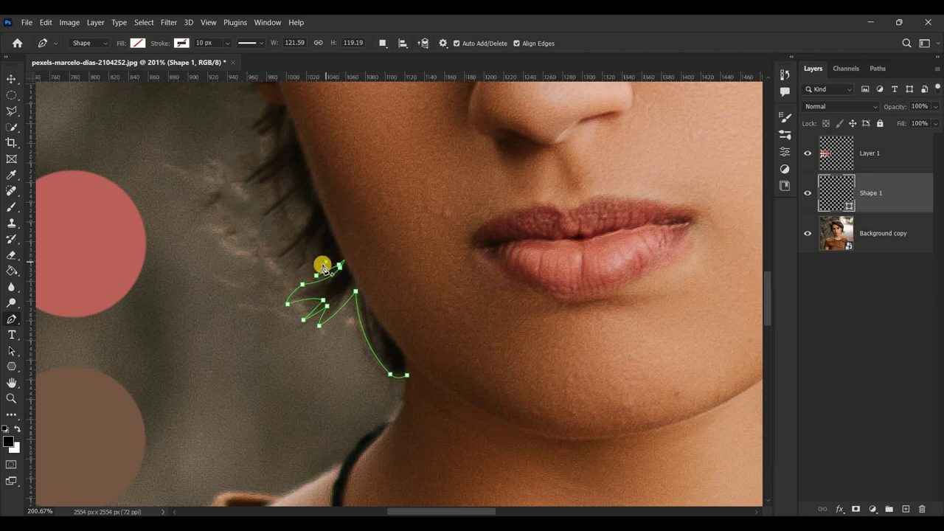
left_click(294, 273)
mouse_move(323, 214)
left_mouse_down()
mouse_move(314, 247)
mouse_move(258, 276)
left_mouse_up()
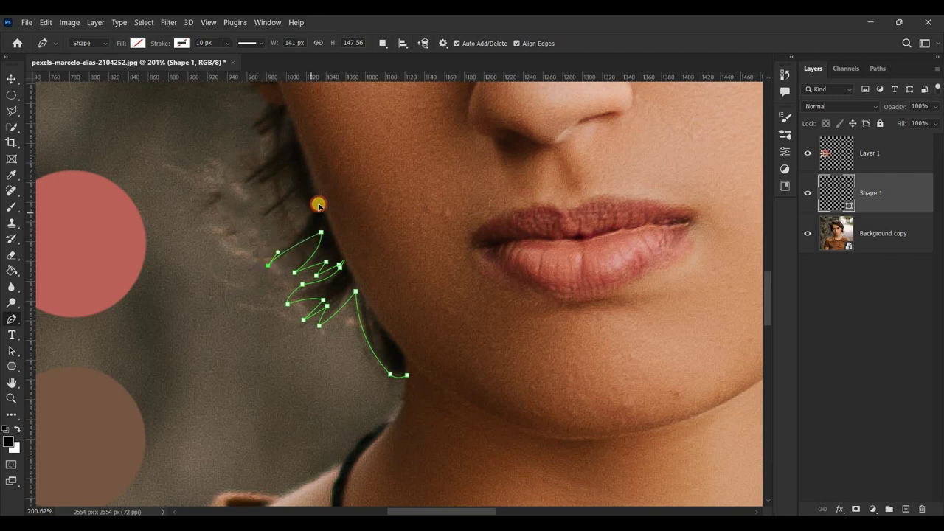
Trace the remaining strands toward the cheek and close the path down the jawline.
left_click_drag(257, 224, 241, 239)
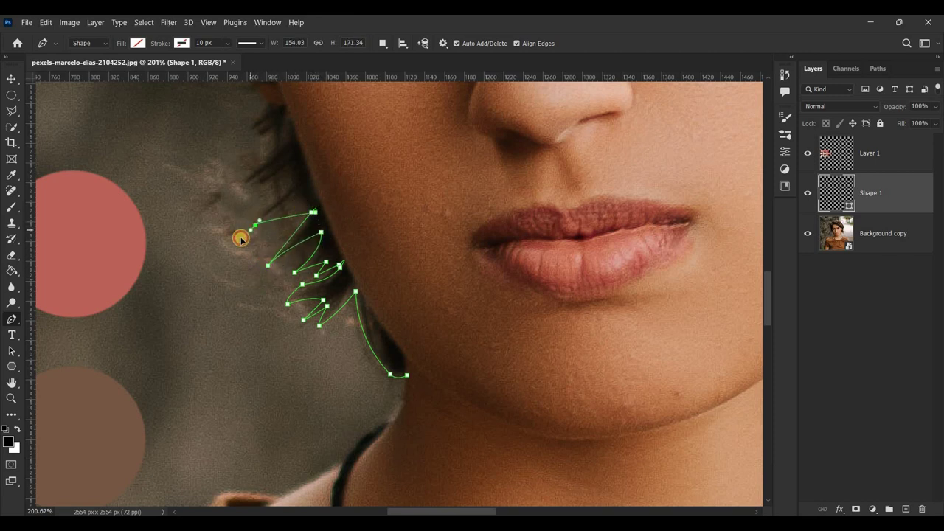
mouse_move(281, 199)
left_mouse_down()
mouse_move(298, 186)
mouse_move(266, 192)
mouse_move(291, 174)
mouse_move(306, 131)
mouse_move(252, 143)
left_mouse_up()
left_click(239, 190)
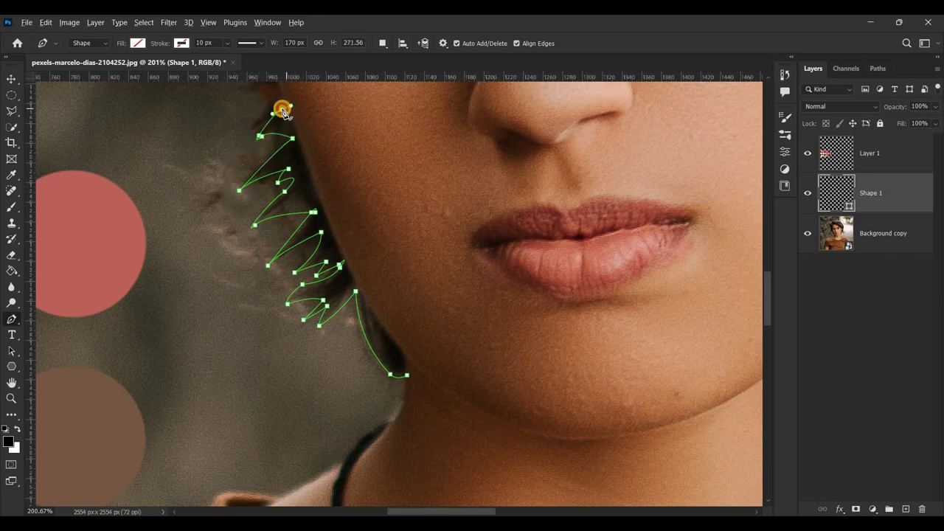
scroll(283, 111, "up", 2)
left_click_drag(335, 273, 367, 304)
left_click(445, 441)
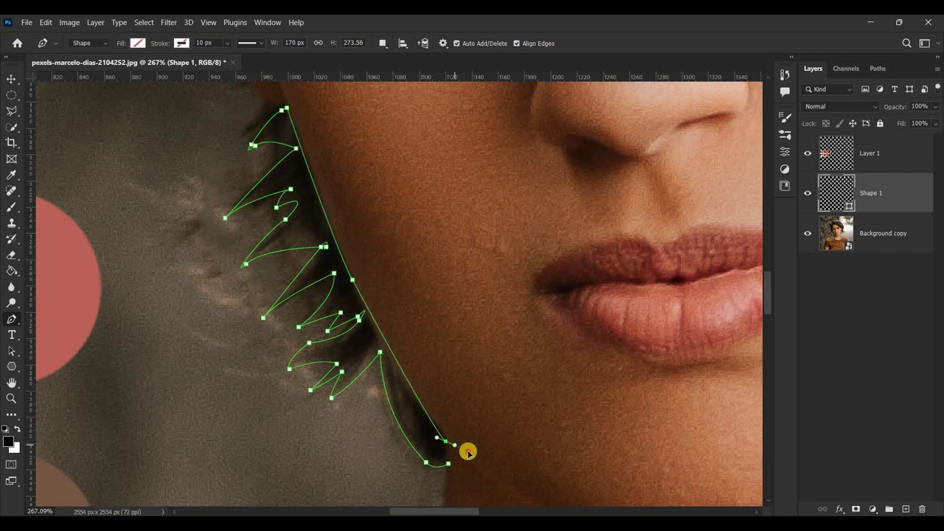
left_click(448, 463)
scroll(472, 413, "down", 5)
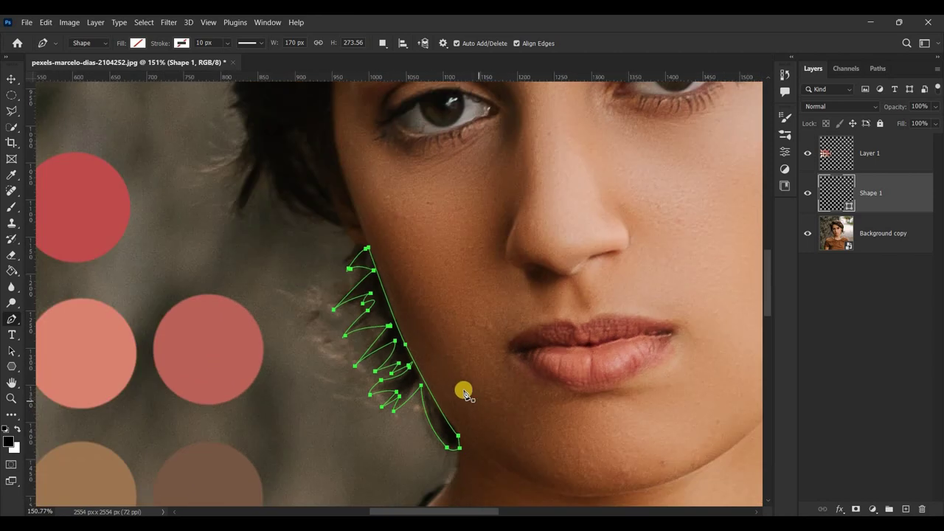
scroll(403, 281, "down", 2)
scroll(401, 278, "down", 2)
scroll(403, 282, "down", 1)
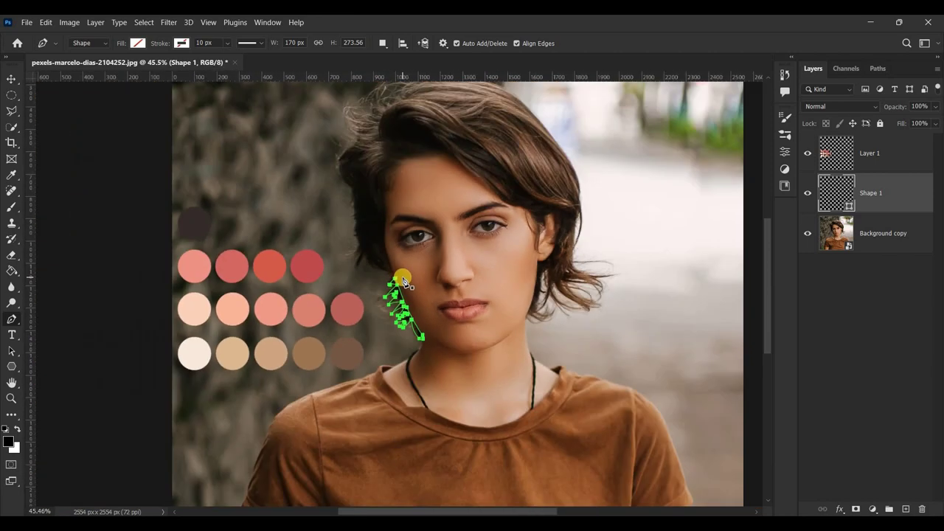
Start a new hair outline up the side of the face toward the cheek.
scroll(373, 247, "up", 2)
scroll(384, 244, "up", 1)
scroll(391, 246, "up", 2)
scroll(390, 246, "down", 1)
scroll(767, 294, "up", 3)
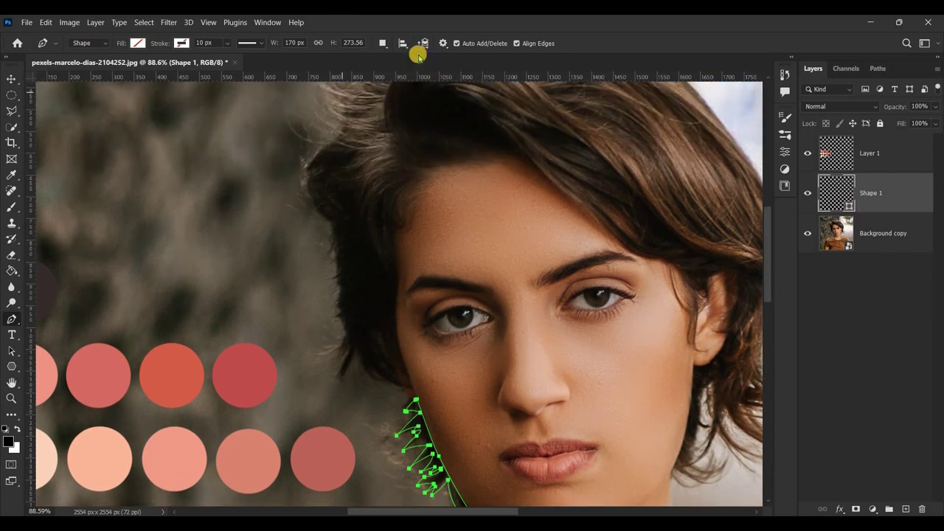
scroll(398, 402, "up", 3)
scroll(436, 395, "up", 1)
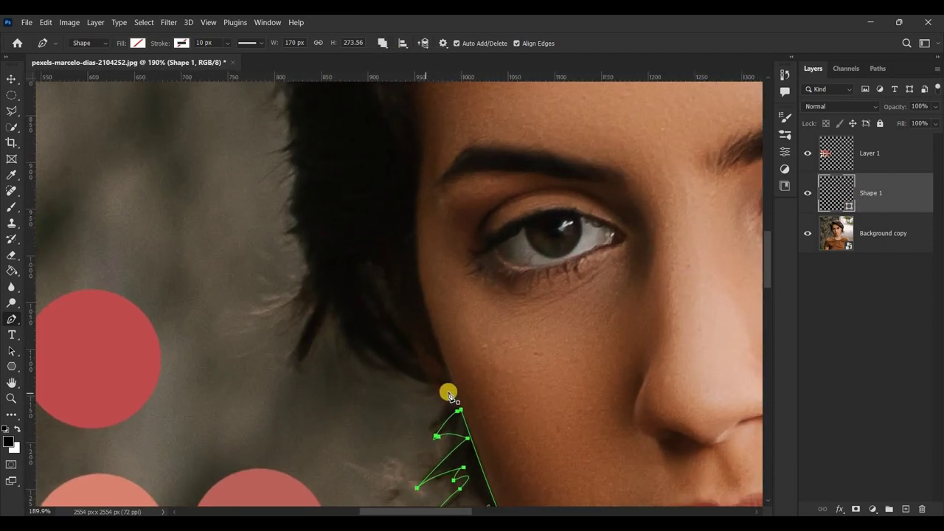
left_click(452, 391)
left_click_drag(344, 327, 405, 378)
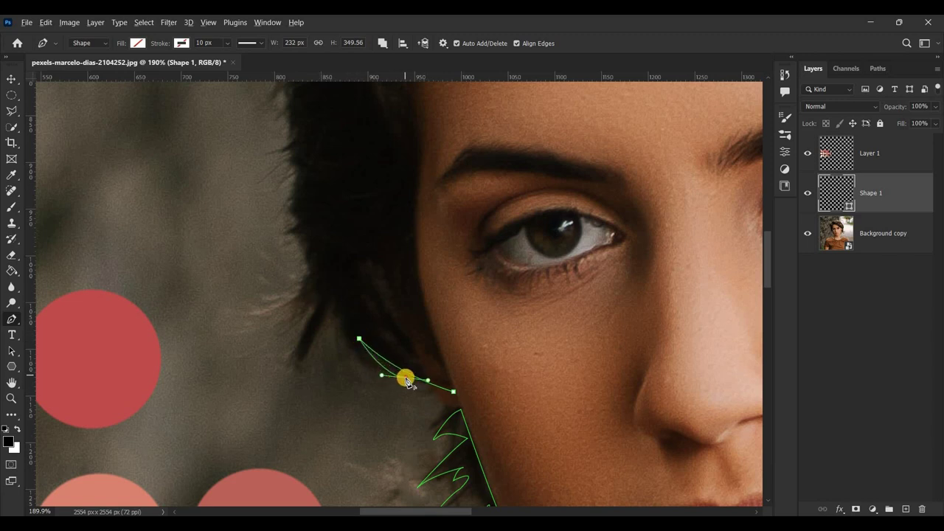
left_click_drag(330, 318, 312, 258)
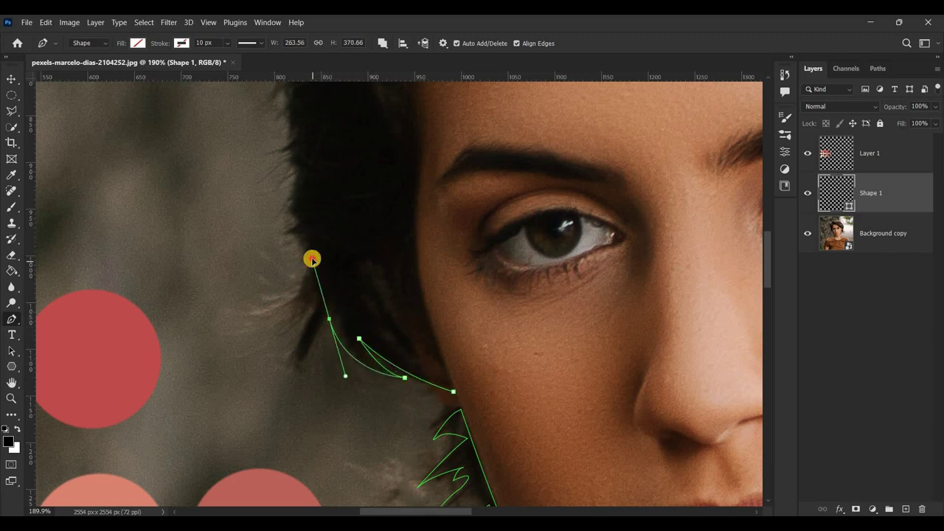
left_click(329, 319, "alt")
Add corner and curved anchors tracing strand tips up the outer hair edge.
mouse_move(310, 373)
left_mouse_down()
mouse_move(312, 322)
mouse_move(337, 266)
left_mouse_up()
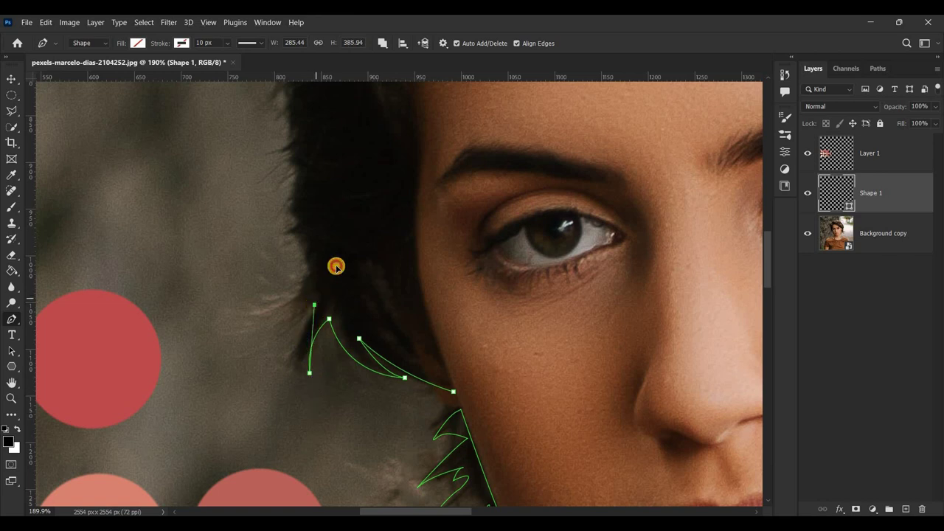
mouse_move(287, 322)
left_mouse_down()
mouse_move(254, 343)
mouse_move(289, 319)
left_mouse_up()
left_click_drag(305, 275, 307, 243)
left_click(305, 276, "alt")
scroll(310, 265, "up", 1, "alt")
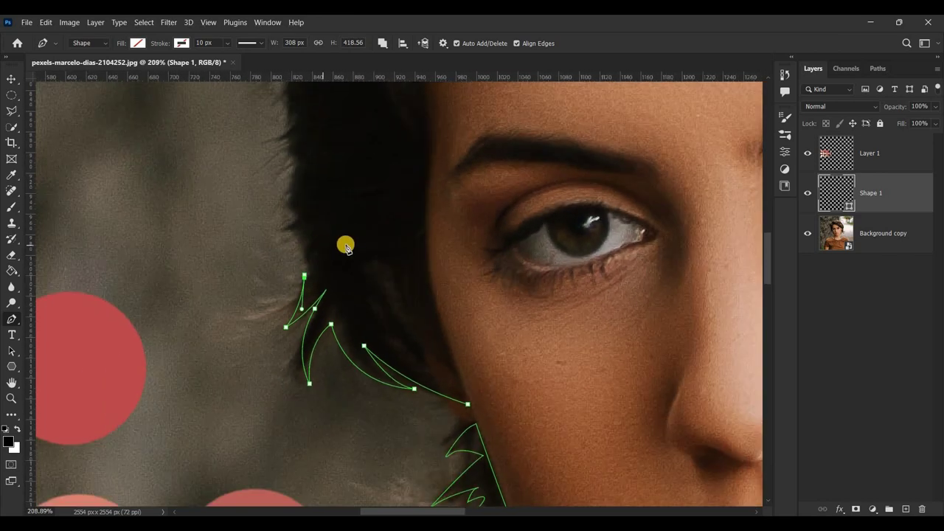
scroll(765, 253, "up", 3)
left_click(277, 366)
left_click_drag(291, 295, 294, 266)
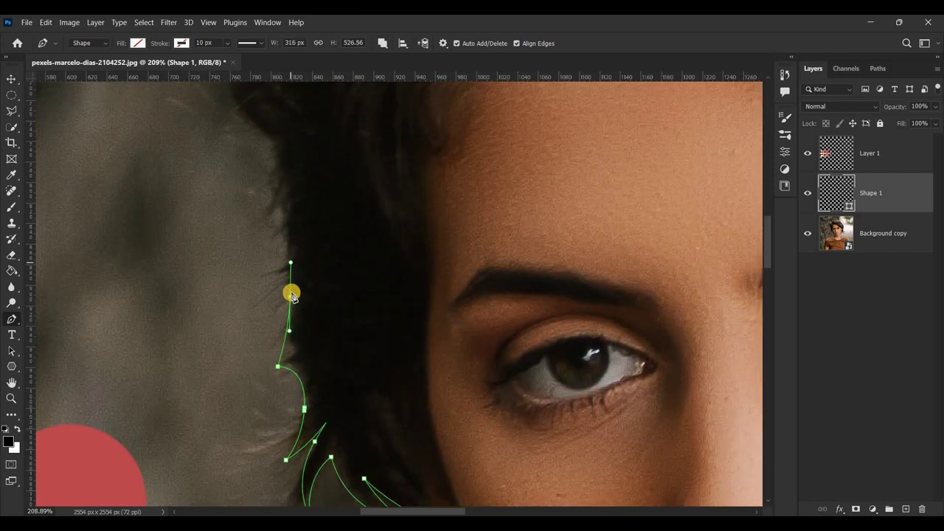
left_click_drag(271, 150, 258, 134)
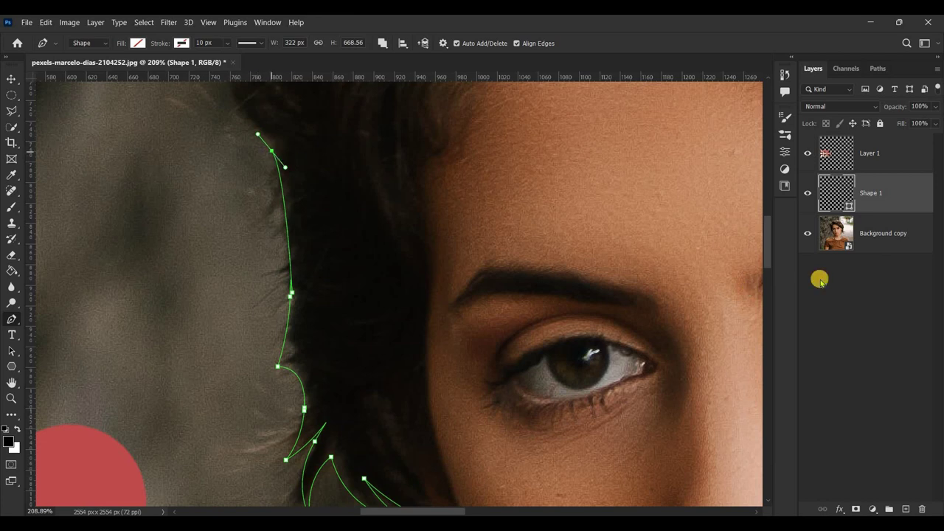
Turn the path at the top and trace the curling hairline, undoing a misplaced anchor.
scroll(763, 229, "right", 1)
scroll(767, 227, "up", 1)
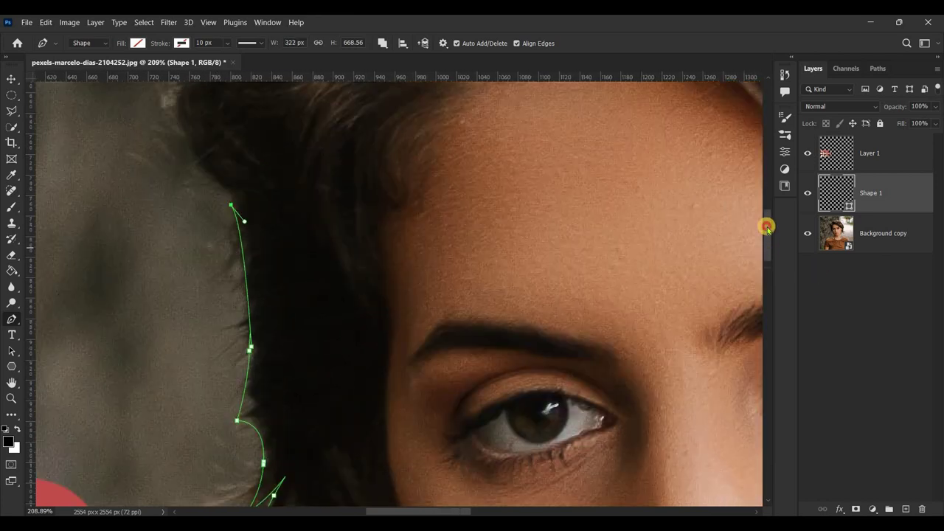
scroll(767, 228, "up", 3)
scroll(290, 255, "down", 1, "alt")
left_click_drag(245, 260, 346, 249)
left_click(244, 260, "alt")
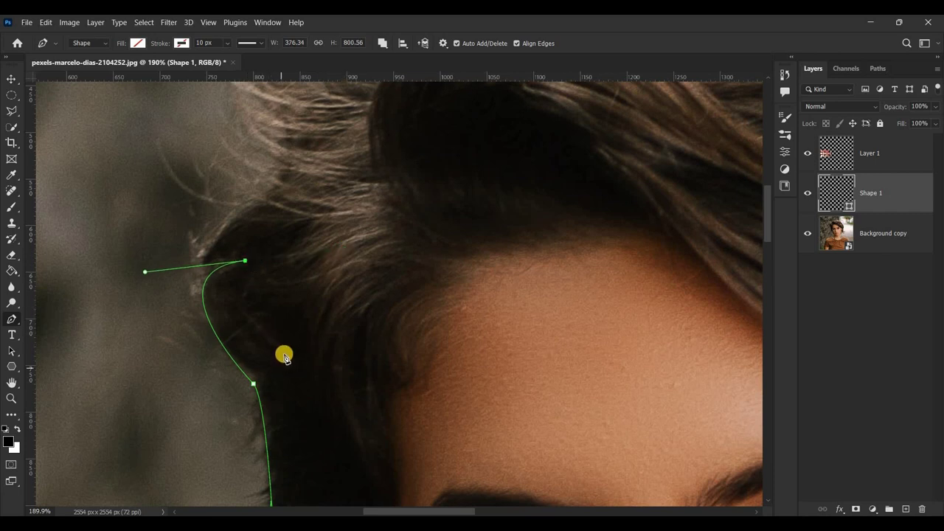
left_click_drag(243, 304, 261, 327)
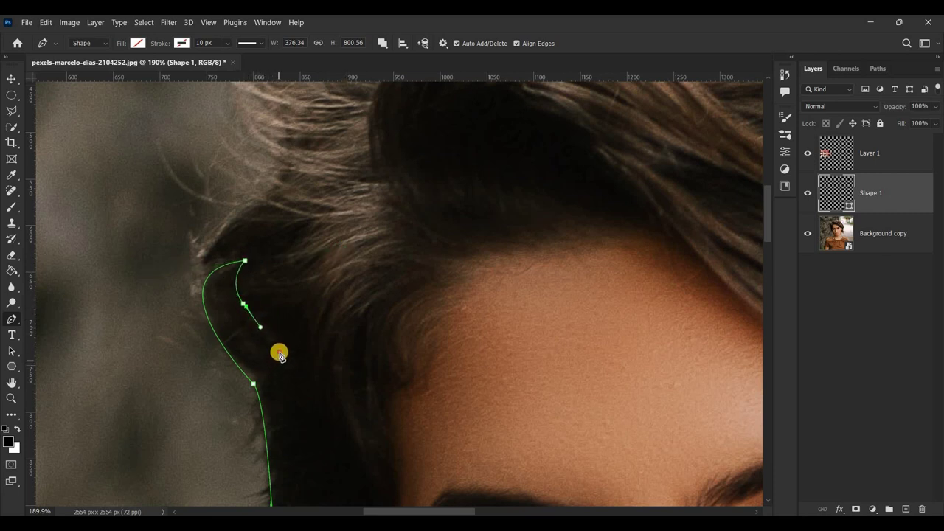
left_click_drag(282, 353, 297, 376)
key("ctrl+z")
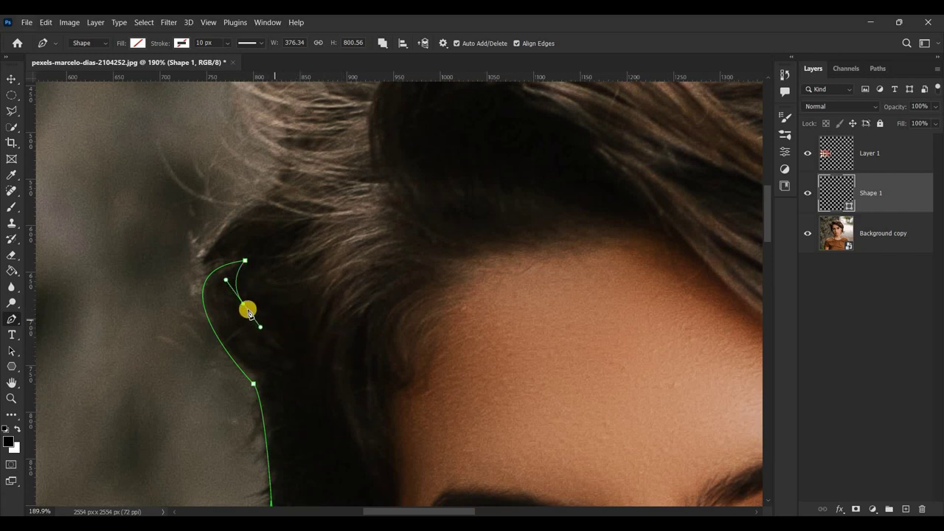
left_click_drag(246, 304, 282, 366)
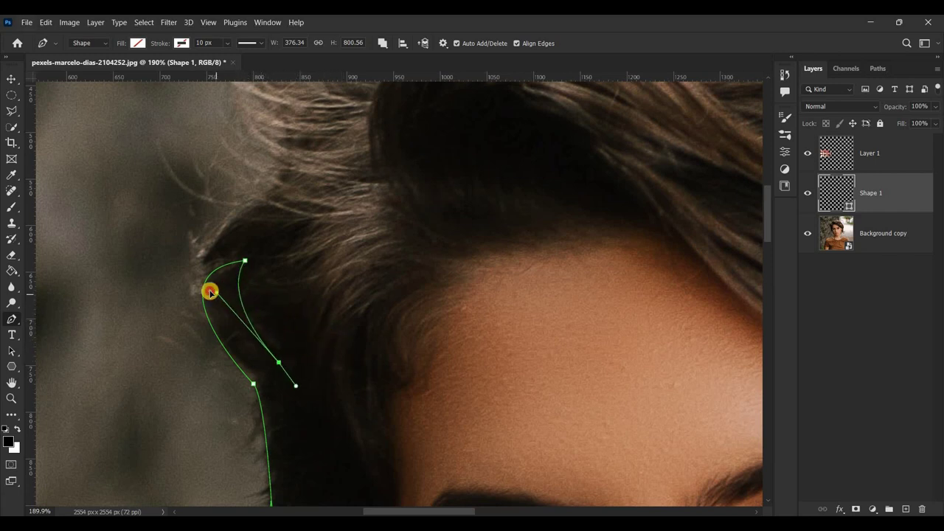
Shape the strand near the top with corner anchors running down its inner edge.
left_click_drag(247, 278, 273, 273)
mouse_move(301, 306)
left_mouse_down()
mouse_move(341, 321)
mouse_move(329, 297)
left_mouse_up()
left_click(301, 307, "alt")
mouse_move(281, 270)
left_mouse_down()
mouse_move(261, 274)
mouse_move(281, 291)
mouse_move(224, 320)
left_mouse_up()
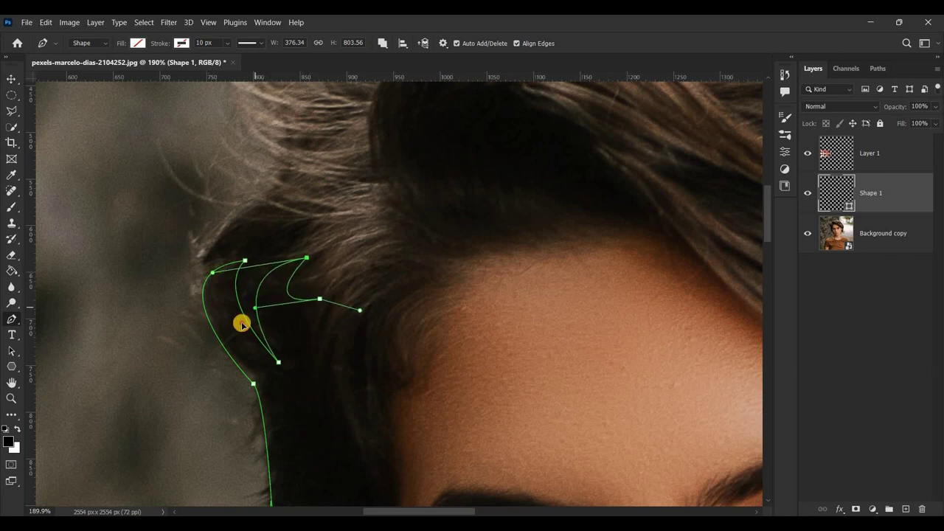
left_click(319, 299, "alt")
left_click_drag(312, 392, 344, 451)
left_click(314, 391, "alt")
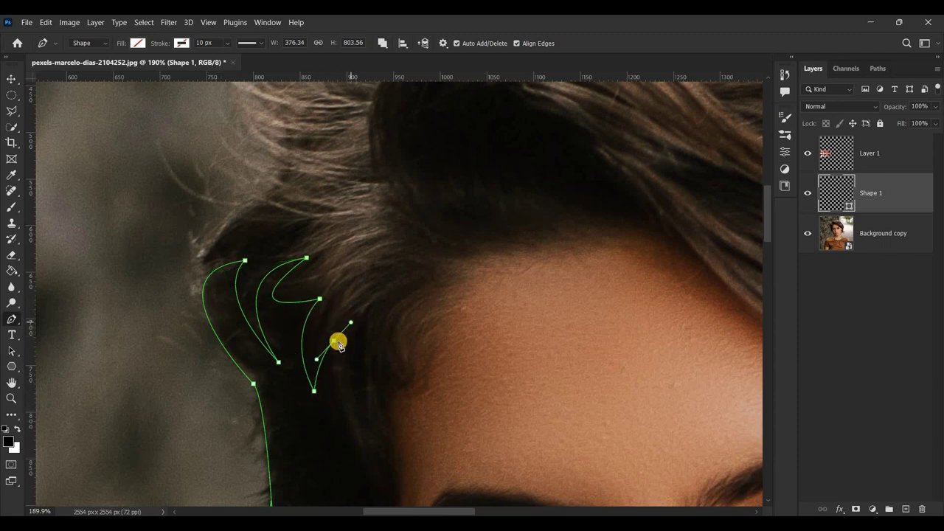
Trace the hair edge past the eyebrow and close the outline along the cheek.
scroll(768, 252, "down", 5)
scroll(386, 181, "up", 2)
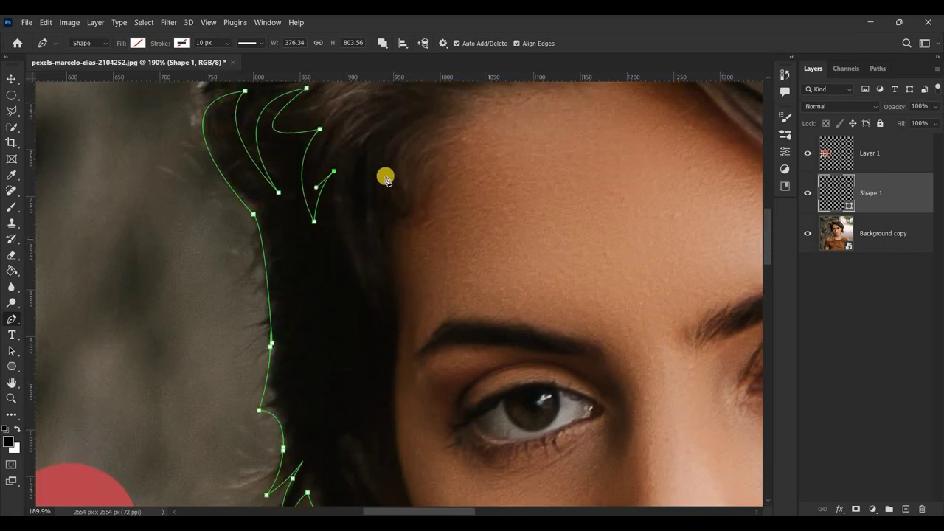
left_click_drag(376, 311, 412, 340)
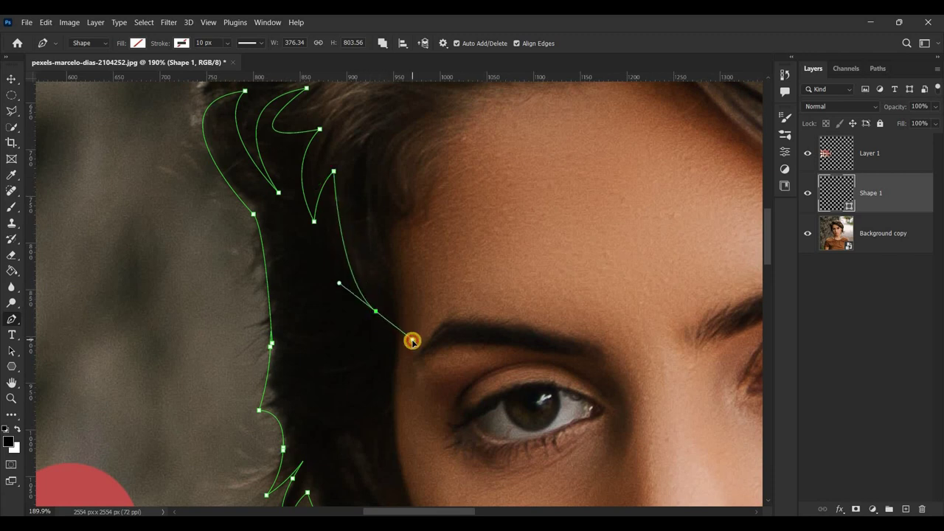
mouse_move(385, 226)
left_mouse_down()
mouse_move(395, 213)
mouse_move(410, 286)
left_mouse_up()
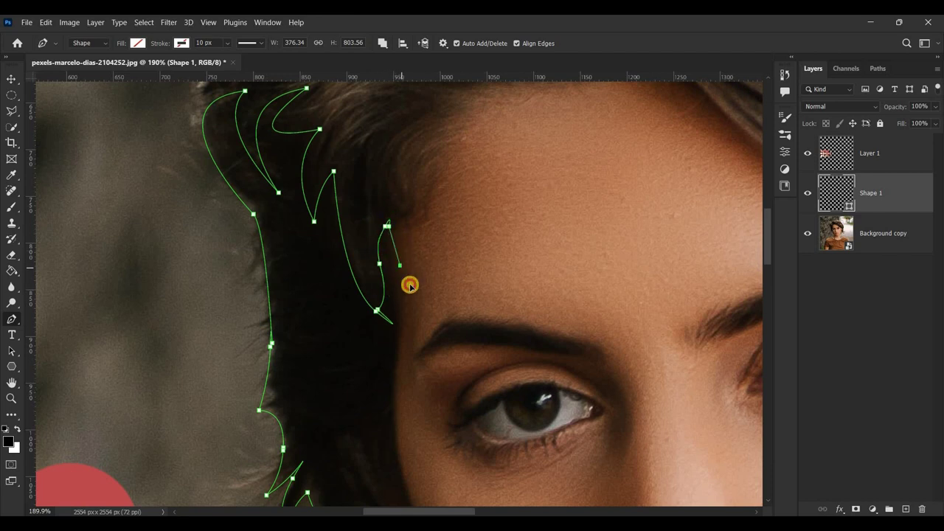
left_click(400, 266, "alt")
left_click_drag(396, 376, 386, 414)
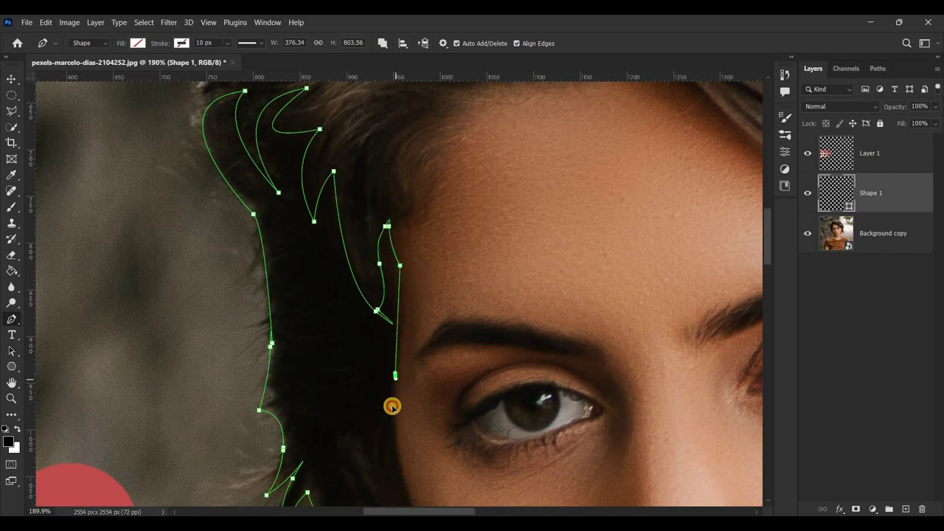
left_click_drag(765, 253, 765, 283)
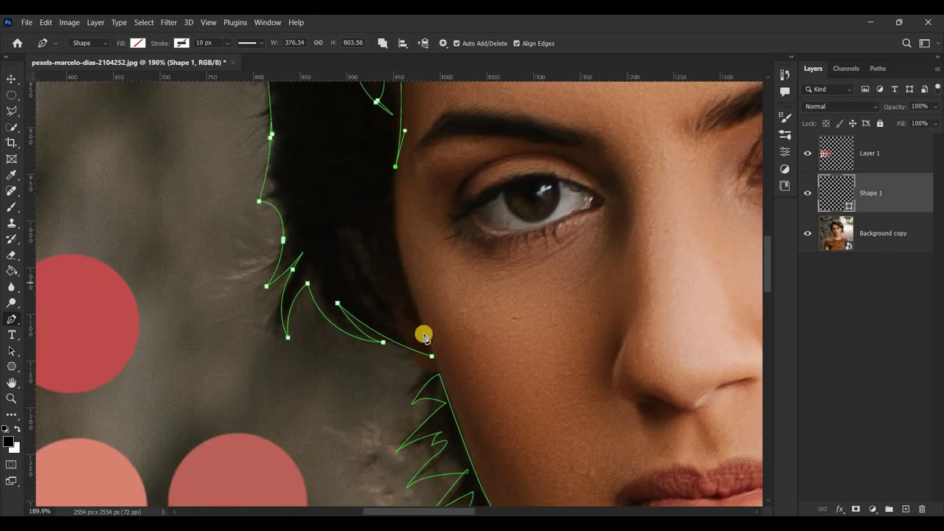
left_click_drag(432, 357, 455, 391)
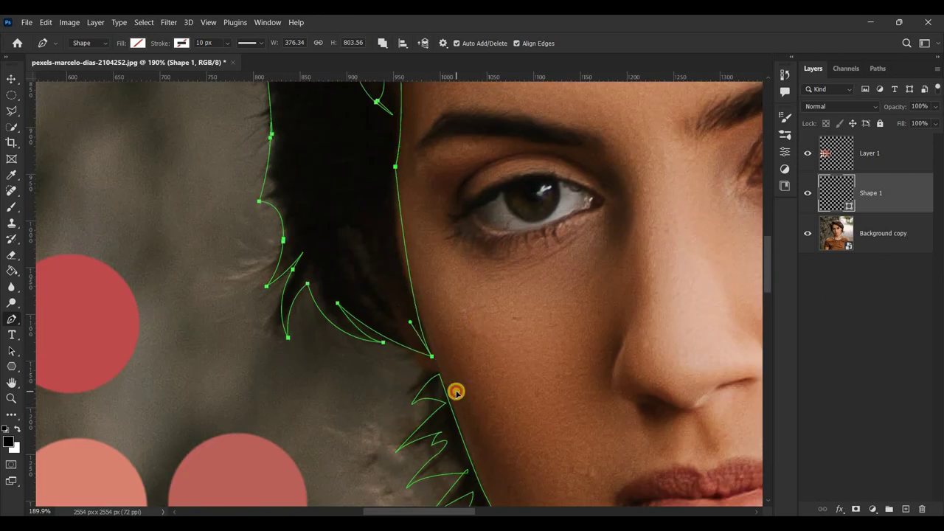
left_click_drag(769, 269, 751, 261)
left_click_drag(405, 275, 409, 264)
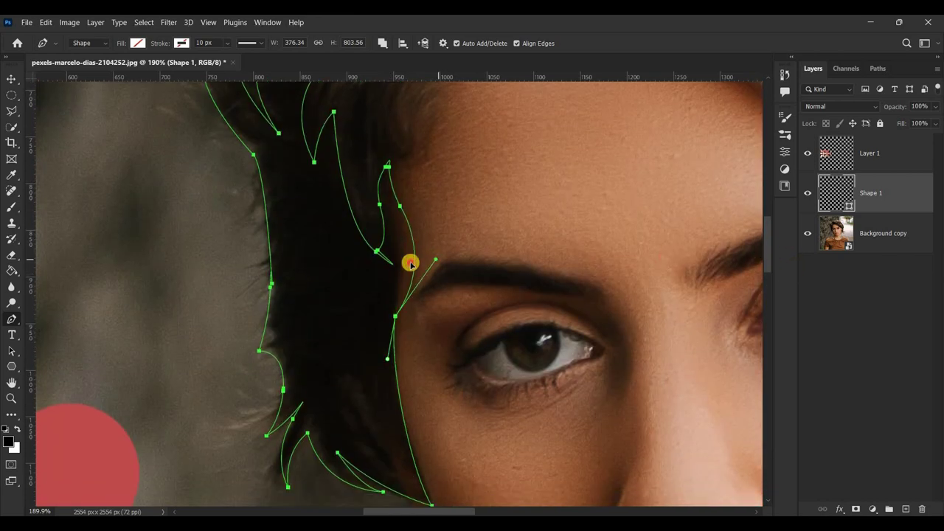
left_click_drag(768, 261, 768, 270)
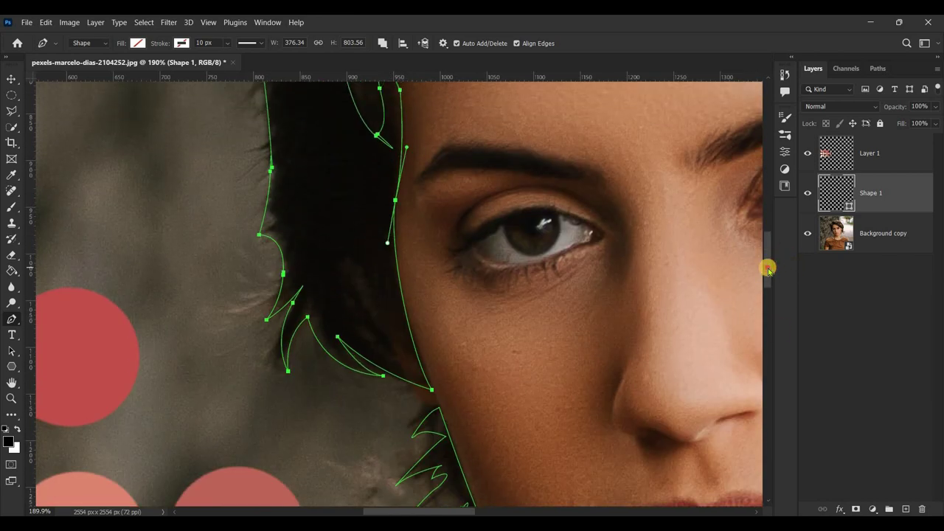
scroll(664, 251, "down", 5)
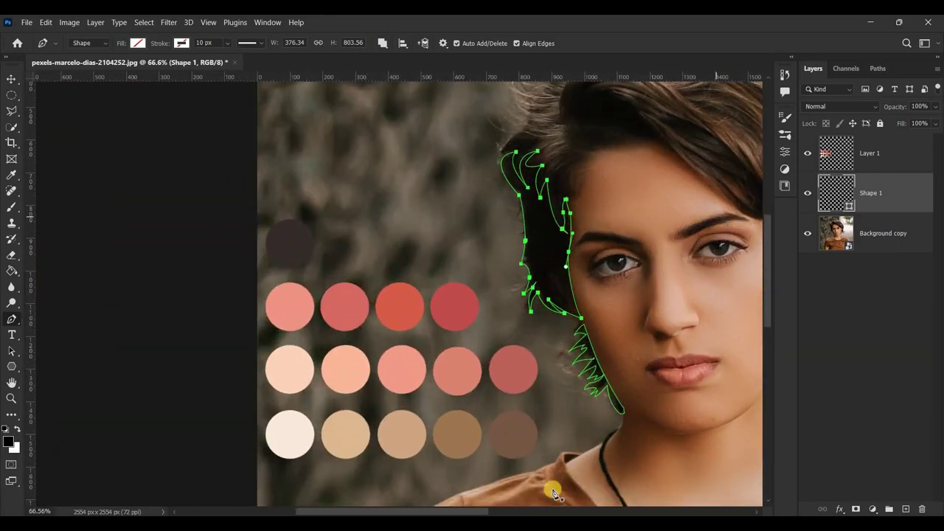
Draw and close a small pointed hair tuft at the top of the side hair.
left_click_drag(476, 508, 523, 508)
scroll(337, 234, "up", 2)
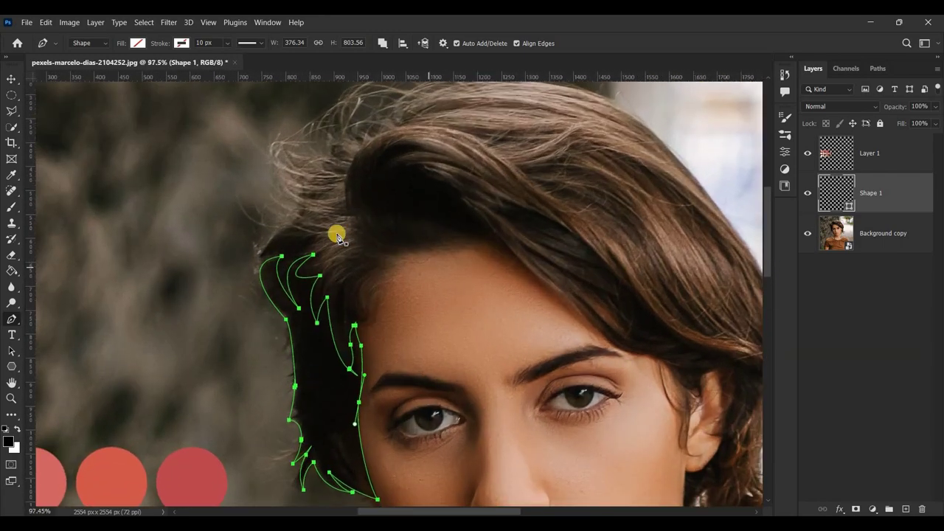
scroll(307, 235, "up", 2)
left_click_drag(196, 266, 221, 236)
left_click_drag(195, 265, 216, 238)
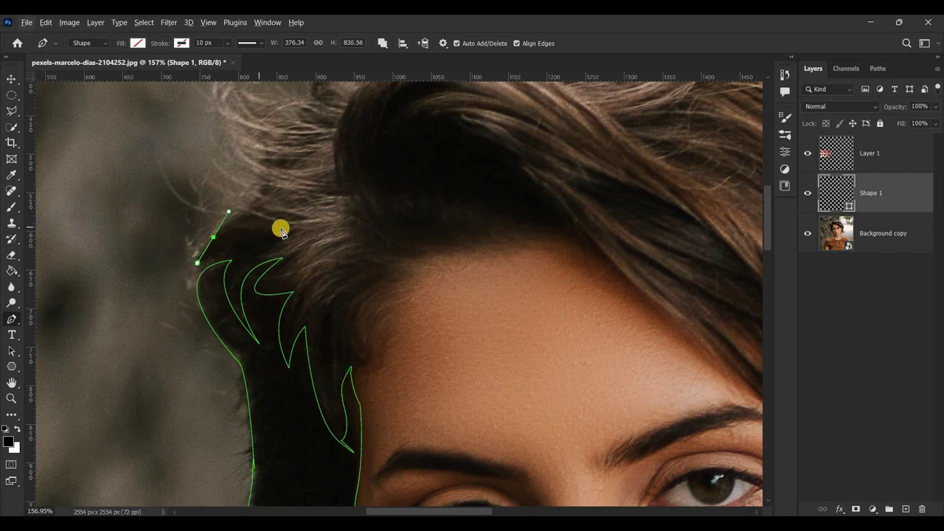
mouse_move(301, 221)
left_mouse_down()
mouse_move(316, 219)
mouse_move(277, 249)
left_mouse_up()
left_click(219, 259)
left_click_drag(200, 265, 225, 266)
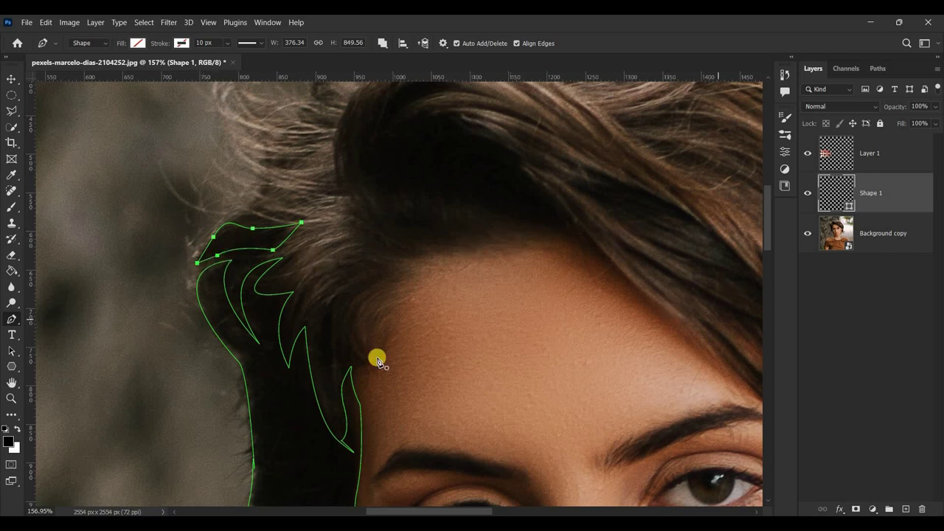
Draw and close a curved strand shape running from the temple to the forehead hairline.
left_click(383, 282)
left_click_drag(334, 394, 313, 279)
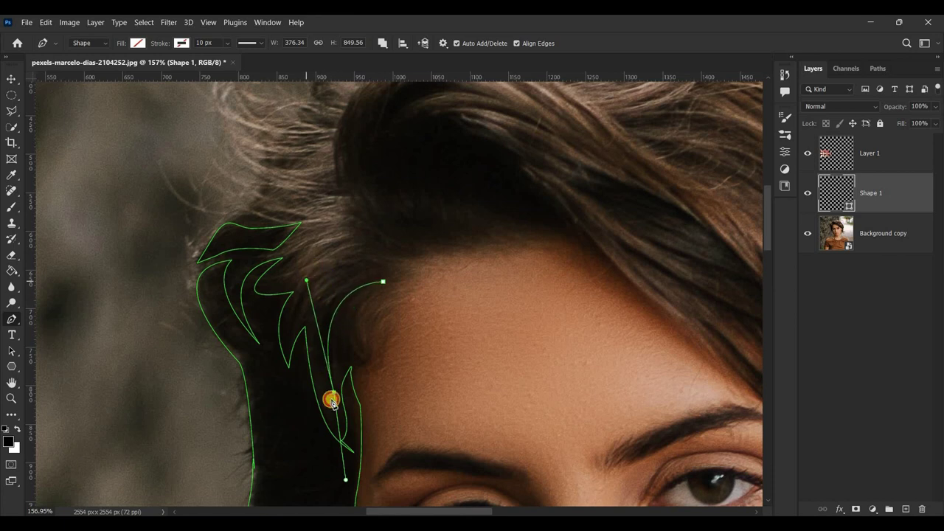
left_click(383, 281)
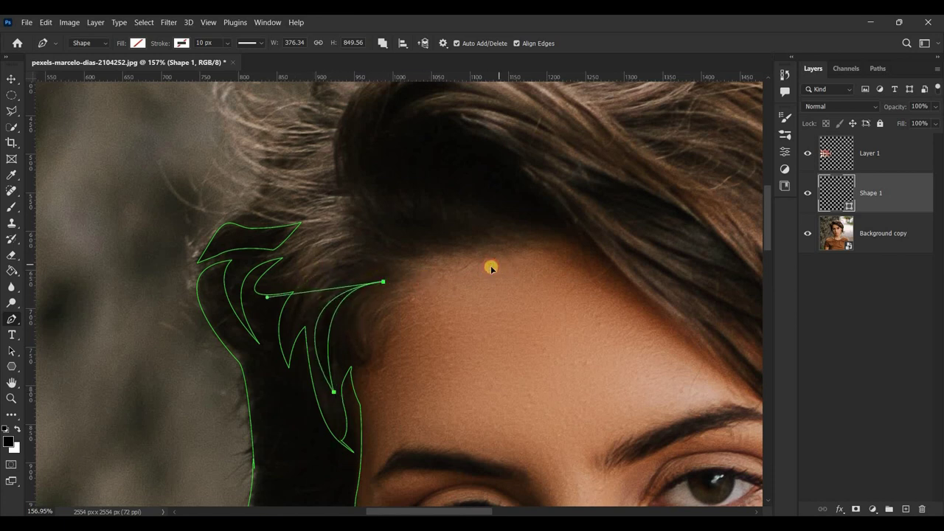
left_click_drag(487, 272, 483, 278)
left_click_drag(765, 242, 767, 228)
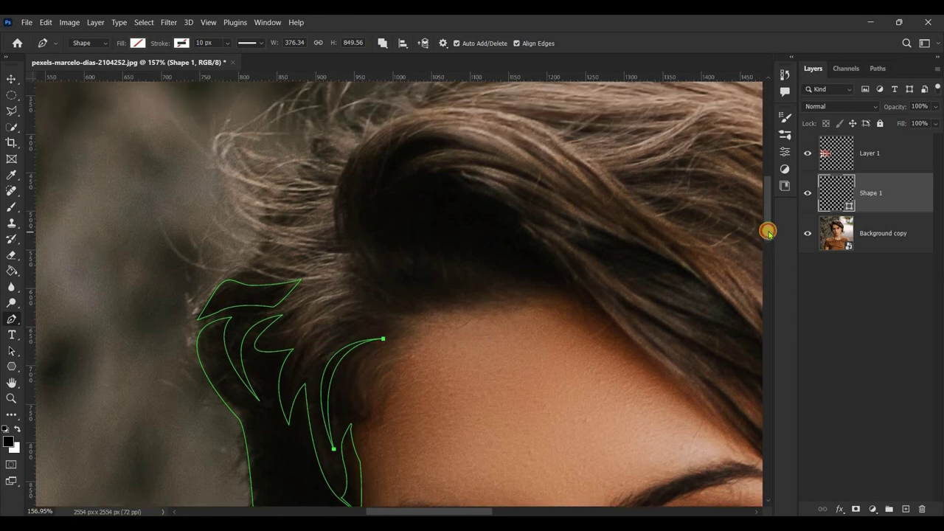
left_click_drag(474, 511, 490, 510)
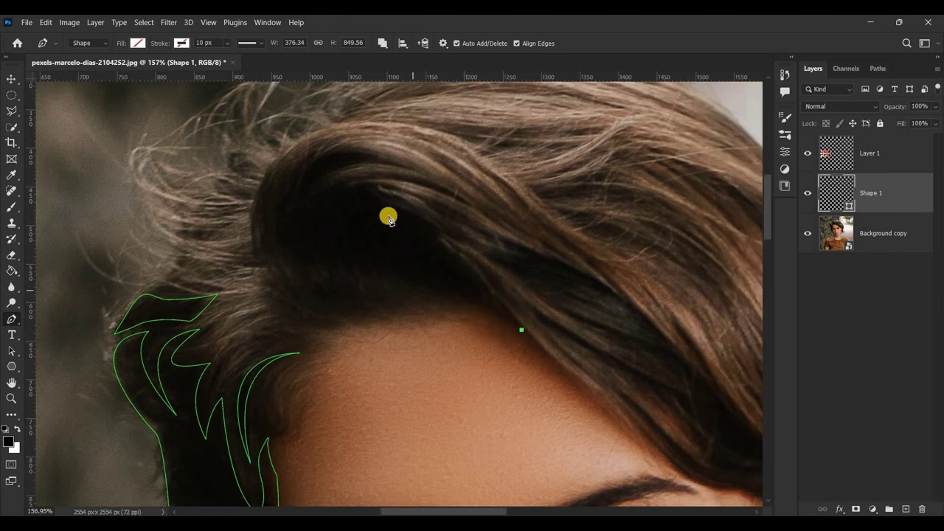
Begin the forehead hair swoop outline with curved anchors and sharp strand tips.
mouse_move(374, 216)
left_mouse_down()
mouse_move(446, 231)
mouse_move(357, 201)
mouse_move(274, 239)
left_mouse_up()
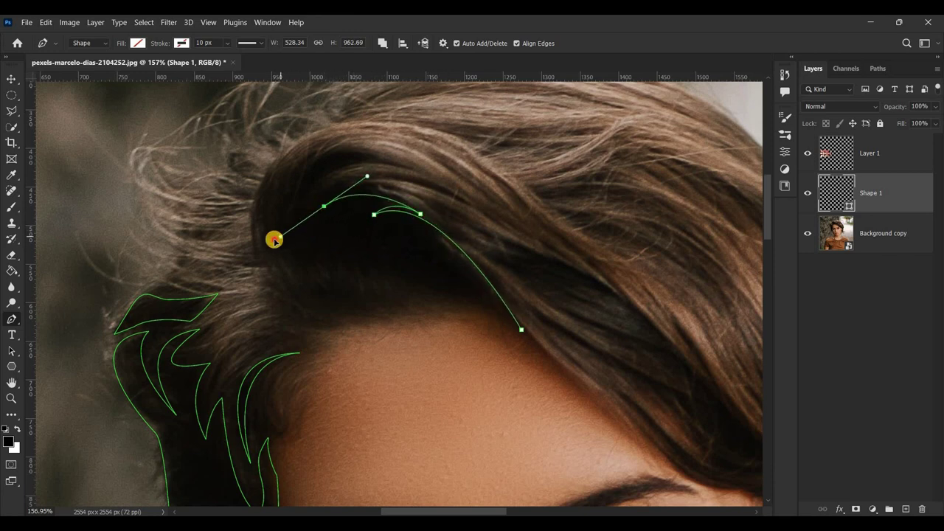
left_click(324, 206, "alt")
left_click_drag(468, 204, 583, 259)
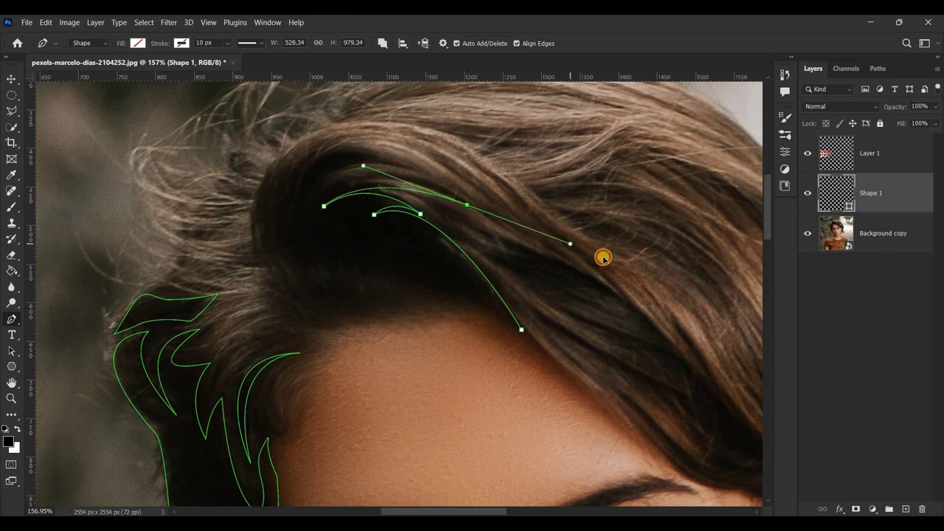
left_click(467, 205, "alt")
left_click_drag(324, 206, 259, 293)
left_click_drag(353, 142, 362, 128)
mouse_move(308, 223)
left_mouse_down()
mouse_move(400, 173)
mouse_move(508, 191)
left_mouse_up()
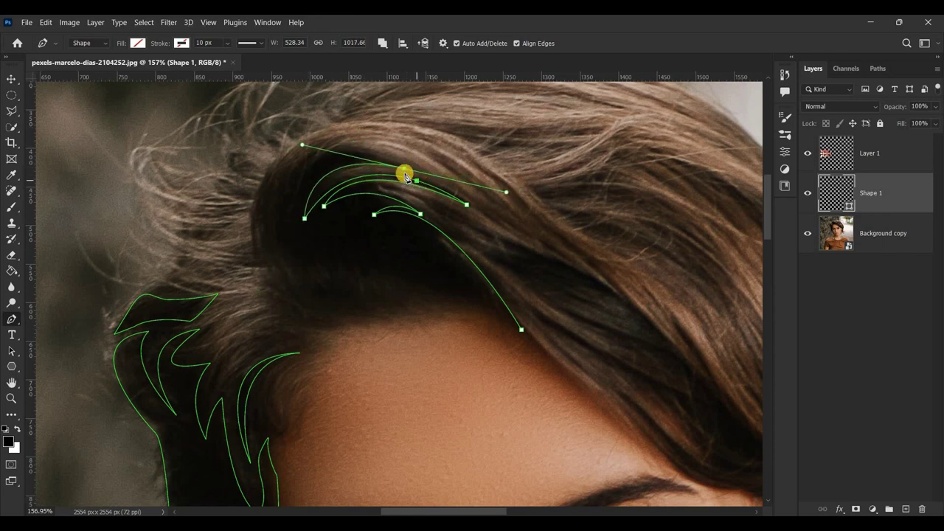
left_click_drag(292, 205, 277, 291)
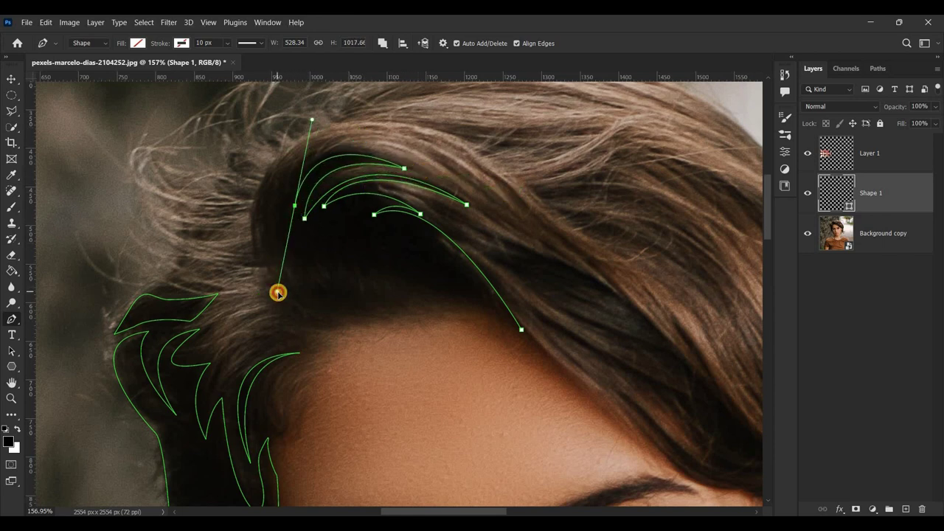
left_click(297, 209, "alt")
Add more pointed strand tips near the crown and the front of the swoop.
scroll(297, 209, "up", 2)
scroll(296, 208, "up", 1)
left_click_drag(330, 133, 368, 122)
left_click(329, 134, "alt")
left_click_drag(272, 214, 272, 283)
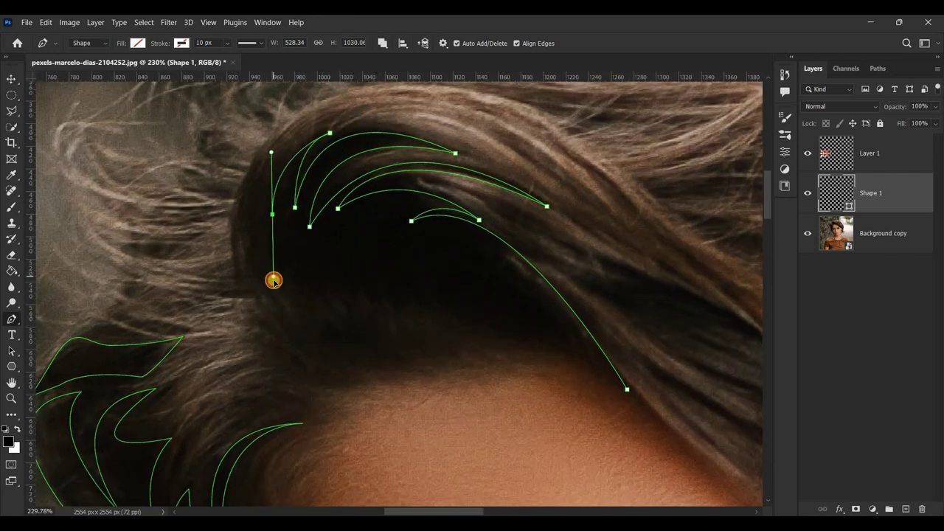
left_click(272, 214, "alt")
left_click_drag(281, 160, 306, 139)
left_click(281, 160, "alt")
left_click_drag(253, 219, 254, 198)
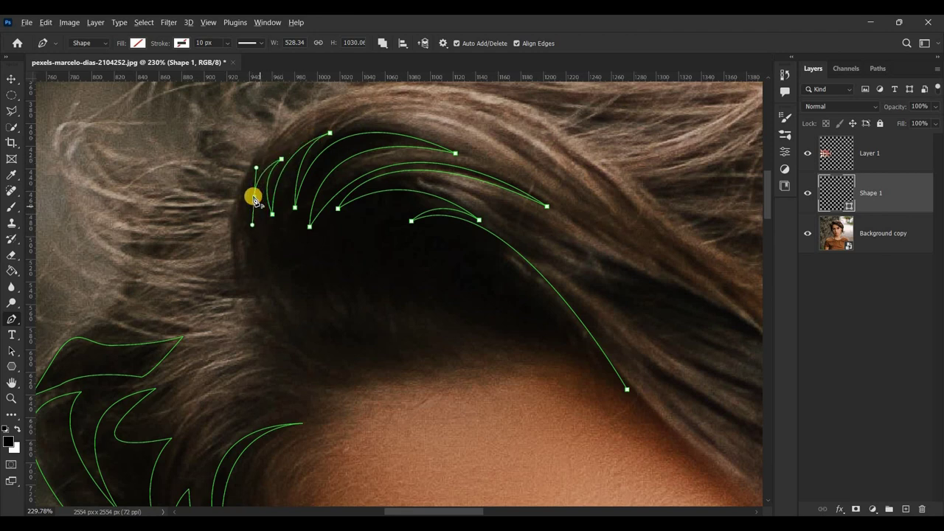
left_click_drag(274, 143, 285, 138)
left_click(266, 148, "alt")
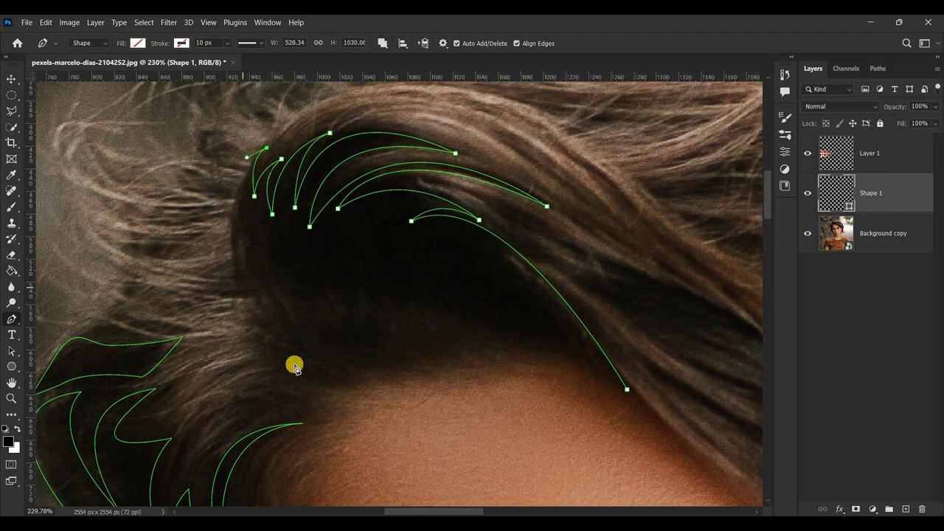
Curve the outline down the hair's left edge to the hairline and back up.
left_click_drag(347, 389, 136, 310)
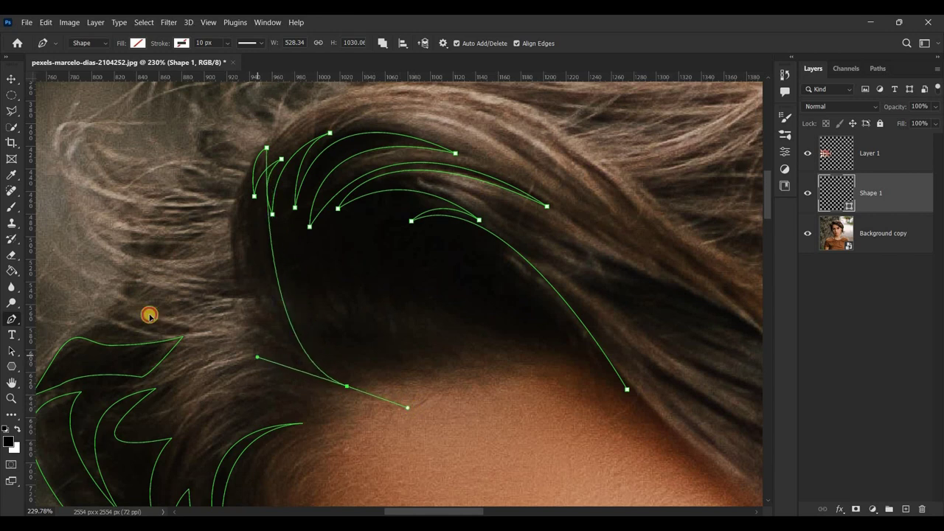
left_click(235, 221)
mouse_move(233, 231)
left_mouse_down()
mouse_move(231, 208)
mouse_move(231, 255)
left_mouse_up()
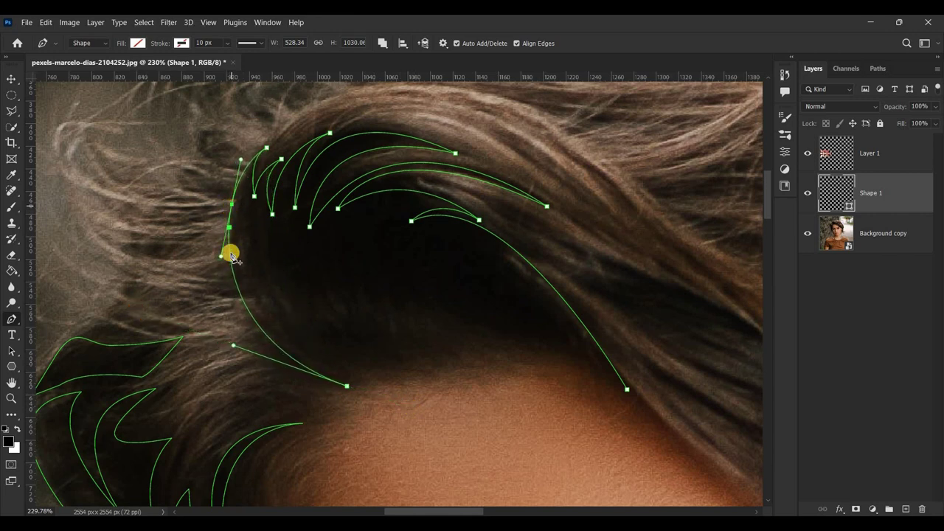
left_click(349, 386)
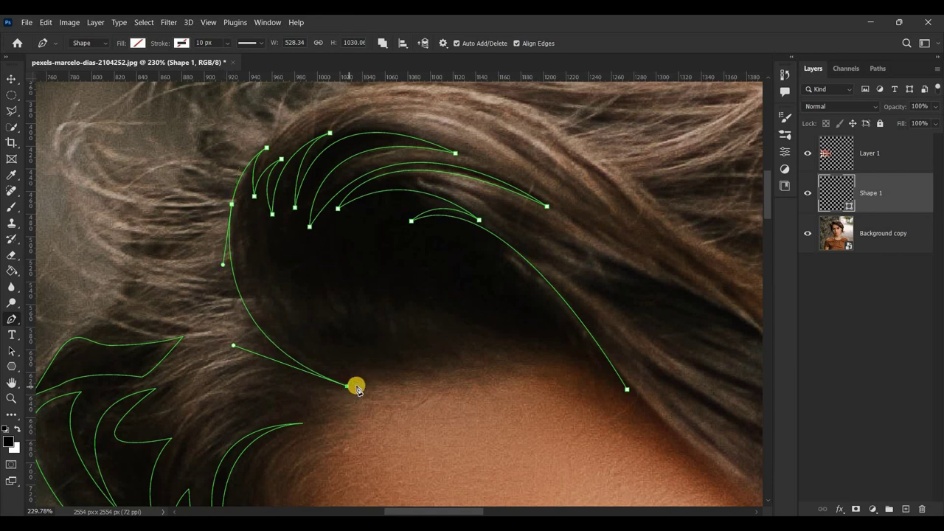
left_click_drag(264, 287, 298, 331)
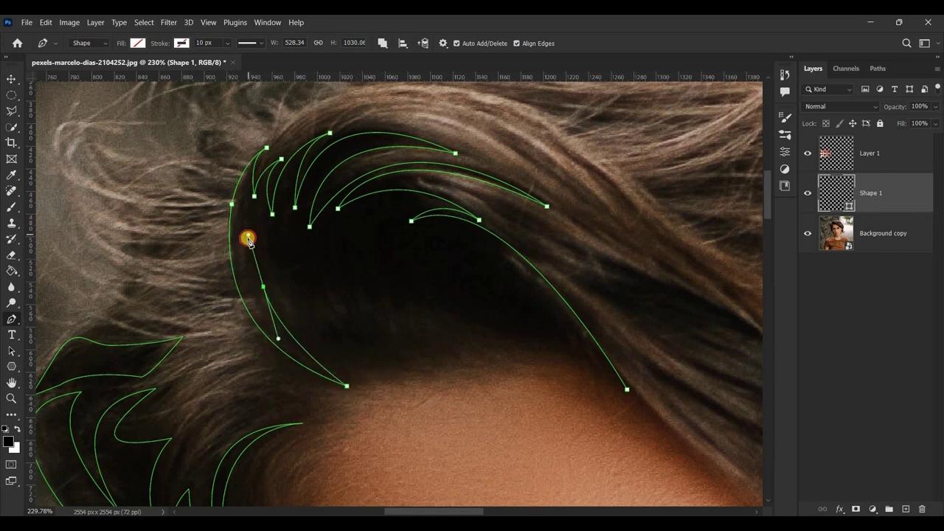
Add jagged, sharp strand peaks along the underside of the forehead hair swoop.
left_click_drag(319, 343, 324, 340)
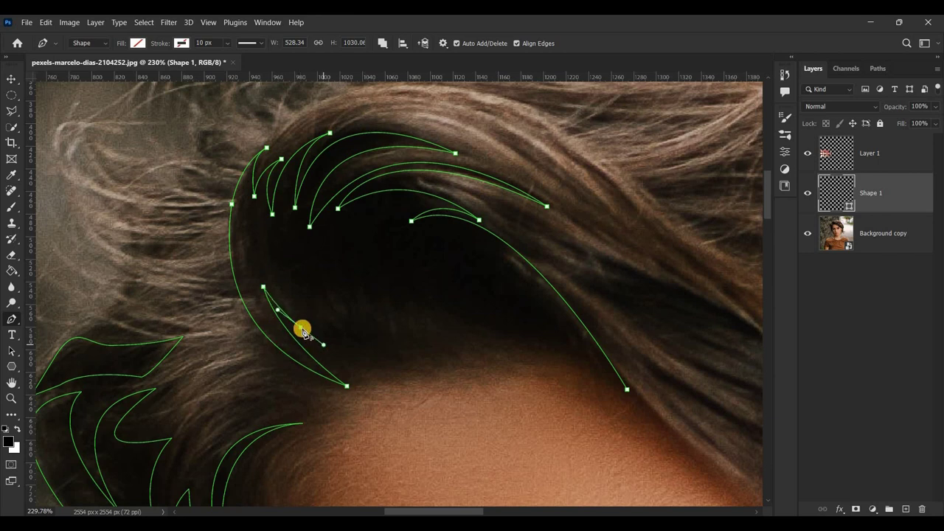
mouse_move(305, 307)
left_mouse_down()
mouse_move(316, 331)
mouse_move(365, 346)
left_mouse_up()
left_click_drag(348, 310, 360, 336)
left_click(360, 334)
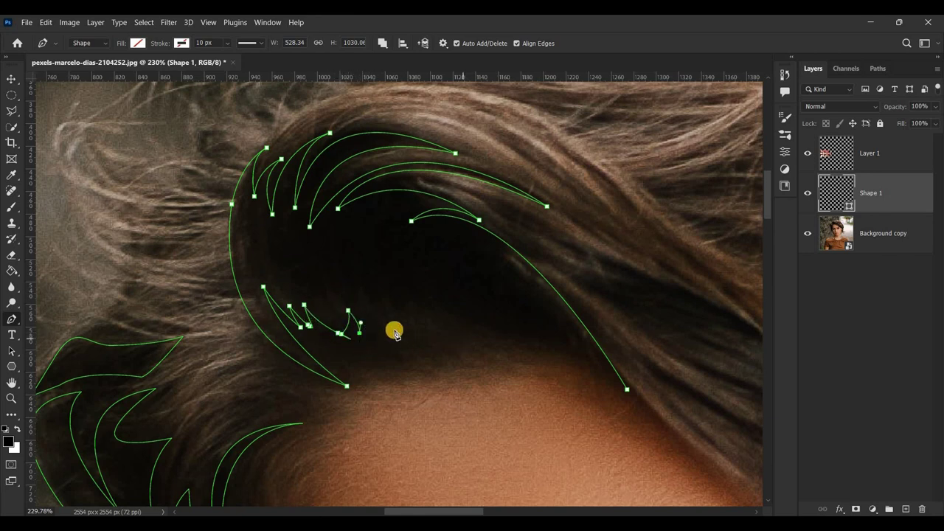
left_click_drag(379, 307, 379, 333)
left_click(396, 335)
left_click_drag(398, 316, 400, 299)
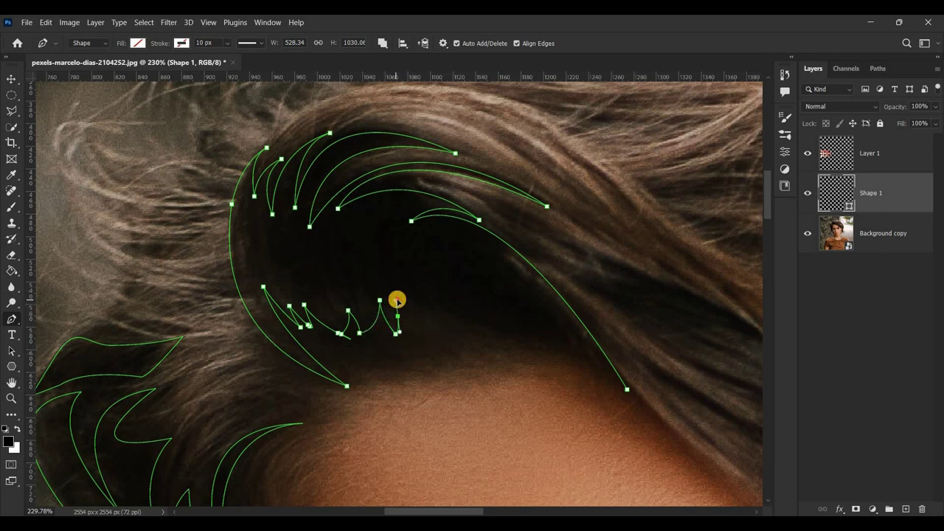
left_click(422, 349)
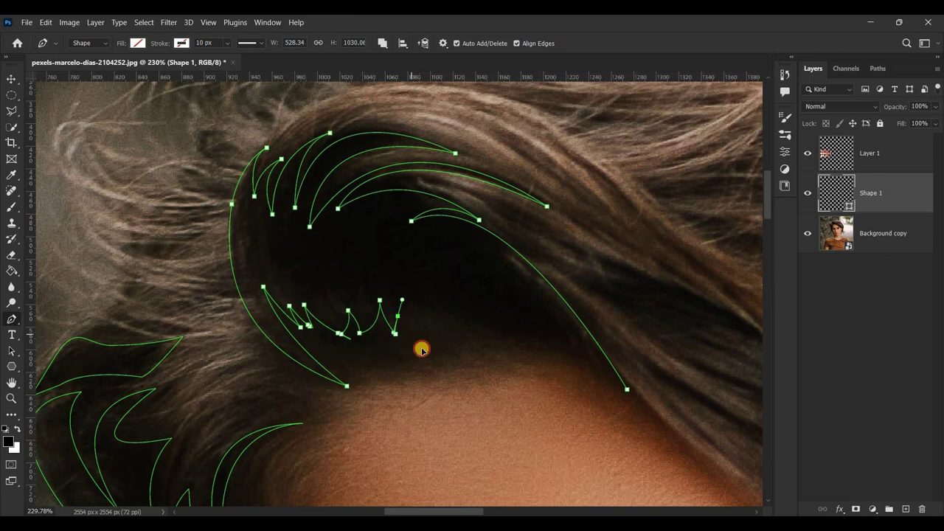
Add the last peaks down to the hairline and close the forehead hair shape.
left_click_drag(420, 349, 422, 347)
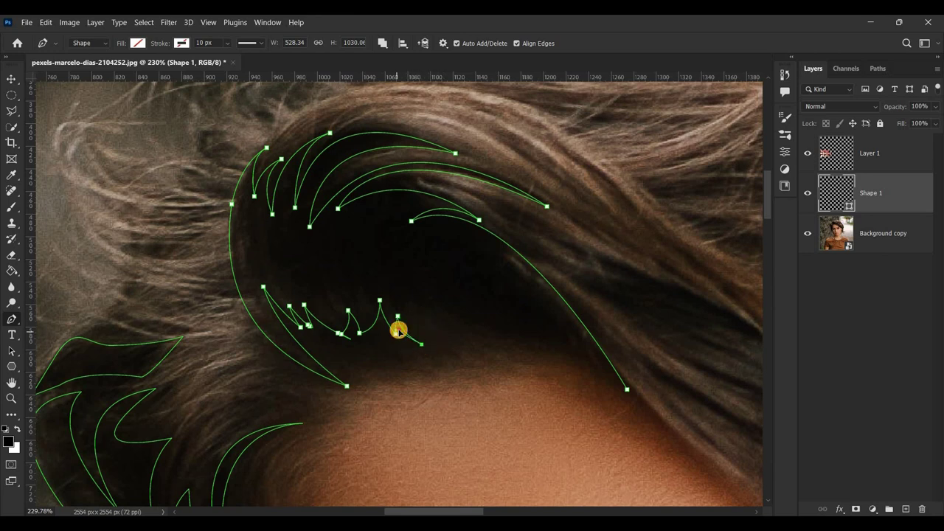
left_click_drag(412, 299, 414, 281)
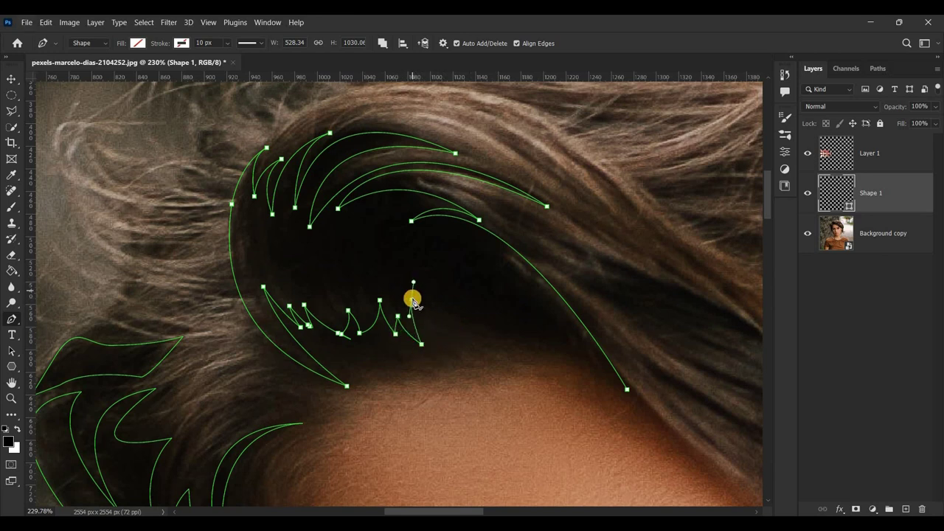
left_click(412, 300)
left_click_drag(466, 361, 496, 366)
left_click(466, 360)
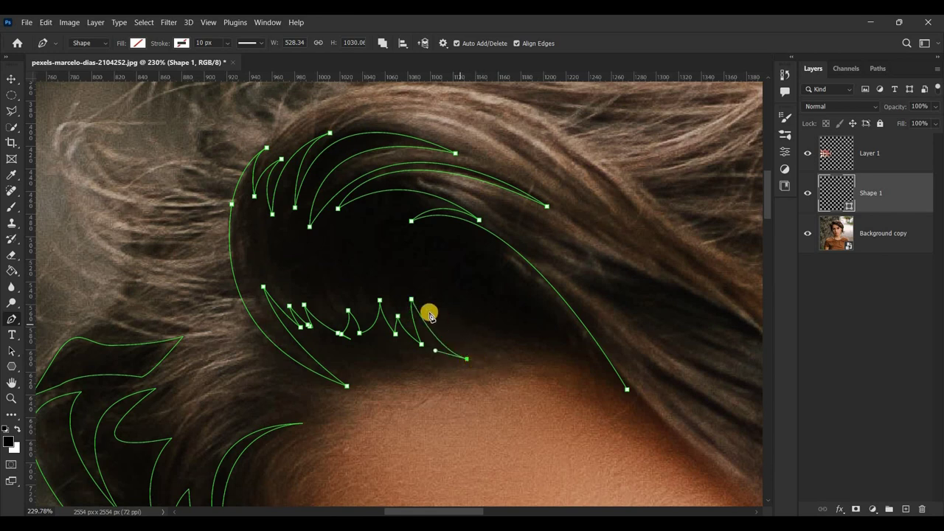
left_click_drag(504, 346, 560, 353)
left_click_drag(625, 391, 685, 436)
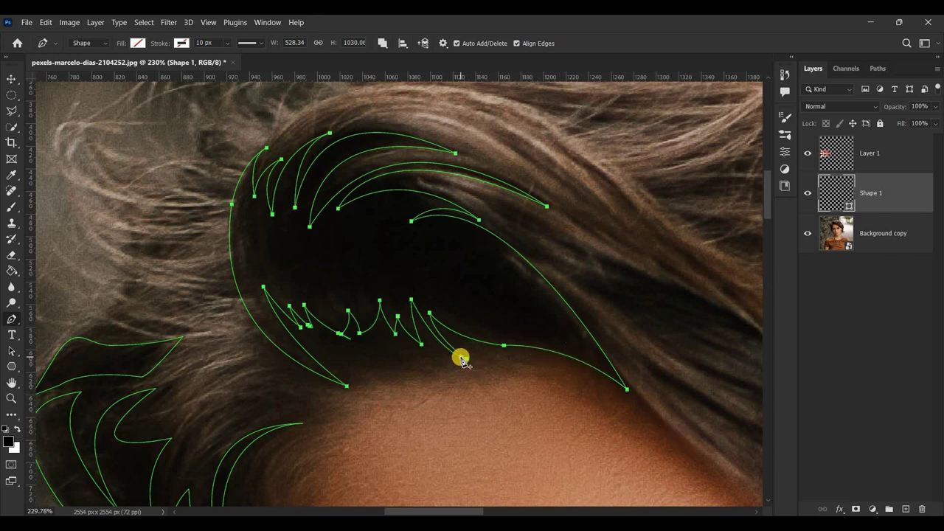
scroll(461, 359, "down", 2)
scroll(627, 354, "right", 3)
Trace a closed, tapered hair-strand outline sweeping down-right above her brow.
scroll(628, 354, "right", 3)
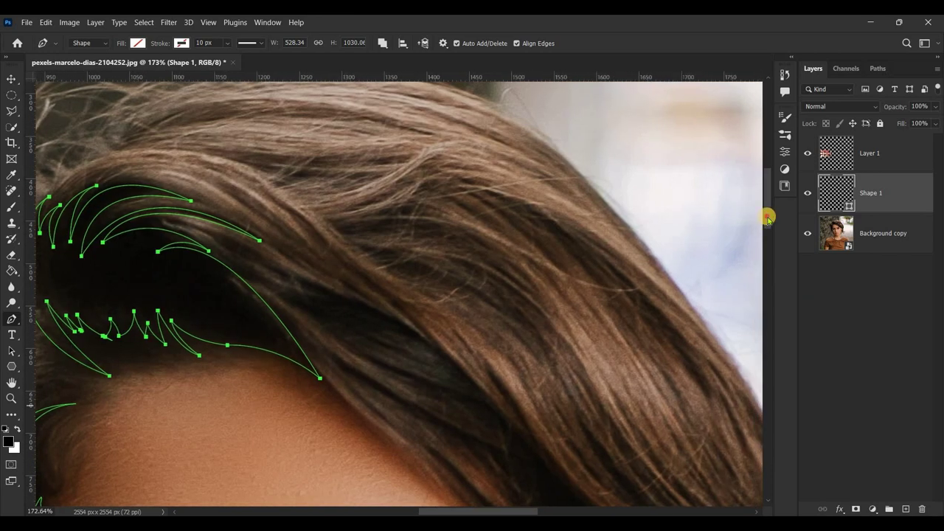
left_click_drag(767, 218, 769, 233)
left_click(263, 166)
mouse_move(330, 220)
left_mouse_down()
mouse_move(370, 258)
mouse_move(392, 255)
left_mouse_up()
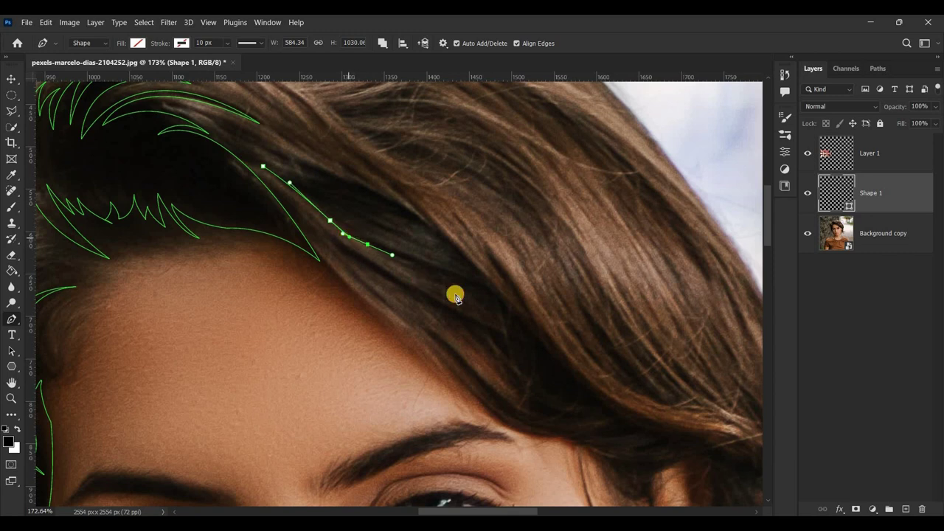
left_click_drag(501, 321, 522, 340)
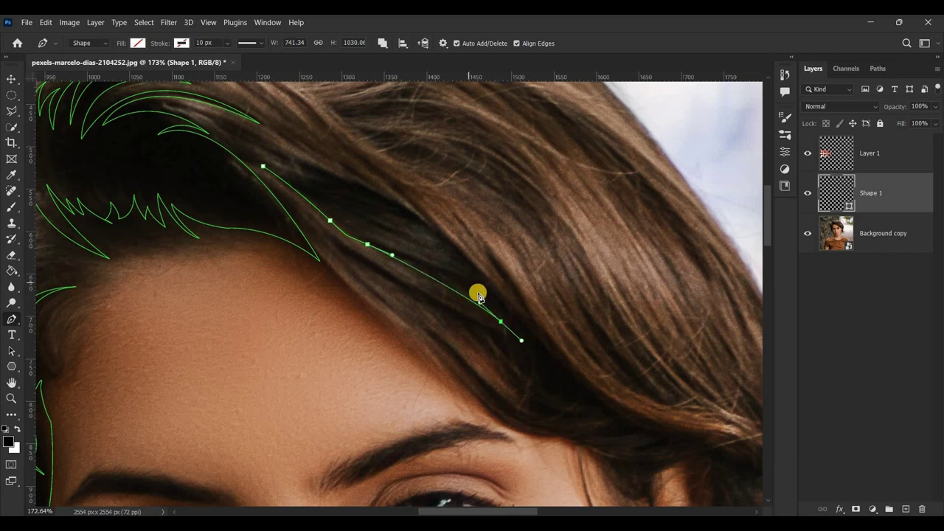
left_click(501, 322, "alt")
left_click_drag(422, 271, 463, 276, "alt")
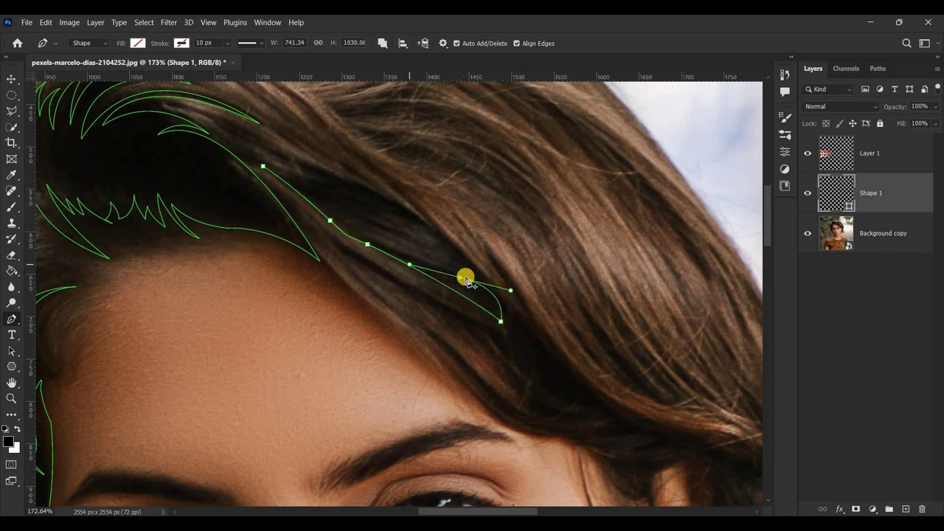
left_click(358, 240, "ctrl")
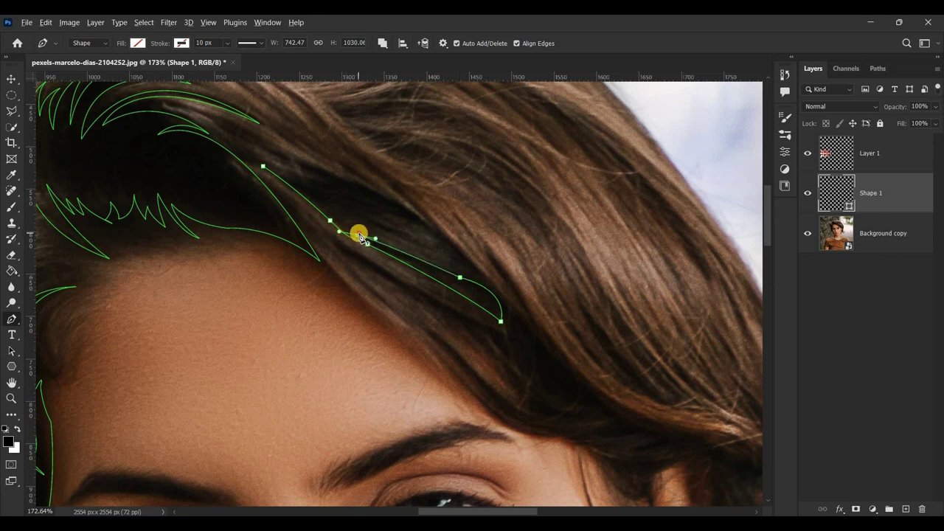
left_click_drag(263, 165, 262, 164, "alt")
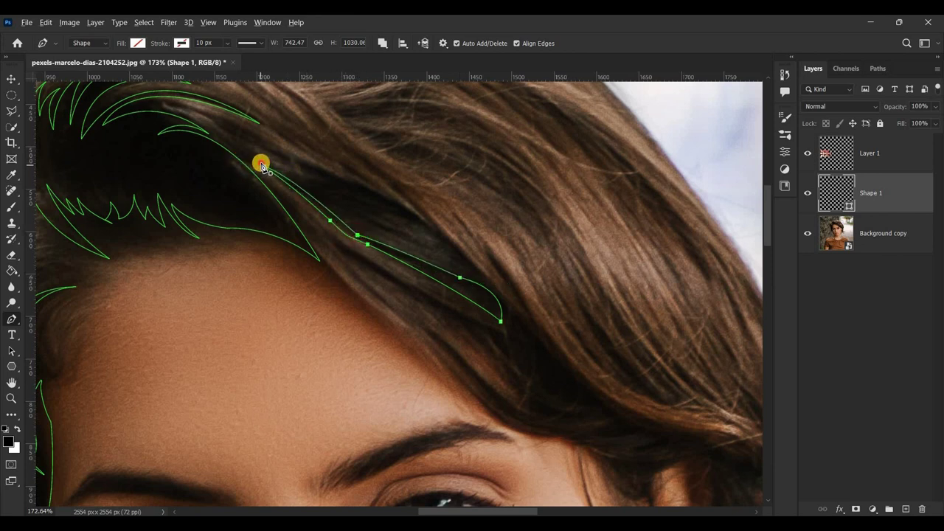
left_click_drag(344, 224, 323, 206)
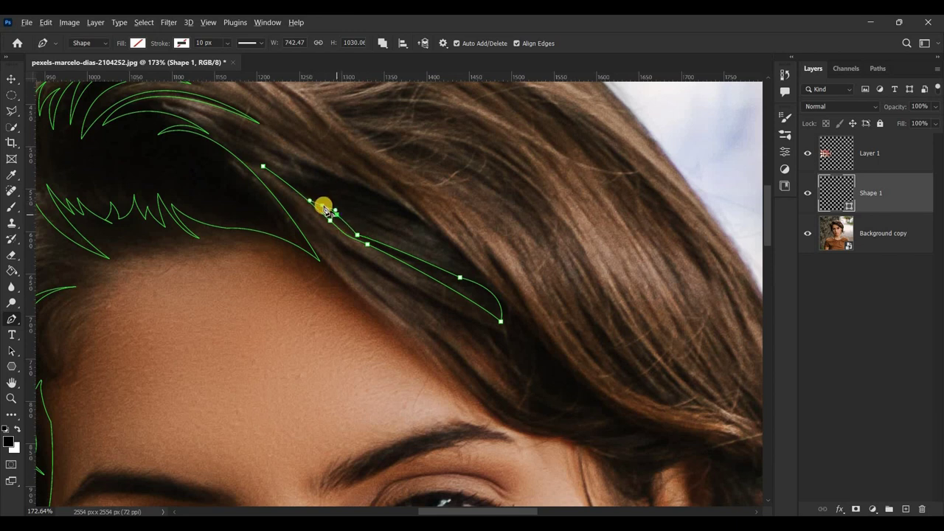
Trace a thinner inner strand running up along the hair inside the outline.
left_click_drag(436, 253, 449, 259)
left_click_drag(352, 209, 345, 206)
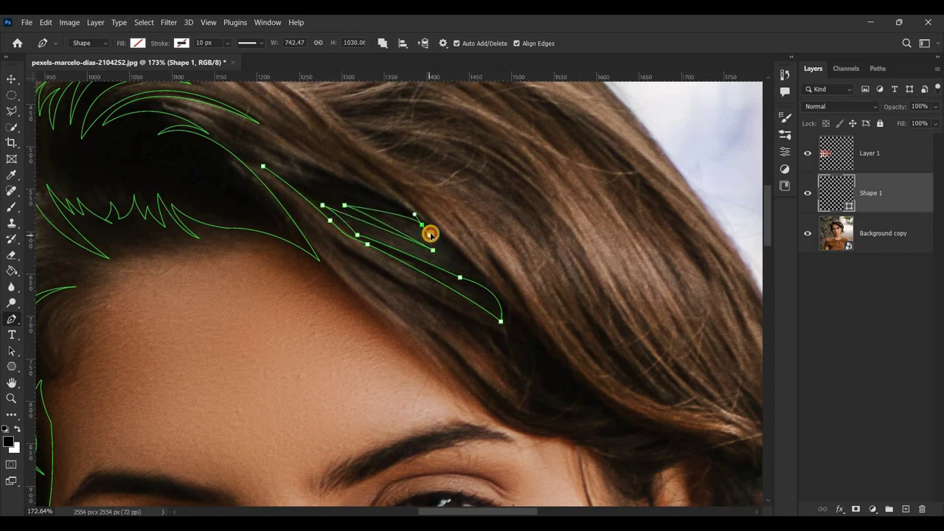
left_click_drag(269, 151, 221, 146)
left_click_drag(277, 157, 326, 180)
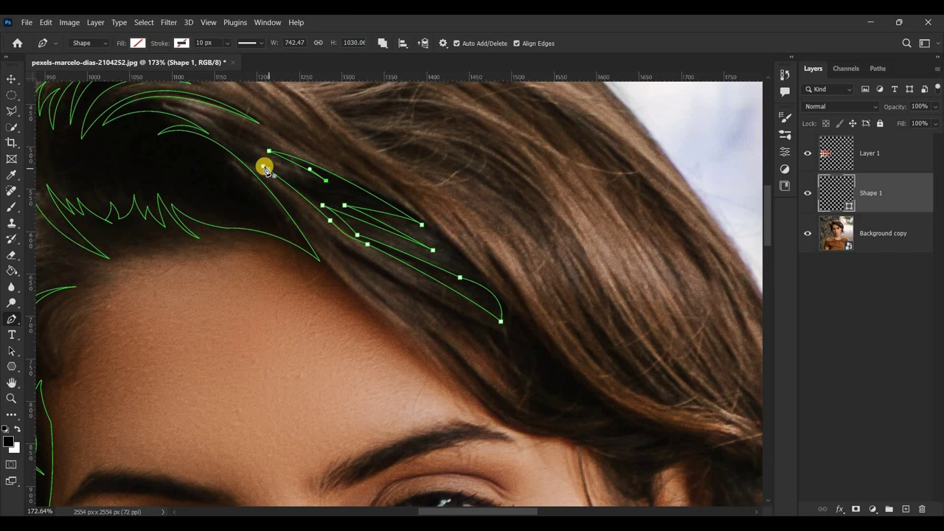
Curve the brow strand toward the temple and close it at its first point.
scroll(741, 339, "down", 1)
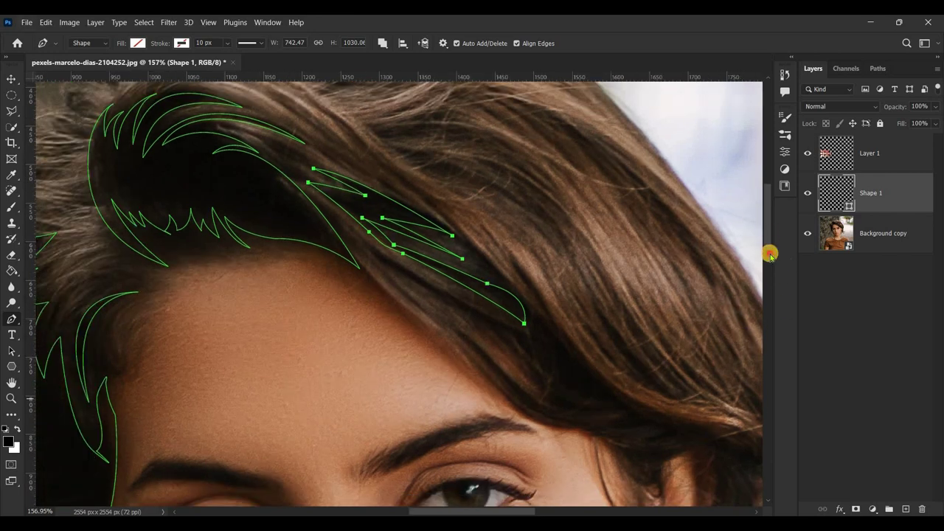
scroll(770, 253, "down", 3)
scroll(516, 511, "right", 4)
left_click(239, 126)
left_click_drag(397, 223, 534, 271)
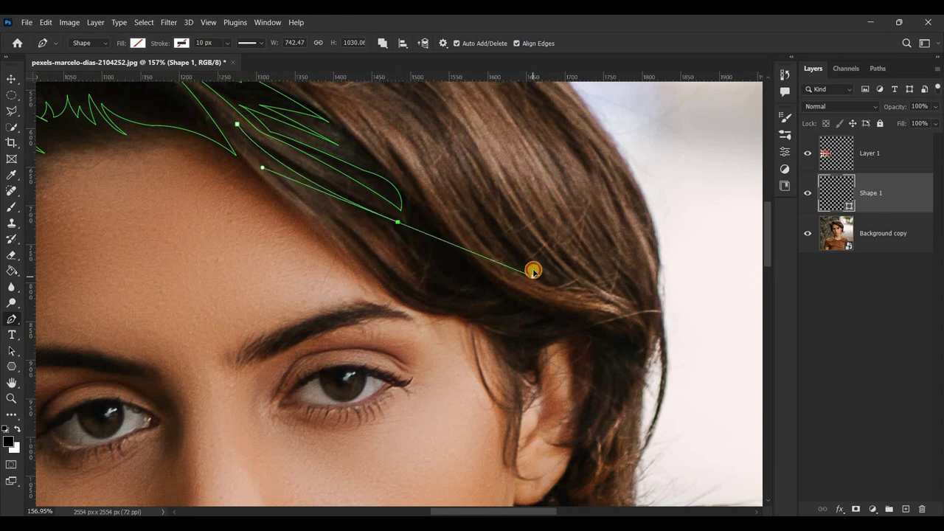
left_click(238, 124)
left_click_drag(230, 113, 231, 102)
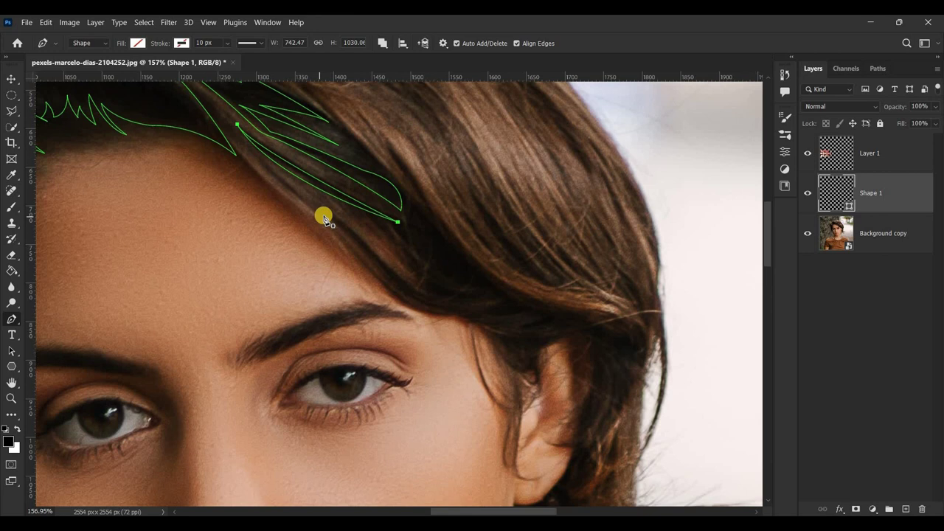
Begin a new strand outline over the temple curving up toward the brow.
left_click(457, 316)
left_click_drag(382, 288, 317, 221)
left_click(335, 232, "alt")
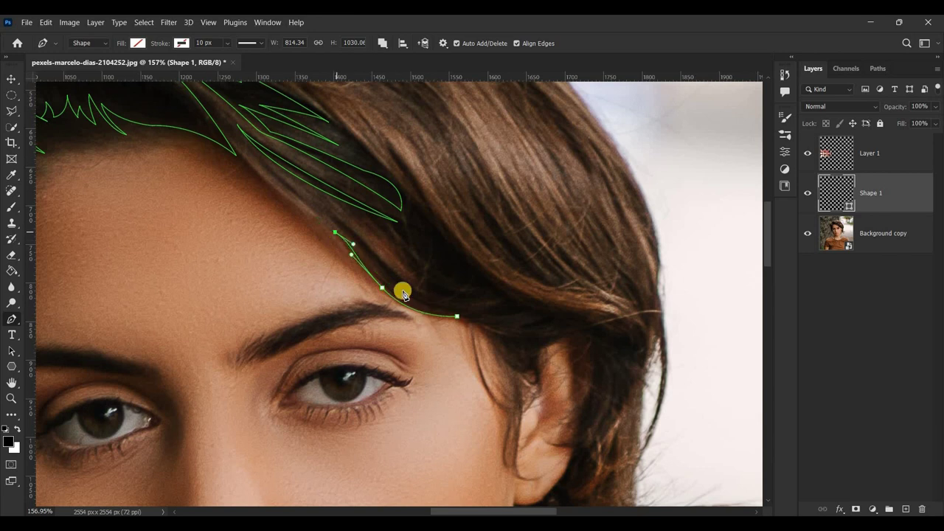
left_click(431, 308)
mouse_move(418, 312)
left_mouse_down()
mouse_move(298, 197)
mouse_move(345, 221)
left_mouse_up()
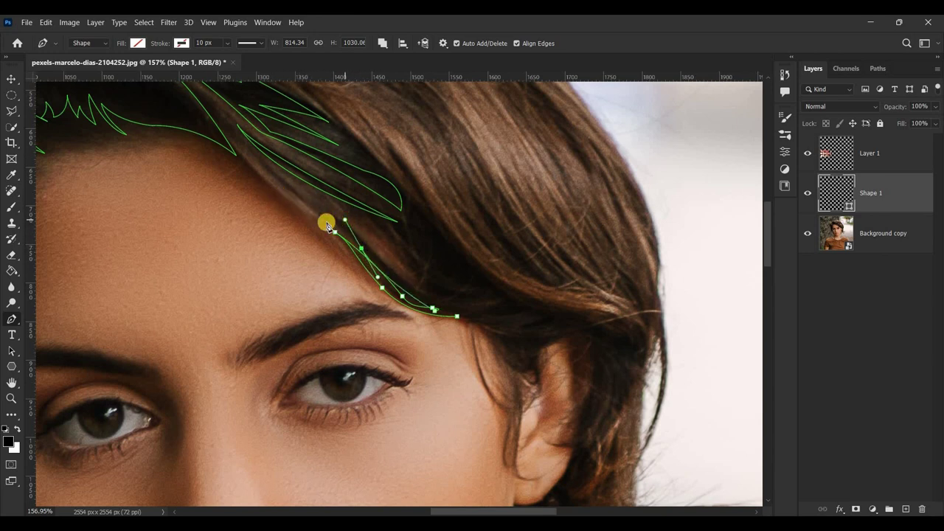
left_click(309, 211)
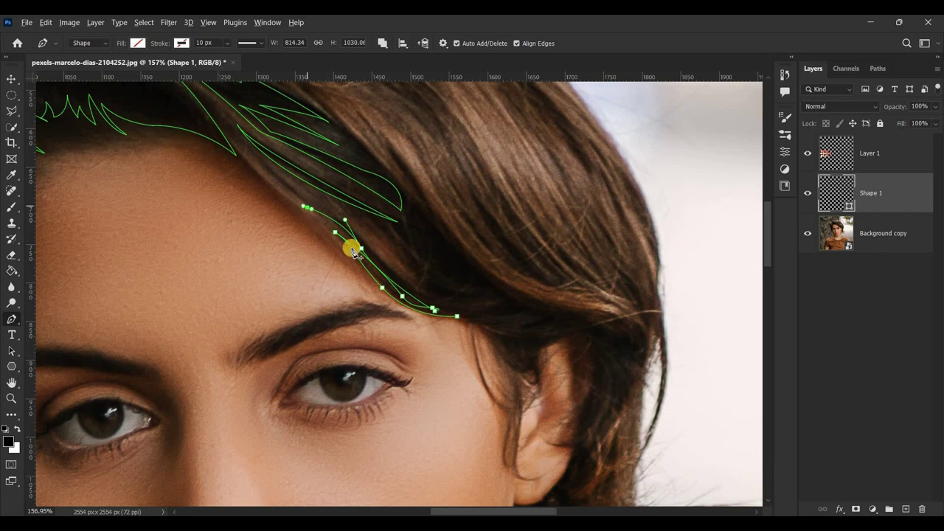
mouse_move(437, 301)
left_mouse_down()
mouse_move(511, 361)
mouse_move(500, 364)
left_mouse_up()
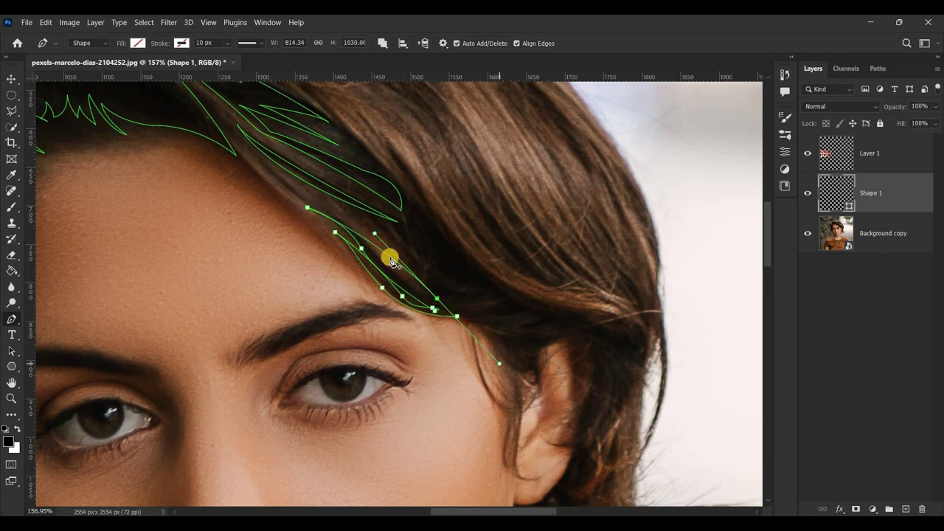
Reshape the temple strand's lower points and fix where the strand ends.
left_click_drag(437, 298, 405, 278)
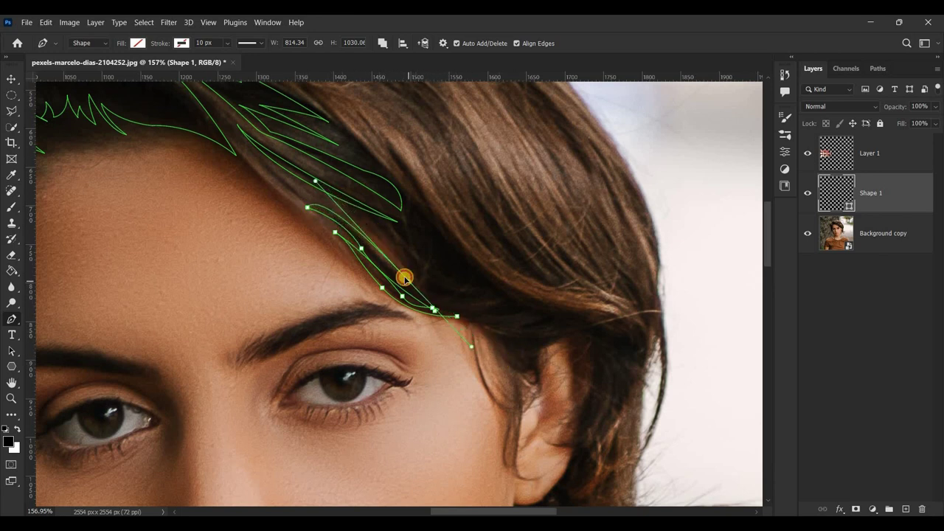
mouse_move(310, 175)
left_mouse_down()
mouse_move(333, 199)
mouse_move(330, 186)
left_mouse_up()
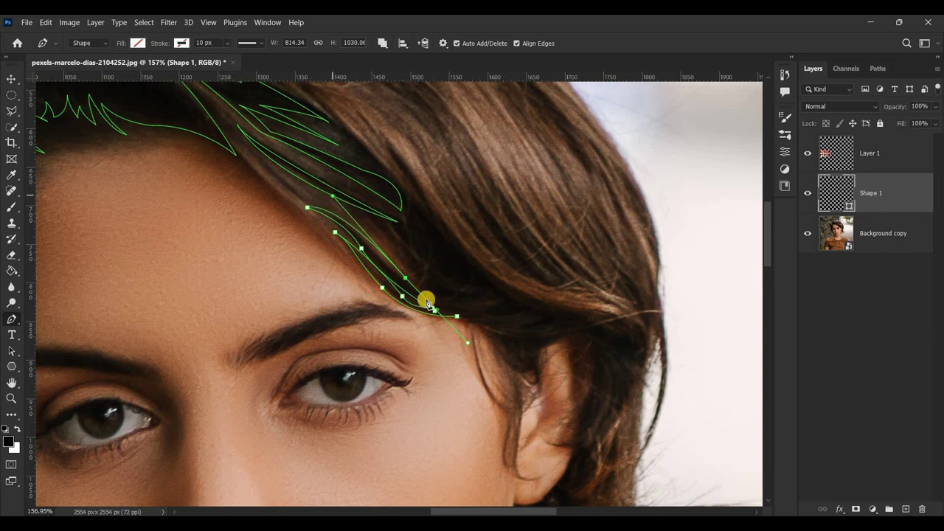
left_click_drag(421, 283, 418, 266)
left_click_drag(365, 226, 365, 233)
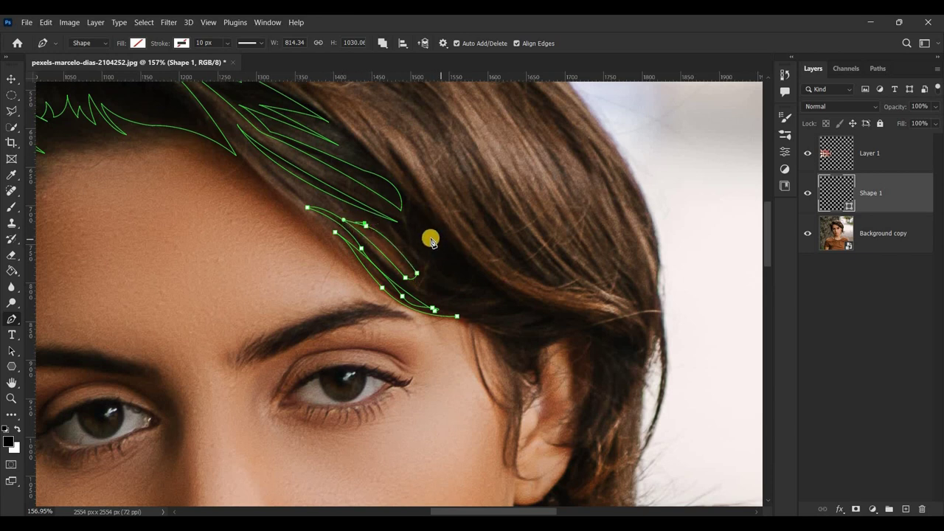
left_click_drag(421, 259, 448, 293)
left_click(418, 259)
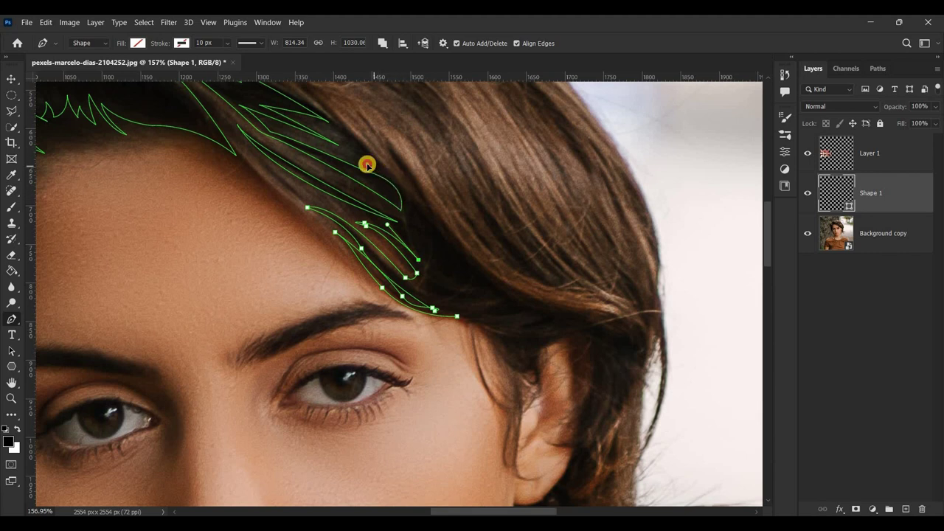
Replace a misplaced strand tip, then extend the outline down-right toward her ear.
left_click_drag(374, 165, 429, 219)
mouse_move(450, 256)
left_mouse_down()
mouse_move(385, 141)
mouse_move(456, 240)
mouse_move(470, 282)
left_mouse_up()
key("ctrl+z")
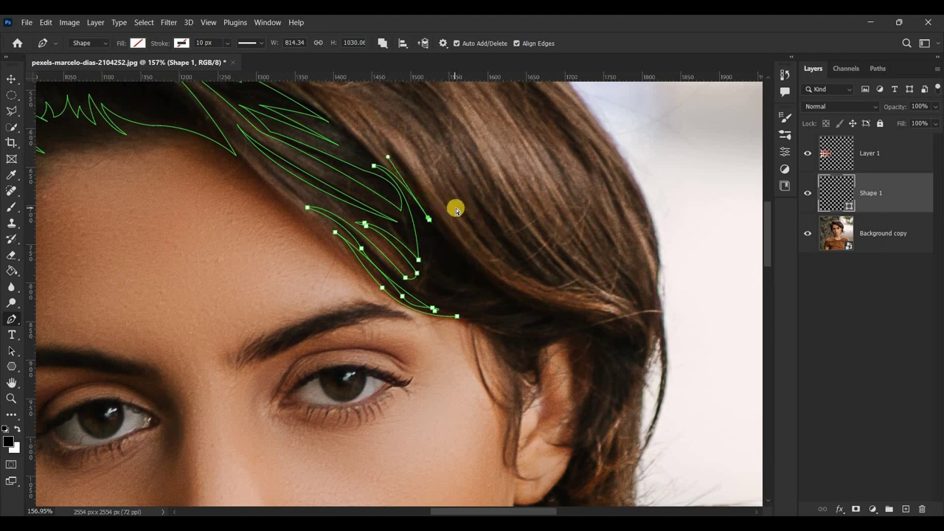
left_click_drag(380, 146, 429, 204)
left_click_drag(459, 245, 477, 259)
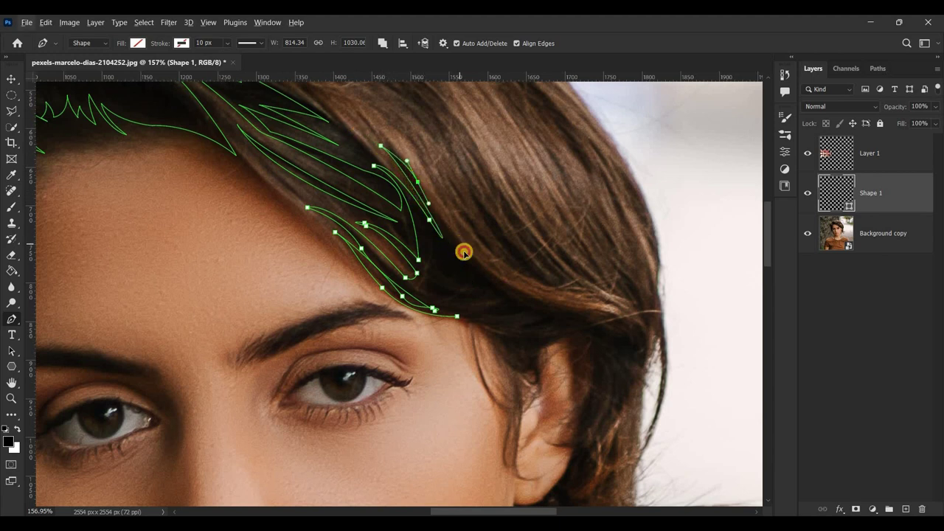
left_click_drag(585, 312, 653, 315)
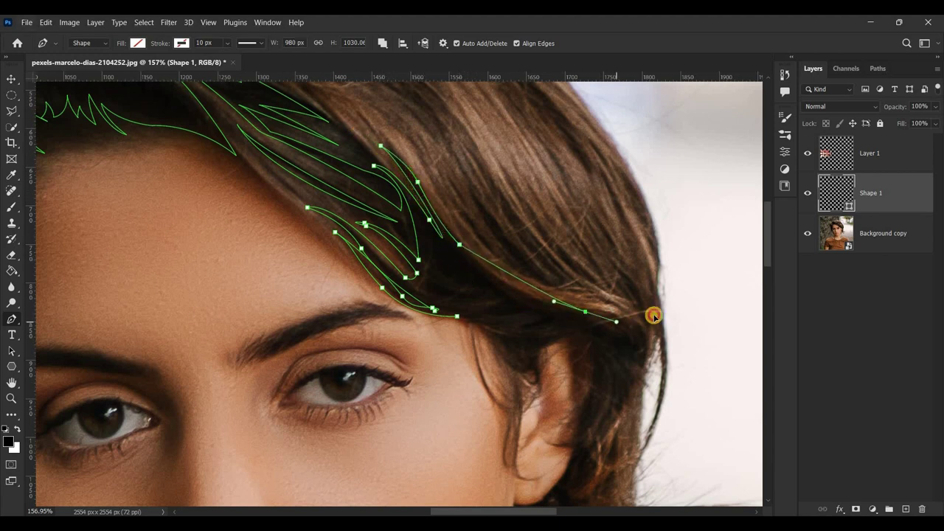
left_click_drag(644, 362, 639, 385)
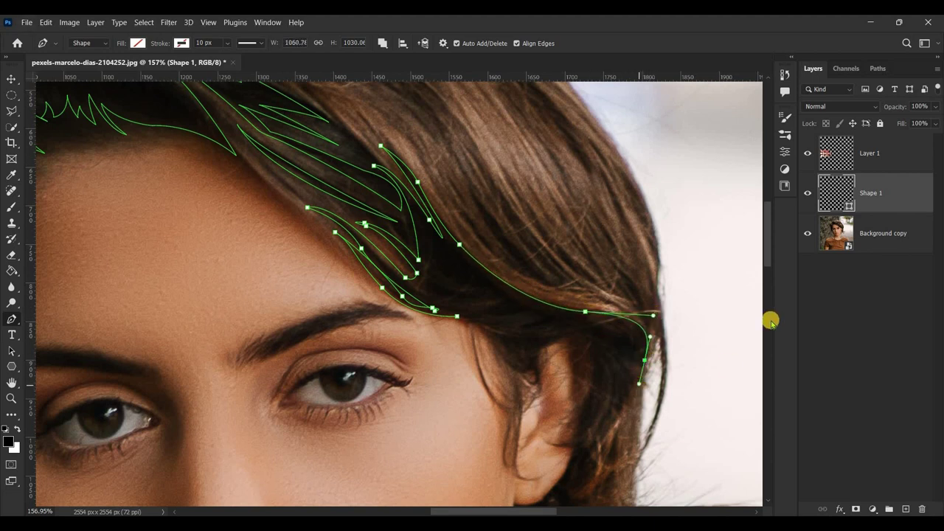
Begin a strand beside the ear, curving down and back up to a corner.
scroll(771, 266, "down", 2)
scroll(771, 265, "down", 2)
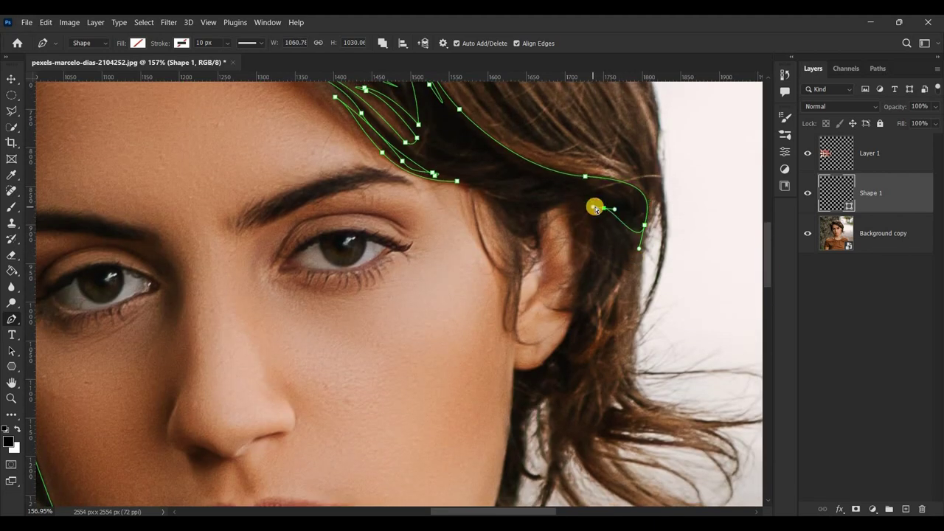
left_click(598, 202)
left_click_drag(630, 256, 624, 279)
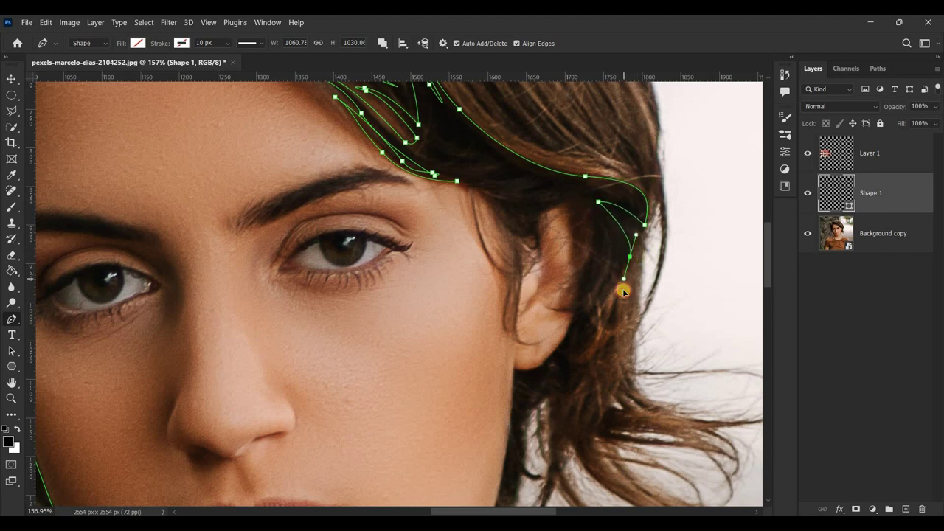
left_click_drag(598, 210, 588, 206)
left_click(597, 210)
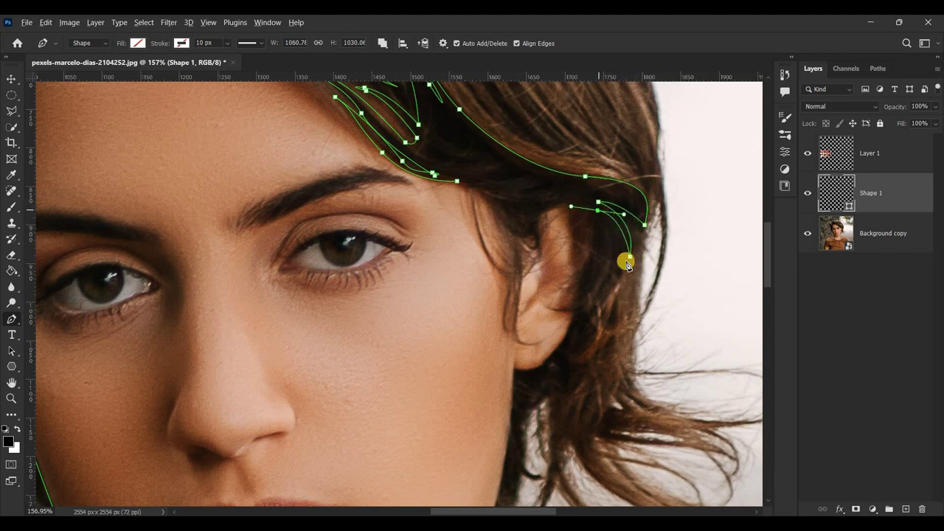
Add curved points curling the strand over the ear top and down beside it.
mouse_move(578, 351)
left_mouse_down()
mouse_move(647, 225)
mouse_move(606, 293)
left_mouse_up()
mouse_move(544, 306)
left_mouse_down()
mouse_move(480, 290)
mouse_move(544, 307)
left_mouse_up()
left_click_drag(599, 236, 616, 154)
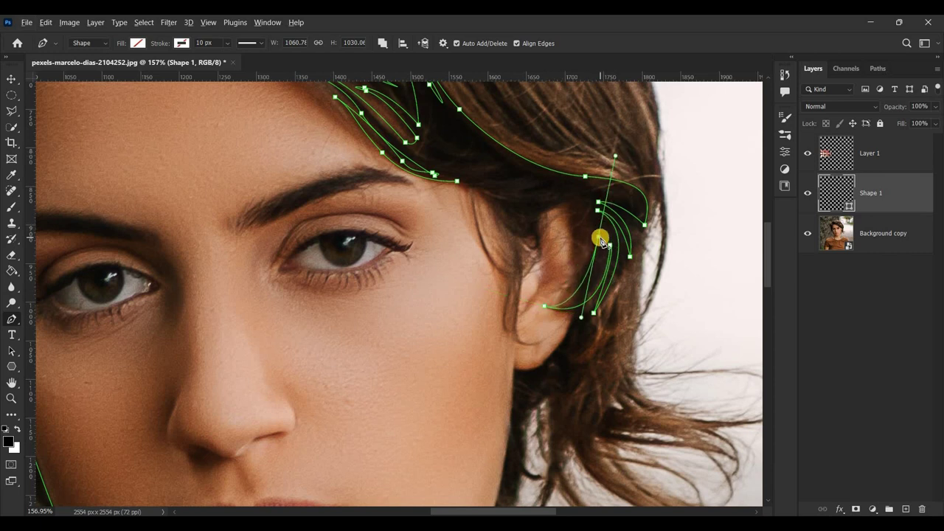
left_click(599, 238, "alt")
scroll(596, 240, "up", 1)
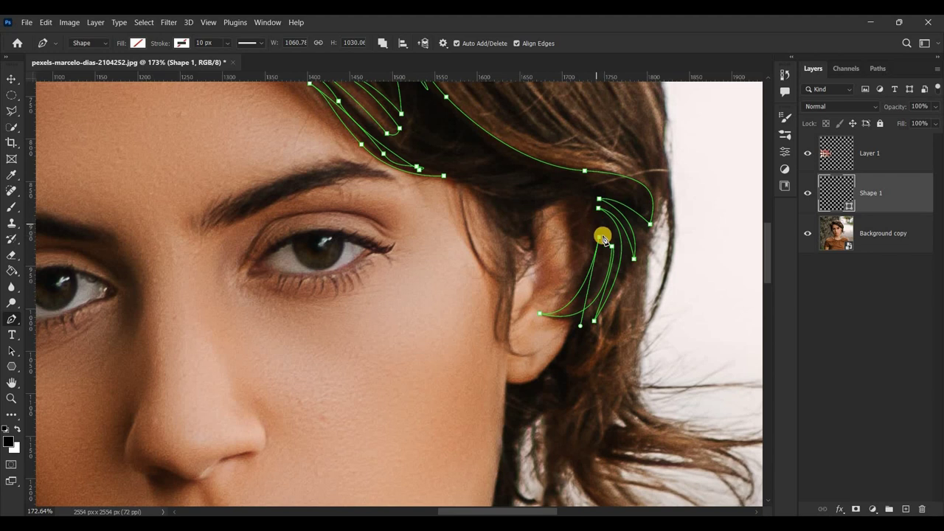
left_click(590, 228)
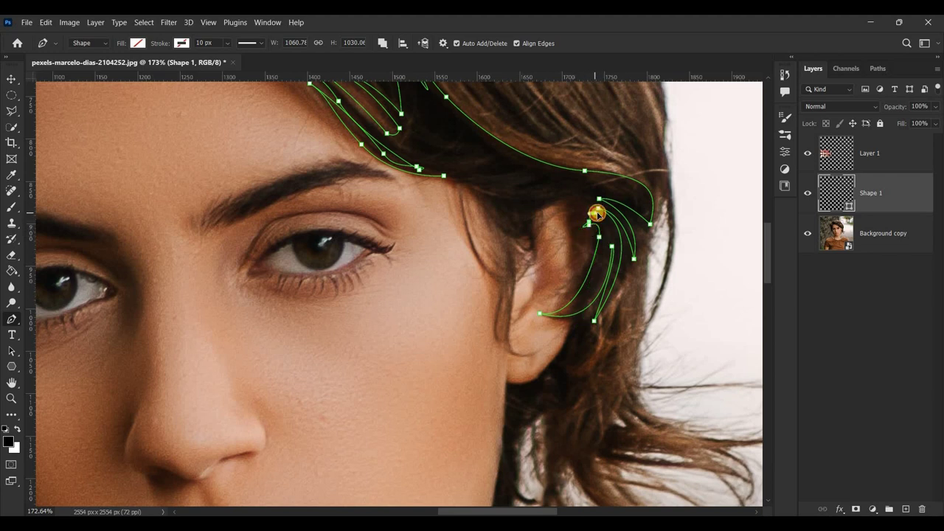
left_click(598, 233)
left_click_drag(590, 228, 586, 236)
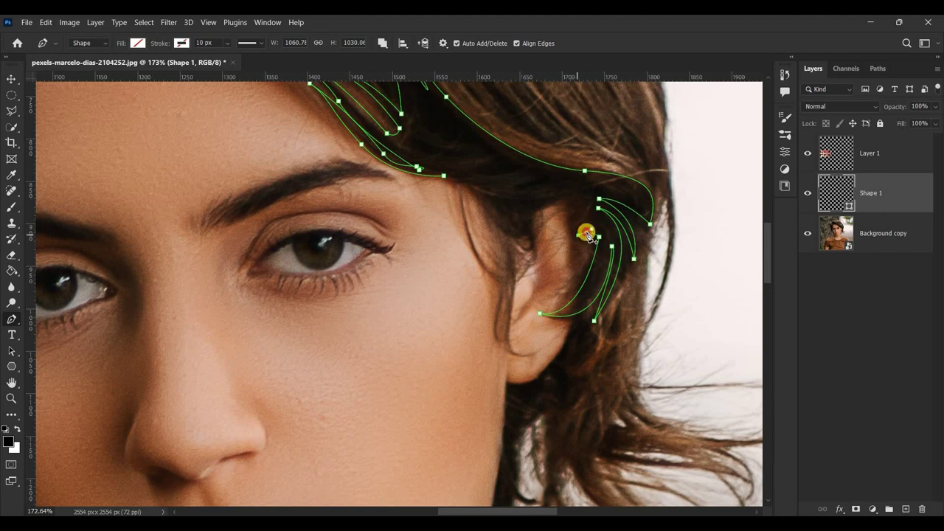
mouse_move(588, 236)
left_mouse_down()
mouse_move(558, 204)
mouse_move(574, 207)
mouse_move(542, 270)
mouse_move(533, 240)
left_mouse_up()
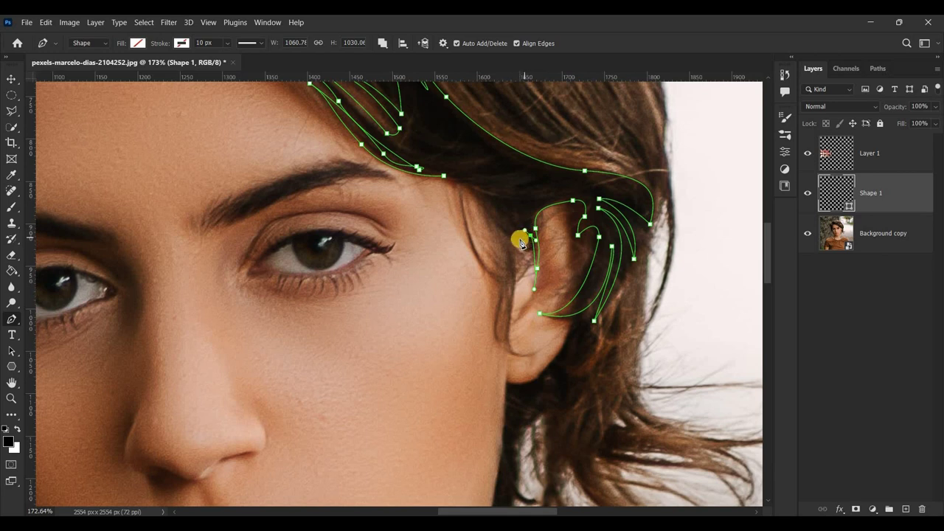
Trace the ear's front edge down under the earlobe and back up.
left_click(526, 235, "alt")
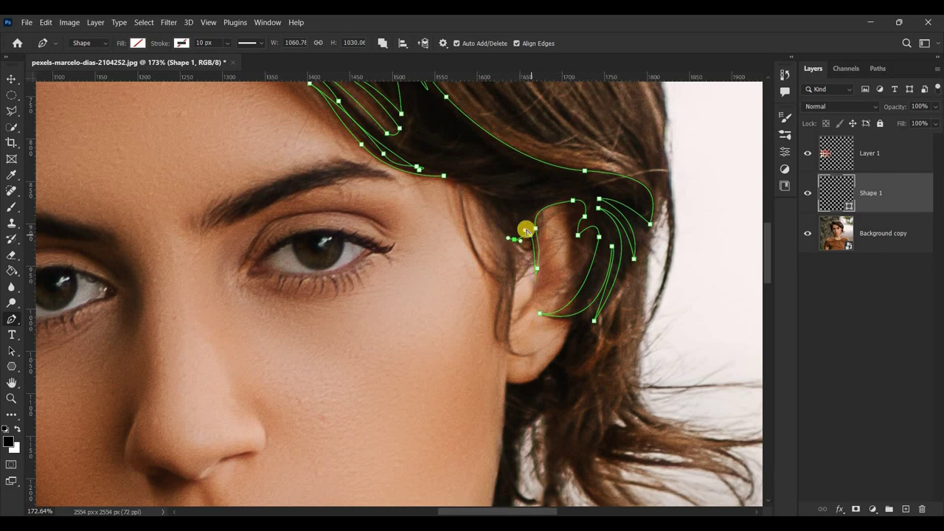
left_click(502, 354)
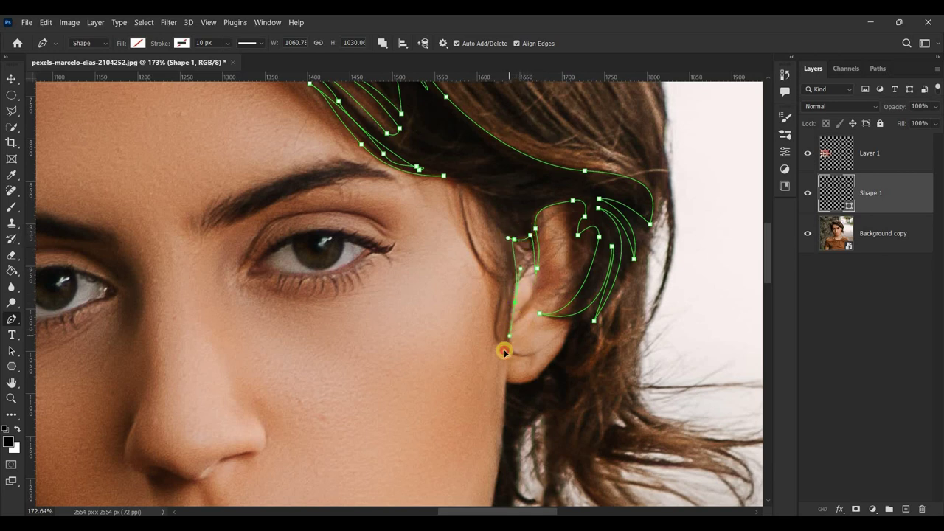
left_click_drag(563, 335, 538, 352)
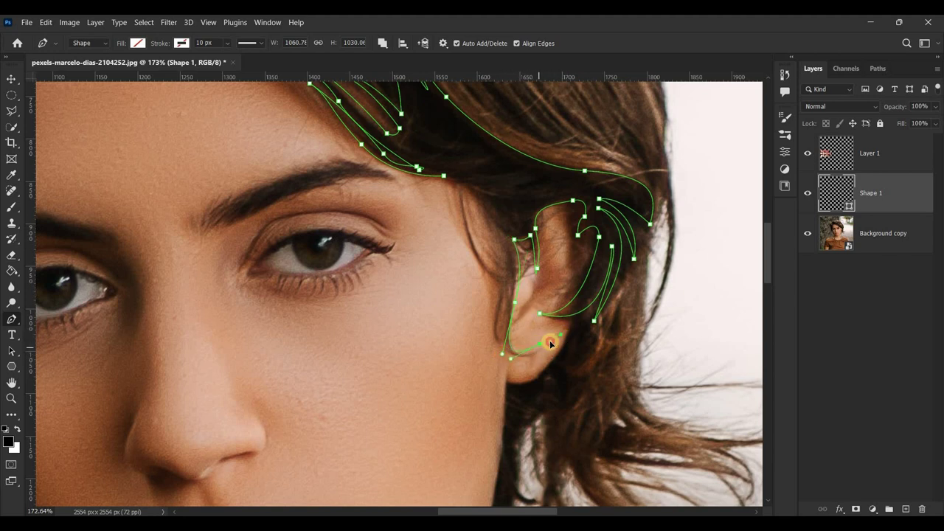
left_click(558, 338, "alt")
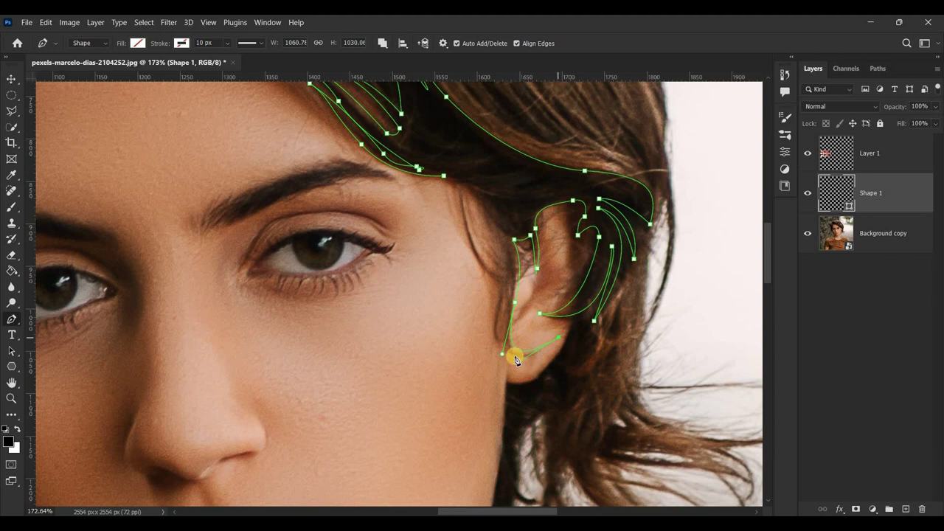
mouse_move(505, 347)
left_mouse_down()
mouse_move(470, 333)
mouse_move(528, 379)
left_mouse_up()
mouse_move(502, 290)
left_mouse_down()
mouse_move(481, 321)
mouse_move(484, 339)
left_mouse_up()
left_click_drag(501, 288, 487, 287)
Start a strand at the temple hairline, curving down beside the ear.
left_click_drag(459, 183, 454, 211)
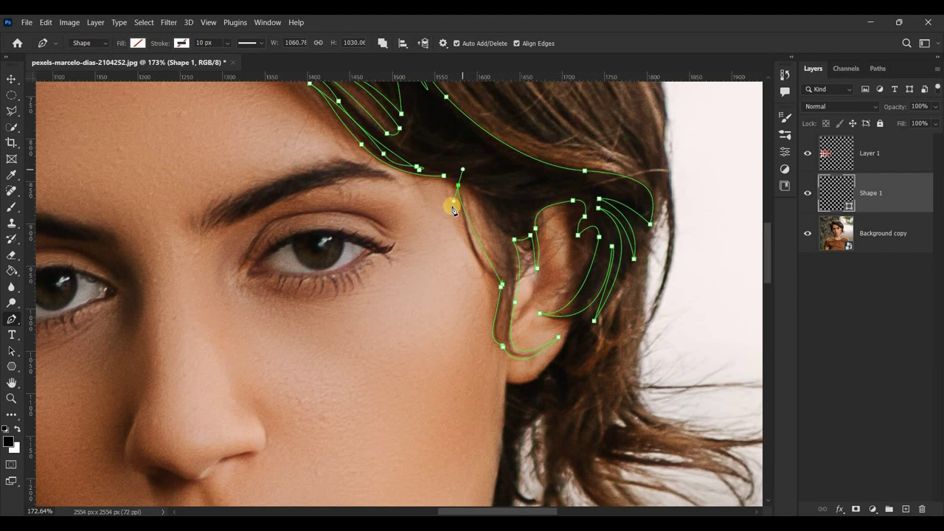
left_click_drag(453, 245, 459, 270)
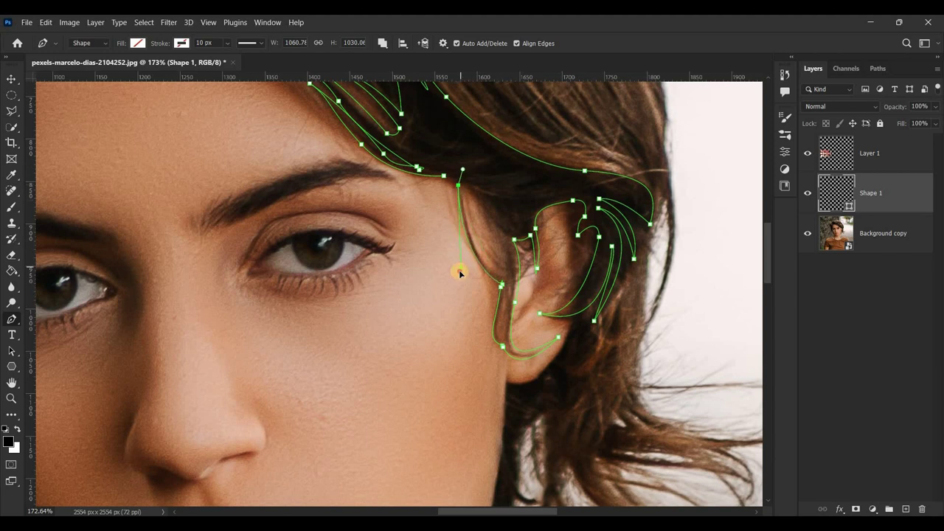
left_click(459, 180, "alt")
left_click_drag(505, 274, 485, 260)
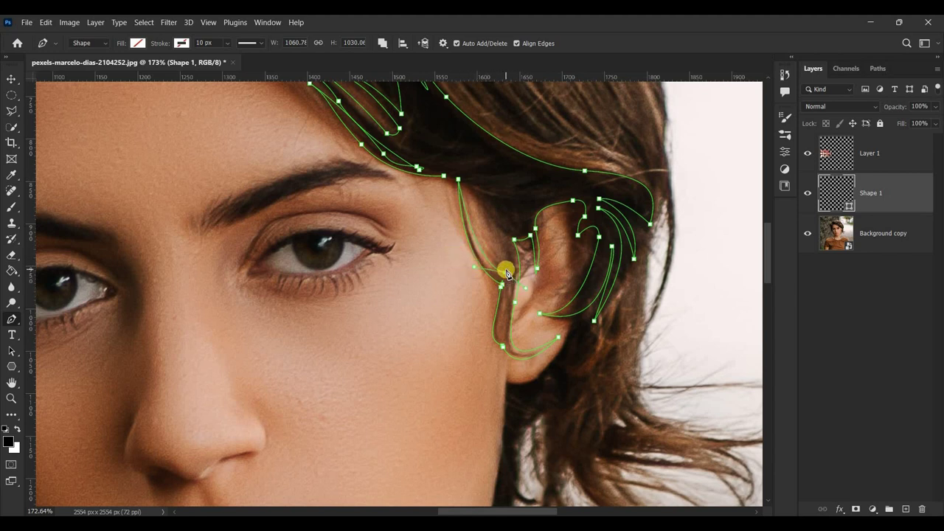
left_click(459, 179)
left_click_drag(503, 279, 538, 289)
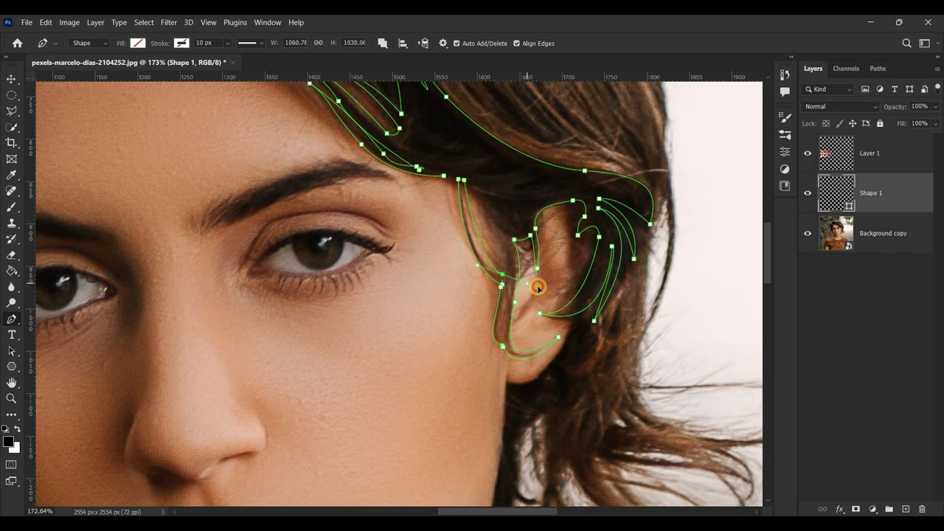
Zoom in and extend the lock down to the earlobe, hooking back toward the temple.
key("Return")
scroll(508, 280, "up", 1)
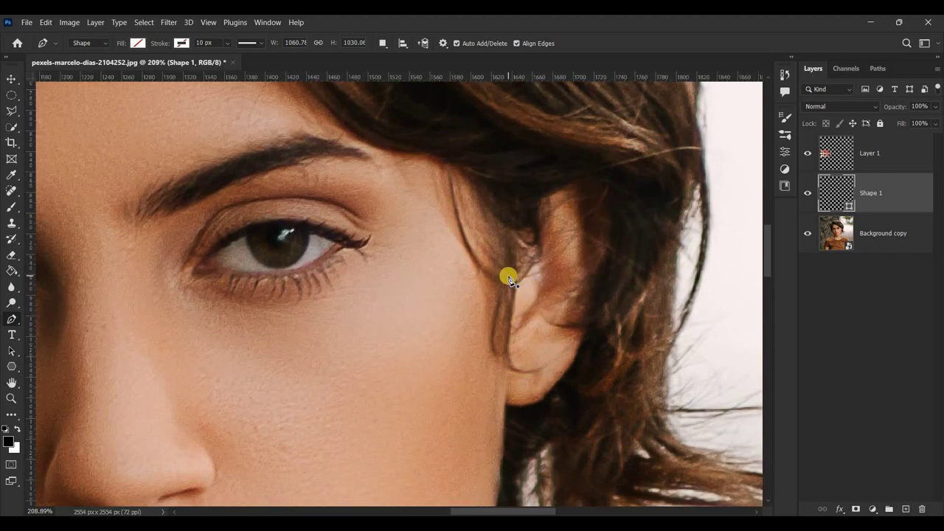
left_click(467, 170, "ctrl")
left_click_drag(510, 281, 461, 275)
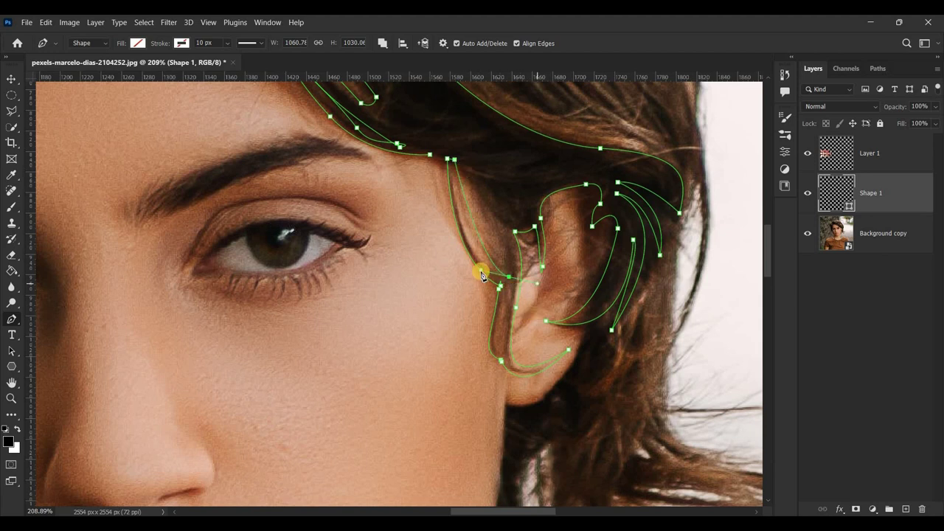
left_click_drag(501, 354, 514, 364)
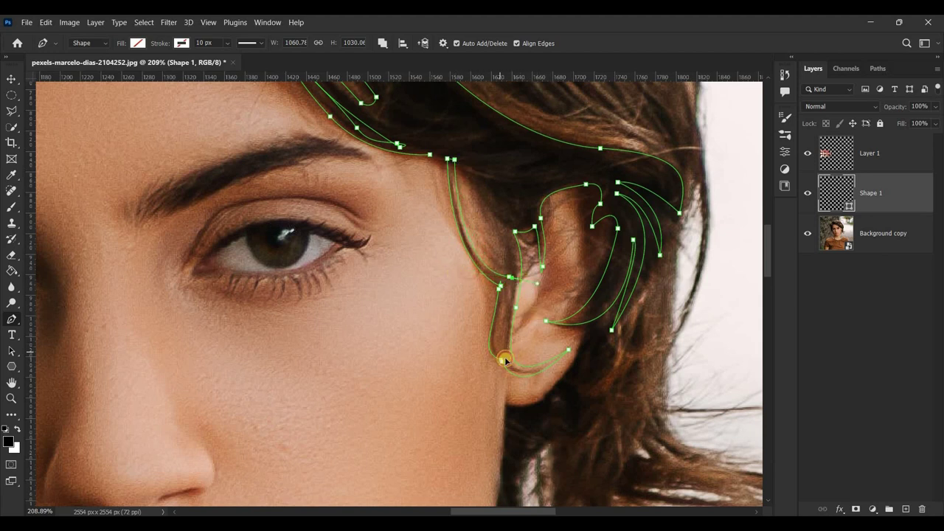
left_click(515, 332)
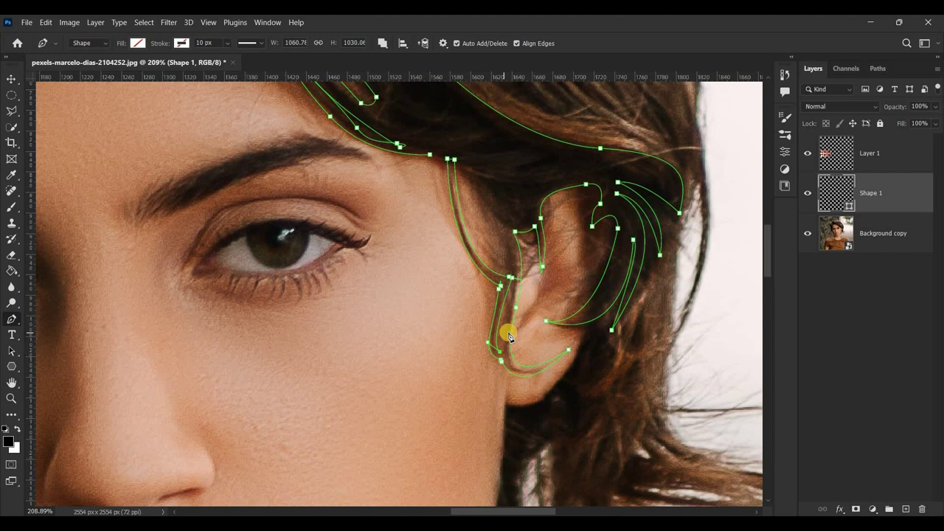
left_click_drag(509, 319, 508, 316)
left_click_drag(502, 227, 525, 249)
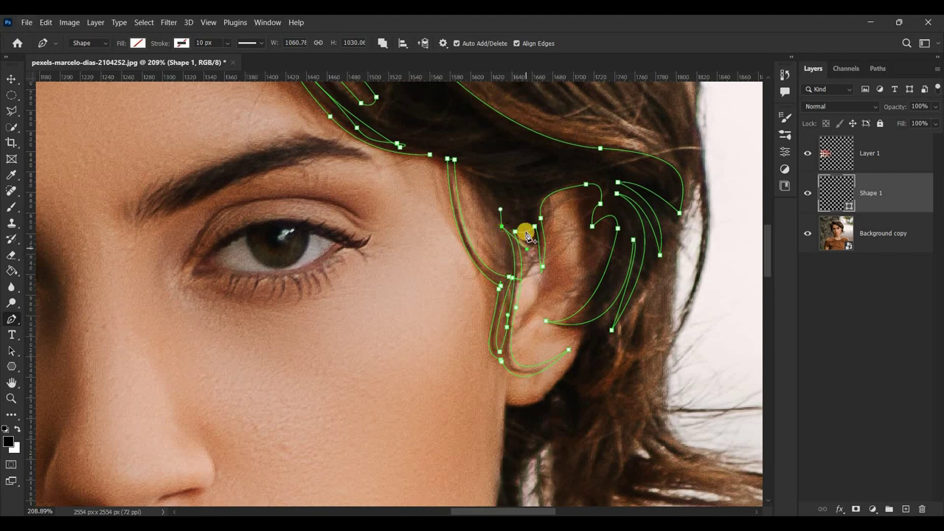
Close the lock's outline at its start and zoom out to review.
scroll(766, 245, "up", 3)
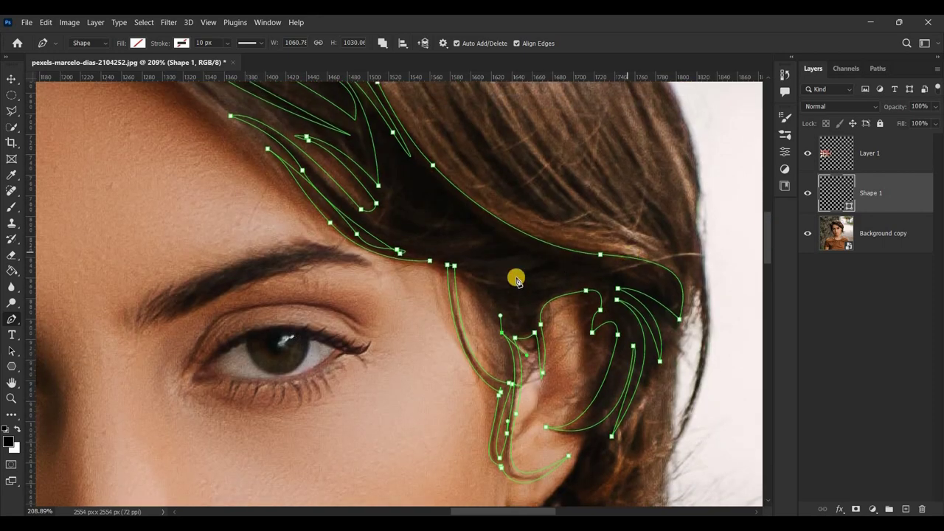
left_click_drag(462, 275, 437, 267)
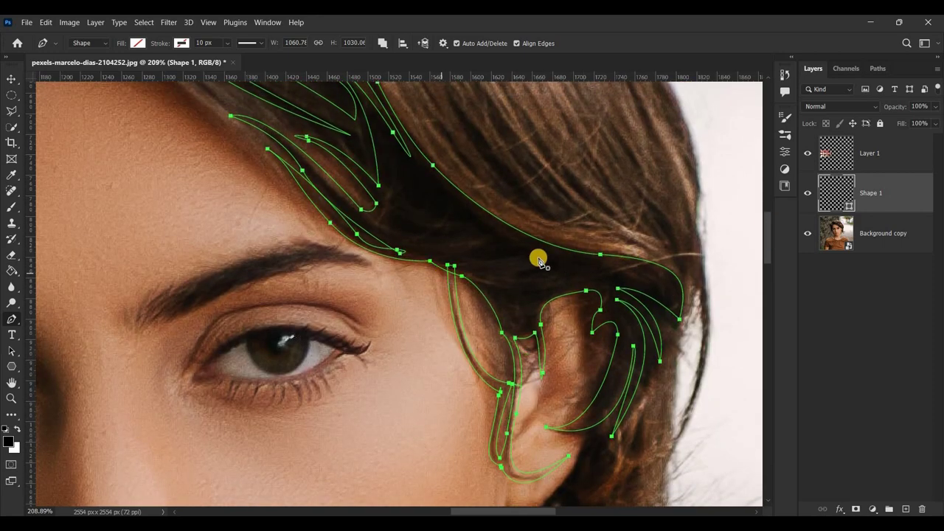
scroll(538, 259, "down", 3)
scroll(553, 257, "down", 3)
scroll(579, 338, "down", 2)
scroll(579, 338, "up", 3)
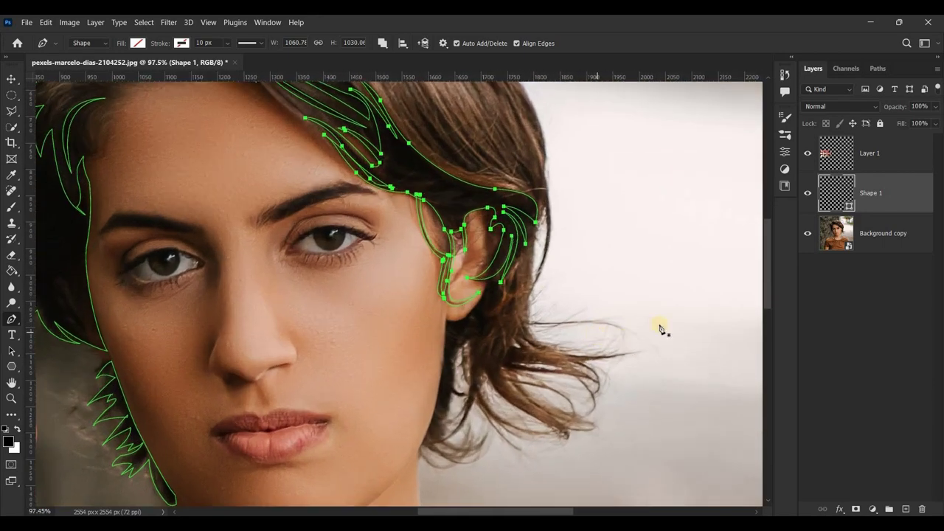
scroll(584, 312, "down", 1)
scroll(763, 274, "up", 1)
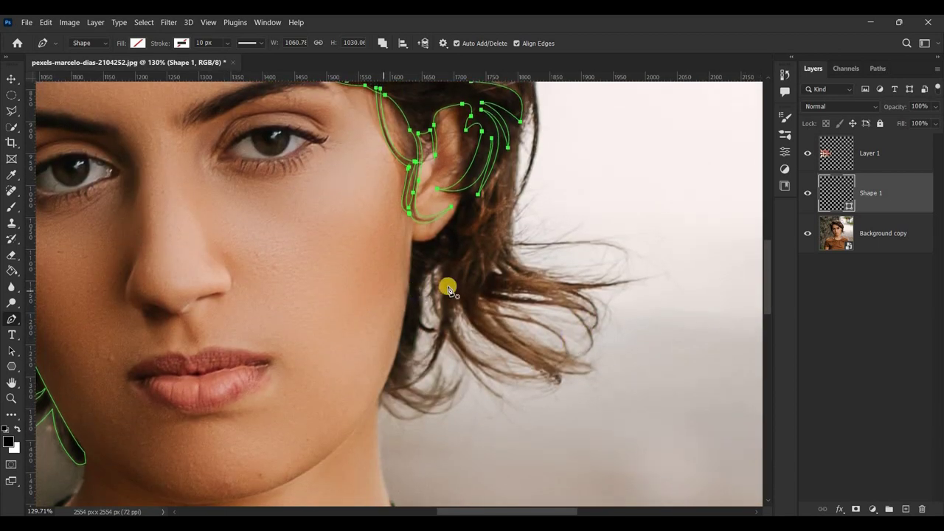
Trace the neck edge below the ear down to the jaw, removing a stray point.
left_click(413, 238)
left_click_drag(365, 428, 343, 453)
scroll(417, 401, "up", 2)
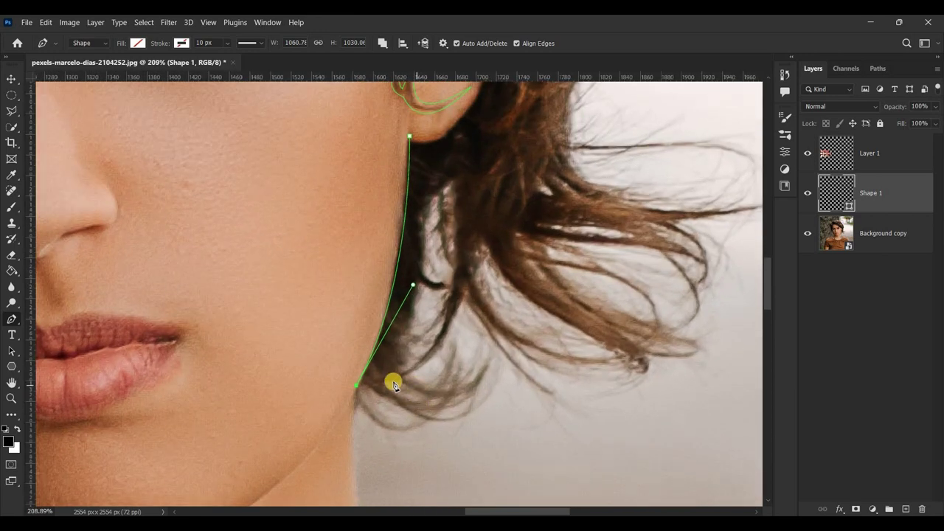
mouse_move(392, 402)
left_mouse_down()
mouse_move(413, 418)
mouse_move(370, 372)
left_mouse_up()
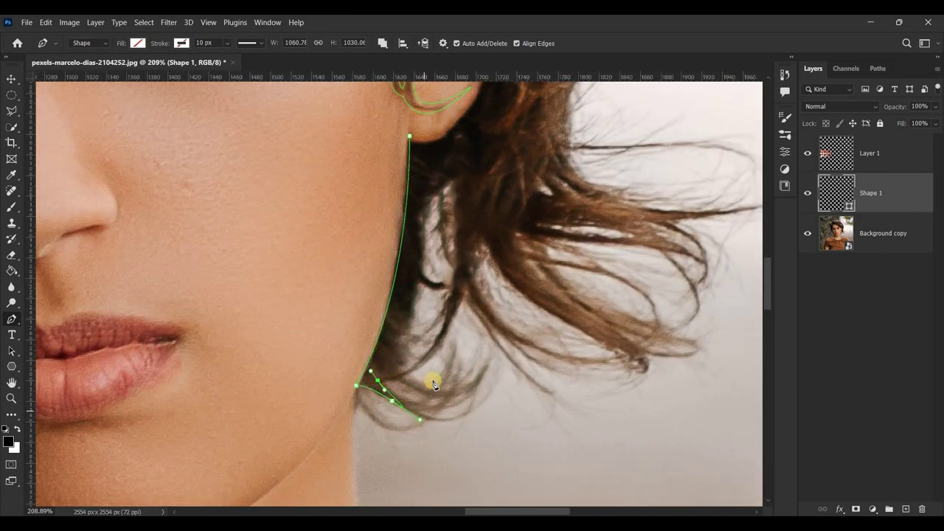
left_click(393, 401)
mouse_move(395, 403)
left_mouse_down()
mouse_move(429, 417)
mouse_move(380, 390)
mouse_move(406, 378)
mouse_move(400, 372)
left_mouse_up()
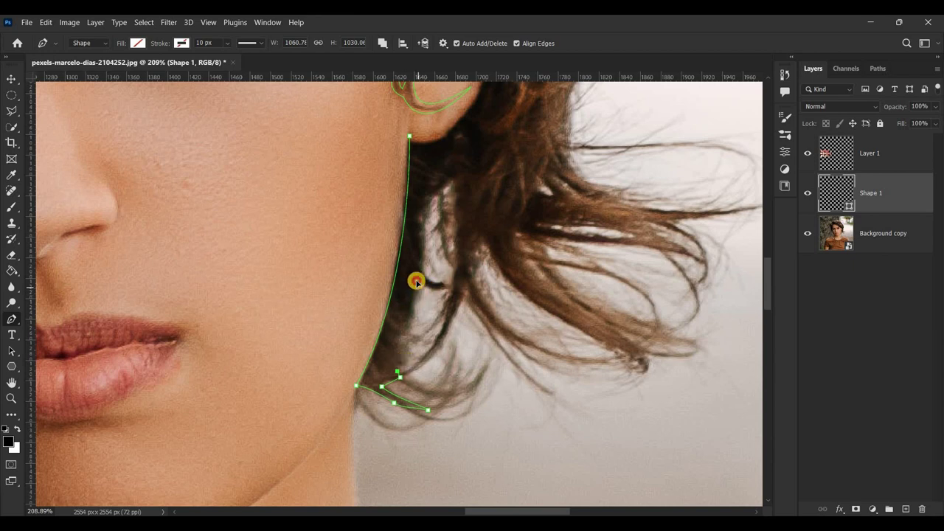
left_click_drag(418, 277, 446, 286)
left_click(425, 216)
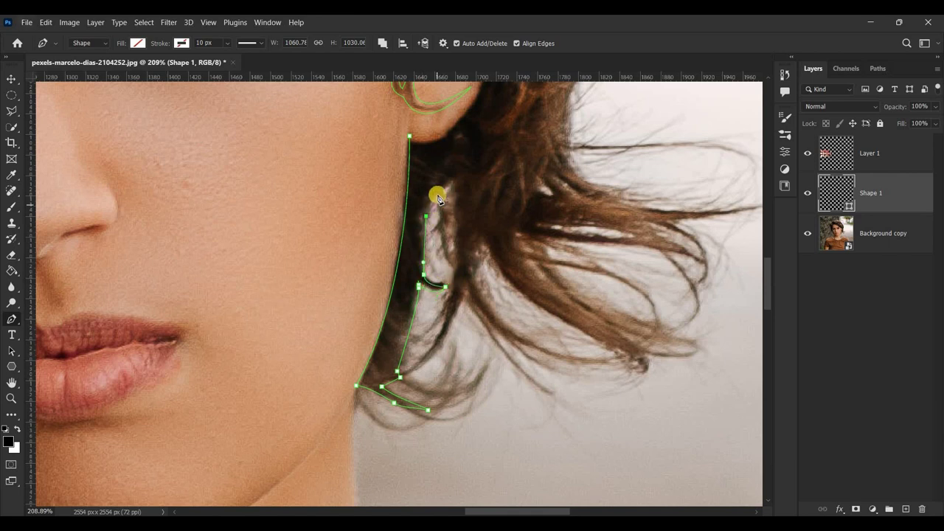
Extend a strand out into the flying hair beside the neck.
left_click_drag(768, 293, 768, 278)
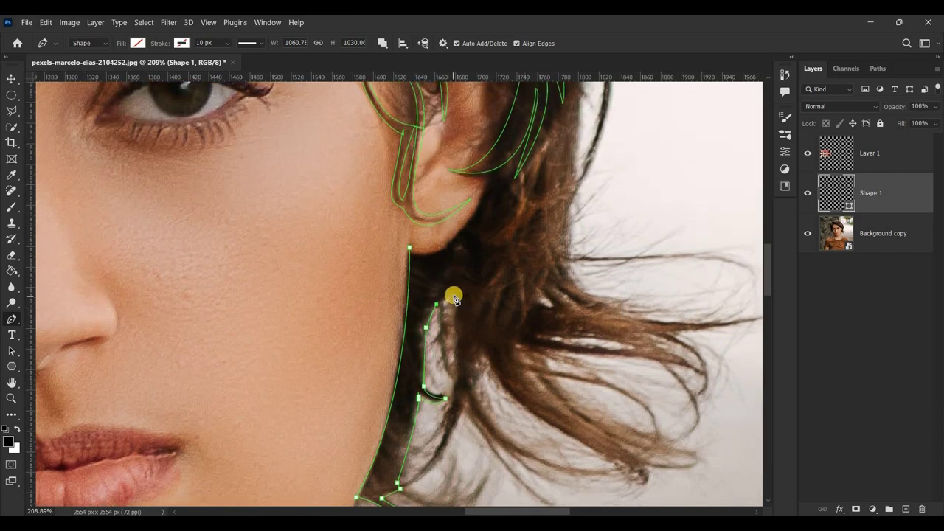
left_click_drag(414, 481, 362, 382)
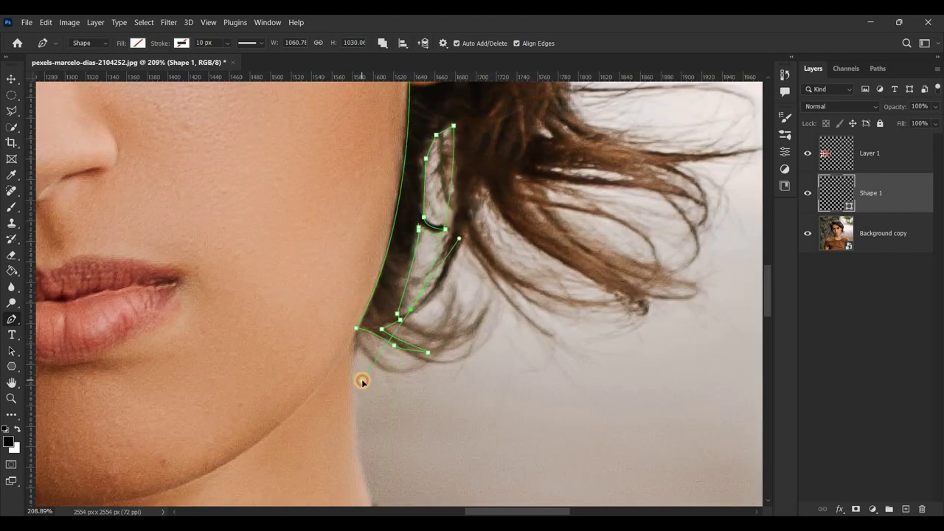
scroll(469, 371, "up", 3)
mouse_move(472, 345)
left_mouse_down()
mouse_move(462, 385)
mouse_move(481, 292)
left_mouse_up()
left_click_drag(462, 358, 467, 355)
left_click_drag(523, 417, 532, 428)
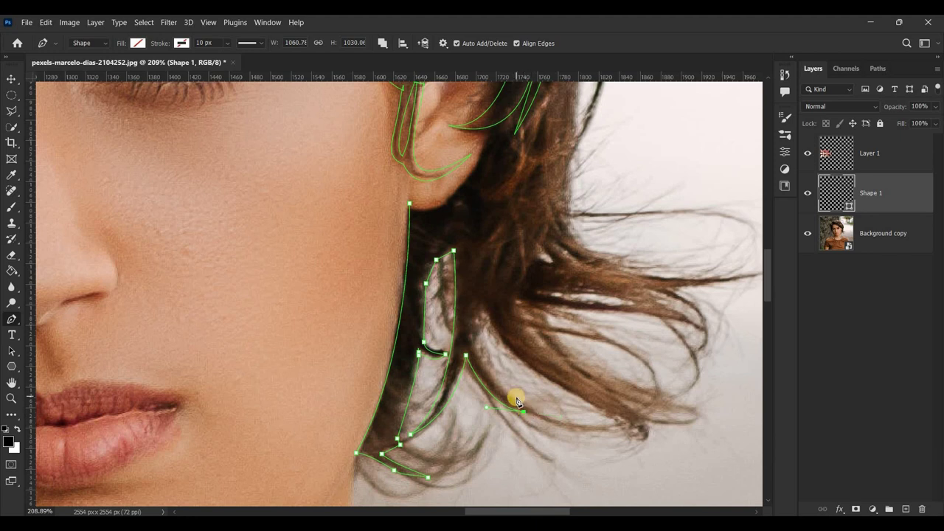
left_click_drag(475, 348, 472, 325)
left_click(477, 351)
Trace strands out to their pointed hair tips and back toward the neck.
left_click_drag(577, 429, 536, 435)
left_click_drag(470, 337, 484, 403)
mouse_move(487, 326)
left_mouse_down()
mouse_move(466, 317)
mouse_move(486, 314)
left_mouse_up()
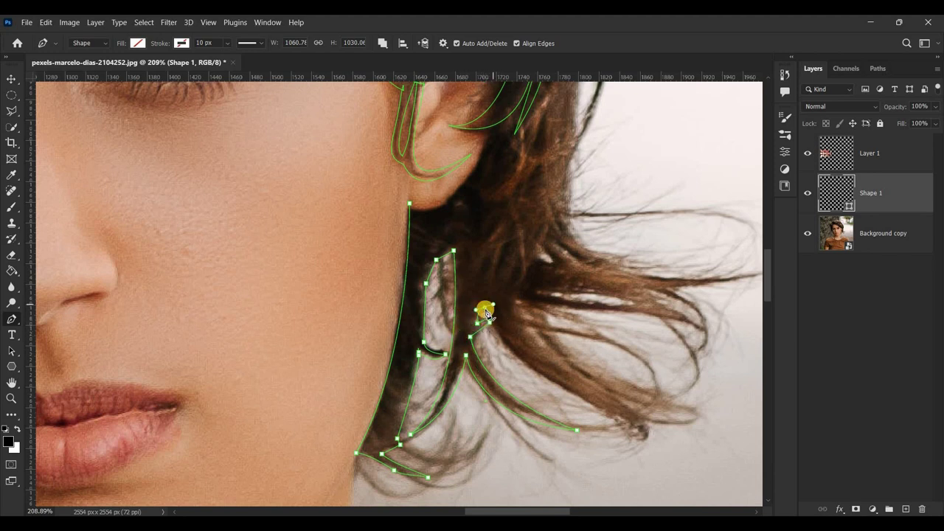
mouse_move(537, 373)
left_mouse_down()
mouse_move(597, 413)
mouse_move(490, 344)
mouse_move(514, 349)
left_mouse_up()
left_click_drag(591, 342, 615, 348)
scroll(516, 329, "up", 1)
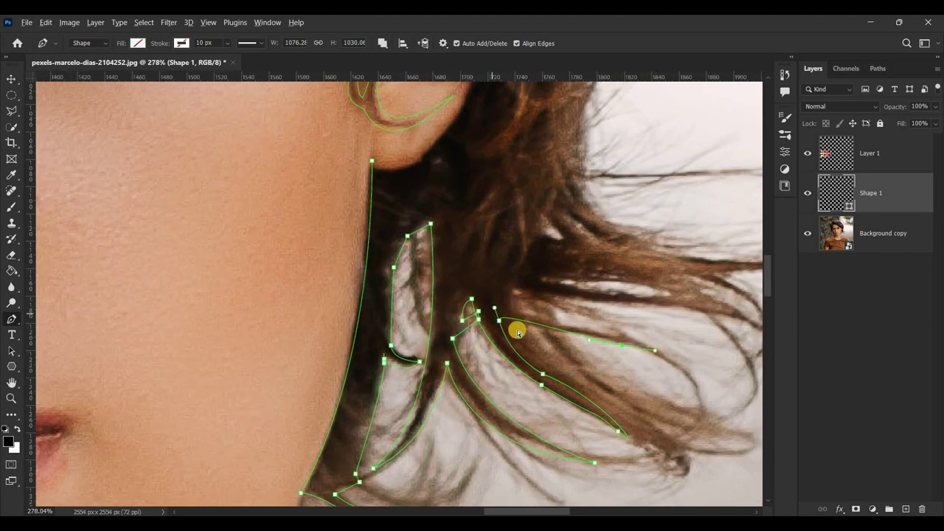
left_click(613, 341)
Curve a strand back to the neck, then extend it toward the right hair tips.
left_click_drag(515, 309, 438, 301)
scroll(548, 312, "down", 1)
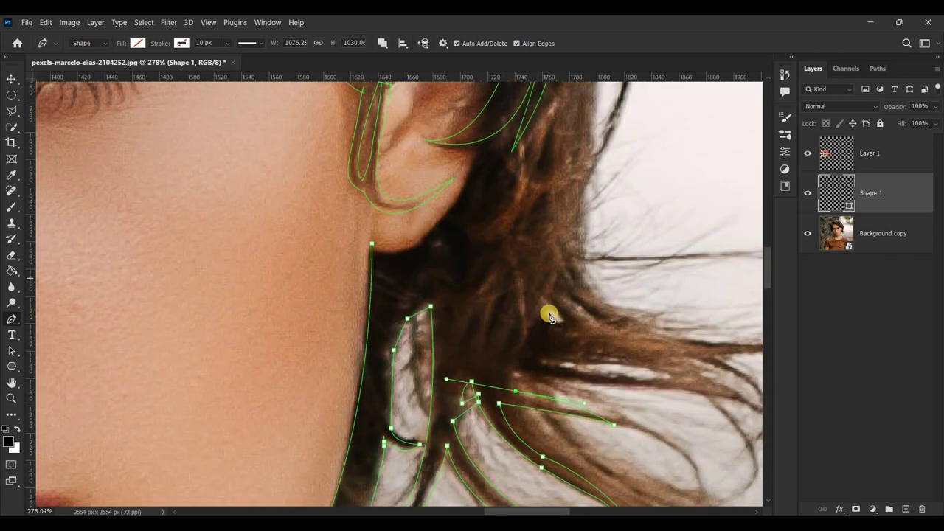
scroll(531, 329, "up", 1)
left_click_drag(525, 368, 525, 388)
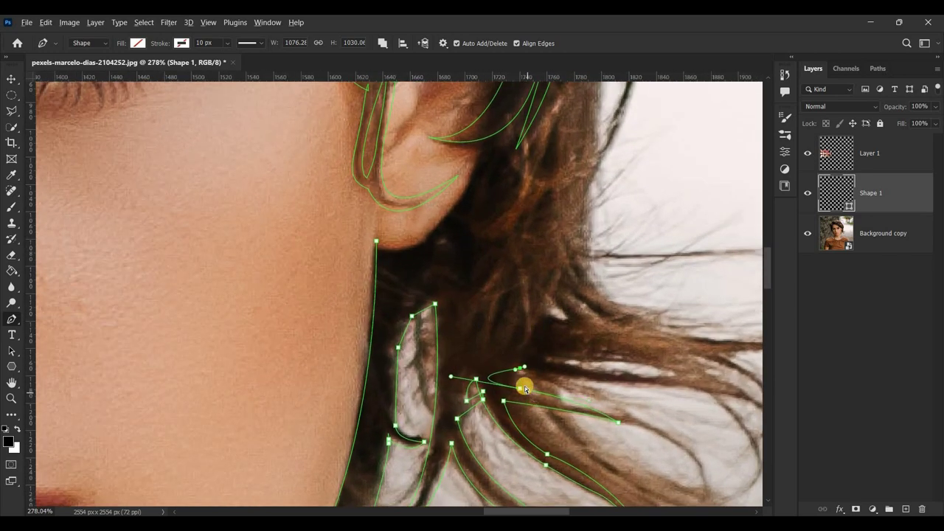
key("Escape")
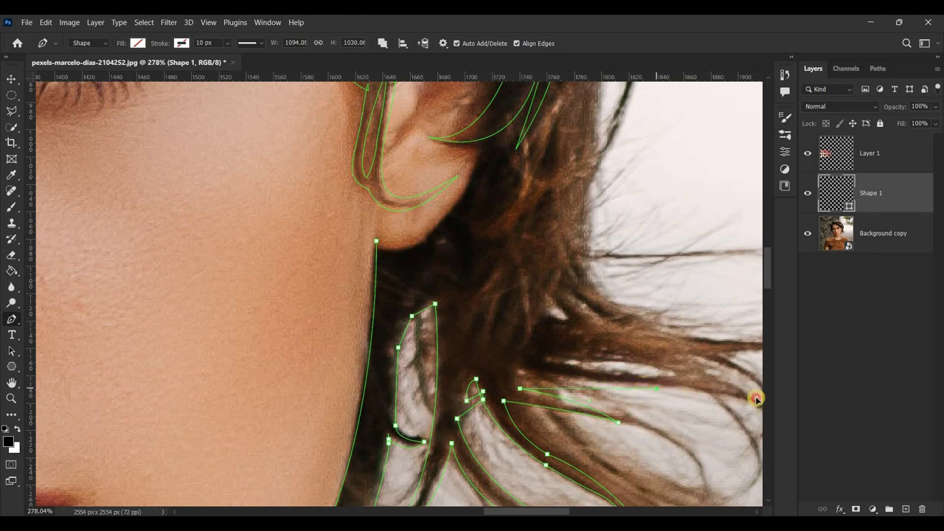
left_click_drag(752, 399, 570, 388)
left_click(403, 361)
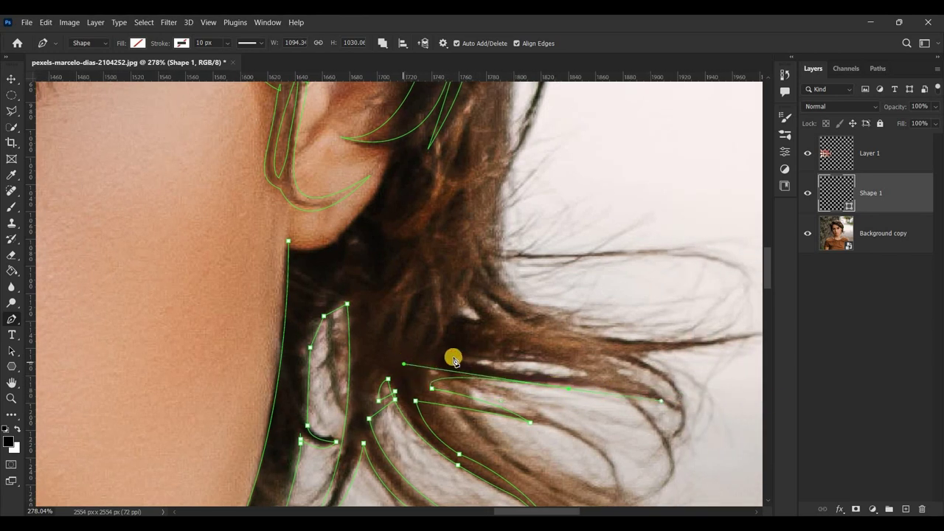
Add and tighten curved points shaping the strand below the ear.
left_click_drag(465, 360, 473, 364)
left_click_drag(570, 392, 573, 393)
left_click_drag(470, 366, 448, 350)
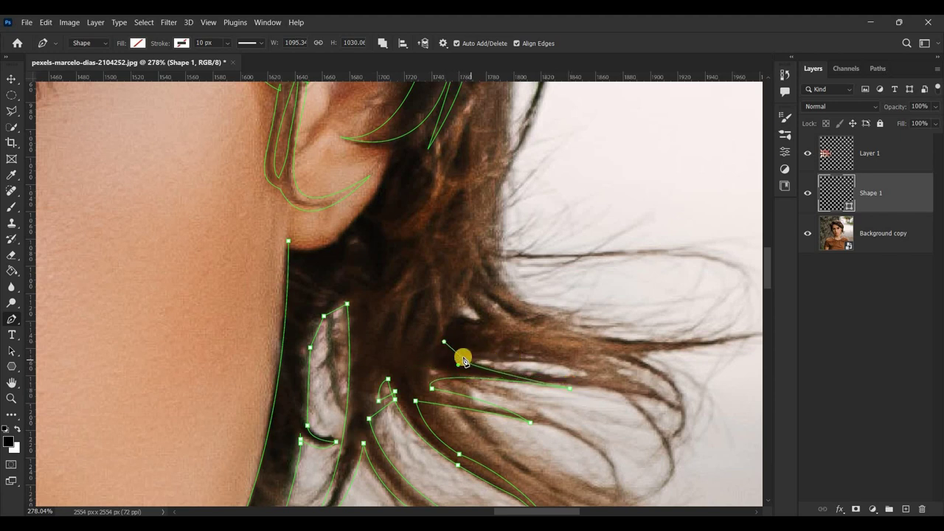
left_click(538, 360)
left_click_drag(458, 316, 417, 313)
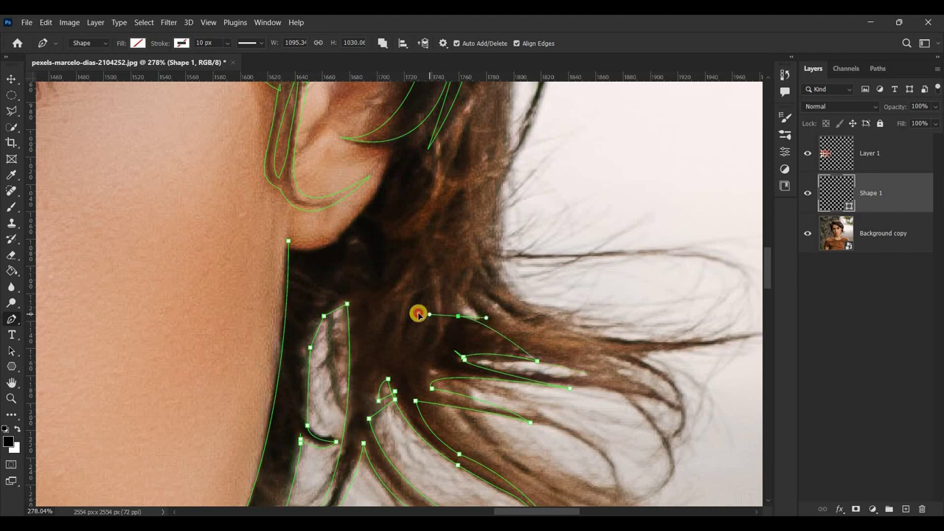
scroll(737, 295, "up", 2)
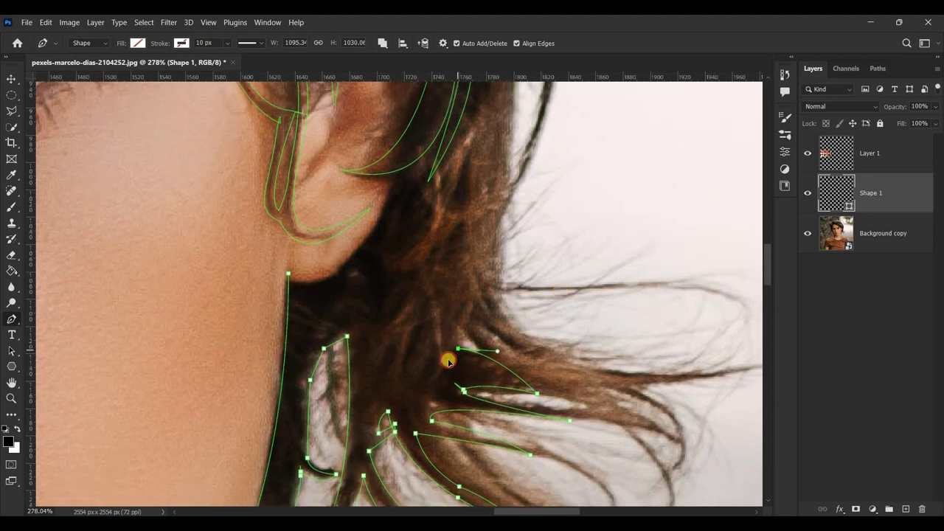
left_click_drag(449, 362, 443, 372)
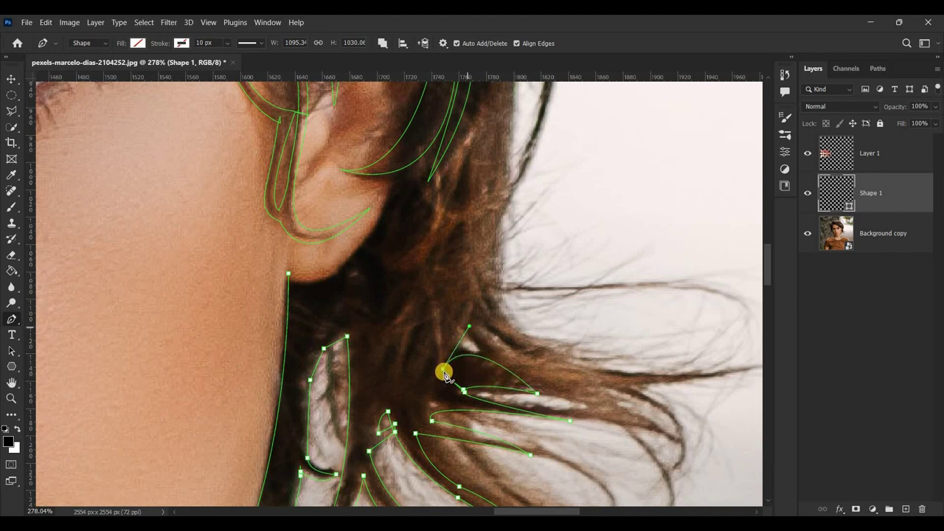
Run the strand outline up into the hair to a corner and back down, undoing a misplaced point.
left_click_drag(429, 269, 415, 245)
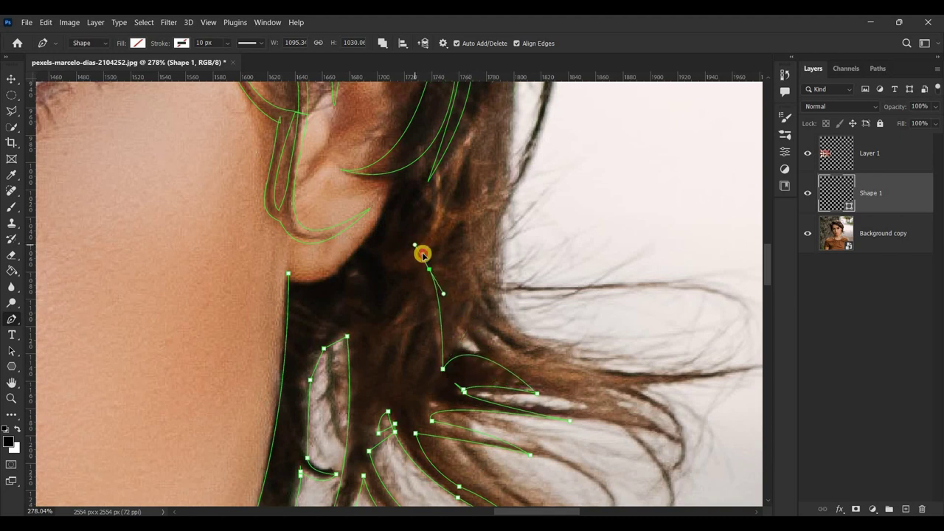
left_click(430, 270)
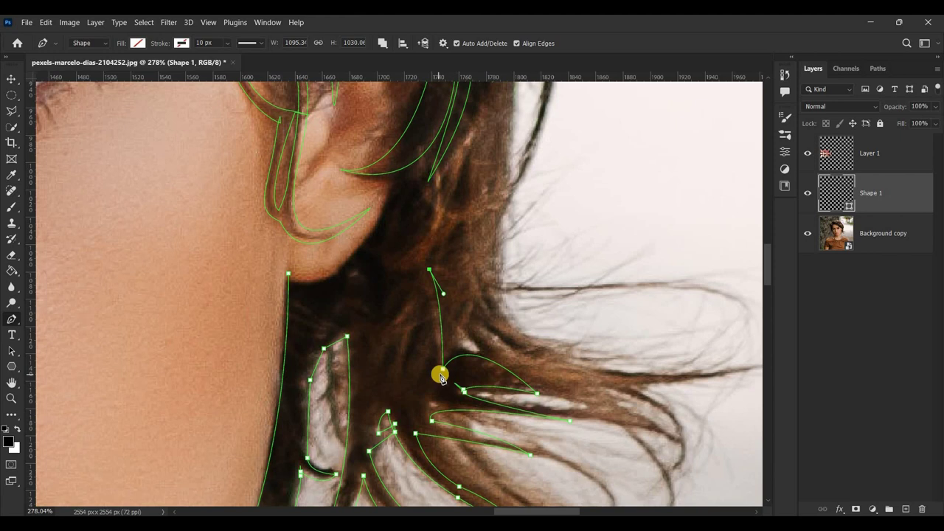
key("ctrl+z")
key("ctrl+z")
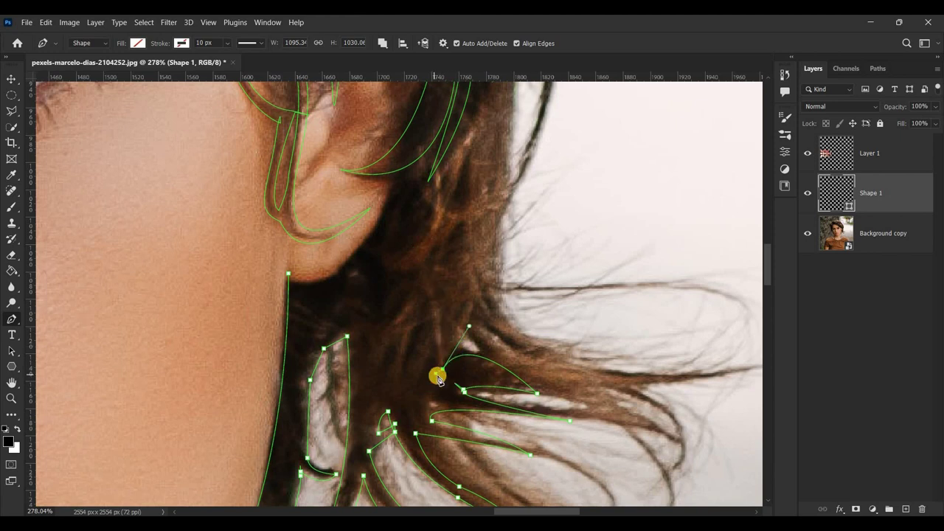
left_click_drag(427, 300, 417, 280)
left_click(422, 306)
left_click(394, 429)
left_click(415, 382)
left_click_drag(408, 342, 429, 278)
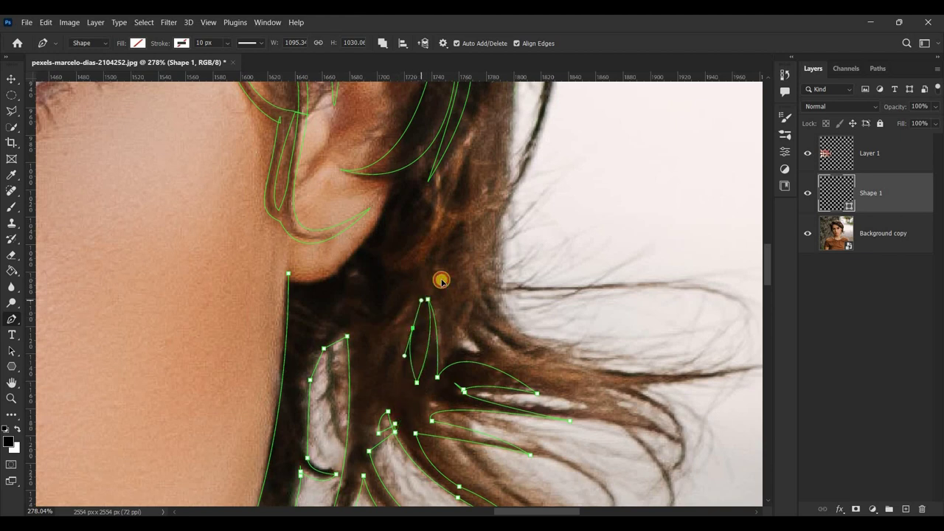
left_click(419, 326)
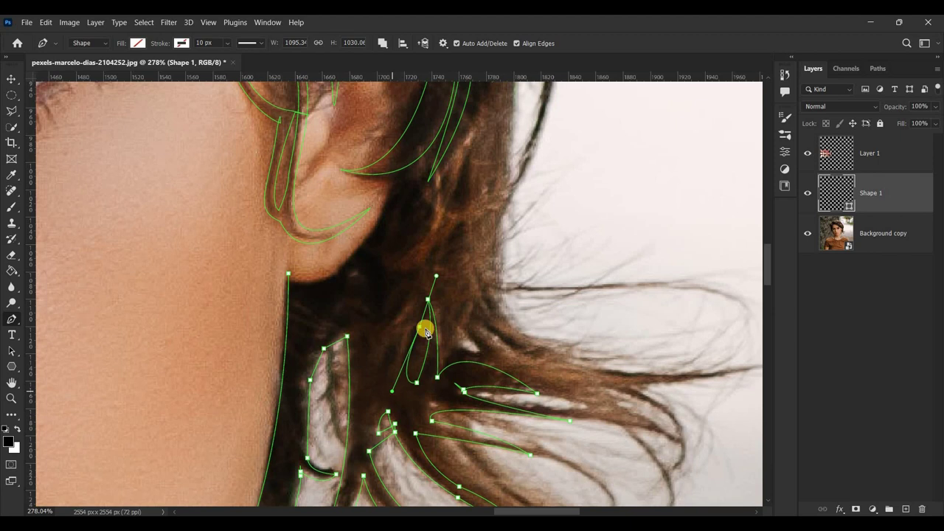
left_click_drag(389, 388, 428, 245)
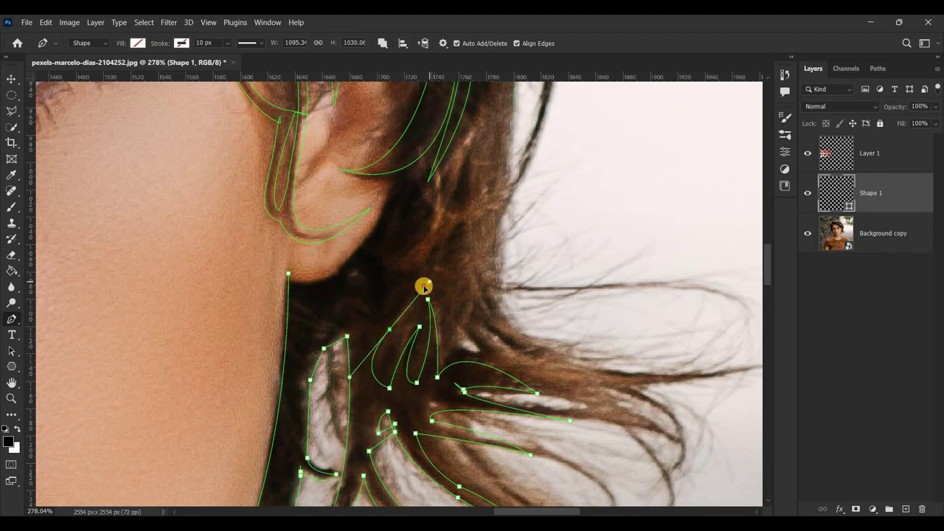
Start another pointed strand below the ear reaching toward the earlobe.
left_click(423, 267)
left_click_drag(369, 253, 344, 220)
left_click_drag(369, 253, 363, 248)
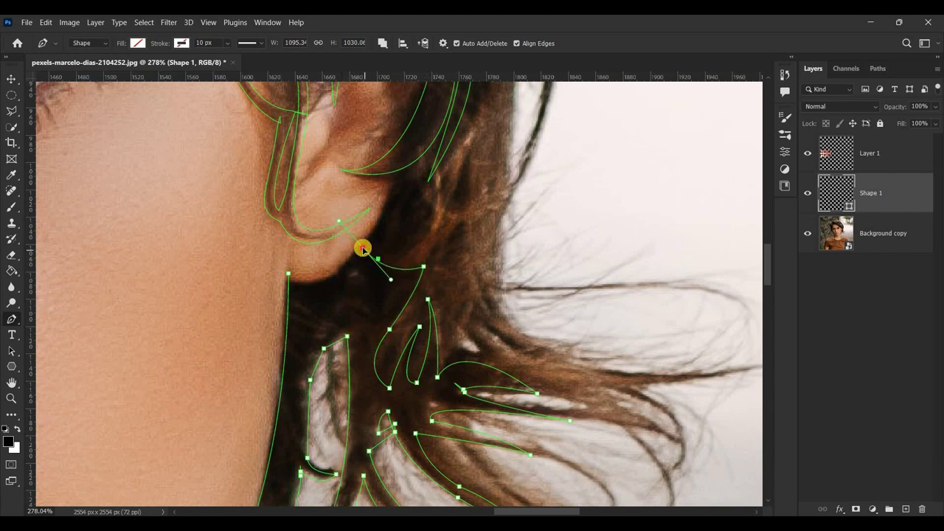
left_click_drag(325, 278, 306, 285)
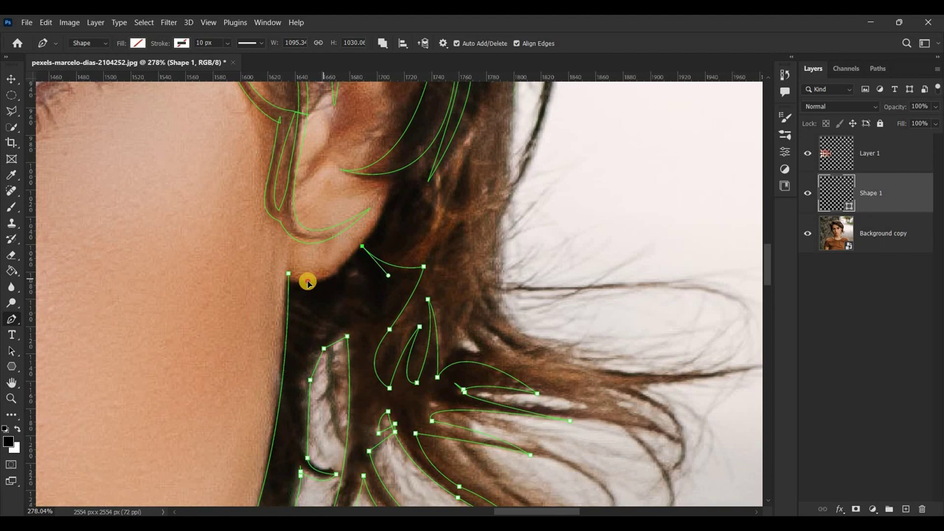
Trace a strand curve from under the earlobe up into the hair, with a sharp corner.
scroll(743, 318, "down", 3)
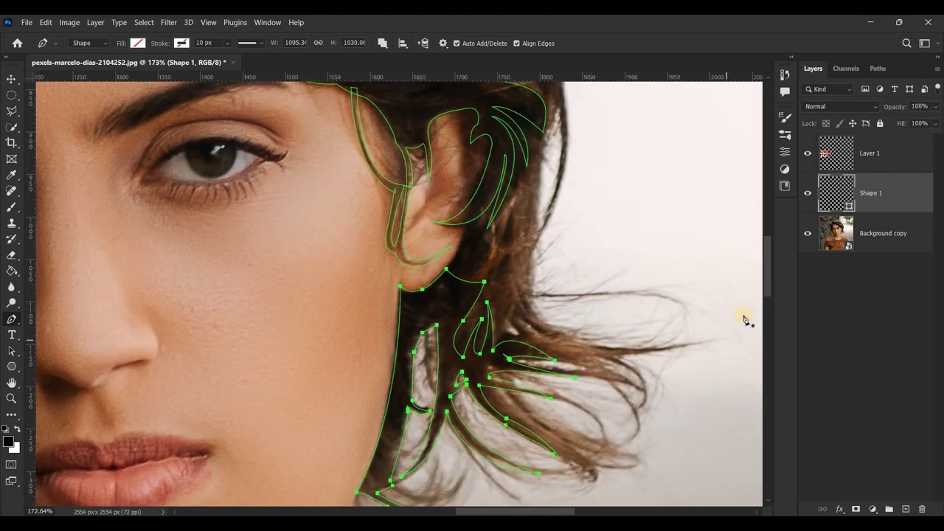
scroll(765, 268, "up", 2)
scroll(481, 348, "up", 1)
scroll(481, 348, "up", 2)
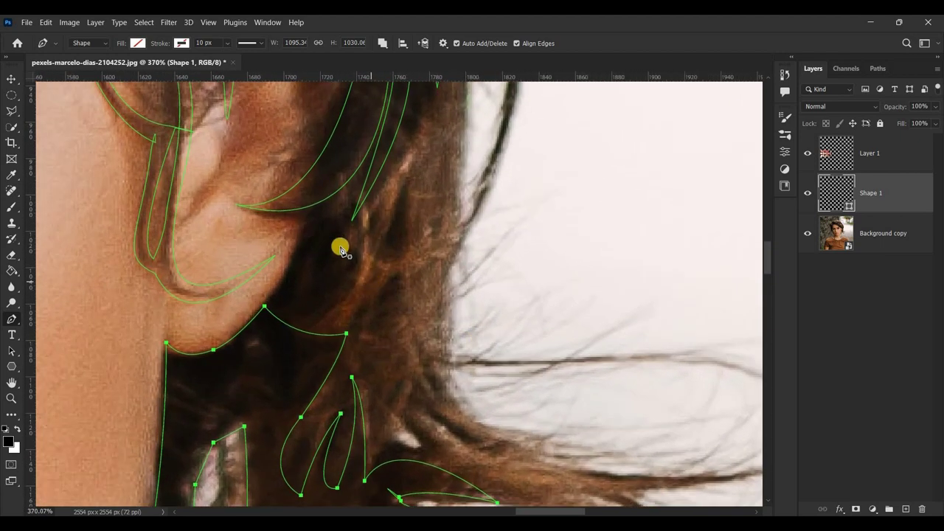
left_click_drag(249, 320, 204, 350)
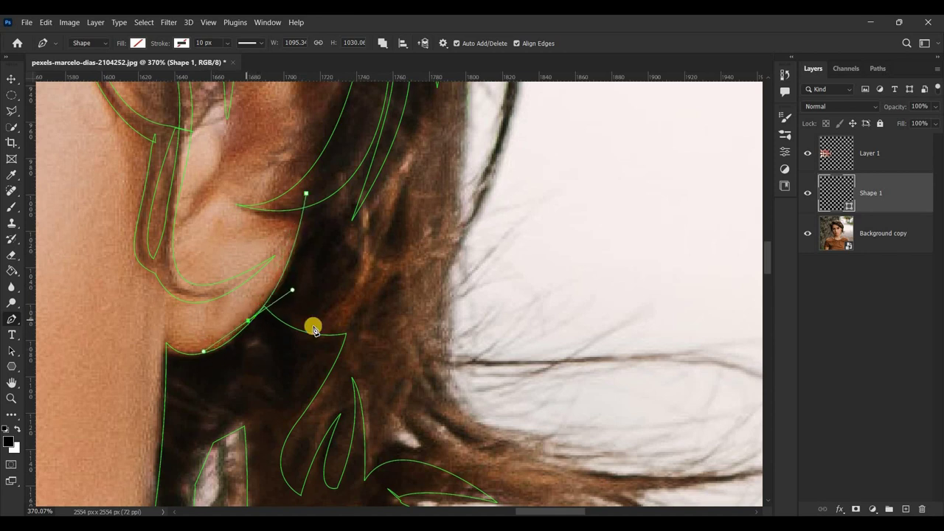
left_click_drag(363, 264, 419, 164)
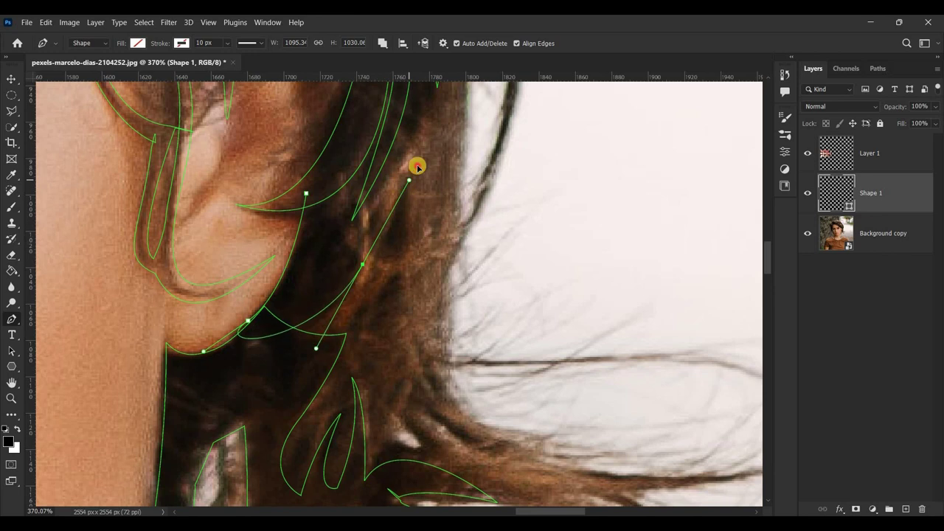
left_click(364, 264, "alt")
mouse_move(355, 218)
left_mouse_down()
mouse_move(347, 234)
mouse_move(369, 197)
mouse_move(334, 240)
left_mouse_up()
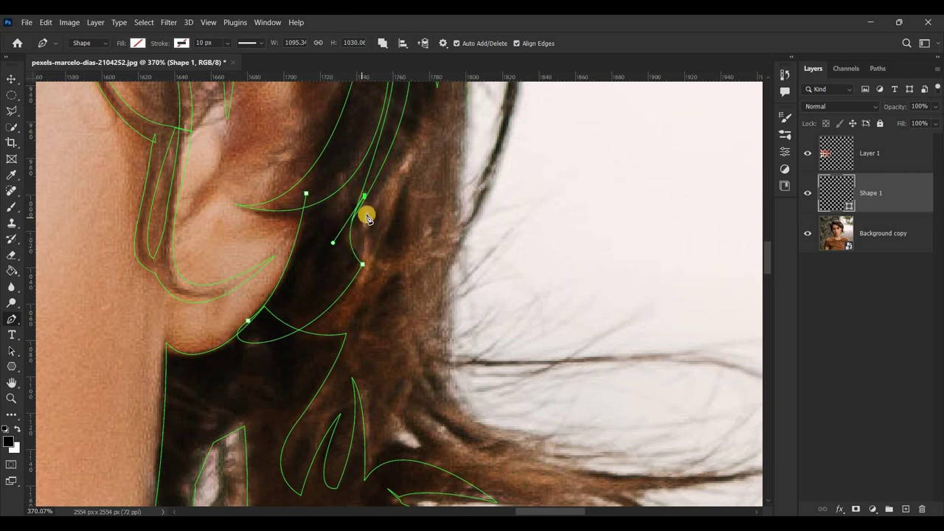
left_click_drag(349, 237, 359, 219)
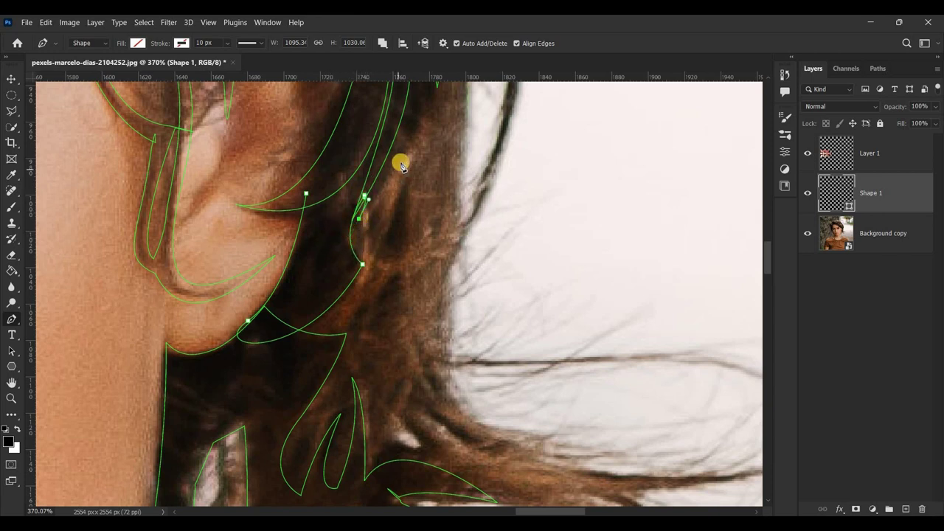
Continue the strand up to its tip and close it back at the starting anchor.
left_click_drag(771, 260, 769, 249)
left_click_drag(394, 246, 397, 215)
left_click(394, 245)
left_click(399, 171)
left_click_drag(384, 153, 367, 235)
left_click(319, 312)
scroll(439, 348, "down", 1)
Draw and close a curved hair-strand outline starting near the ear.
scroll(377, 316, "down", 1)
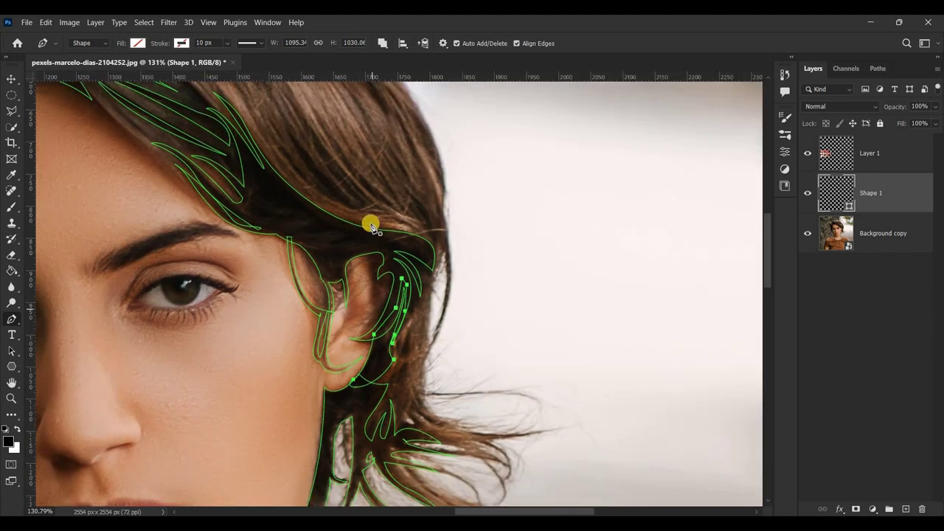
scroll(372, 225, "down", 1)
left_click_drag(768, 241, 769, 236)
left_click(442, 222)
left_click_drag(481, 283, 478, 277)
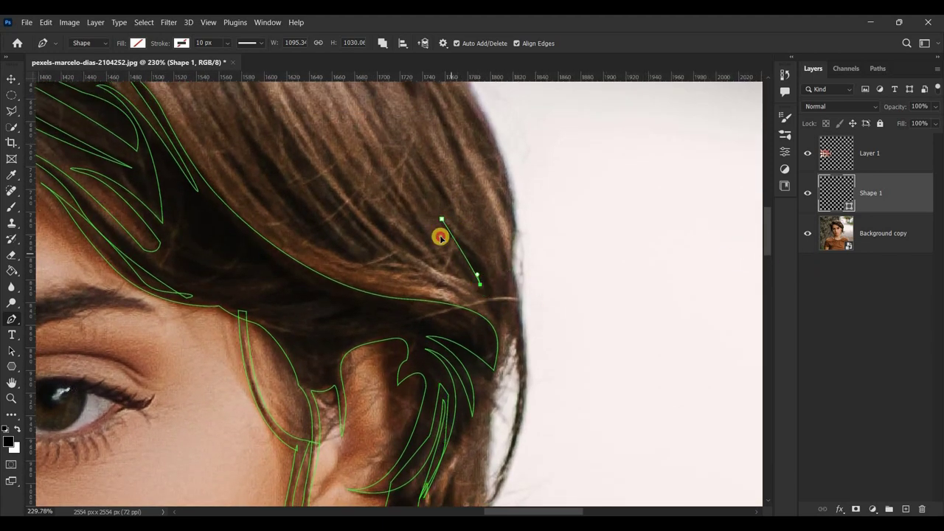
left_click_drag(449, 247, 466, 276)
left_click_drag(500, 329, 501, 358)
left_click(477, 257)
left_click(442, 219)
Add a thin closed strand in the upper hair with a curved edge.
left_click(215, 140)
left_click_drag(278, 222, 311, 244)
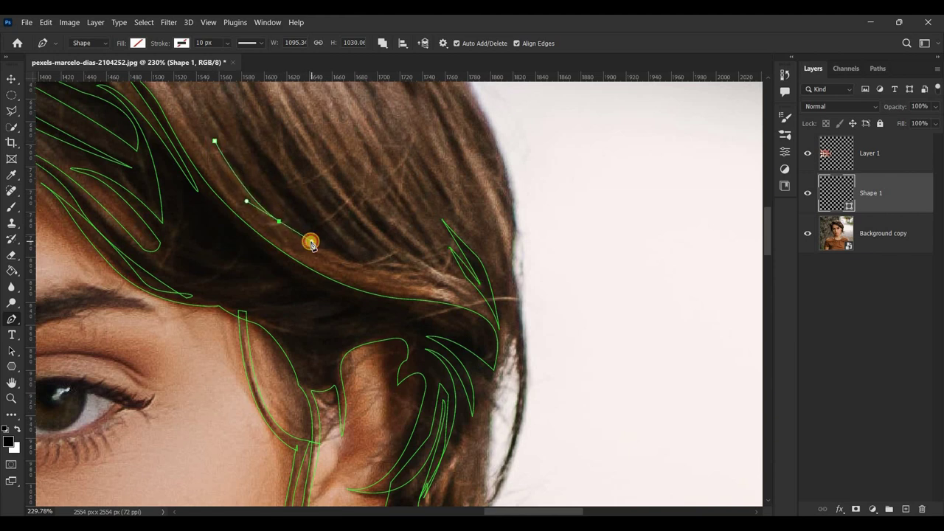
left_click(213, 141)
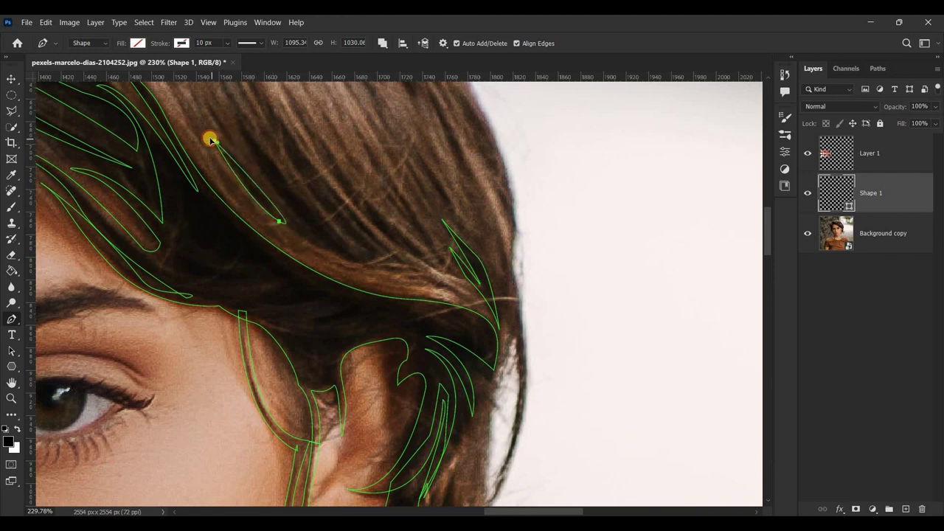
left_click_drag(278, 222, 217, 140)
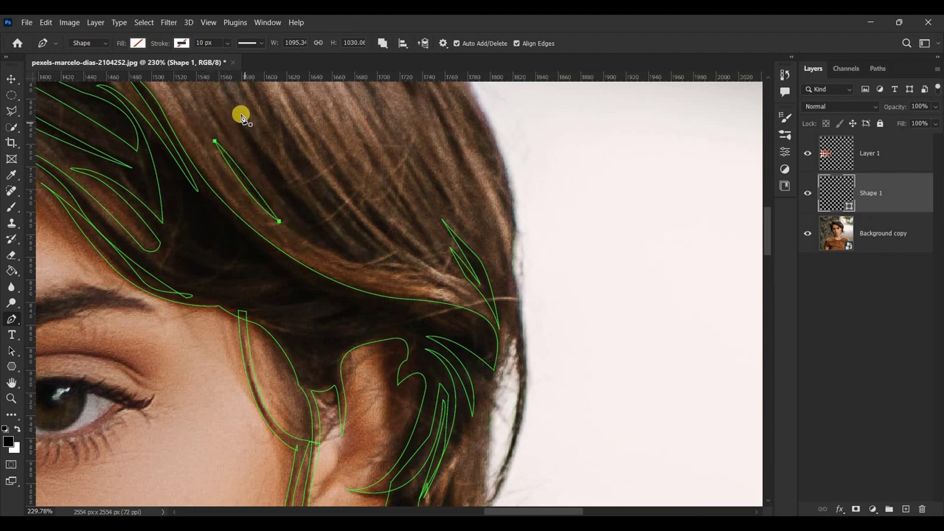
Trace a strand from above the temple down toward the ear, using sharp corner points.
left_click(238, 118)
left_click_drag(351, 245, 393, 276)
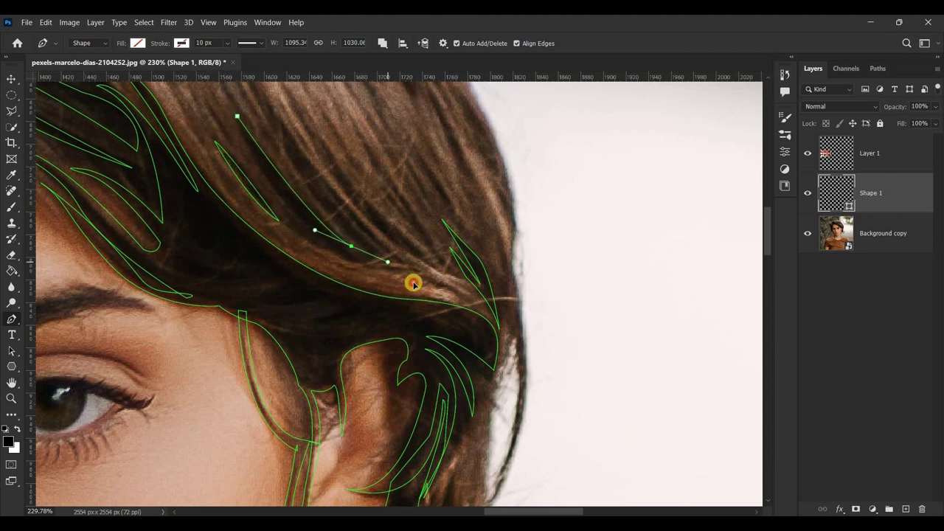
left_click(352, 246, "alt")
left_click_drag(367, 263, 416, 271)
left_click(367, 262, "alt")
left_click_drag(284, 210, 263, 190)
left_click(283, 211, "alt")
left_click_drag(239, 120, 243, 97)
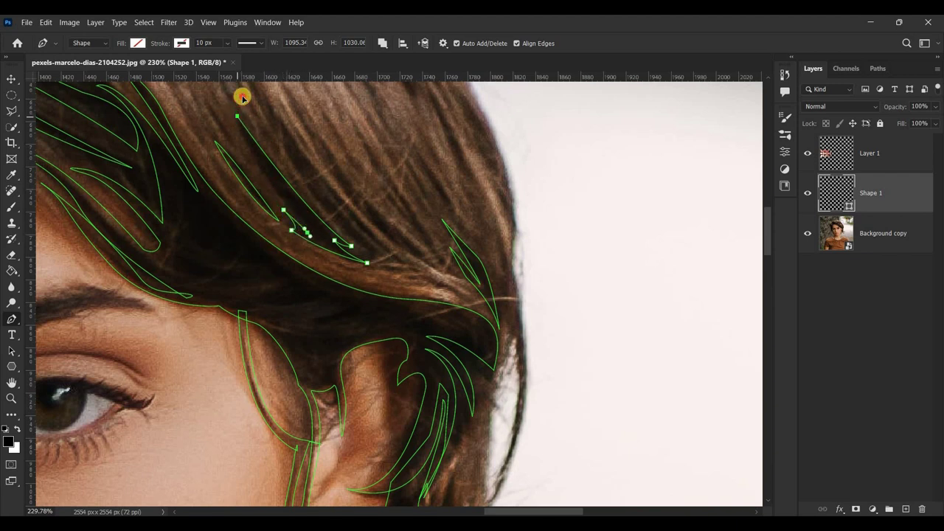
scroll(574, 274, "down", 1, "alt")
left_click_drag(768, 243, 763, 217)
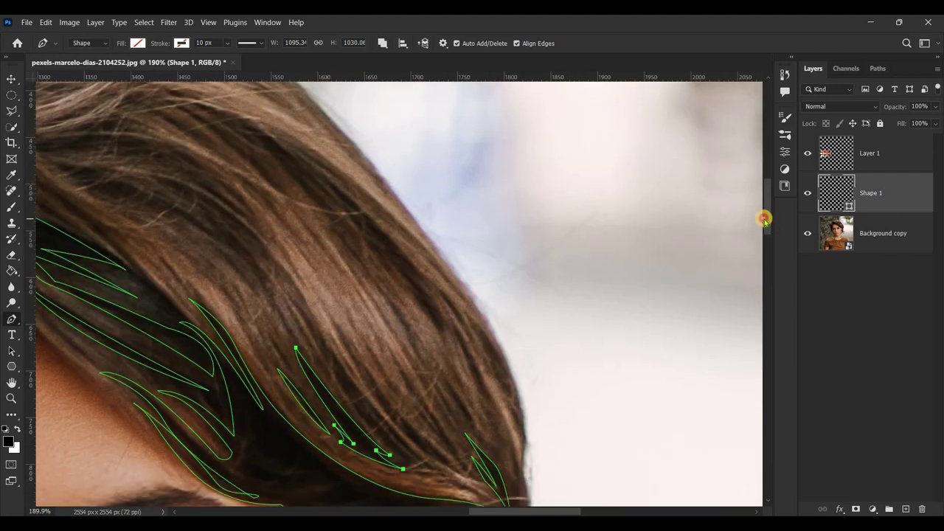
Trace and close a strand along the outer hair edge with a sharp lower corner.
left_click(327, 194)
left_click_drag(416, 281, 436, 318)
left_click_drag(392, 270, 379, 263, "alt")
left_click_drag(445, 348, 451, 385)
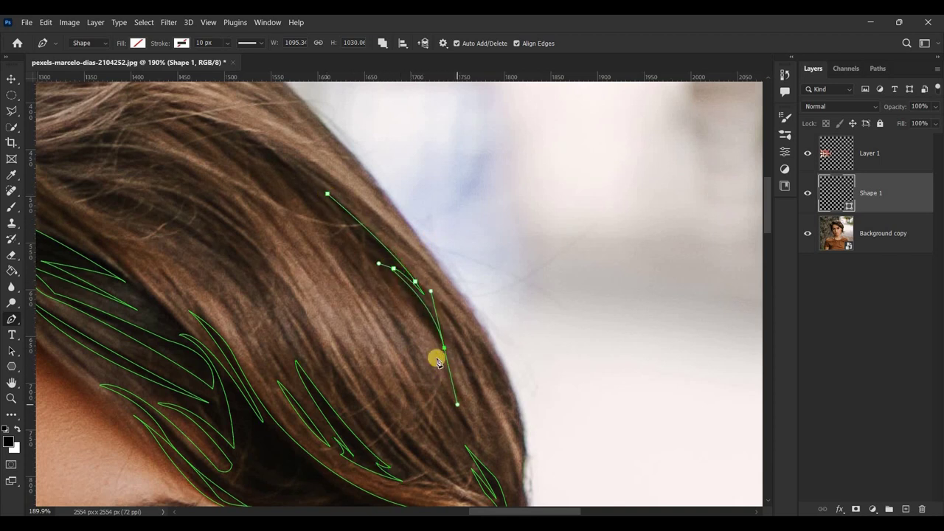
left_click(445, 348, "alt")
left_click_drag(384, 276, 390, 279)
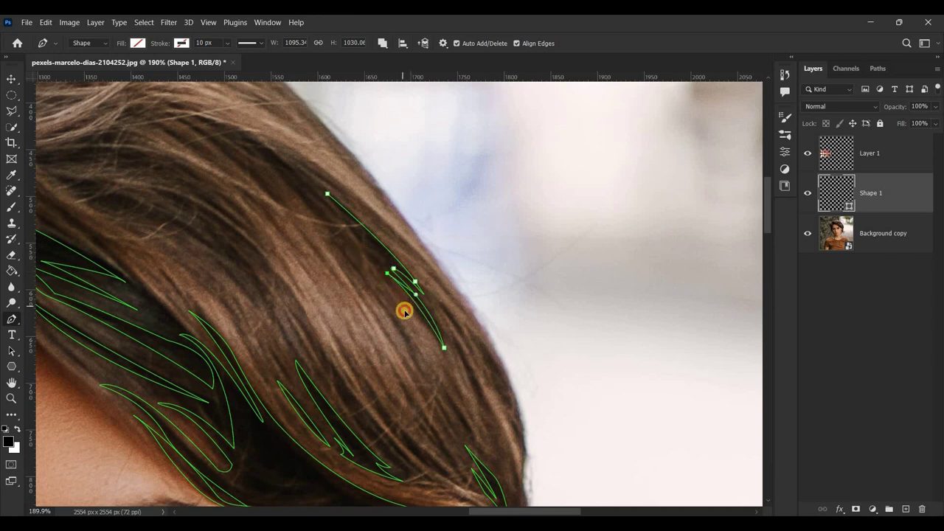
left_click(325, 194)
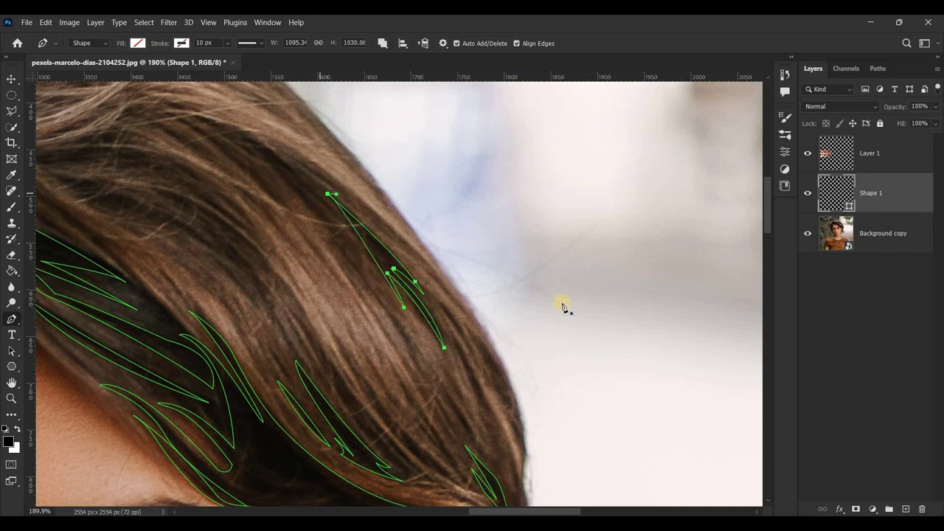
Draw a second strand further left and close it with a smooth curve.
scroll(391, 226, "up", 3)
left_click(118, 230)
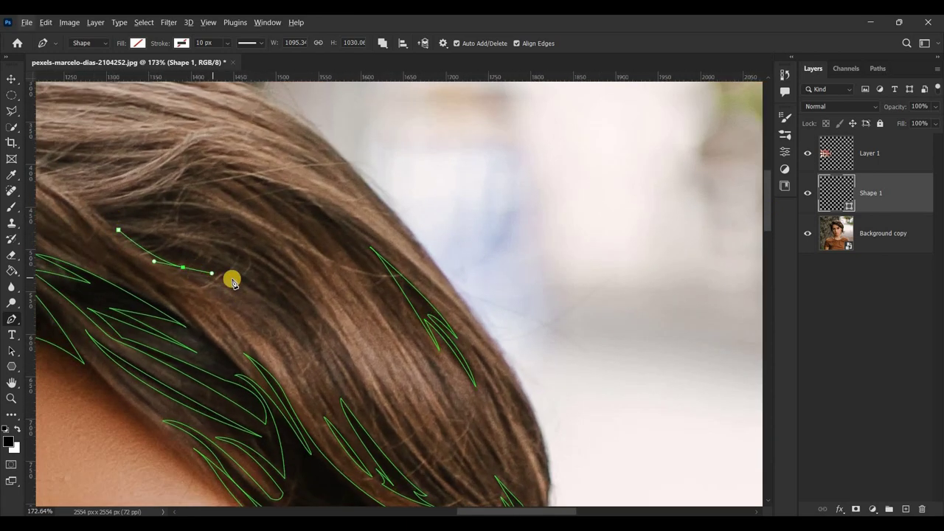
left_click_drag(240, 282, 273, 305)
left_click_drag(210, 261, 174, 256)
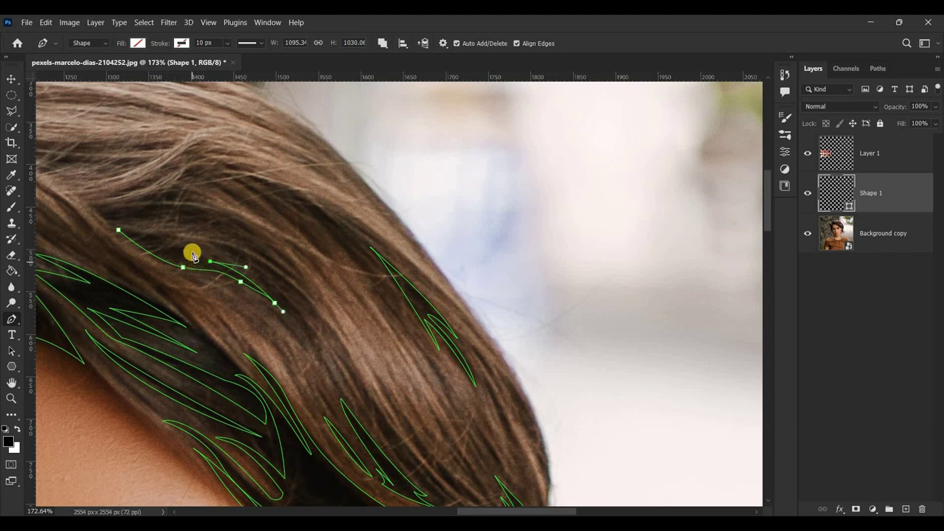
left_click_drag(118, 230, 63, 225)
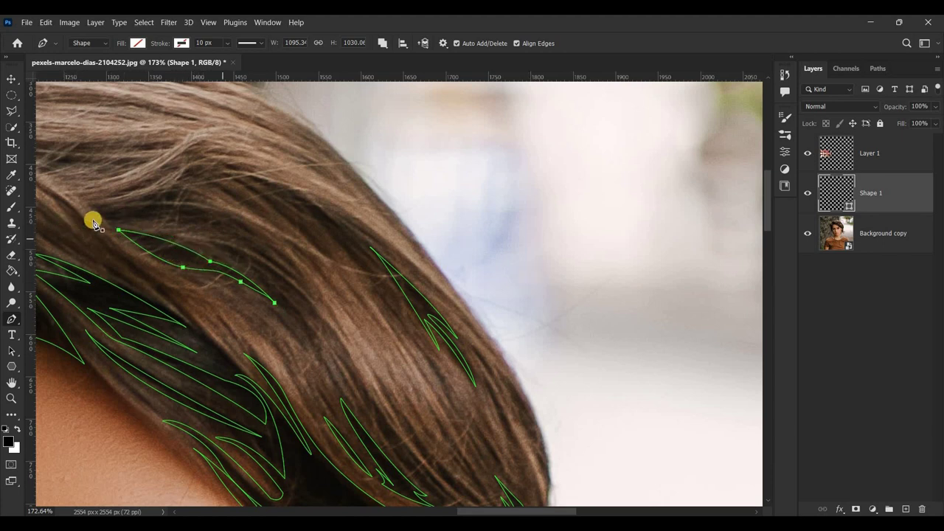
scroll(280, 277, "down", 3)
Draw a curved strand near the top of the hair and close it.
scroll(53, 206, "down", 1)
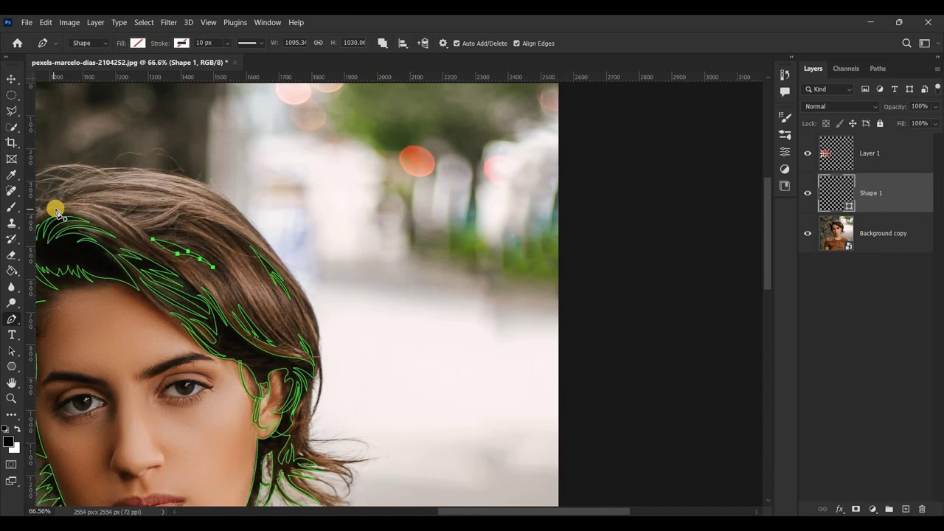
scroll(148, 213, "up", 1)
scroll(258, 223, "up", 2)
scroll(328, 207, "up", 1)
scroll(328, 207, "up", 1)
left_click(282, 194)
left_click_drag(376, 231, 410, 265)
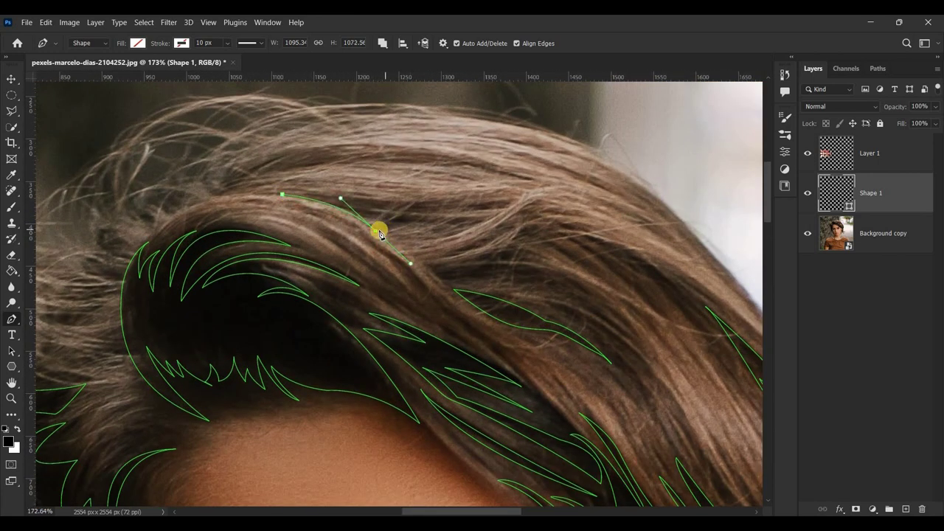
mouse_move(283, 195)
left_mouse_down()
mouse_move(184, 193)
mouse_move(219, 196)
left_mouse_up()
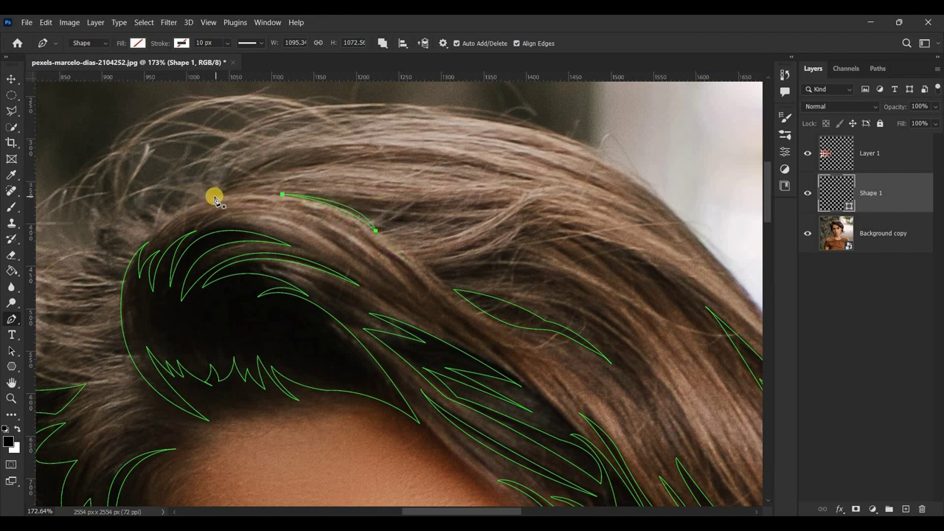
Start another strand on the top hair, then undo its misplaced points.
left_click(211, 198)
left_click_drag(267, 169, 323, 141)
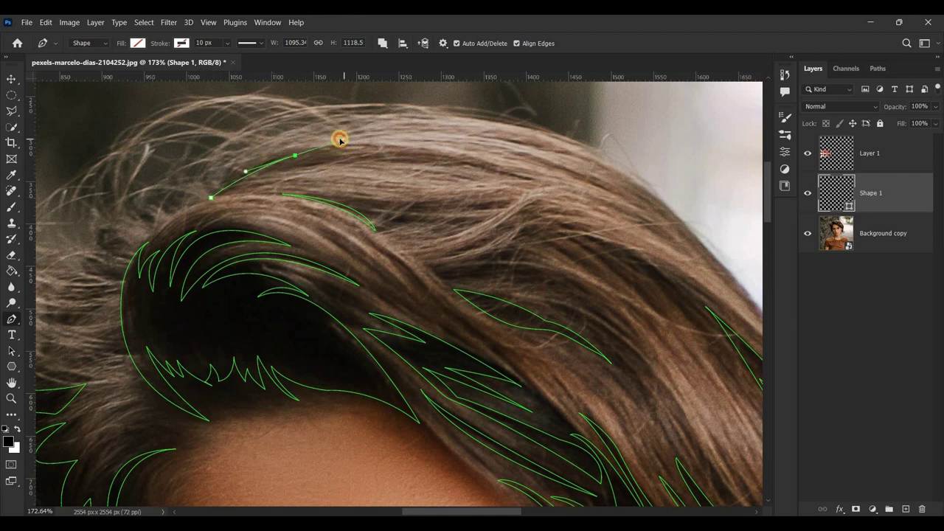
left_click(274, 163)
left_click(316, 154)
key("ctrl+z")
key("ctrl+z")
scroll(510, 327, "down", 2)
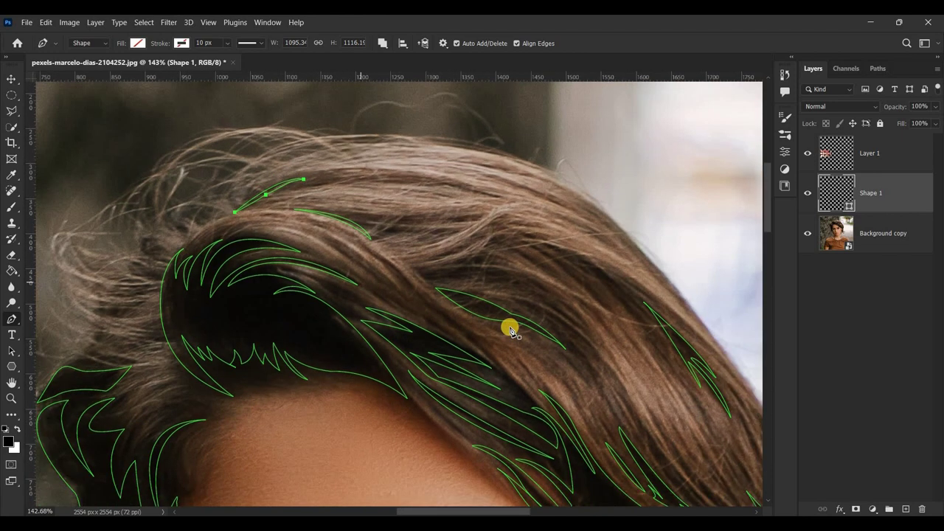
scroll(627, 343, "down", 2)
scroll(672, 350, "up", 5)
Trace and close a strand on the right-side hair, removing one misplaced point.
left_click(463, 239)
left_click_drag(555, 316, 588, 366)
left_click(512, 282)
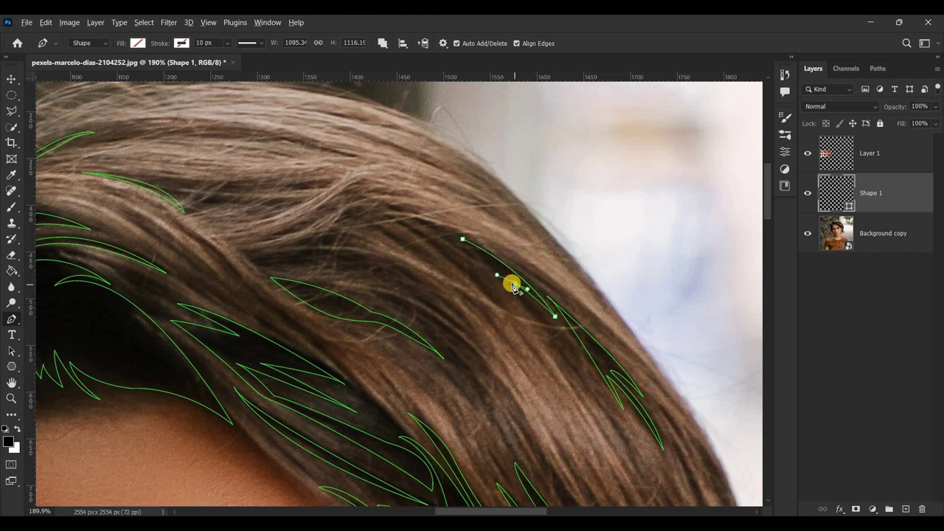
left_click(582, 376)
left_click(619, 452)
key("ctrl+z")
left_click(459, 239)
Begin a strand on the outer hair edge with curved and sharp corner points.
scroll(608, 394, "down", 3)
scroll(721, 432, "down", 1)
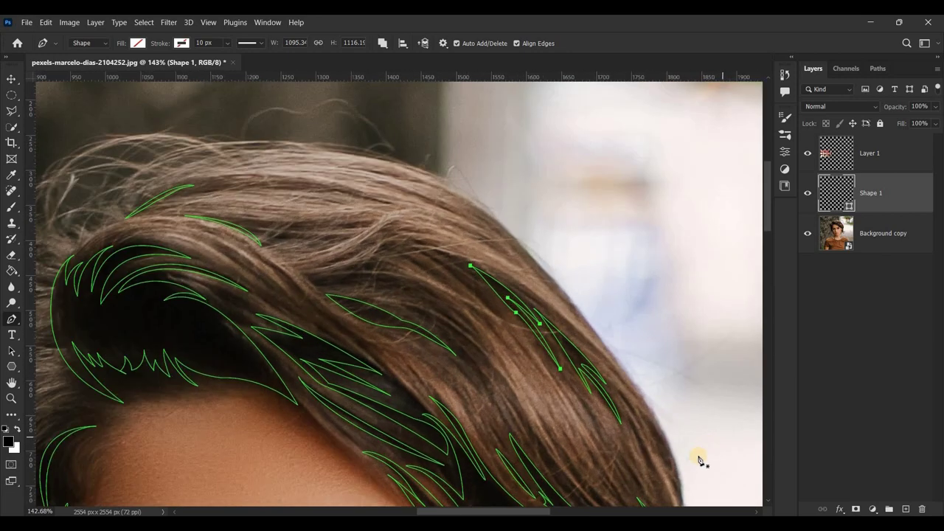
scroll(706, 460, "down", 1)
scroll(706, 460, "down", 1)
left_click_drag(538, 511, 562, 511)
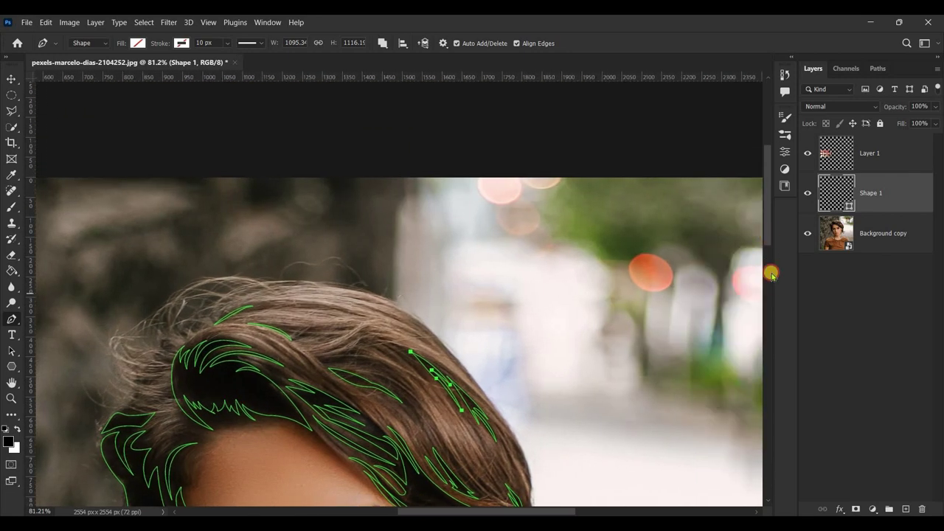
scroll(548, 263, "up", 3)
scroll(494, 332, "up", 1)
left_click_drag(443, 223, 490, 276)
left_click(460, 234, "alt")
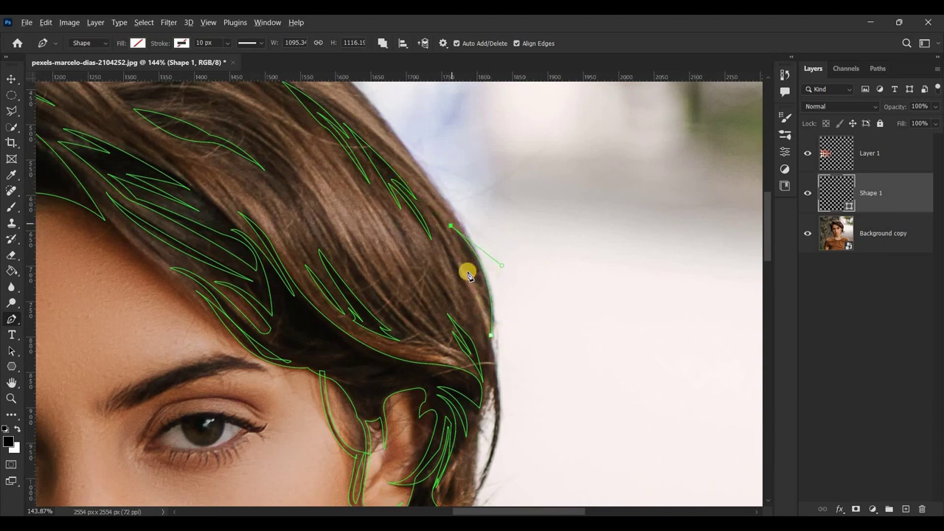
left_click(468, 269)
left_click(431, 201)
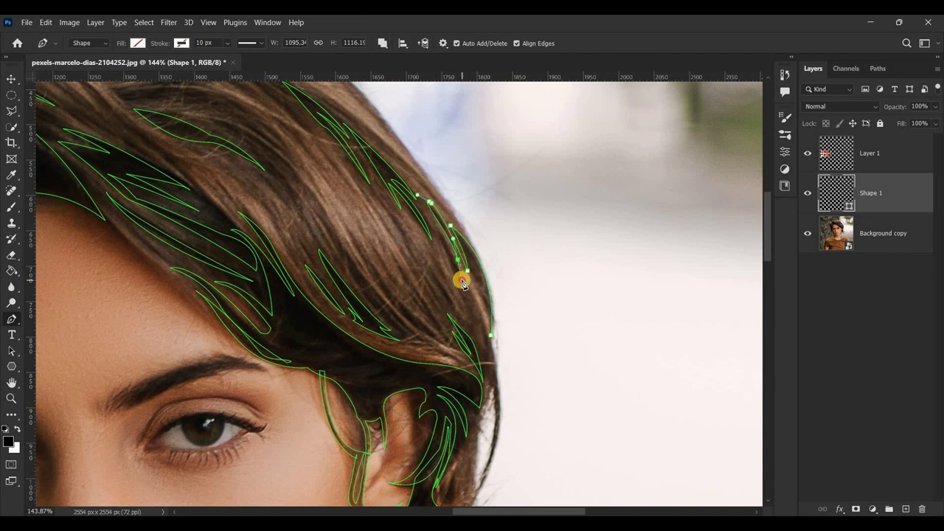
left_click(430, 202, "alt")
left_click(434, 205)
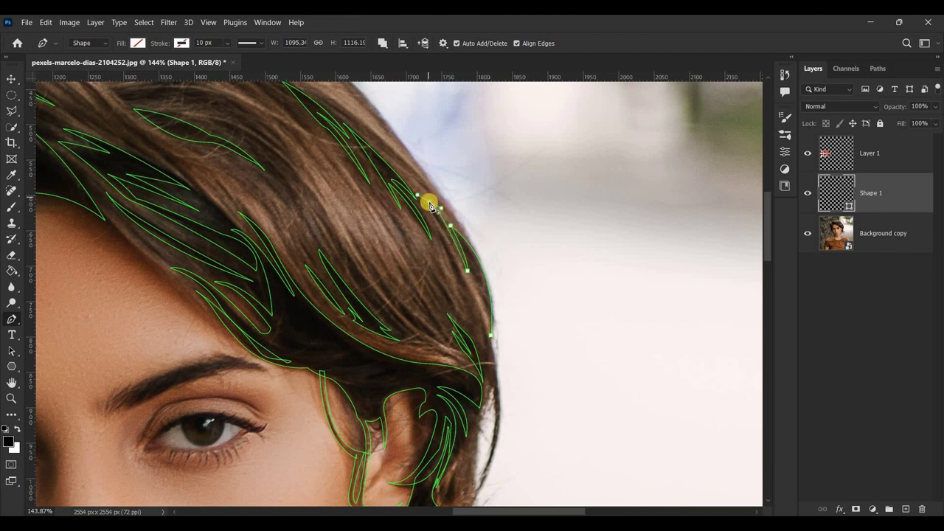
Reshape that strand's curve and extend it down the hair edge past the ear.
left_click(465, 270)
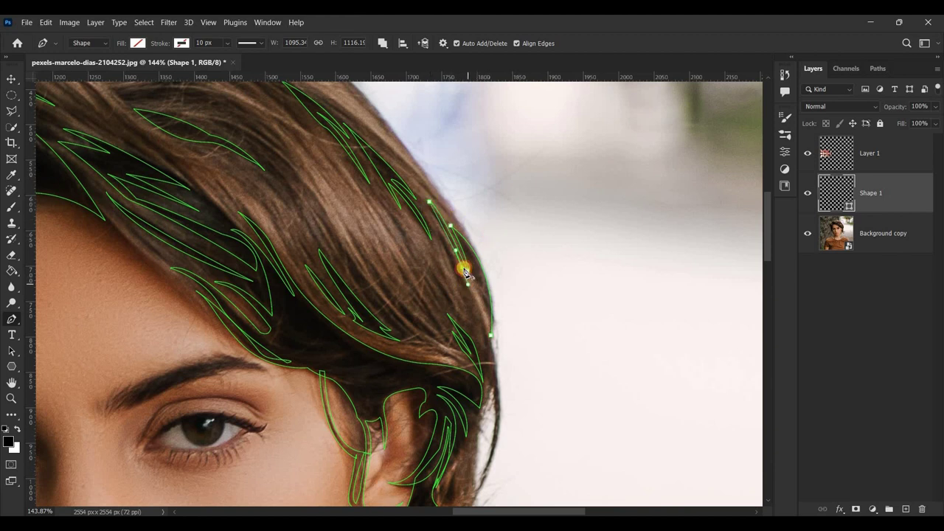
mouse_move(462, 272)
left_mouse_down()
mouse_move(423, 213)
mouse_move(441, 233)
left_mouse_up()
mouse_move(466, 310)
left_mouse_down()
mouse_move(463, 337)
mouse_move(429, 270)
left_mouse_up()
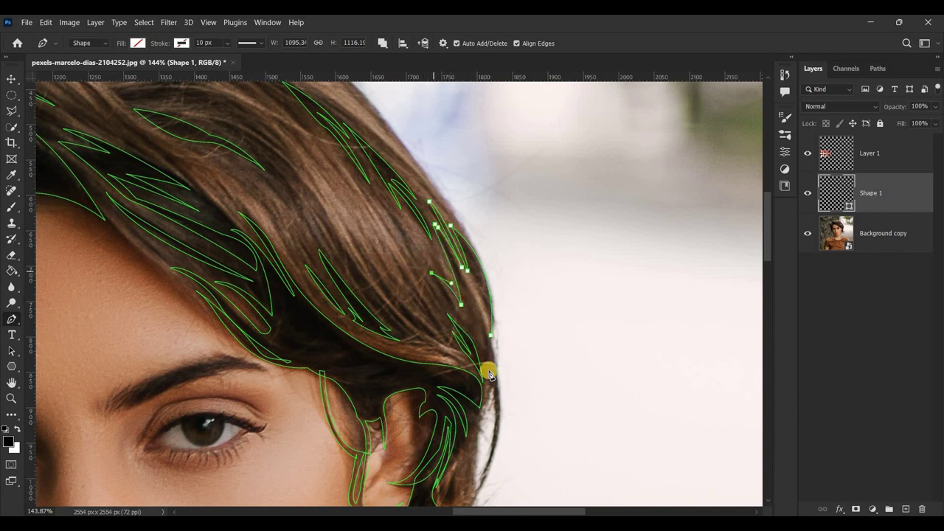
left_click_drag(488, 380, 487, 417)
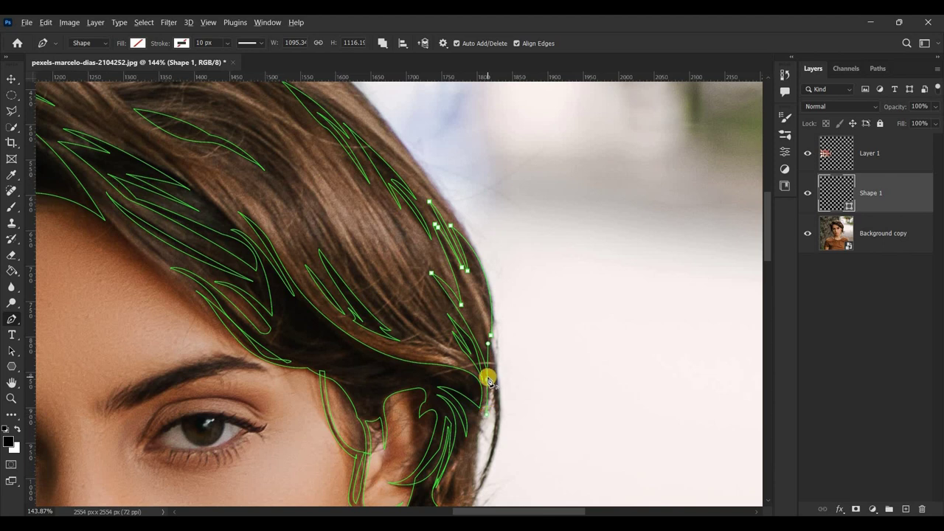
left_click_drag(769, 246, 769, 256)
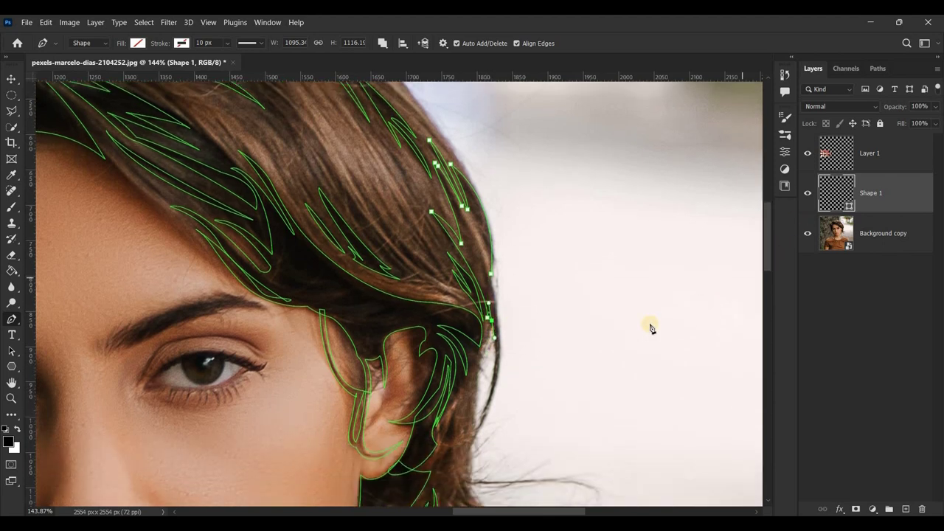
left_click(445, 495)
left_click_drag(484, 411, 505, 364)
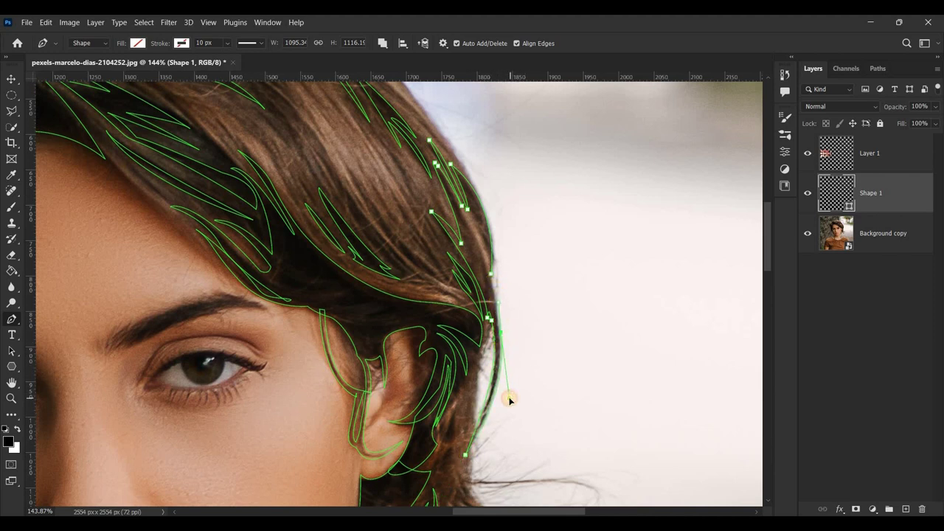
scroll(236, 327, "down", 3)
Add small strand paths among the flyaway hairs.
scroll(122, 359, "down", 1)
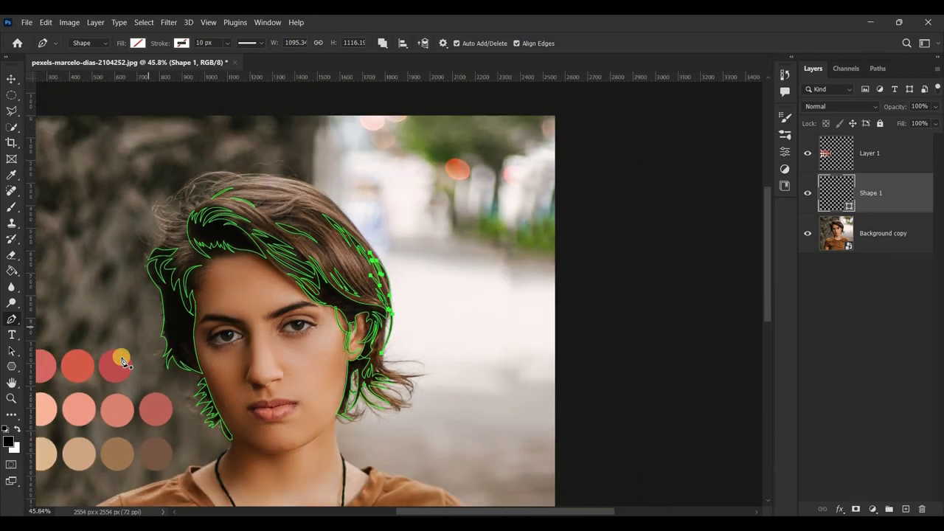
scroll(101, 293, "down", 1)
scroll(160, 207, "up", 2)
scroll(177, 224, "up", 2)
scroll(289, 249, "up", 2)
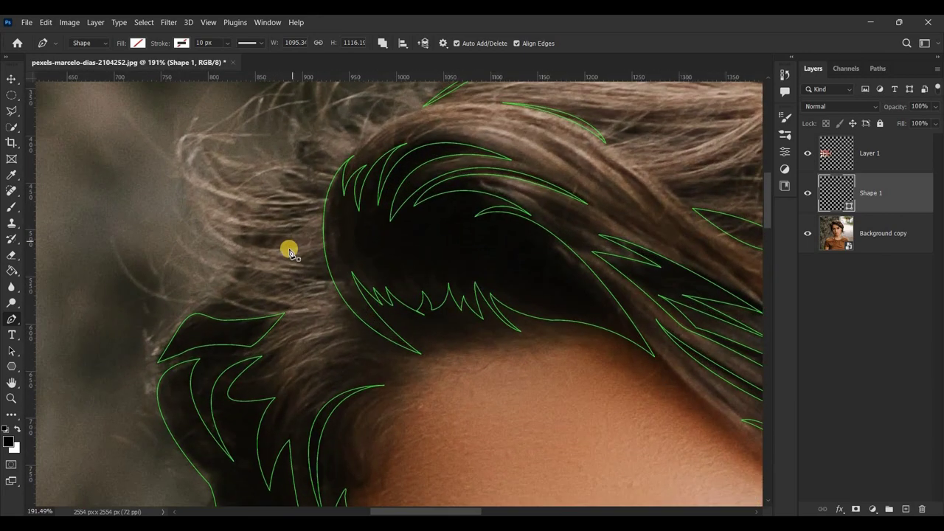
mouse_move(228, 237)
left_mouse_down()
mouse_move(297, 248)
mouse_move(229, 236)
left_mouse_up()
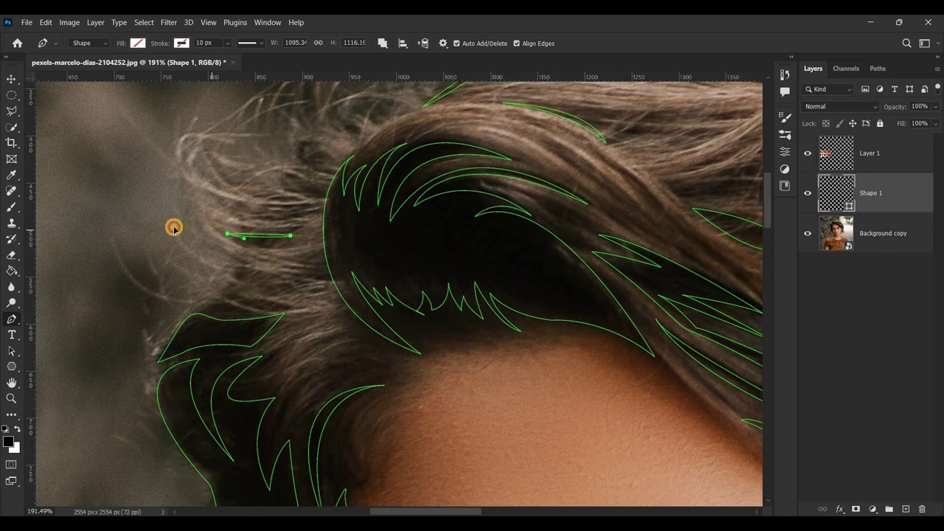
left_click(288, 237, "alt")
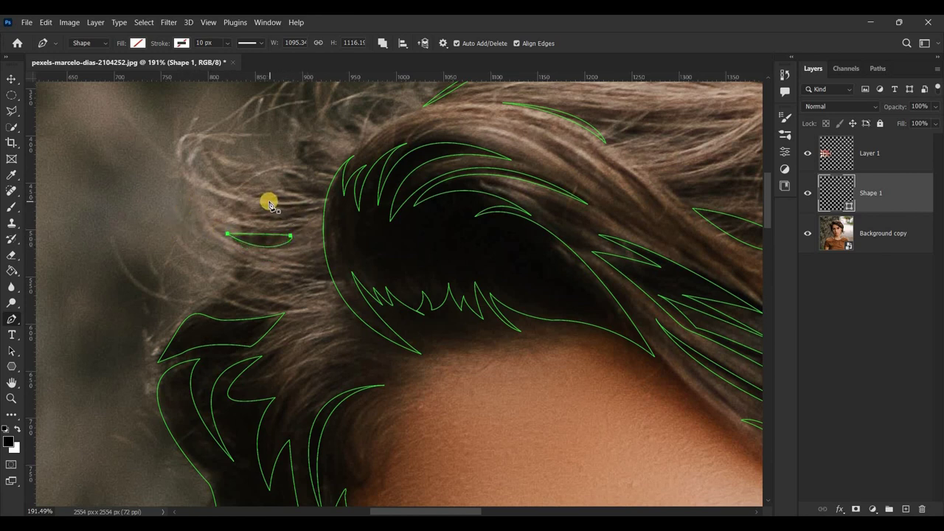
left_click_drag(267, 200, 276, 206)
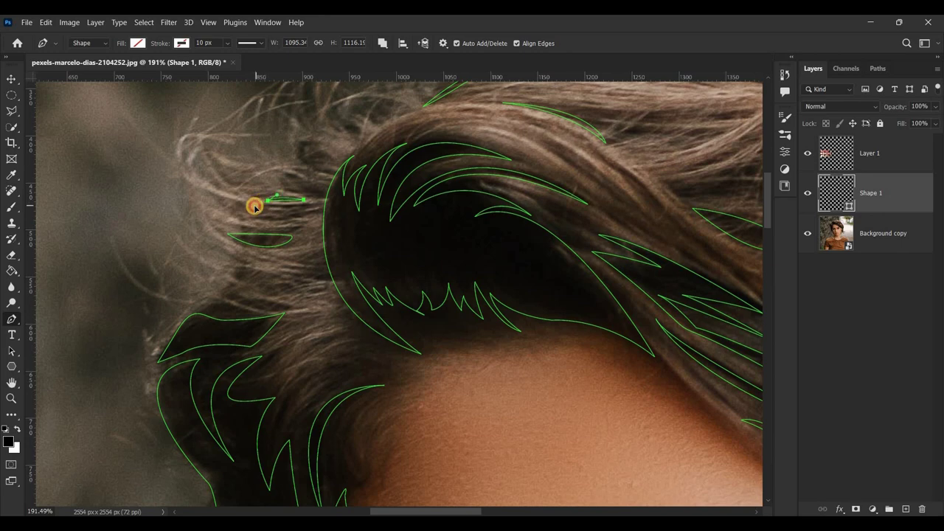
Fill Shape 1 with black (000000) sampled from her dark hair.
scroll(355, 173, "down", 5)
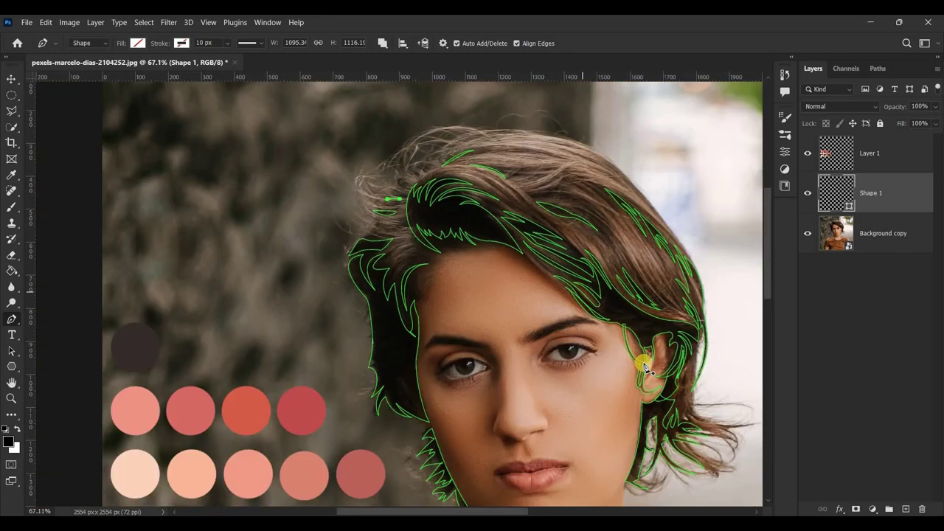
scroll(509, 443, "down", 1)
scroll(664, 332, "down", 1)
scroll(516, 332, "down", 2)
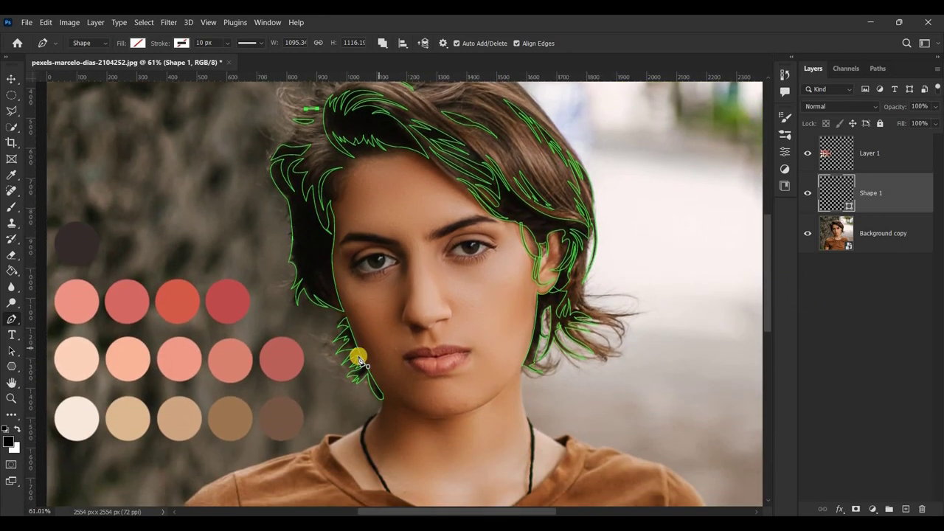
scroll(359, 359, "down", 1)
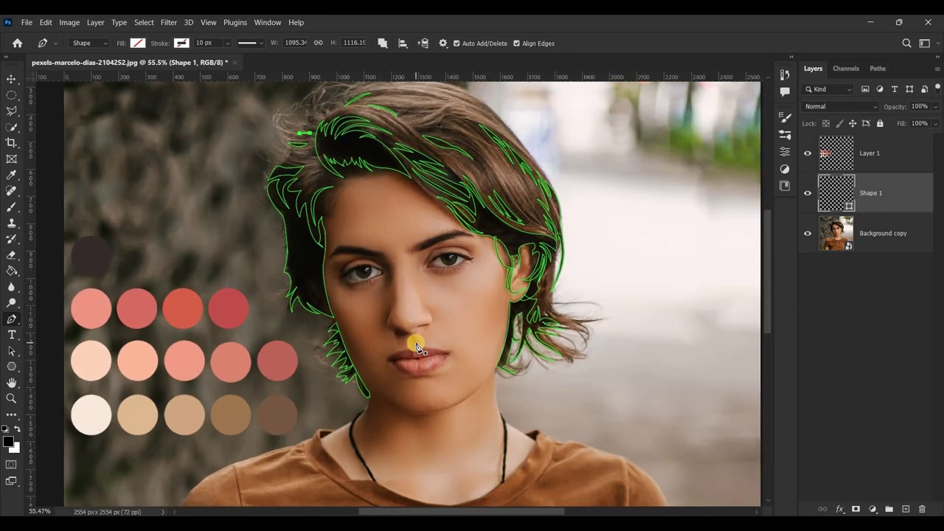
left_click(140, 43)
left_click(214, 67)
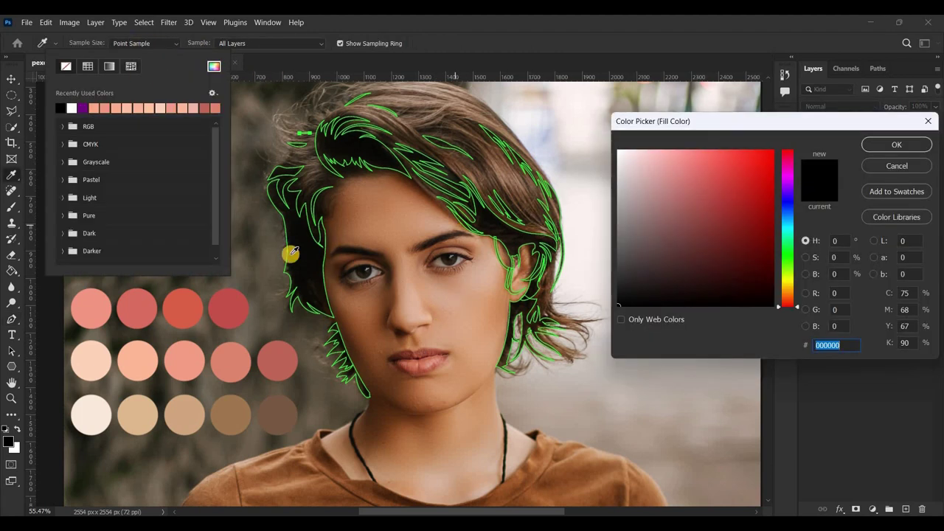
left_click(525, 244)
left_click(907, 145)
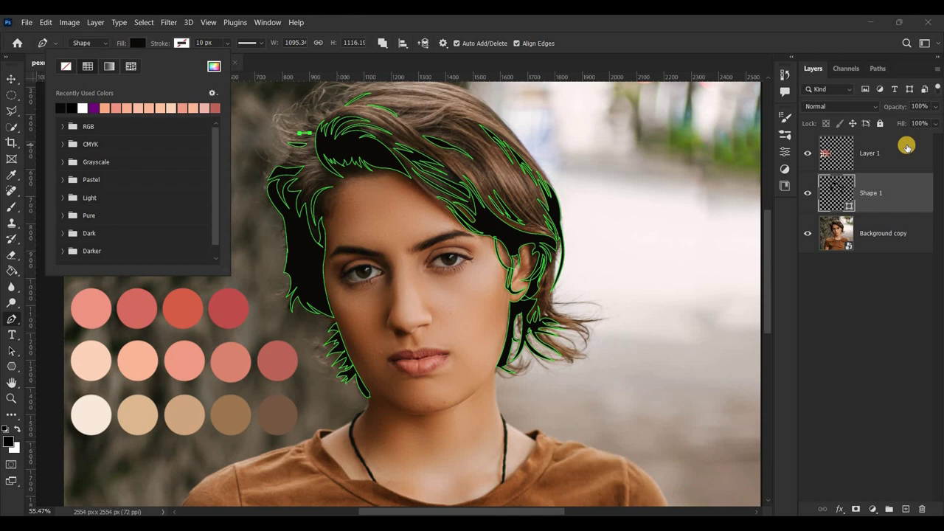
left_click(554, 160)
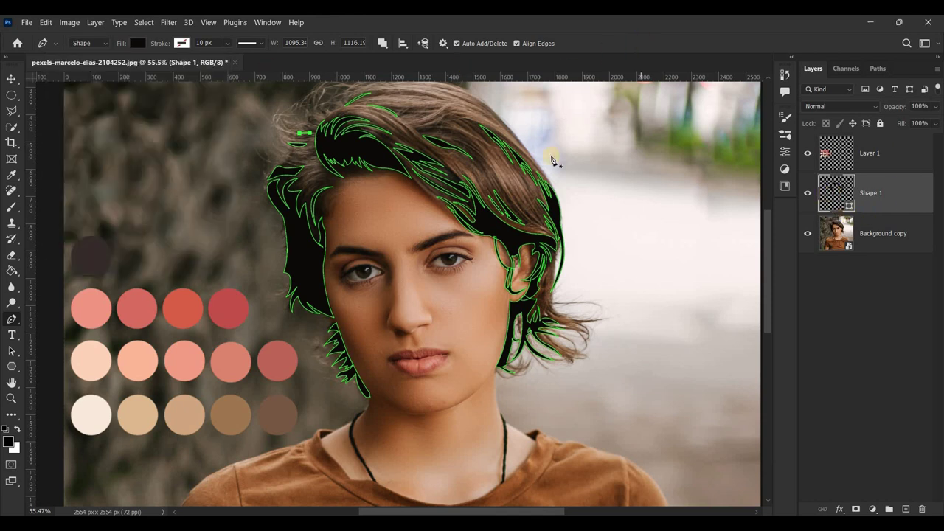
Select the Background copy layer.
scroll(540, 221, "up", 2)
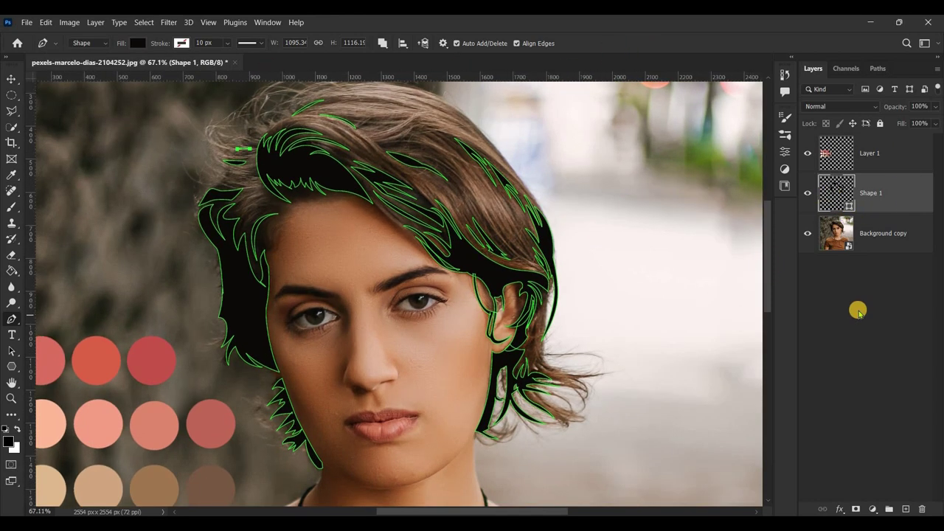
scroll(654, 278, "down", 2)
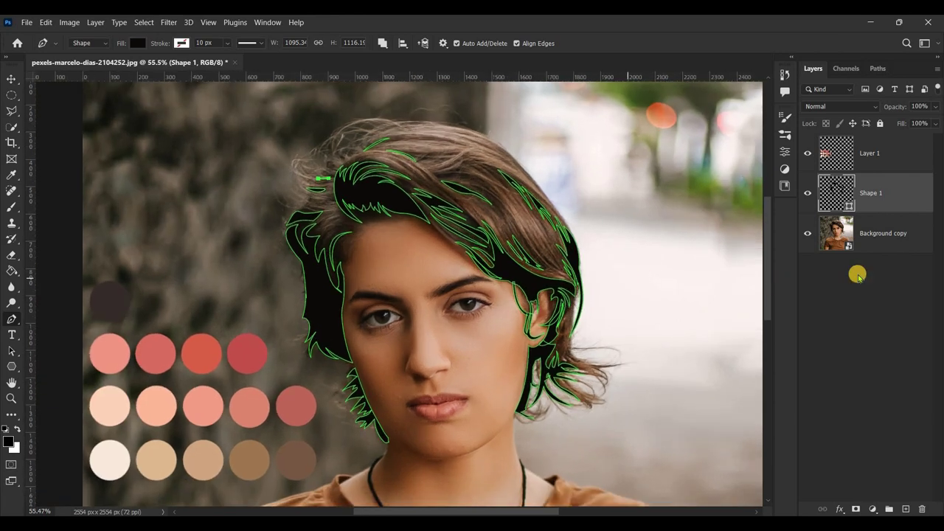
left_click(831, 233)
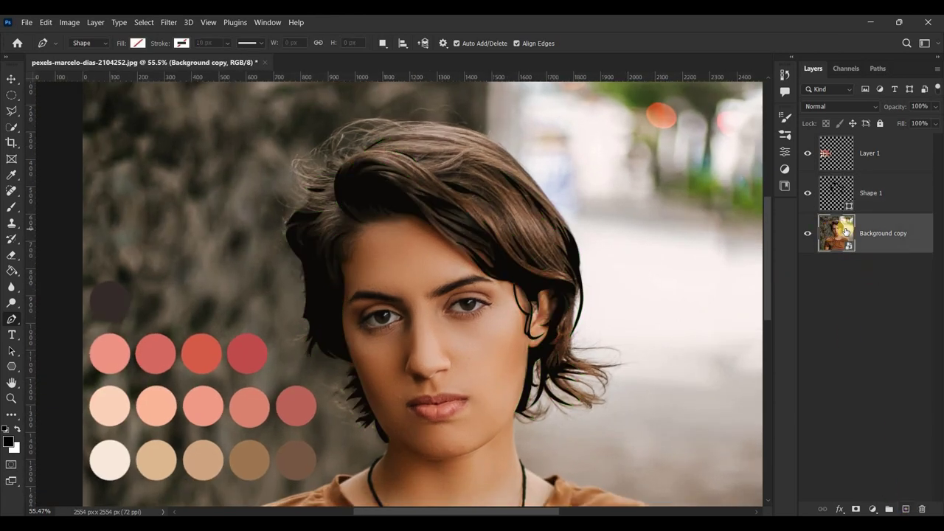
Add a new empty layer above Background copy for the hair strands.
left_click(906, 509)
scroll(346, 447, "up", 1)
scroll(517, 435, "up", 1)
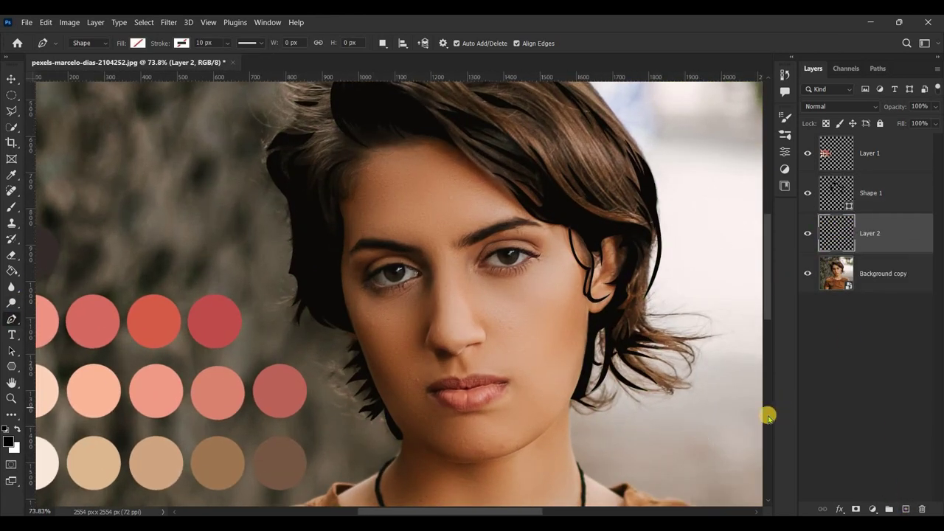
scroll(664, 443, "up", 1)
scroll(723, 413, "up", 1)
scroll(738, 332, "up", 1)
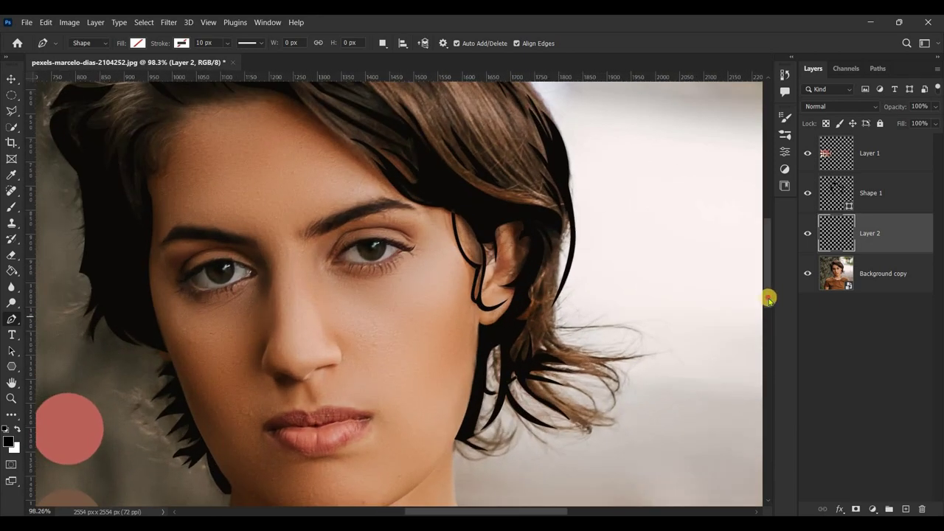
scroll(507, 401, "up", 1)
scroll(428, 380, "up", 1)
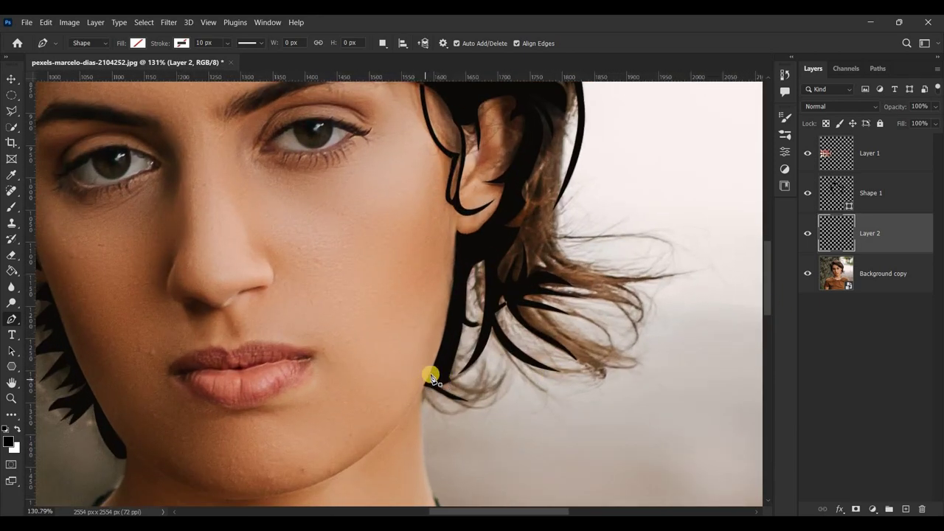
Start the hair path at the jawline, curving along the lower hair strands.
left_click(430, 377)
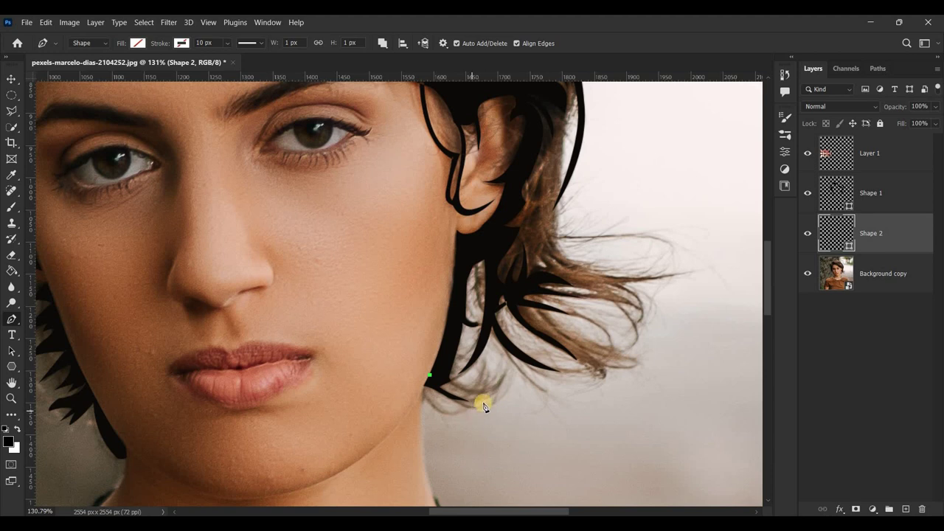
left_click_drag(469, 409, 533, 389)
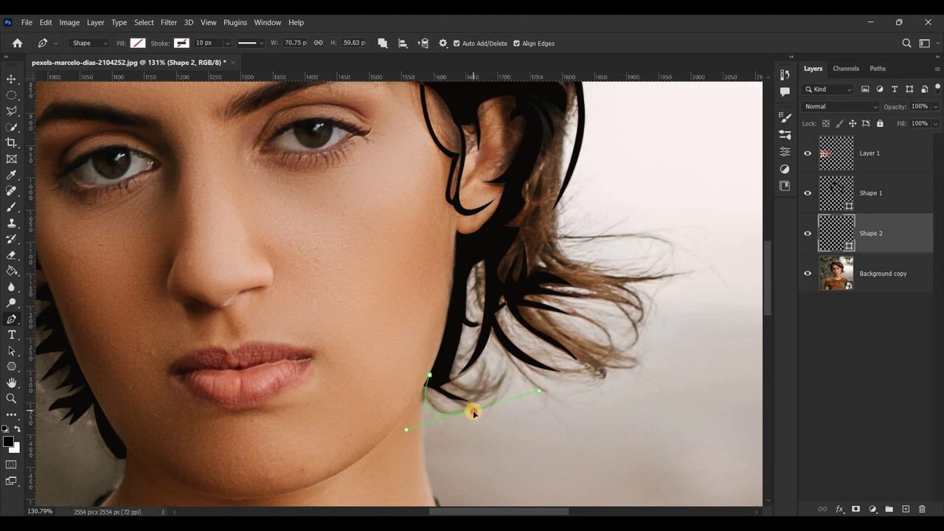
left_click_drag(423, 388, 431, 426)
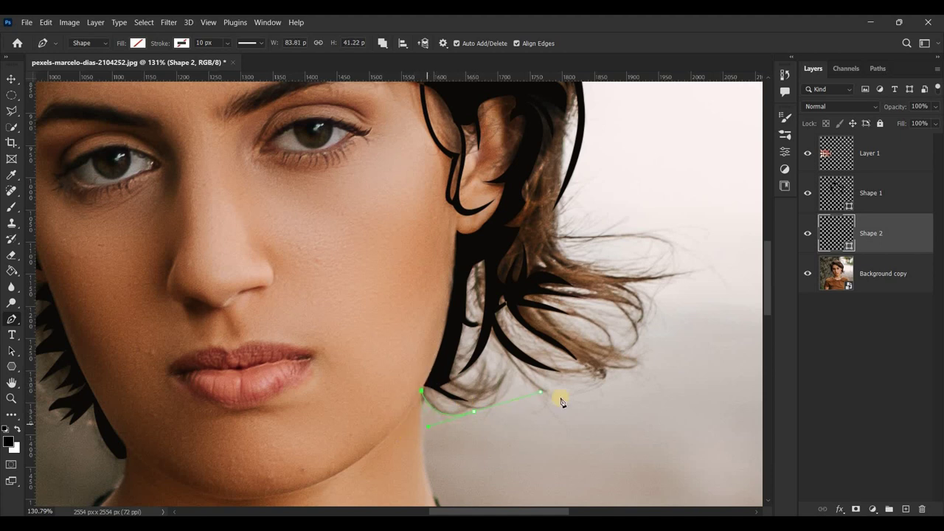
scroll(493, 414, "up", 2)
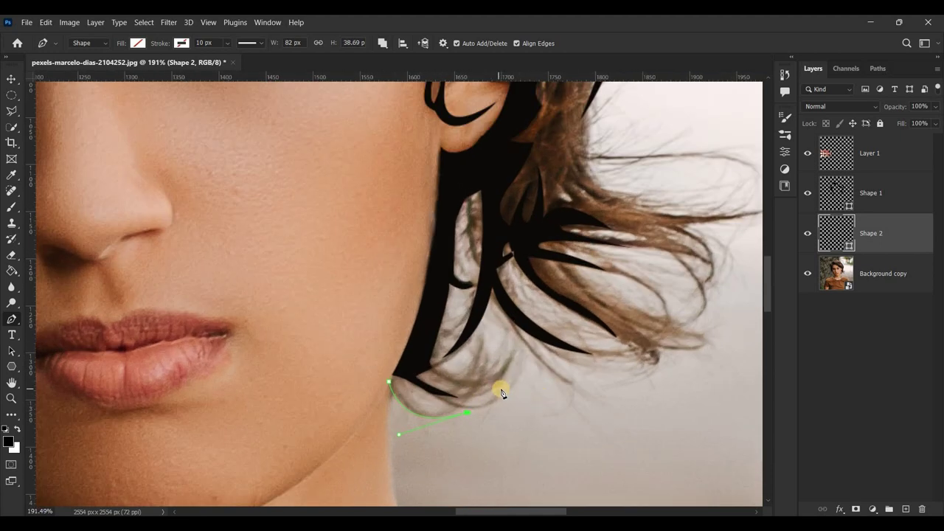
left_click_drag(399, 379, 399, 335)
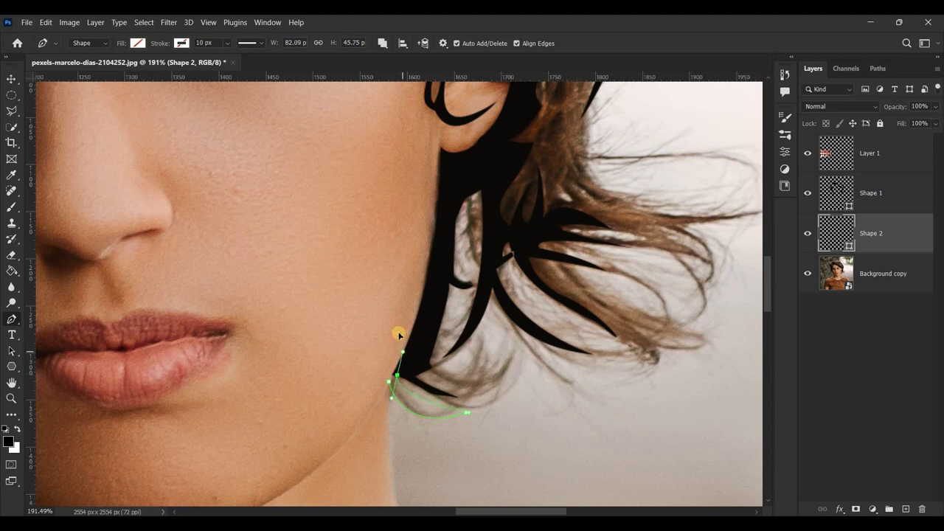
left_click_drag(508, 390, 554, 339)
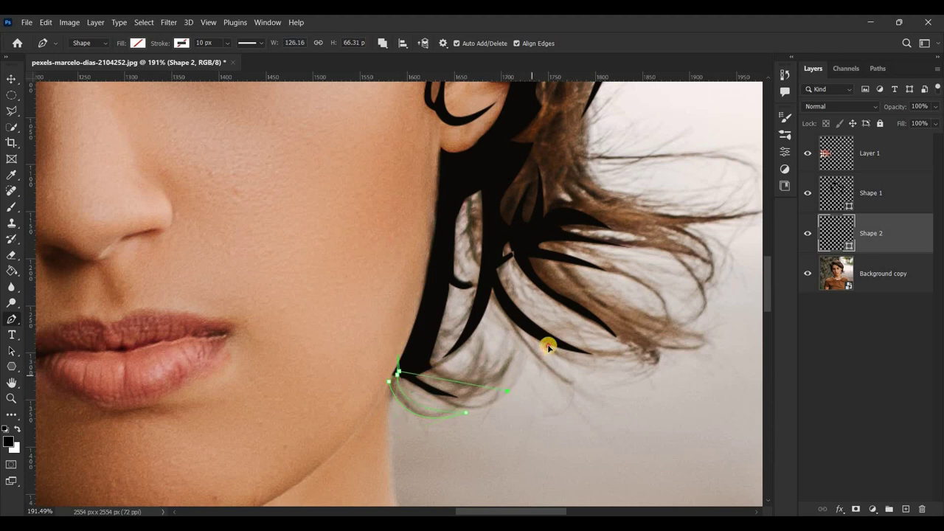
left_click(411, 370)
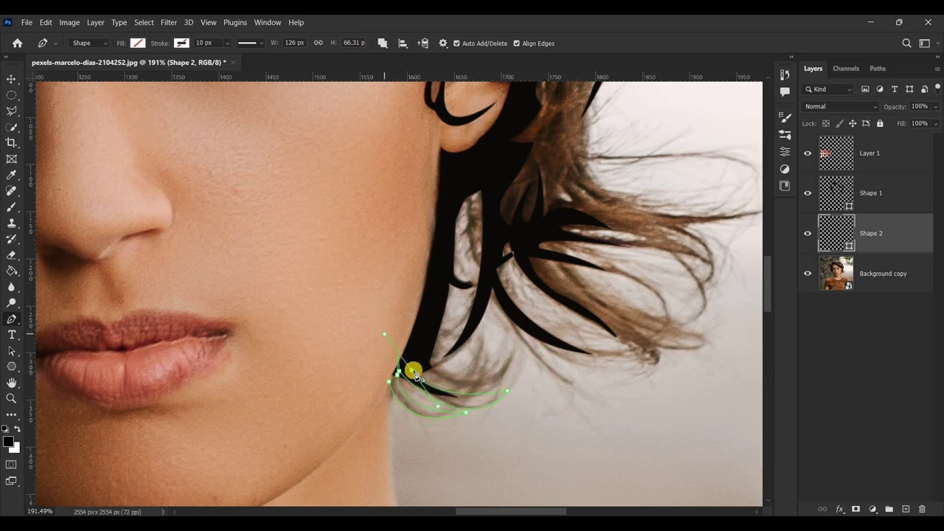
Extend the outline up the neck toward the ear, then sweep down the outer strand.
left_click_drag(516, 357, 541, 310)
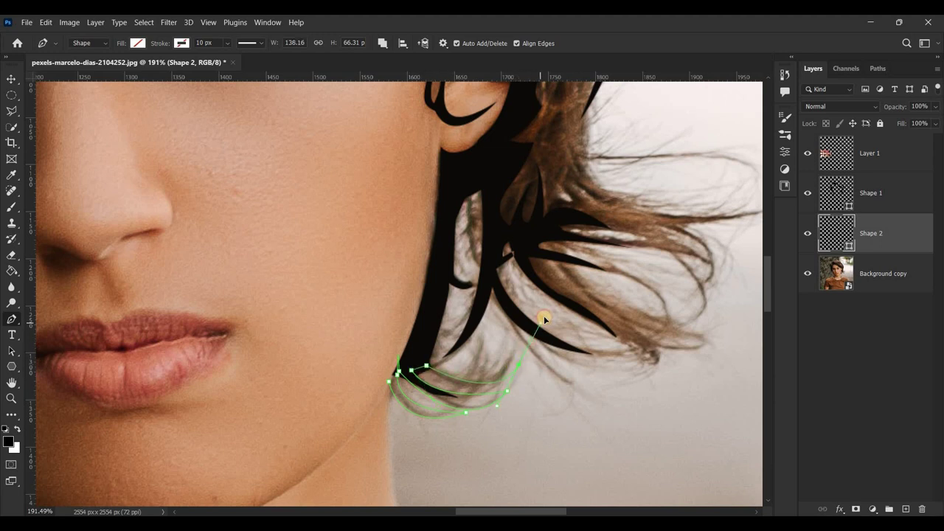
left_click_drag(428, 354, 361, 273)
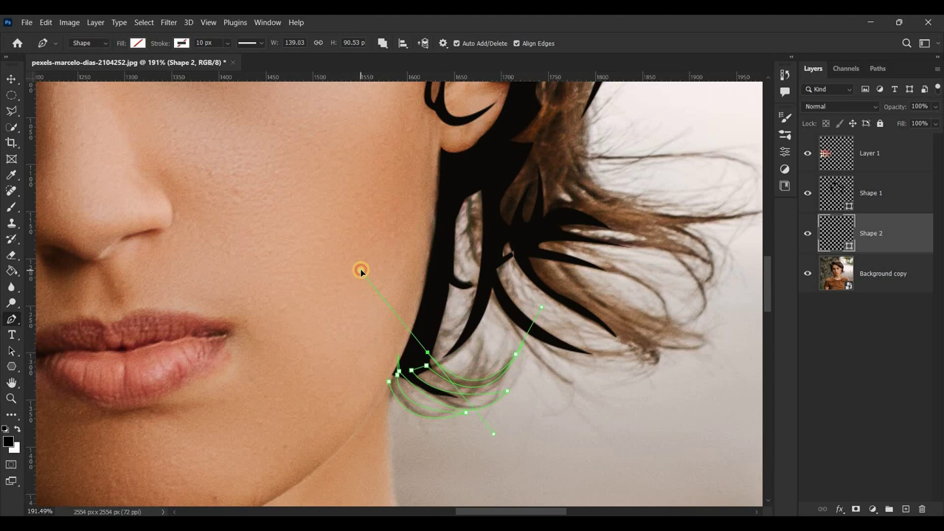
left_click(437, 269)
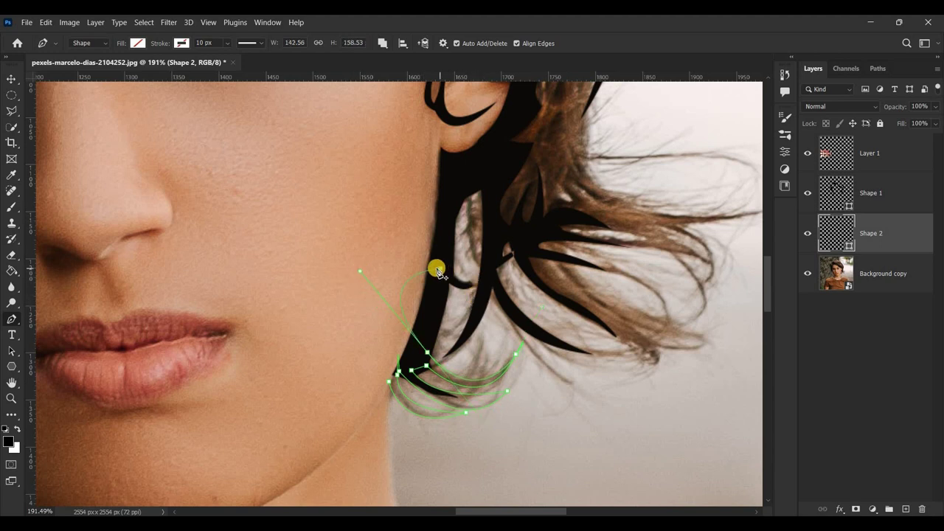
left_click_drag(451, 203, 471, 180)
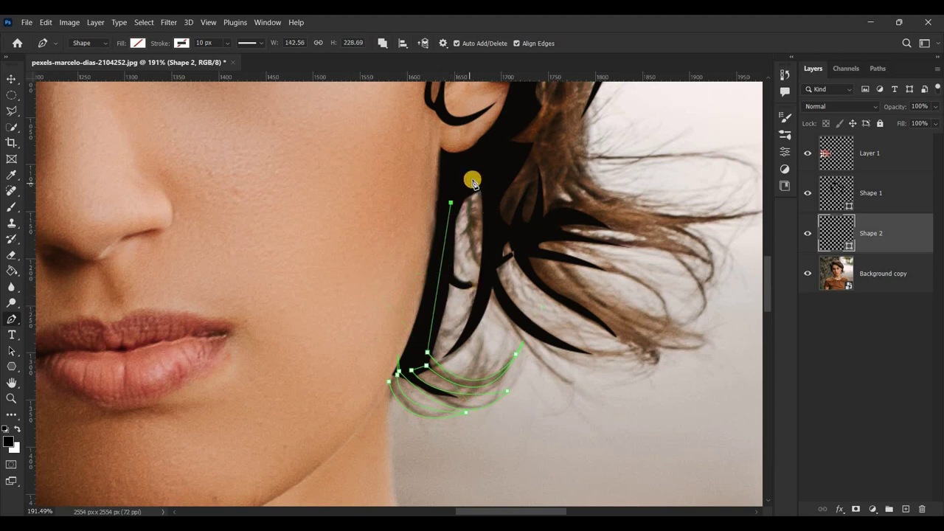
left_click(513, 368)
left_click_drag(572, 389, 706, 494)
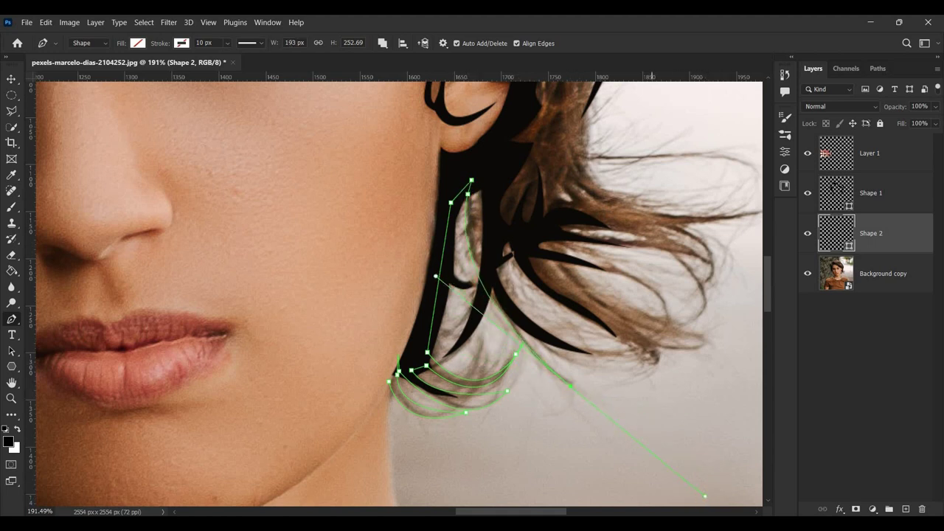
left_click_drag(535, 512, 559, 512)
Add a point below the ear and curve out to a sharp-cornered strand tip.
left_click_drag(321, 181, 336, 154)
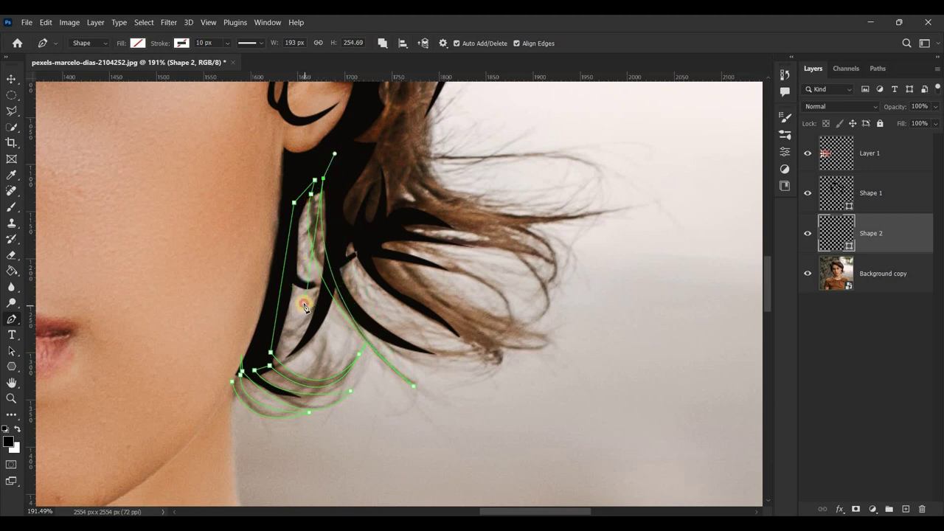
left_click(323, 179, "alt")
mouse_move(492, 360)
left_mouse_down()
mouse_move(413, 374)
mouse_move(299, 365)
left_mouse_up()
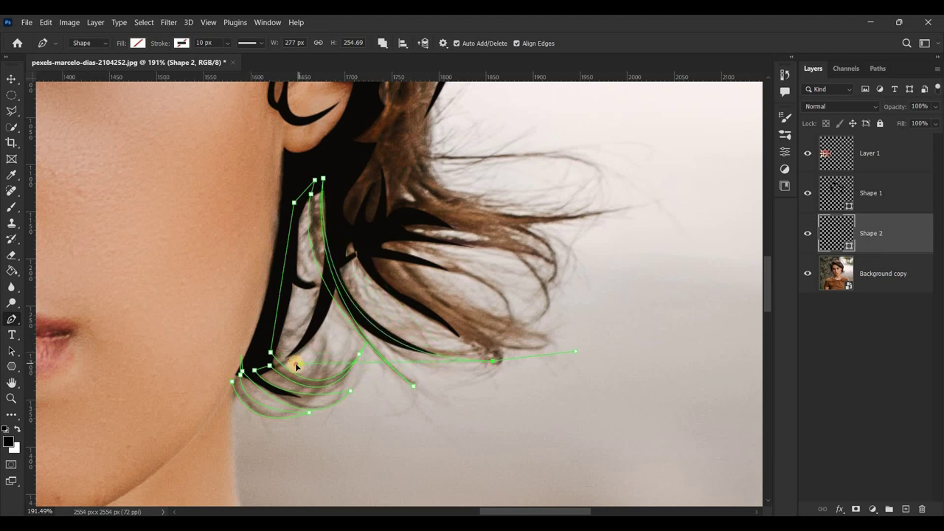
left_click_drag(490, 360, 284, 354)
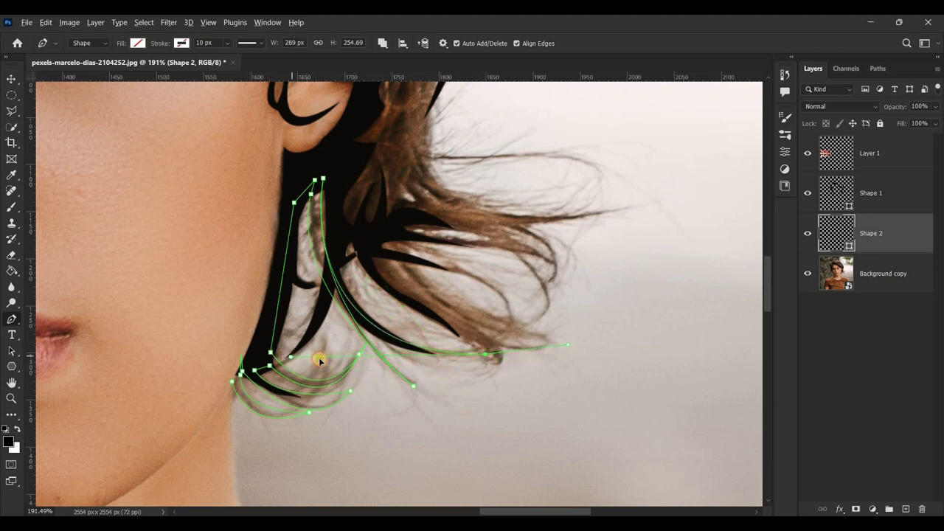
left_click_drag(320, 360, 308, 381)
left_click(486, 355, "alt")
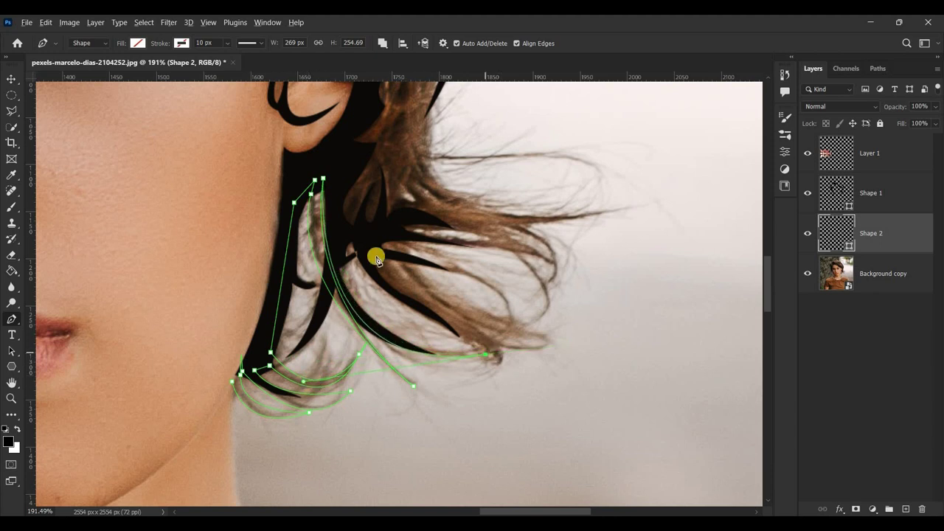
Outline the upper strand in the dark hair and close the shape at its tip.
left_click_drag(337, 234, 331, 358)
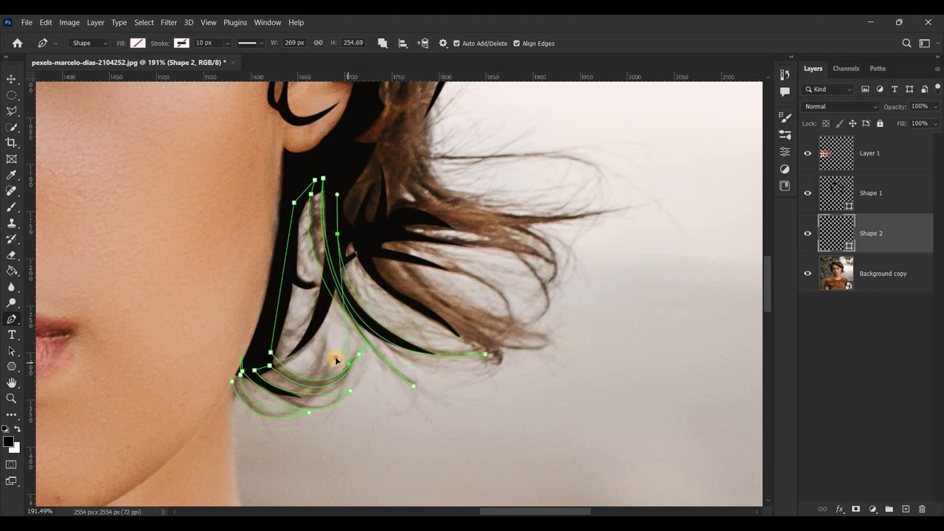
left_click(383, 327)
left_click(337, 234, "alt")
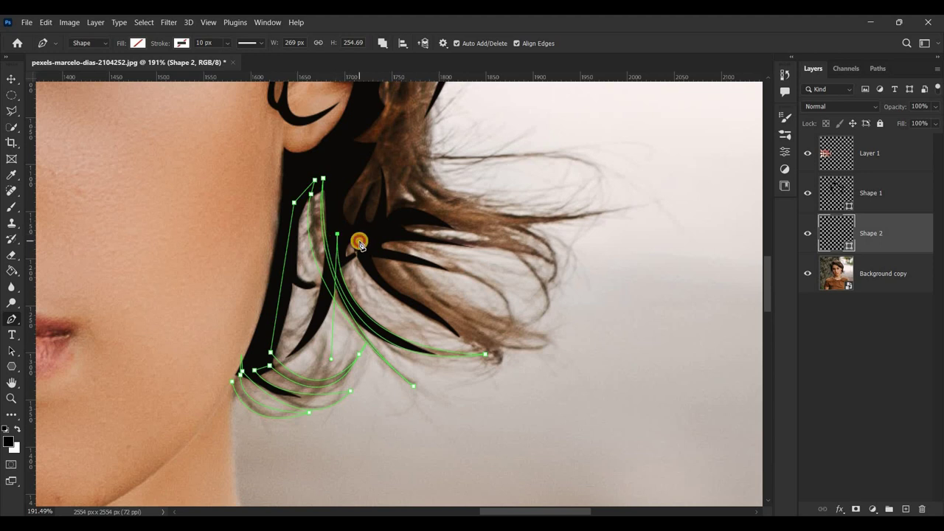
left_click(378, 283)
left_click(415, 310)
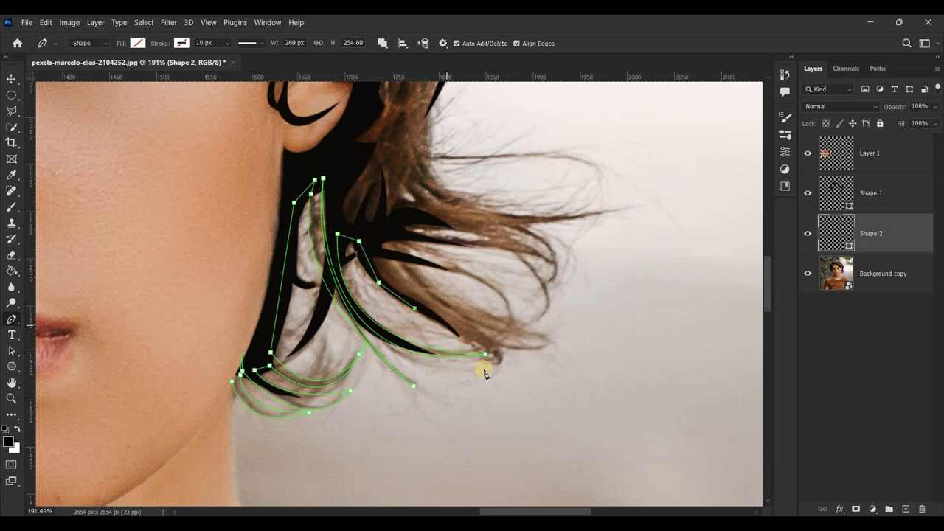
left_click(496, 365)
key("Return")
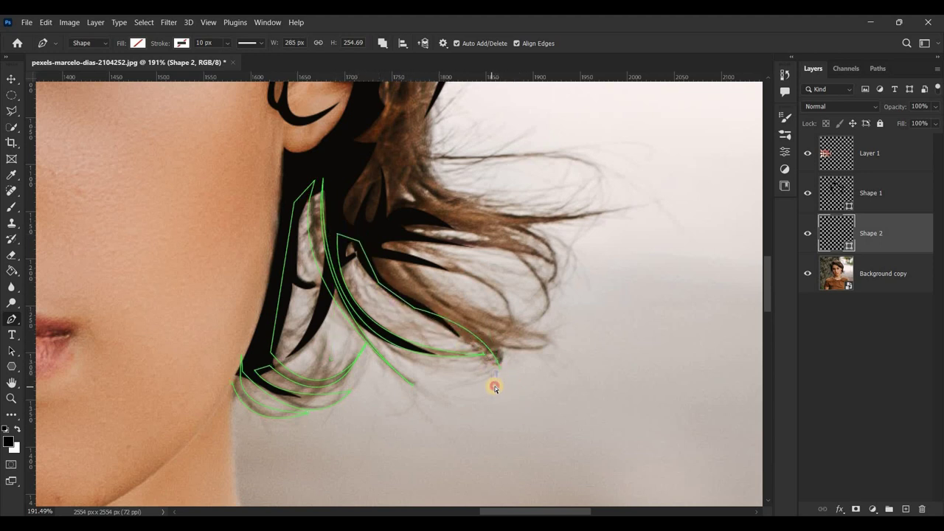
Reopen the path and curve a middle strand out to the hair tip with an inner point.
key("ctrl+z")
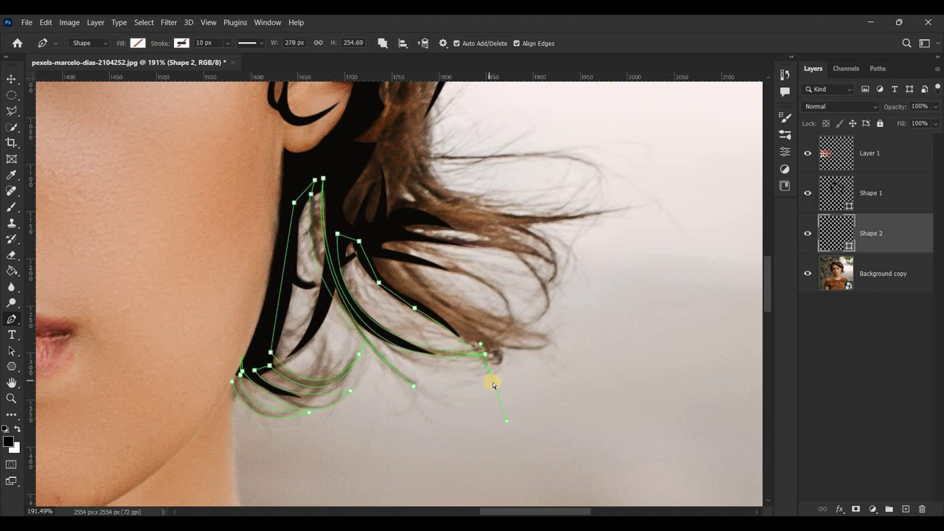
scroll(521, 391, "up", 2)
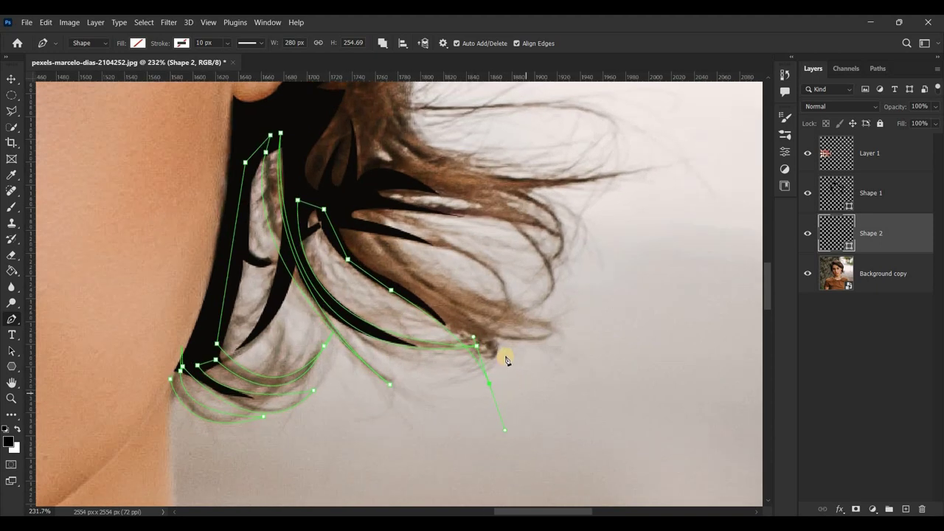
left_click_drag(406, 273, 361, 263)
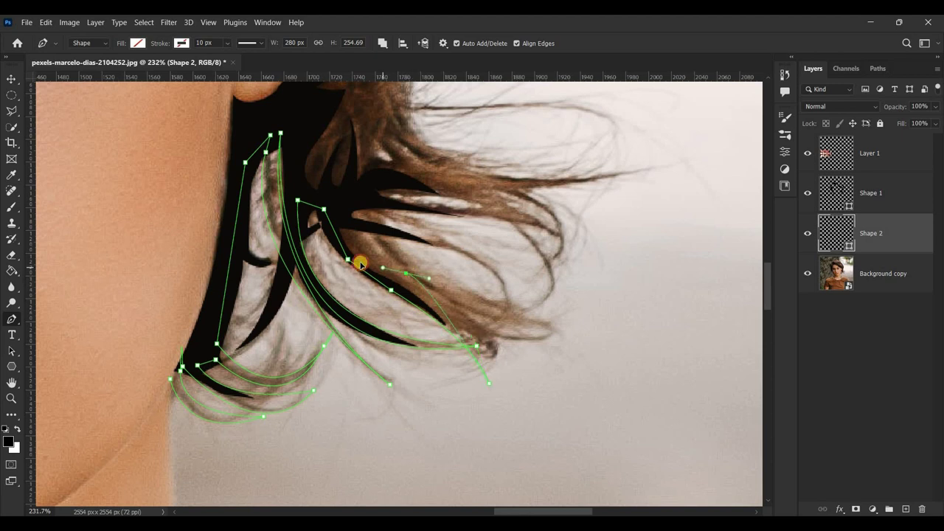
mouse_move(547, 327)
left_mouse_down()
mouse_move(562, 329)
mouse_move(476, 324)
left_mouse_up()
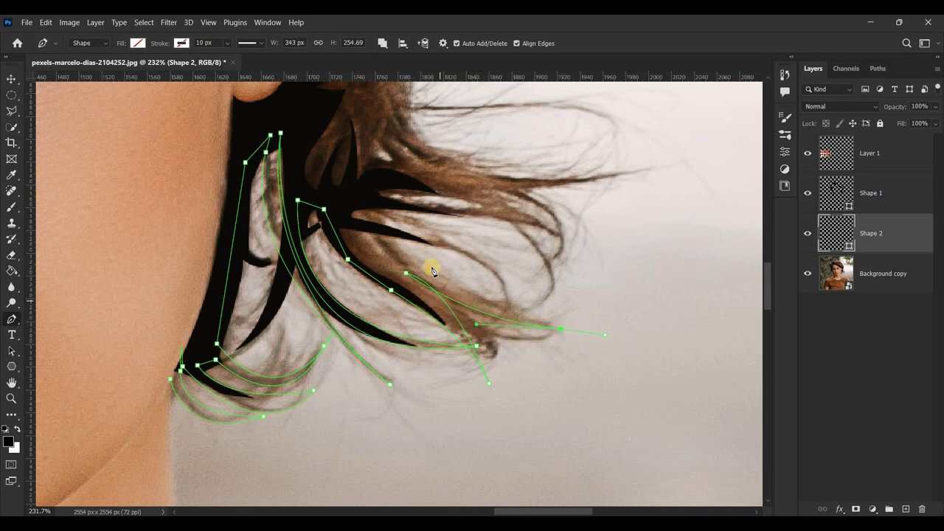
left_click_drag(379, 204, 412, 295)
left_click(380, 204, "alt")
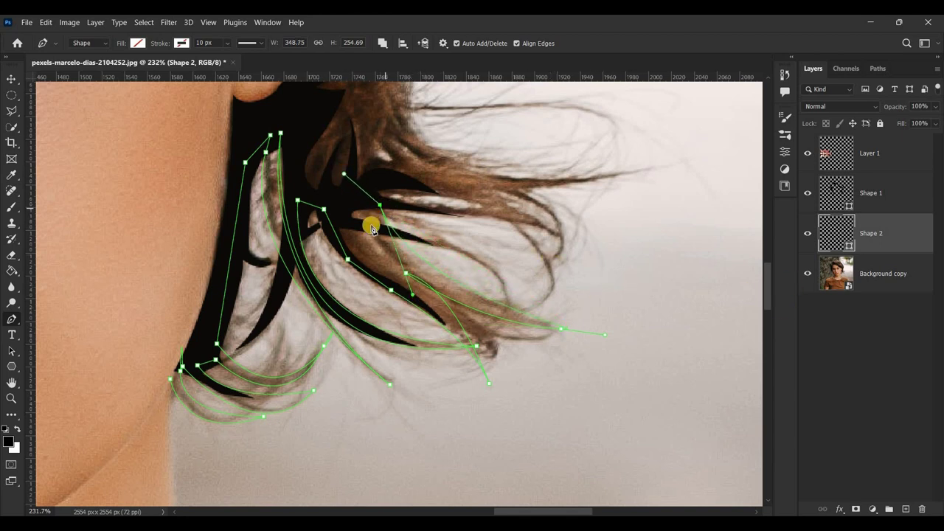
left_click_drag(366, 217, 348, 200)
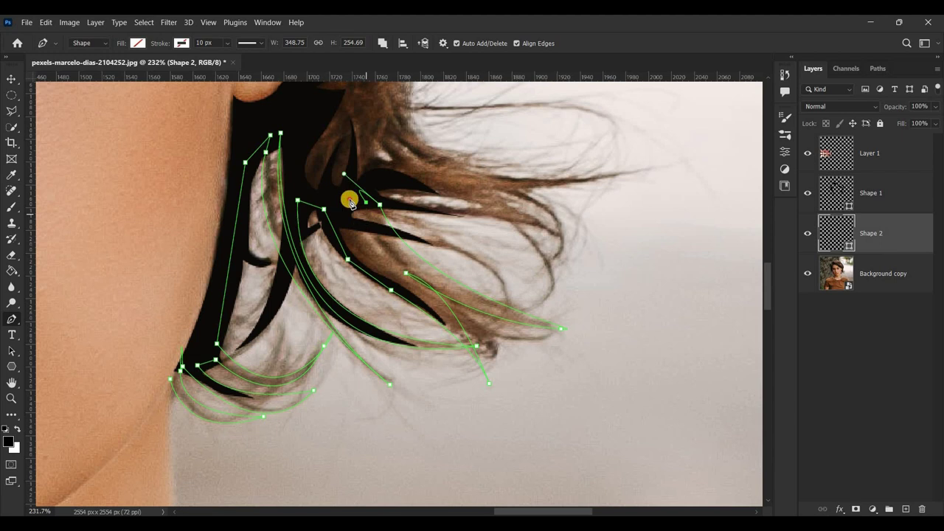
Clear the looping handles and curve out to the next pointed strand tip.
left_click_drag(767, 297, 709, 286)
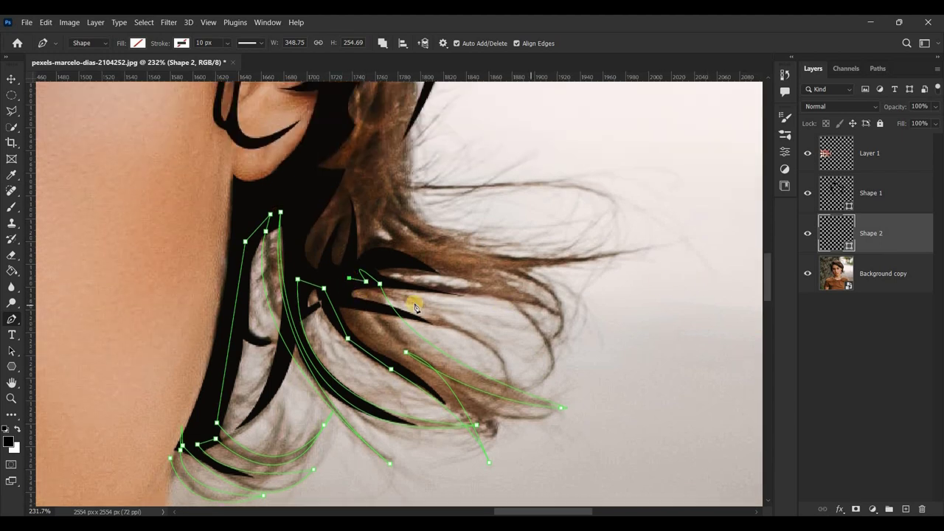
left_click(379, 283, "alt")
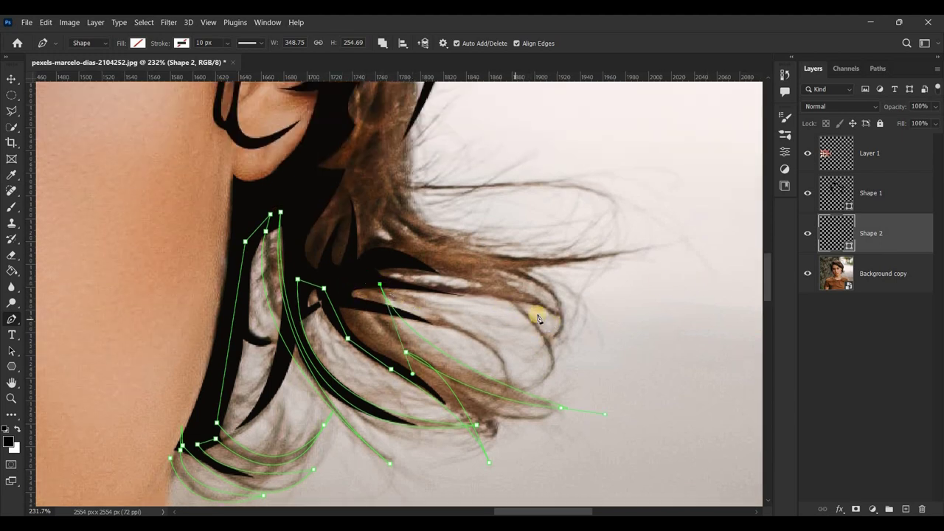
left_click_drag(546, 319, 606, 345)
left_click_drag(490, 301, 507, 294)
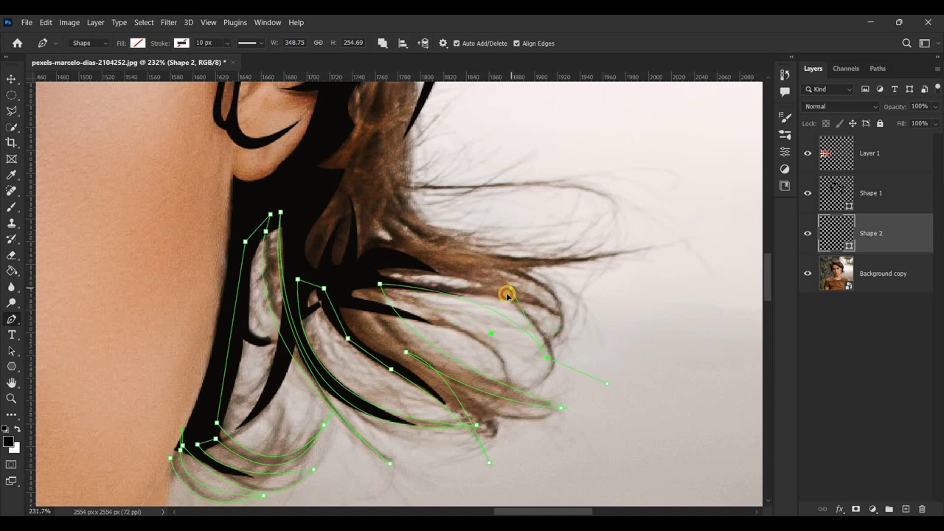
Trace a new pointed strand behind the neck, returning toward the hair clump.
left_click(311, 273)
left_click(372, 272)
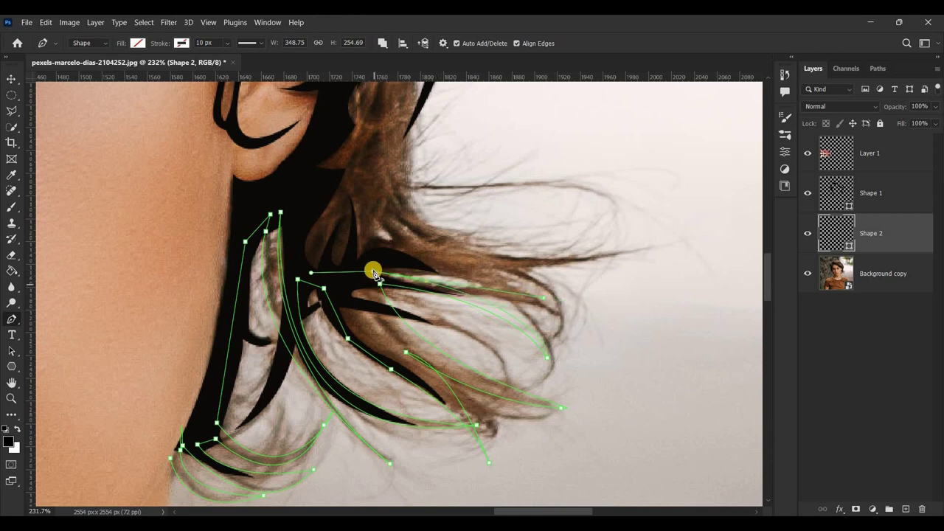
left_click_drag(550, 311, 588, 328)
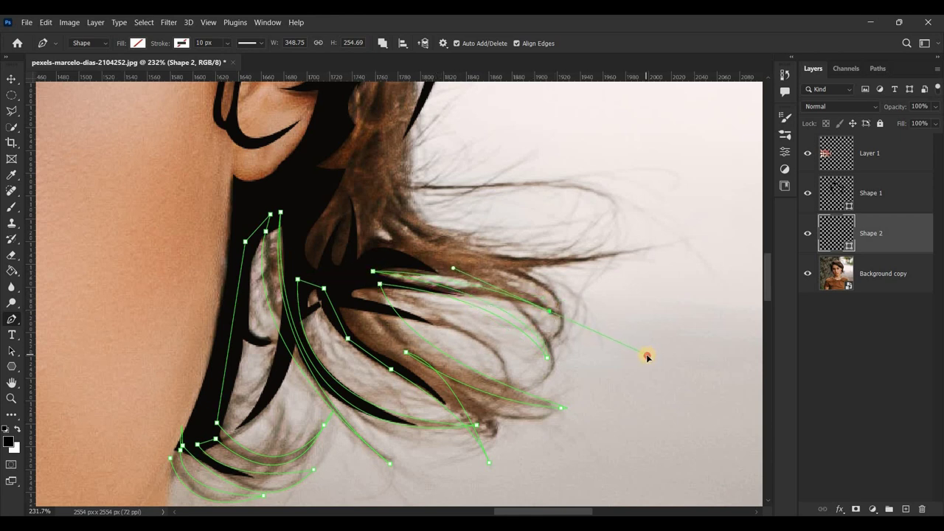
left_click(550, 311, "alt")
left_click_drag(451, 268, 490, 271)
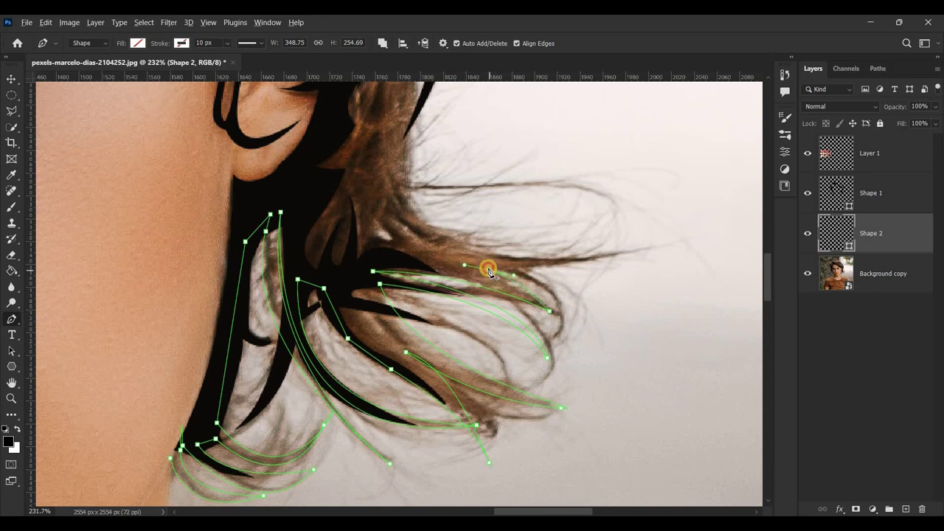
left_click_drag(566, 323, 553, 301)
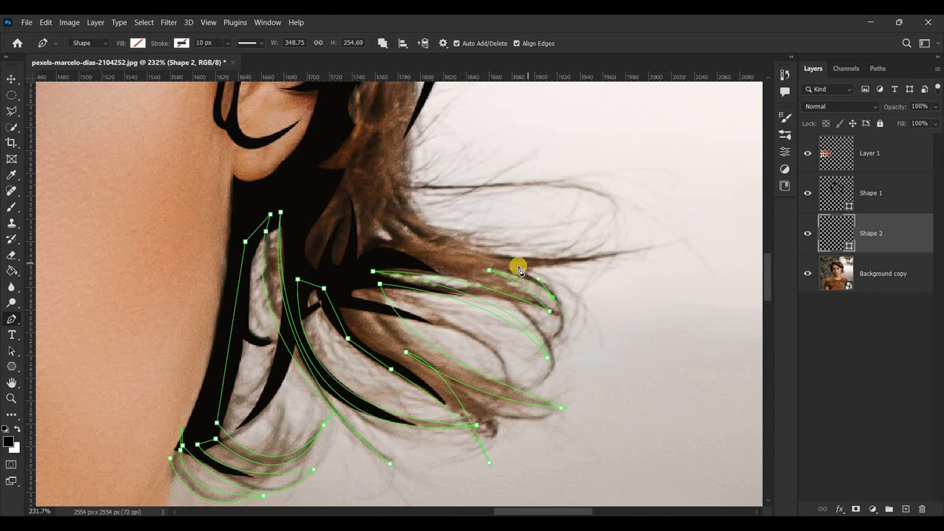
left_click(425, 236)
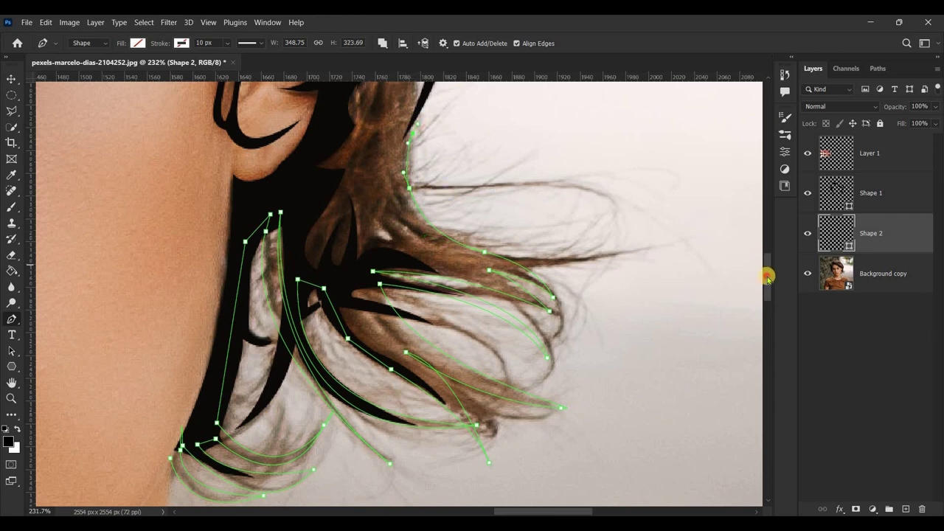
Add curved anchors climbing the outer hair edge at the back of the head.
scroll(583, 237, "up", 5)
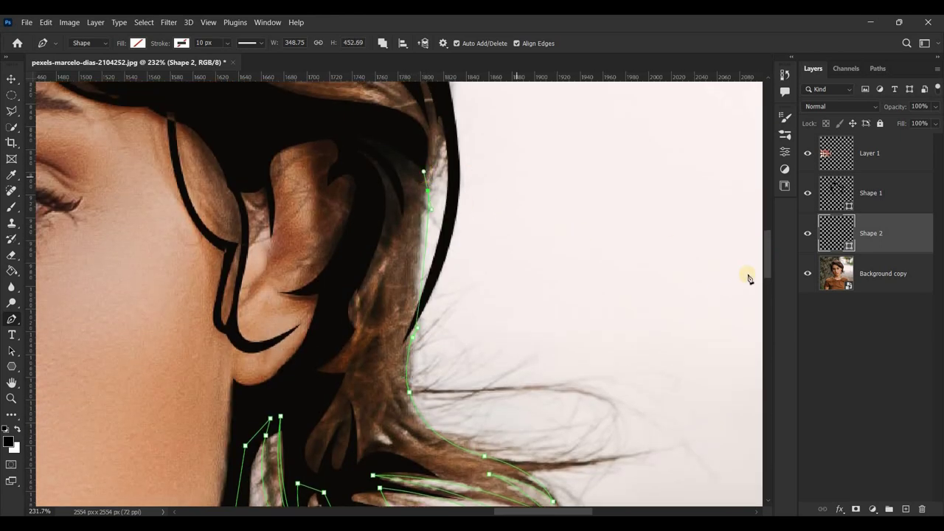
scroll(503, 278, "up", 3)
left_click_drag(450, 260, 432, 152)
scroll(760, 243, "down", 2)
left_click_drag(767, 251, 766, 214)
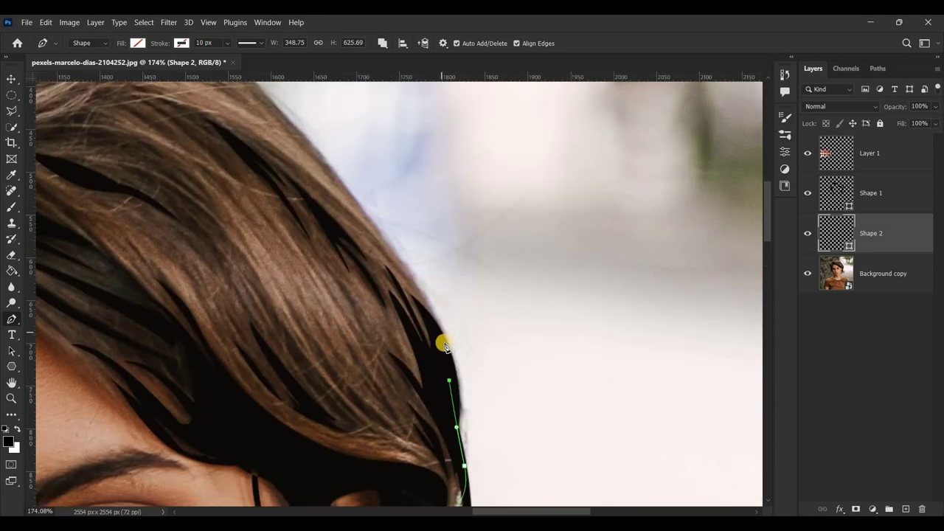
left_click(447, 346)
left_click_drag(365, 211, 344, 197)
left_click_drag(307, 167, 305, 160)
scroll(482, 483, "down", 3)
left_click_drag(493, 511, 450, 511)
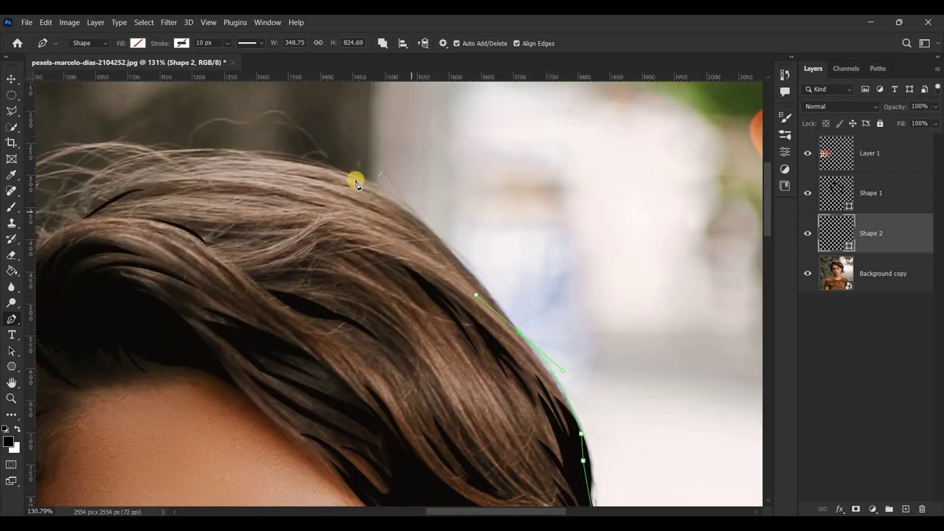
Carry the outline over the top of the head, with a corner point at the crown.
left_click_drag(461, 262, 428, 242)
left_click(503, 314)
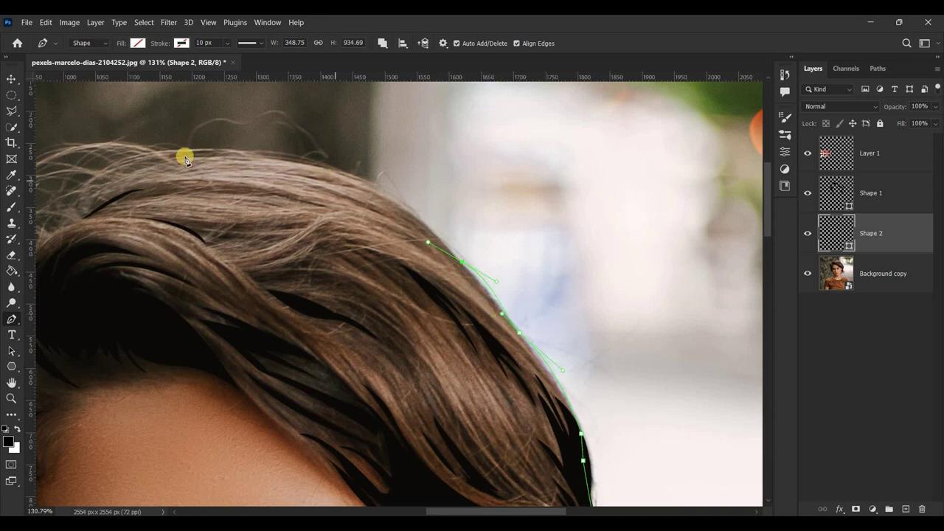
left_click_drag(90, 196, 30, 234)
left_click_drag(221, 154, 352, 93)
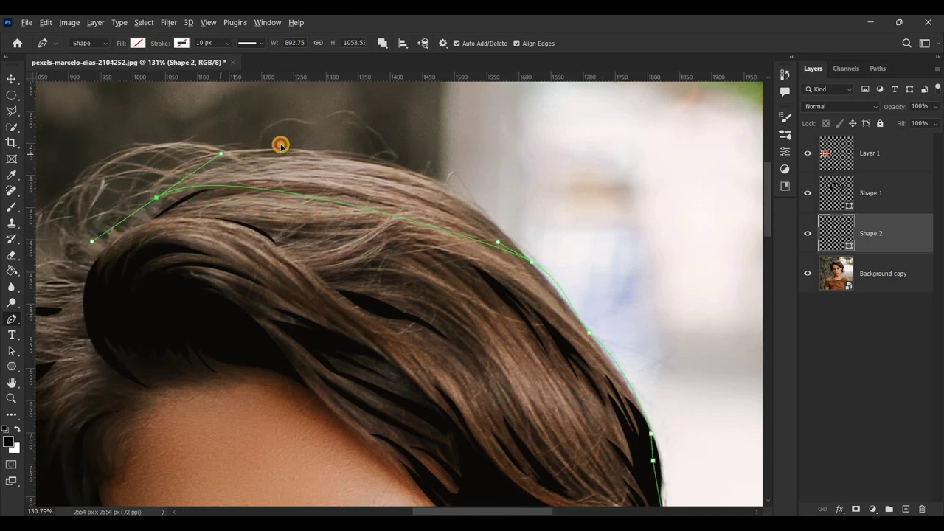
left_click_drag(493, 271, 481, 201)
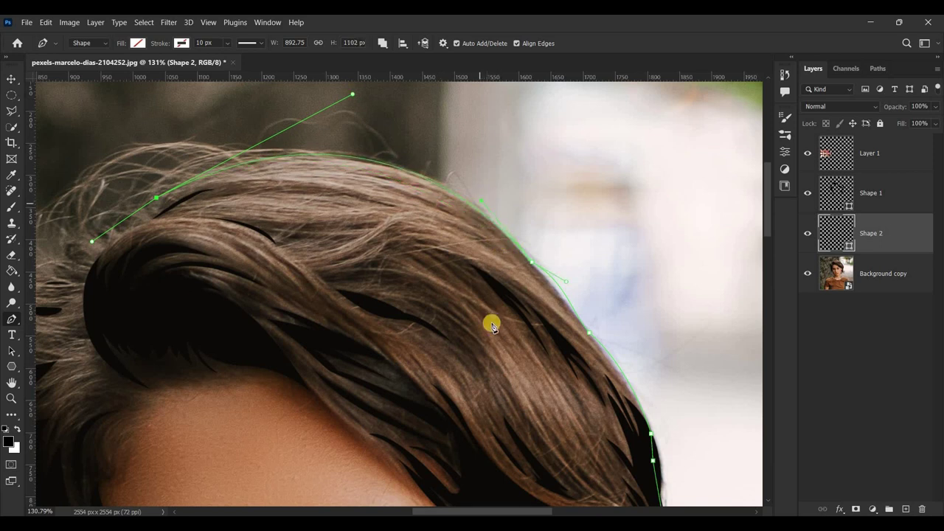
left_click_drag(528, 511, 483, 507)
left_click_drag(770, 221, 544, 213)
left_click(405, 221)
left_click(530, 176)
left_click_drag(532, 173, 550, 181)
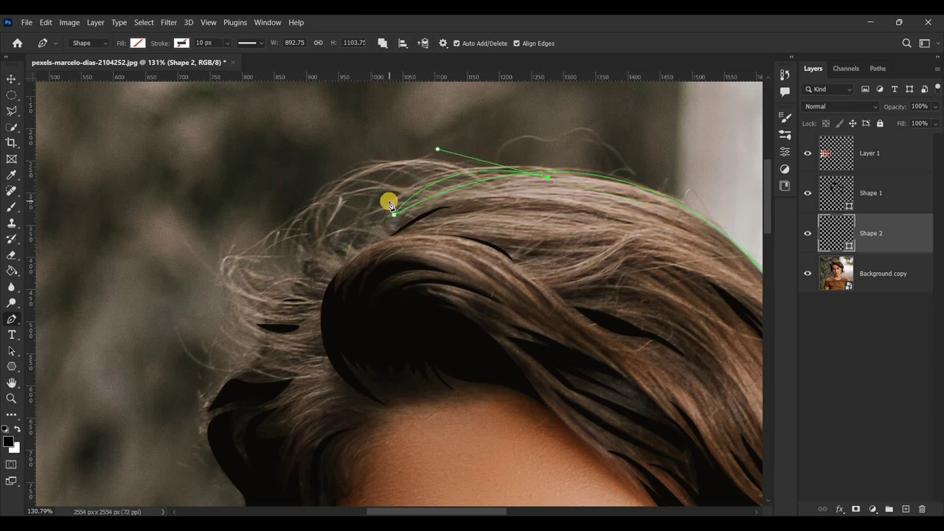
Start a flyaway strand at the crown with a sharp end point.
left_click_drag(389, 202, 314, 264)
left_click_drag(388, 203, 368, 242)
mouse_move(441, 182)
left_mouse_down()
mouse_move(413, 129)
mouse_move(391, 140)
left_mouse_up()
left_click(374, 242)
left_click_drag(466, 510, 443, 511)
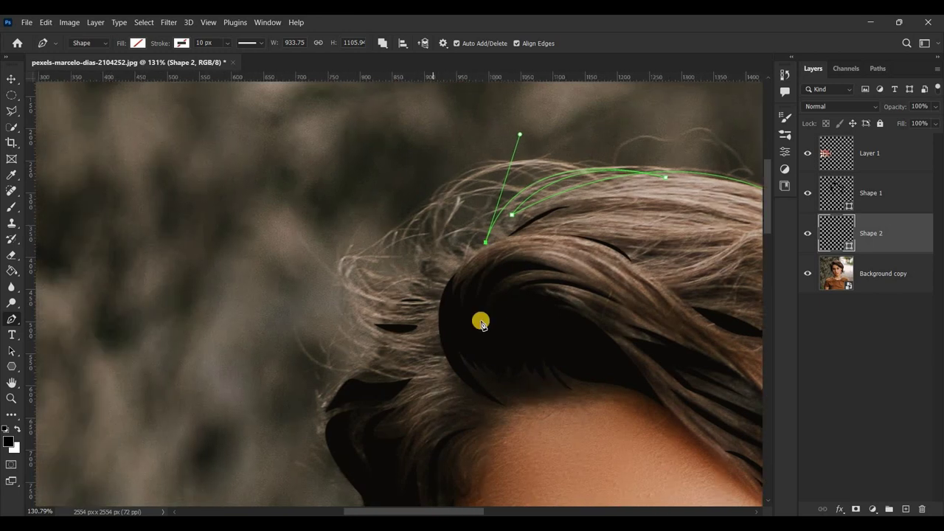
left_click(458, 258)
left_click_drag(605, 190, 712, 245)
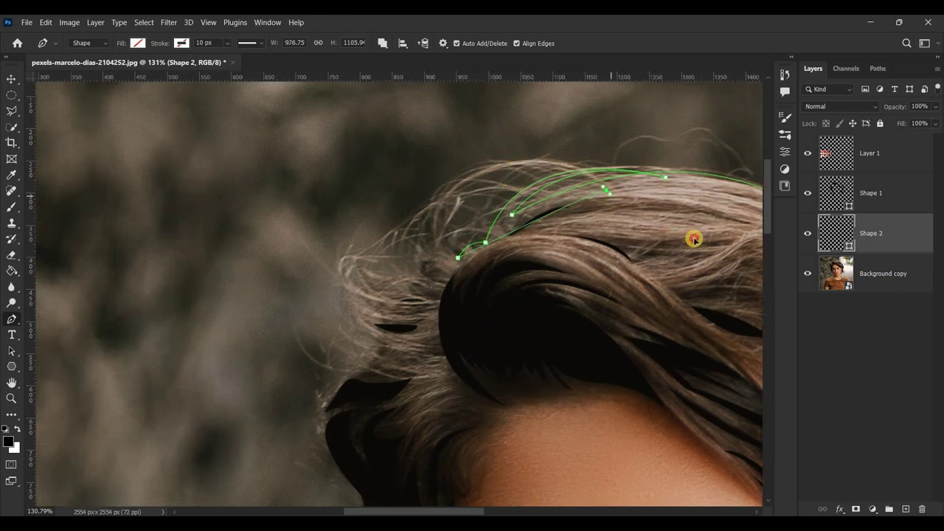
Lengthen and smooth the flyaway strand's curve and shape the next strand.
left_click_drag(480, 223, 456, 194)
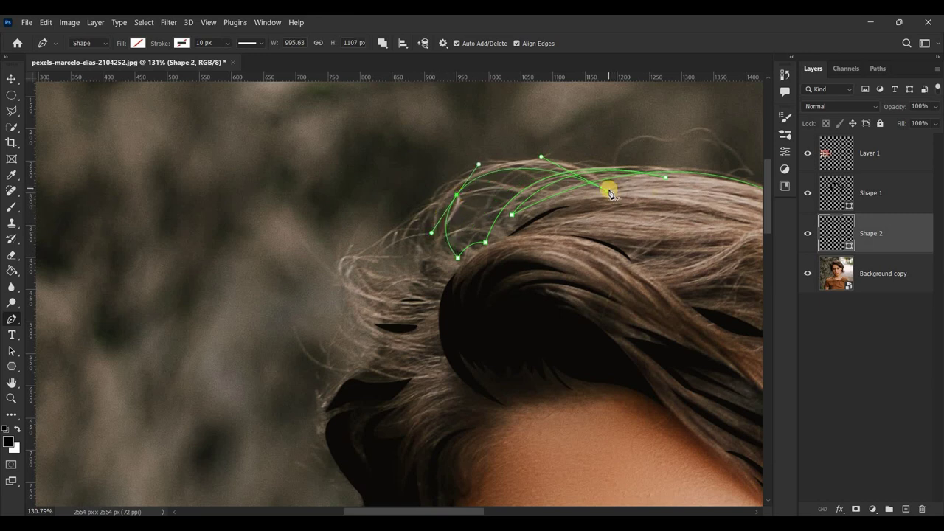
left_click_drag(436, 248, 429, 332)
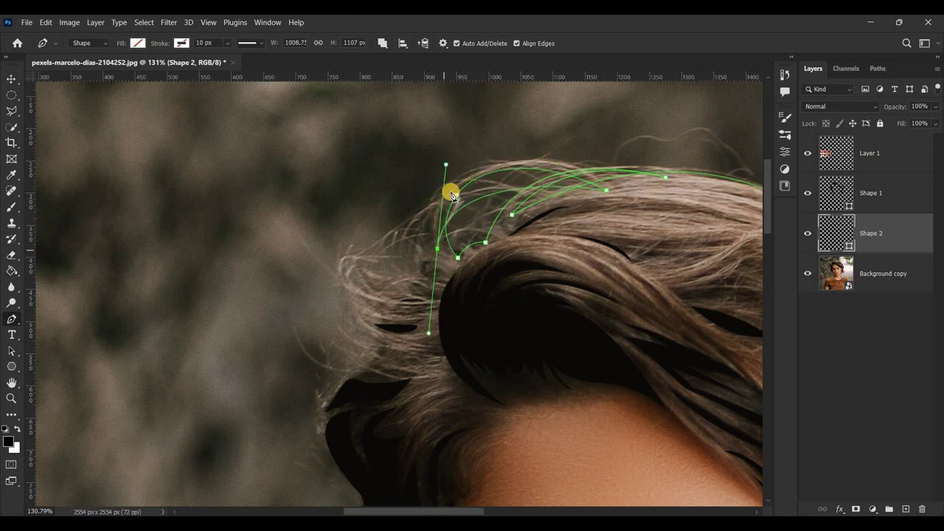
left_click_drag(449, 153, 459, 86)
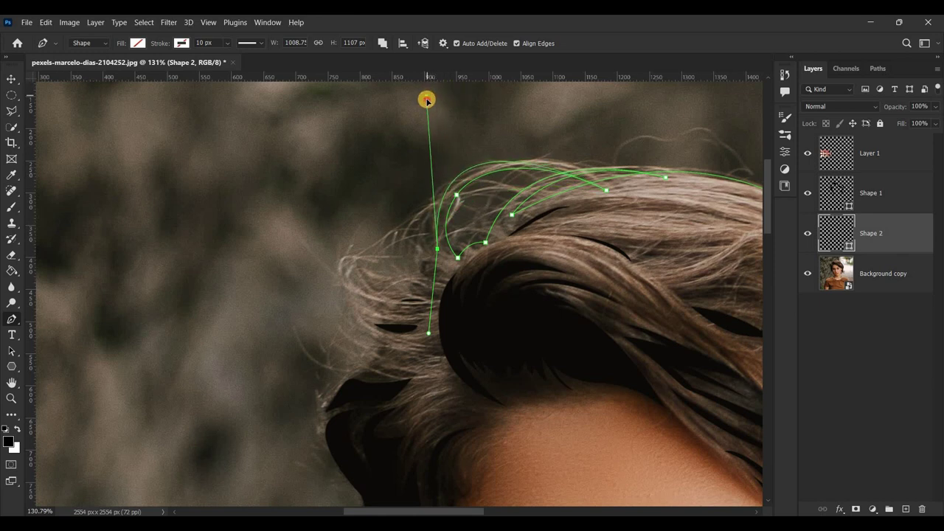
mouse_move(456, 182)
left_mouse_down()
mouse_move(510, 132)
mouse_move(523, 134)
left_mouse_up()
mouse_move(432, 205)
left_mouse_down()
mouse_move(445, 225)
mouse_move(435, 235)
left_mouse_up()
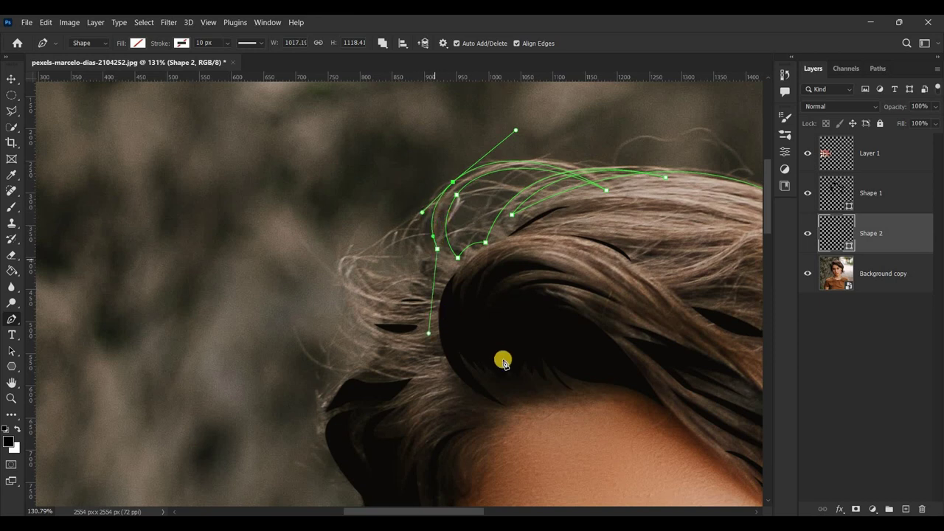
scroll(457, 361, "up", 2)
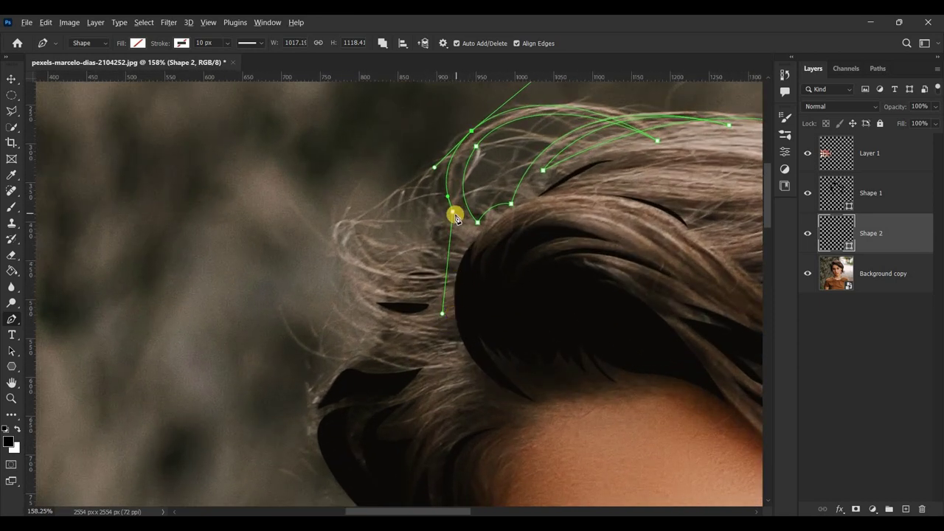
key("Escape")
Add two more curving strands from the hair edge, undoing one misplaced point.
left_click(462, 236)
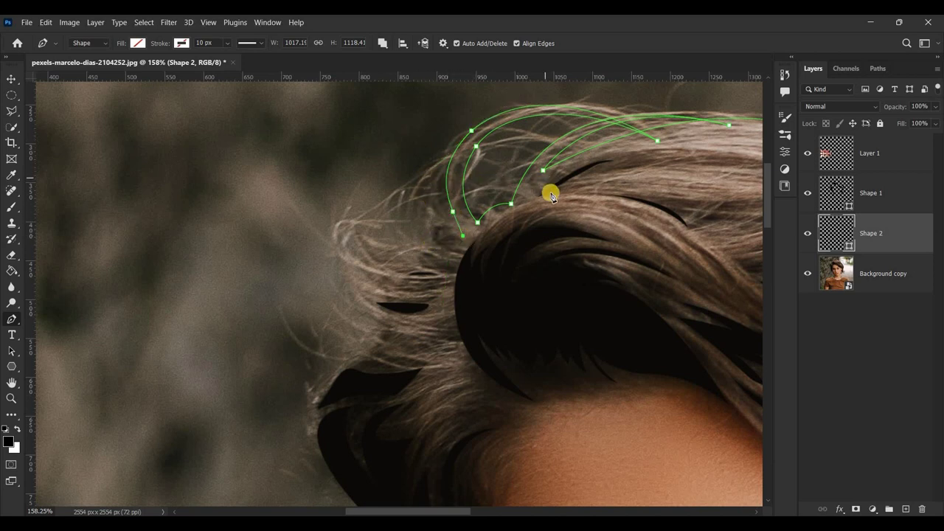
left_click_drag(435, 266, 443, 254)
left_click_drag(572, 171, 744, 170)
left_click(512, 175)
mouse_move(504, 172)
left_mouse_down()
mouse_move(501, 184)
mouse_move(532, 170)
left_mouse_up()
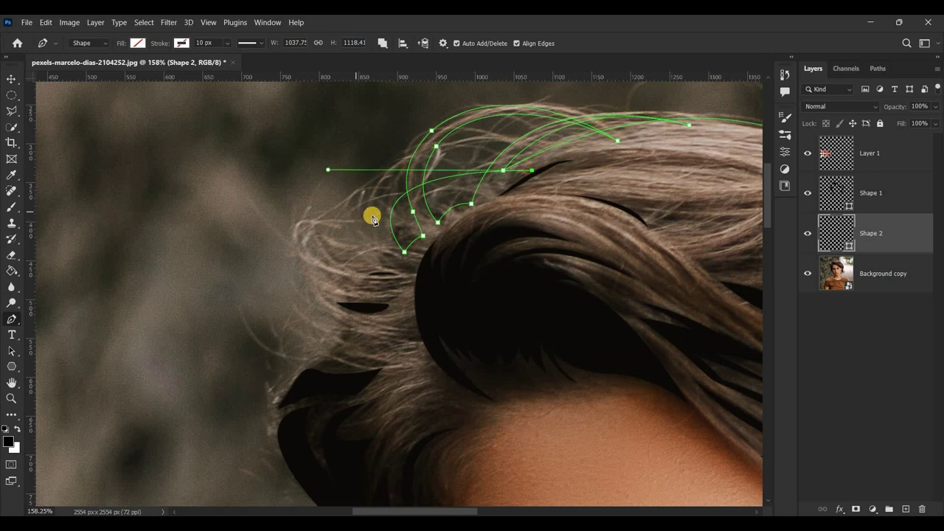
left_click(392, 195)
left_click_drag(392, 255, 399, 273)
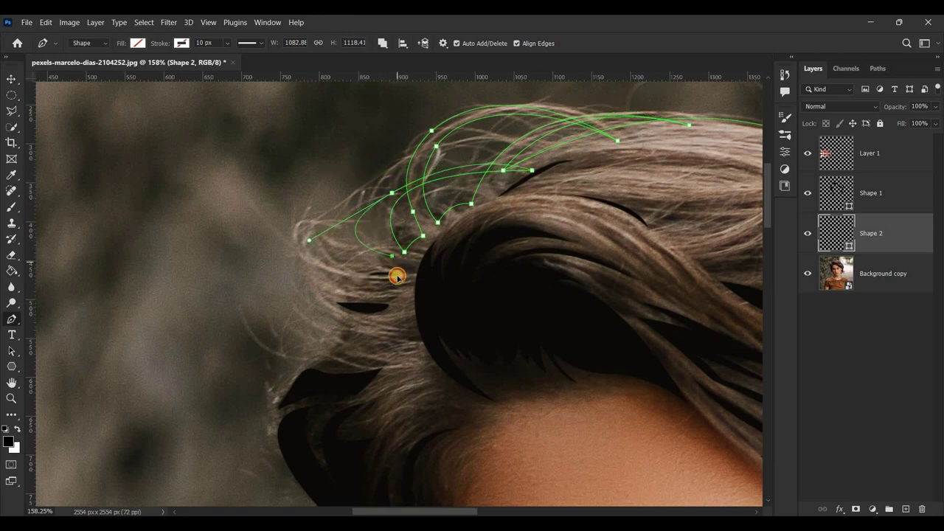
key("ctrl+z")
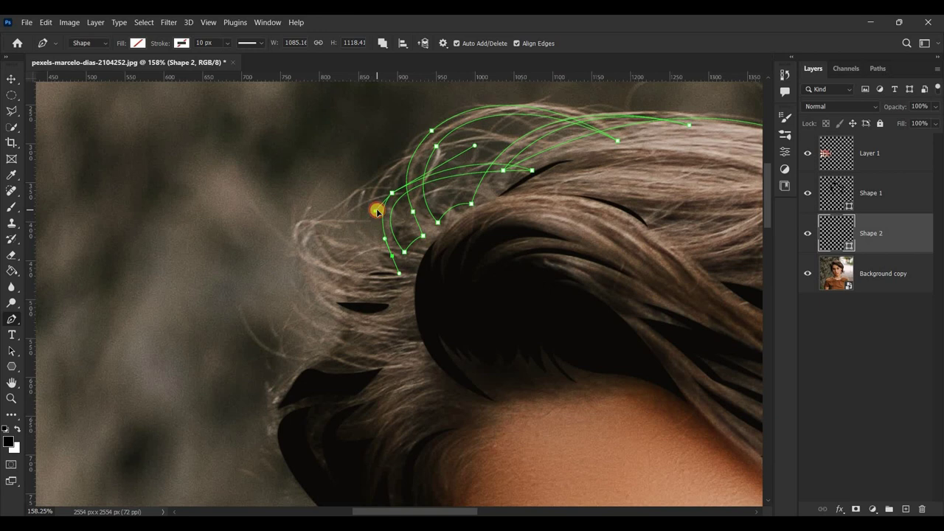
mouse_move(393, 260)
left_mouse_down()
mouse_move(405, 273)
mouse_move(367, 260)
left_mouse_up()
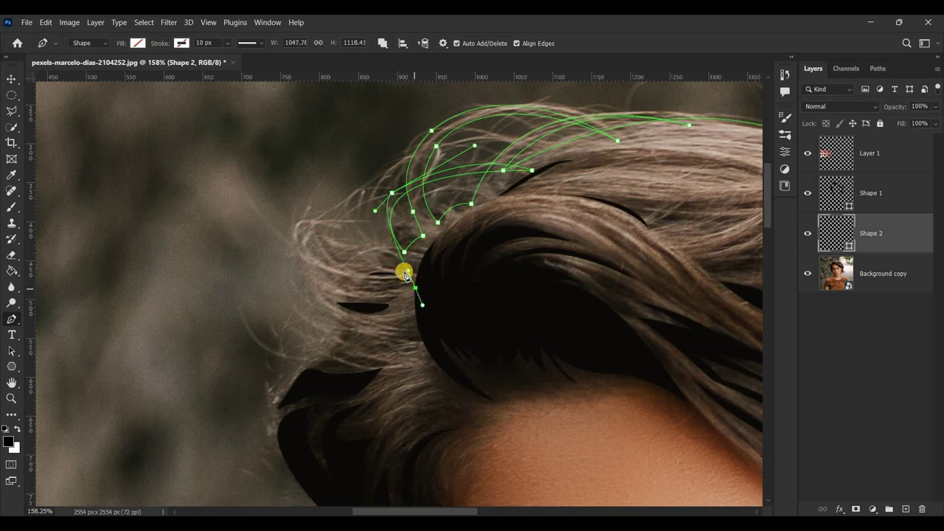
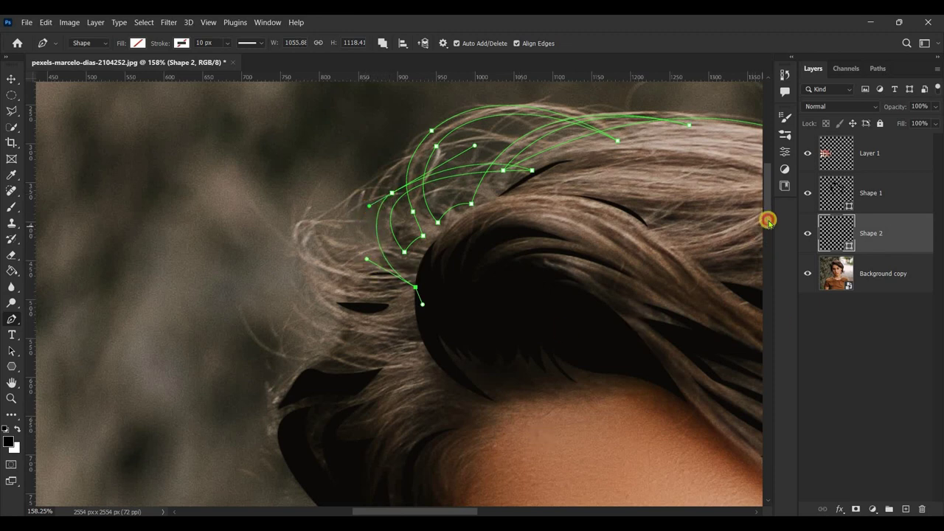
Add a curved anchor on Shape 2 and bend it to follow an upper-left flyaway strand.
left_click_drag(768, 221, 768, 229)
left_click_drag(445, 508, 415, 508)
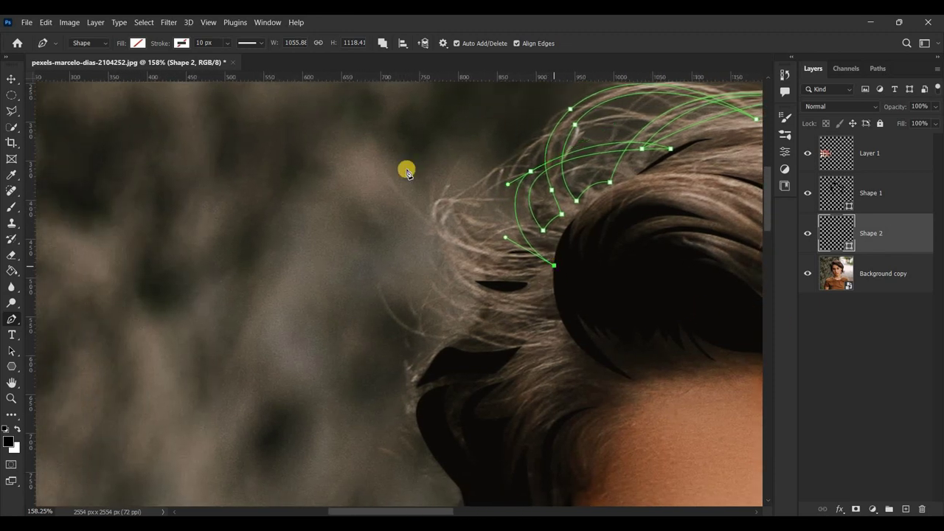
mouse_move(494, 203)
left_mouse_down()
mouse_move(607, 164)
mouse_move(493, 197)
left_mouse_up()
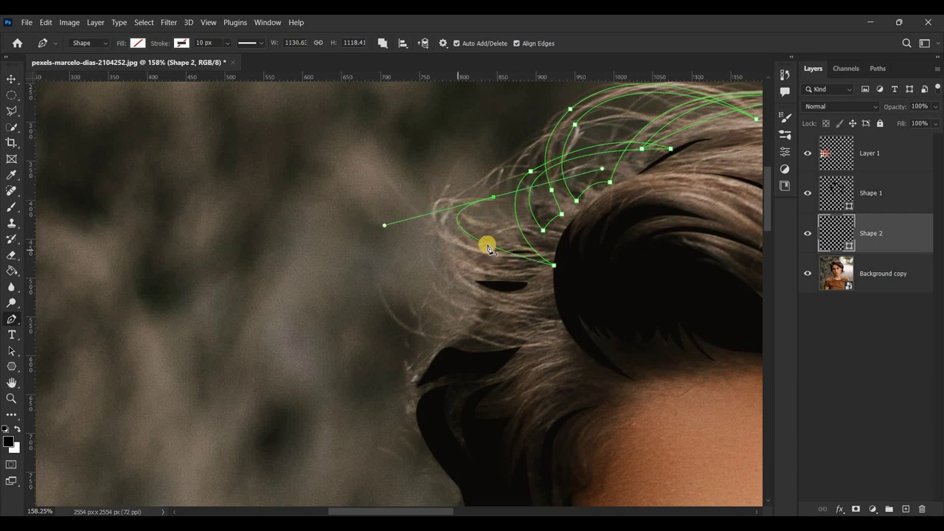
mouse_move(483, 251)
left_mouse_down()
mouse_move(422, 228)
mouse_move(431, 190)
left_mouse_up()
left_click_drag(493, 270, 425, 250)
left_click_drag(335, 193, 354, 184)
left_click_drag(484, 264, 460, 258)
mouse_move(333, 184)
left_mouse_down()
mouse_move(319, 171)
mouse_move(397, 186)
left_mouse_up()
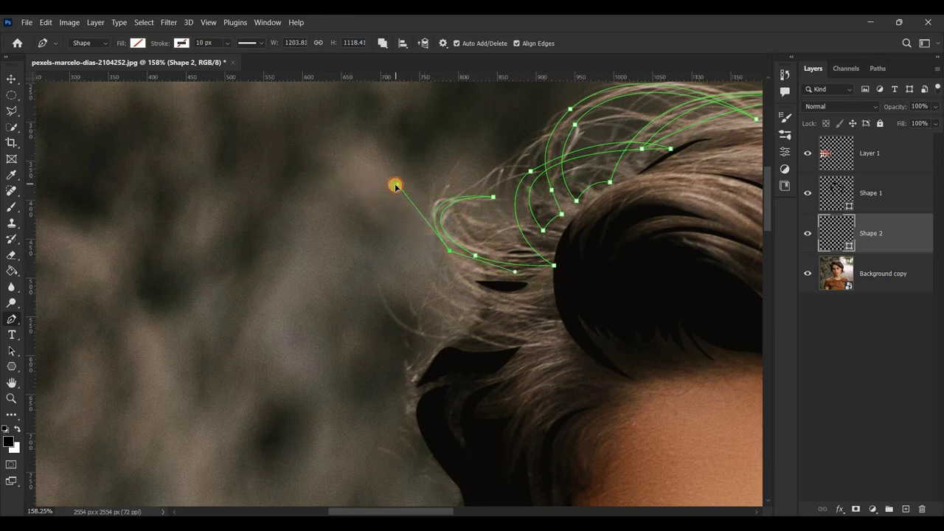
Add an anchor at the strand tip and curve the path back to close the strand.
left_click_drag(530, 287, 444, 273)
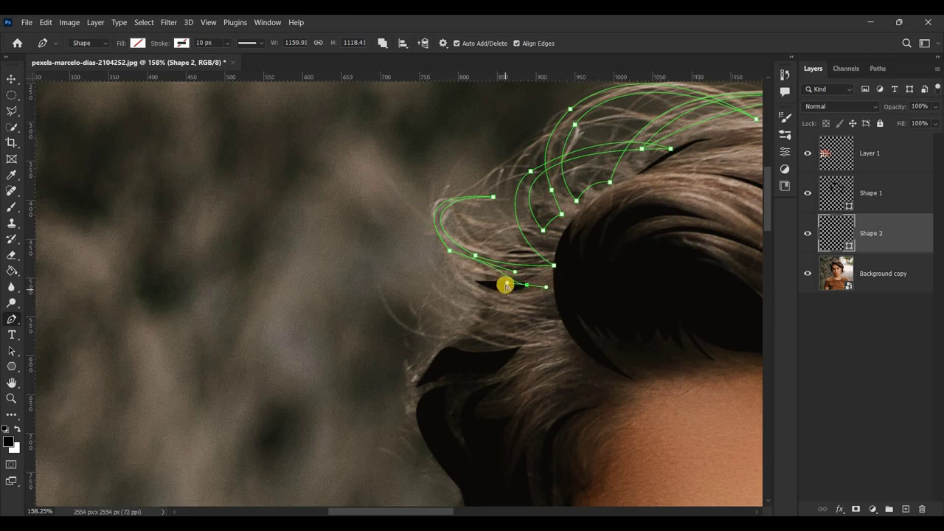
left_click(449, 251)
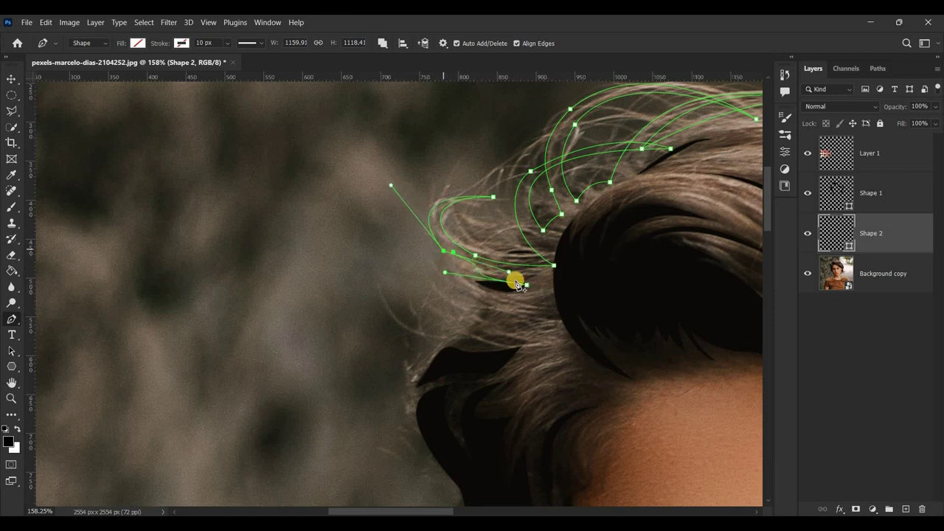
left_click_drag(468, 274, 450, 254)
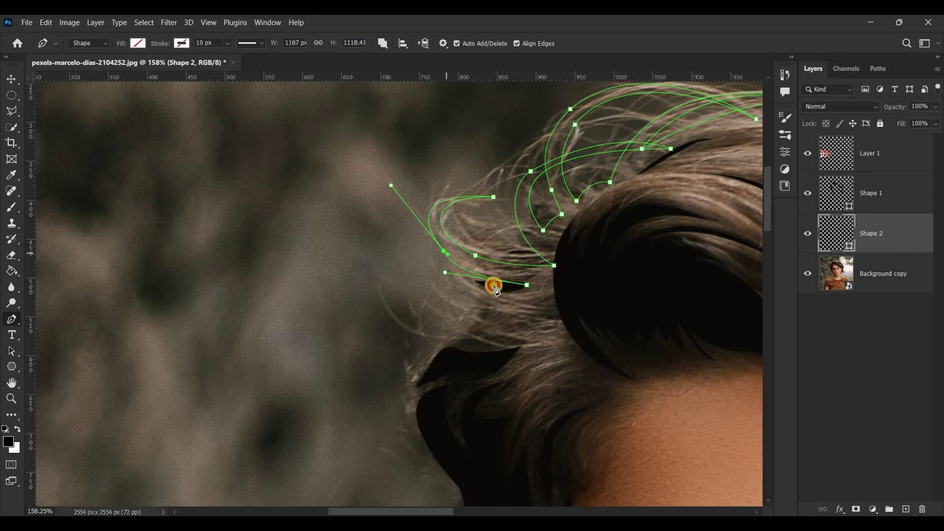
left_click(527, 282)
Bulge the path around the hair curl, refining anchors along the hair edge and lower strand.
scroll(424, 336, "up", 2)
mouse_move(446, 222)
left_mouse_down()
mouse_move(448, 237)
mouse_move(541, 266)
mouse_move(582, 249)
left_mouse_up()
left_click_drag(662, 279, 657, 261)
left_click_drag(491, 242, 288, 168)
left_click_drag(460, 200, 451, 218)
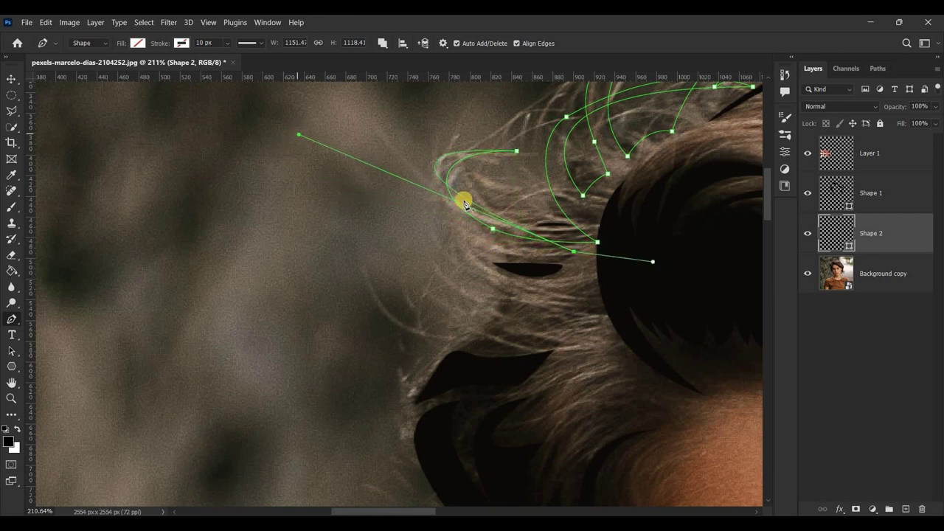
left_click_drag(362, 166, 405, 136)
mouse_move(517, 252)
left_mouse_down()
mouse_move(551, 268)
mouse_move(574, 248)
left_mouse_up()
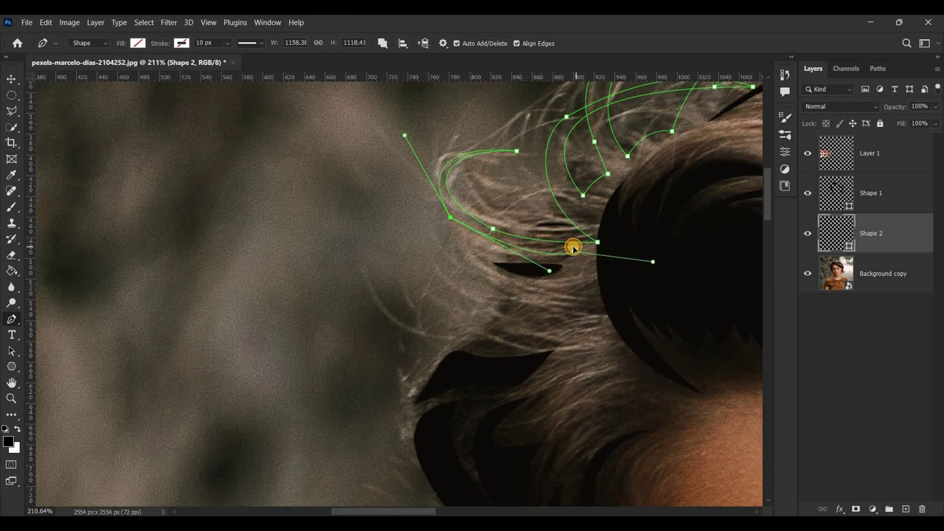
mouse_move(482, 251)
left_mouse_down()
mouse_move(416, 211)
mouse_move(377, 205)
left_mouse_up()
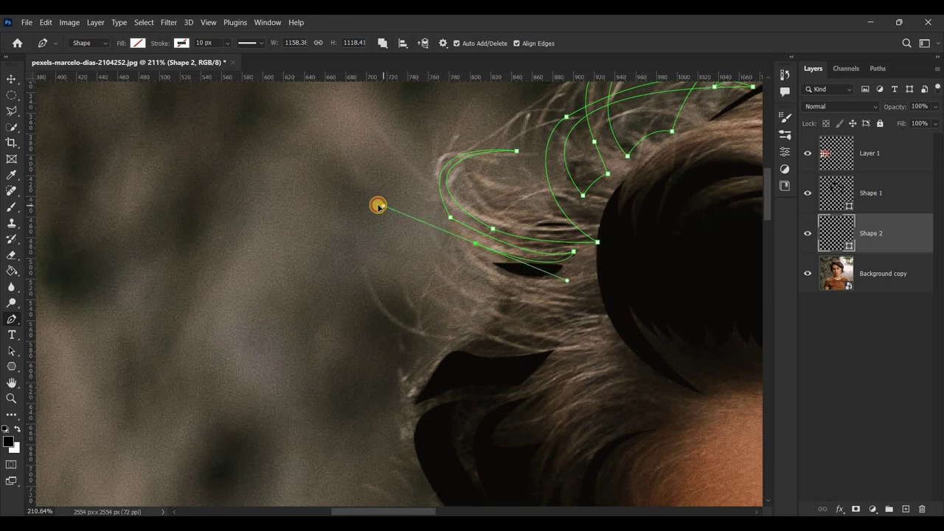
mouse_move(474, 243)
left_mouse_down()
mouse_move(550, 281)
mouse_move(586, 286)
left_mouse_up()
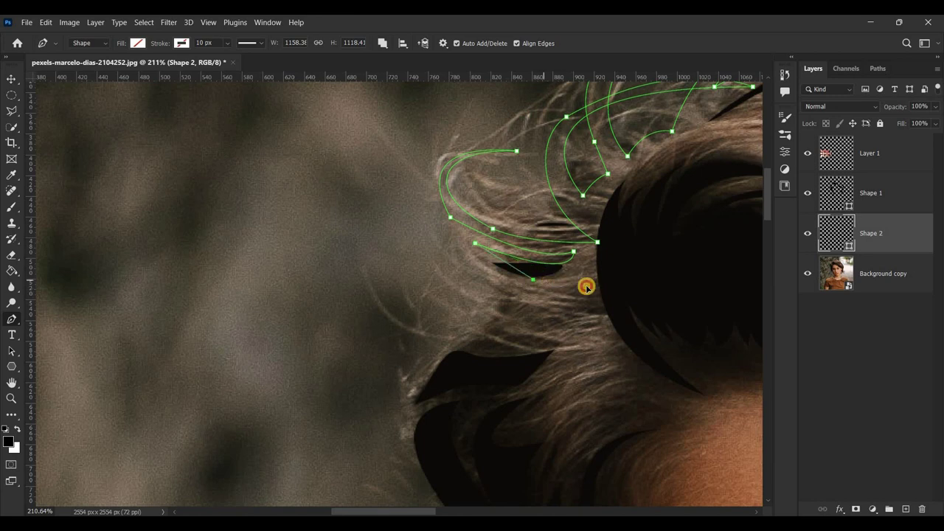
scroll(509, 295, "down", 3)
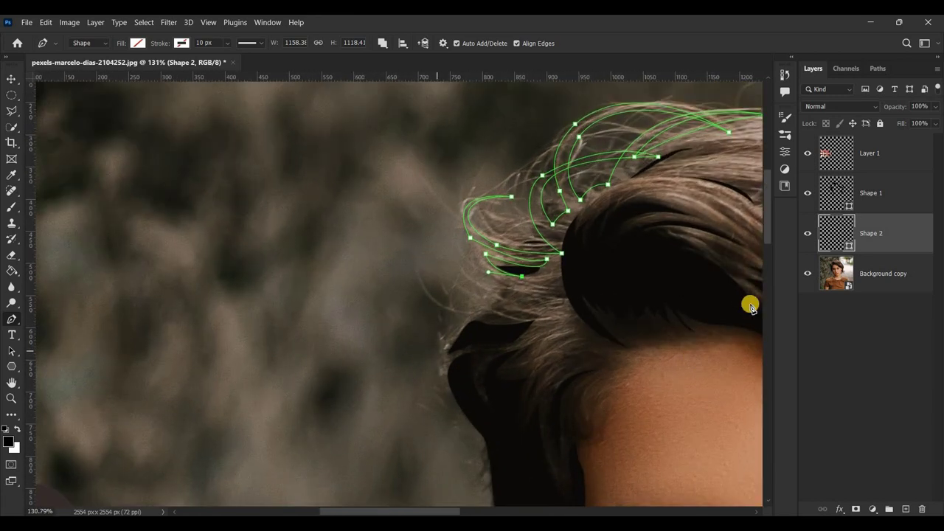
Draw a new curved strand outward from the existing path, ending in a corner anchor.
scroll(487, 335, "up", 2)
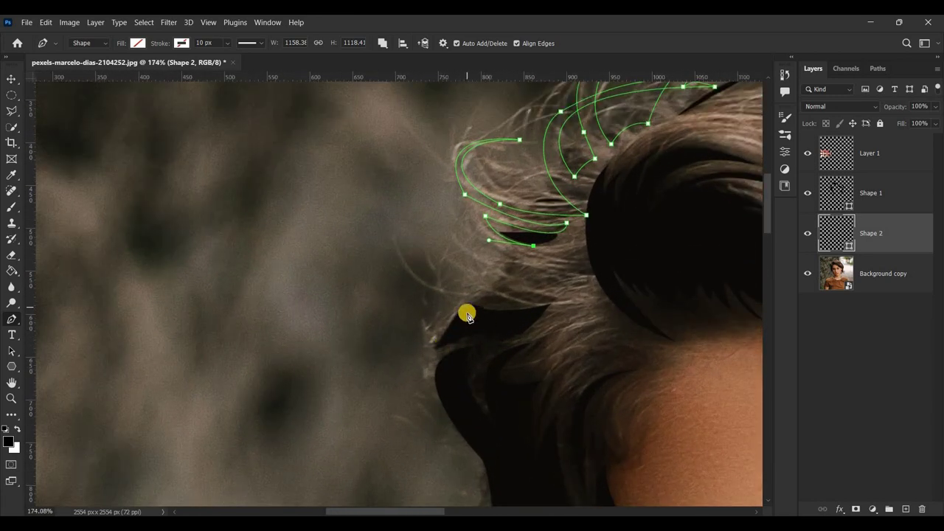
left_click(532, 222)
mouse_move(438, 262)
left_mouse_down()
mouse_move(394, 237)
mouse_move(442, 271)
left_mouse_up()
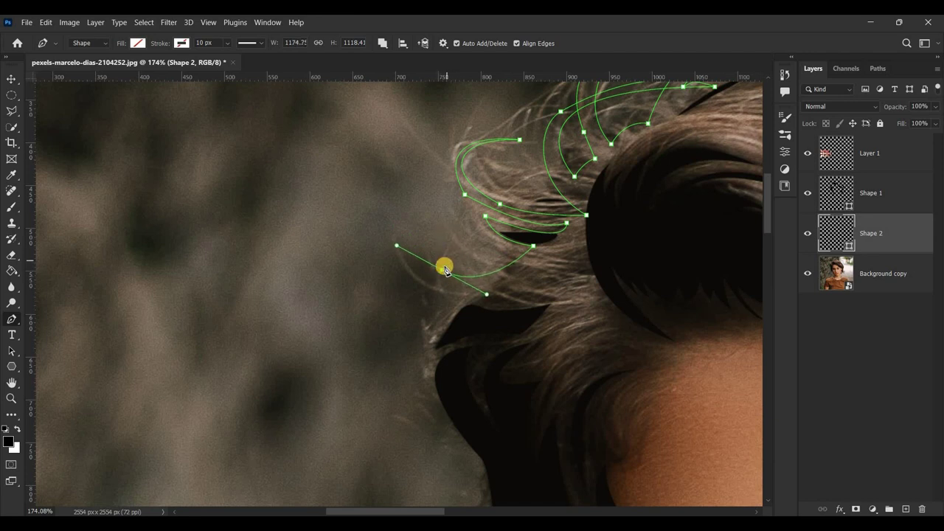
mouse_move(472, 258)
left_mouse_down()
mouse_move(490, 212)
mouse_move(502, 229)
mouse_move(447, 274)
mouse_move(394, 276)
mouse_move(427, 266)
left_mouse_up()
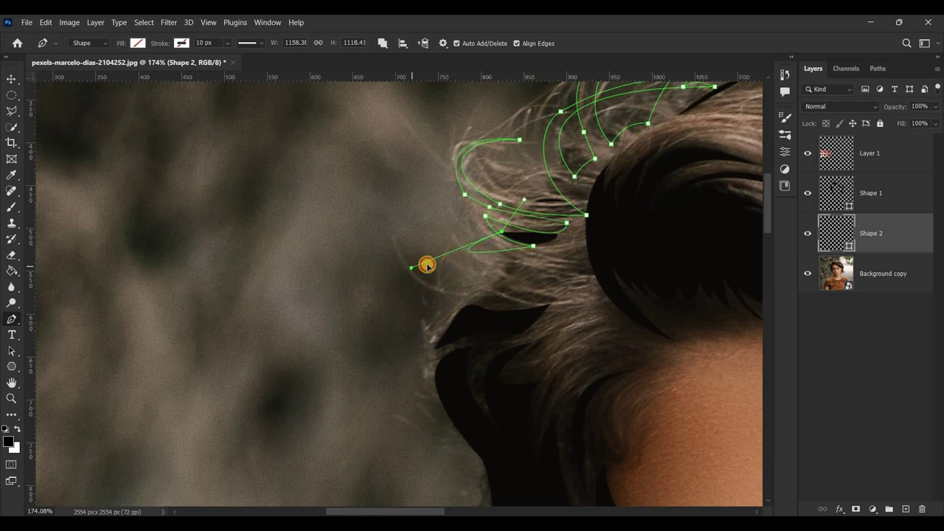
left_click_drag(503, 233, 470, 243)
left_click_drag(399, 264, 443, 274)
mouse_move(518, 260)
left_mouse_down()
mouse_move(536, 265)
mouse_move(594, 249)
left_mouse_up()
left_click(518, 259, "alt")
Trace the outer left hair edge downward with smooth anchors hugging the outline.
left_click_drag(486, 286, 492, 286)
left_click_drag(428, 357, 404, 397)
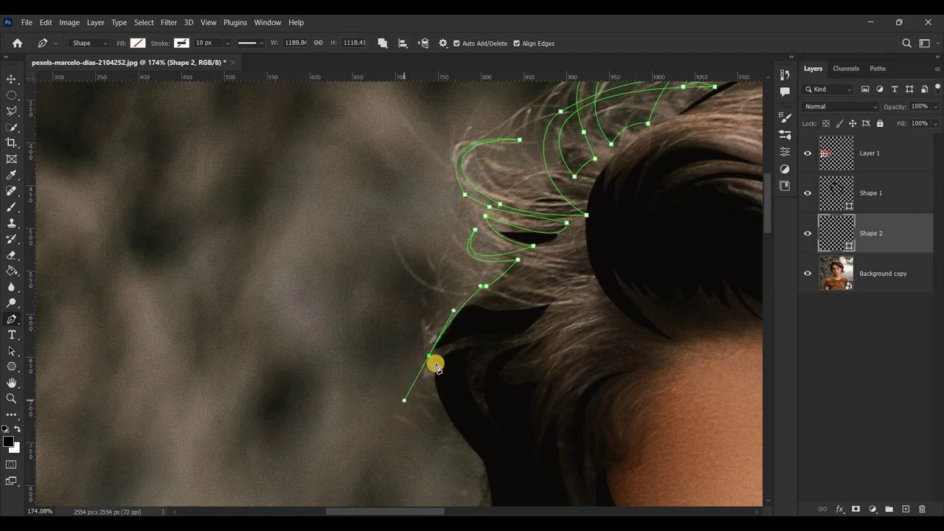
scroll(428, 359, "up", 3)
mouse_move(428, 352)
left_mouse_down()
mouse_move(458, 322)
mouse_move(481, 272)
left_mouse_up()
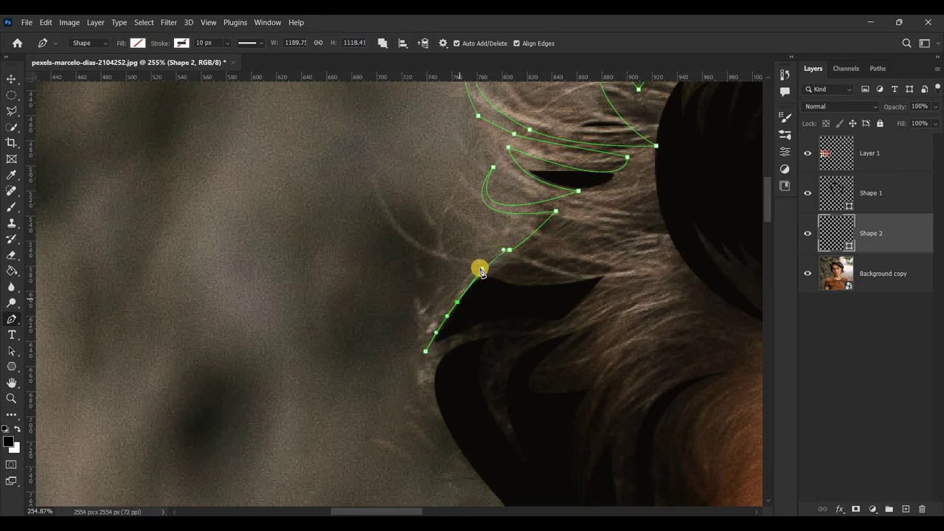
left_click_drag(448, 316, 448, 321)
left_click(426, 352)
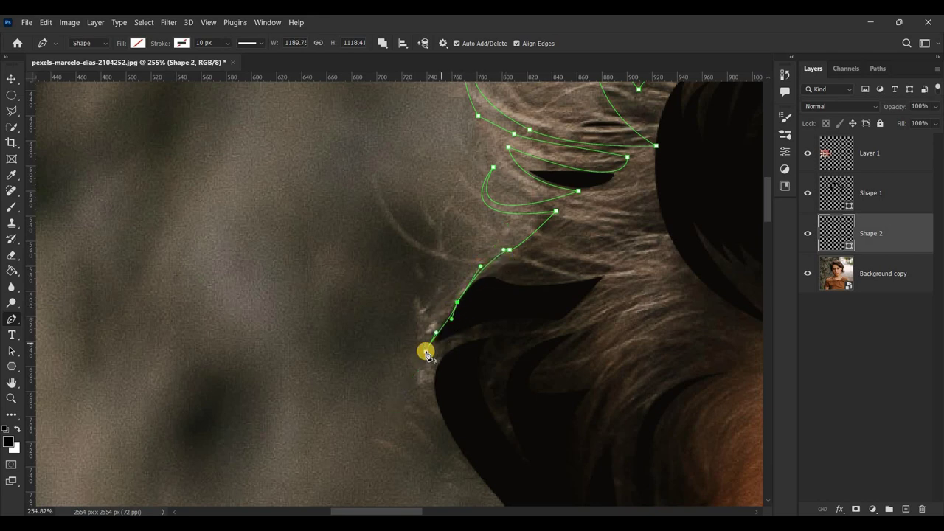
Reshape the lower curve with a corner anchor raised to match the hair edge.
left_click_drag(450, 338, 487, 327)
left_click(467, 328, "alt")
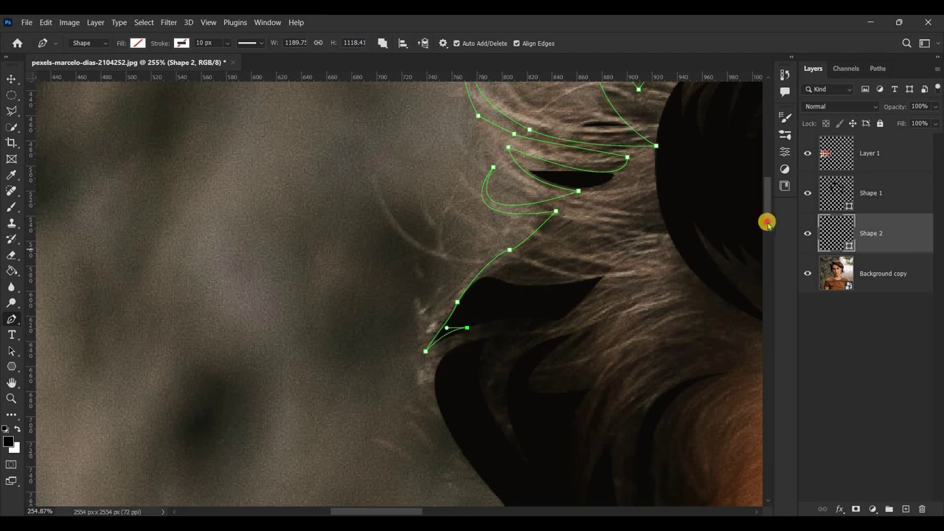
left_click_drag(768, 223, 768, 244)
left_click_drag(477, 238, 547, 306)
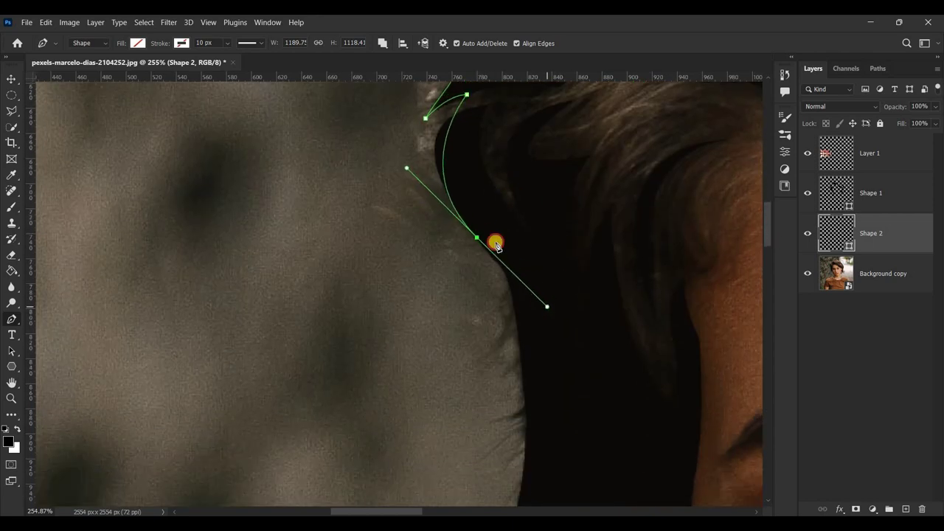
left_click_drag(477, 238, 481, 208)
left_click_drag(412, 144, 388, 162)
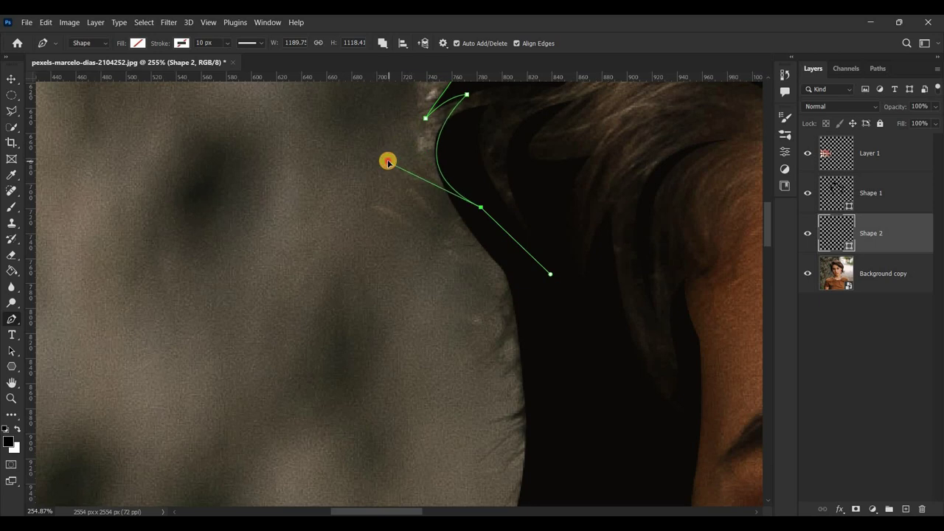
scroll(767, 258, "down", 2)
Place a sharp corner anchor at the lower-left hair tip.
scroll(767, 258, "down", 1)
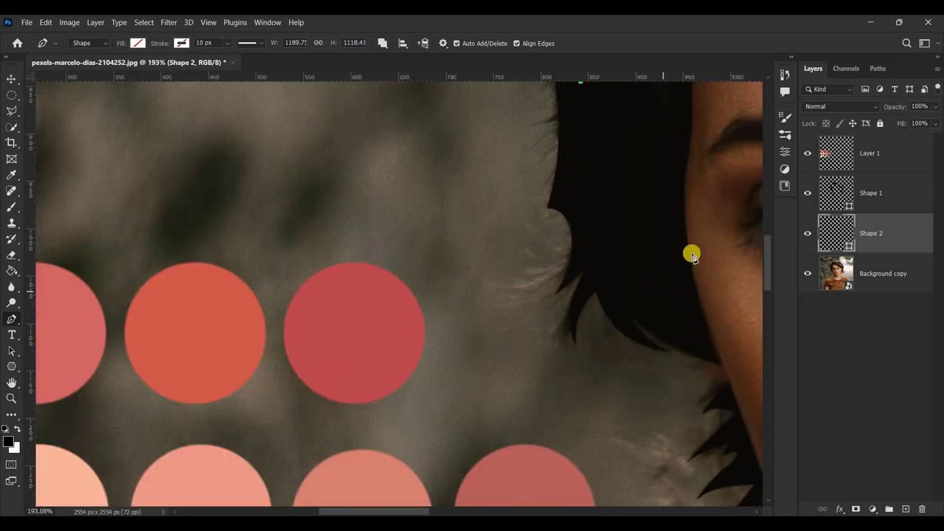
left_click_drag(768, 256, 767, 240)
left_click_drag(575, 341, 576, 360)
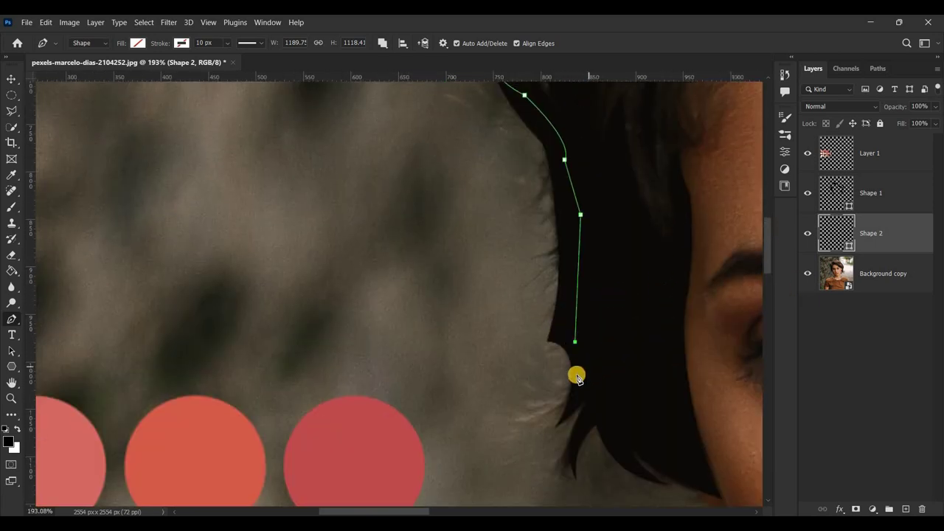
left_click_drag(540, 425, 490, 486)
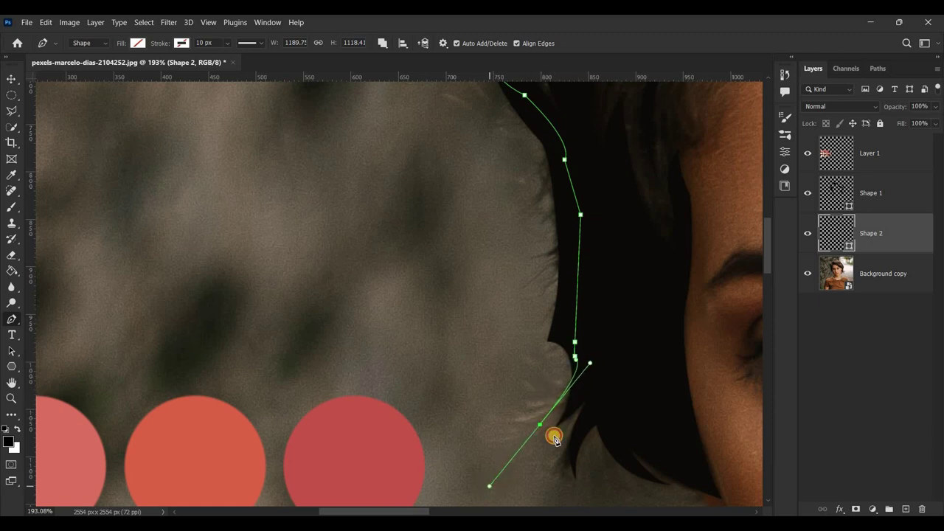
key("ctrl+z")
left_click_drag(499, 422, 548, 366)
left_click(500, 421)
Curve the path back into the hair with sharp turns at each strand tip.
left_click_drag(570, 401, 615, 349)
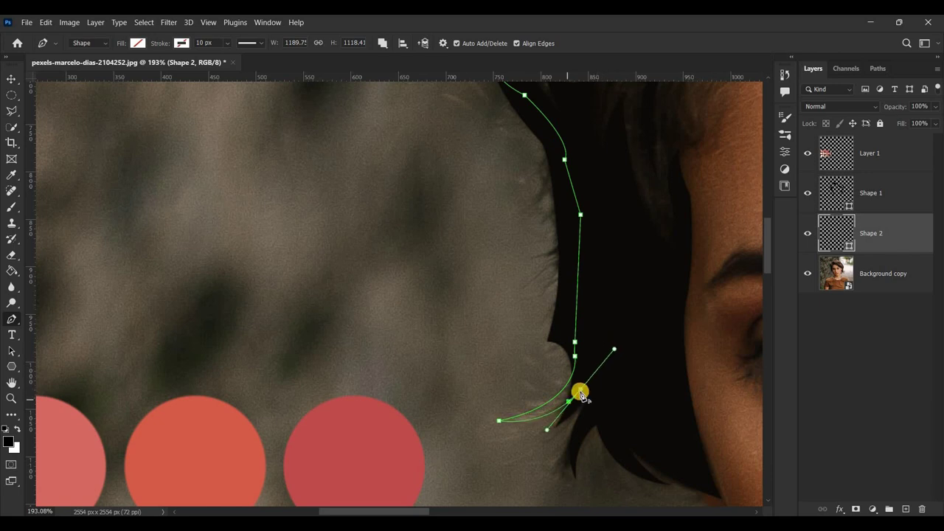
scroll(715, 307, "down", 2)
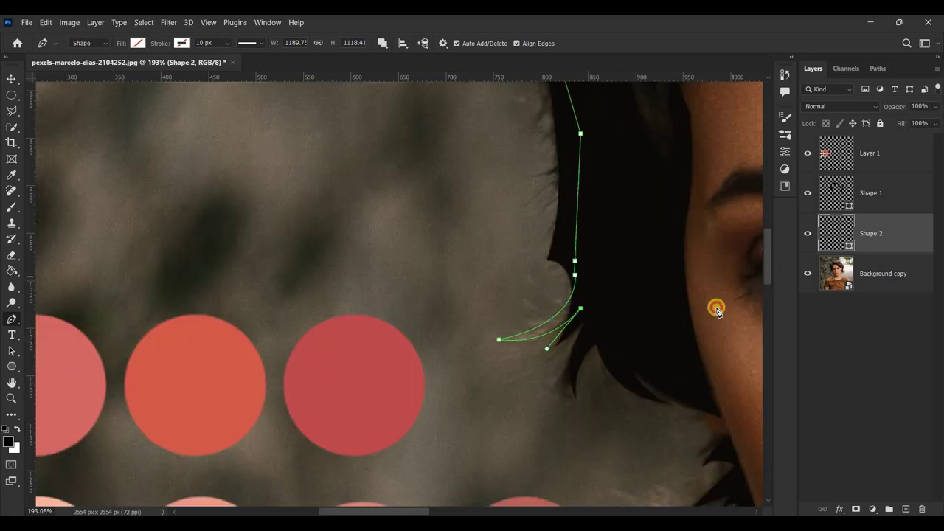
scroll(690, 310, "up", 1)
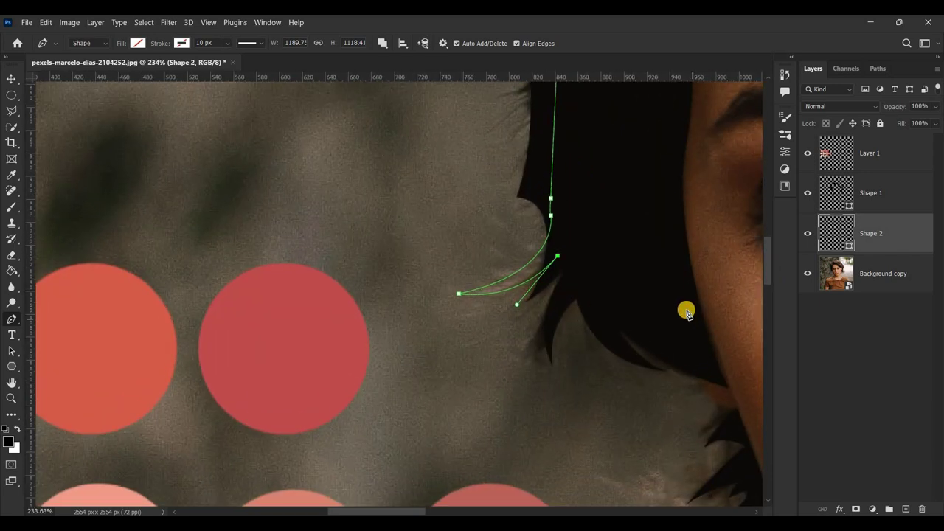
left_click(463, 313)
mouse_move(576, 284)
left_mouse_down()
mouse_move(601, 264)
mouse_move(465, 388)
left_mouse_up()
left_click(500, 364)
left_click(551, 340)
left_click_drag(588, 270, 621, 259)
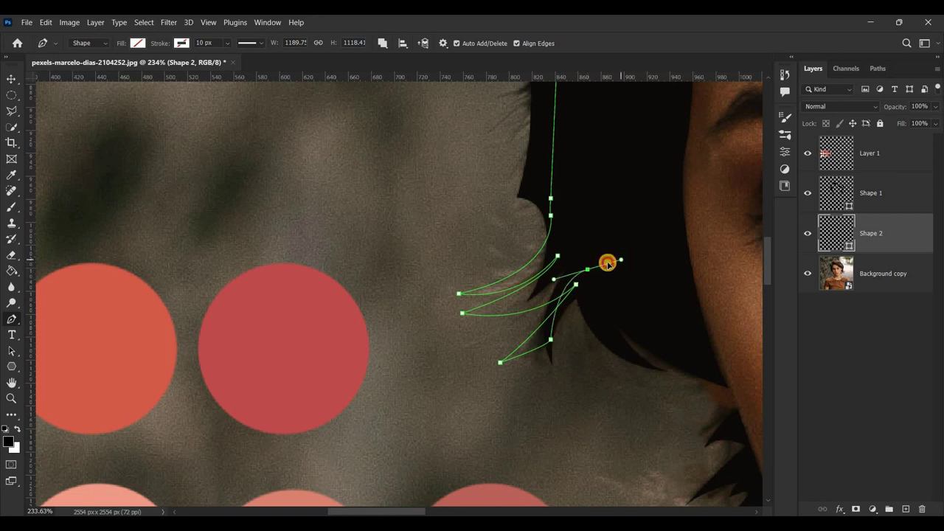
key("ctrl+z")
Add anchors for the next strand tip and above the lower-left hair end, zoomed out.
left_click(560, 323)
left_click(570, 302)
scroll(744, 433, "down", 2)
scroll(693, 432, "down", 2)
scroll(693, 432, "down", 1)
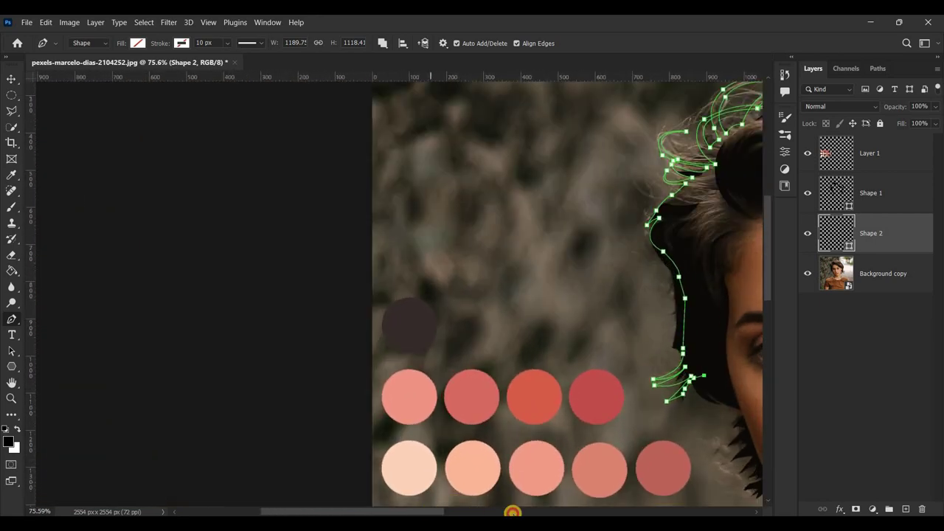
left_click(513, 512)
left_click(317, 326)
left_click(321, 298)
Start the outline along the forehead hairline with anchors near the temple.
scroll(318, 298, "up", 1)
scroll(361, 310, "up", 1)
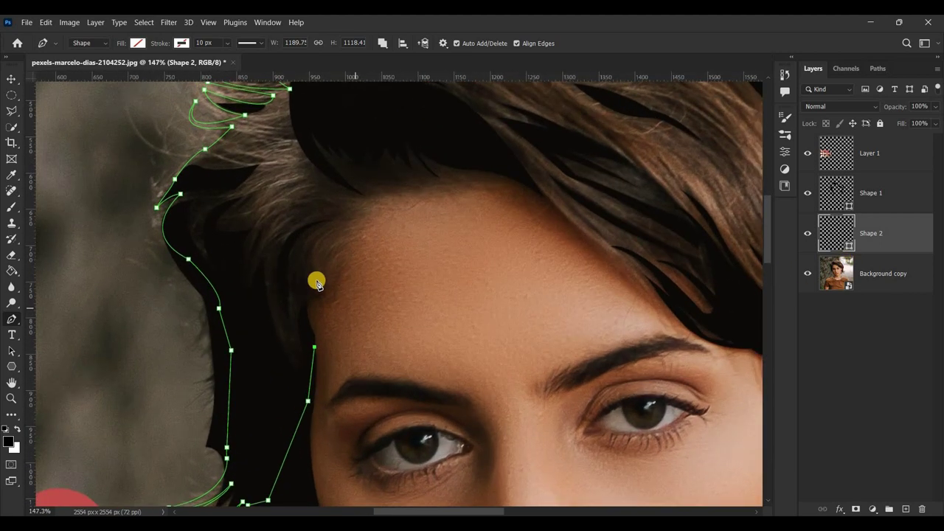
scroll(310, 300, "up", 1)
left_click_drag(327, 307, 381, 338)
key("ctrl+z")
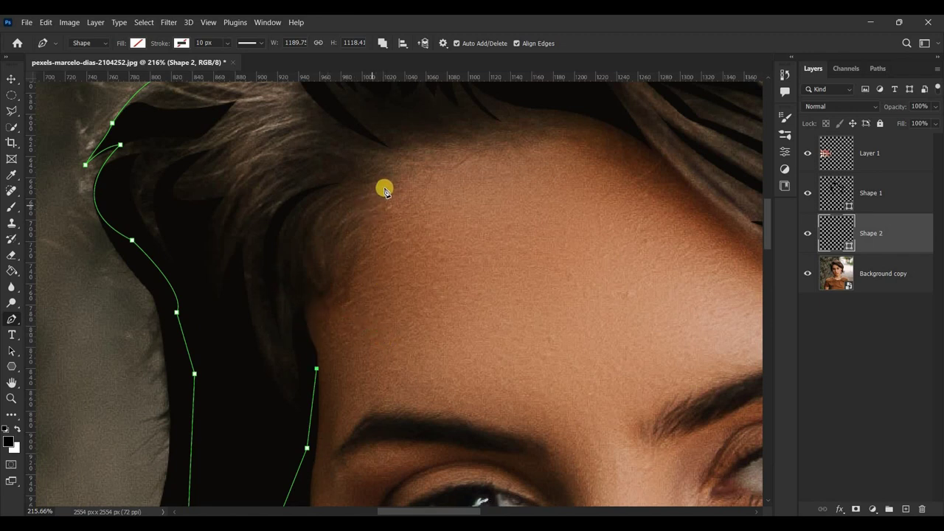
left_click_drag(381, 196, 487, 182)
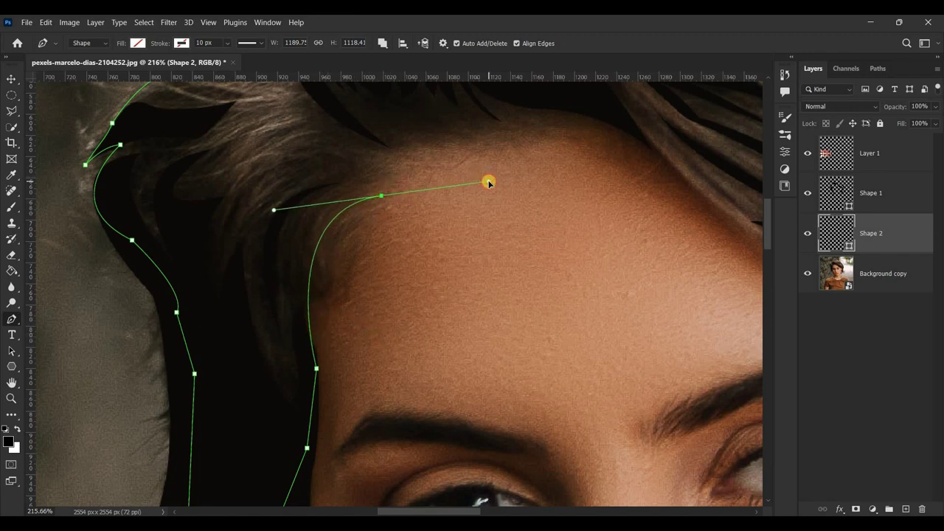
left_click(380, 195, "alt")
Curve the outline along the hairline, ending in a sharp strand tip.
left_click_drag(315, 242, 286, 296)
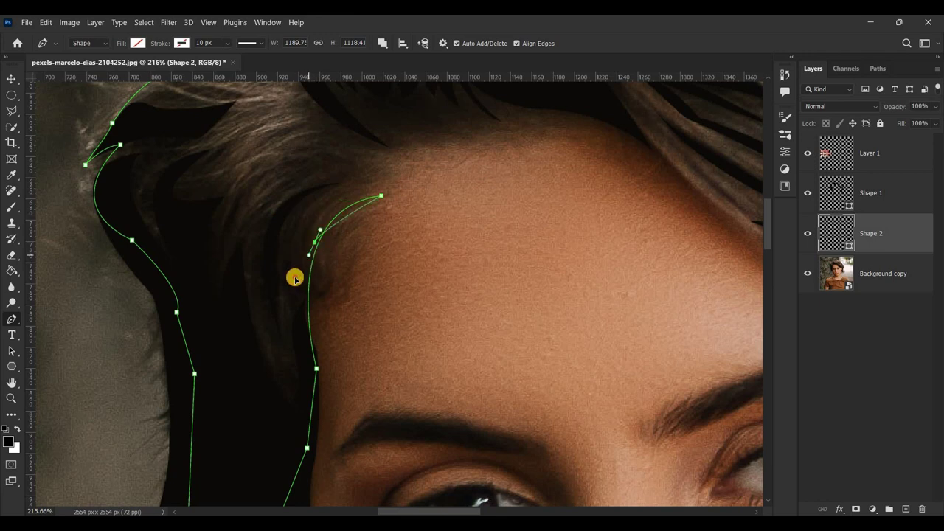
left_click_drag(351, 194, 387, 176)
left_click_drag(311, 237, 305, 263)
left_click_drag(390, 173, 482, 160)
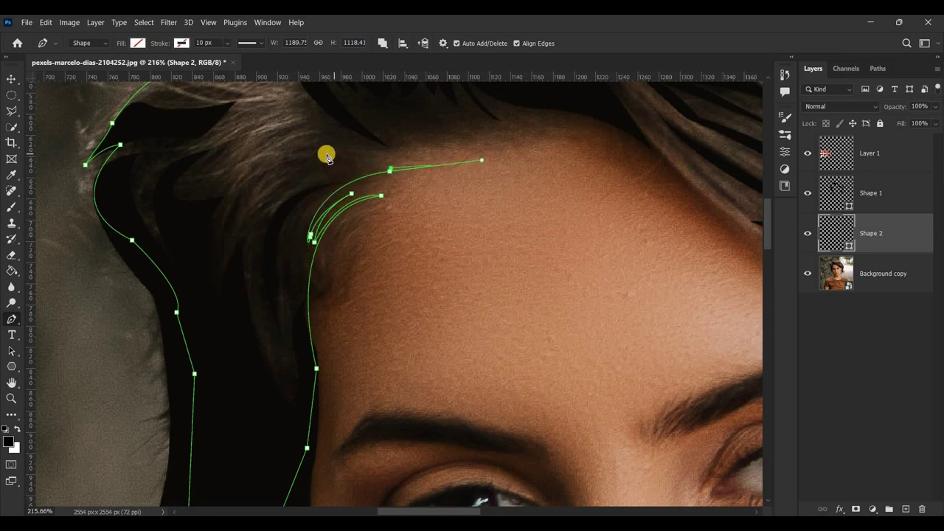
left_click_drag(332, 162, 259, 185)
key("ctrl+z")
left_click(389, 172, "alt")
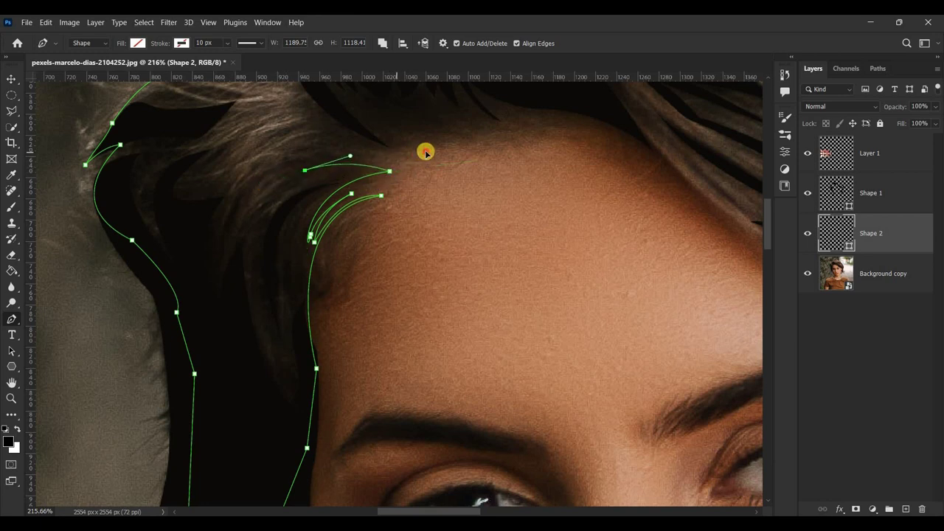
Continue the curved outline across the top of the forehead.
left_click_drag(399, 152, 364, 131)
left_click_drag(453, 146, 468, 145)
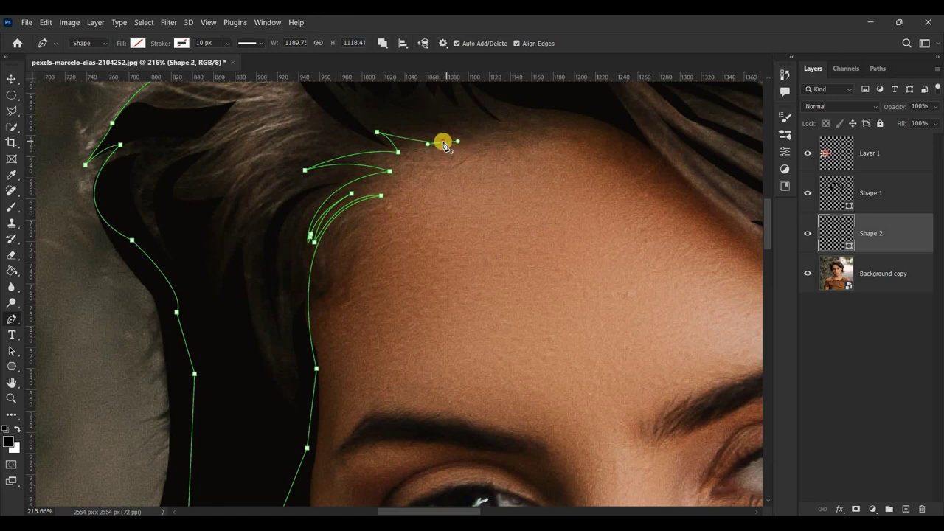
left_click_drag(596, 131, 690, 160)
left_click_drag(595, 132, 598, 119)
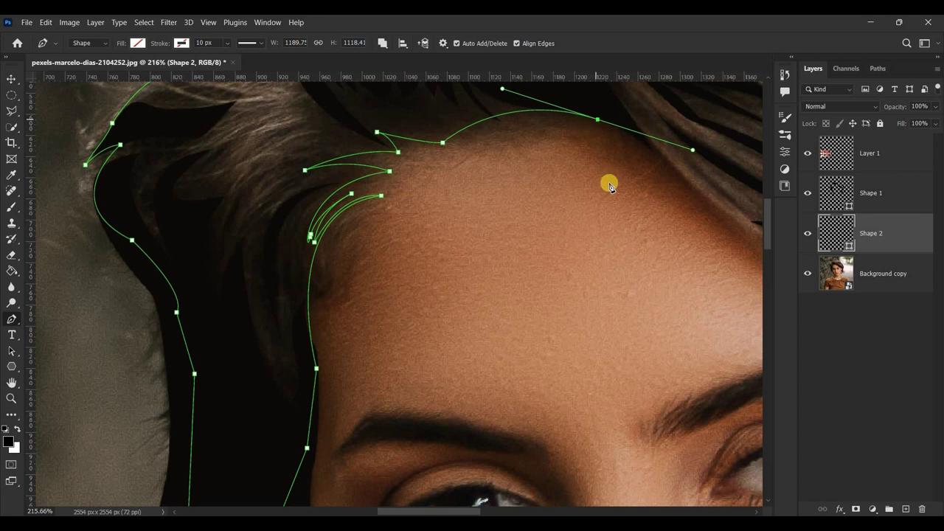
scroll(609, 186, "down", 5)
scroll(737, 270, "right", 5)
scroll(449, 300, "up", 1)
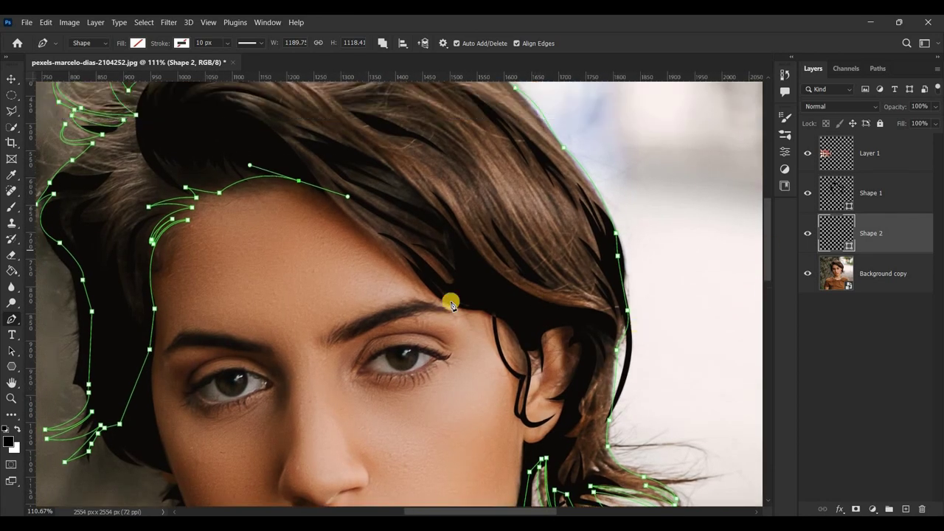
scroll(295, 197, "up", 2)
Bring the outline down toward the right brow and side hair with sharp corner anchors.
left_click_drag(290, 198, 300, 203)
key("ctrl+z")
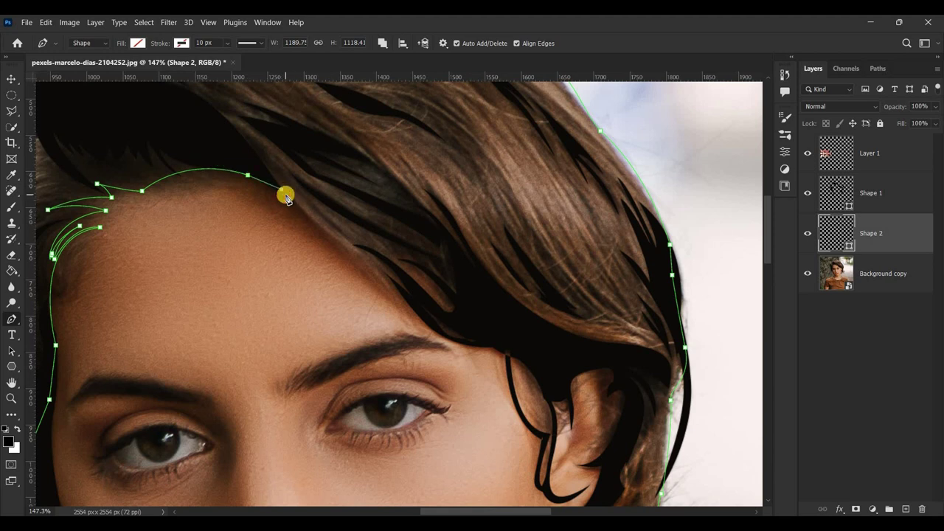
left_click(262, 166)
left_click_drag(336, 244, 371, 254)
left_click(339, 243, "alt")
left_click_drag(405, 316, 422, 352)
left_click(404, 316, "alt")
scroll(443, 303, "up", 2)
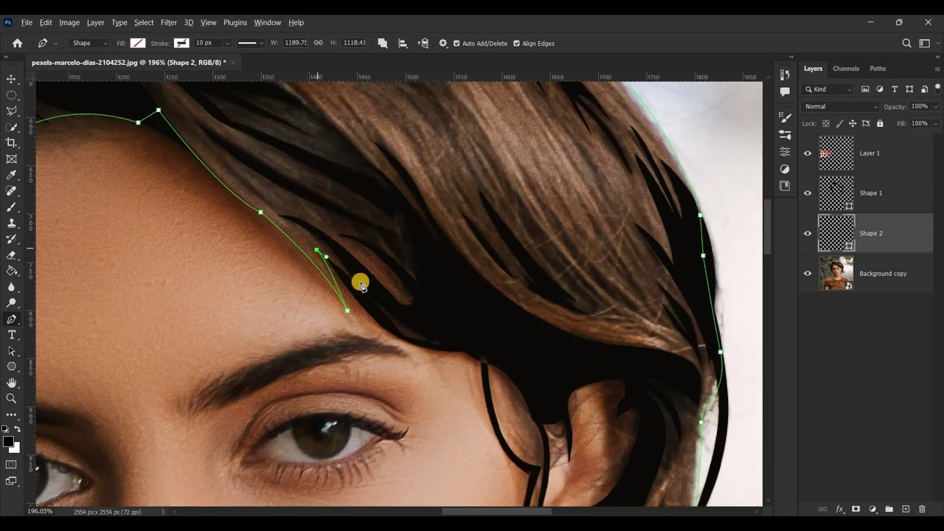
left_click_drag(469, 348, 545, 337)
scroll(681, 399, "down", 3)
Place anchors across the hair above the right ear and down around it.
left_click_drag(782, 288, 782, 324)
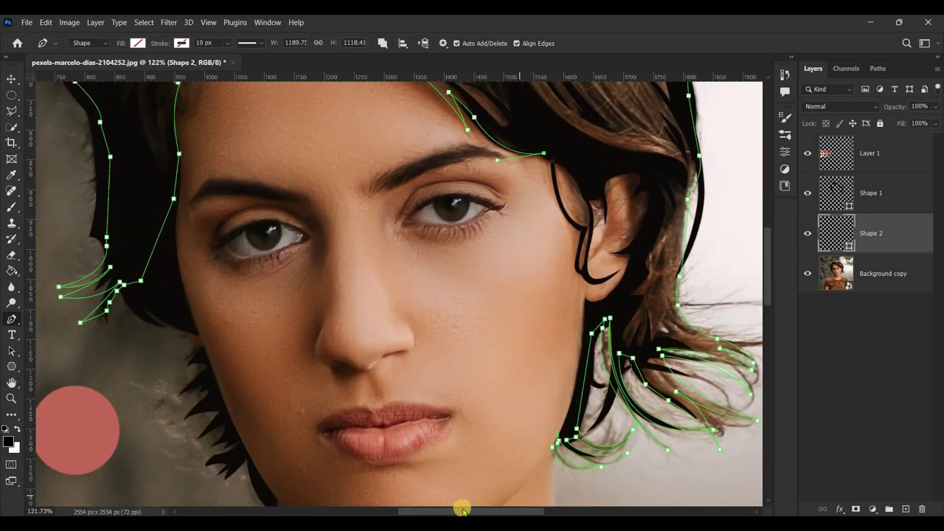
left_click_drag(462, 509, 505, 509)
left_click(382, 167)
left_click(426, 169)
left_click(431, 212)
left_click(413, 248)
left_click(405, 272)
left_click(384, 303)
left_click(359, 319)
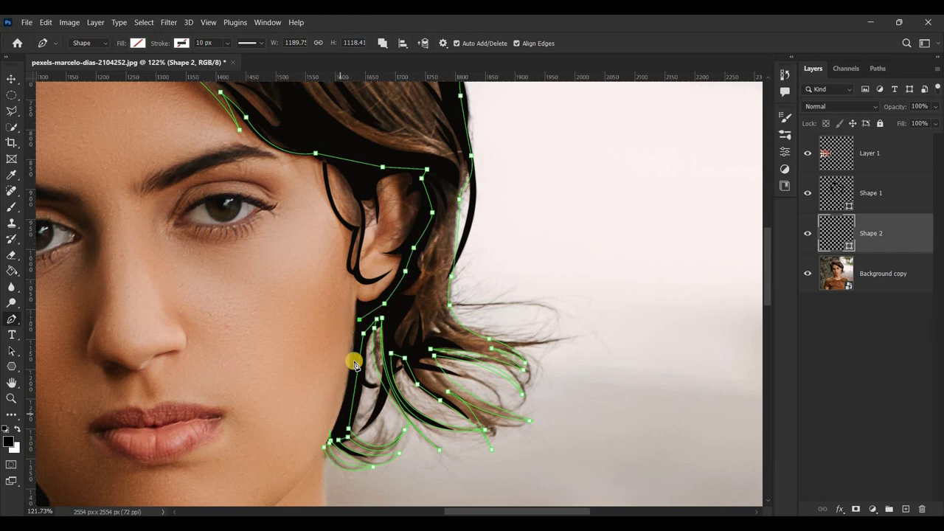
Close the outline with an anchor at the lower right hair edge.
scroll(321, 468, "up", 5)
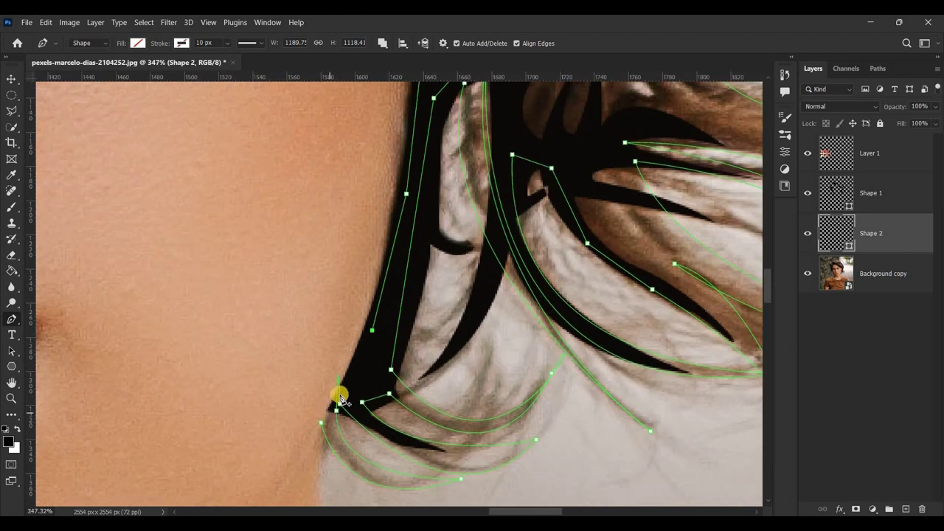
left_click(333, 411)
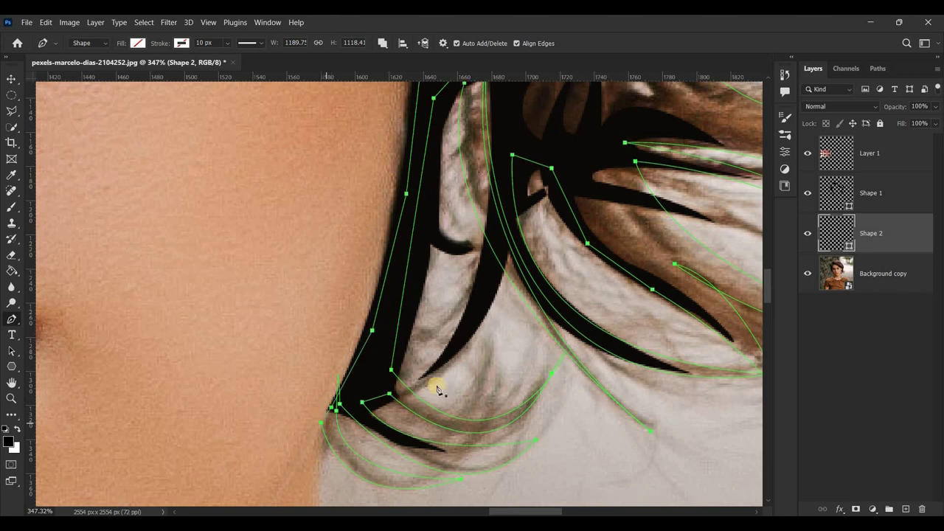
scroll(414, 402, "down", 6)
scroll(391, 369, "down", 2)
scroll(391, 348, "down", 3)
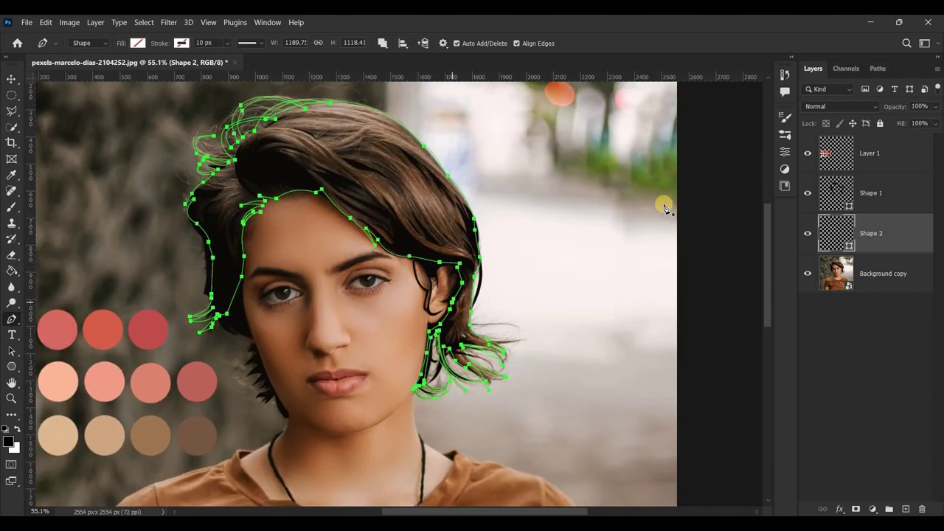
scroll(767, 291, "up", 2)
scroll(347, 266, "up", 2)
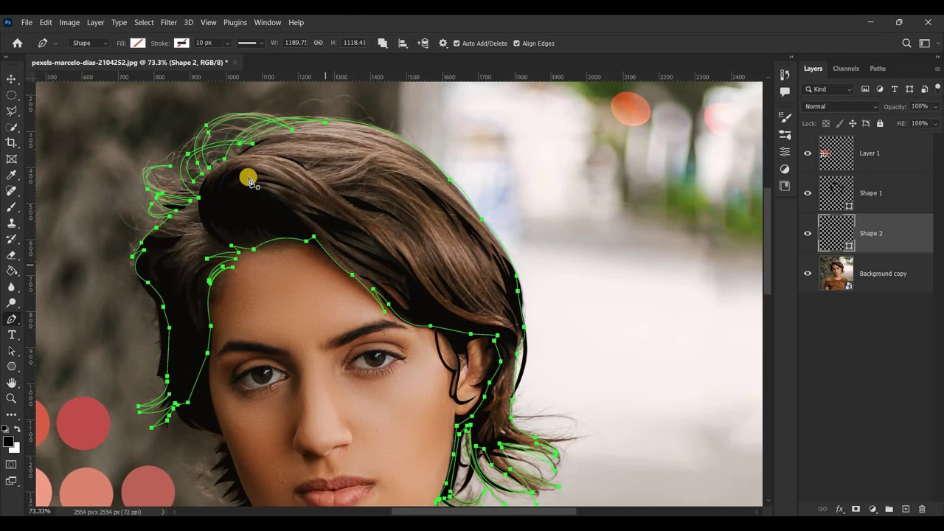
Fill Shape 2 with brown #9e765d sampled from the hair.
left_click(129, 37)
left_click(214, 67)
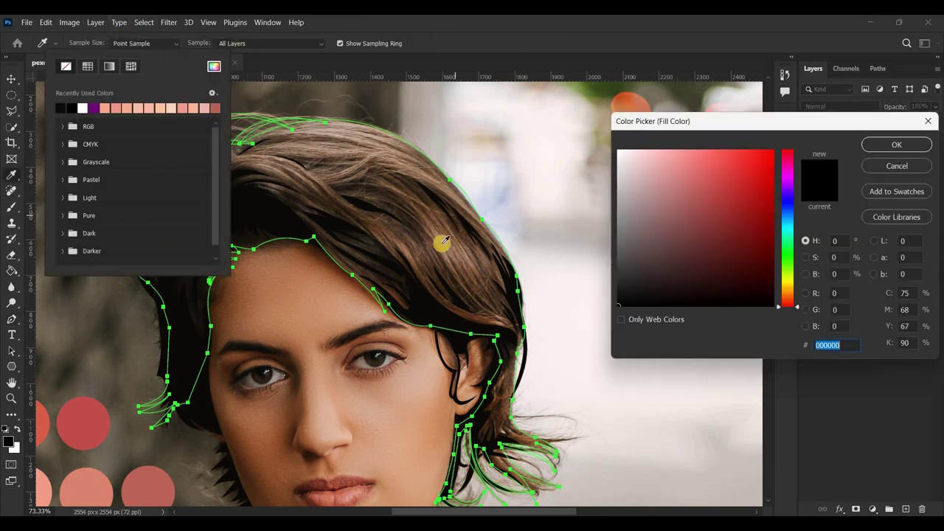
left_click(443, 242)
left_click(896, 145)
left_click(662, 38)
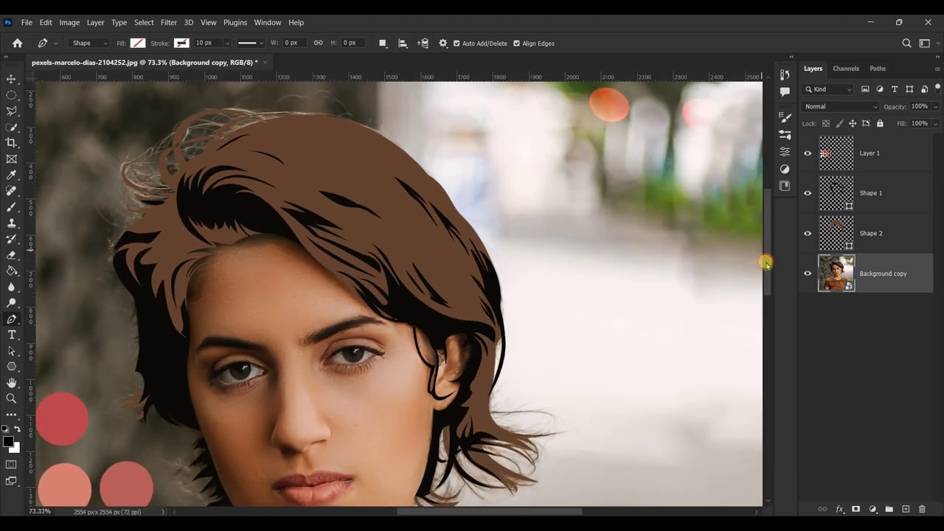
Hide Shape 2 and add a new empty Layer 2 above it.
scroll(211, 248, "down", 1)
left_click(824, 236)
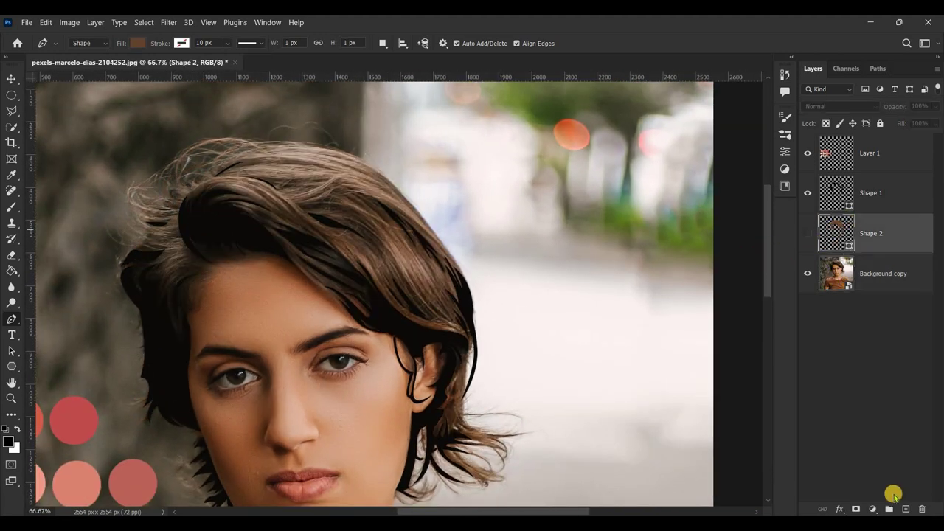
left_click(903, 509)
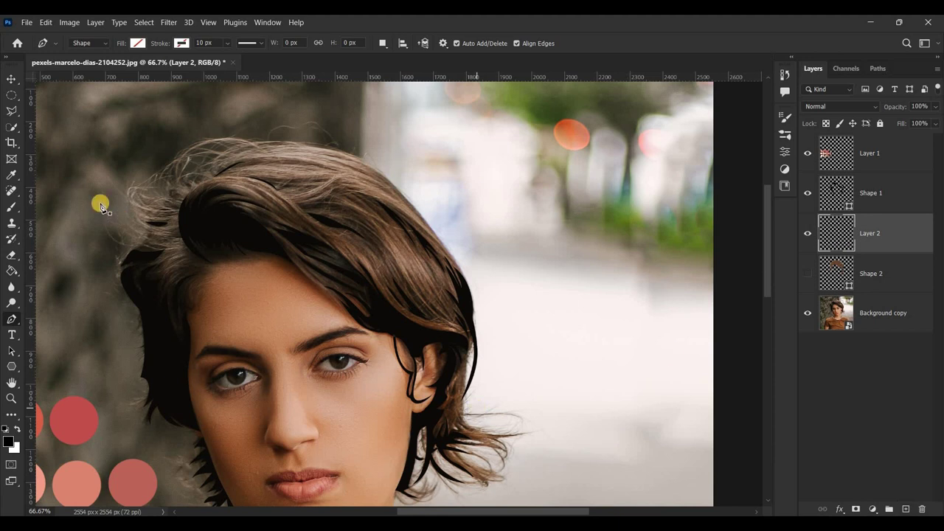
Briefly show the hair shape for comparison and zoom in on the left temple.
scroll(101, 206, "up", 1)
left_click(811, 275)
scroll(259, 158, "up", 2)
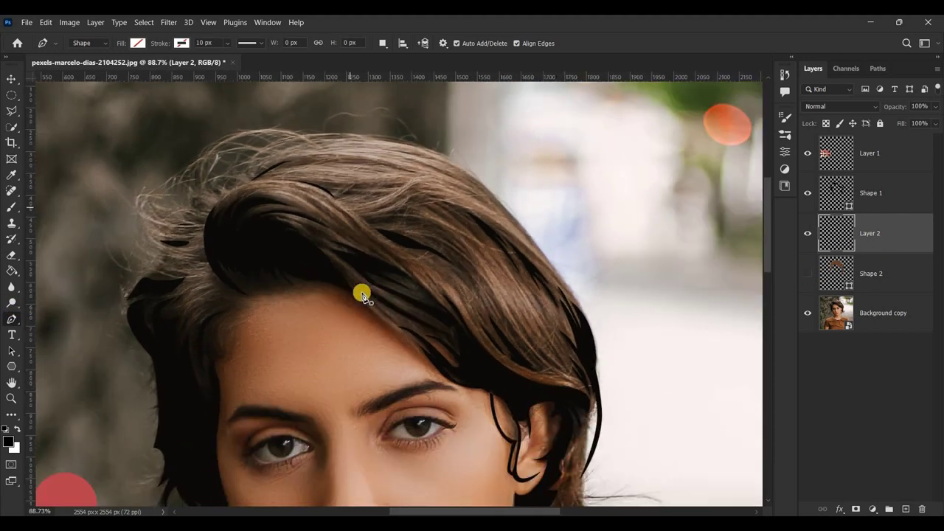
scroll(361, 295, "down", 2)
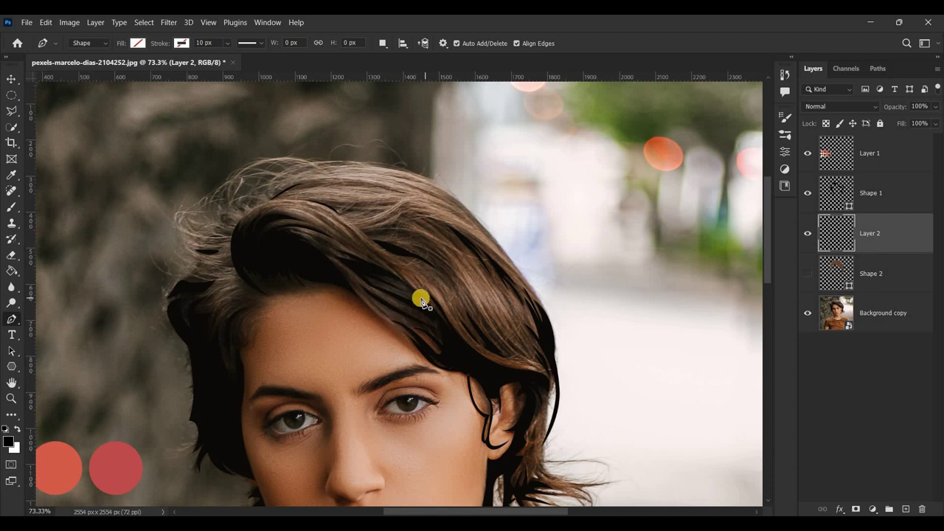
scroll(204, 247, "up", 1)
scroll(205, 247, "up", 2)
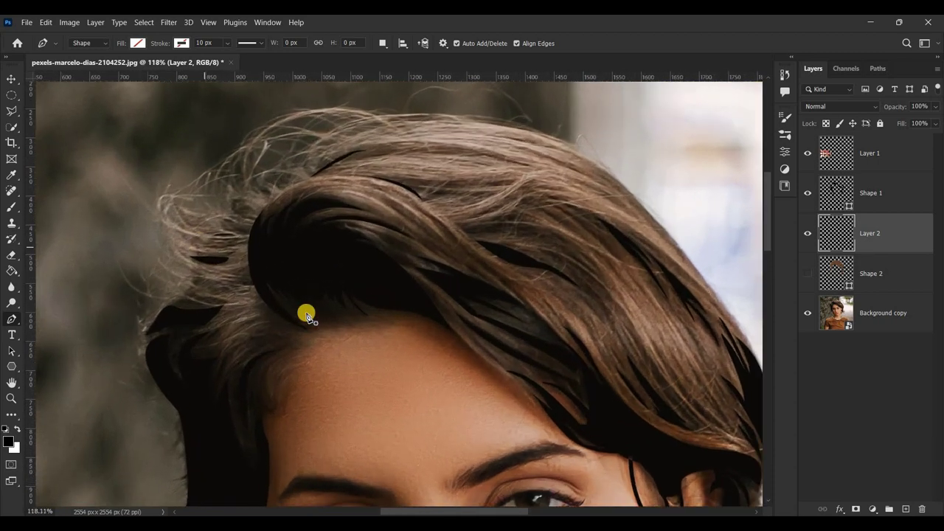
scroll(305, 312, "up", 1)
Begin the first left hair strand with curved segments and a sharp corner anchor.
left_click(293, 345)
left_click_drag(227, 384, 208, 419)
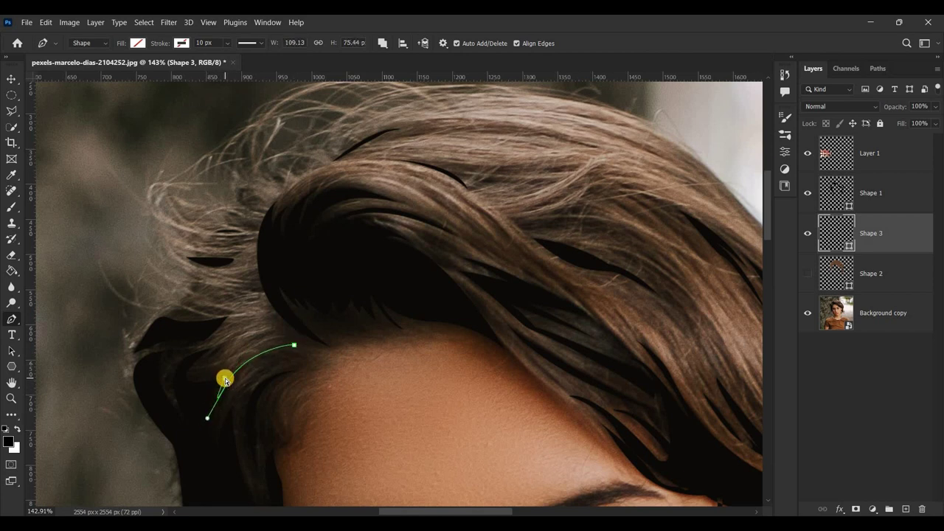
mouse_move(226, 383)
left_mouse_down()
mouse_move(252, 361)
mouse_move(205, 369)
left_mouse_up()
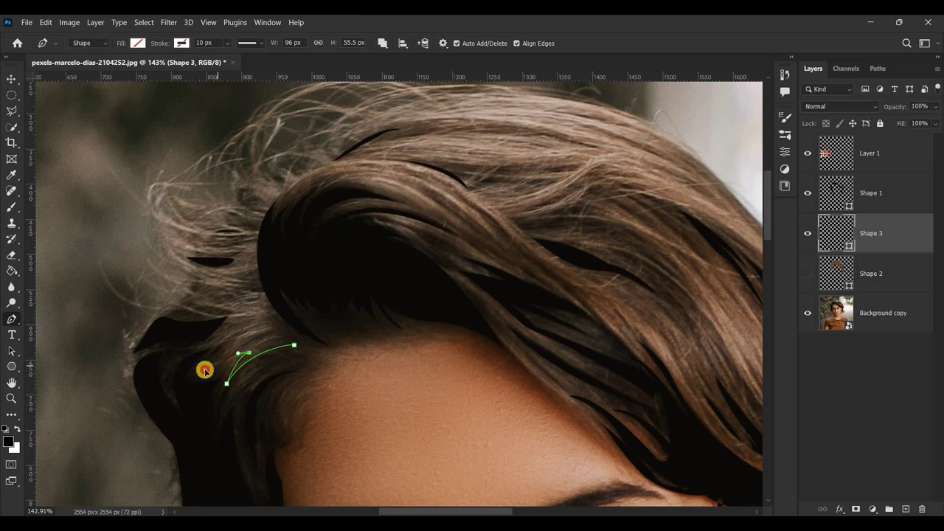
mouse_move(262, 345)
left_mouse_down()
mouse_move(289, 333)
mouse_move(263, 352)
mouse_move(295, 342)
mouse_move(272, 336)
mouse_move(228, 359)
mouse_move(238, 353)
left_mouse_up()
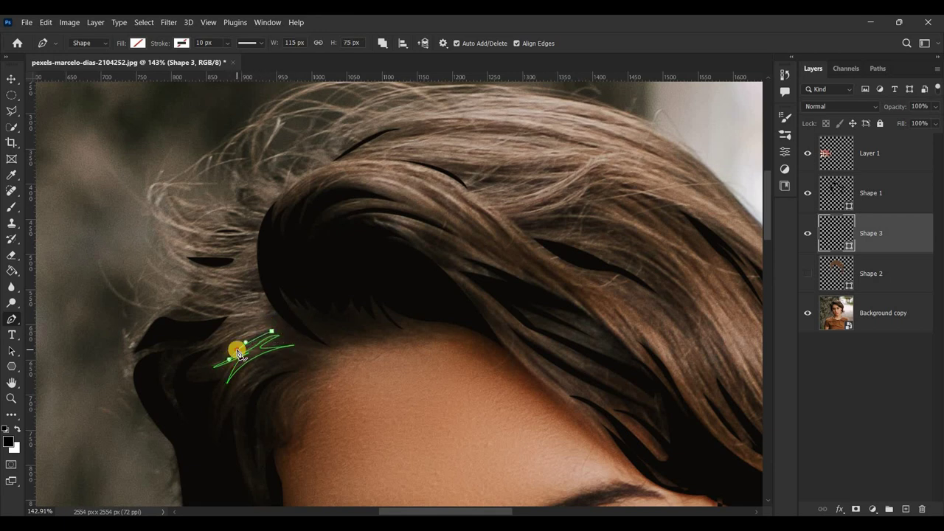
left_click(244, 340)
mouse_move(213, 352)
left_mouse_down()
mouse_move(242, 323)
mouse_move(200, 312)
mouse_move(256, 310)
mouse_move(231, 310)
mouse_move(160, 272)
left_mouse_up()
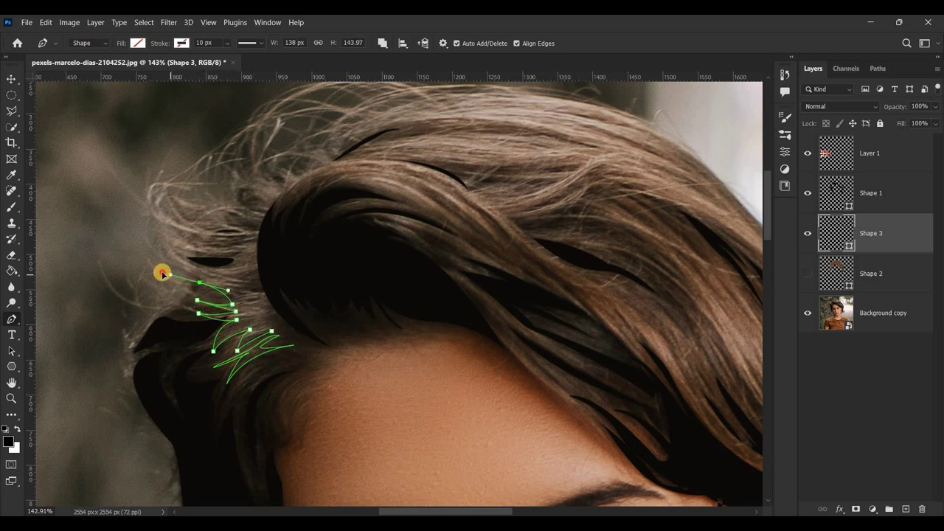
left_click(200, 283)
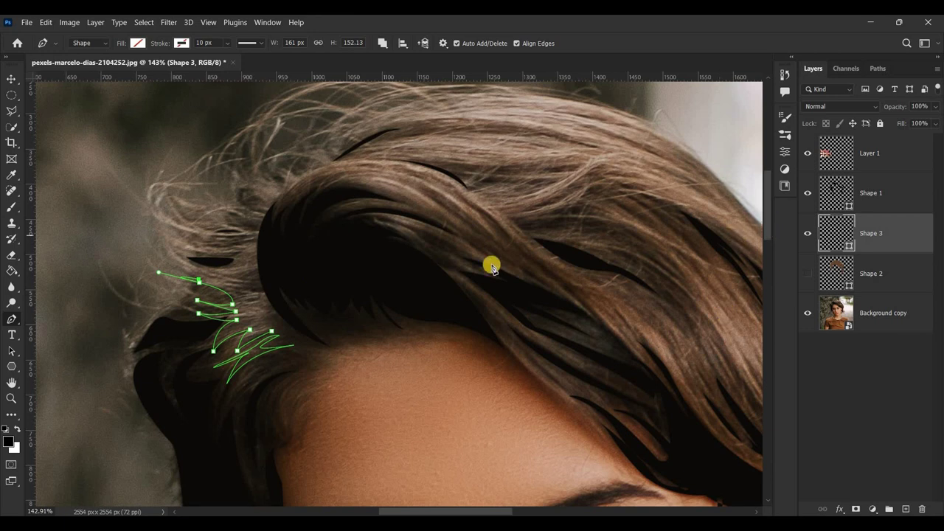
scroll(492, 267, "up", 2)
left_click(199, 327)
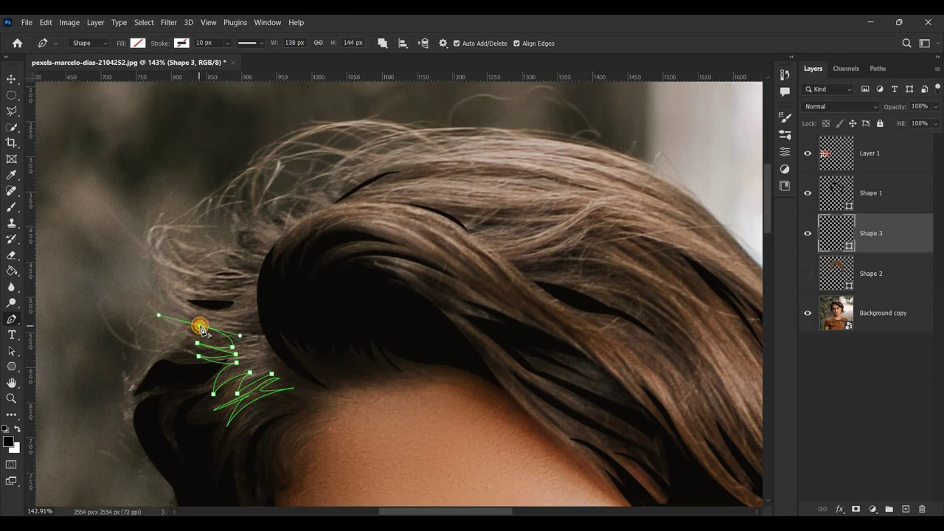
Extend the strand up into a pointed wispy tip, curve it back down, and finish the path.
left_click_drag(182, 231, 269, 183)
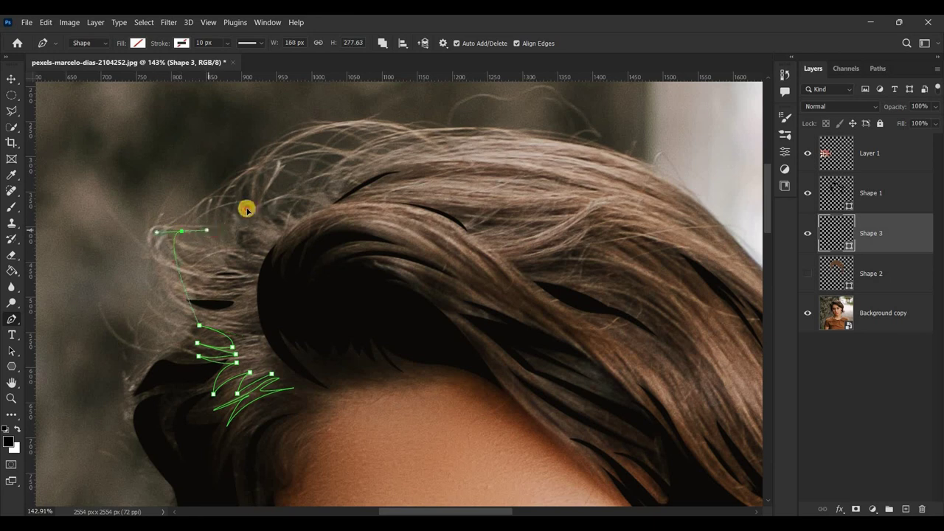
left_click(184, 234)
left_click_drag(187, 308, 269, 342)
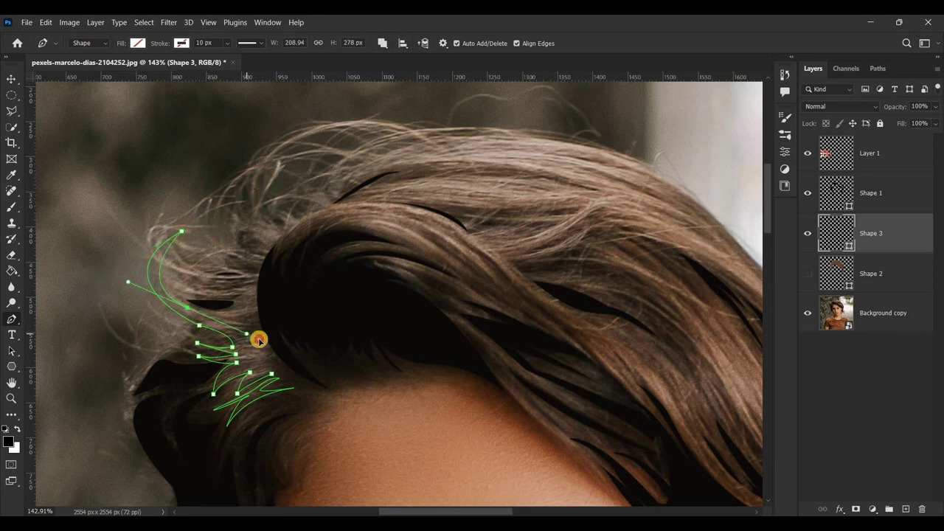
left_click_drag(187, 312, 190, 316)
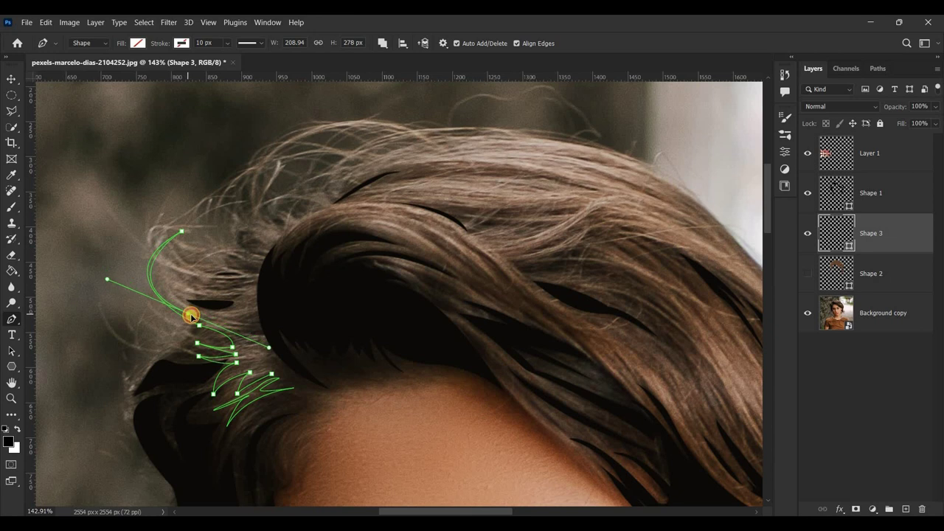
left_click_drag(108, 277, 104, 272)
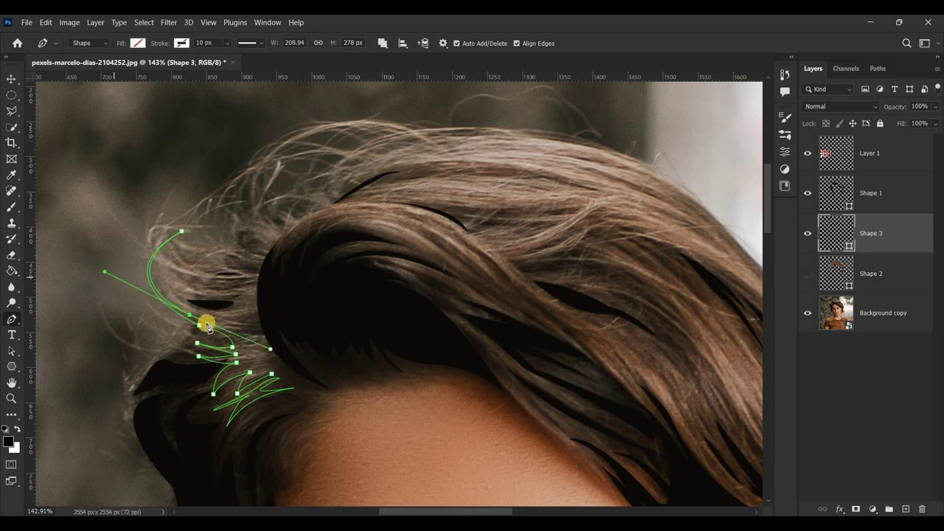
left_click(167, 288)
mouse_move(170, 296)
left_mouse_down()
mouse_move(265, 322)
mouse_move(232, 316)
mouse_move(227, 328)
mouse_move(217, 320)
mouse_move(264, 336)
mouse_move(233, 341)
mouse_move(280, 338)
mouse_move(273, 361)
left_mouse_up()
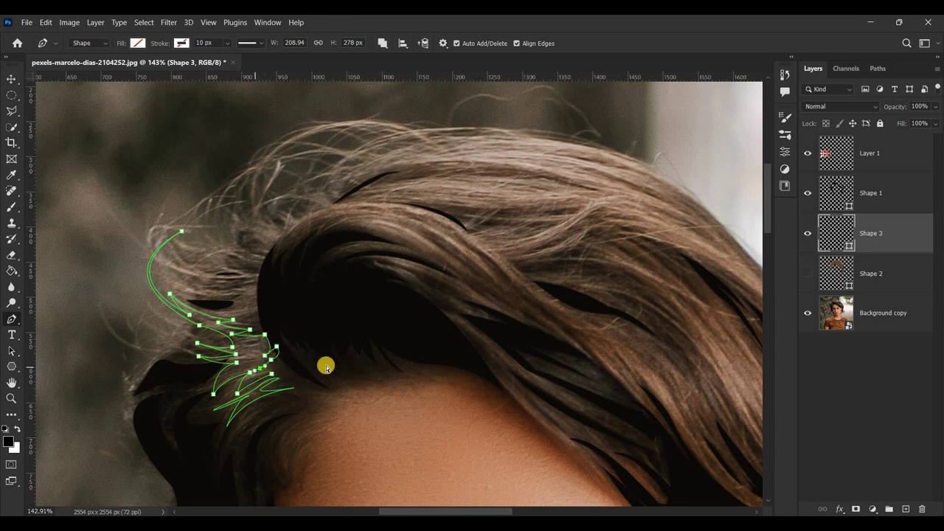
left_click_drag(245, 376, 256, 372)
left_click(271, 376)
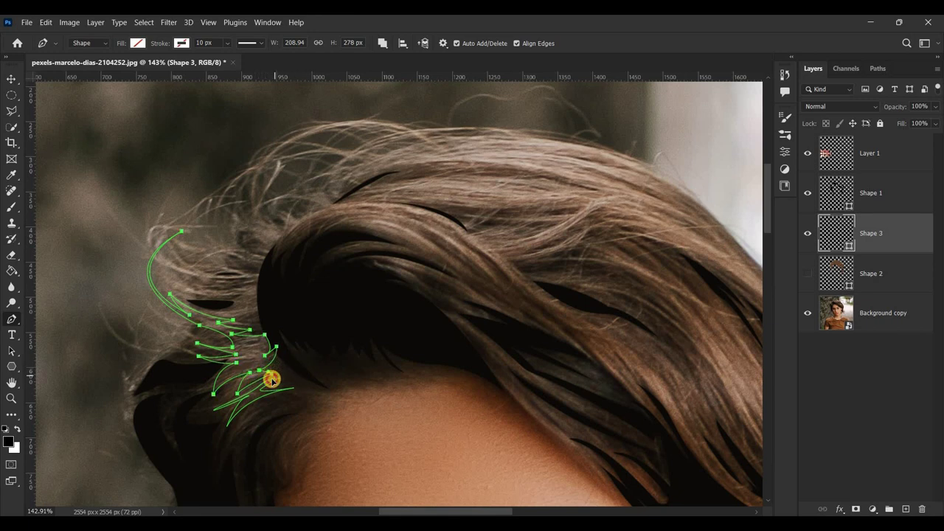
Draw a new strand curving from the dark hair out around the left wisp.
scroll(238, 303, "up", 3)
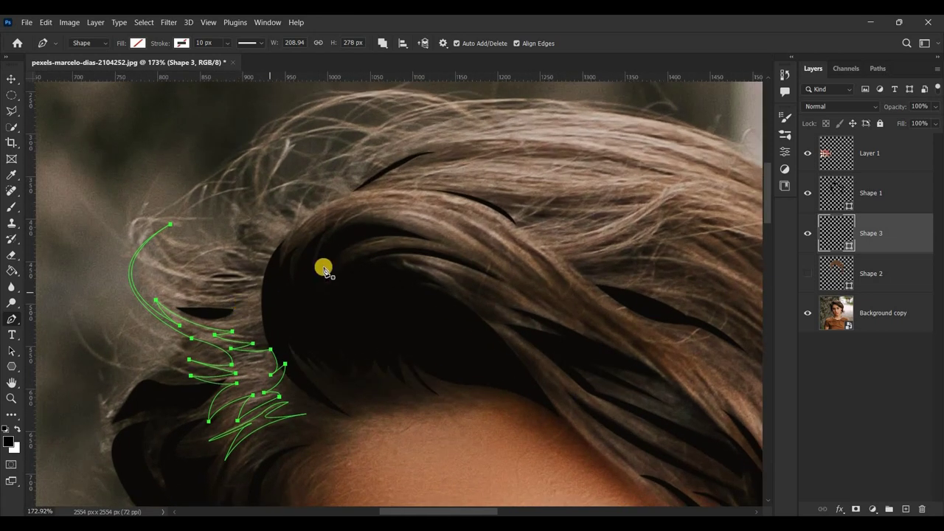
left_click(266, 274)
left_click_drag(174, 231, 280, 246)
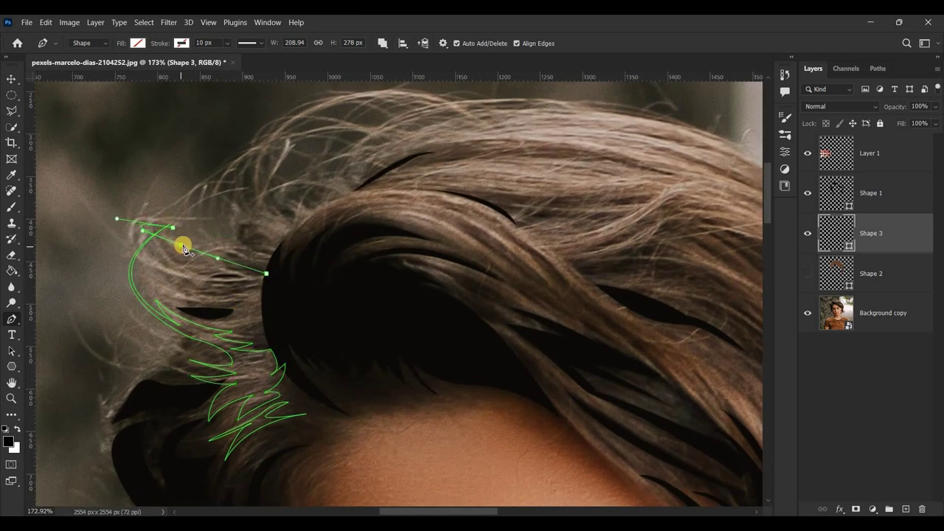
left_click(159, 264)
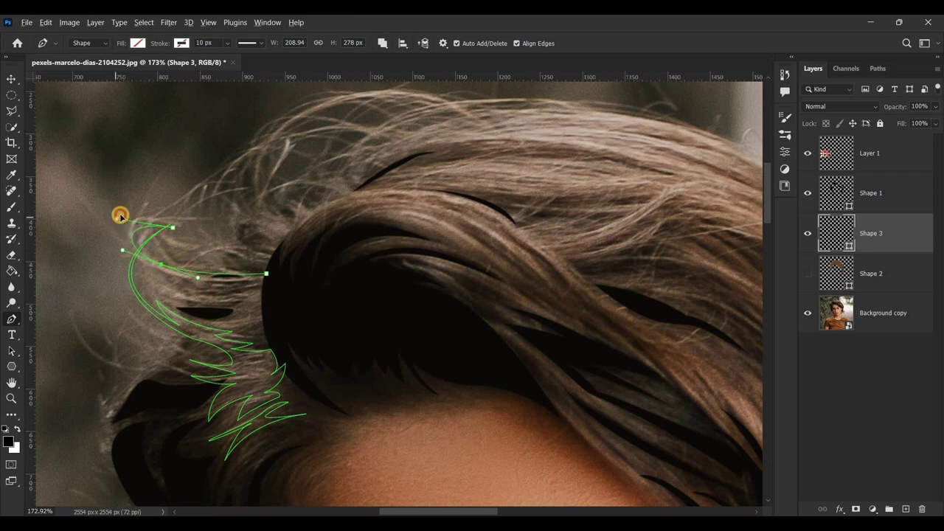
left_click_drag(156, 268, 230, 324)
left_click_drag(150, 267, 94, 200)
left_click_drag(147, 264, 98, 205)
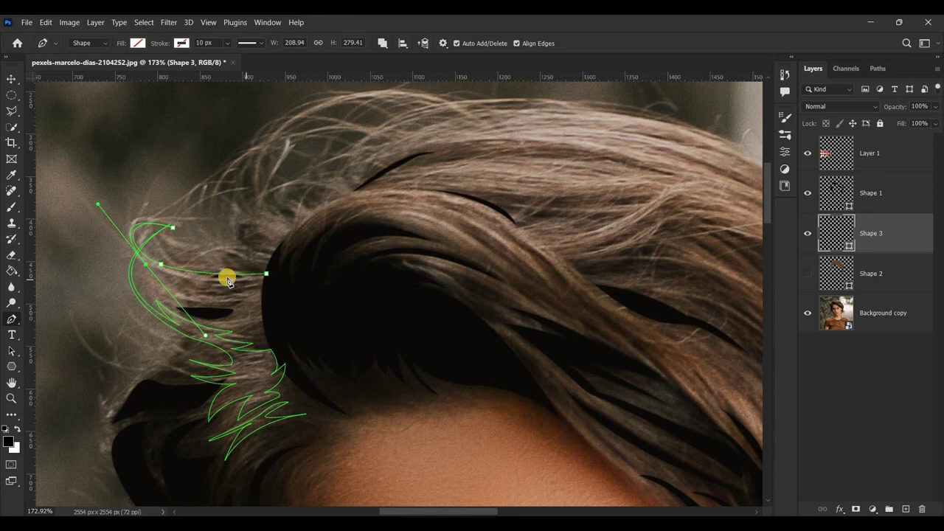
Undo a misplaced point, add curved points ending in a pointed tip, then zoom out and pan.
left_click_drag(208, 281, 207, 316)
key("ctrl+z")
left_click_drag(230, 277, 286, 273)
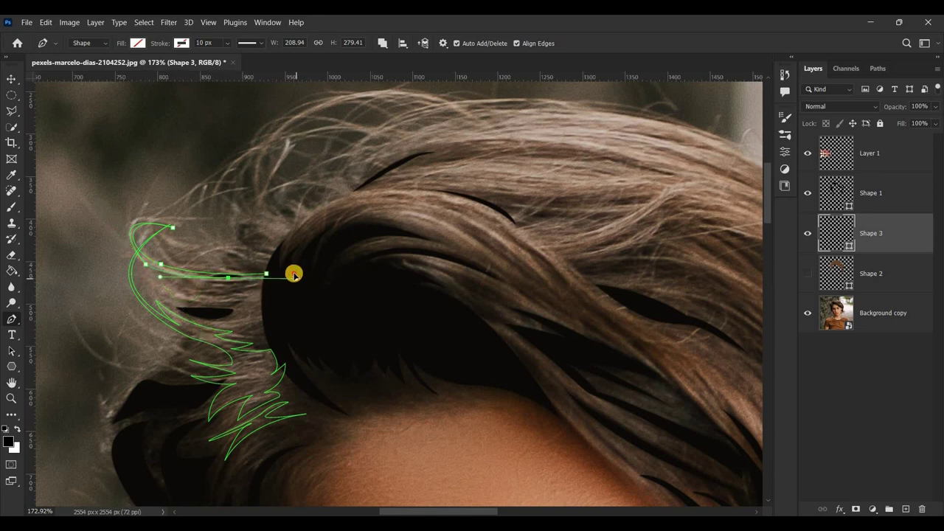
mouse_move(179, 286)
left_mouse_down()
mouse_move(151, 284)
mouse_move(187, 298)
mouse_move(90, 265)
left_mouse_up()
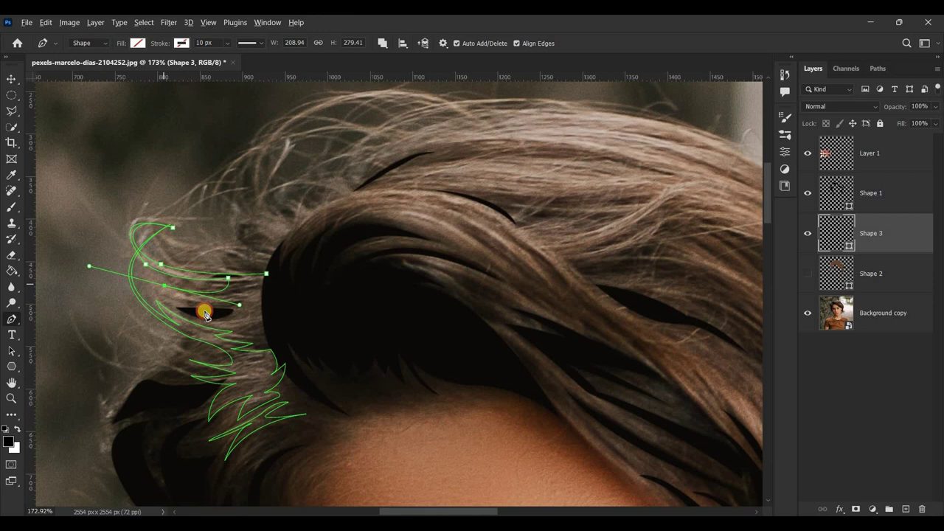
left_click_drag(233, 306, 274, 304)
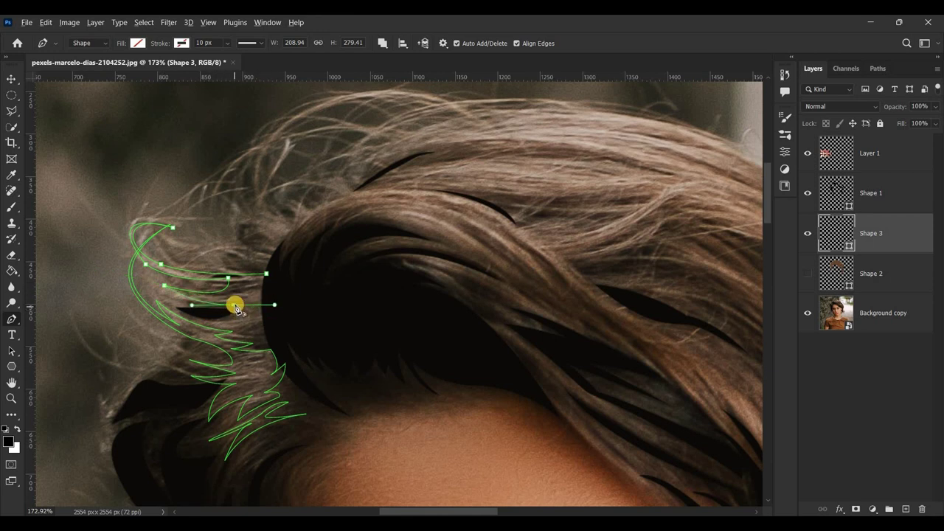
left_click_drag(215, 314, 192, 315)
left_click(214, 316)
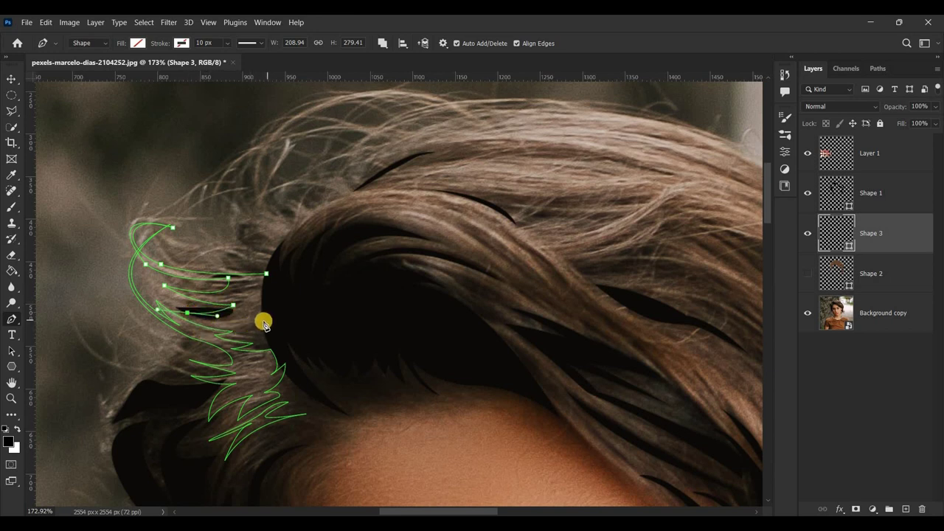
mouse_move(264, 325)
left_mouse_down()
mouse_move(268, 308)
mouse_move(188, 312)
mouse_move(269, 308)
mouse_move(230, 300)
mouse_move(265, 289)
mouse_move(265, 272)
left_mouse_up()
scroll(313, 277, "down", 3)
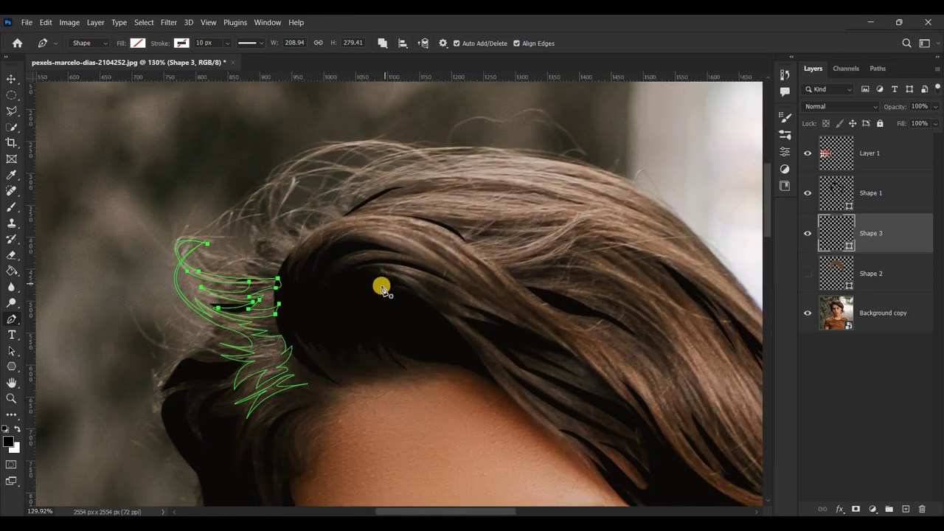
scroll(382, 288, "down", 2)
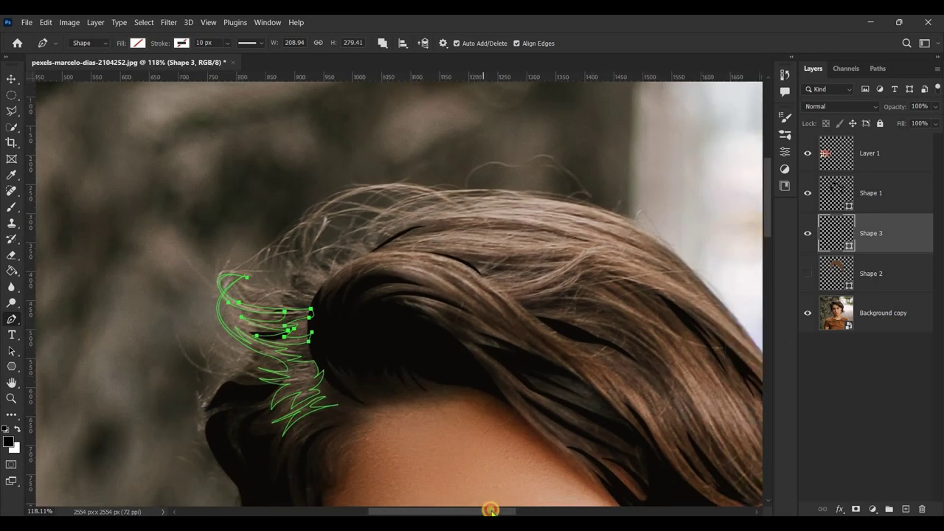
left_click_drag(491, 509, 513, 510)
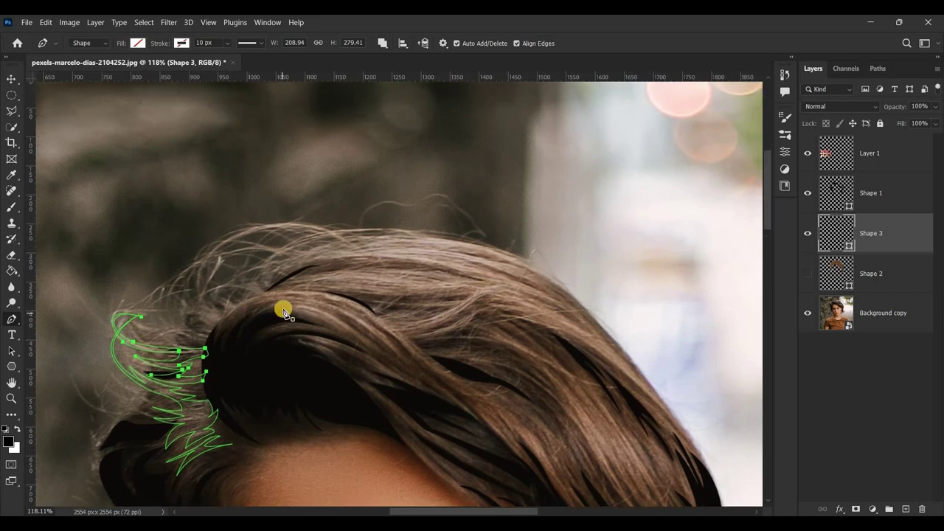
Trace a new crown strand's outer edge with points along the hair flow.
left_click(291, 309)
left_click_drag(346, 330, 414, 372)
left_click_drag(347, 323, 337, 311)
left_click(284, 310)
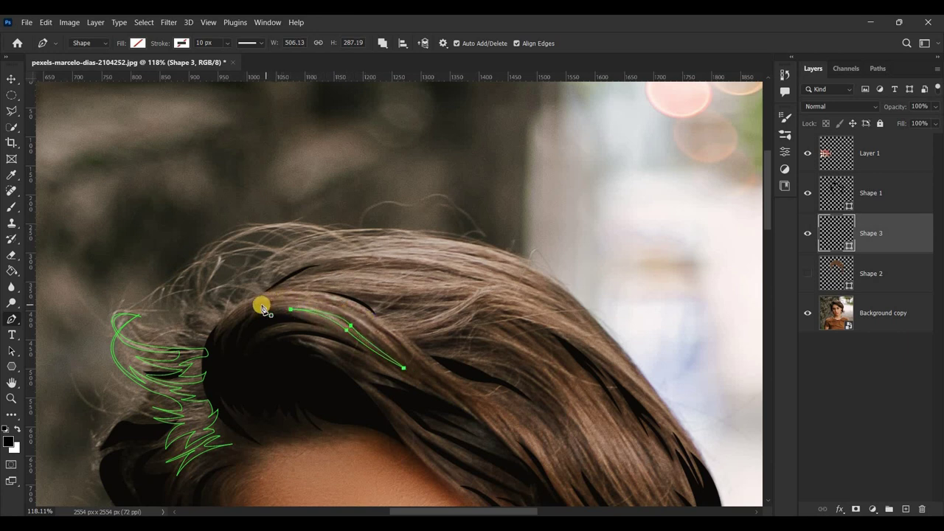
left_click(355, 324)
left_click(398, 353)
left_click(413, 371)
left_click(440, 392)
Remove the stray end point and close the strand with a tapered return edge.
key("ctrl+z")
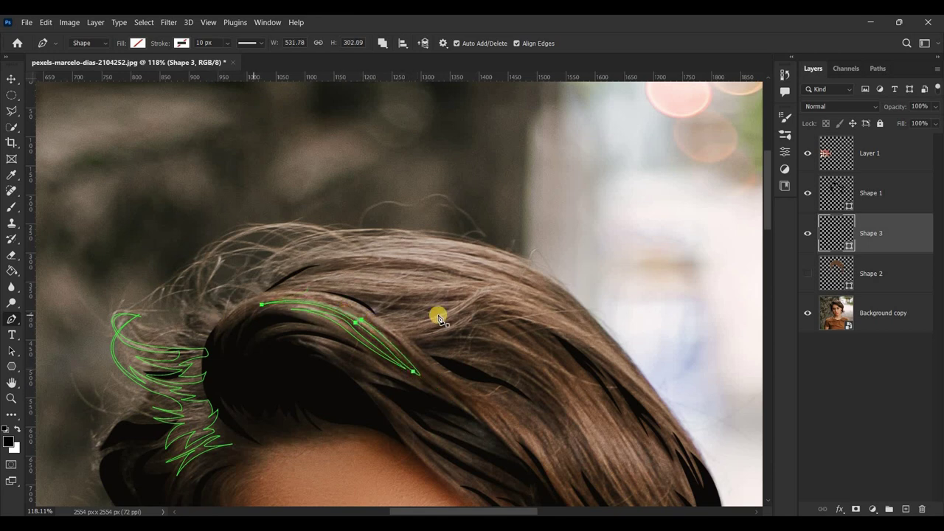
scroll(438, 319, "up", 2)
mouse_move(392, 352)
left_mouse_down()
mouse_move(459, 424)
mouse_move(530, 421)
left_mouse_up()
left_click_drag(410, 351, 369, 314)
left_click(242, 294)
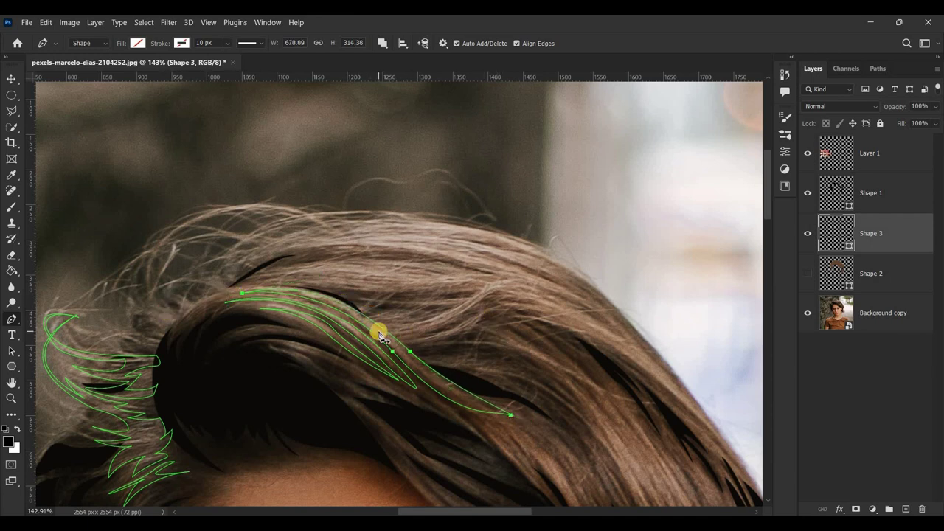
Draw another curved, pointed strand further along the top of the head.
left_click(506, 291)
mouse_move(458, 322)
left_mouse_down()
mouse_move(429, 346)
mouse_move(423, 338)
left_mouse_up()
left_click(422, 337, "alt")
mouse_move(489, 311)
left_mouse_down()
mouse_move(479, 318)
mouse_move(525, 302)
left_mouse_up()
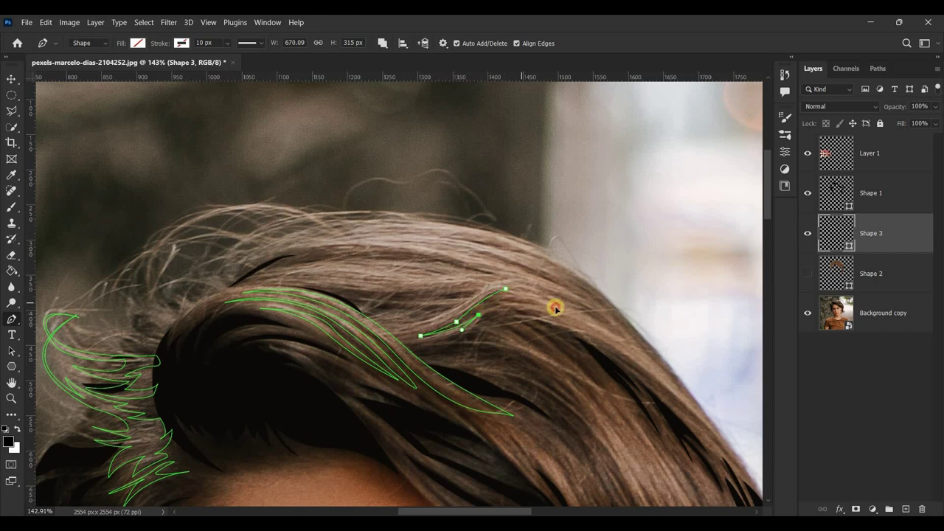
left_click_drag(466, 336, 457, 344)
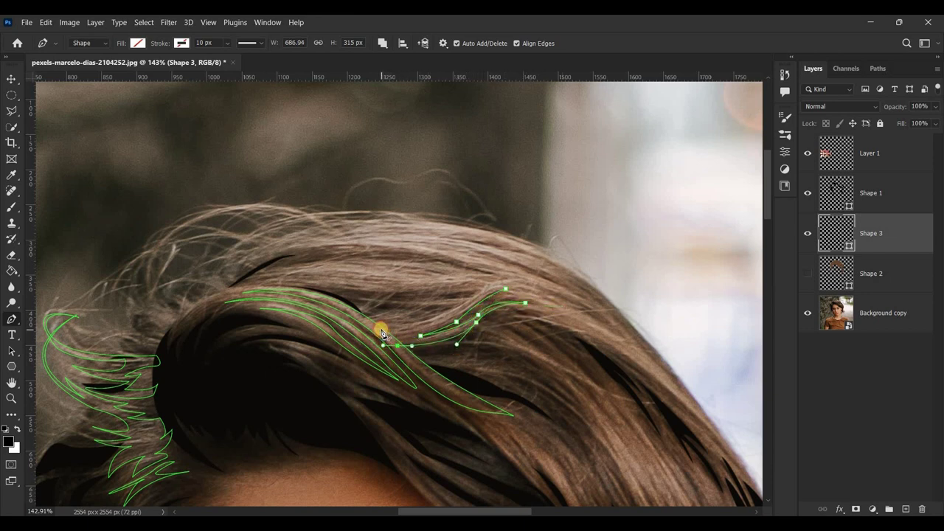
left_click_drag(453, 307, 498, 284)
left_click_drag(459, 309, 509, 292)
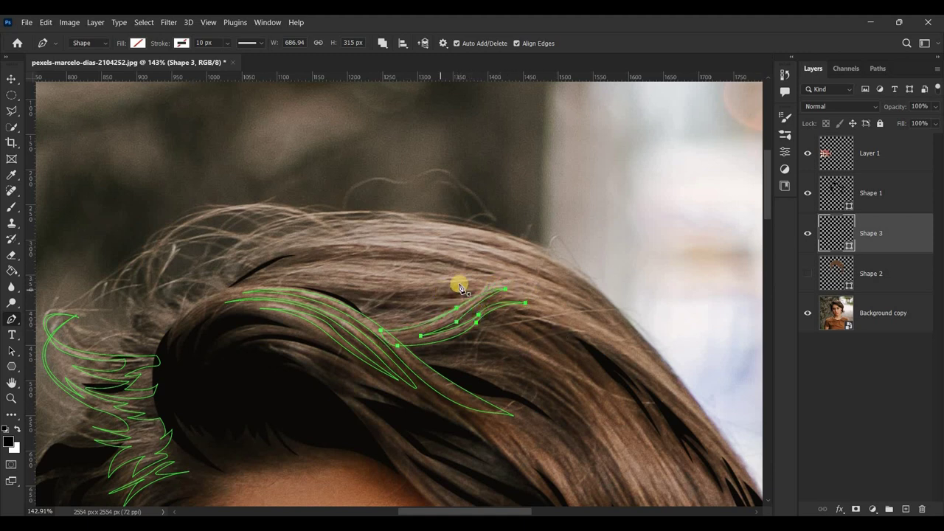
scroll(583, 319, "down", 2)
scroll(590, 318, "up", 2)
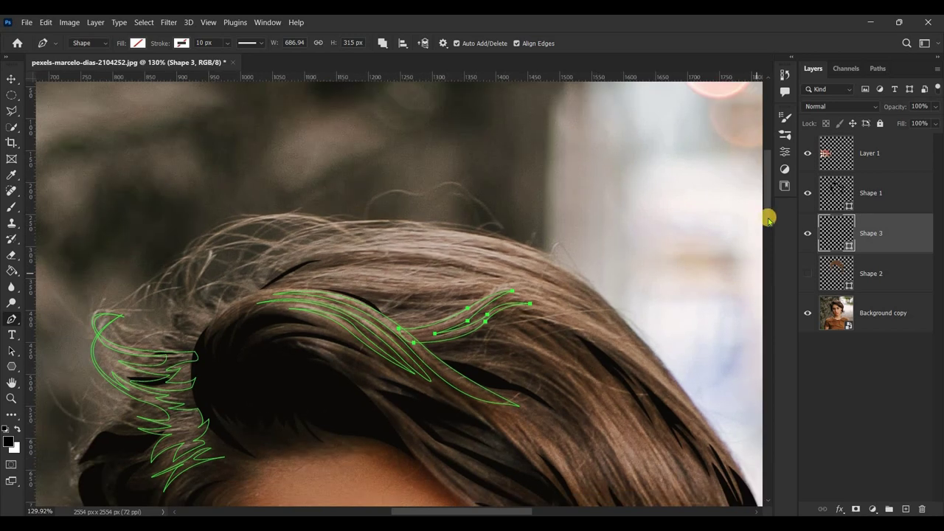
Trace a long crown strand running down the back of the hair.
left_click(311, 313)
left_click(378, 312)
left_click_drag(312, 324, 324, 323)
left_click_drag(423, 328, 449, 327)
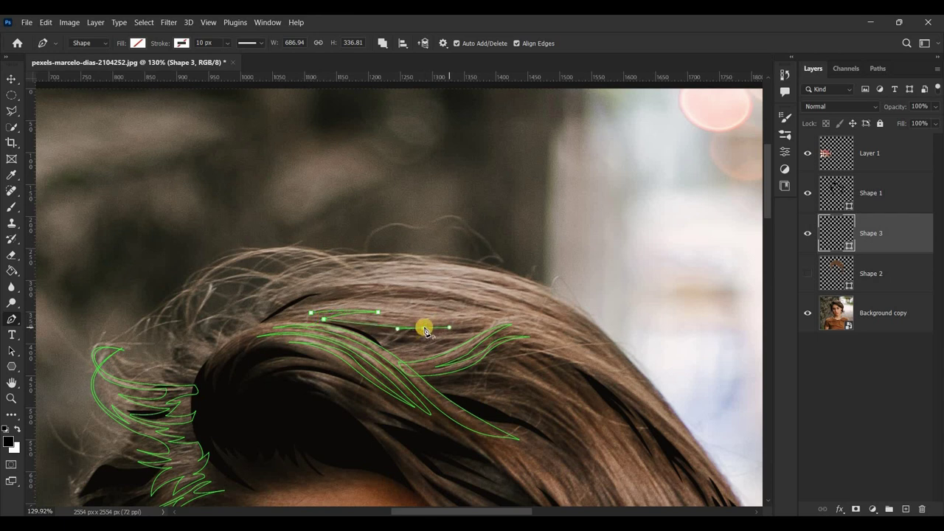
left_click_drag(581, 371, 661, 425)
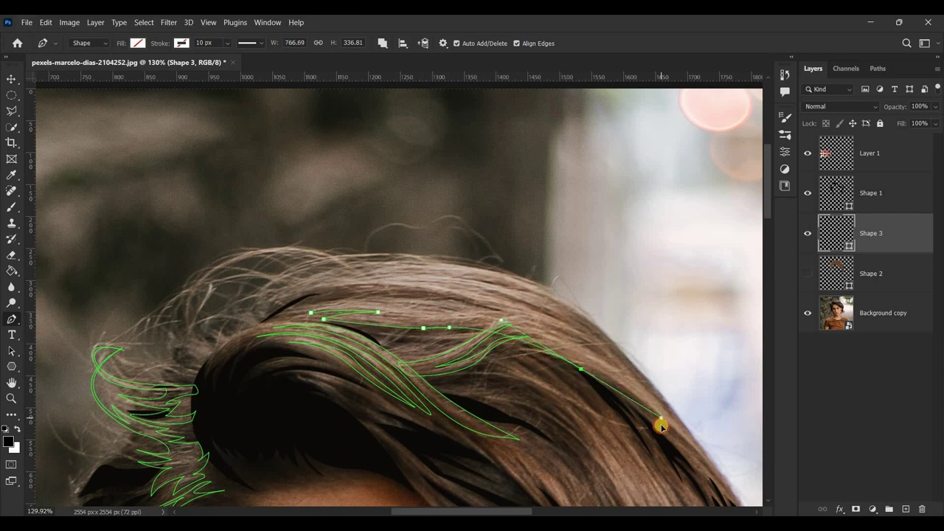
scroll(506, 511, "right", 5)
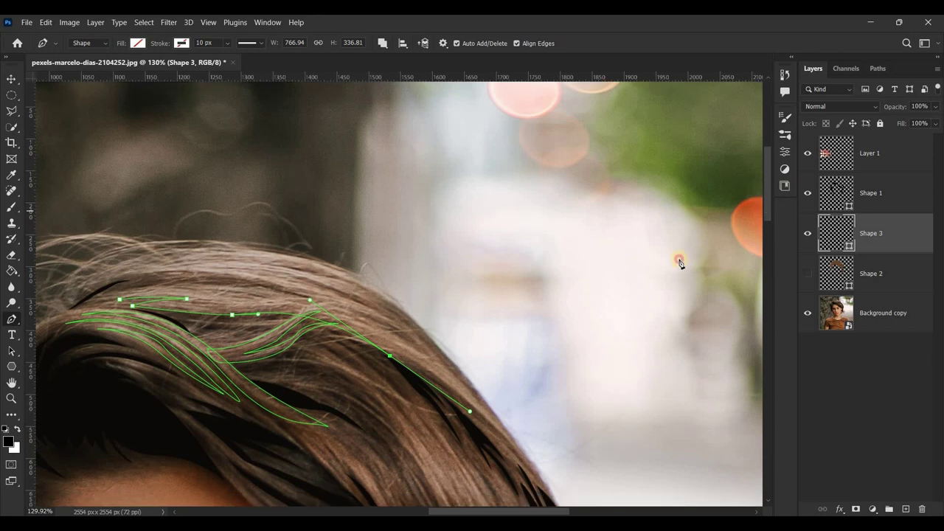
scroll(484, 392, "down", 1)
left_click_drag(499, 391, 543, 427)
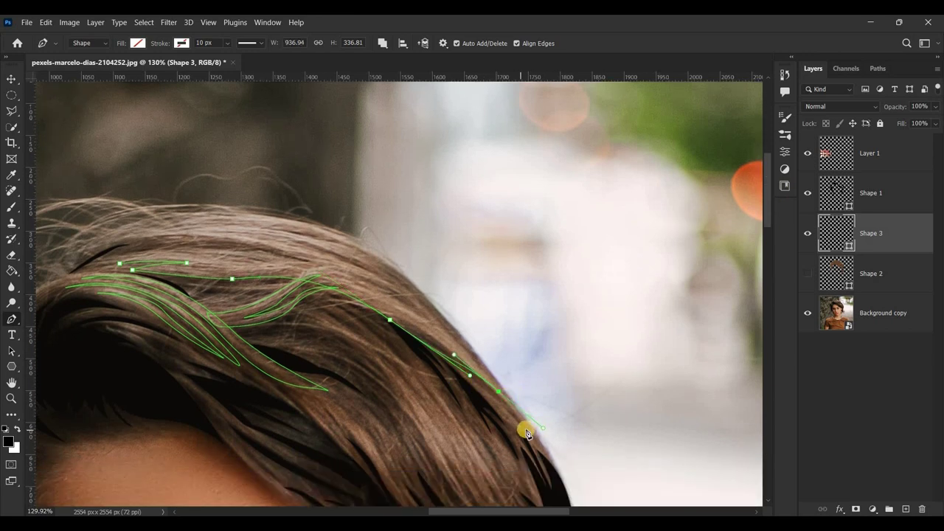
mouse_move(498, 392)
left_mouse_down()
mouse_move(446, 348)
mouse_move(289, 273)
left_mouse_up()
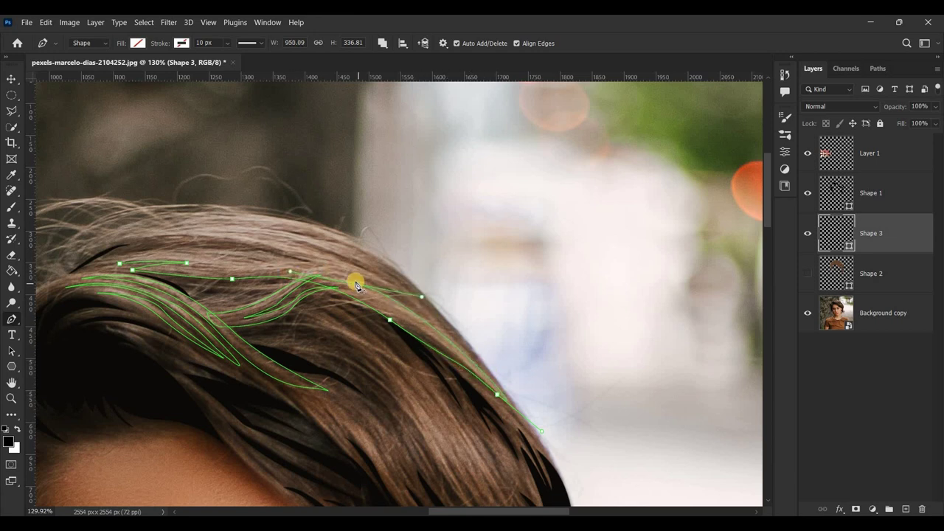
scroll(343, 270, "up", 3)
left_click_drag(413, 306, 431, 316)
Shape that strand's return edge with a lower tip and curves heading back up.
left_click_drag(330, 267, 347, 267)
left_click_drag(501, 377, 546, 457)
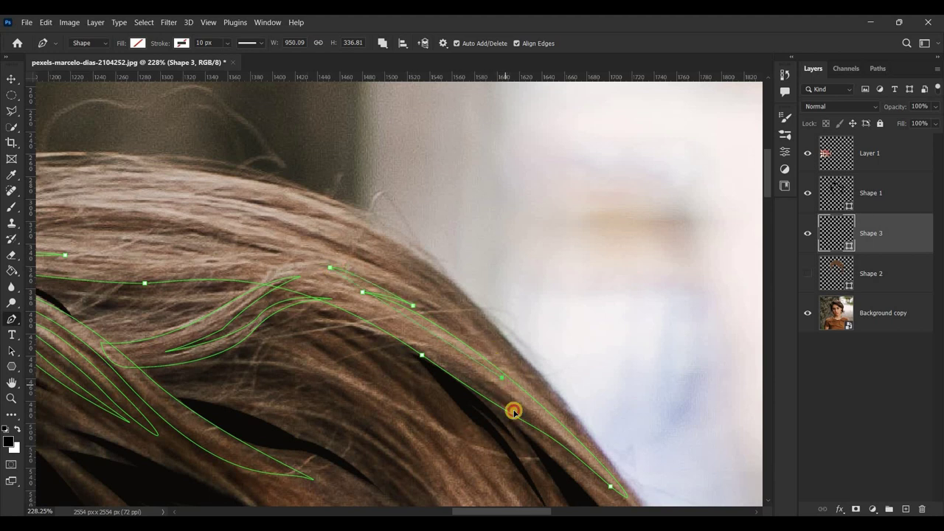
left_click(535, 414)
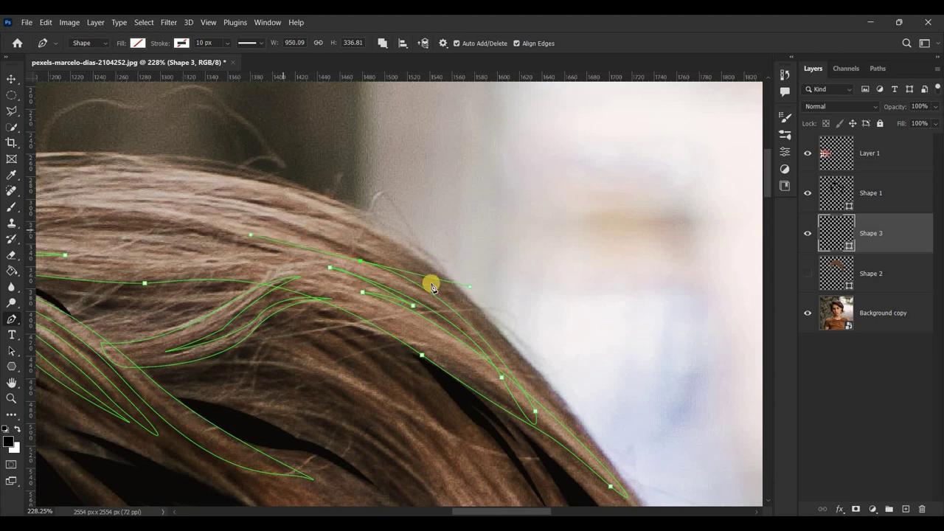
left_click(360, 261, "alt")
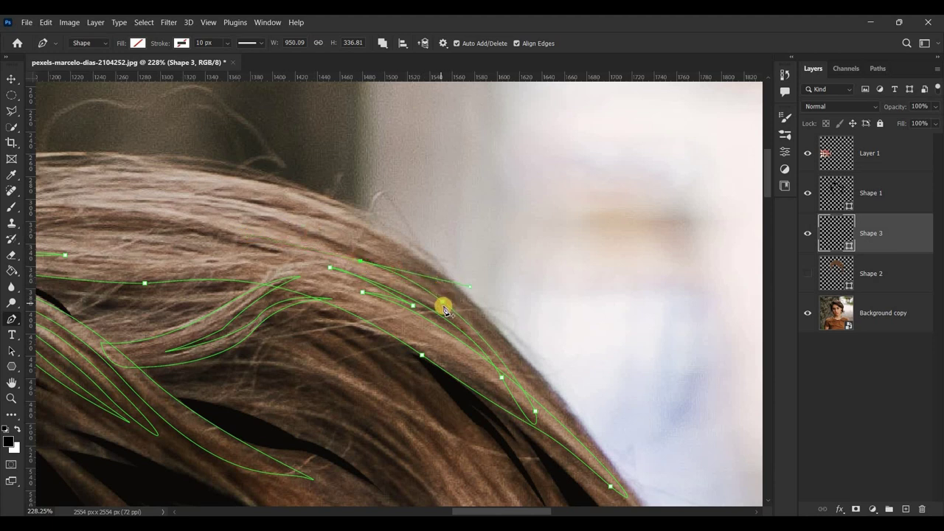
left_click_drag(466, 344, 407, 260)
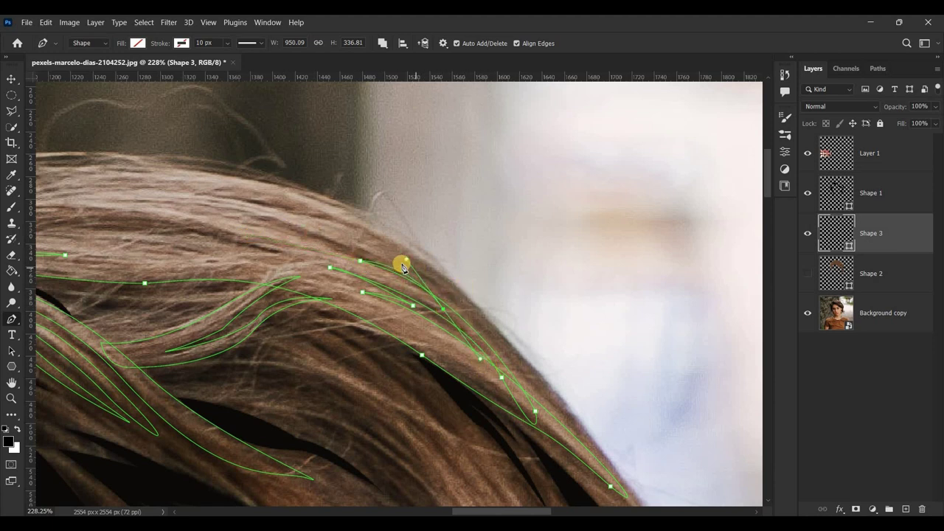
mouse_move(446, 316)
left_mouse_down()
mouse_move(416, 273)
mouse_move(424, 262)
left_mouse_up()
left_click_drag(470, 296, 446, 274)
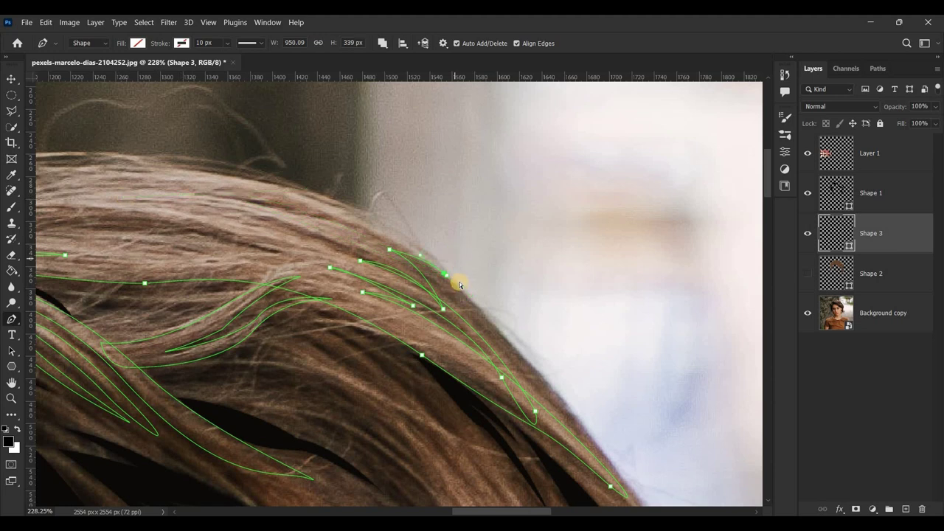
Start another strand stretching right along the top of the hair, then pan the view.
left_click(91, 188)
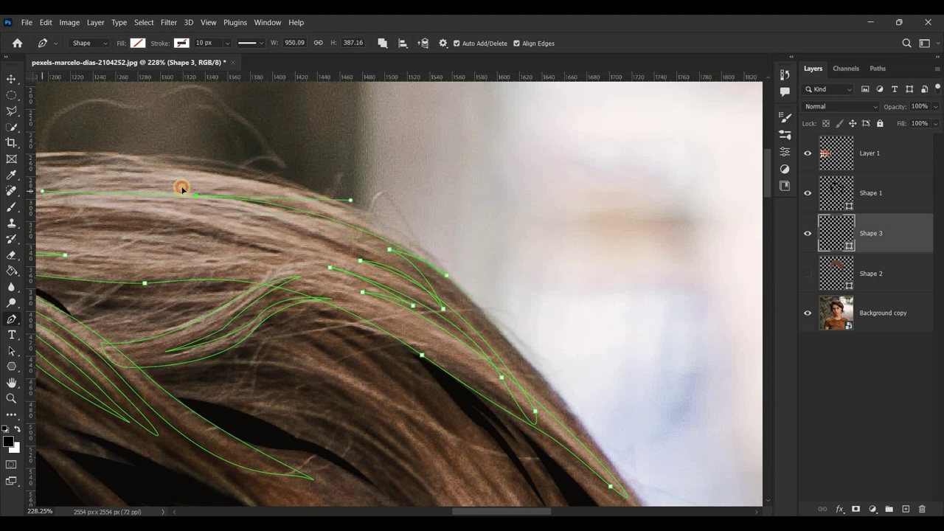
left_click(197, 196)
left_click(323, 205)
left_click_drag(343, 206, 388, 197)
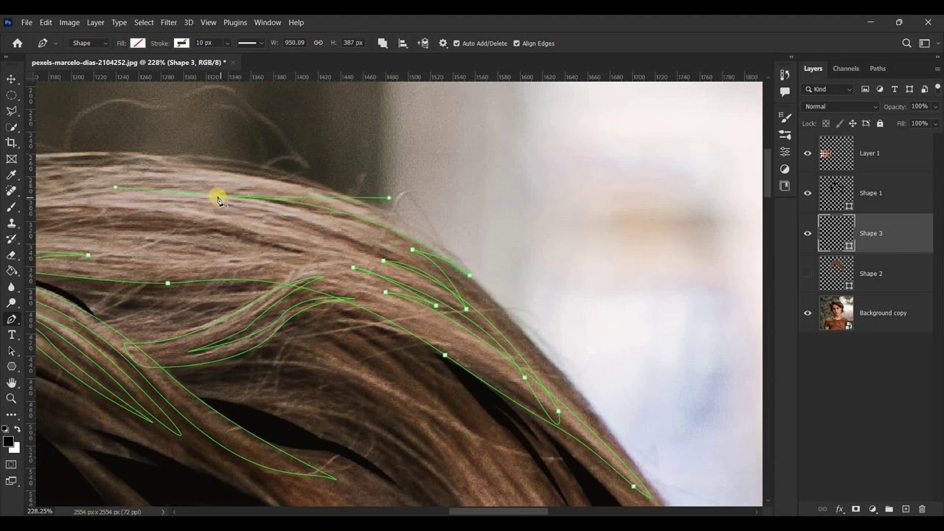
scroll(249, 195, "up", 1)
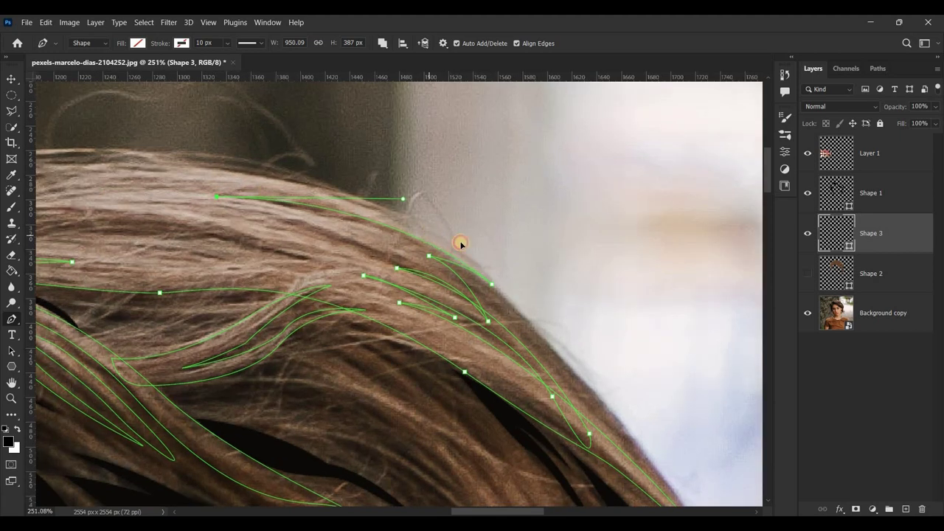
left_click(433, 244)
scroll(320, 368, "down", 3)
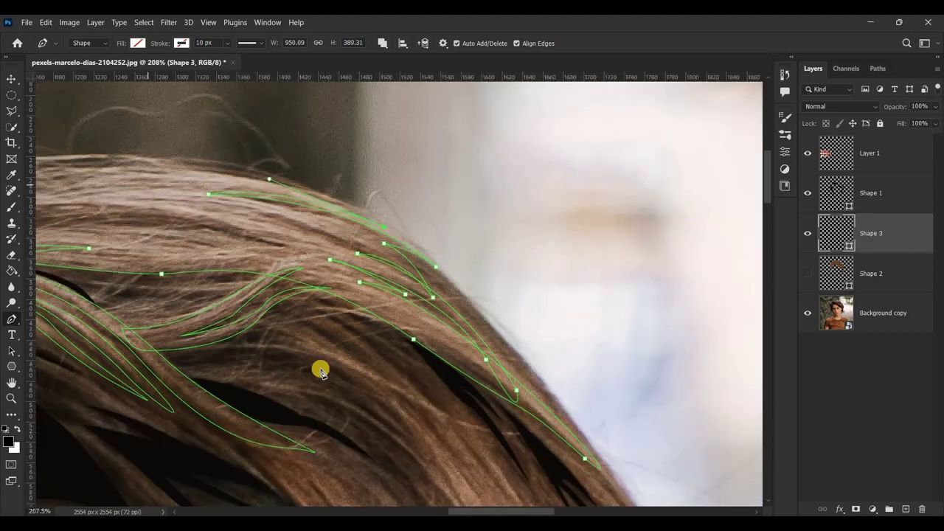
left_click_drag(538, 508, 511, 508)
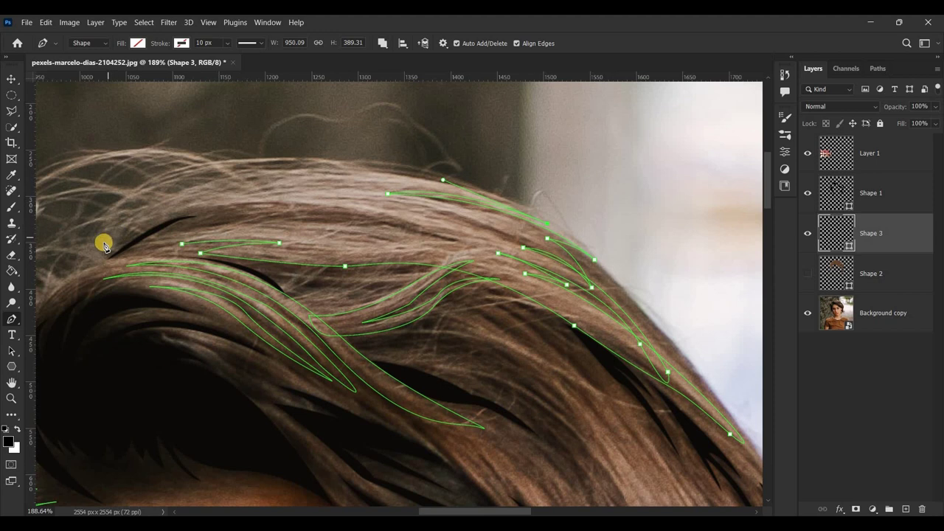
Start a long top strand at the crown and smooth its upper curve.
left_click(83, 246)
left_click_drag(196, 191, 383, 127)
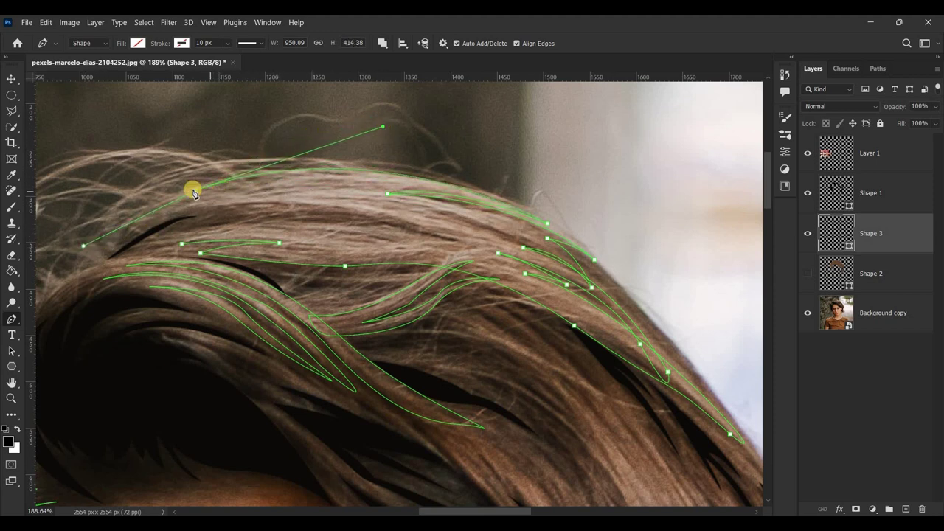
scroll(132, 184, "up", 2)
left_click(417, 172, "alt")
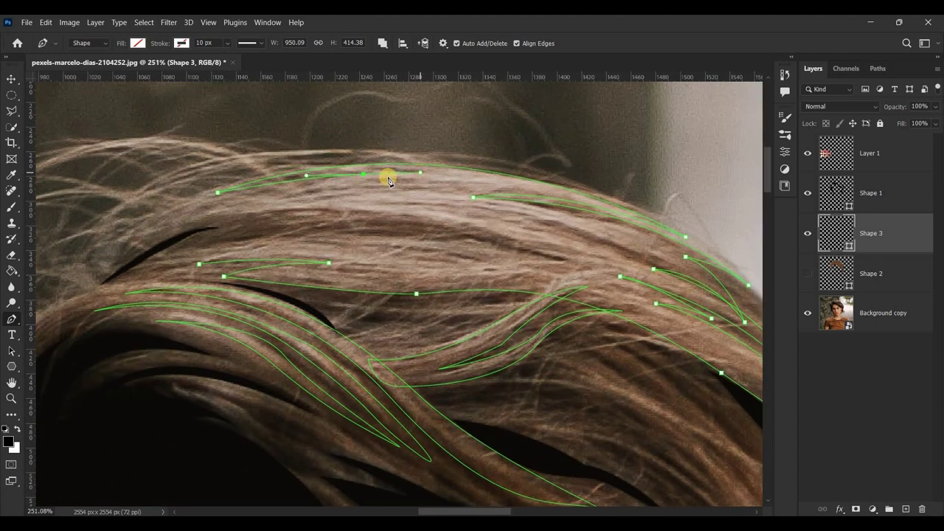
left_click(262, 201, "ctrl")
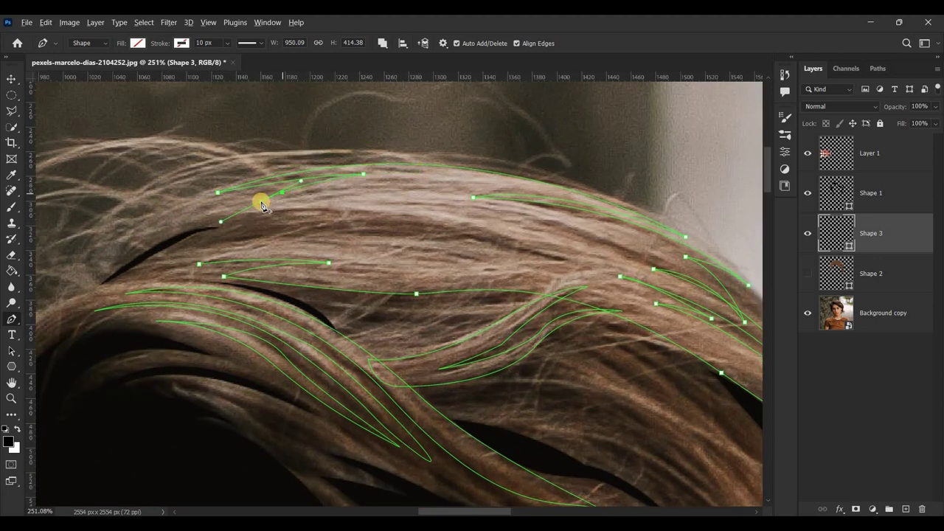
left_click_drag(603, 197, 603, 199)
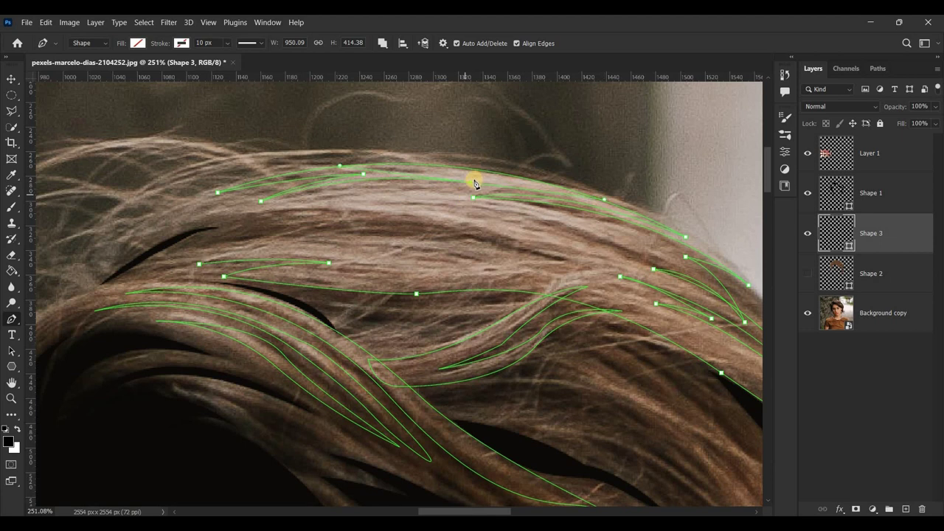
left_click_drag(308, 205, 303, 198)
Bend the strand along the hairline and bring its returning edge back to a left-side tip.
left_click_drag(592, 215, 721, 260)
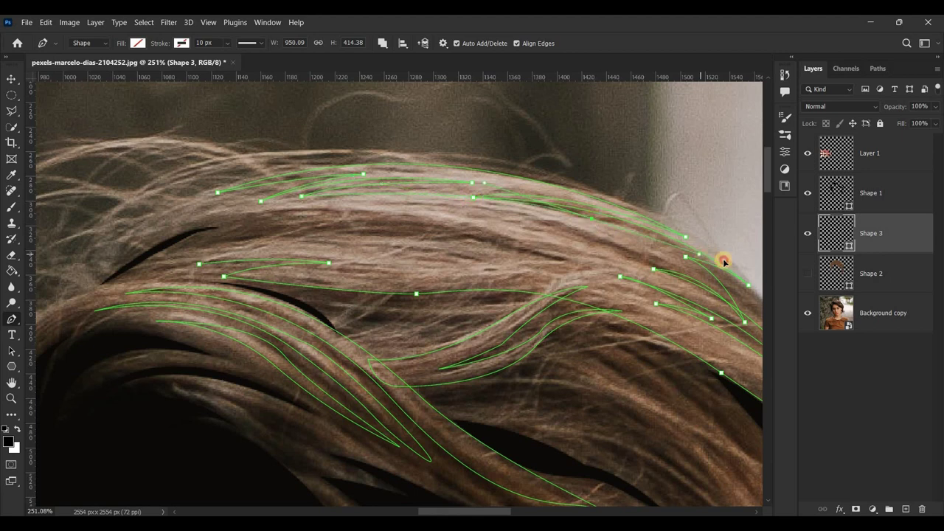
left_click(594, 220)
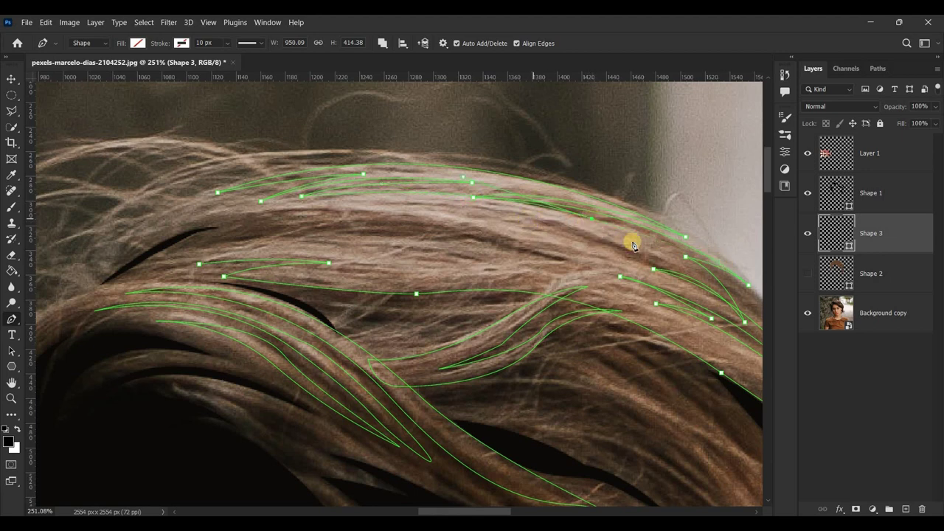
left_click(384, 202)
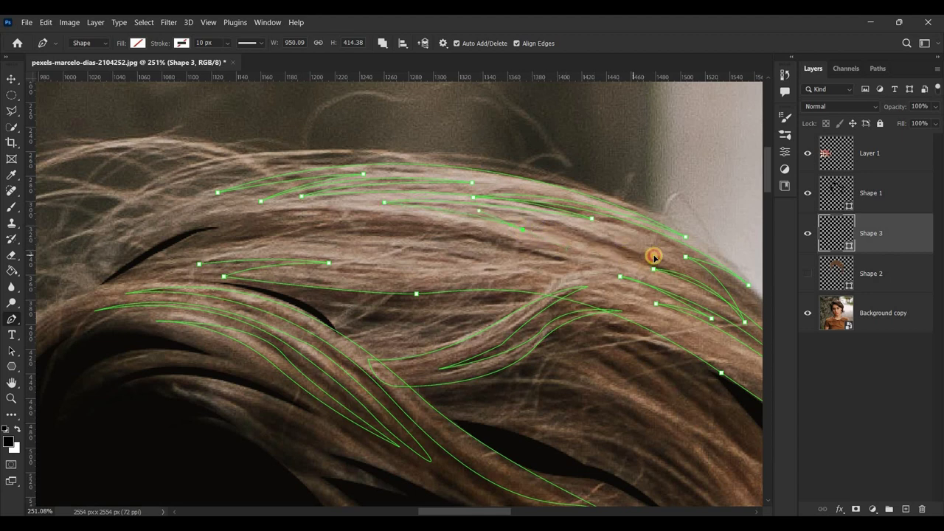
left_click_drag(628, 258, 560, 255)
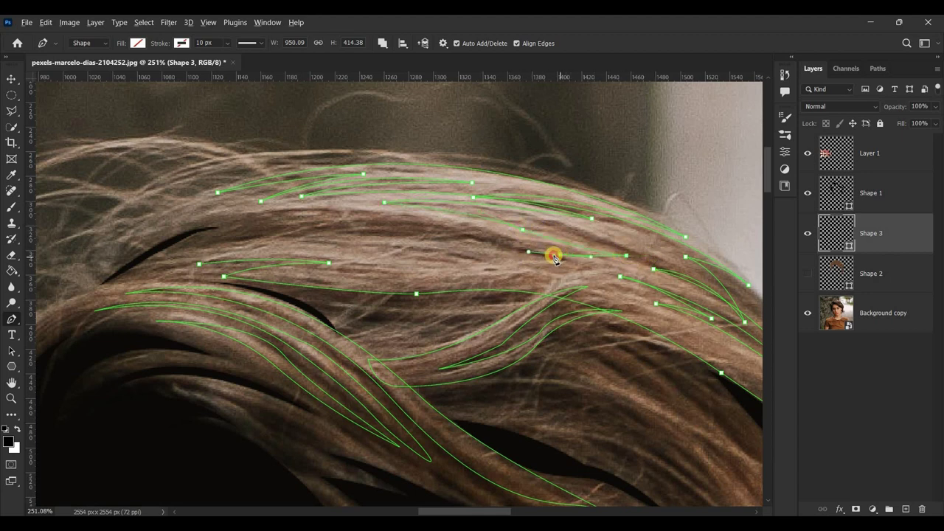
left_click(245, 214)
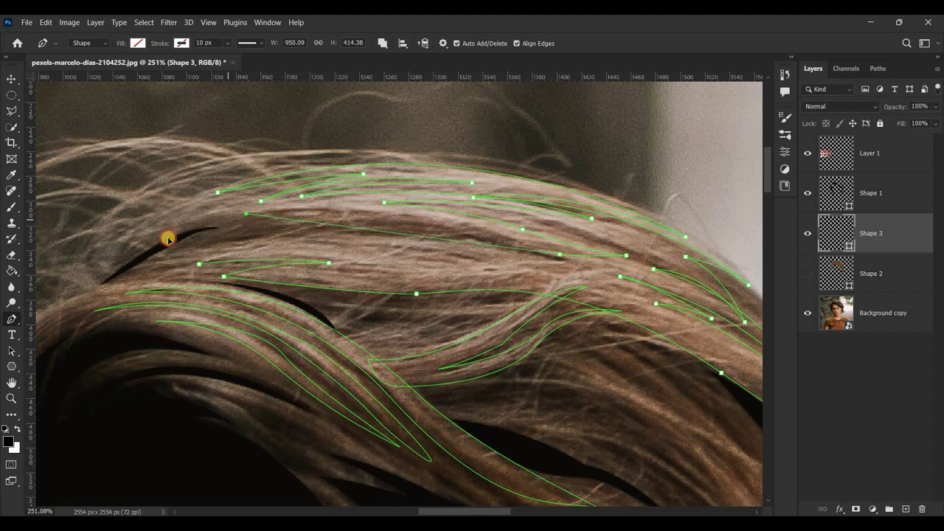
left_click(149, 243)
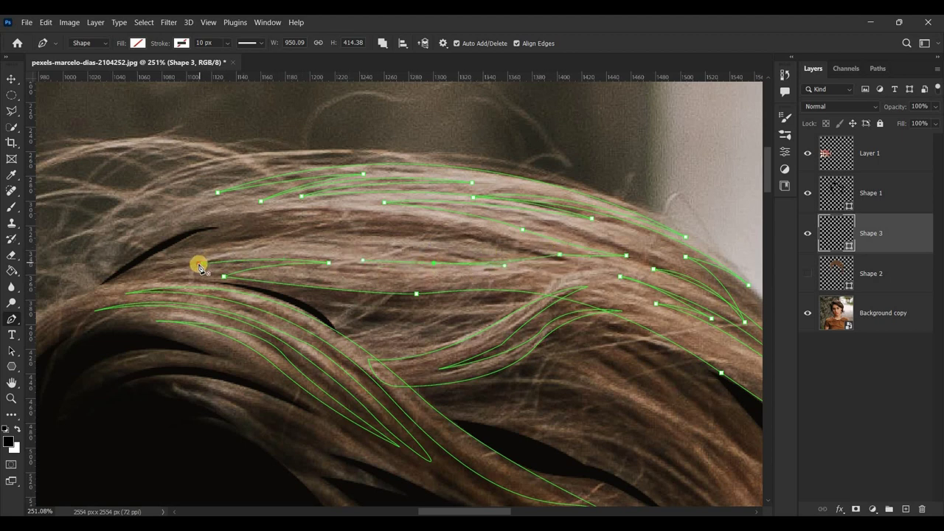
Fill the Shape 3 strands with a beige sampled from the hair.
scroll(527, 421, "down", 5)
scroll(527, 421, "down", 3)
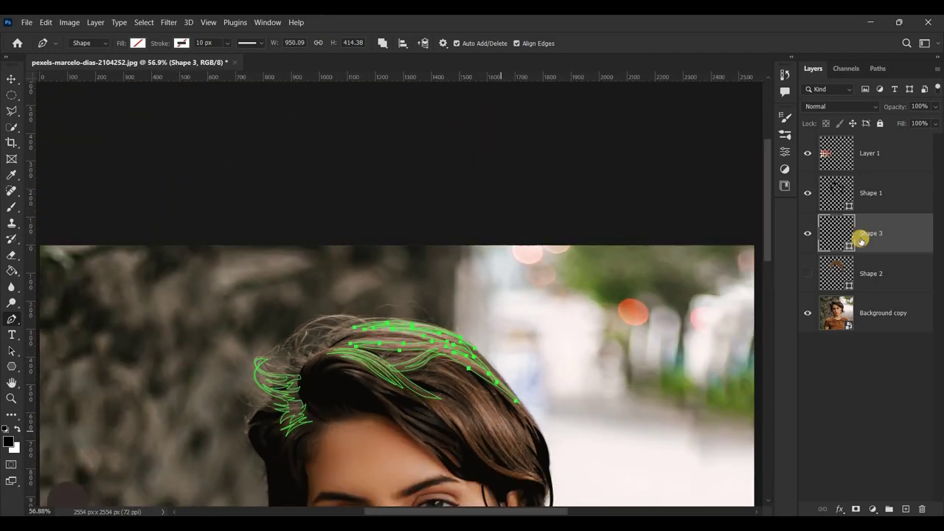
scroll(770, 279, "up", 2)
scroll(388, 185, "up", 5)
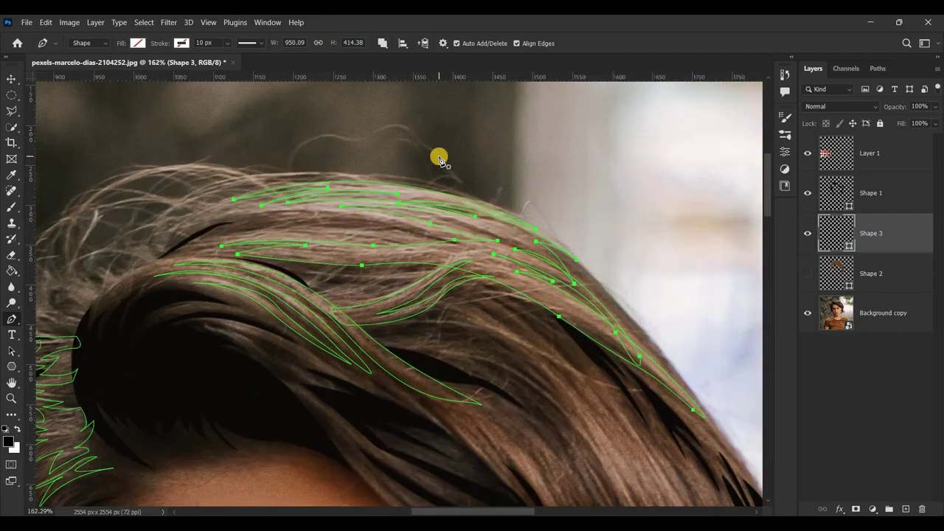
scroll(438, 156, "up", 3)
left_click(137, 42)
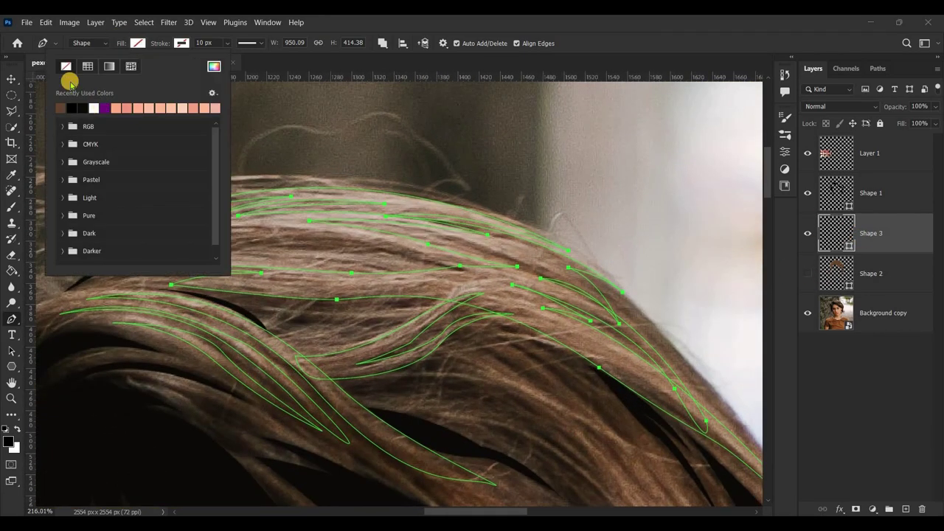
left_click(215, 65)
left_click(620, 250)
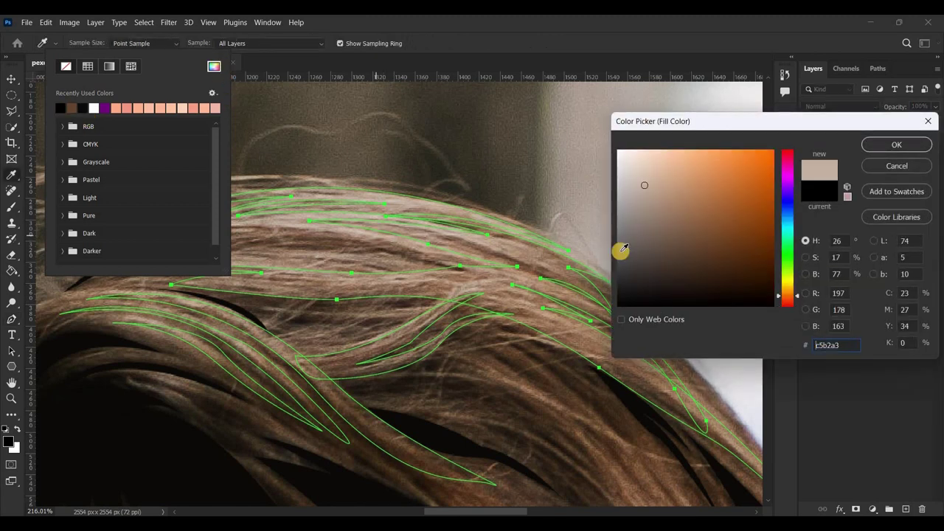
left_click(897, 148)
left_click(459, 327)
Preview the strands by showing the brown hair base, toggling the photo, and hiding the swatch layer.
scroll(460, 326, "down", 5)
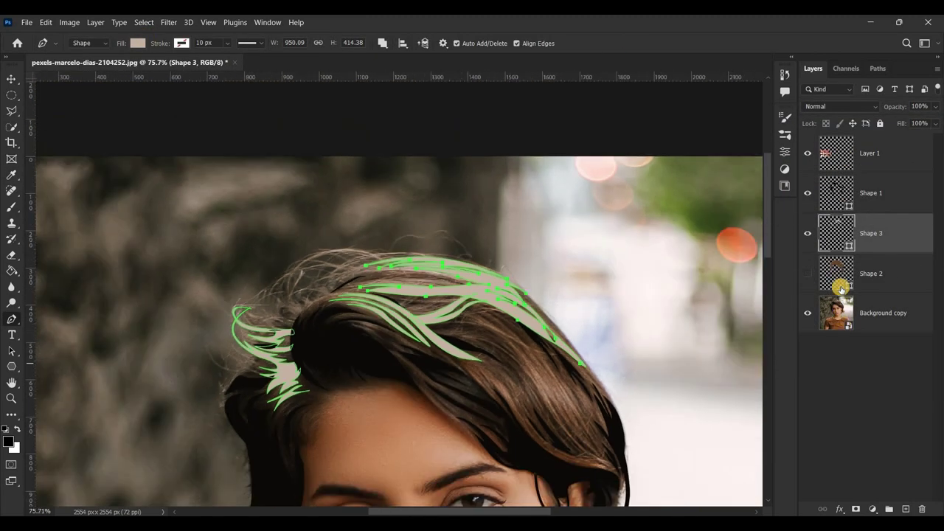
left_click(810, 275)
key("ctrl+0")
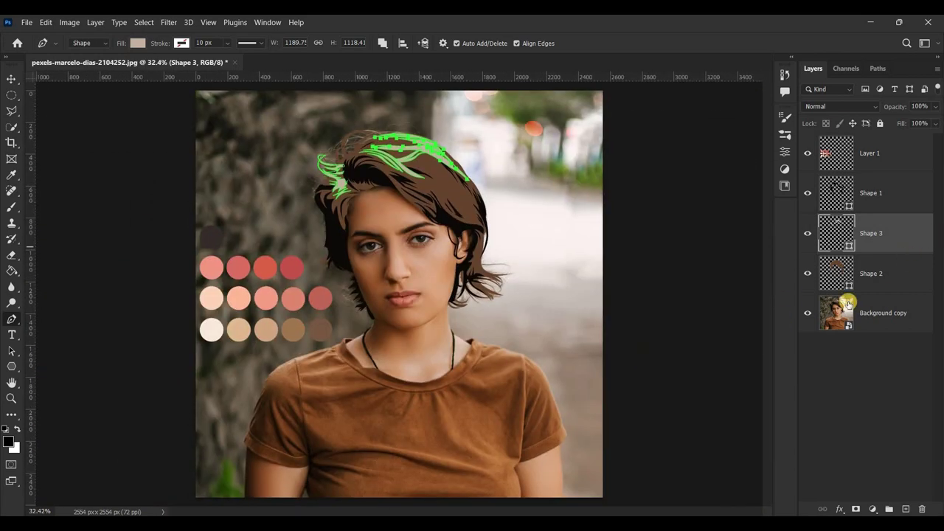
left_click(844, 304)
left_click(807, 313)
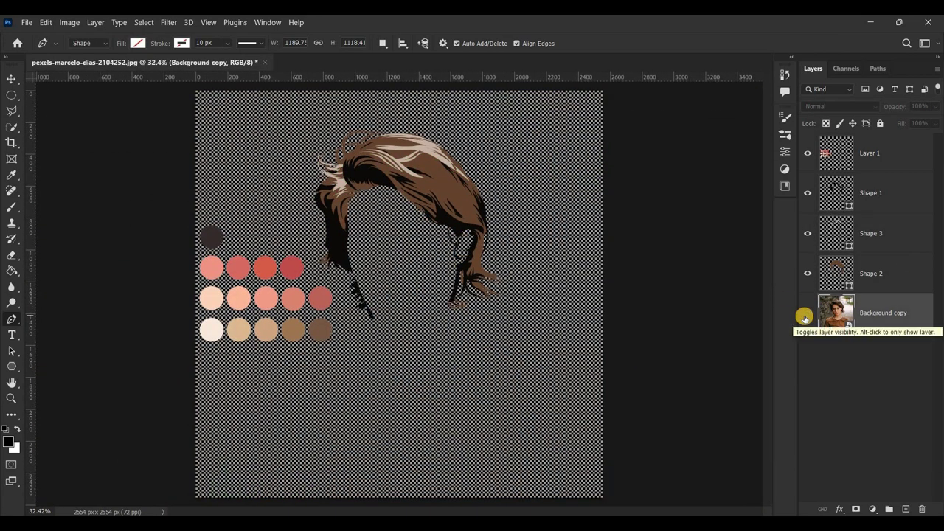
left_click(807, 314)
left_click(808, 153)
left_click(810, 234)
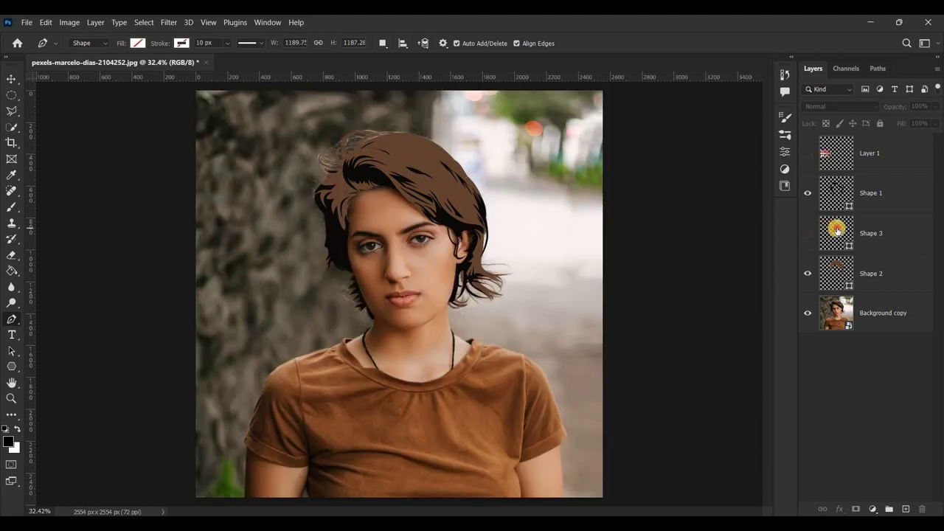
Set the strands to no fill, show Shape 3 again, and hide the brown hair base layer.
left_click(135, 43)
left_click(65, 66)
left_click(843, 228)
left_click(810, 233)
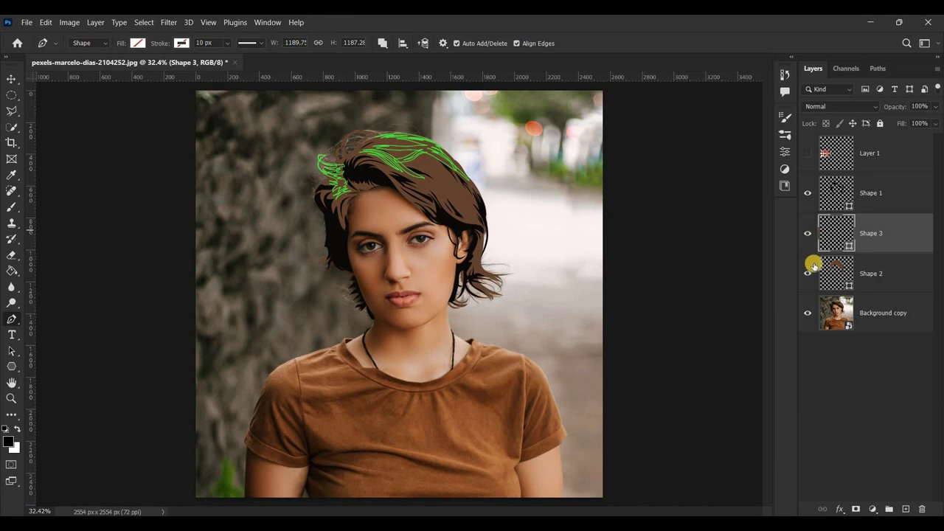
left_click(808, 274)
scroll(453, 169, "up", 5)
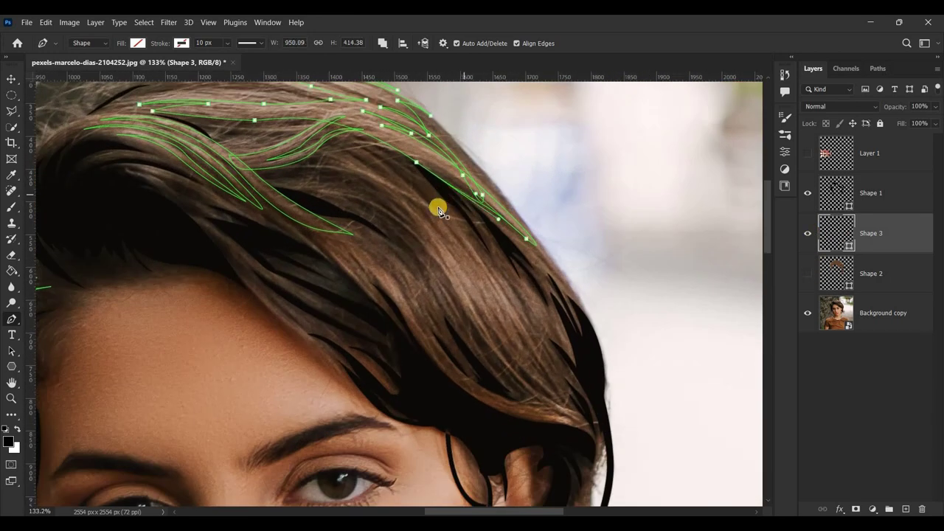
Trace a long curved strand outline down the right side of the hair to its lower edge.
left_click(365, 203)
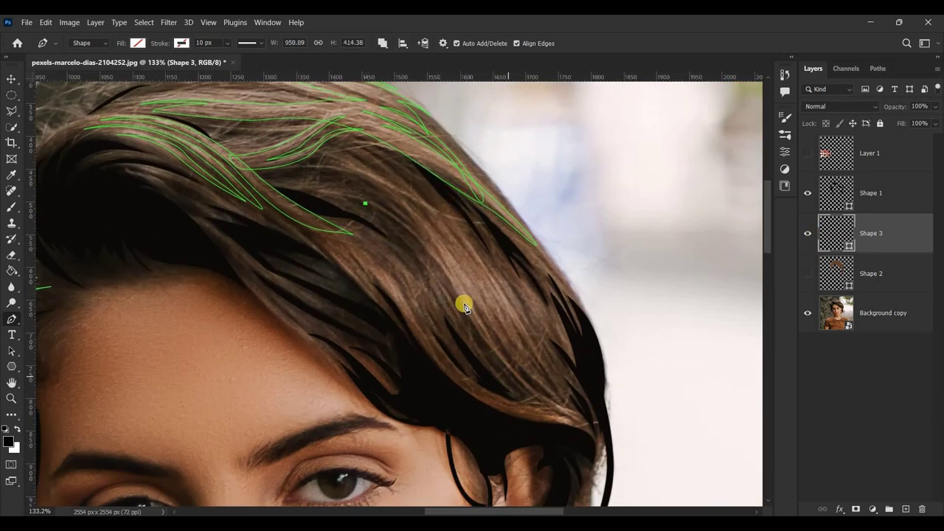
left_click_drag(443, 274, 462, 314)
left_click(442, 274, "alt")
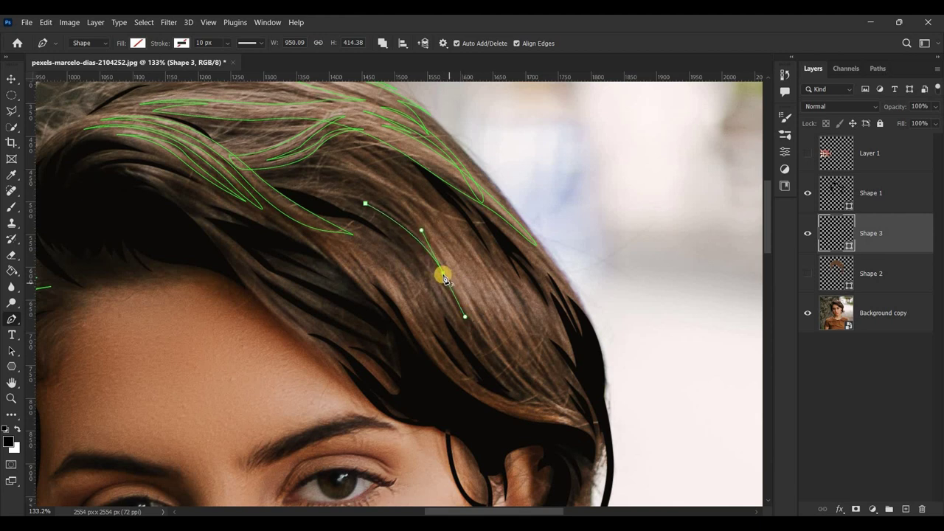
left_click(506, 366)
mouse_move(508, 368)
left_mouse_down()
mouse_move(539, 409)
mouse_move(540, 391)
mouse_move(506, 390)
mouse_move(560, 404)
left_mouse_up()
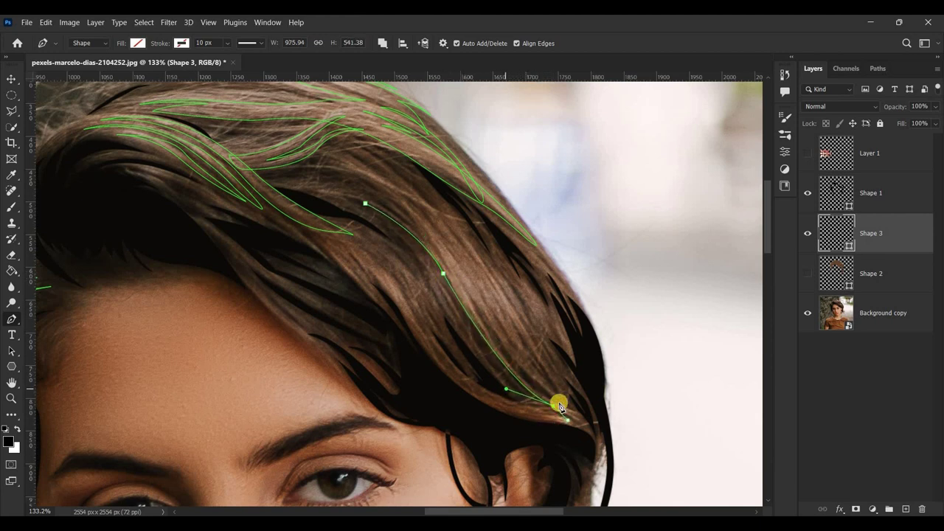
left_click_drag(474, 303, 445, 238)
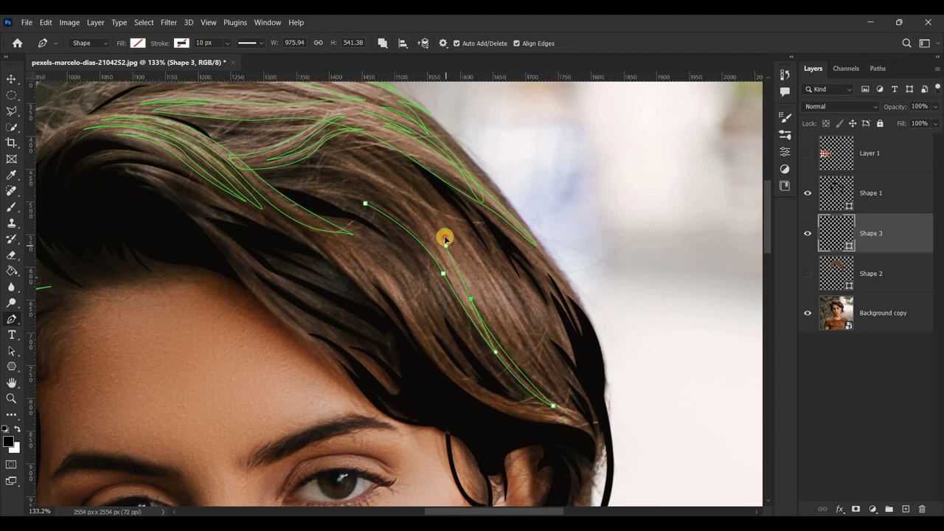
left_click_drag(548, 394, 508, 354)
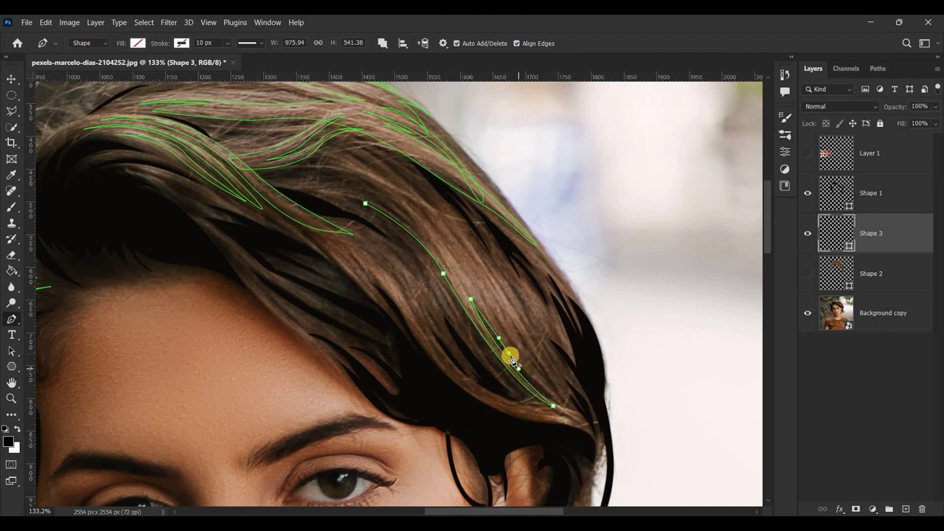
mouse_move(555, 399)
left_mouse_down()
mouse_move(561, 406)
mouse_move(465, 271)
mouse_move(533, 363)
left_mouse_up()
scroll(522, 340, "up", 2)
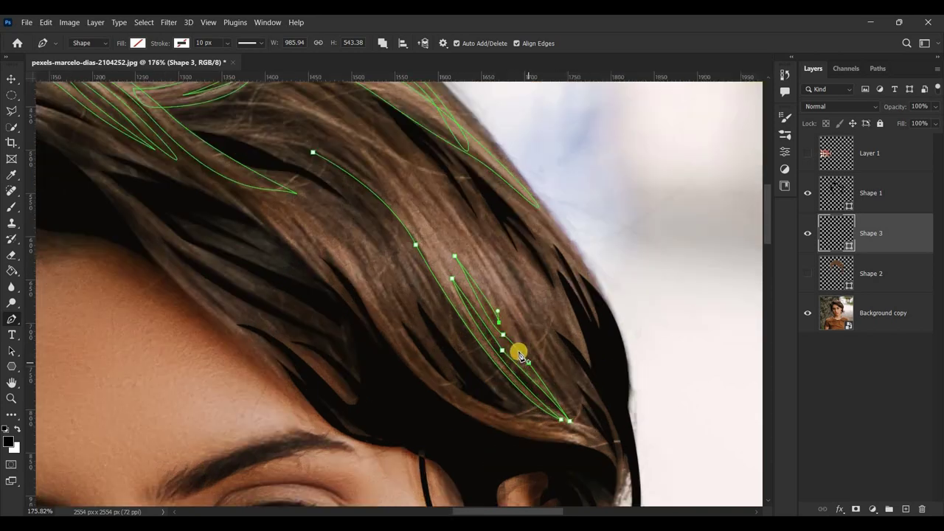
scroll(517, 347, "up", 2)
left_click_drag(509, 348, 539, 322)
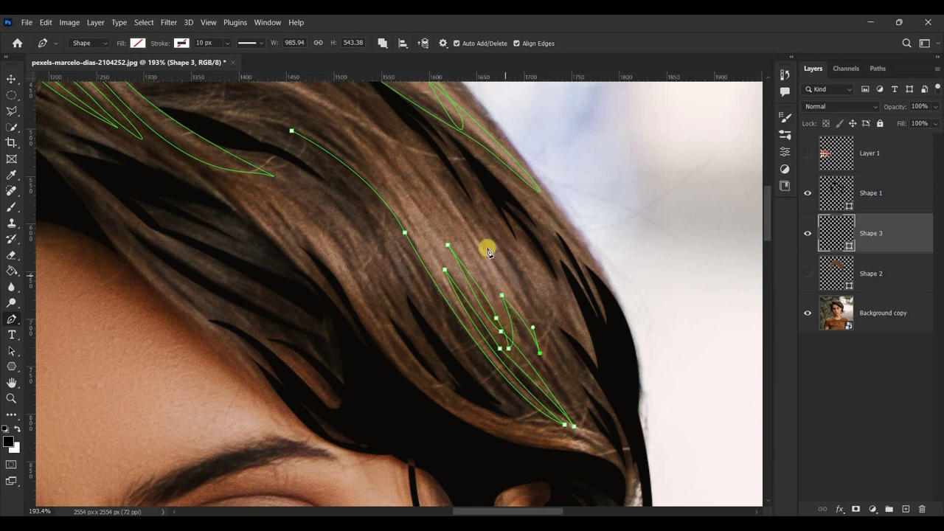
Outline a neighbouring strand higher up on the crown and close it at its start point.
left_click(383, 130)
left_click(426, 160)
left_click(488, 228)
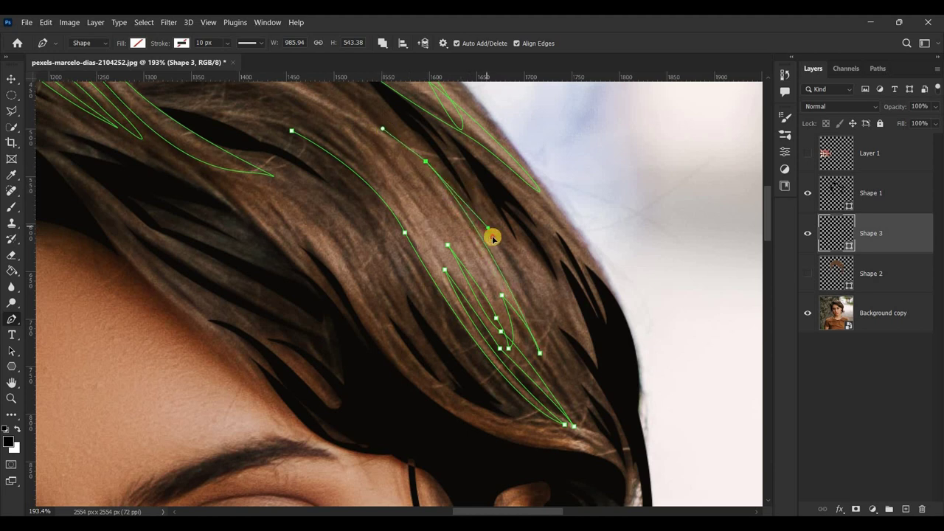
left_click_drag(424, 161, 445, 209)
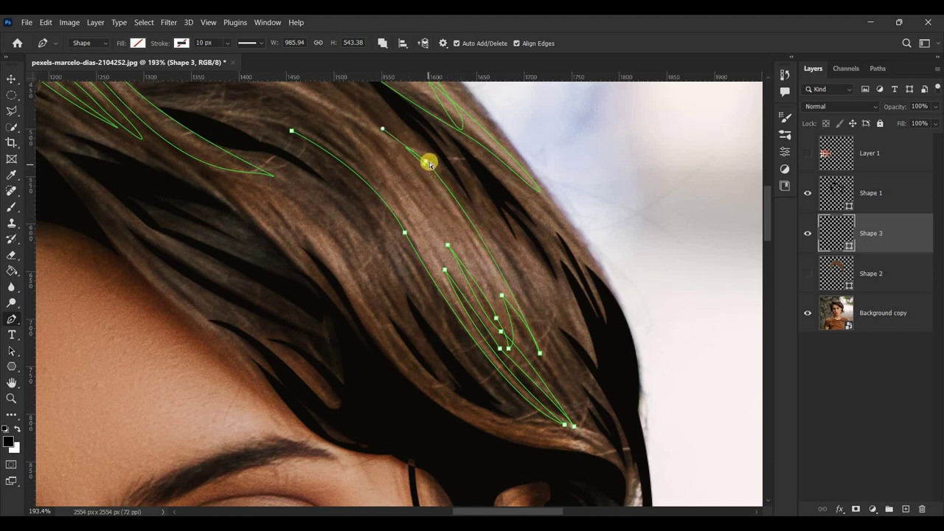
left_click_drag(474, 238, 479, 251)
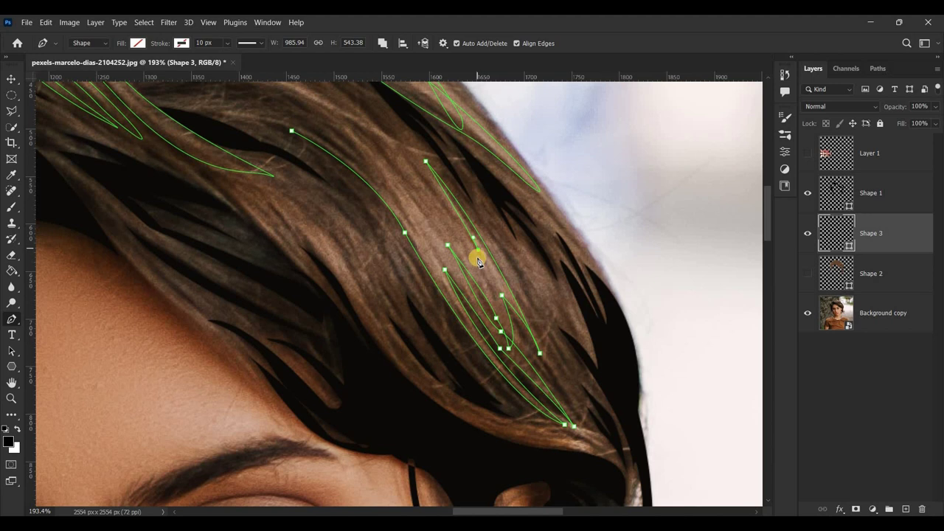
left_click_drag(408, 164, 395, 157)
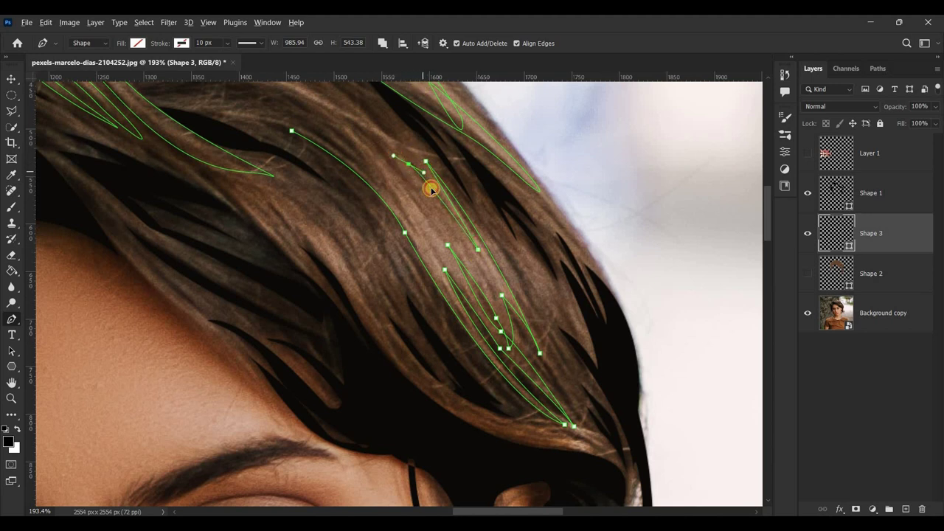
left_click(408, 164, "alt")
left_click(438, 209)
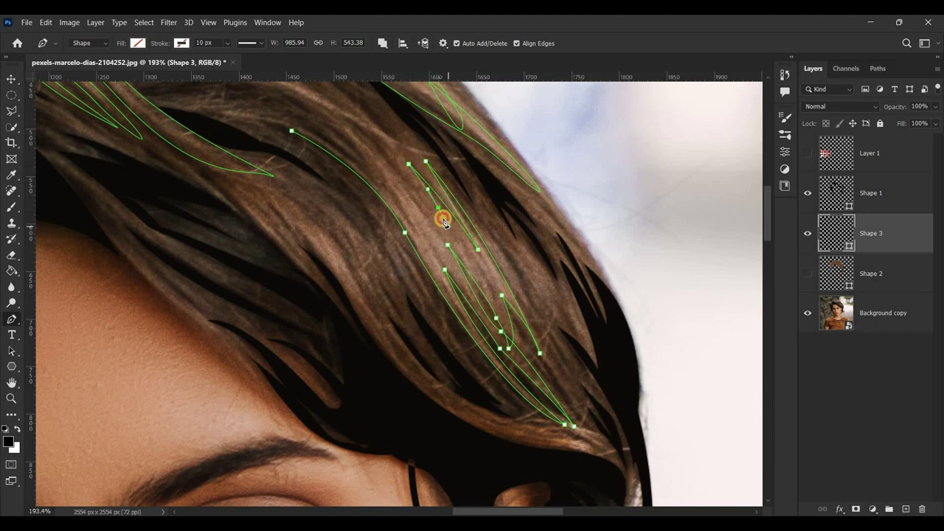
left_click_drag(289, 80, 391, 143)
left_click_drag(416, 232, 435, 299)
left_click(293, 131)
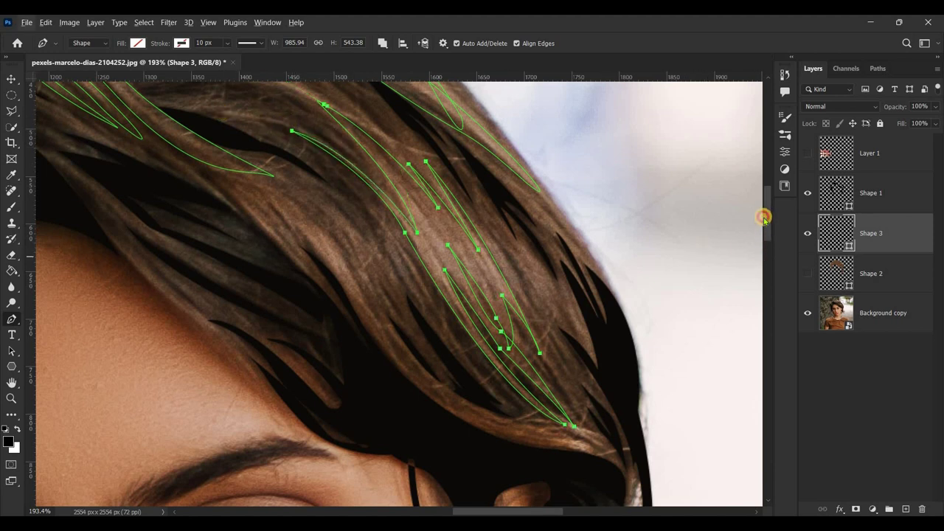
Draw another long curved strand outline sweeping across the upper right of the crown.
scroll(764, 218, "up", 3)
left_click_drag(141, 182, 194, 176)
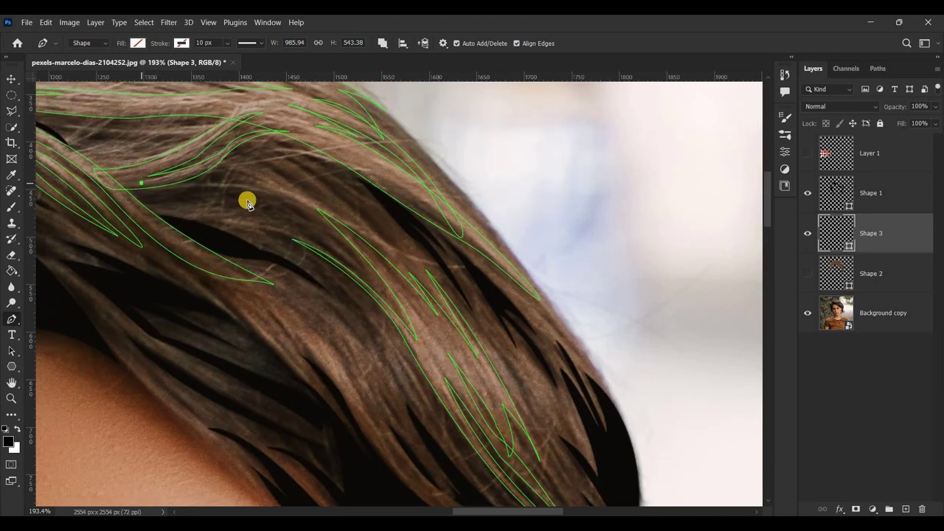
mouse_move(321, 213)
left_mouse_down()
mouse_move(263, 203)
mouse_move(292, 200)
left_mouse_up()
left_click_drag(457, 269, 532, 269)
left_click_drag(458, 269, 223, 153)
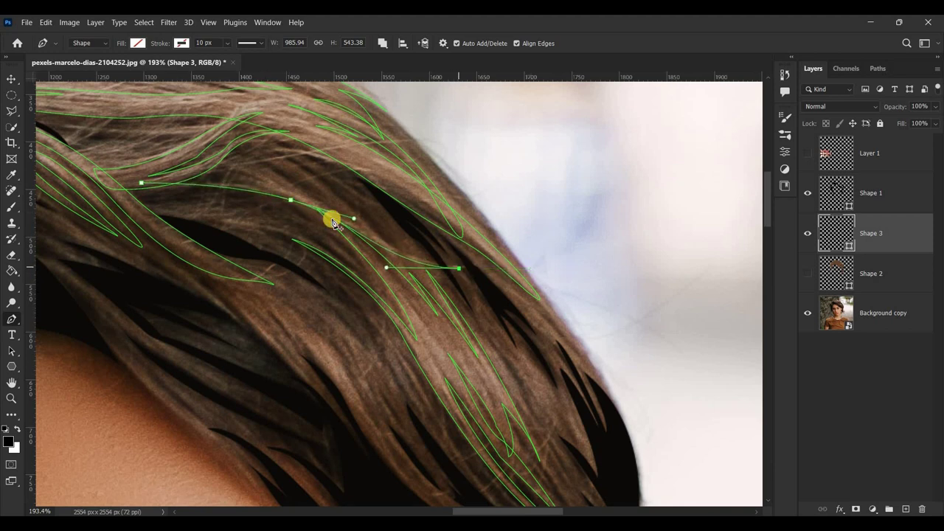
left_click(291, 197)
left_click_drag(332, 204, 306, 200)
left_click(374, 243)
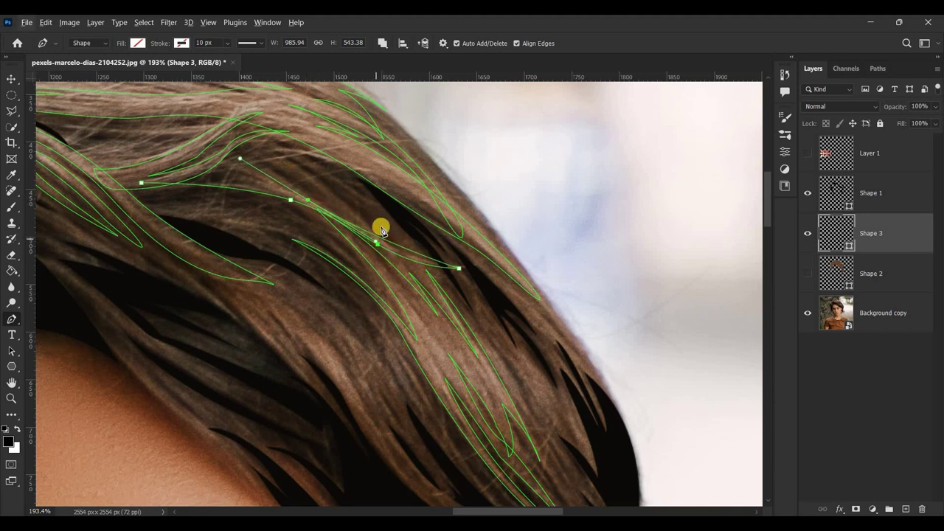
left_click(376, 239)
left_click(170, 176)
Fit the image in the window and fill the Shape 3 strands with light beige.
scroll(464, 313, "down", 3)
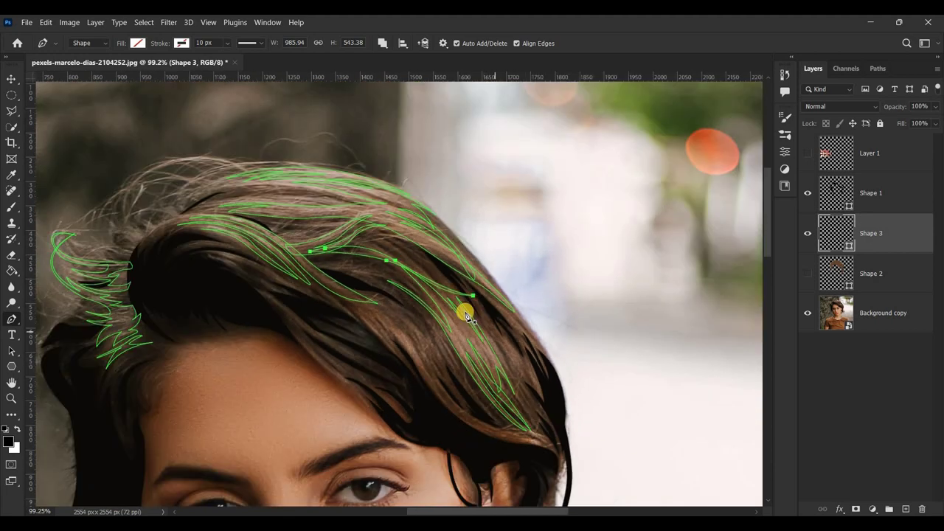
scroll(465, 318, "down", 2)
scroll(469, 328, "down", 1)
key("ctrl+0")
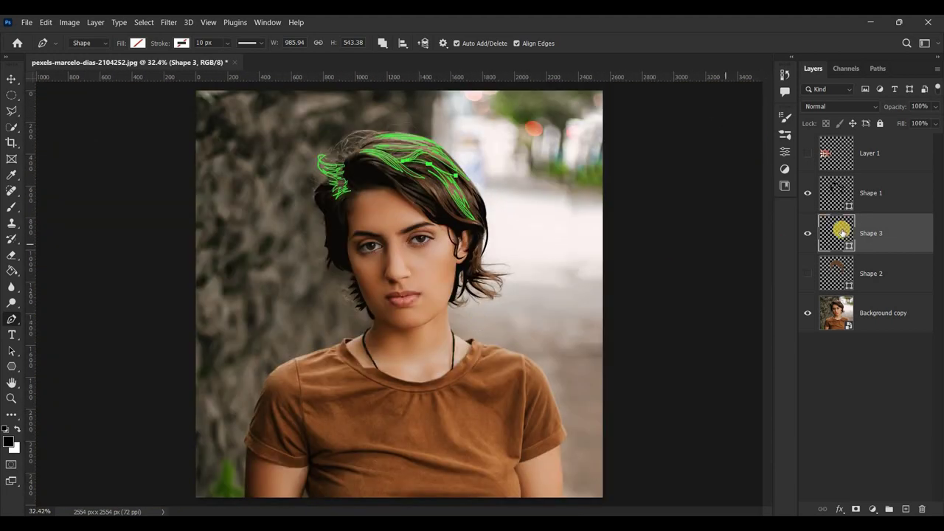
left_click(137, 43)
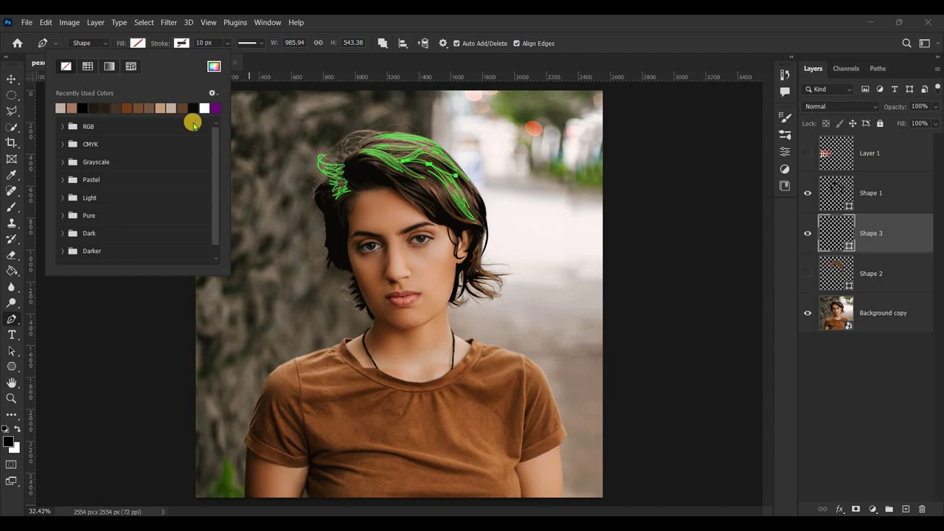
left_click(62, 109)
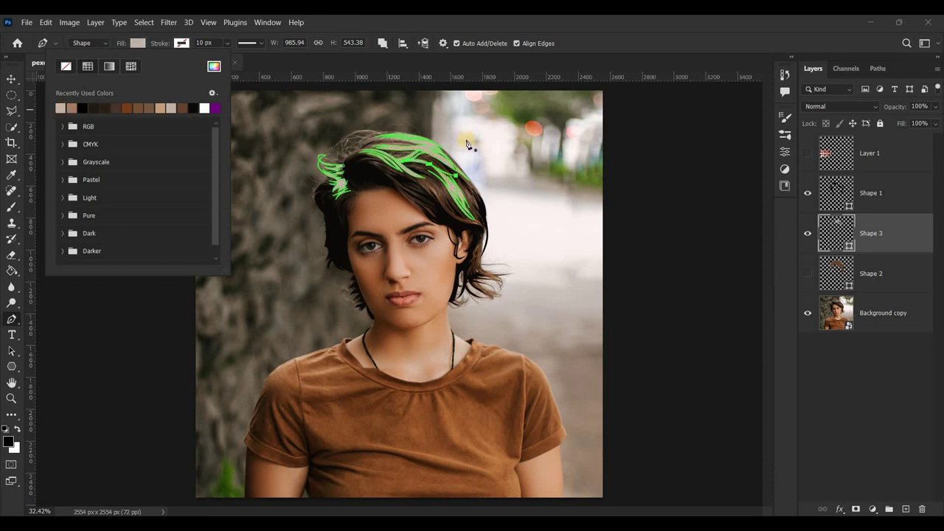
Show the brown Shape 2 hair and swatch-circle layer, hide the photo, and select Shape 2.
left_click(809, 272)
left_click(807, 313)
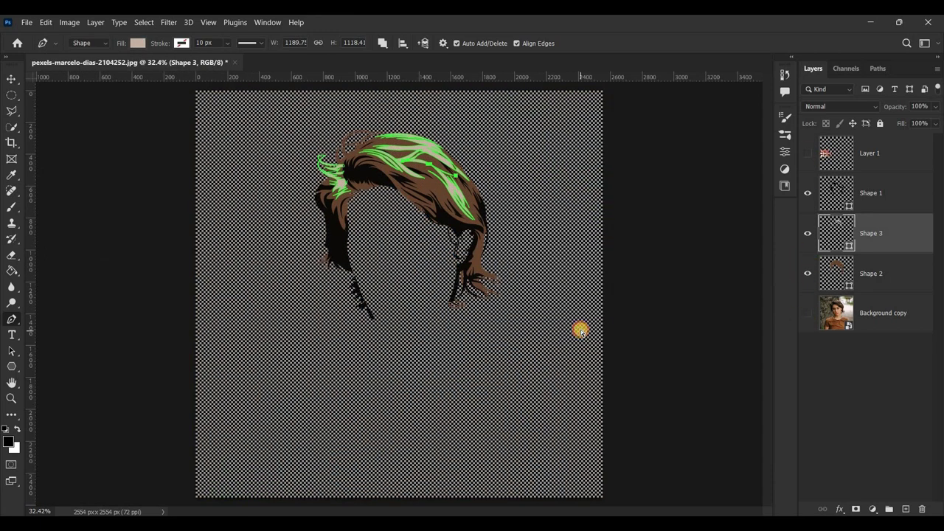
left_click(841, 272)
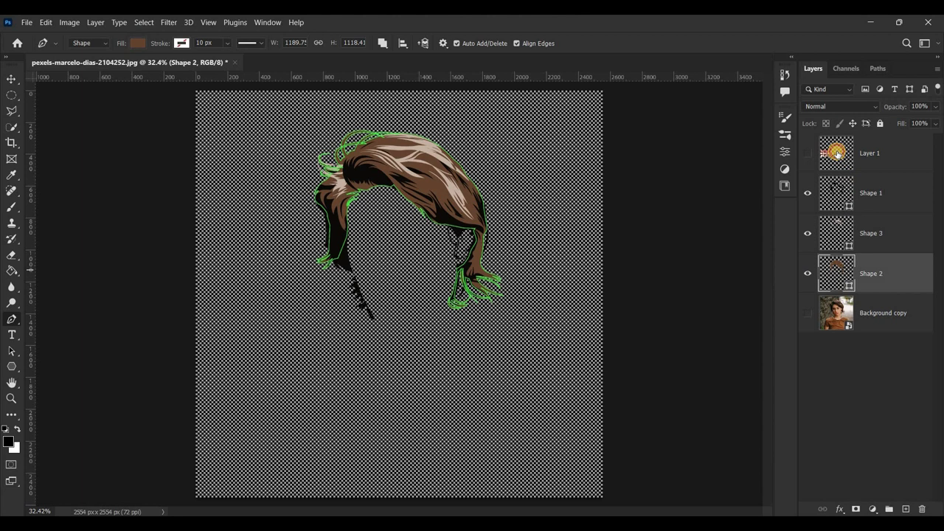
left_click(808, 153)
left_click(836, 267)
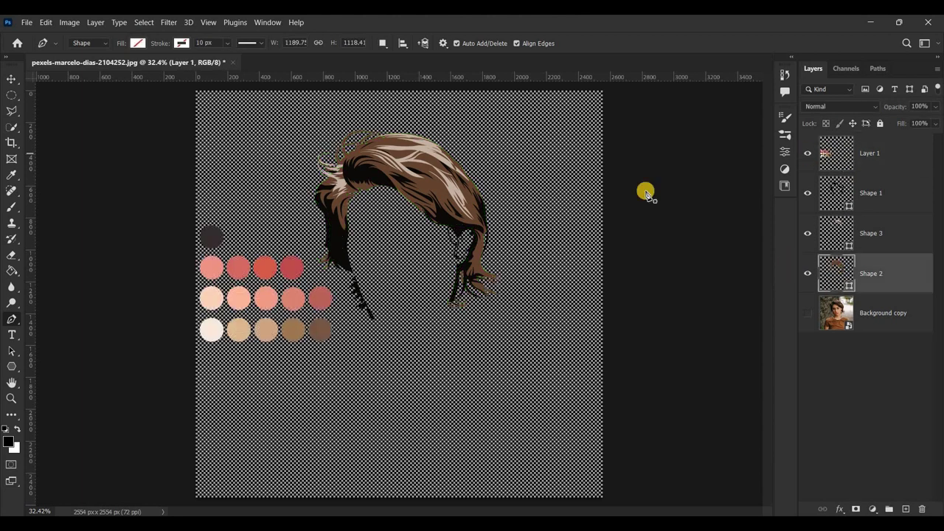
Recolour Shape 2's hair to a darker brown #644a3a sampled from the swatch circle.
left_click(138, 44)
left_click(214, 66)
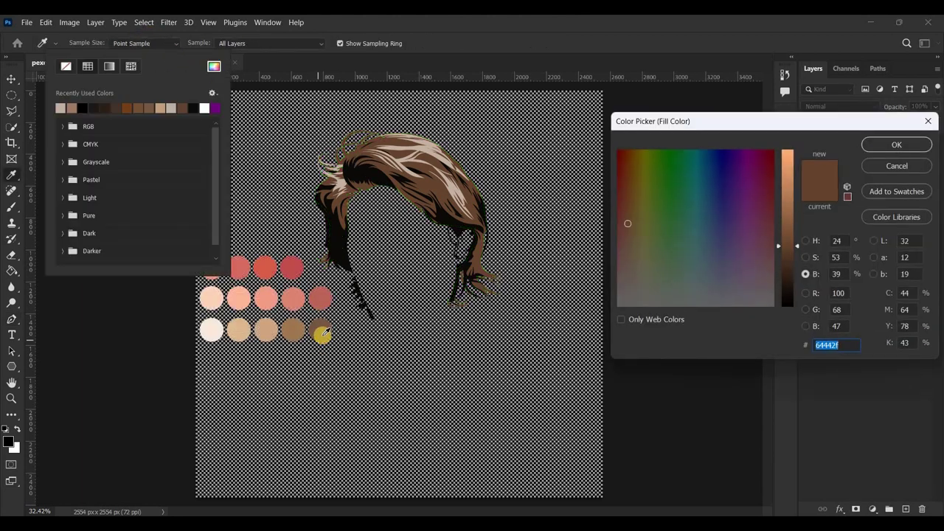
left_click(320, 329)
left_click_drag(789, 241, 789, 247)
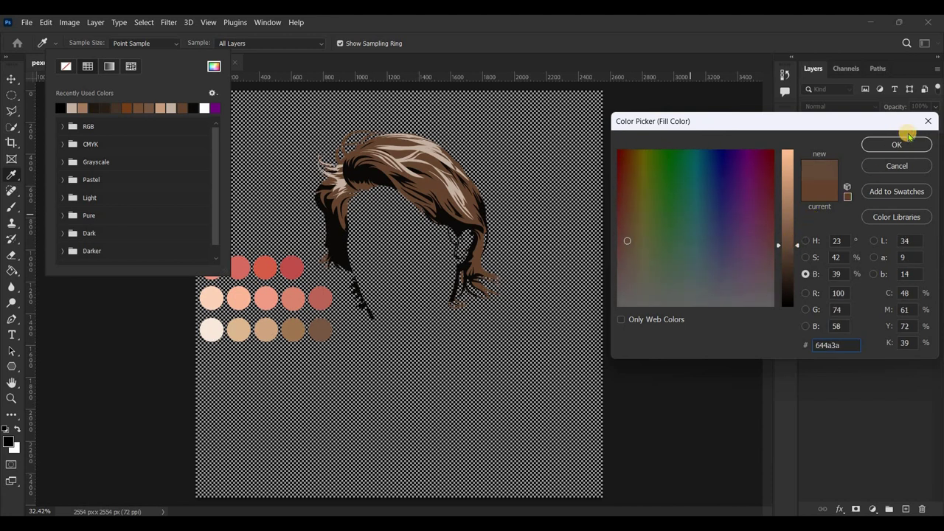
left_click(897, 145)
key("i")
left_click_drag(788, 247, 788, 253)
left_click(893, 145)
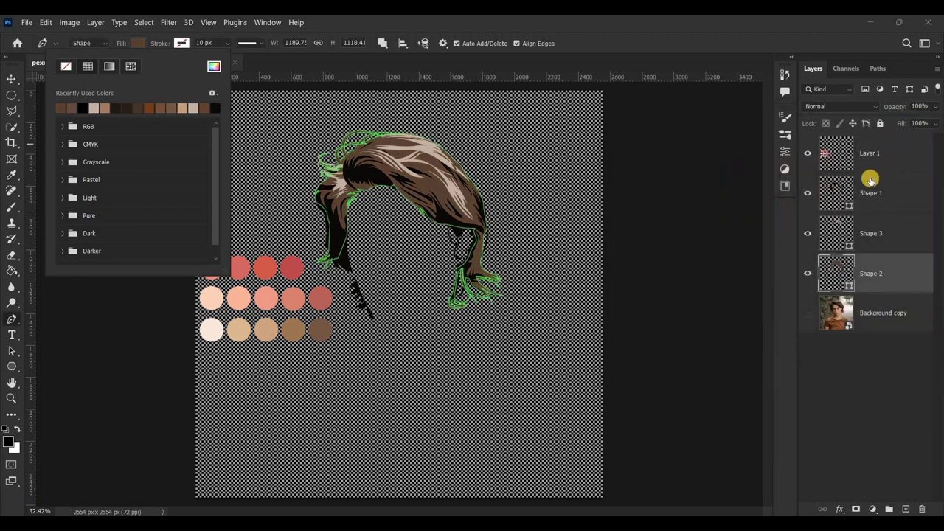
Fill Shape 1 with near-black dark brown #211913, brightness about 13.
left_click(828, 198)
left_click(142, 43)
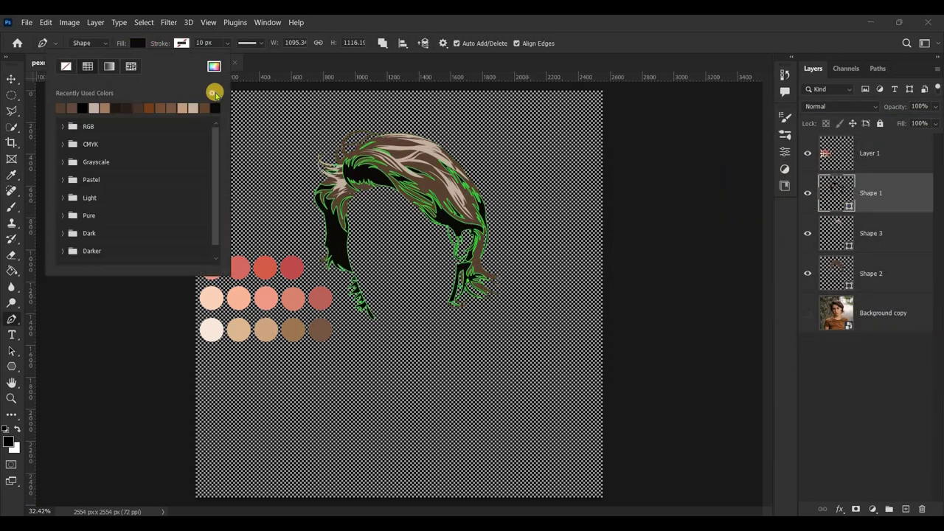
left_click(214, 66)
left_click(327, 326)
left_click(807, 273)
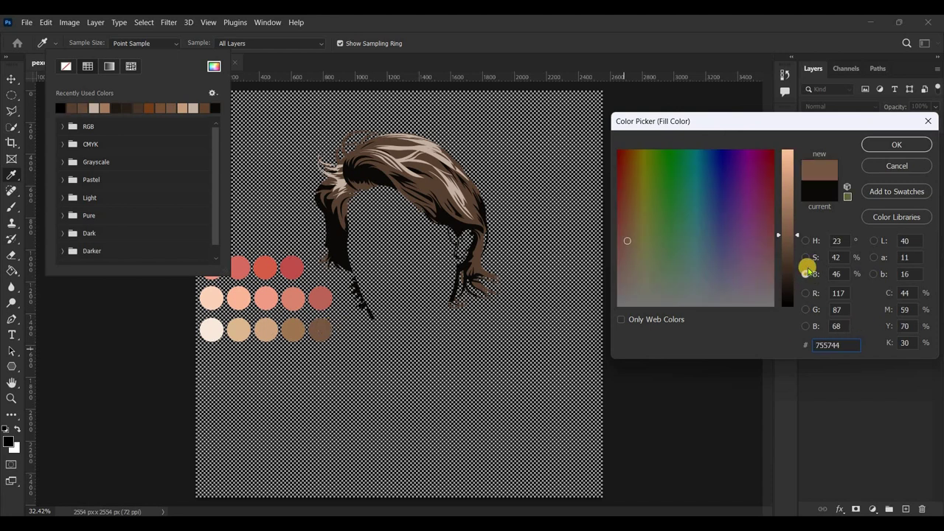
left_click(806, 257)
left_click(807, 273)
left_click_drag(787, 242, 791, 285)
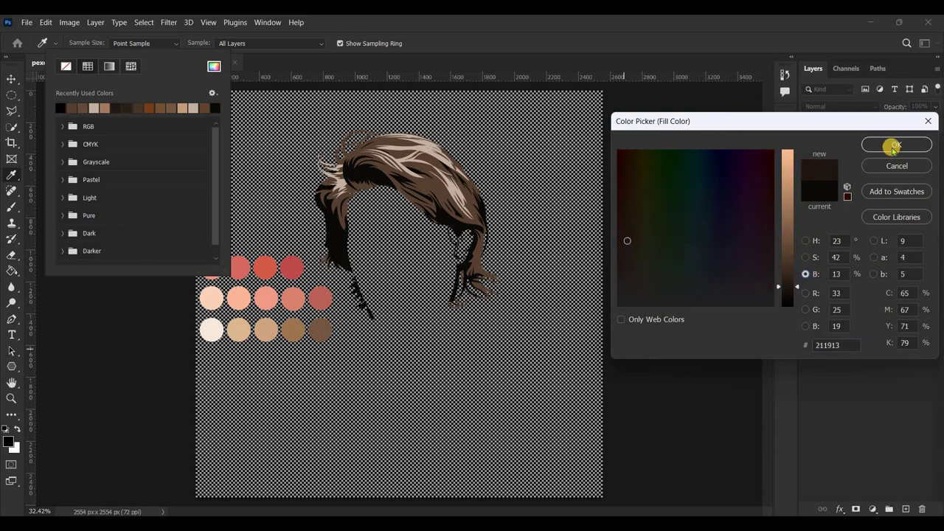
left_click(896, 144)
key("Escape")
key("Return")
Open the fill Color Picker for the current shape and confirm it unchanged.
scroll(457, 310, "up", 3)
scroll(465, 297, "down", 2)
scroll(440, 294, "down", 1)
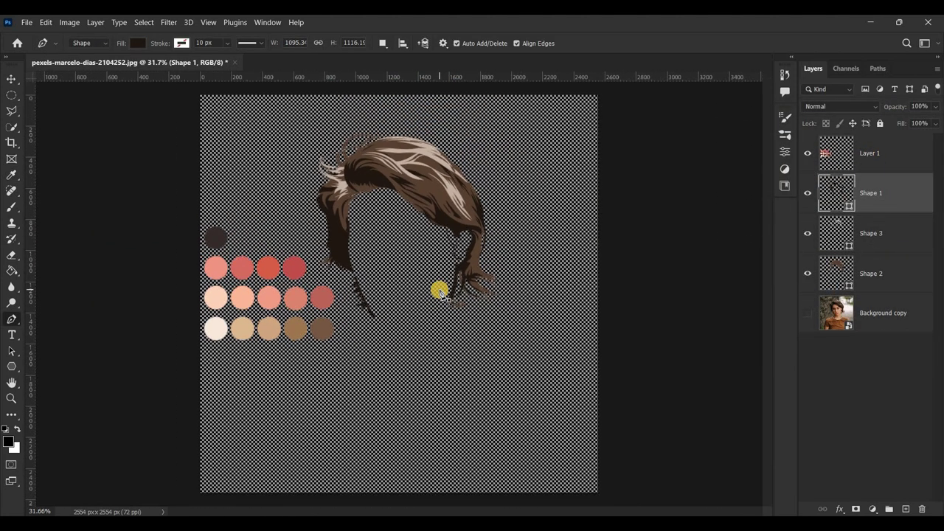
scroll(440, 293, "up", 1)
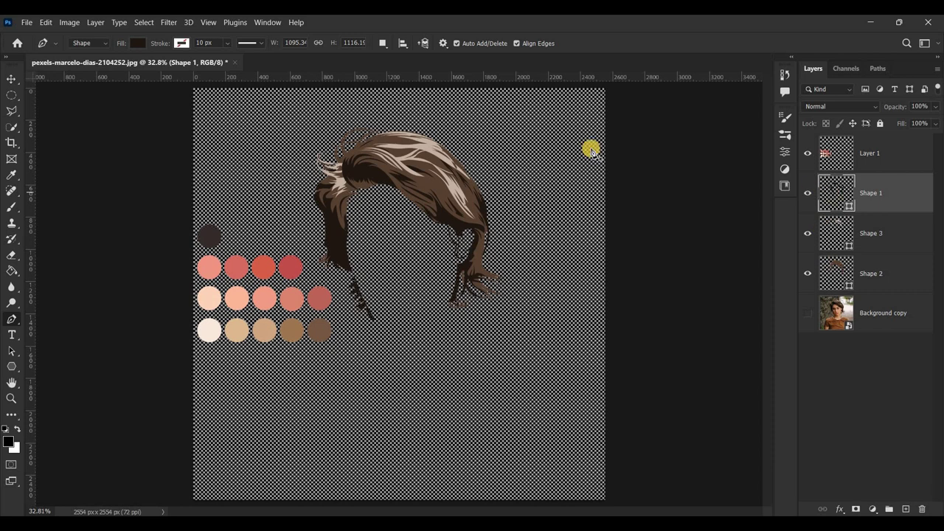
left_click(139, 43)
left_click(214, 67)
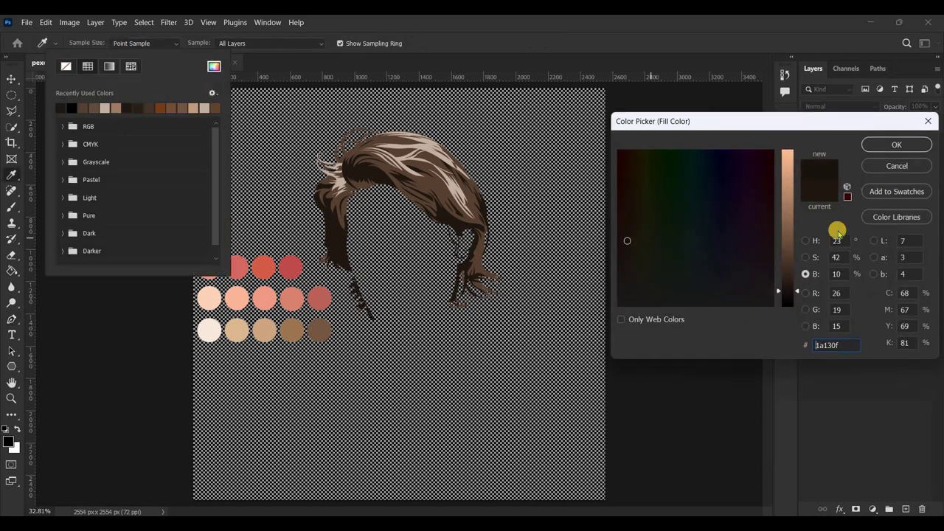
left_click(897, 145)
Try a lightened swatch brown for the strands' fill, then discard the change.
left_click(140, 41)
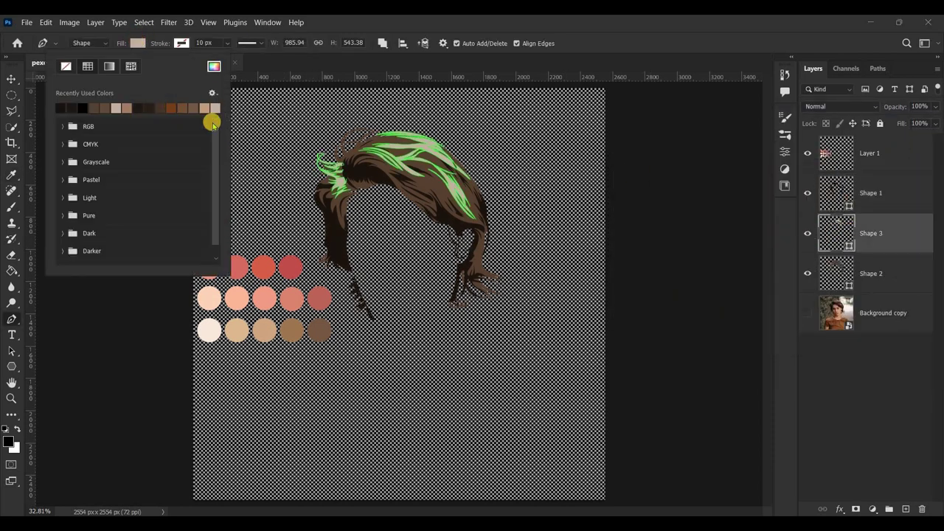
left_click(213, 66)
left_click(322, 331)
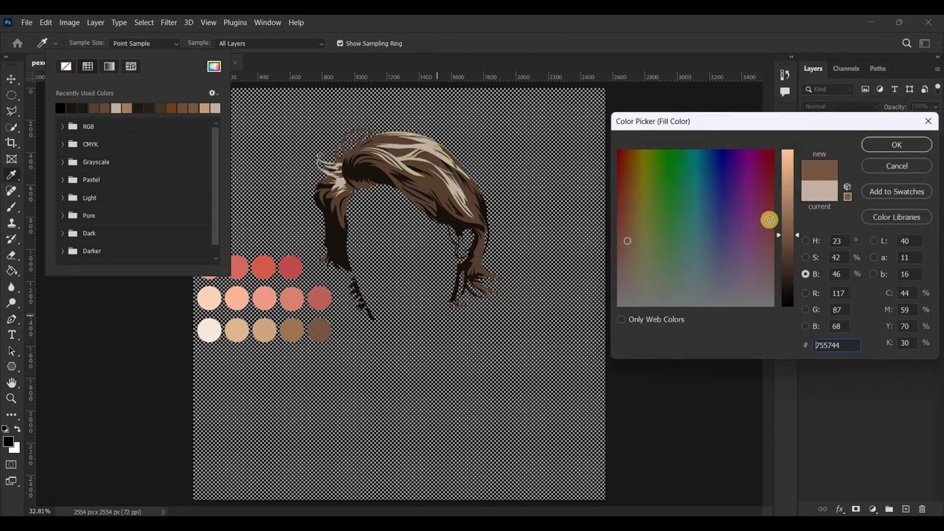
left_click(806, 257)
left_click(806, 274)
left_click(806, 240)
left_click(806, 274)
mouse_move(787, 235)
left_mouse_down()
mouse_move(788, 176)
mouse_move(787, 253)
left_mouse_up()
left_click(806, 257)
left_click(897, 166)
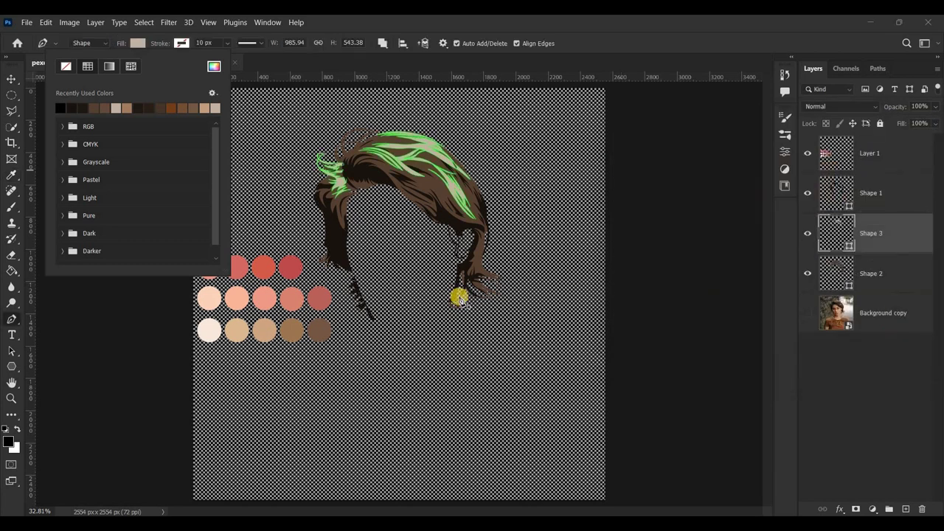
Fill the Shape 3 strands with a less saturated brown sampled from the swatch.
left_click(213, 65)
left_click(327, 331)
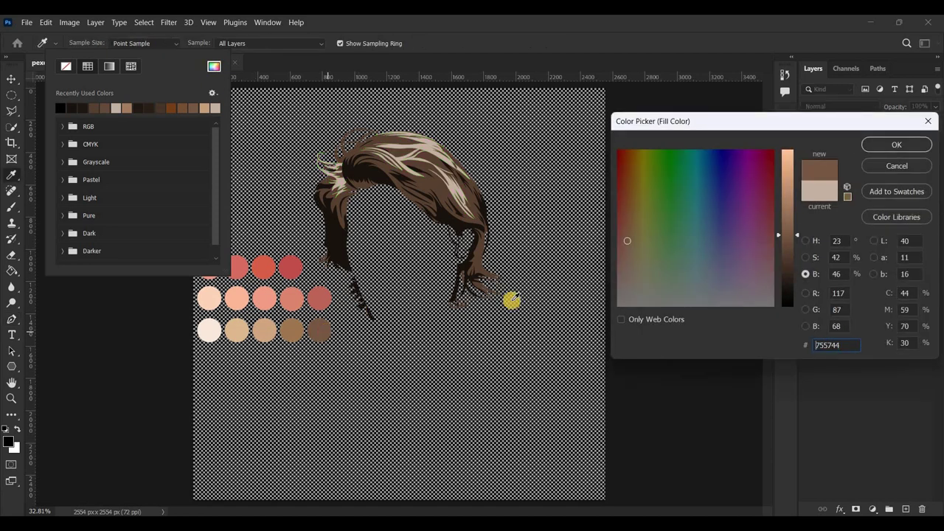
left_click(807, 259)
mouse_move(787, 240)
left_mouse_down()
mouse_move(790, 264)
mouse_move(790, 210)
left_mouse_up()
left_click(805, 274)
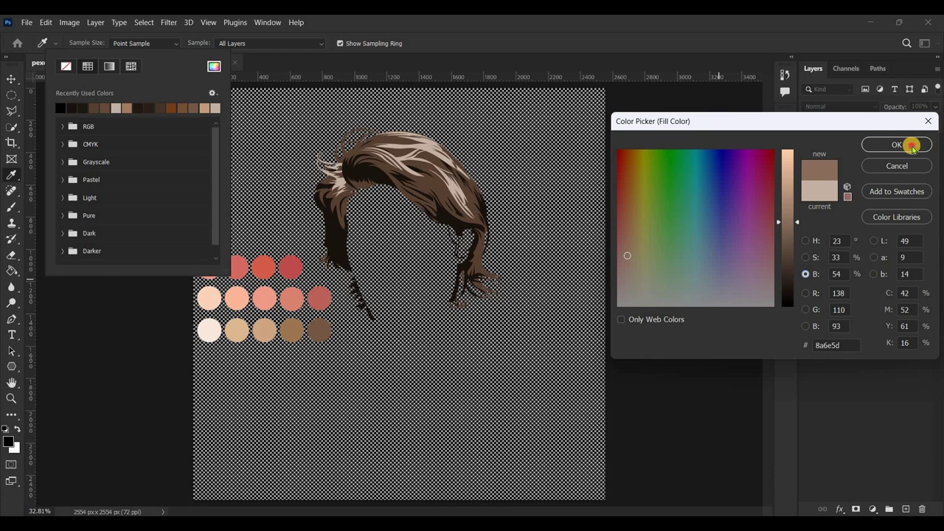
left_click(896, 144)
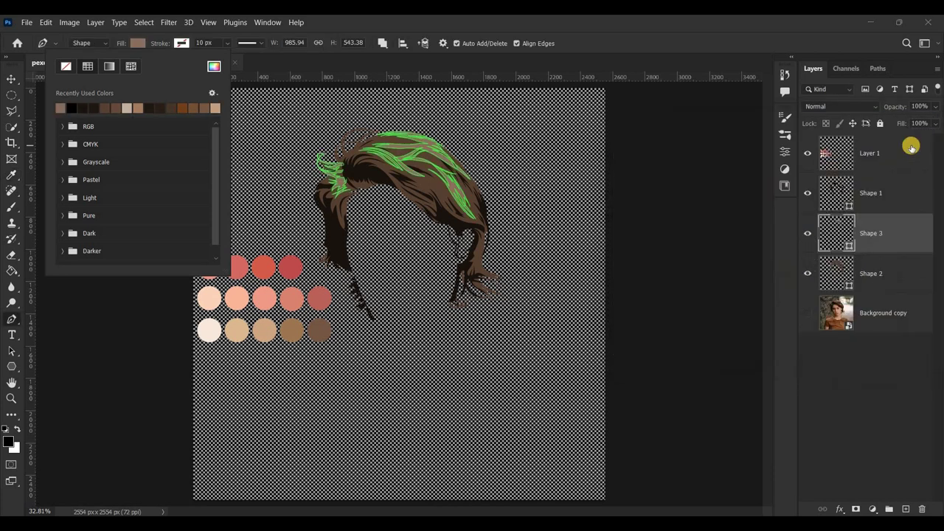
left_click(460, 341)
Adjust the strand fill brightness to #755744 and add an empty Layer 2 above Shape 3.
left_click(830, 263)
left_click(835, 313)
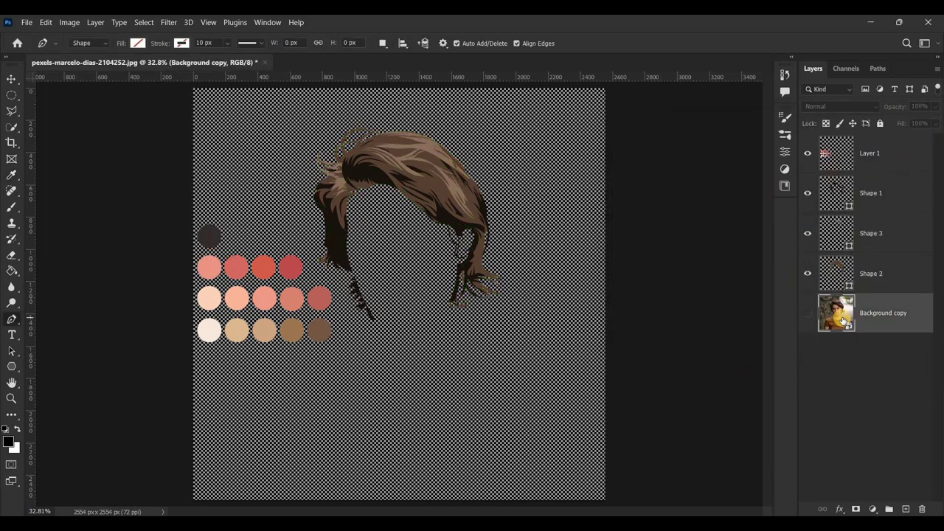
left_click(835, 231)
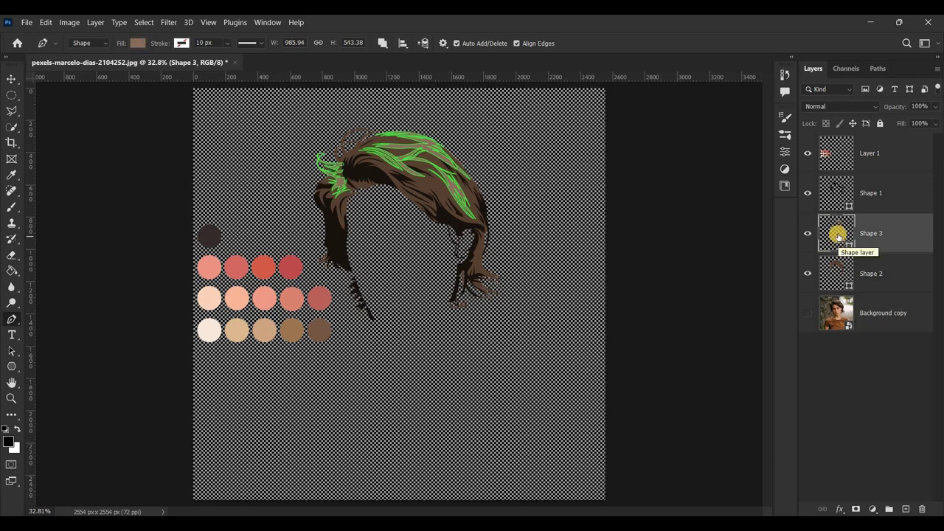
left_click(138, 43)
left_click(214, 66)
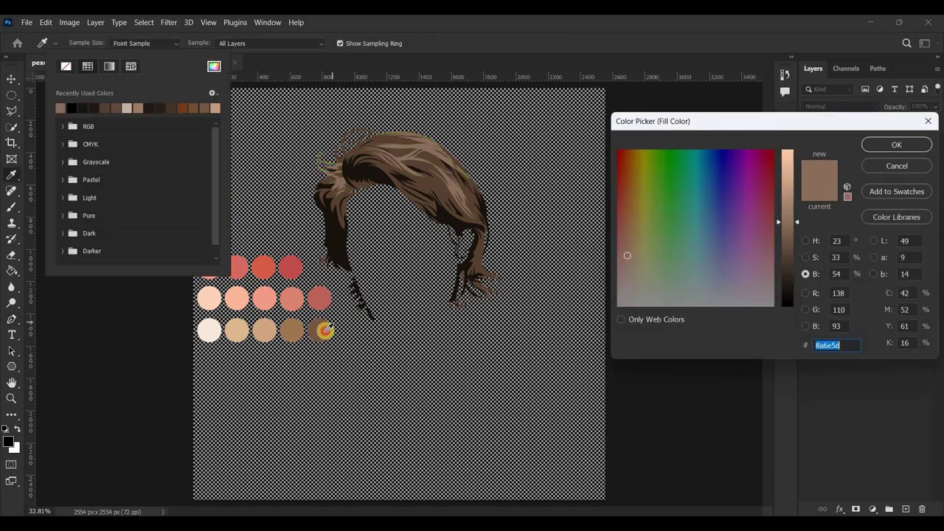
left_click(806, 274)
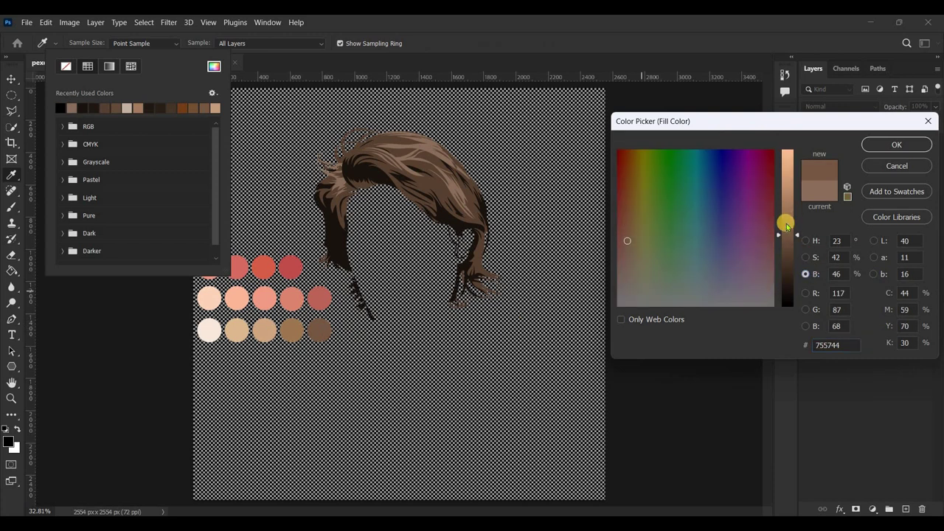
left_click_drag(787, 221, 789, 209)
left_click(897, 144)
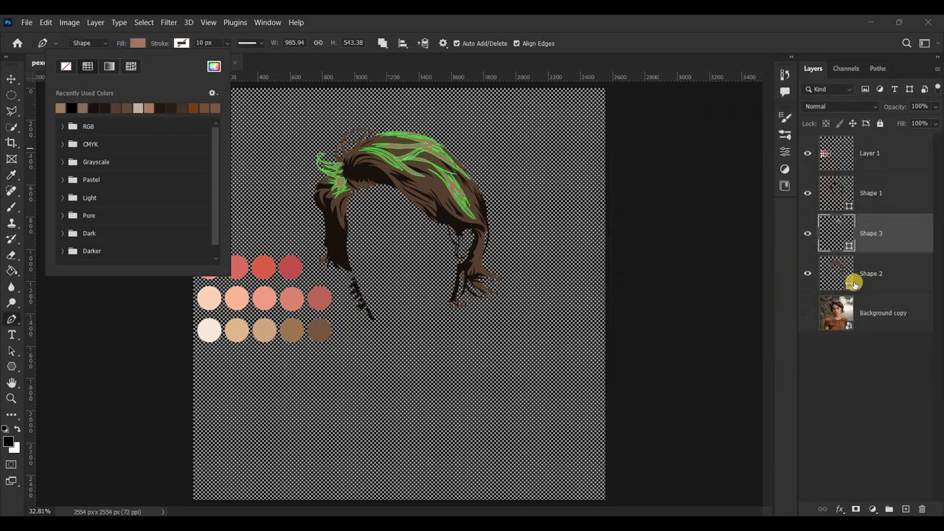
left_click(837, 314)
left_click(836, 234)
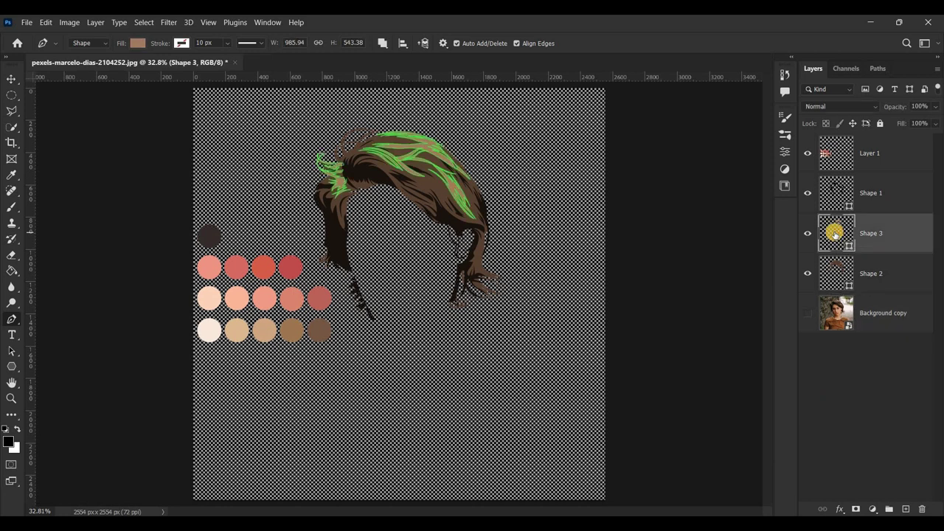
left_click(906, 509)
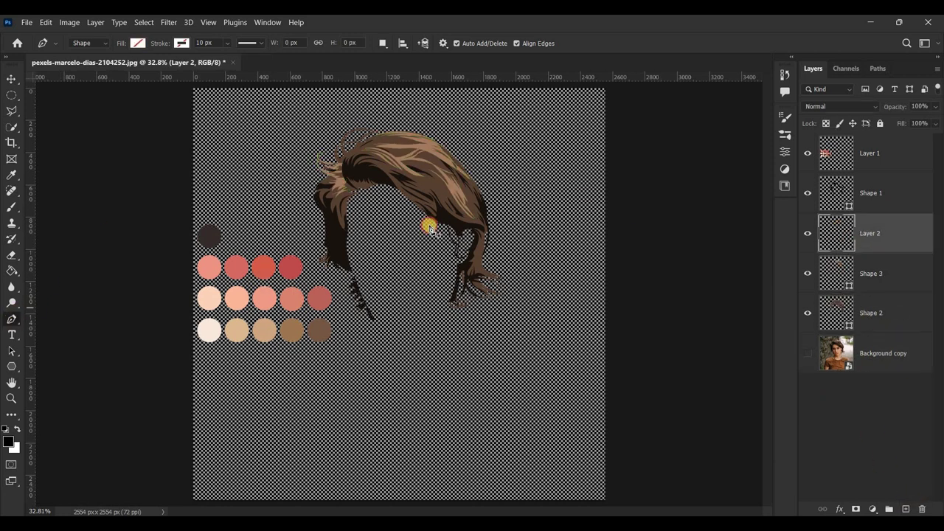
Trace a thin strand path curving across the top of the hair on a new Shape 4.
scroll(413, 176, "up", 5)
scroll(419, 184, "down", 1)
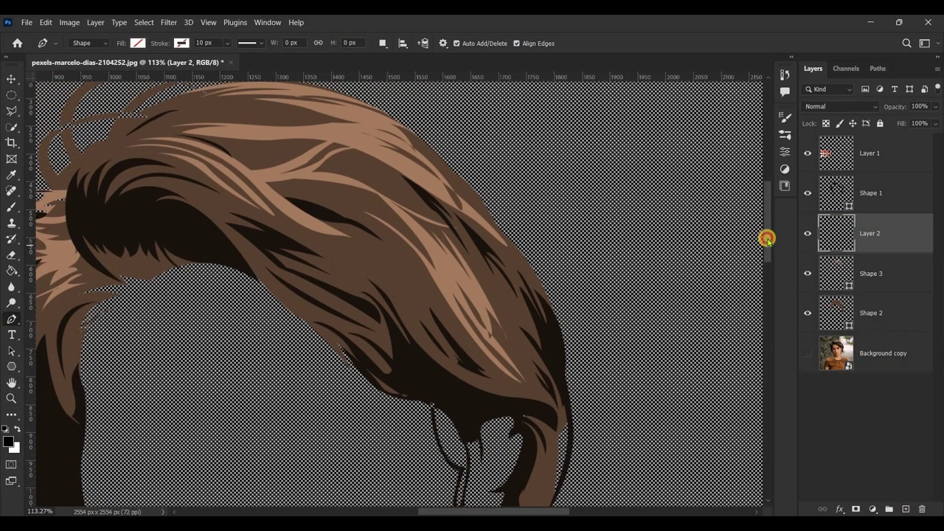
scroll(768, 241, "up", 5)
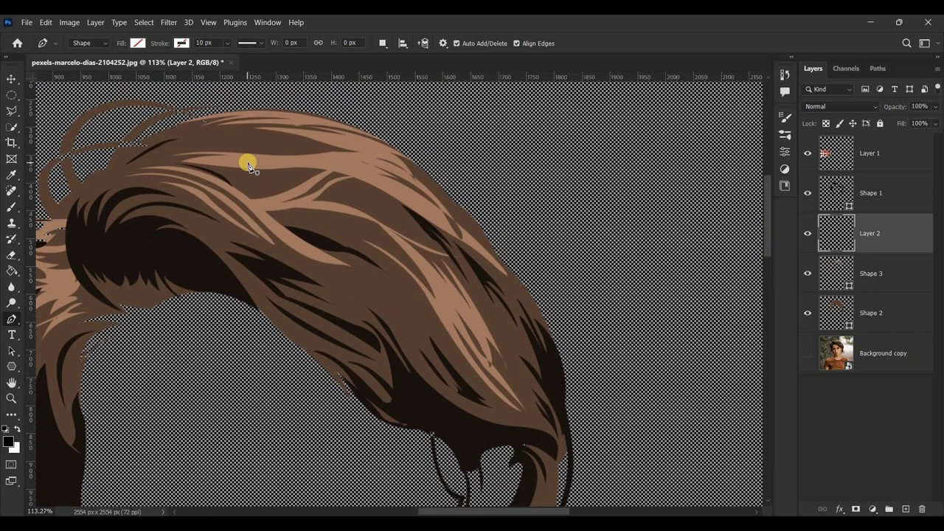
left_click(227, 163)
left_click_drag(284, 158, 297, 157)
left_click(340, 164)
left_click_drag(411, 198, 416, 209)
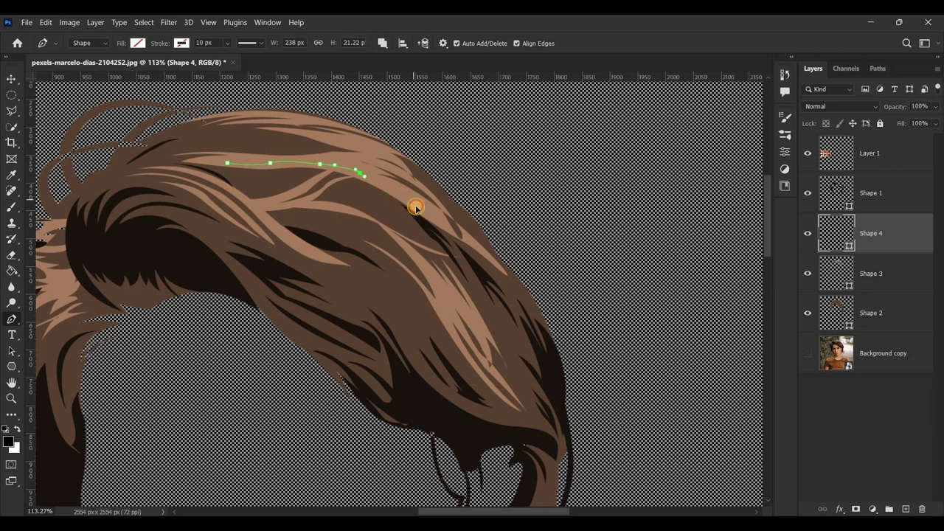
mouse_move(346, 166)
left_mouse_down()
mouse_move(422, 216)
mouse_move(413, 200)
left_mouse_up()
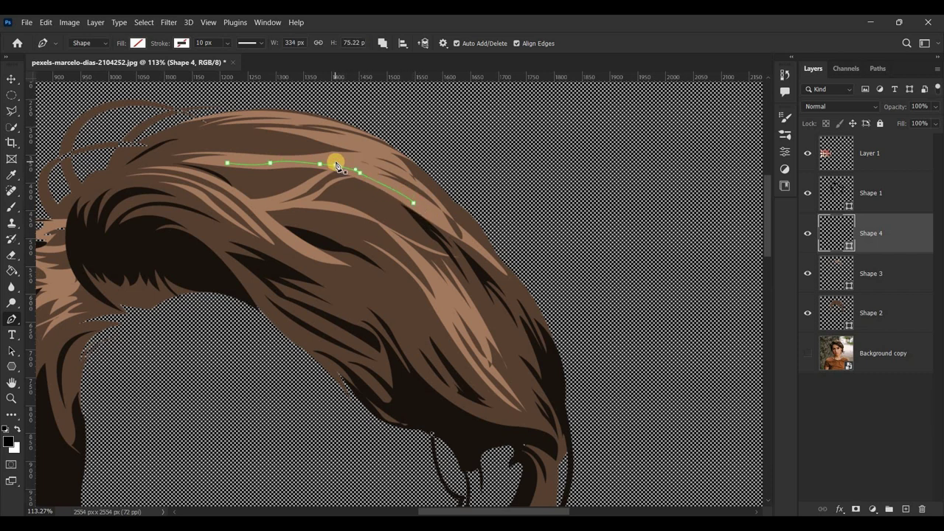
left_click(413, 201, "alt")
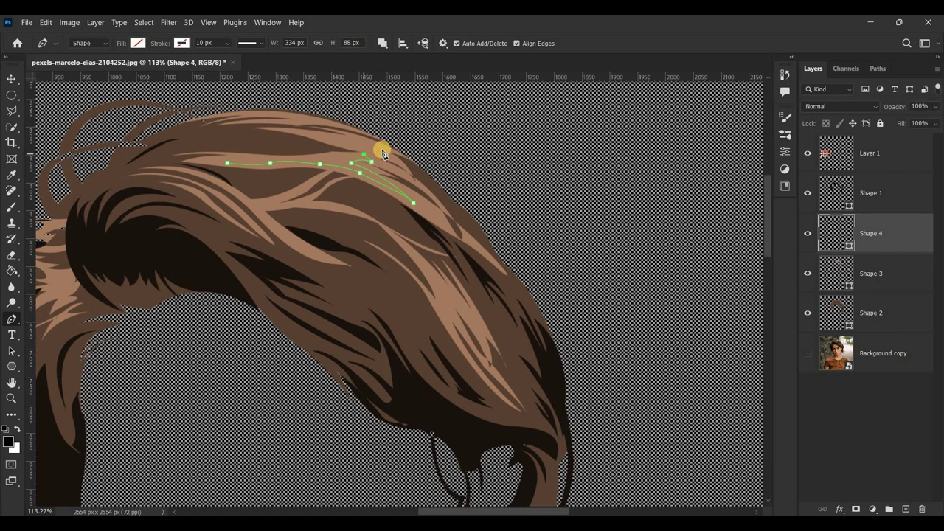
left_click_drag(329, 141, 354, 138)
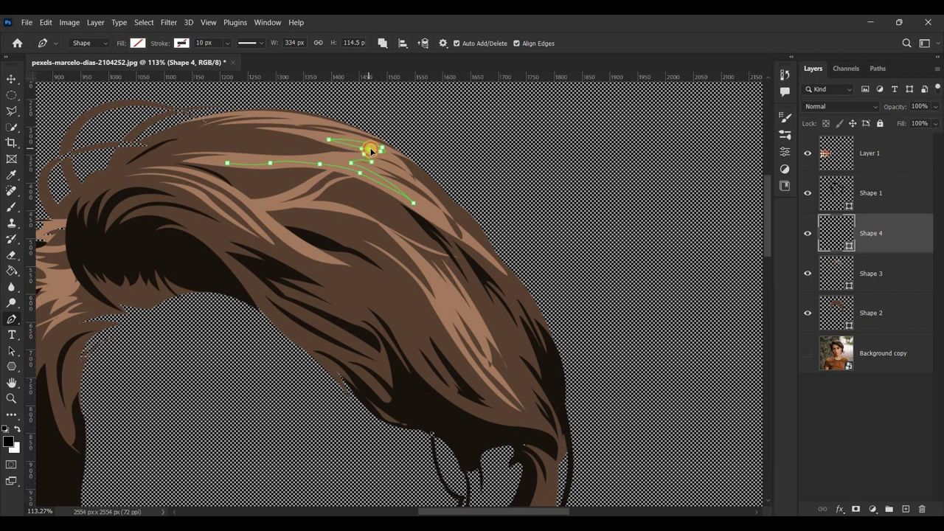
left_click(354, 153)
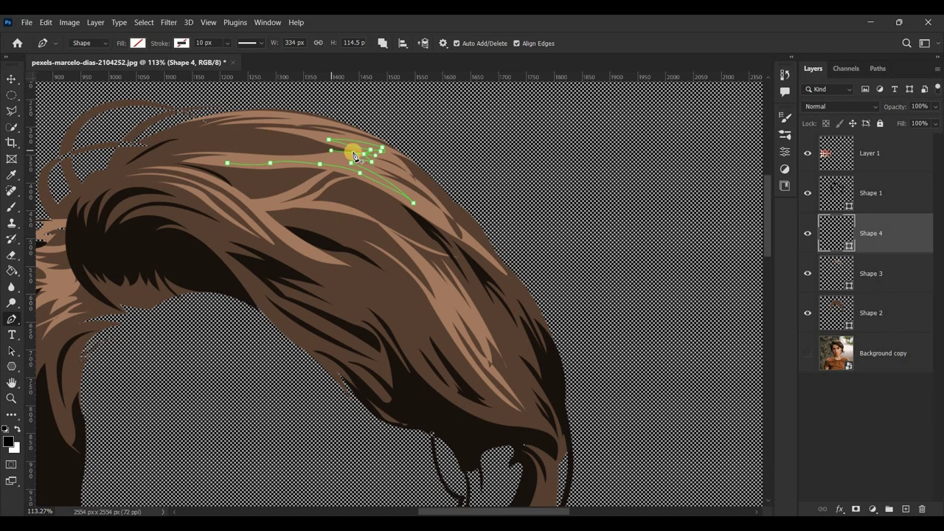
left_click_drag(326, 161, 227, 162)
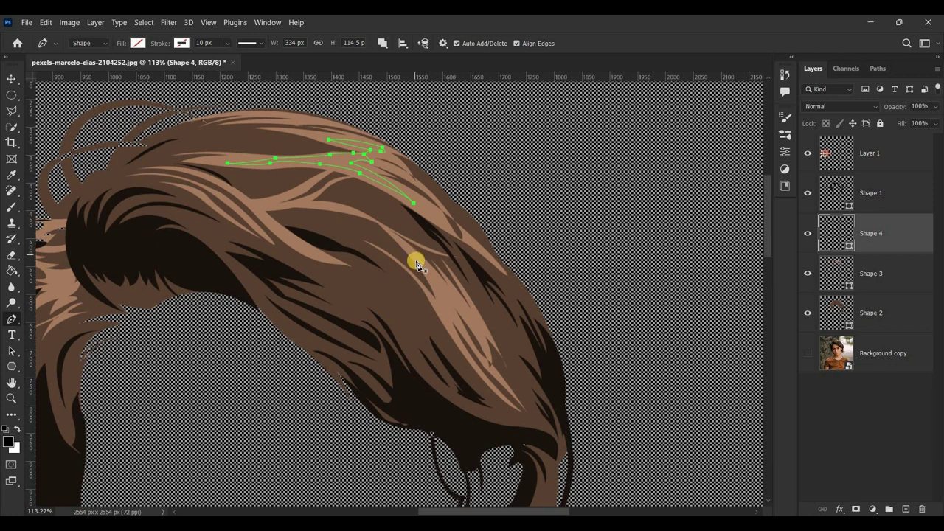
Outline a second strand lower on the hair and a third on its left side.
mouse_move(419, 261)
left_mouse_down()
mouse_move(442, 311)
mouse_move(439, 303)
left_mouse_up()
mouse_move(473, 363)
left_mouse_down()
mouse_move(445, 296)
mouse_move(464, 333)
mouse_move(454, 312)
mouse_move(477, 332)
left_mouse_up()
left_click_drag(418, 259, 394, 242)
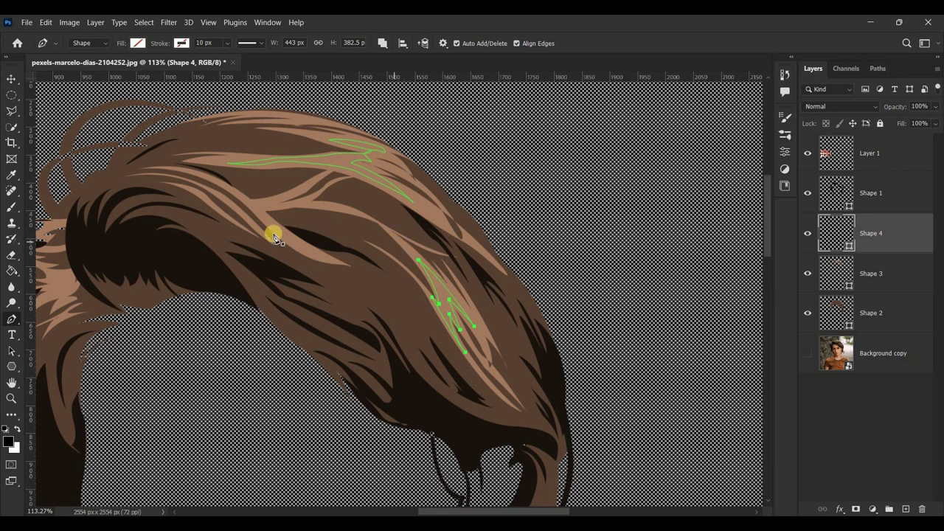
left_click(330, 260)
mouse_move(230, 185)
left_mouse_down()
mouse_move(200, 162)
mouse_move(262, 215)
left_mouse_up()
left_click(291, 242)
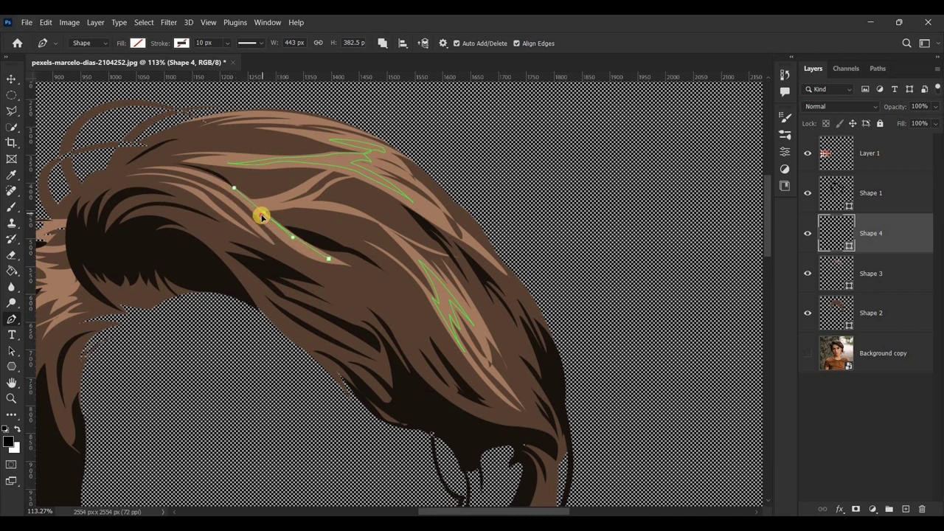
left_click(224, 186)
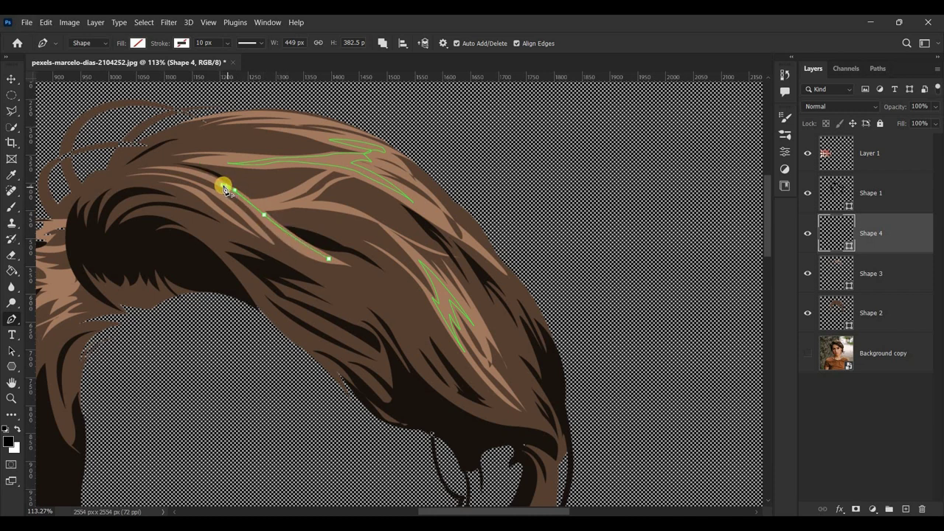
left_click_drag(332, 257, 331, 263)
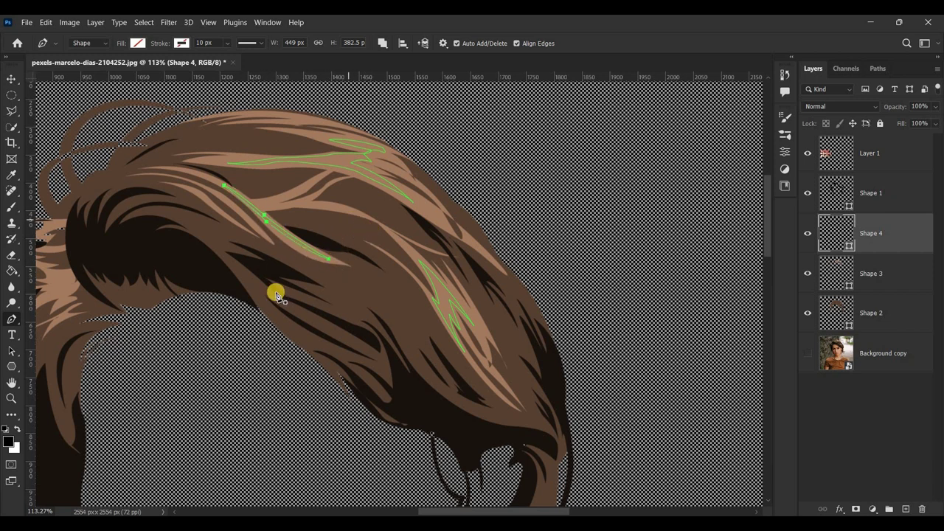
Trace a small curved strand near the left temple lock, undoing misplaced points.
scroll(320, 294, "down", 1)
scroll(347, 280, "up", 5)
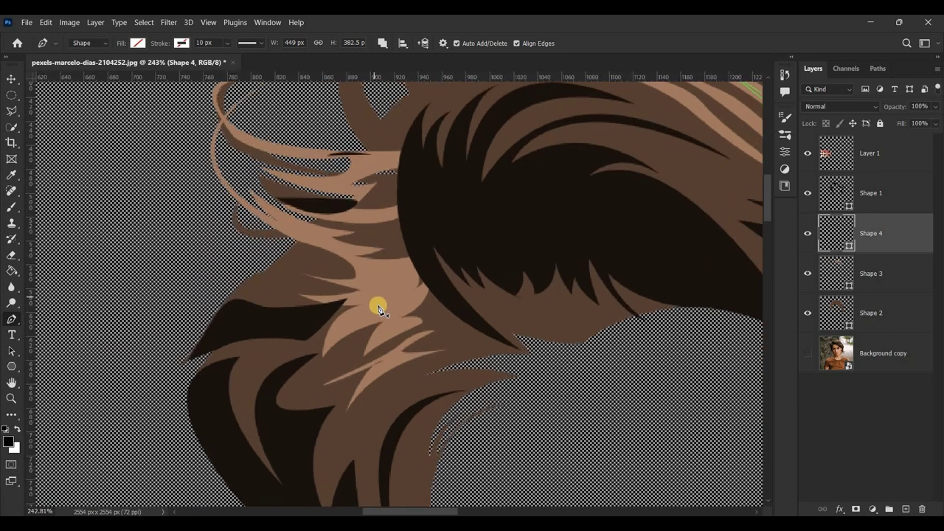
left_click(369, 266)
left_click(407, 264)
left_click(413, 279)
left_click(411, 296)
key("ctrl+z")
key("ctrl+z")
left_click(421, 290)
left_click(401, 300)
left_click(376, 315)
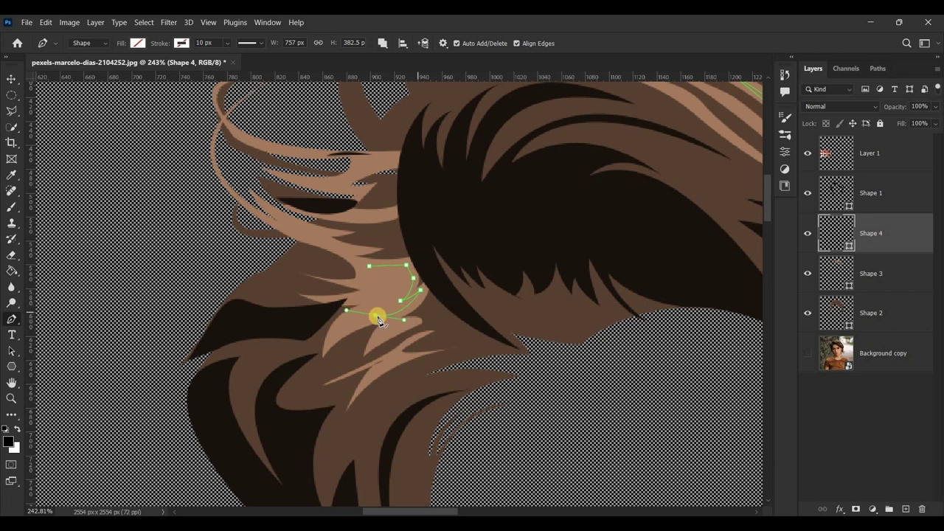
left_click(343, 333)
key("ctrl+z")
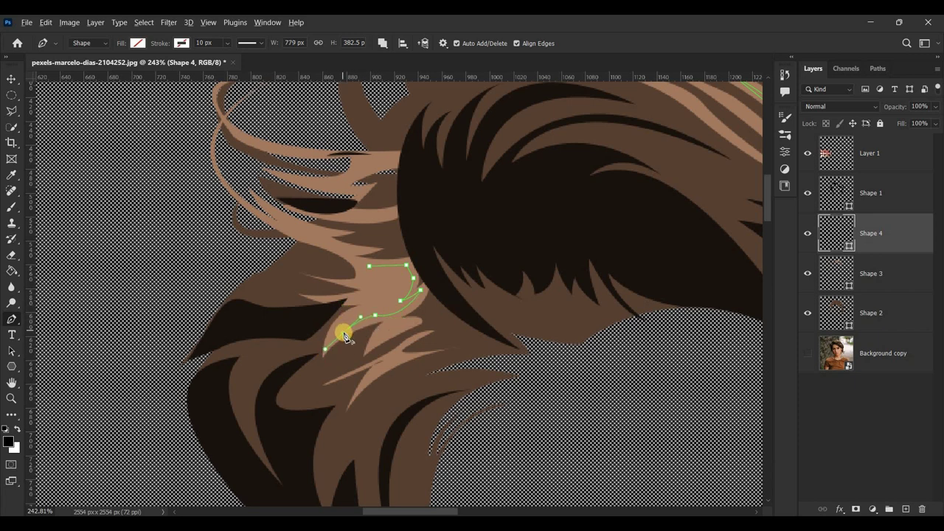
mouse_move(360, 300)
left_mouse_down()
mouse_move(382, 294)
mouse_move(365, 269)
left_mouse_up()
scroll(590, 325, "down", 3)
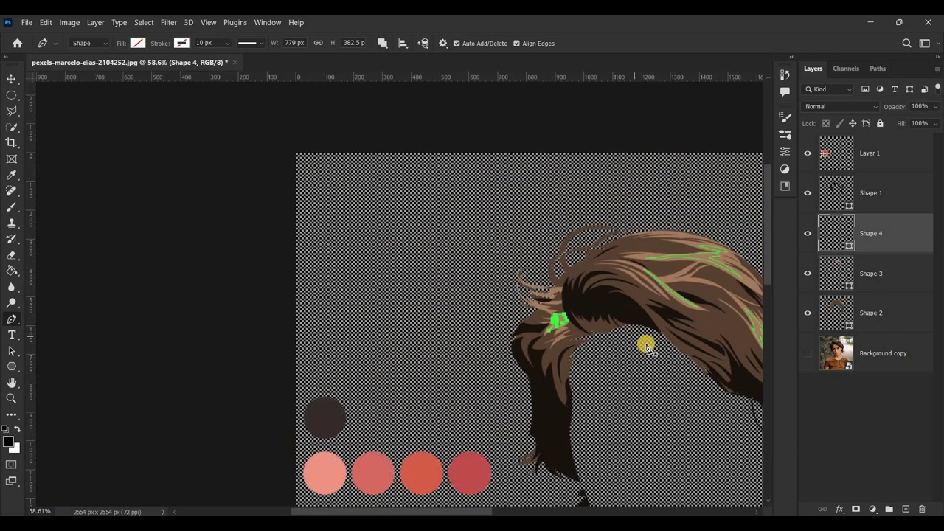
scroll(664, 343, "down", 3)
scroll(692, 348, "down", 2)
scroll(576, 243, "down", 3)
scroll(575, 243, "right", 5)
scroll(455, 135, "up", 3)
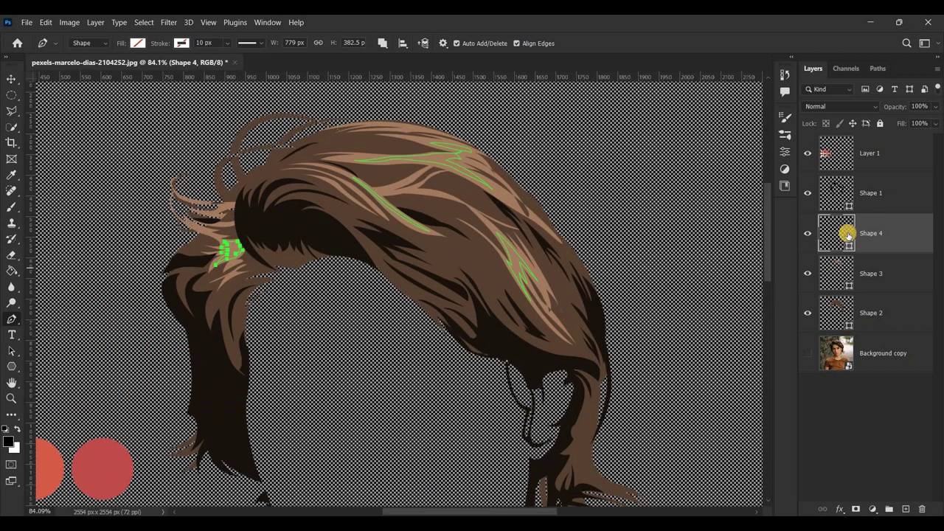
Fill the new hair strands with a light peach brightened from the sampled hair brown.
left_click(140, 44)
left_click(214, 66)
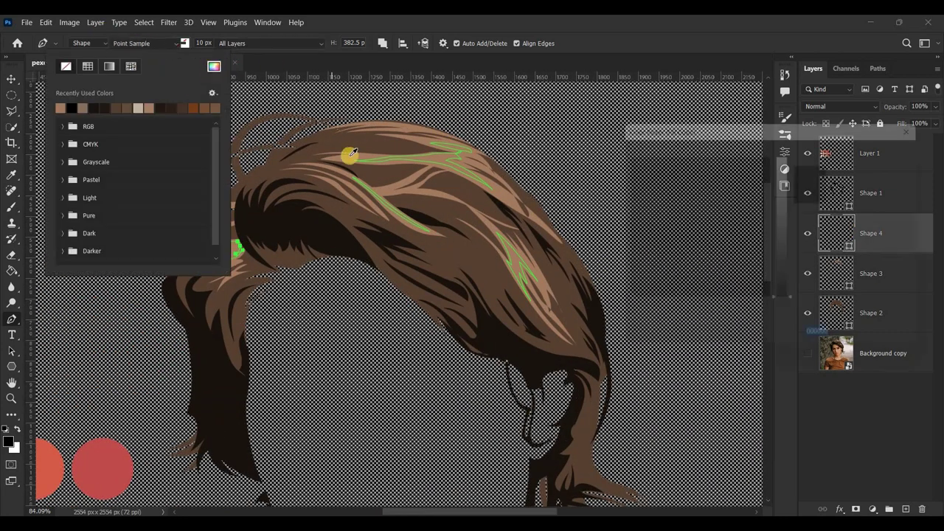
left_click(348, 157)
left_click_drag(791, 199, 789, 167)
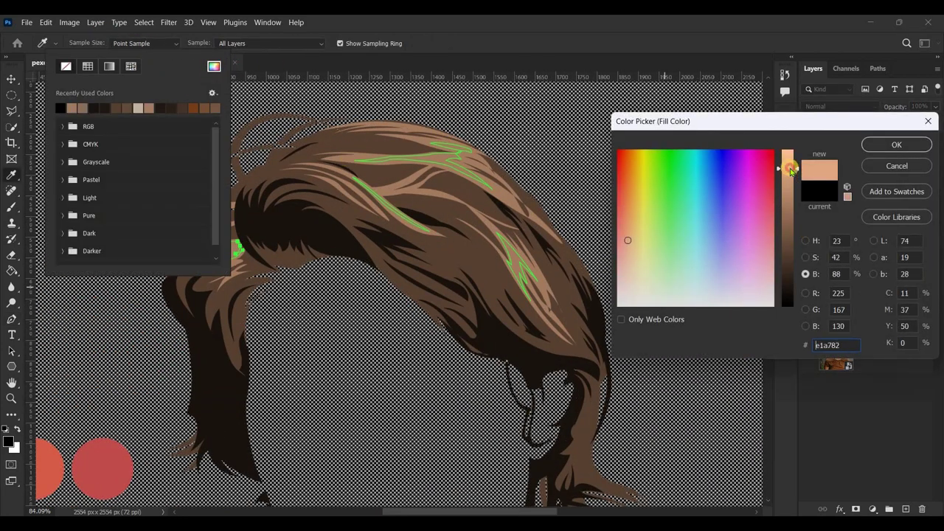
left_click(893, 145)
Hide the colour swatches layer, briefly toggling the portrait photo on and off.
left_click(854, 353)
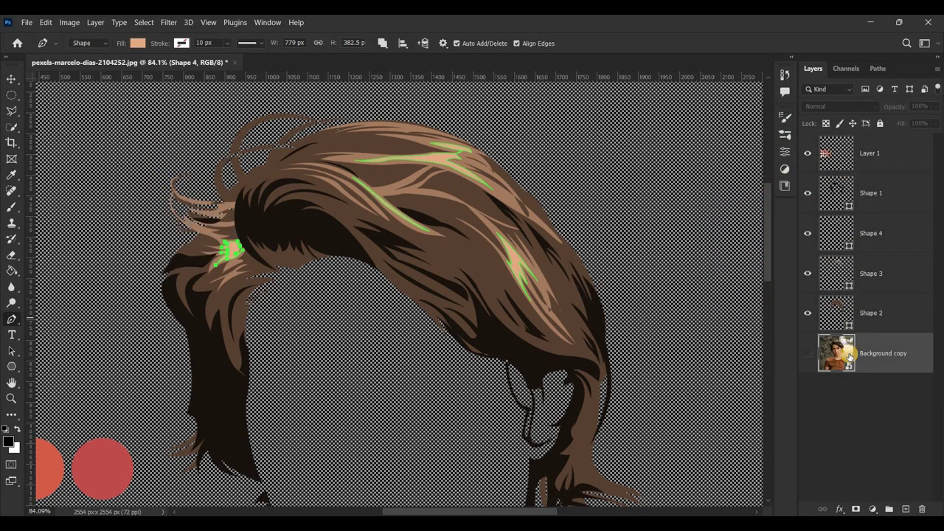
scroll(546, 337, "down", 2)
scroll(604, 362, "down", 1)
scroll(601, 361, "down", 1)
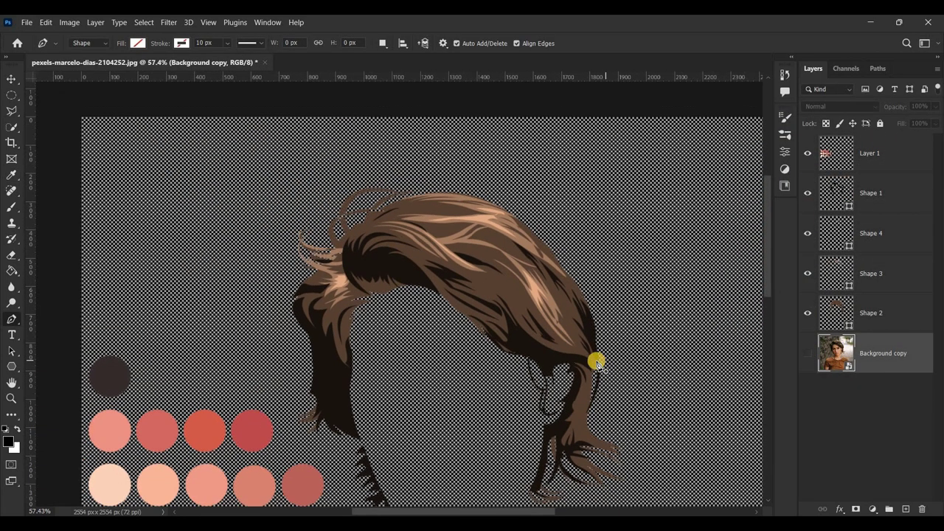
scroll(546, 339, "down", 2)
left_click(808, 153)
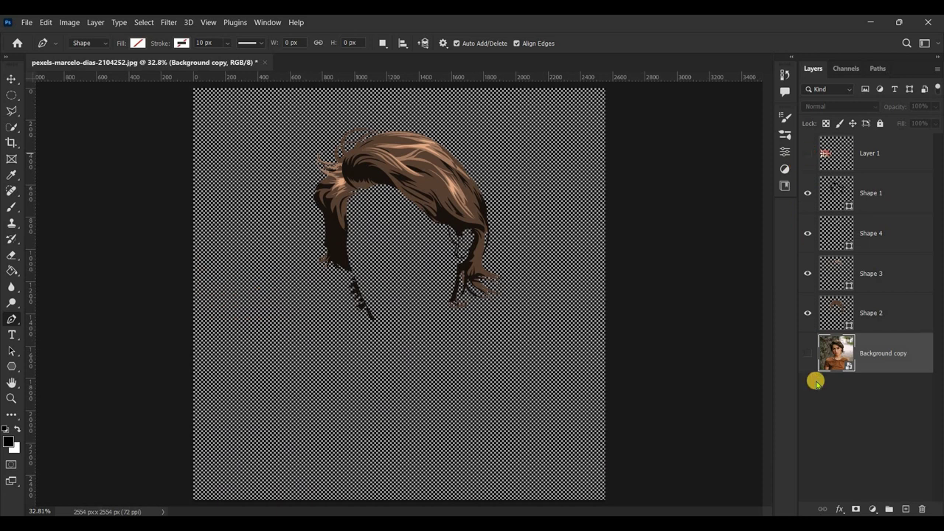
left_click(808, 353)
left_click(808, 353)
Group the four hair shape layers, Shapes 1–4, into a group named Rambut.
left_click(900, 322)
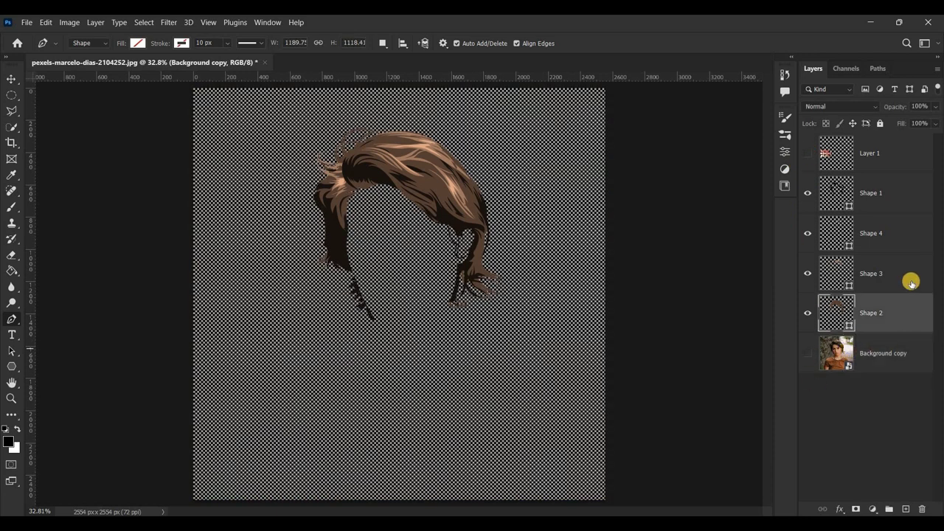
left_click(898, 193, "shift")
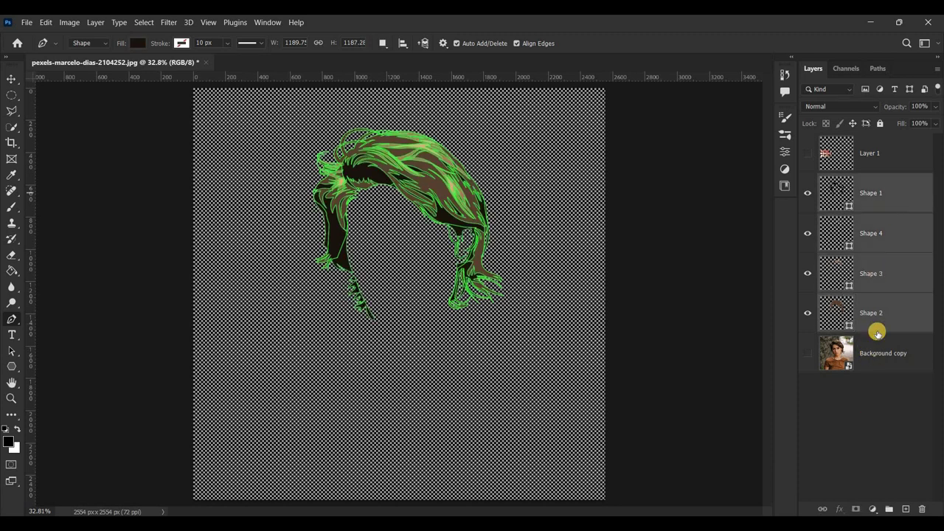
right_click(887, 323)
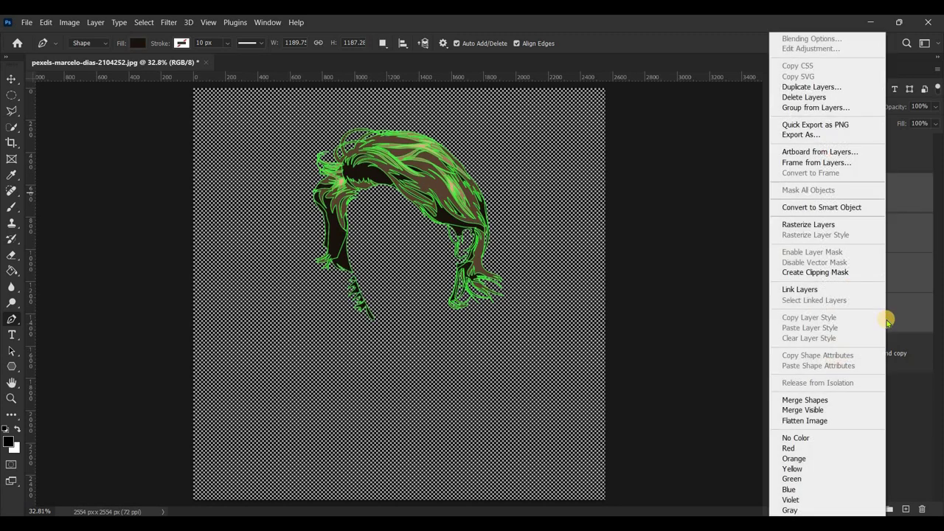
left_click(804, 107)
type("Rambut")
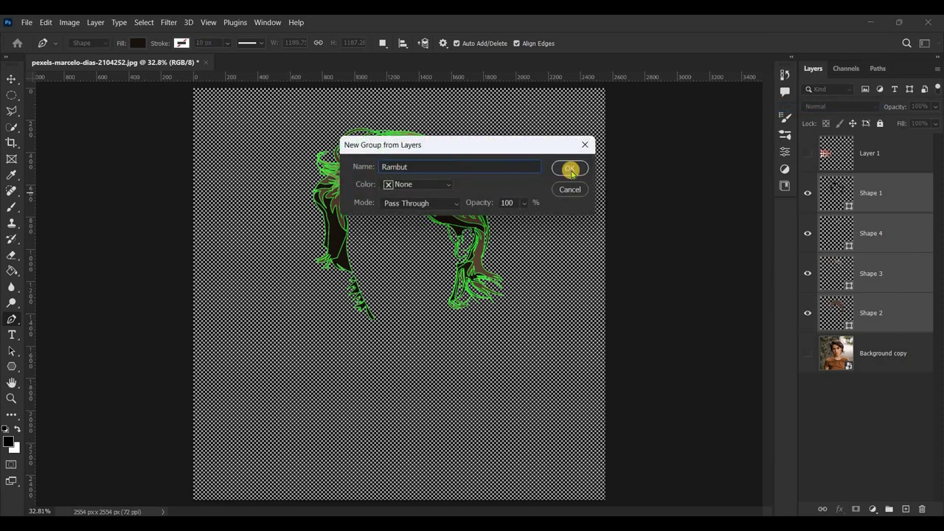
left_click(570, 170)
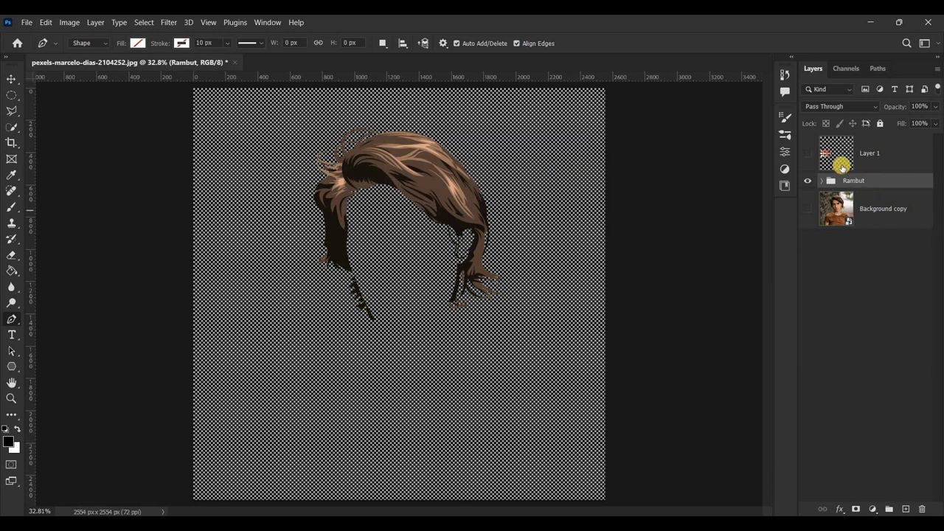
Show the portrait photo, add an empty layer above it, and zoom into the eyes.
left_click(844, 161)
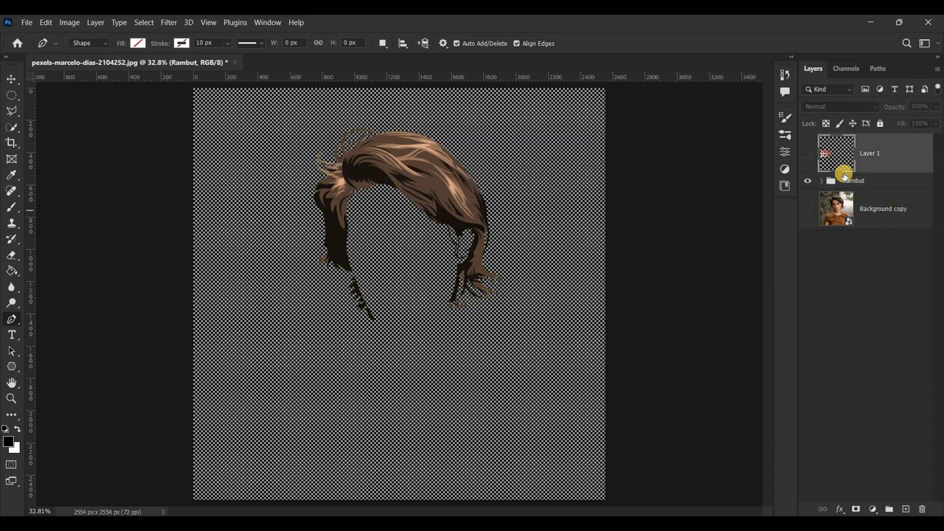
left_click(835, 207)
left_click(808, 208)
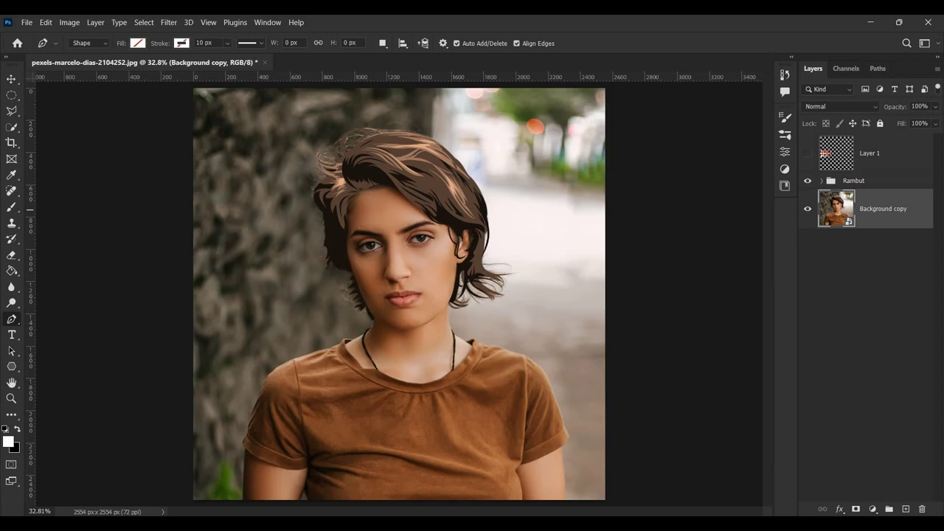
left_click(906, 509)
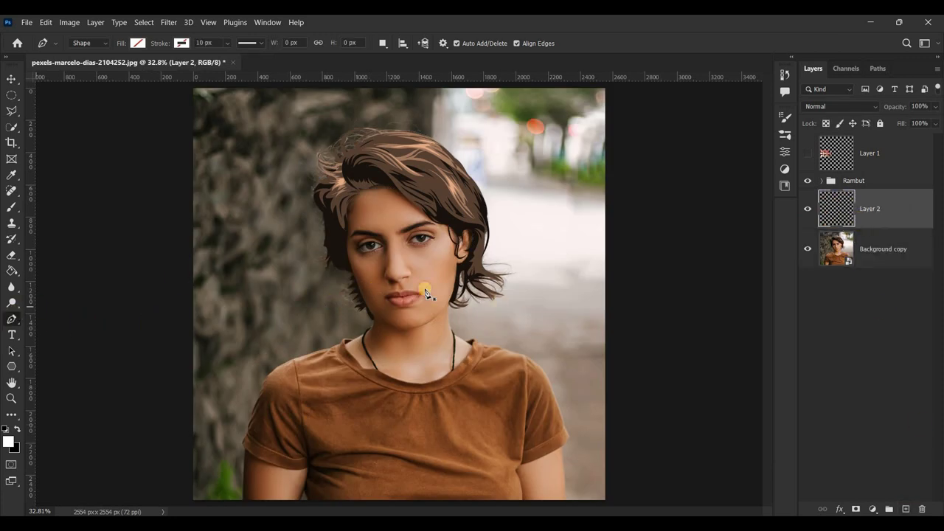
scroll(377, 238, "up", 3)
scroll(350, 185, "up", 3)
scroll(318, 211, "up", 2)
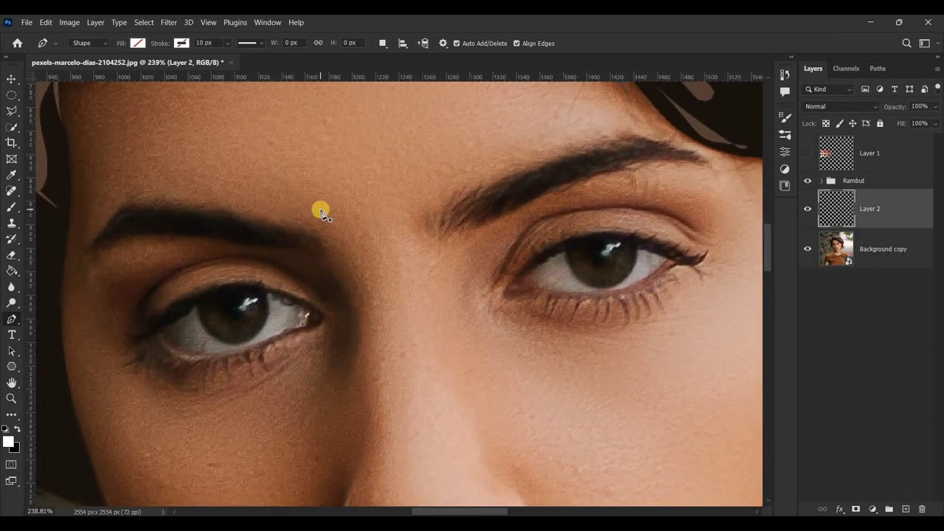
Trace an almond-shaped eyeliner path around the left eye with the Pen tool.
left_click(163, 333)
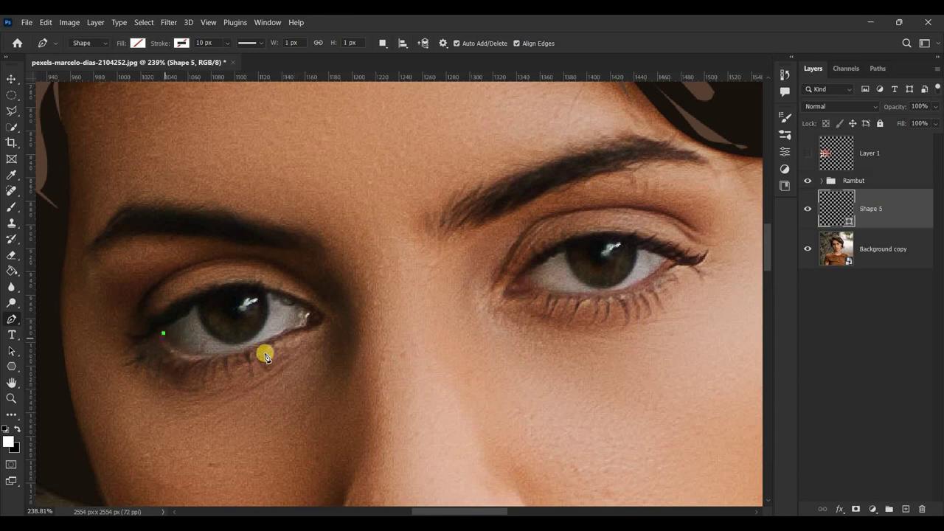
left_click_drag(302, 339, 329, 323)
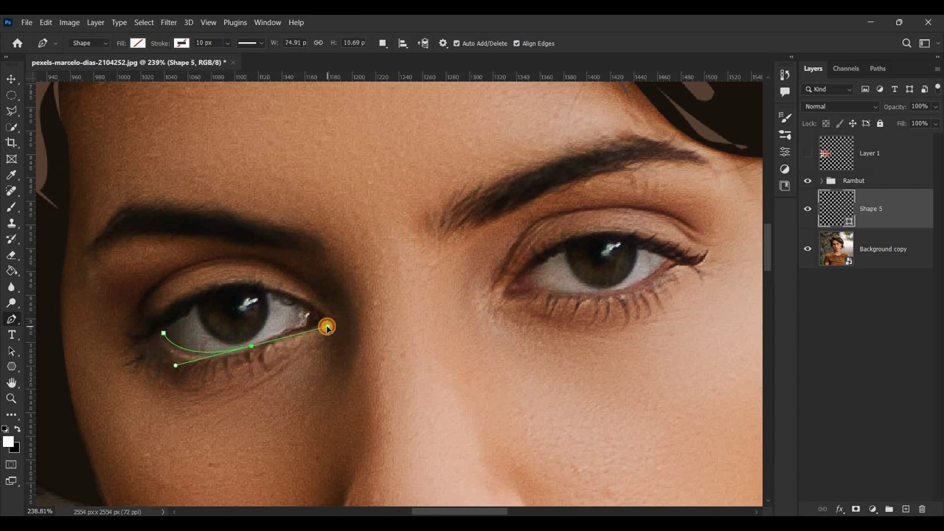
mouse_move(180, 359)
left_mouse_down()
mouse_move(152, 349)
mouse_move(231, 284)
mouse_move(284, 279)
left_mouse_up()
left_click_drag(332, 318, 338, 321)
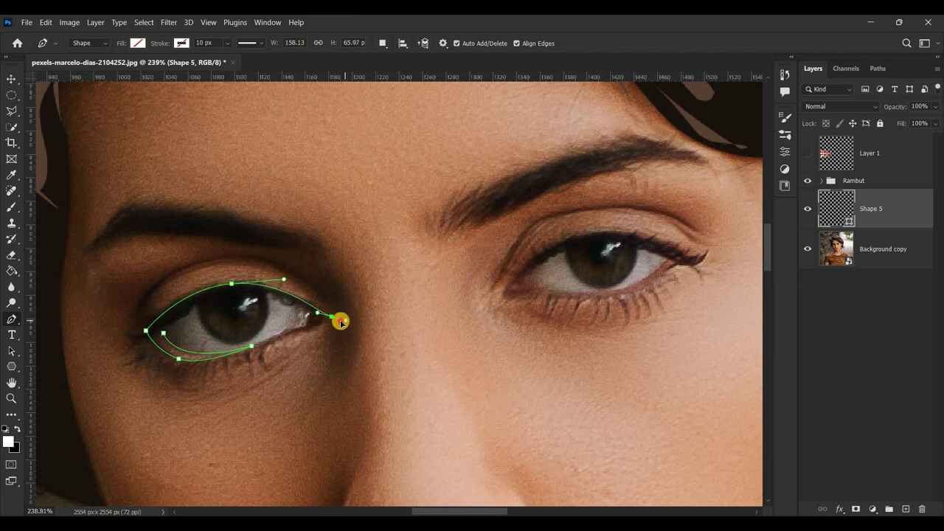
left_click_drag(252, 345, 309, 336)
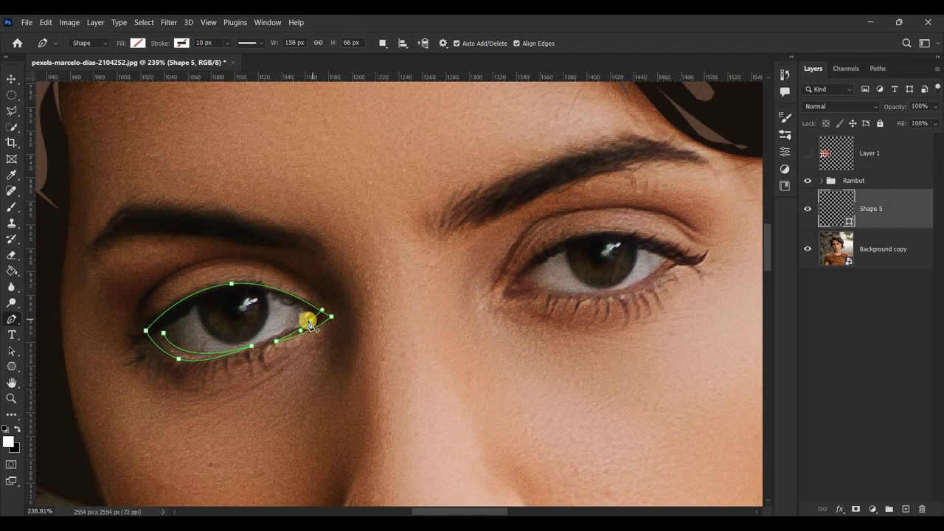
Refine the left eyeliner's upper-lid arc and inner-corner curves.
scroll(288, 323, "up", 2)
scroll(266, 336, "up", 2)
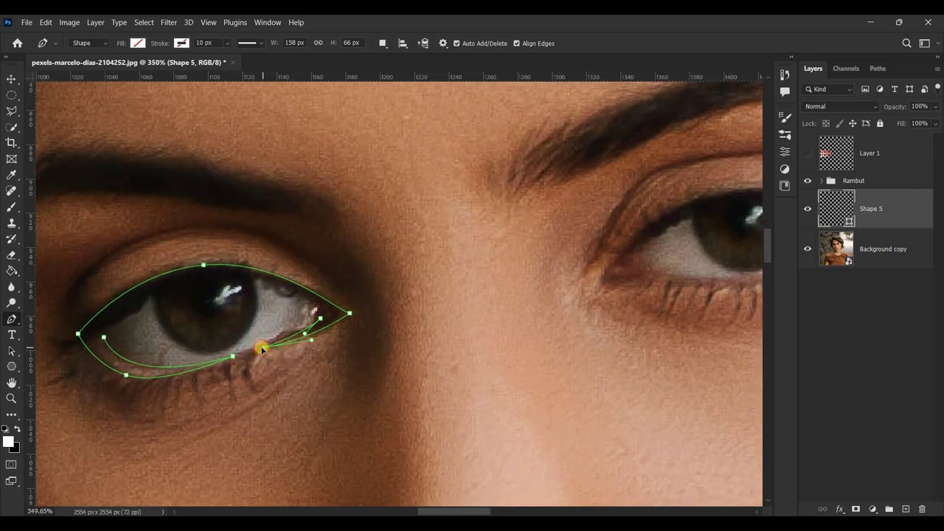
left_click_drag(206, 273, 108, 274)
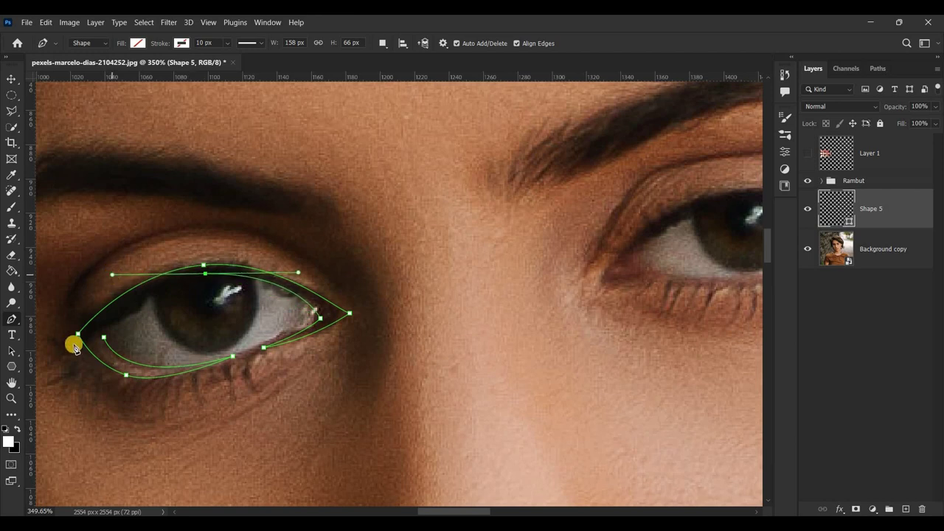
left_click_drag(104, 337, 95, 347)
key("ctrl+z")
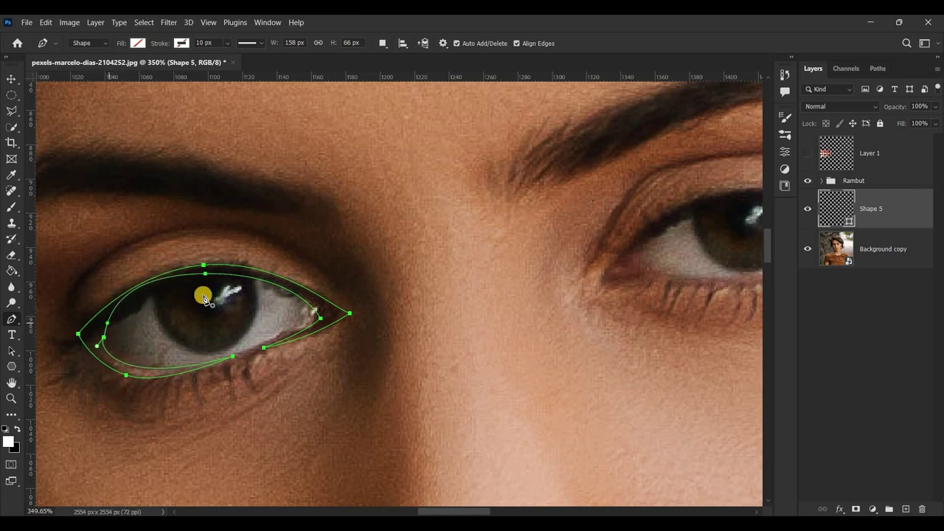
left_click(205, 274)
left_click_drag(214, 272, 133, 287)
mouse_move(102, 334)
left_mouse_down()
mouse_move(116, 335)
mouse_move(98, 313)
mouse_move(109, 304)
left_mouse_up()
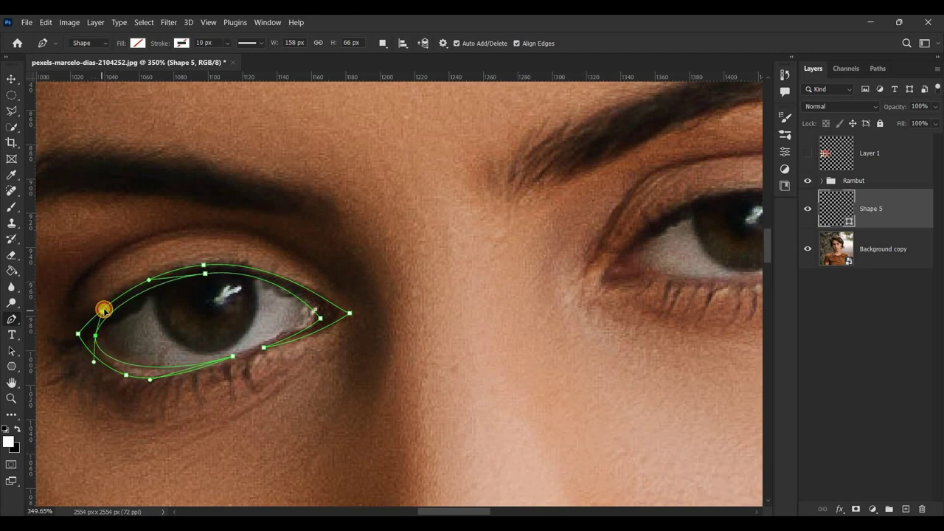
left_click_drag(93, 362, 107, 371)
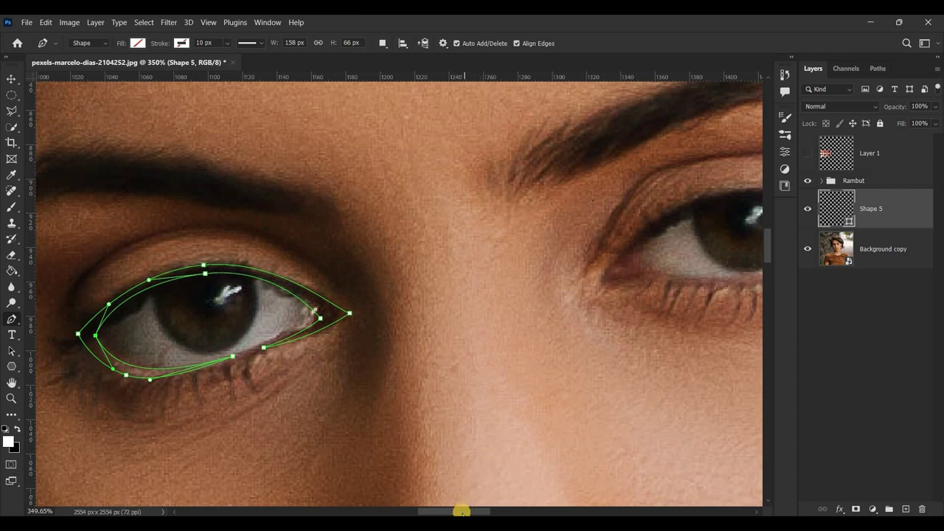
left_click_drag(461, 511, 480, 511)
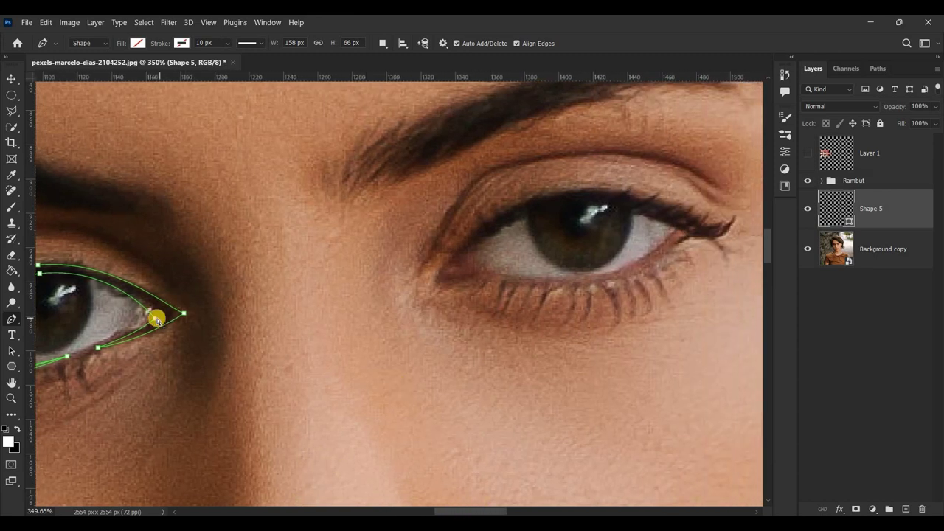
Set Combine Shapes and draw a winged eyeliner outline around the right eye.
left_click_drag(155, 319, 160, 316)
left_click(382, 44)
left_click(389, 81)
left_click(675, 230)
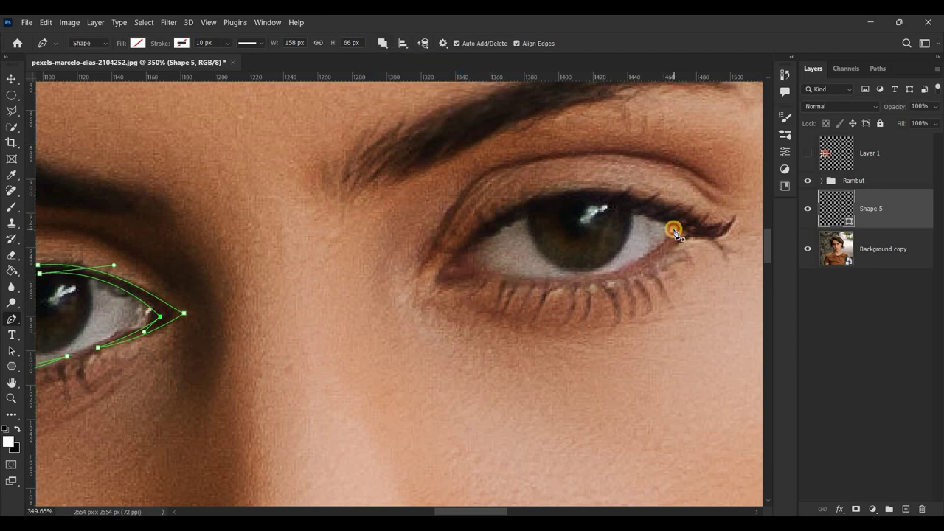
left_click_drag(561, 281, 485, 281)
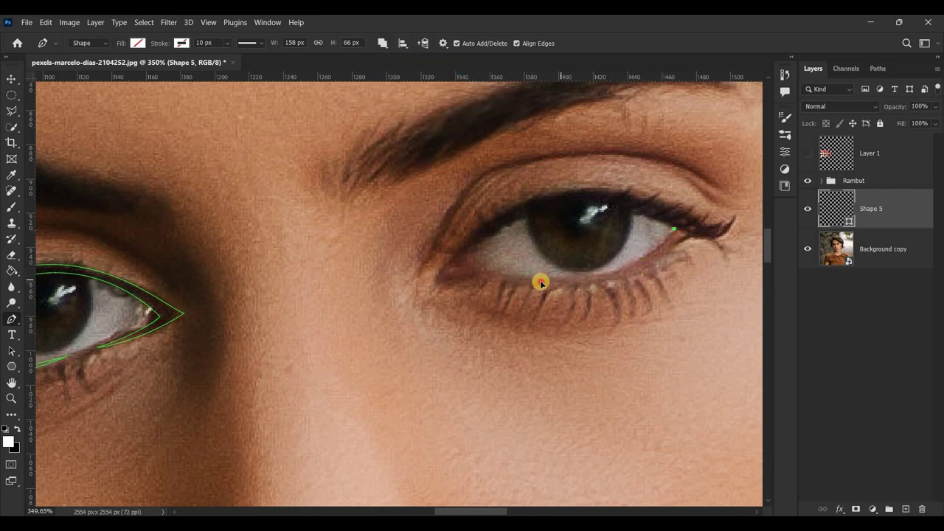
left_click(561, 281)
left_click_drag(691, 236, 624, 293)
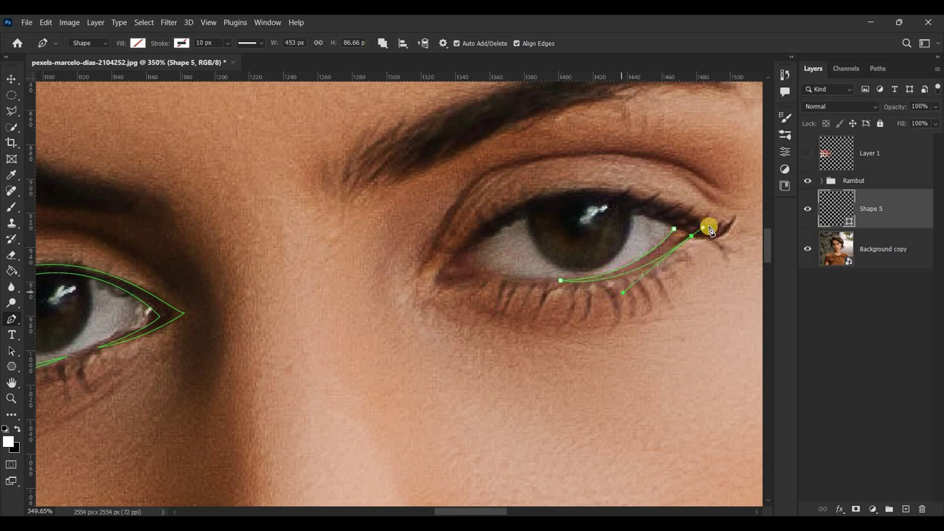
left_click(704, 225)
left_click_drag(575, 191, 509, 199)
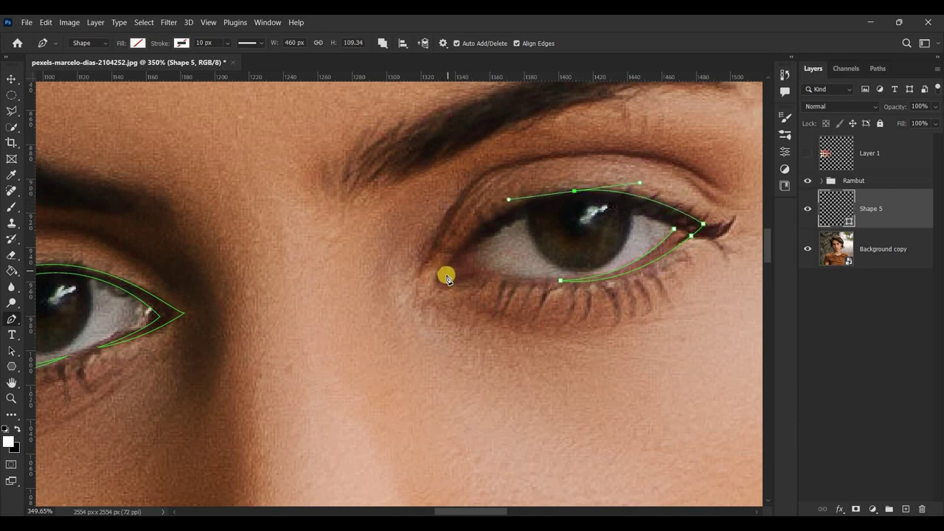
left_click_drag(446, 275, 426, 307)
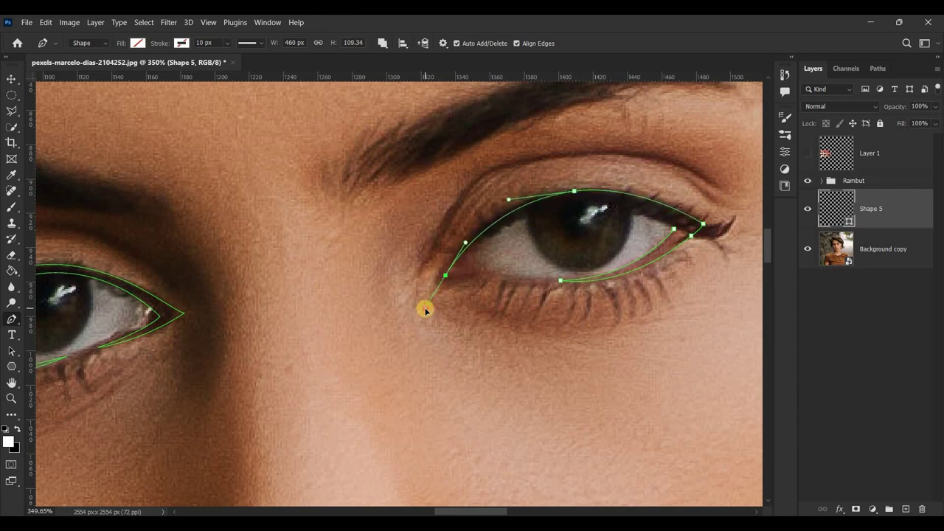
Refine the right eyeliner's inner corner, lower-lid and upper-lid curves.
left_click_drag(449, 274, 469, 234)
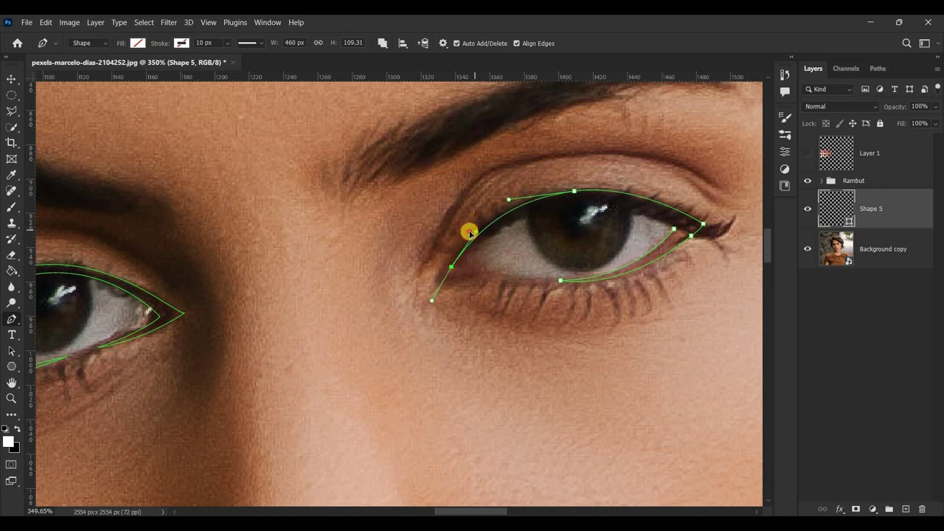
left_click_drag(540, 290, 534, 290)
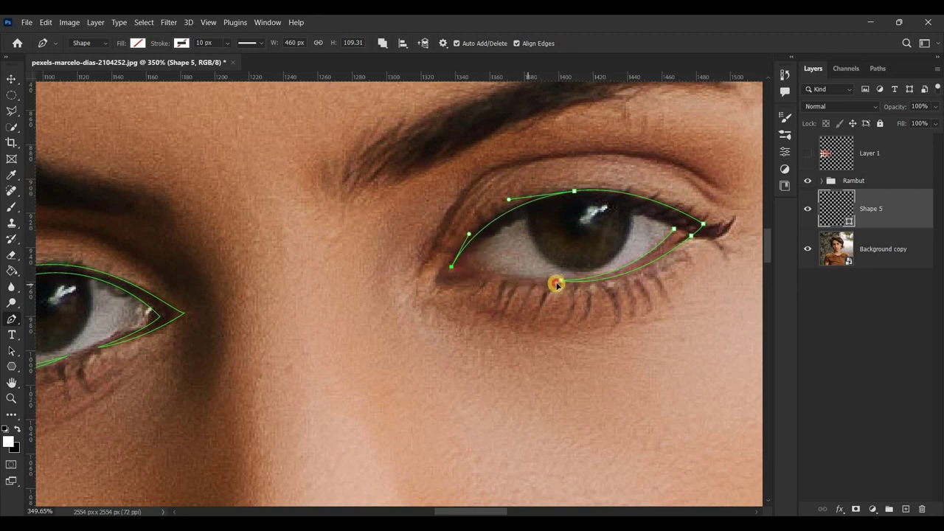
left_click_drag(468, 266, 428, 249)
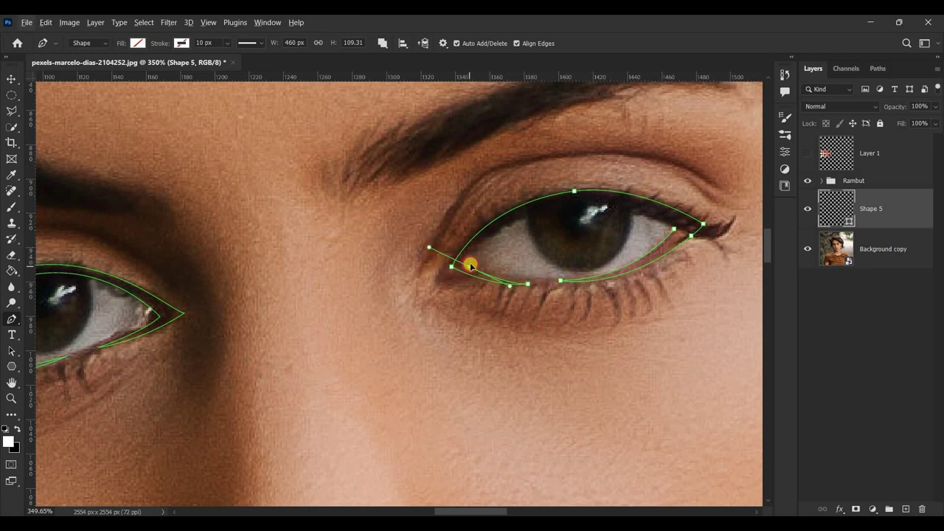
left_click_drag(469, 268, 445, 274)
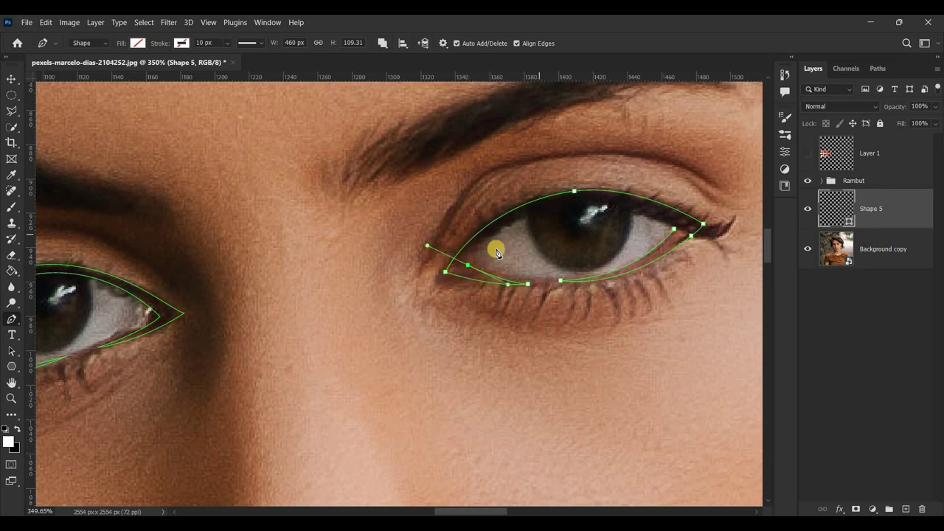
left_click_drag(476, 270, 467, 269)
left_click_drag(573, 208, 662, 200)
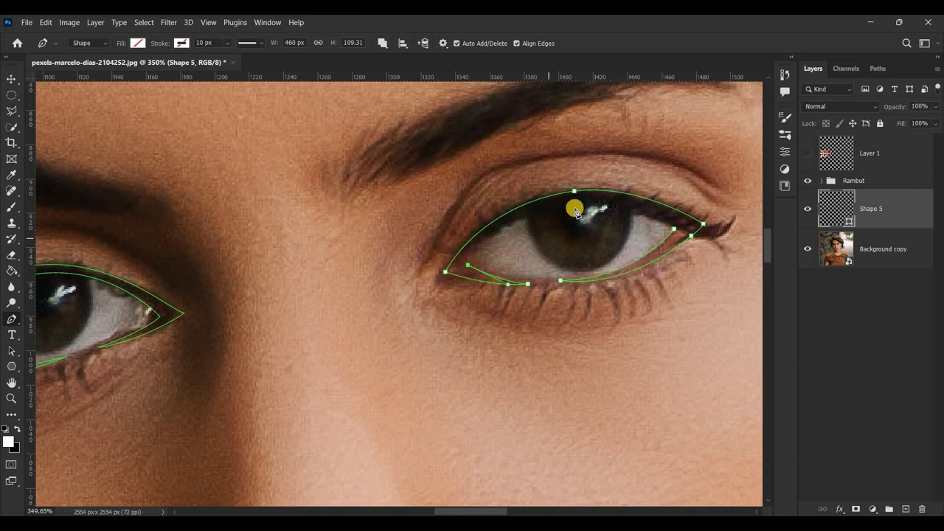
left_click_drag(573, 209, 577, 200)
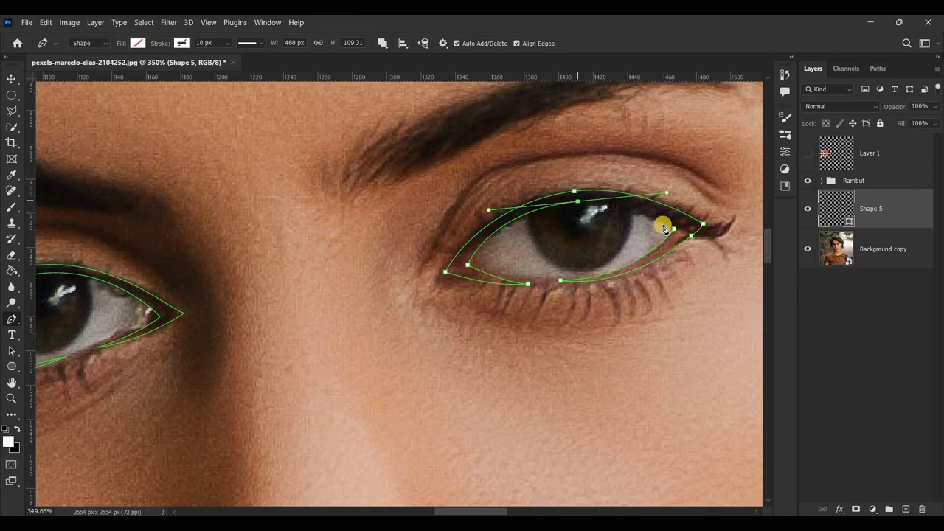
mouse_move(676, 232)
left_mouse_down()
mouse_move(698, 228)
mouse_move(716, 240)
mouse_move(576, 201)
mouse_move(665, 192)
left_mouse_up()
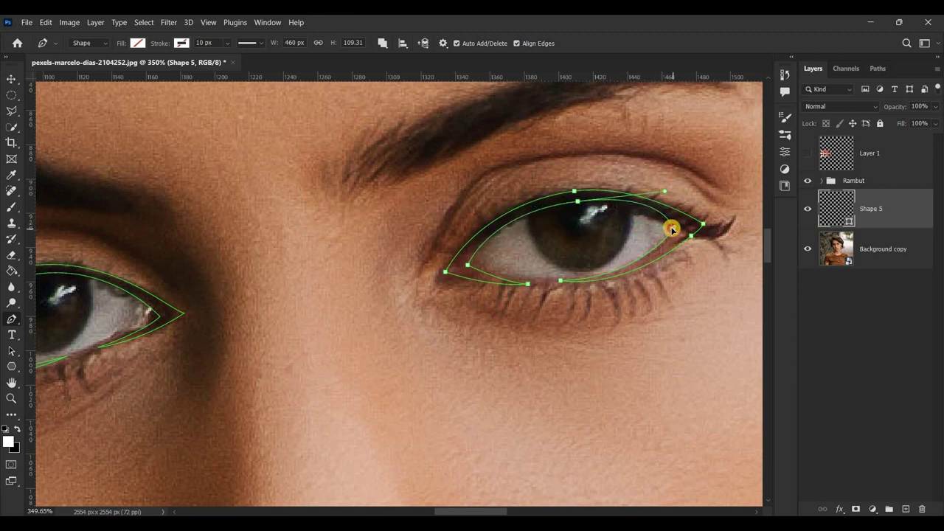
left_click_drag(663, 191, 636, 197)
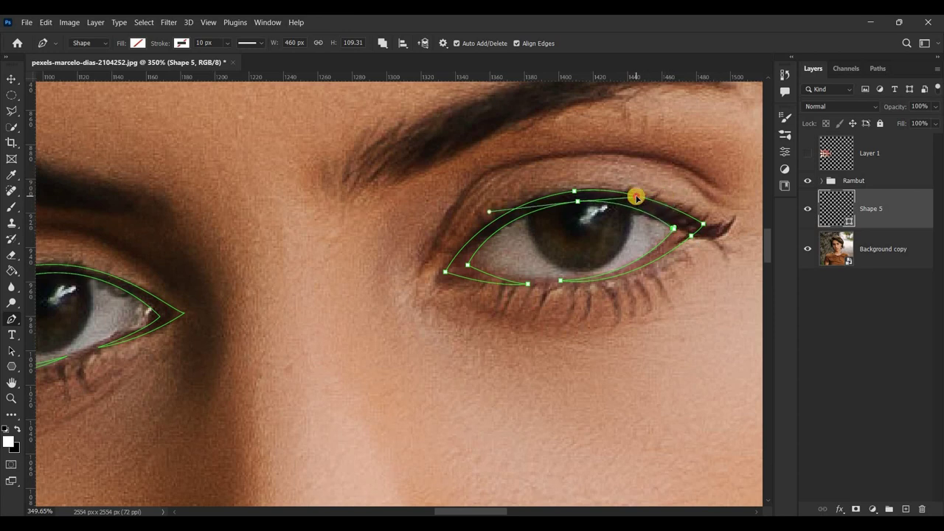
Reshape the left eyeliner's lower-lid curve.
scroll(642, 405, "down", 2)
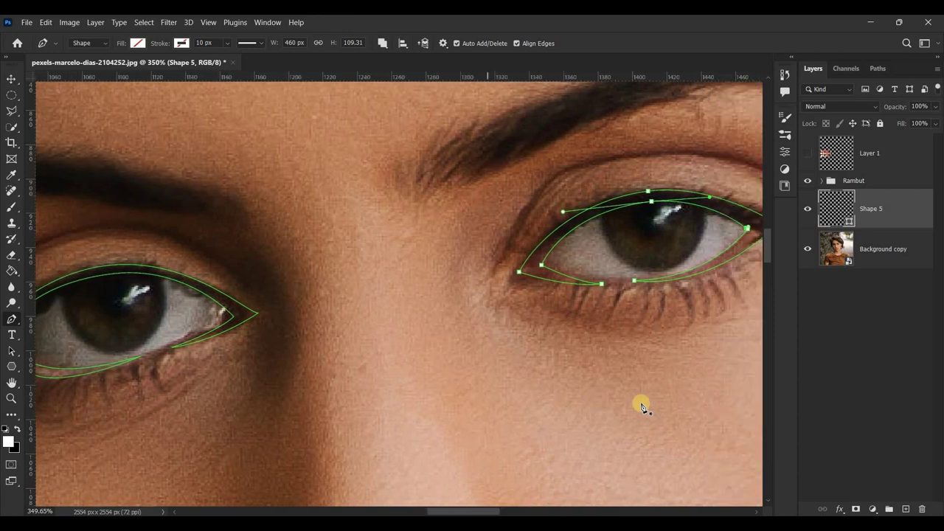
scroll(546, 376, "down", 1)
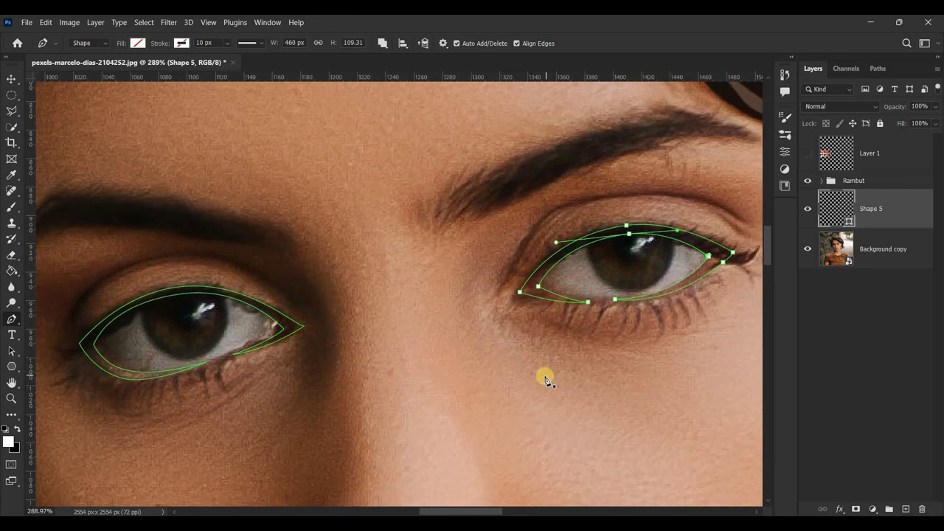
left_click(124, 381)
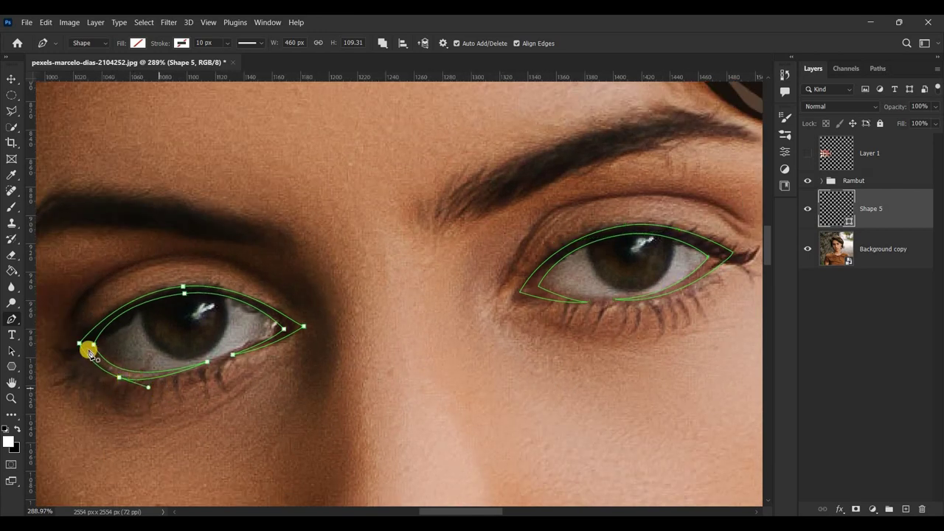
left_click_drag(118, 379, 173, 381)
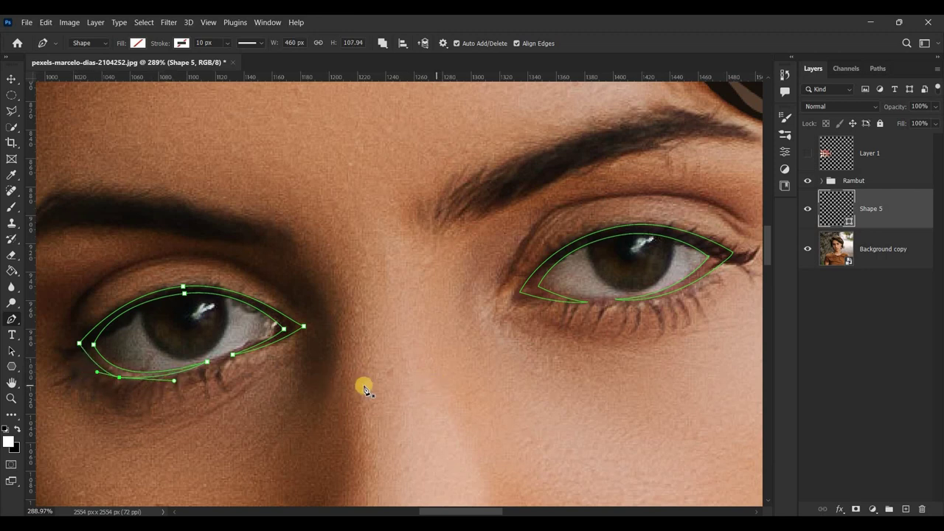
Fill the Shape 5 eyeliner with black.
left_click(135, 43)
left_click(78, 105)
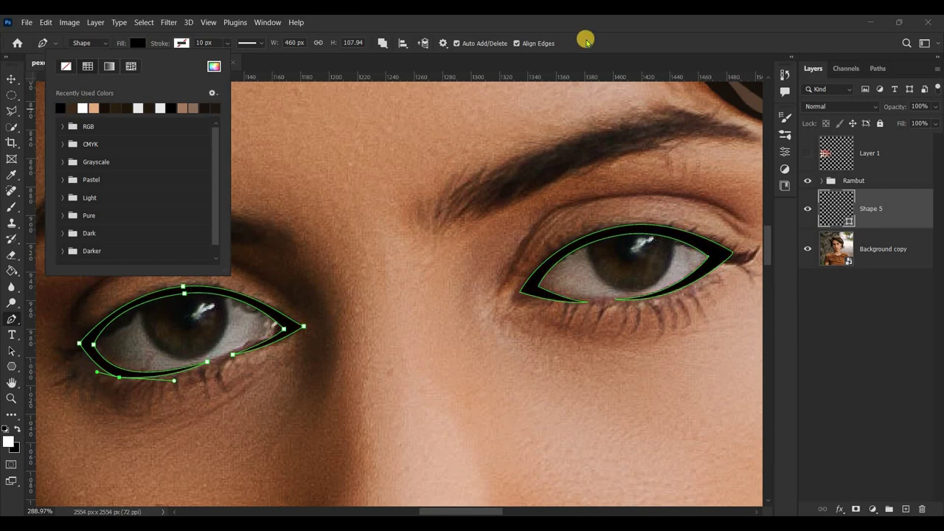
left_click(583, 37)
left_click(834, 246)
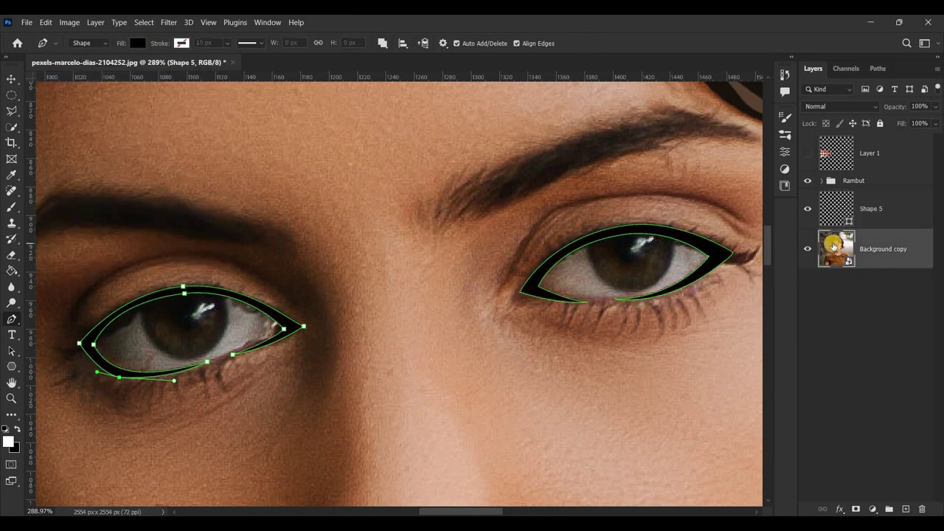
left_click(836, 211)
left_click(834, 253)
left_click(841, 214)
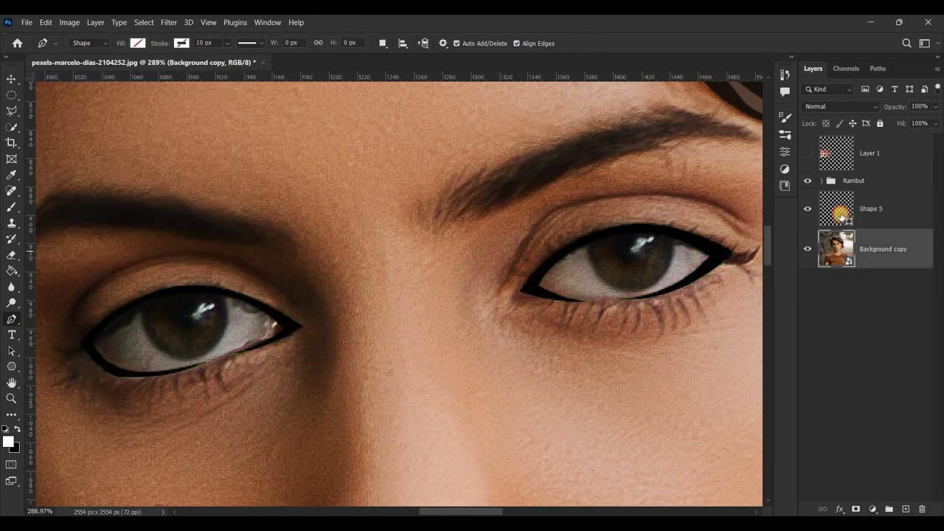
Add a new shape layer and trace a closed outline of the left eye white.
left_click(906, 509)
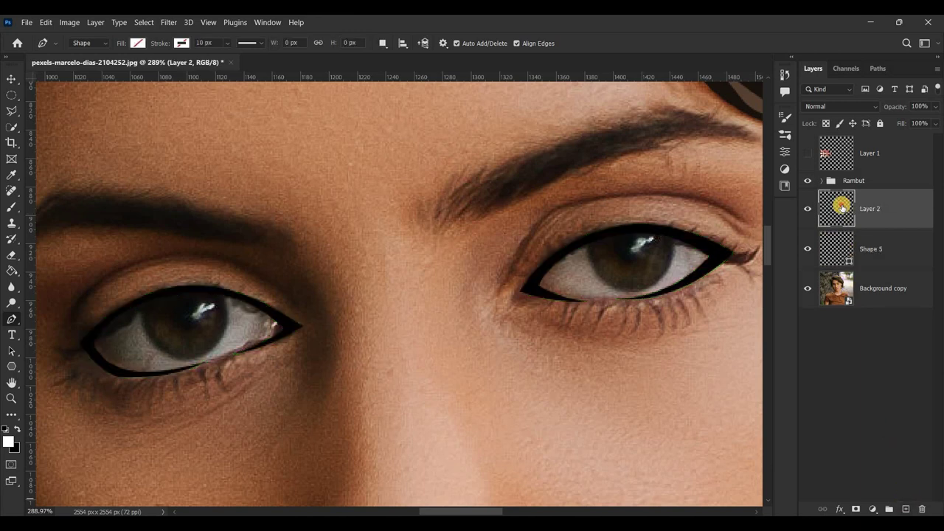
left_click(88, 347)
left_click_drag(288, 330, 326, 307)
left_click_drag(112, 405, 117, 416)
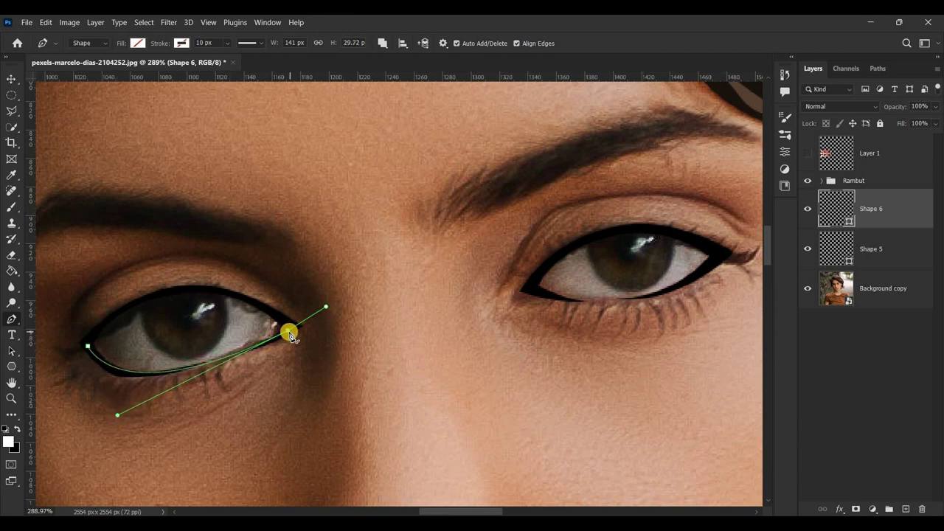
left_click_drag(186, 290, 250, 279)
left_click(87, 346)
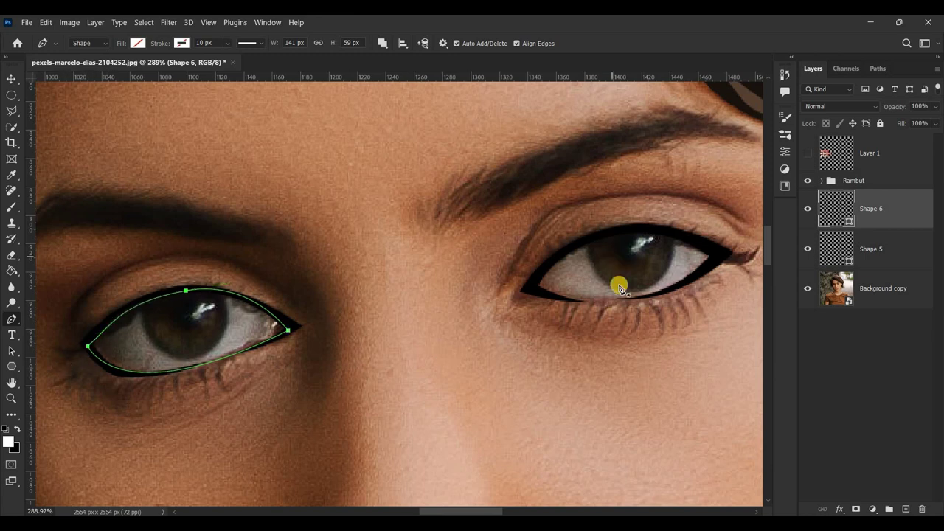
Trace most of the right eye white's outline along the inner corner and upper lid.
left_click(674, 288)
left_click_drag(536, 290, 432, 272)
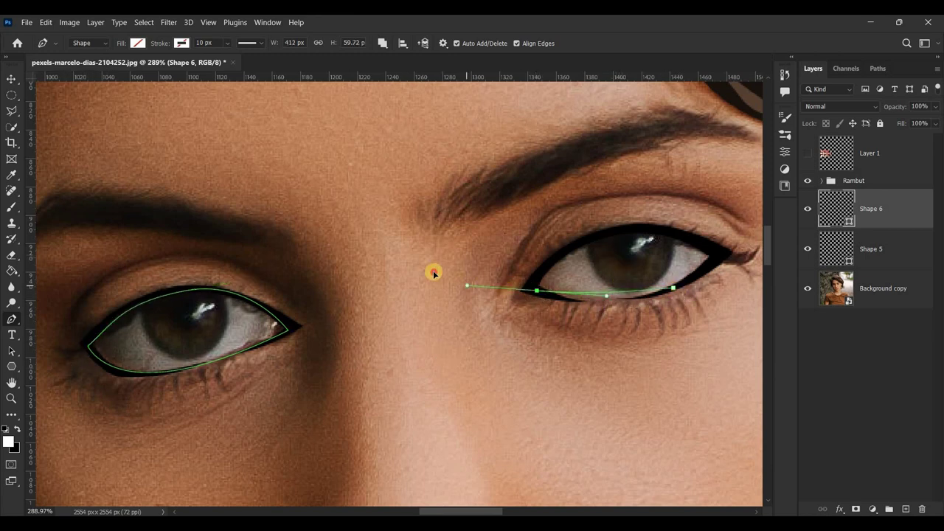
left_click_drag(546, 292, 536, 293)
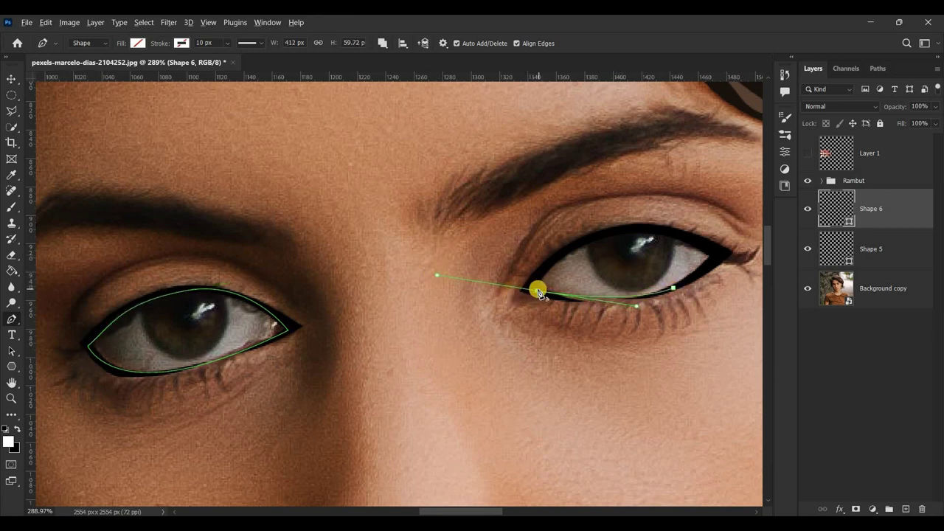
mouse_move(634, 231)
left_mouse_down()
mouse_move(710, 233)
mouse_move(727, 255)
mouse_move(706, 269)
left_mouse_up()
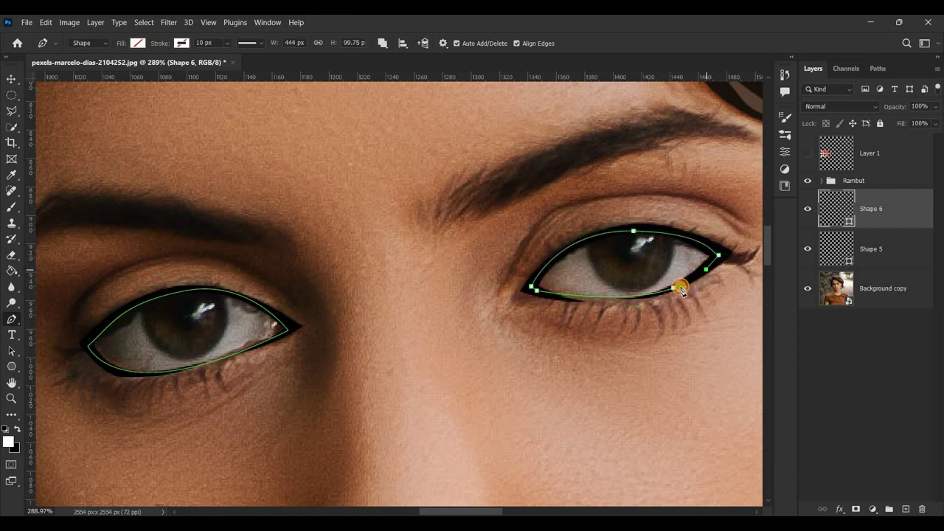
Fill the eye-white shapes with light grey tinted slightly pink.
left_click(137, 43)
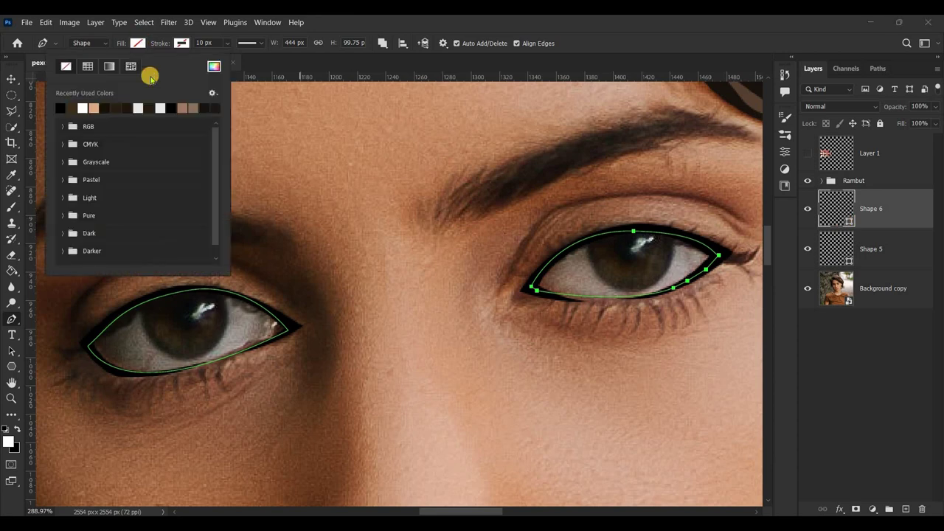
left_click(140, 108)
left_click(214, 65)
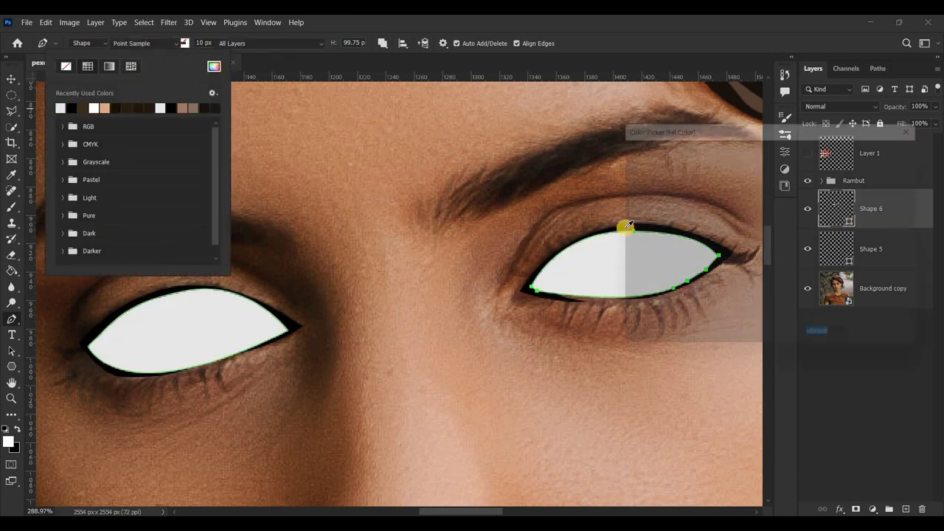
left_click(806, 257)
left_click_drag(787, 260, 789, 283)
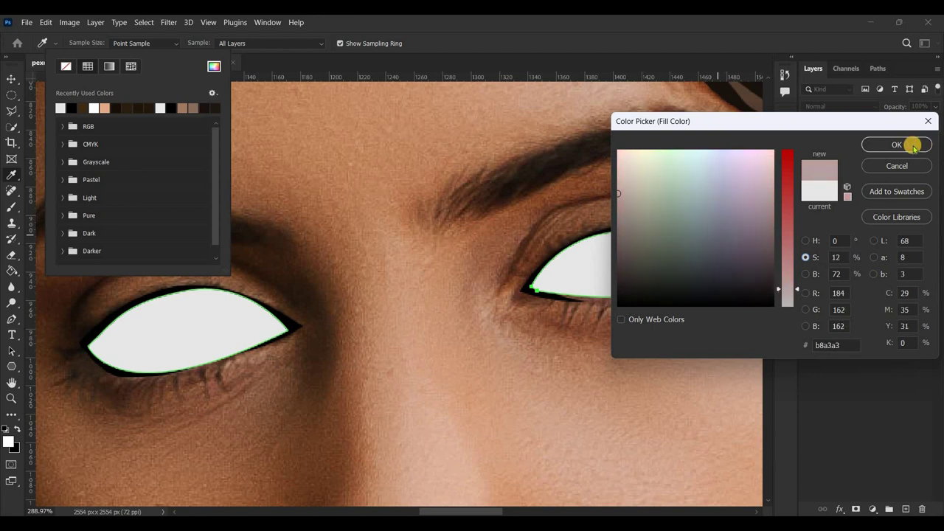
left_click(914, 146)
Drop saturation to 7% and raise brightness for a pale pinkish-grey #d4c5c5.
left_click(214, 65)
left_click_drag(788, 294, 789, 296)
left_click(809, 275)
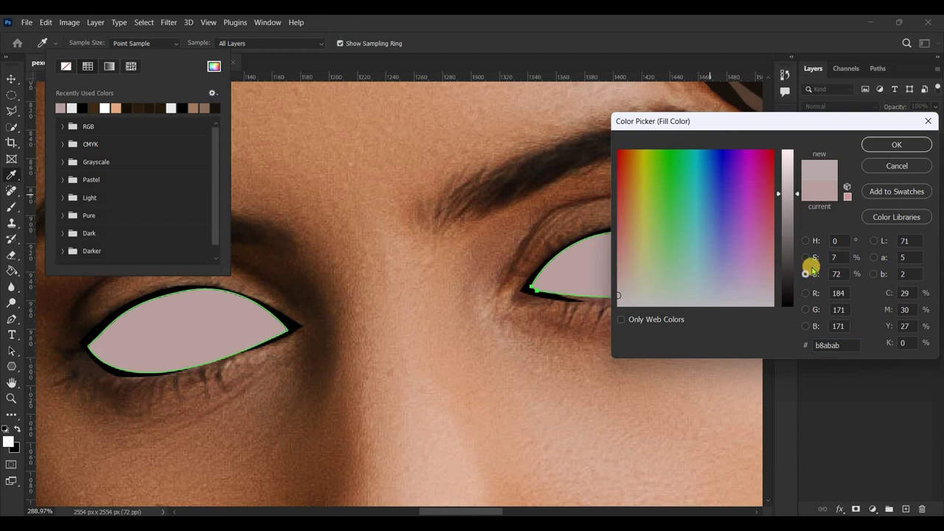
left_click(806, 258)
left_click(806, 274)
left_click(787, 181)
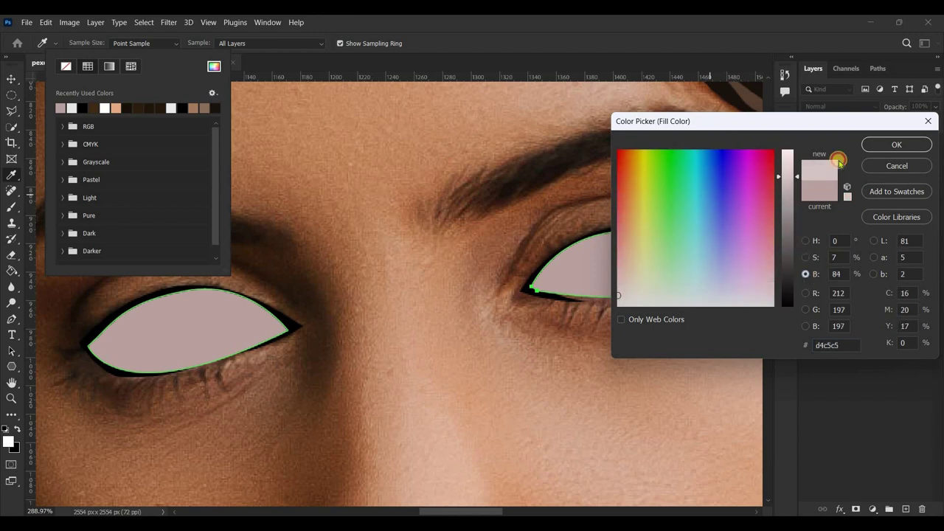
left_click(900, 145)
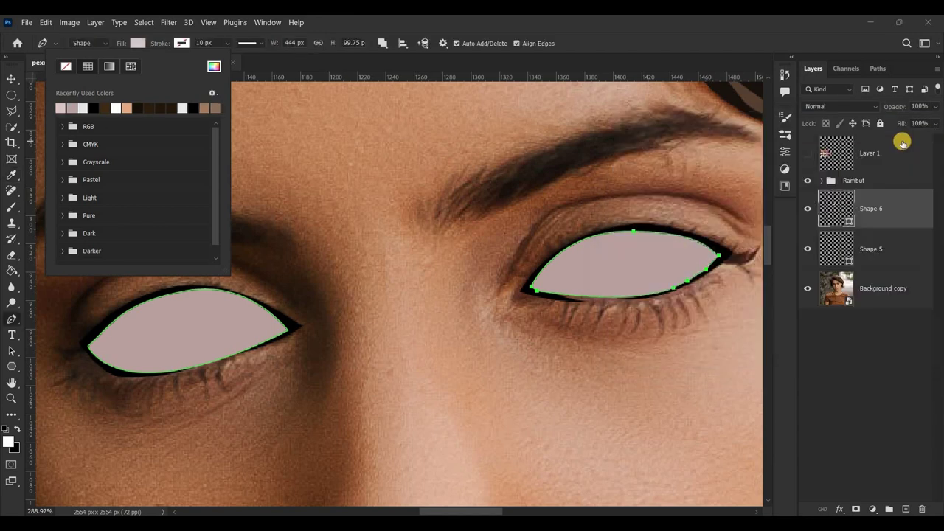
left_click(819, 217)
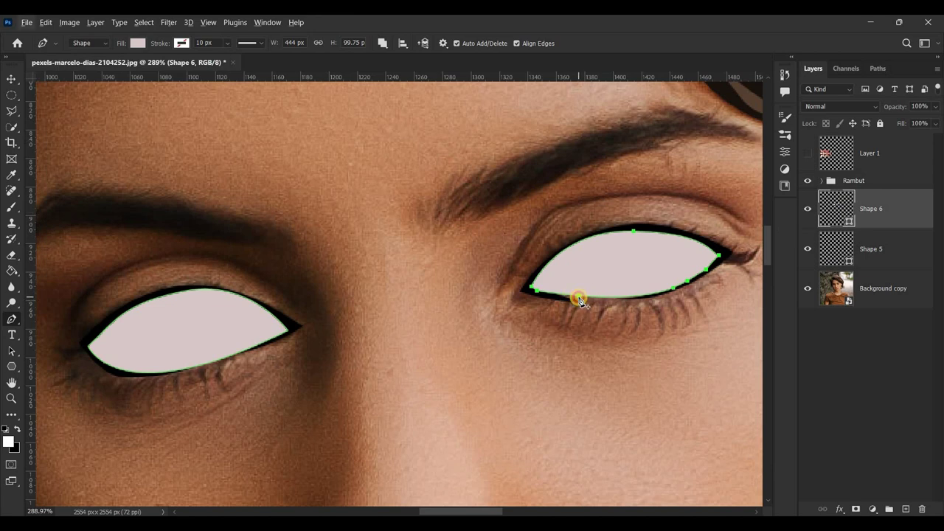
scroll(579, 300, "up", 4)
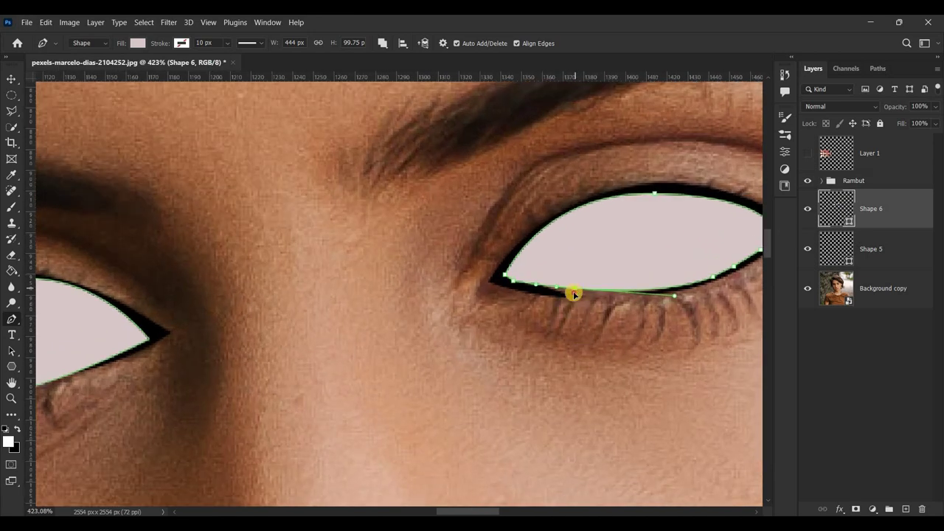
scroll(434, 384, "down", 4)
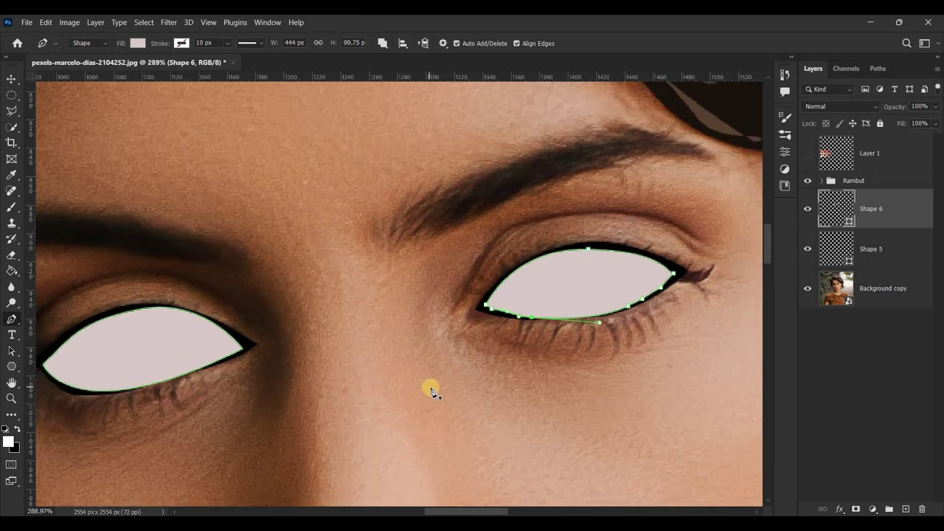
Add a new layer above Shape 6 and set Shape 6 opacity to 38%.
left_click(838, 274)
left_click(871, 209)
scroll(315, 340, "down", 5)
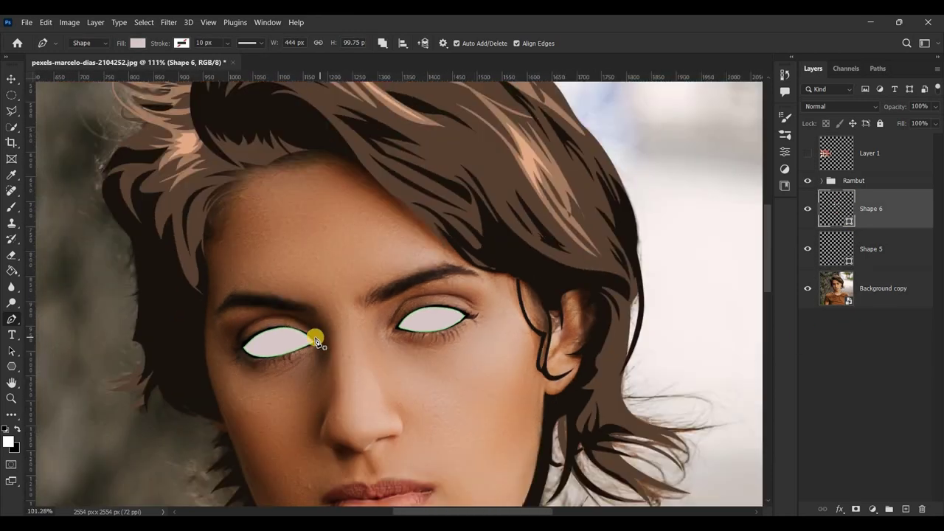
scroll(251, 347, "down", 2)
scroll(236, 359, "up", 2)
left_click(908, 508)
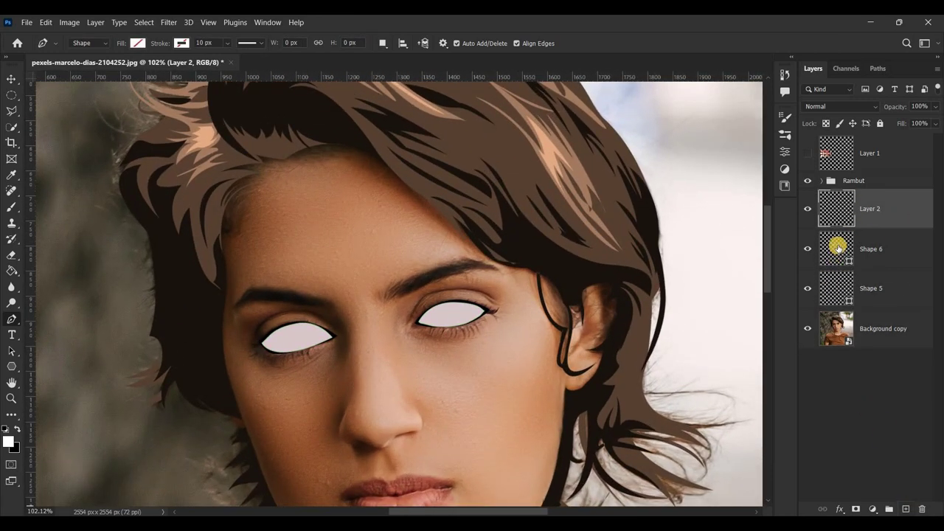
left_click(839, 247)
left_click_drag(934, 106, 898, 120)
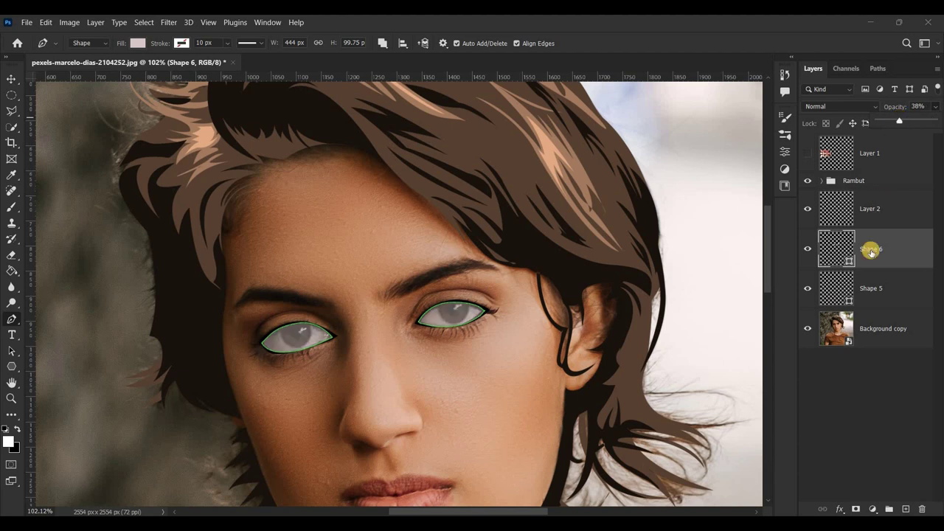
Set up a 60 px Brush on Layer 2 with an orange-brown foreground colour.
left_click(838, 209)
left_click(12, 211)
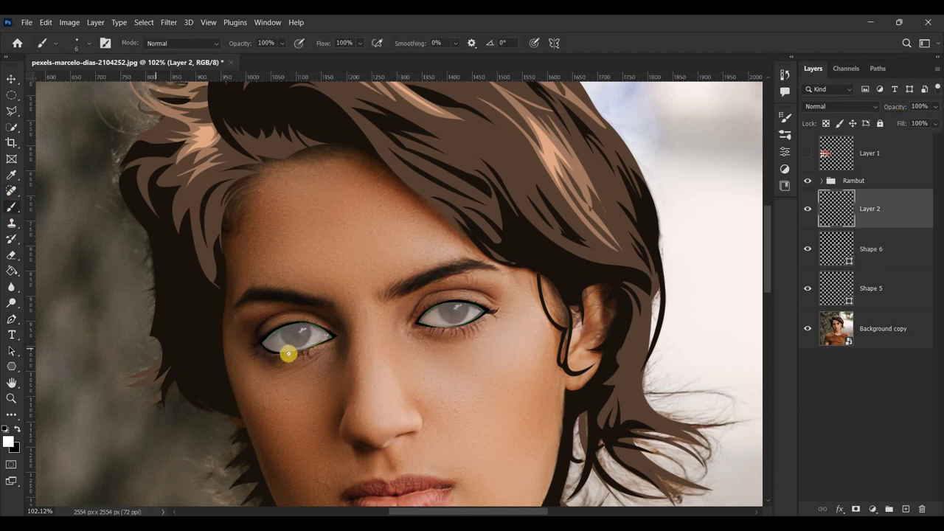
key("]")
key("[")
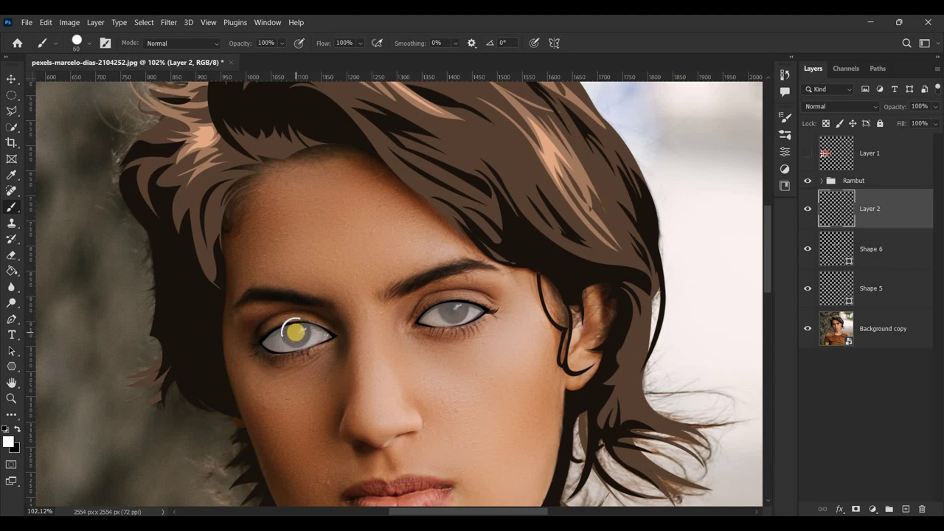
left_click(8, 442)
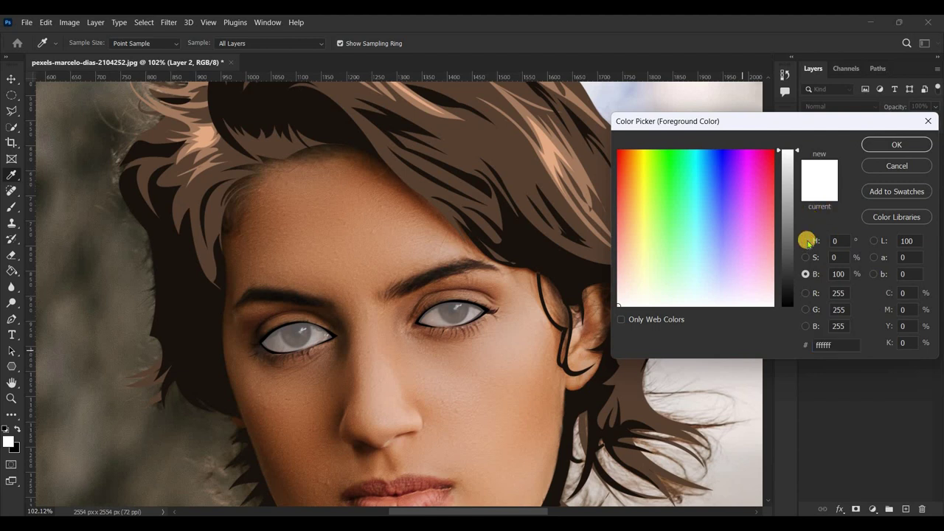
left_click(806, 240)
left_click_drag(789, 299, 788, 292)
left_click(748, 231)
left_click_drag(756, 234, 762, 249)
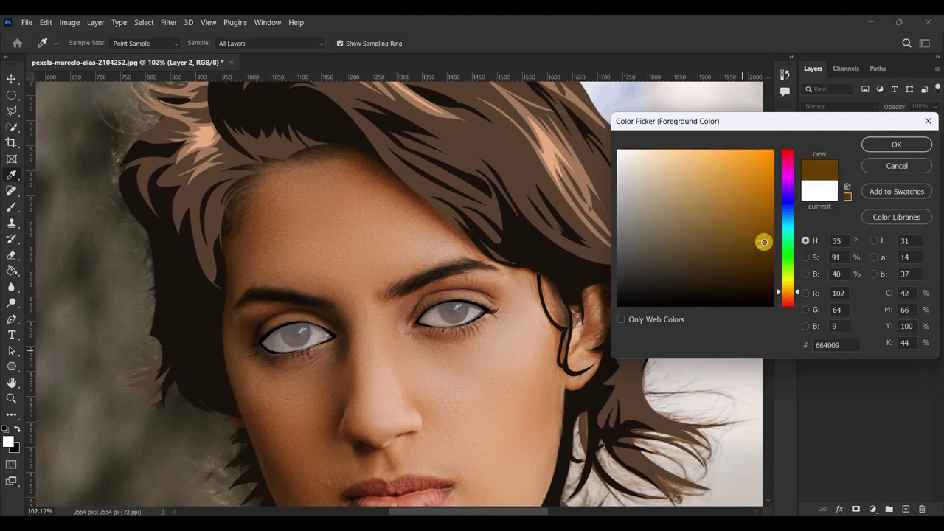
left_click(878, 145)
Clip Layer 2 to the eye whites and paint brown irises in both eyes.
left_click(294, 332)
left_click(832, 249, "alt")
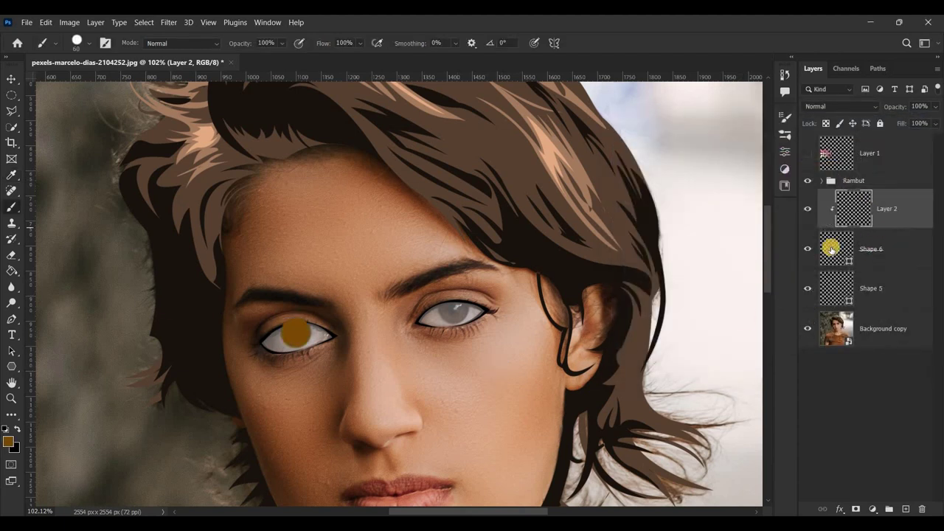
left_click(452, 312)
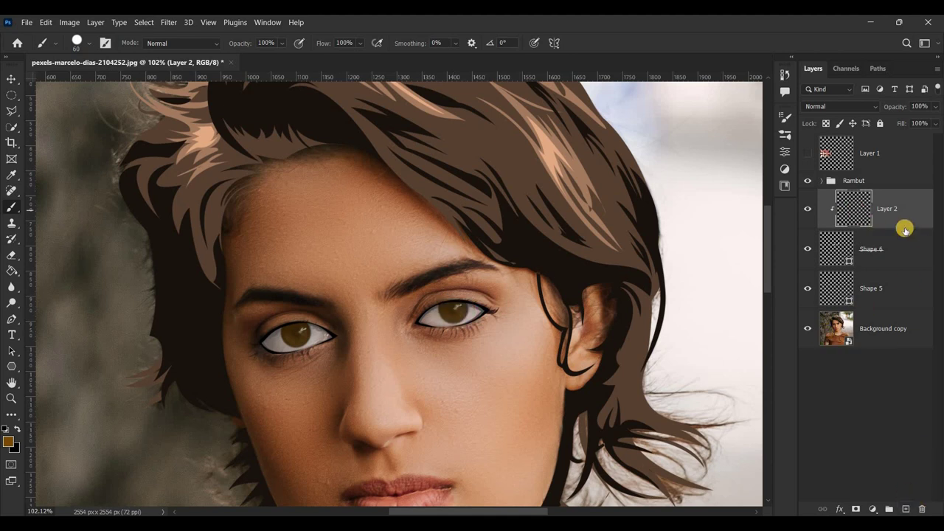
Add clipped Layer 3, choose a deep dark brown, and shrink the brush to 25.
key("ctrl+shift+alt+n")
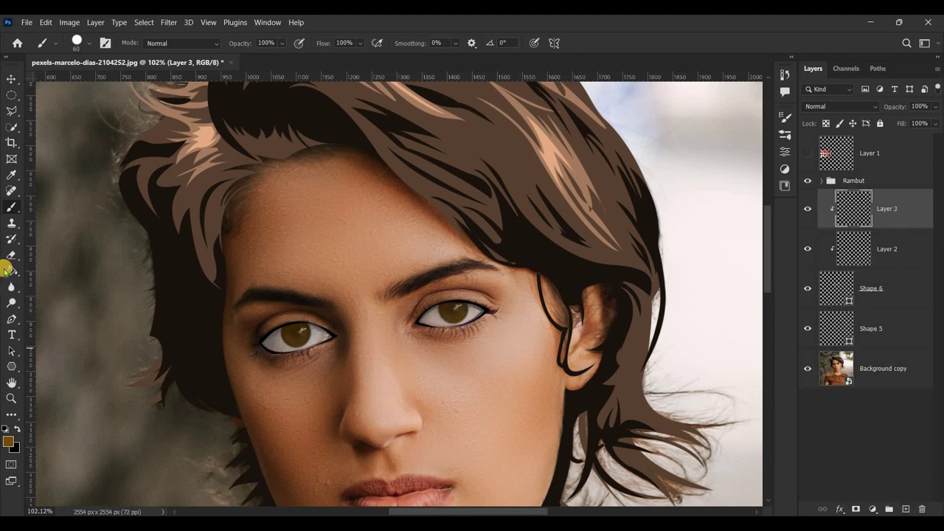
left_click(8, 441)
left_click(806, 274)
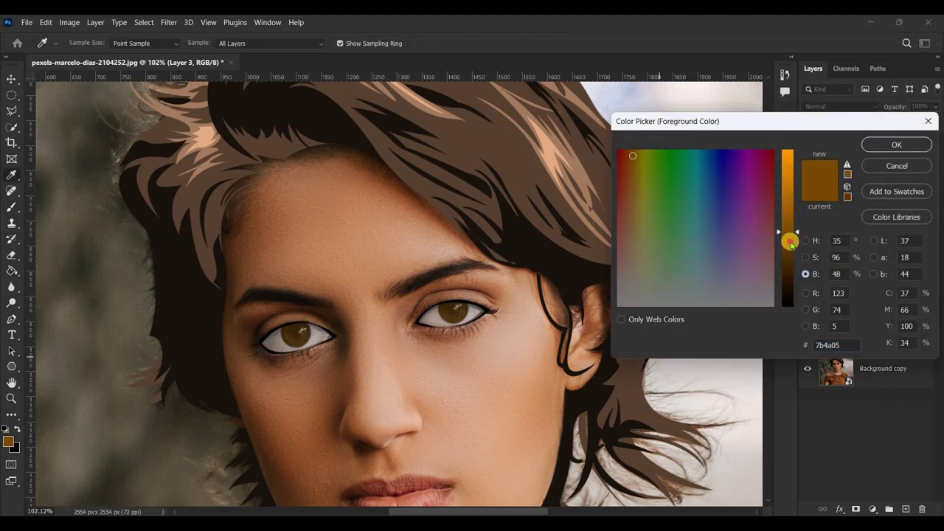
left_click_drag(790, 233, 791, 273)
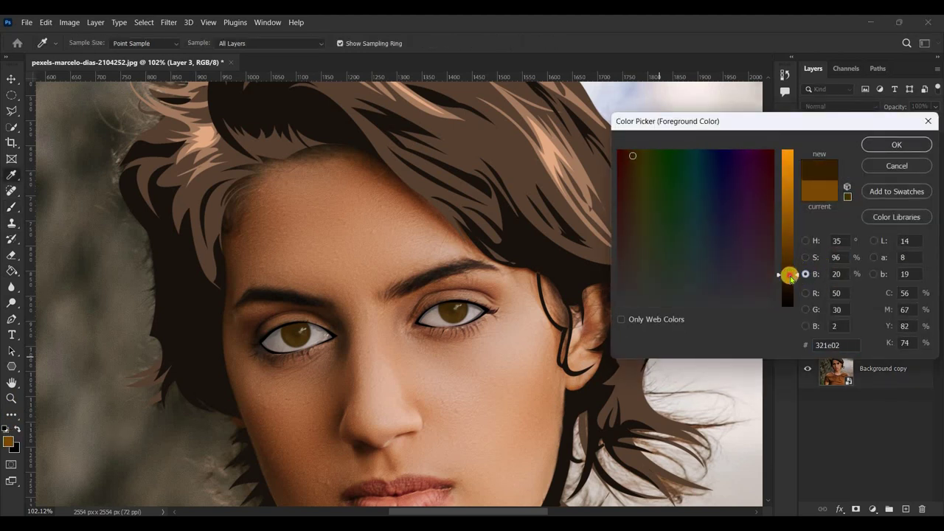
left_click(897, 145)
key("bracketleft")
key("bracketleft")
key("bracketleft")
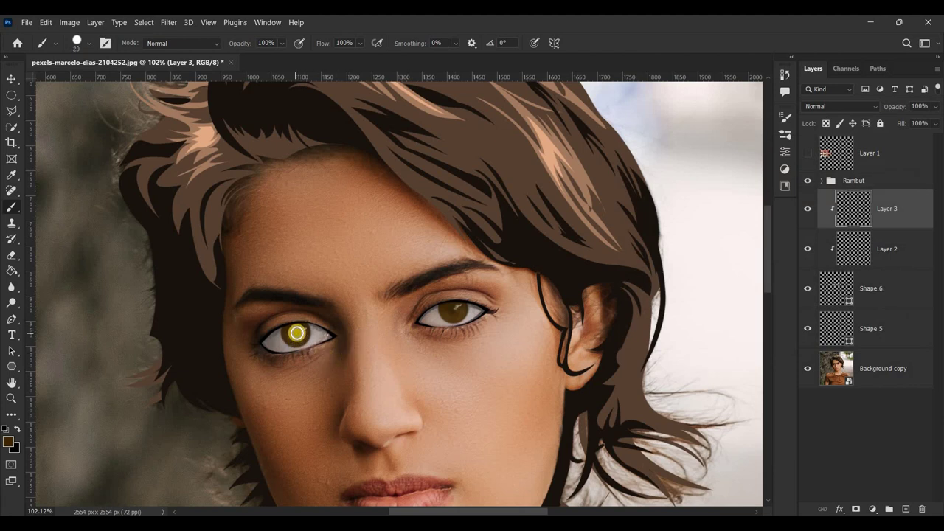
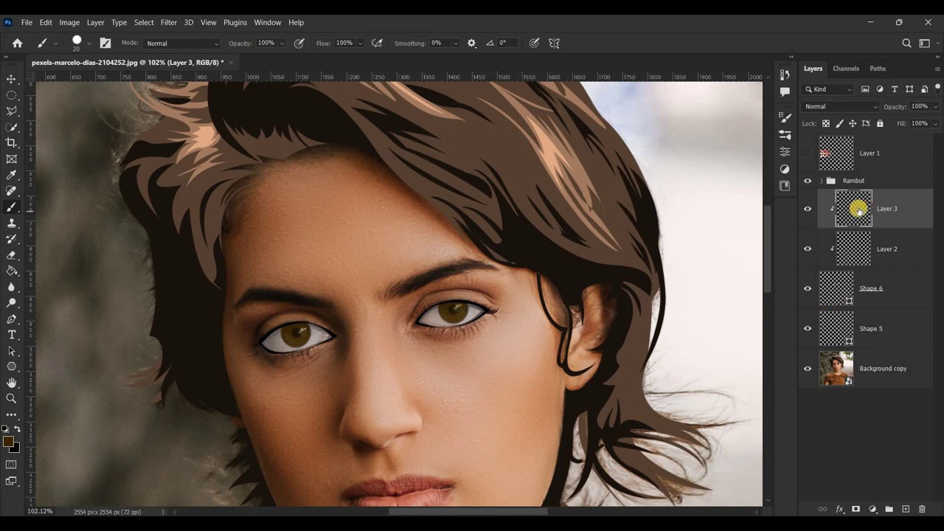
Paint a small white catchlight into the left iris on a new clipped Layer 4.
left_click(908, 509)
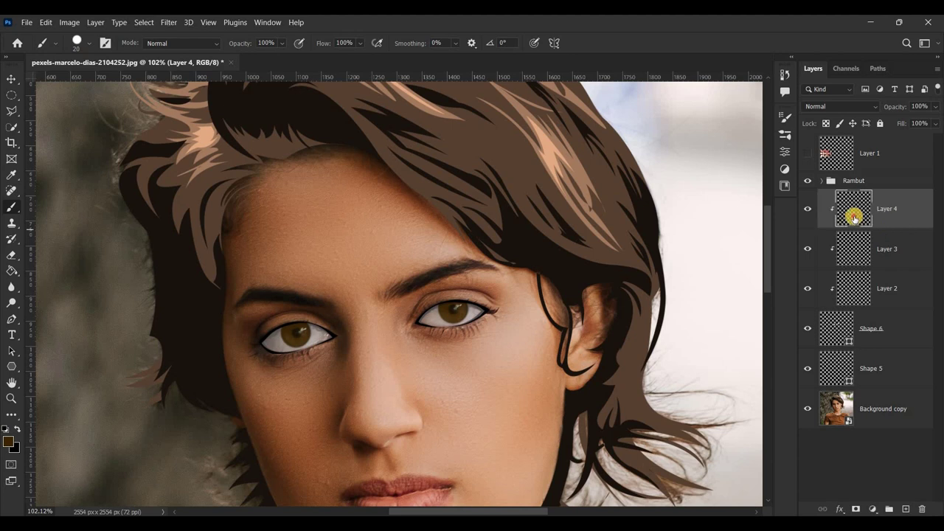
key("d")
key("x")
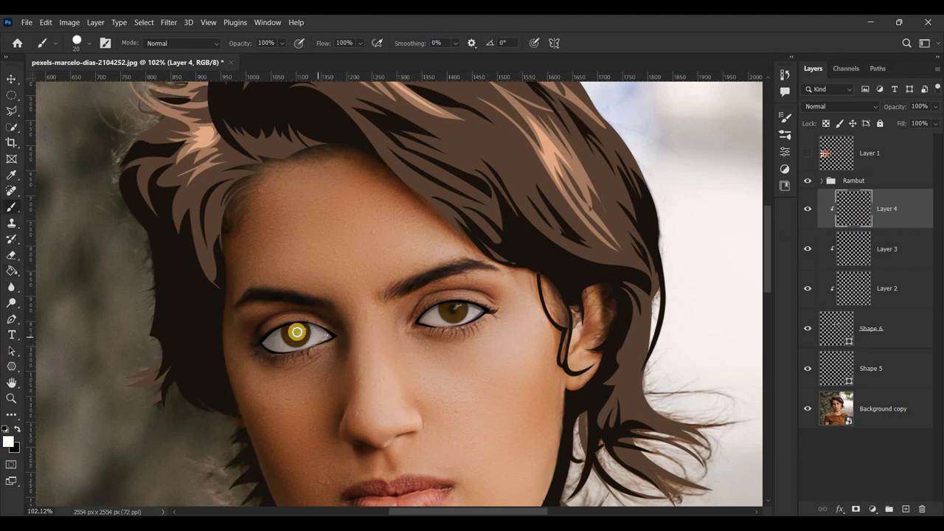
scroll(296, 329, "up", 2)
scroll(296, 329, "up", 5)
key("bracketleft")
mouse_move(291, 333)
left_mouse_down()
mouse_move(316, 312)
mouse_move(299, 328)
left_mouse_up()
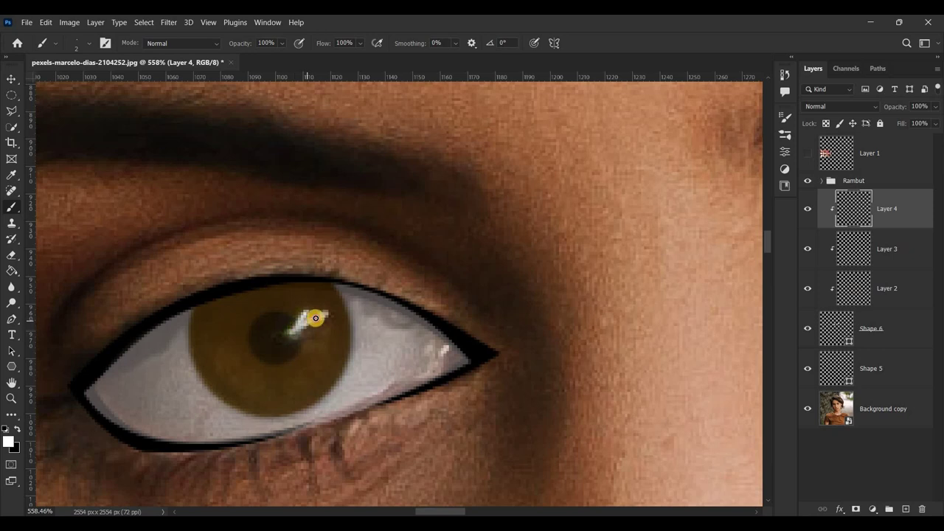
left_click_drag(453, 511, 502, 511)
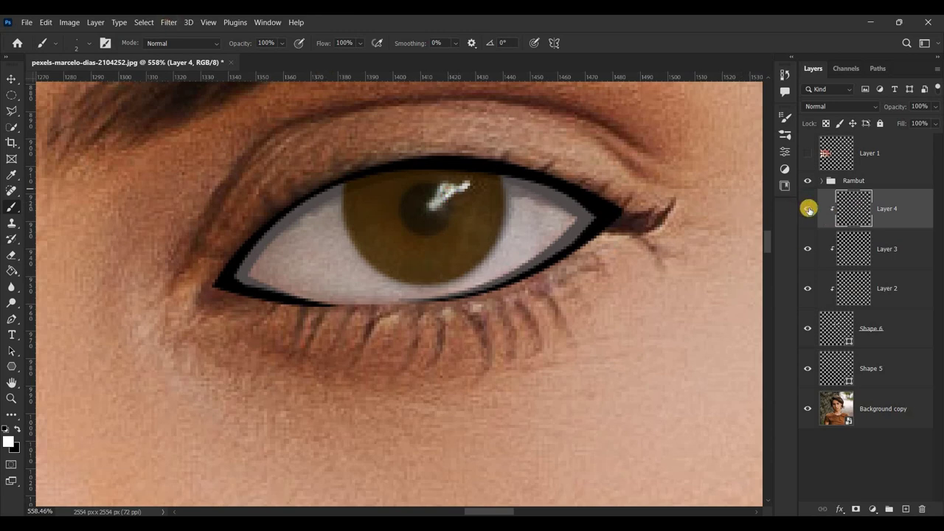
Bring up Gaussian Blur for Layer 3 with a 3.0 pixel radius.
left_click(841, 246)
left_click(169, 22)
left_click(351, 213)
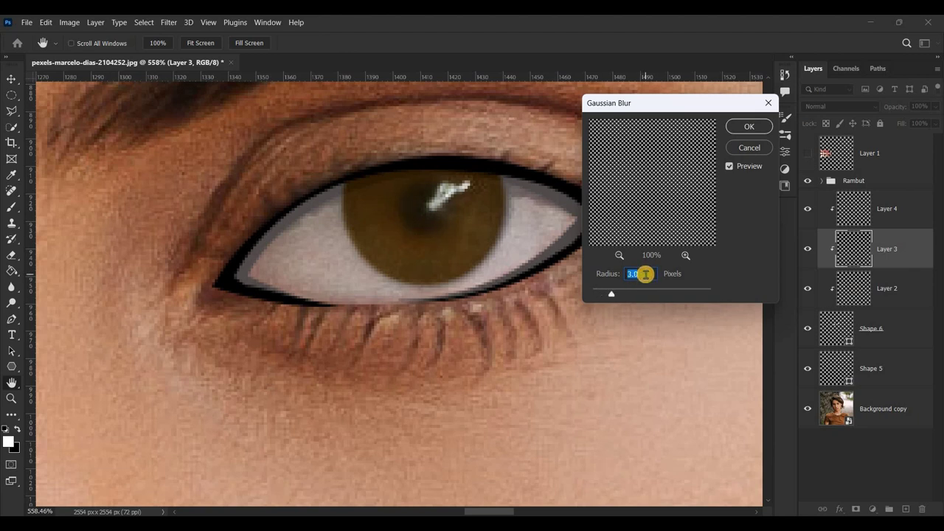
Confirm the Layer 3 blur, blur Layer 2 at 3.1 pixels, and toggle Shape 6 to compare.
left_click(749, 129)
left_click(852, 288)
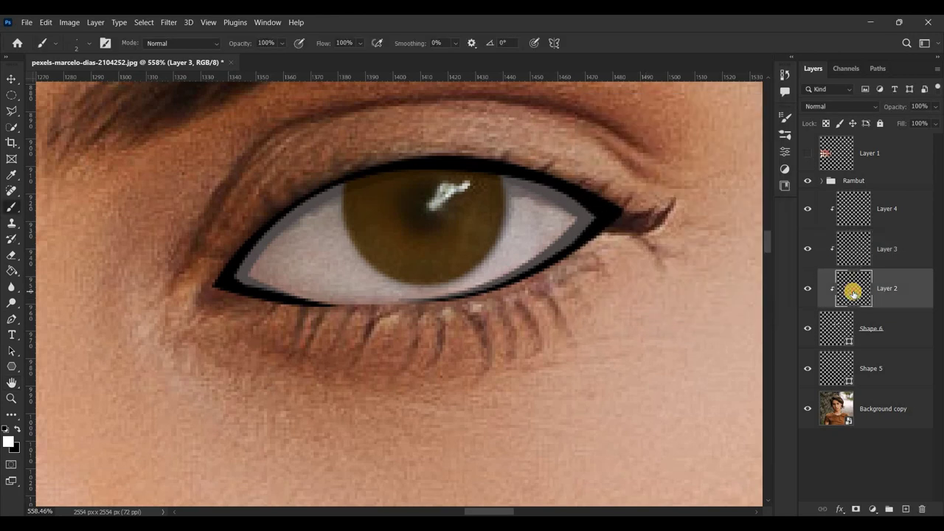
left_click(167, 22)
left_click(354, 214)
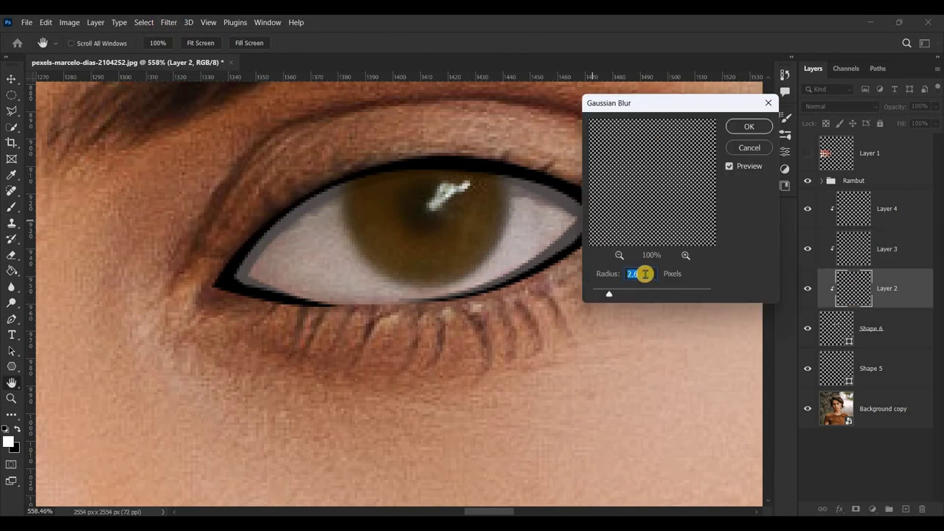
scroll(644, 274, "down", 8)
scroll(644, 273, "up", 3)
left_click(752, 124)
left_click(834, 325)
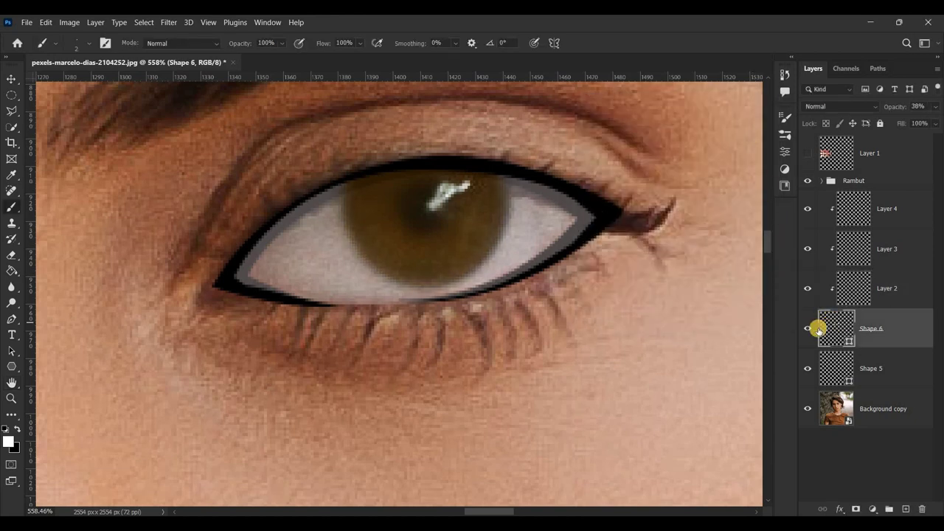
left_click(809, 329)
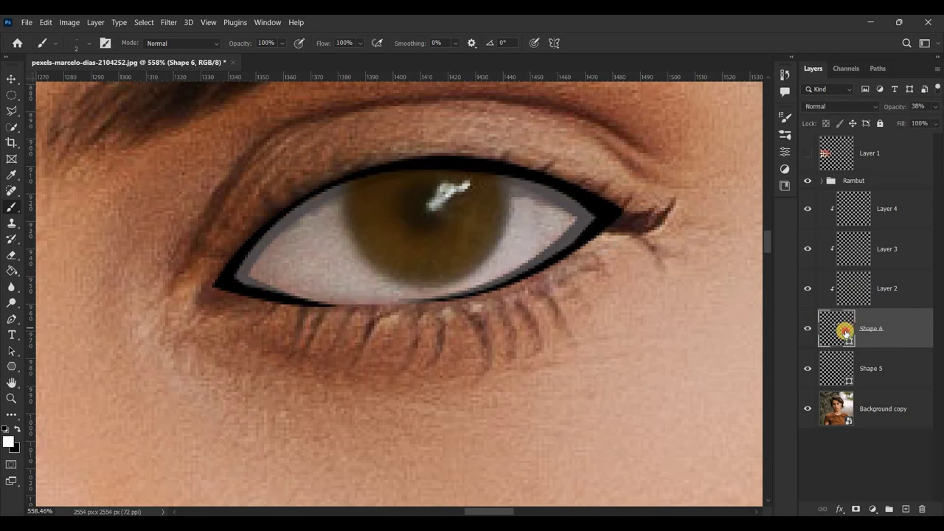
Try an inner shadow on Shape 6, cancel it, and raise the layer opacity to 100%.
right_click(846, 333)
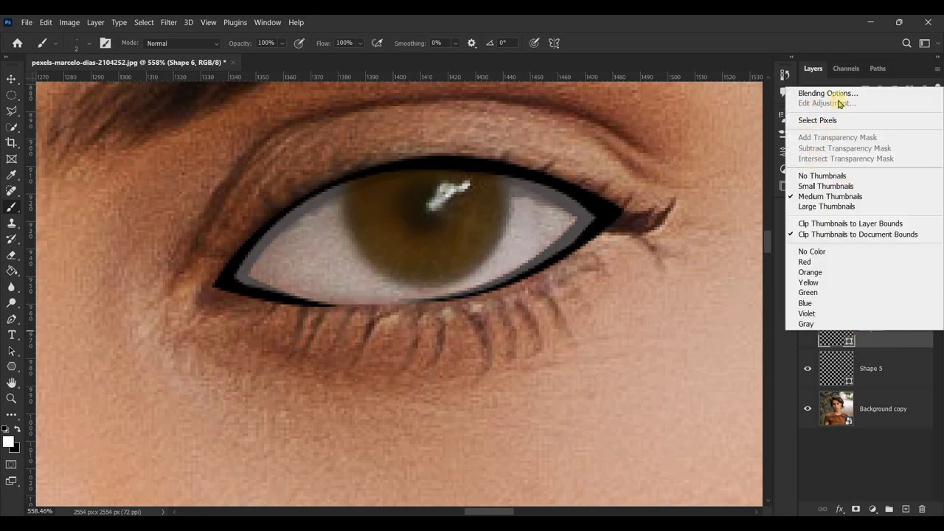
left_click(830, 94)
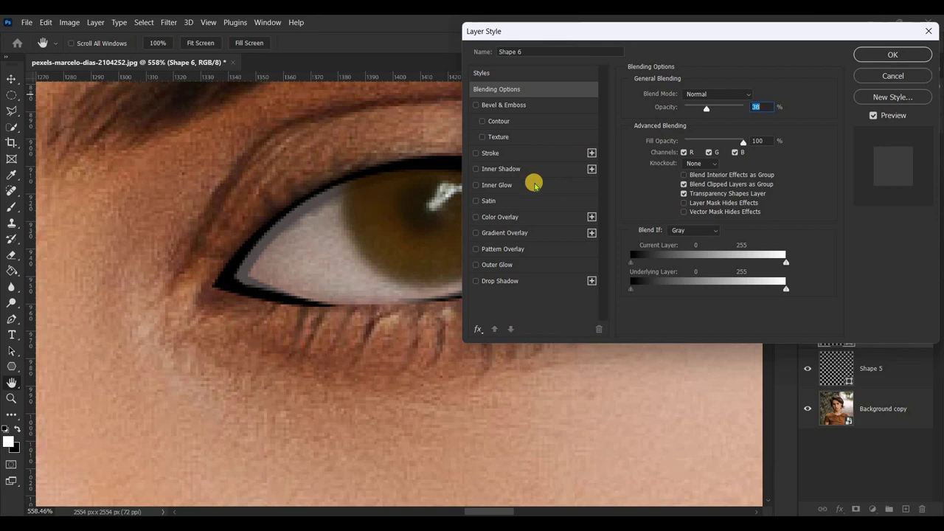
left_click(543, 169)
left_click_drag(705, 109, 727, 113)
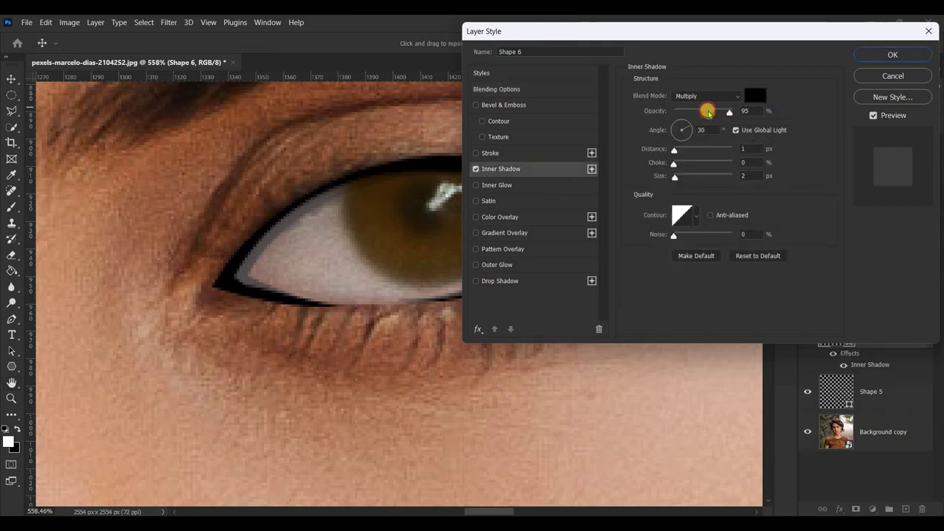
left_click(893, 76)
left_click(935, 106)
left_click_drag(908, 122, 939, 121)
Enable a Normal-mode Inner Shadow on Shape 6 with size 2.
right_click(837, 328)
left_click(828, 87)
left_click(531, 169)
left_click_drag(696, 113, 732, 111)
left_click(706, 97)
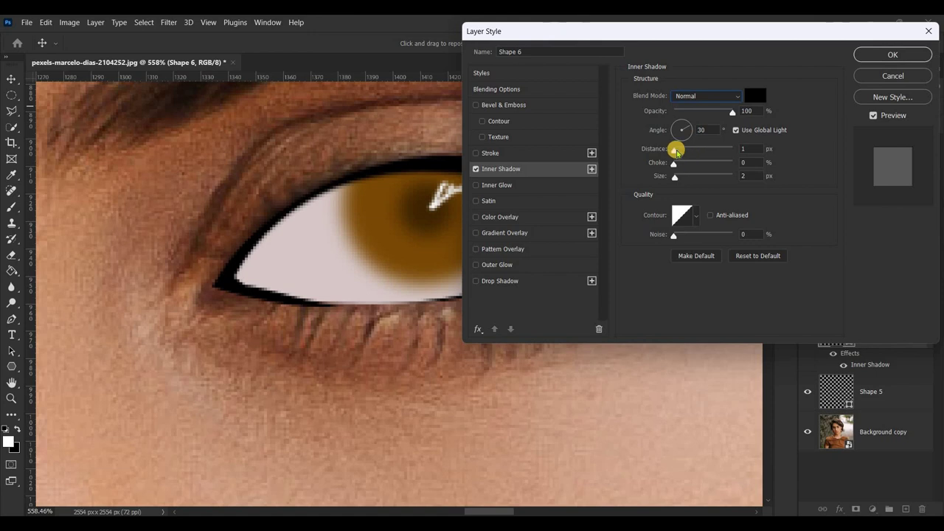
mouse_move(675, 151)
left_mouse_down()
mouse_move(717, 163)
mouse_move(676, 177)
left_mouse_up()
left_click(763, 176)
key("Down")
Finish the inner shadow at 49% opacity, choke 23, distance 4 px, angle 101°.
left_click_drag(729, 112, 702, 112)
mouse_move(615, 37)
left_mouse_down()
mouse_move(753, 38)
mouse_move(725, 37)
left_mouse_up()
left_click_drag(811, 112, 813, 112)
mouse_move(826, 164)
left_mouse_down()
mouse_move(796, 165)
mouse_move(781, 150)
left_mouse_up()
left_click(848, 163)
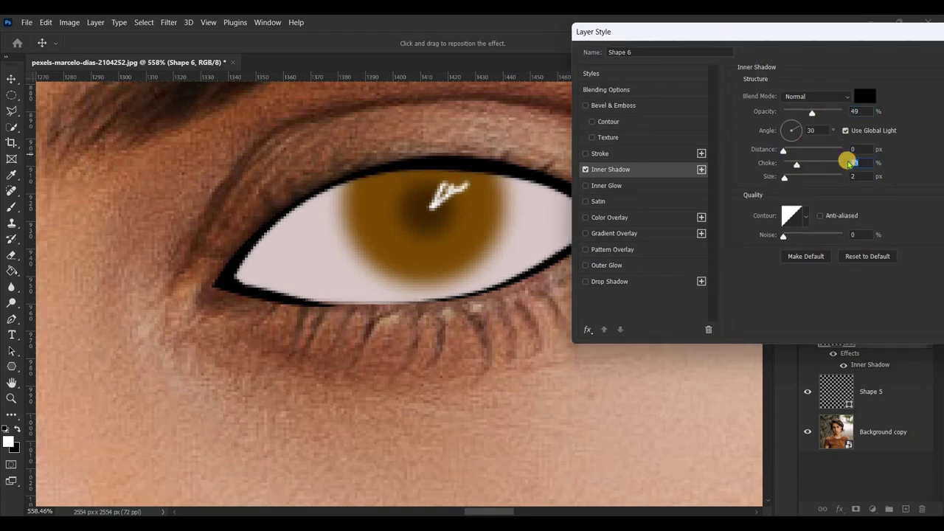
key("Up")
key("Up")
key("Up")
left_click_drag(800, 129, 784, 116)
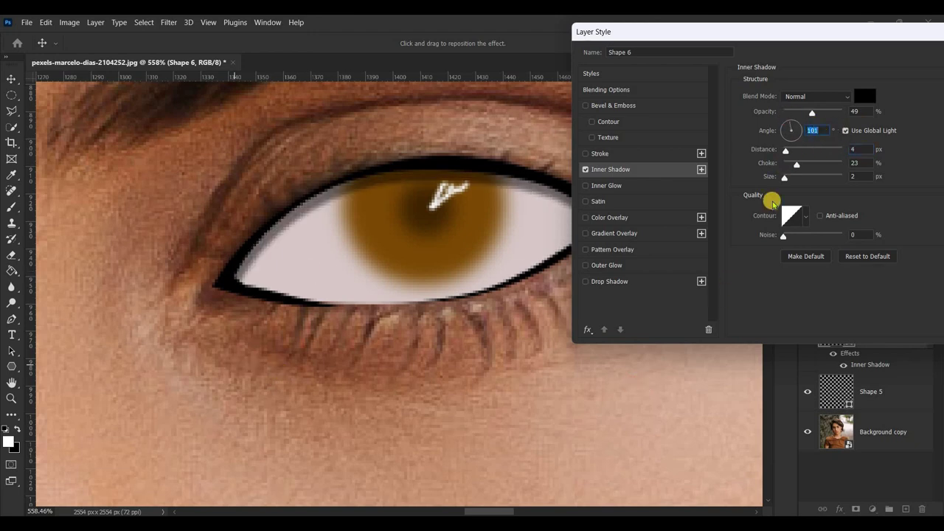
key("Return")
Reopen Shape 6's Inner Shadow settings with the dialog moved clear of the left eye.
scroll(278, 399, "down", 5)
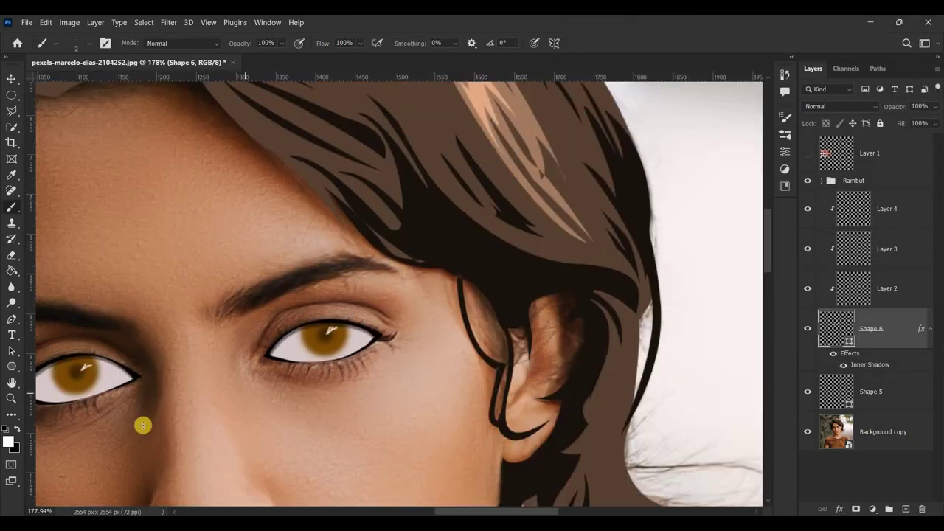
scroll(78, 417, "down", 2)
scroll(59, 413, "up", 2)
scroll(70, 409, "up", 3)
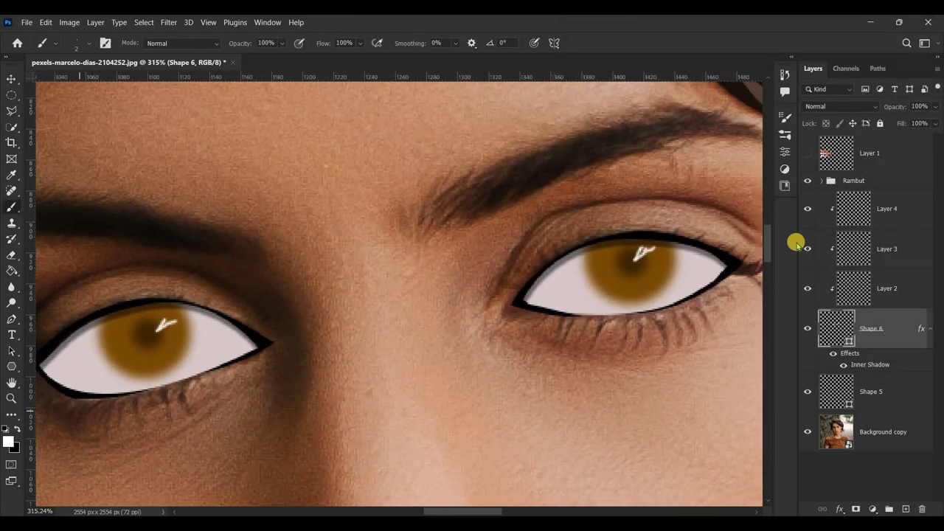
right_click(842, 333)
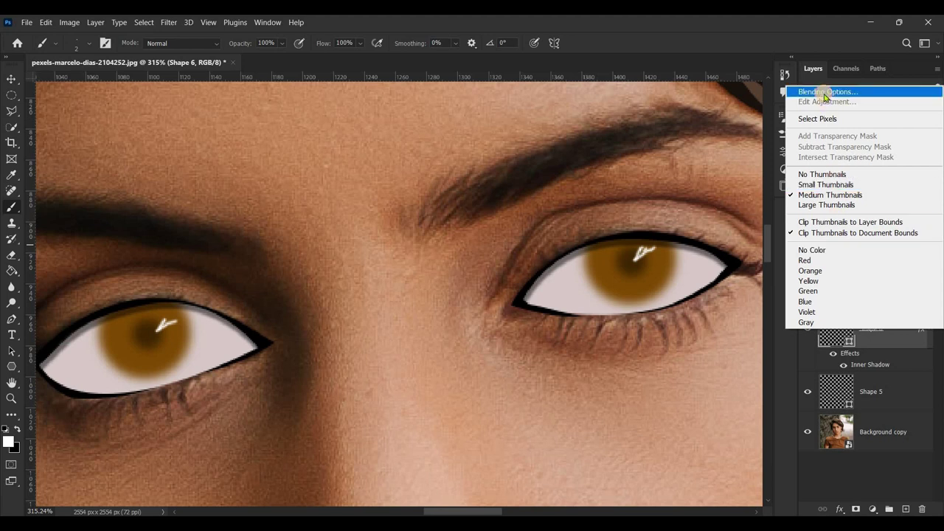
left_click(815, 90)
mouse_move(506, 25)
left_mouse_down()
mouse_move(773, 41)
mouse_move(742, 25)
left_mouse_up()
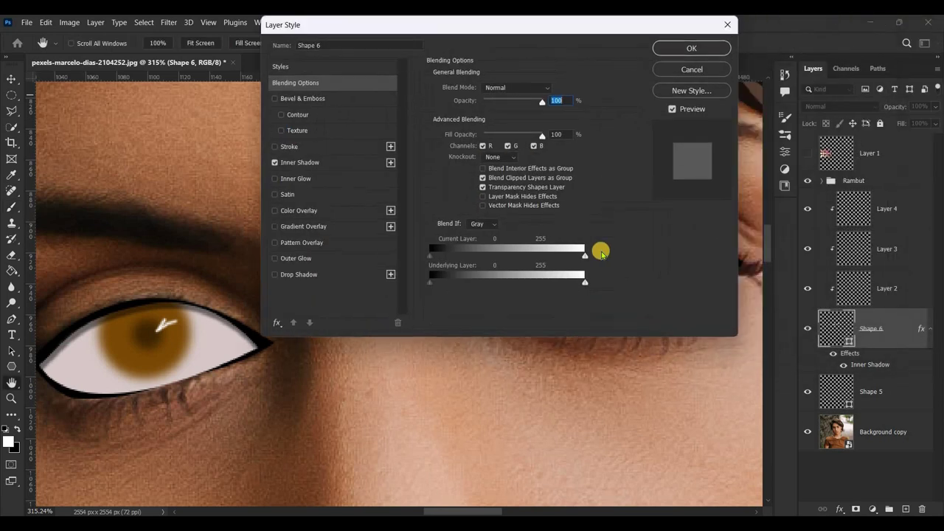
mouse_move(442, 25)
left_mouse_down()
mouse_move(904, 59)
mouse_move(874, 10)
left_mouse_up()
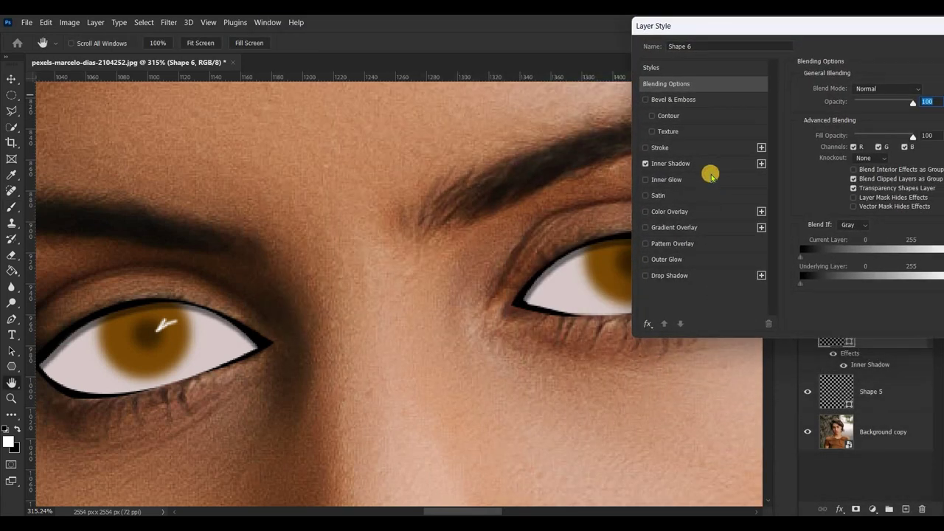
left_click(704, 164)
Swing the shadow angle to -106° with 27% choke, keeping the linear contour.
left_click_drag(852, 130, 856, 107)
left_click(859, 158)
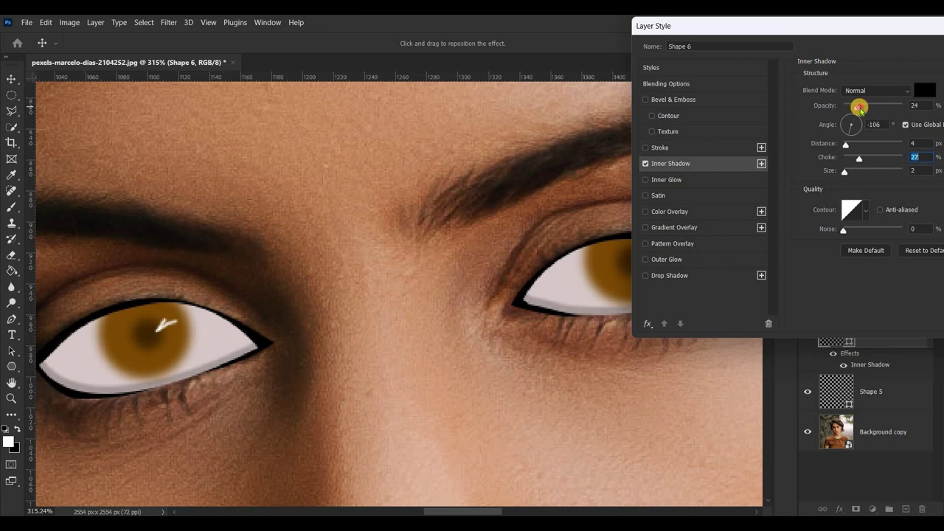
left_click(866, 210)
left_click(831, 258)
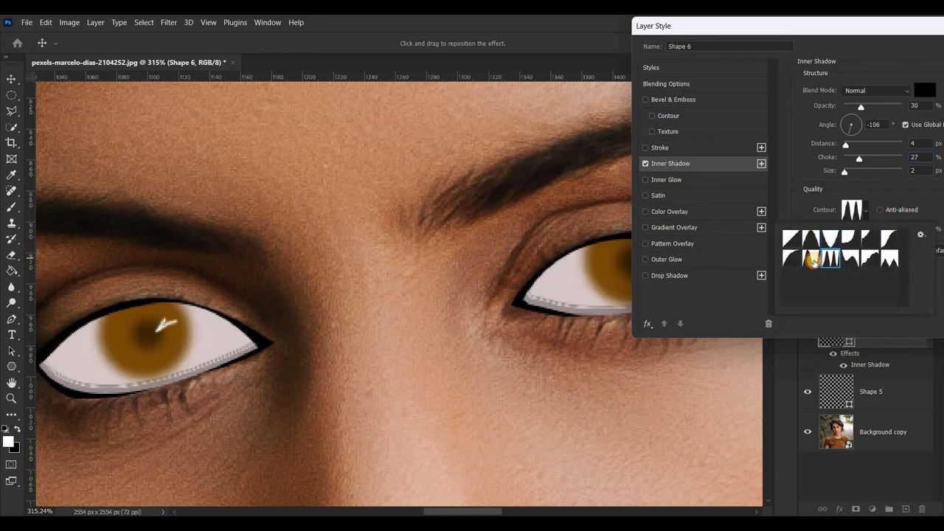
left_click(791, 238)
left_click(931, 207)
Set the shadow size to 0, opacity to 78% and distance to 3 px.
left_click_drag(844, 172, 841, 171)
double_click(924, 171)
type("3")
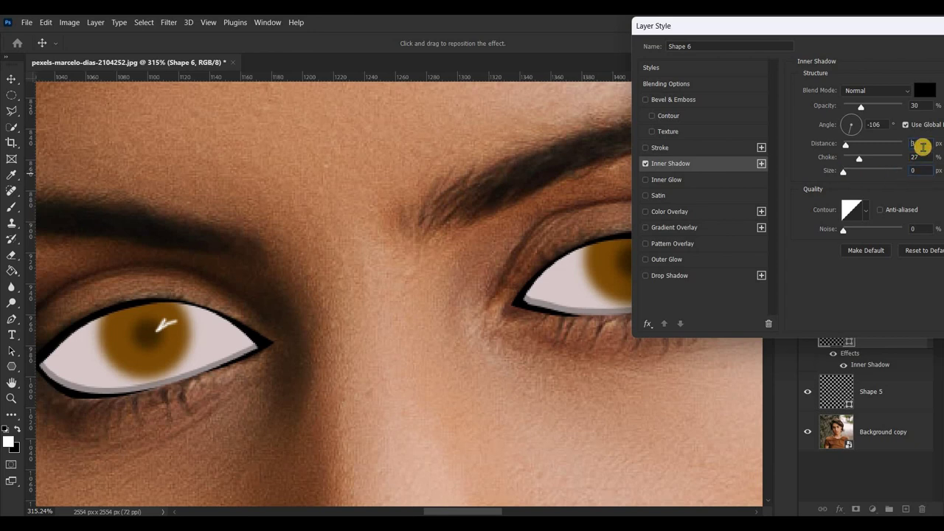
left_click_drag(861, 107, 889, 107)
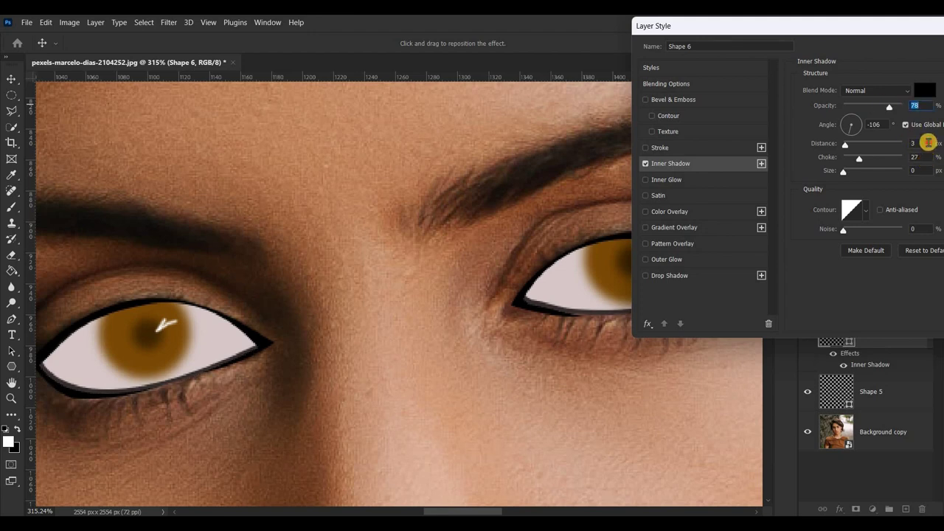
key("Down")
key("Down")
key("Down")
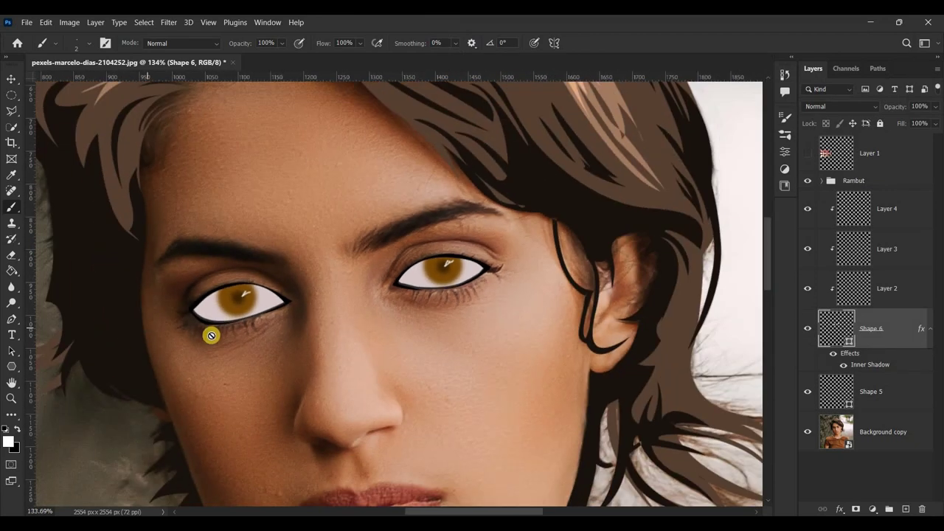
Add a new Layer 5 above Layer 4, clipped to the layer below.
scroll(281, 323, "up", 1)
scroll(351, 314, "up", 3)
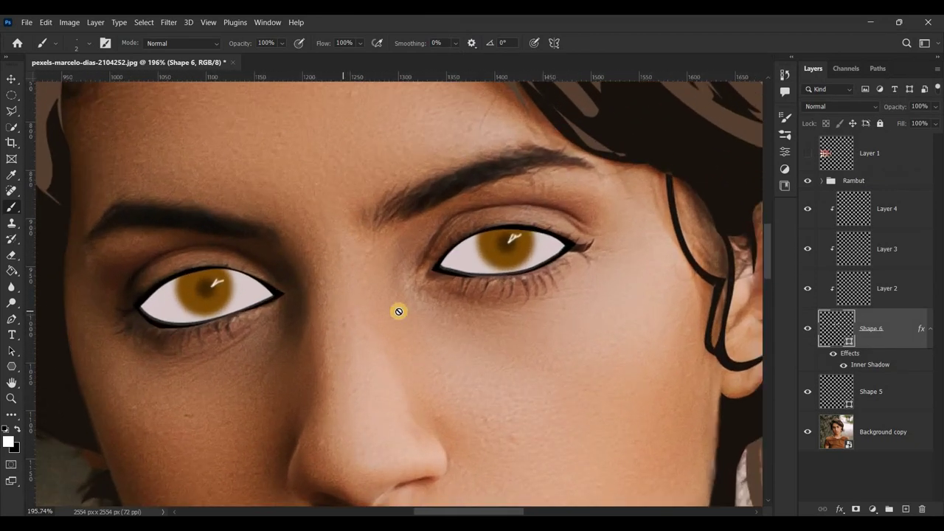
left_click(863, 212)
left_click(906, 509, "alt")
left_click(571, 184)
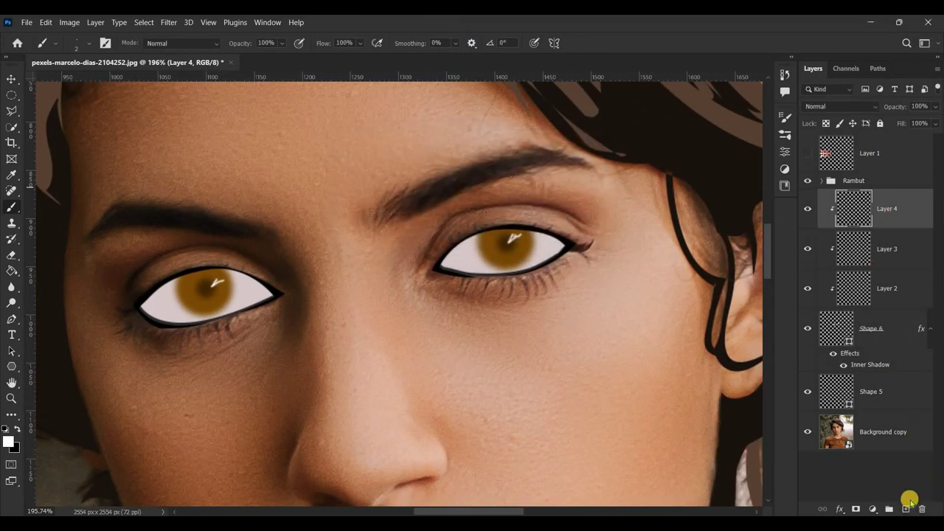
key("ctrl+alt+g")
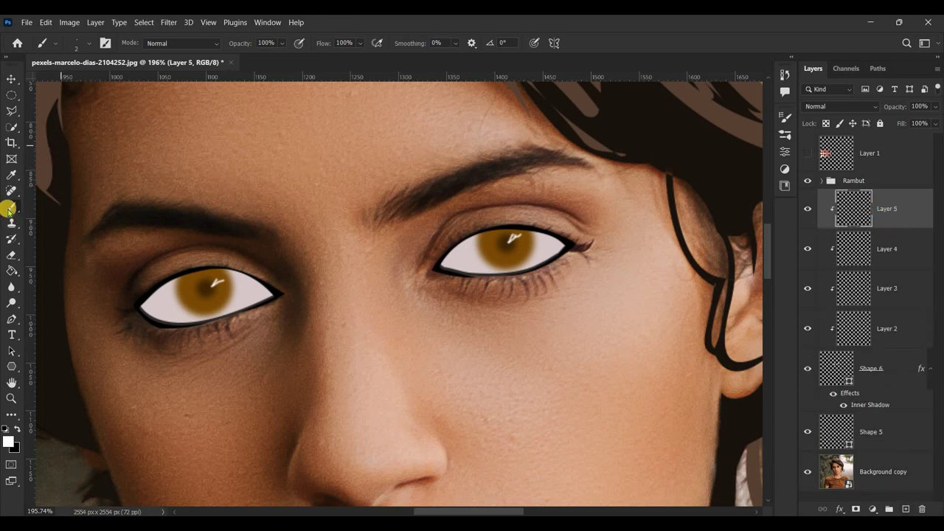
Draw a closed Pen shape path curving beneath and around the eyes.
left_click(12, 319)
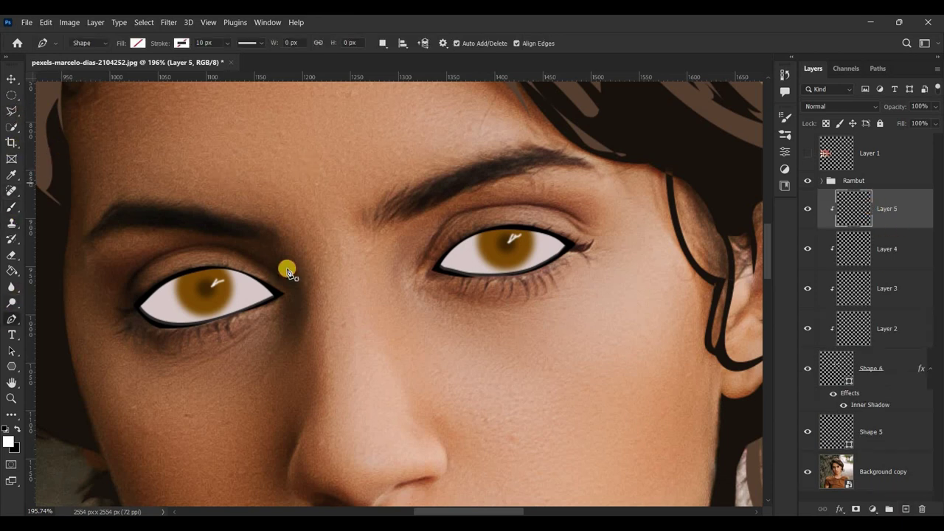
left_click(204, 257)
mouse_move(222, 336)
left_mouse_down()
mouse_move(293, 286)
mouse_move(333, 278)
left_mouse_up()
left_click_drag(504, 308, 537, 282)
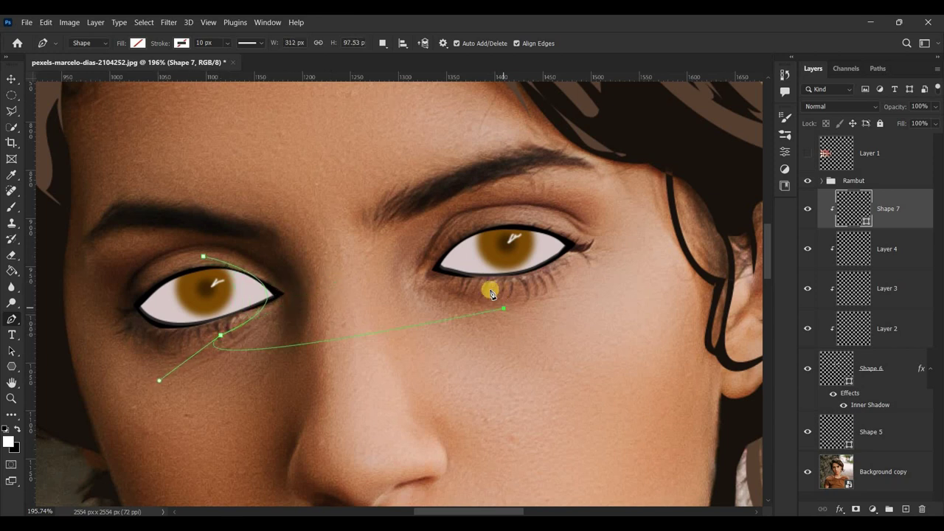
left_click_drag(496, 214, 426, 241)
left_click_drag(391, 280, 365, 289)
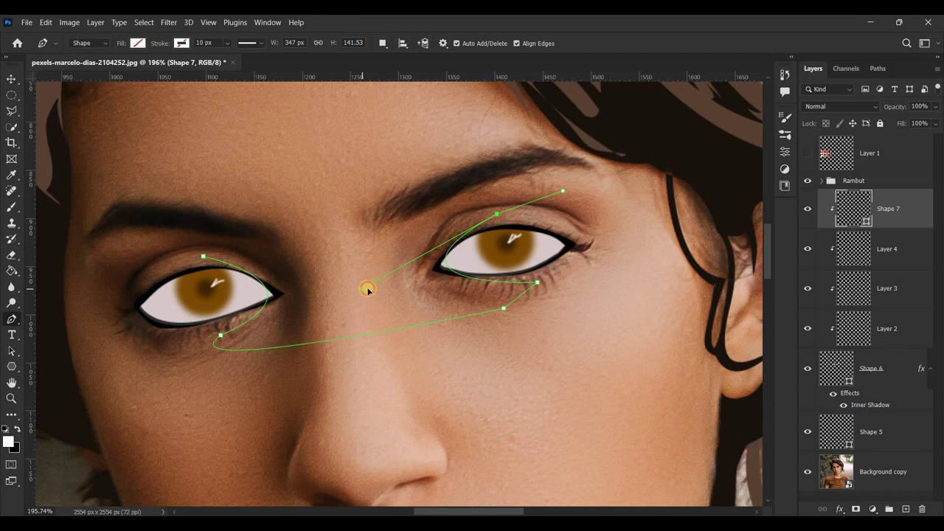
left_click(191, 249)
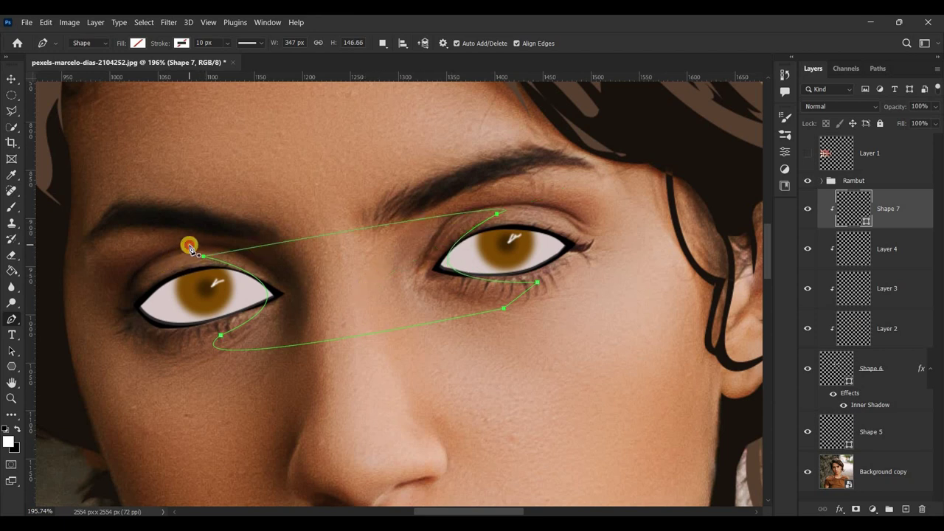
Set Combine Shapes and trace a second closed path around the left eye.
left_click(383, 43)
left_click(424, 69)
left_click(191, 264)
left_click_drag(202, 341, 305, 368)
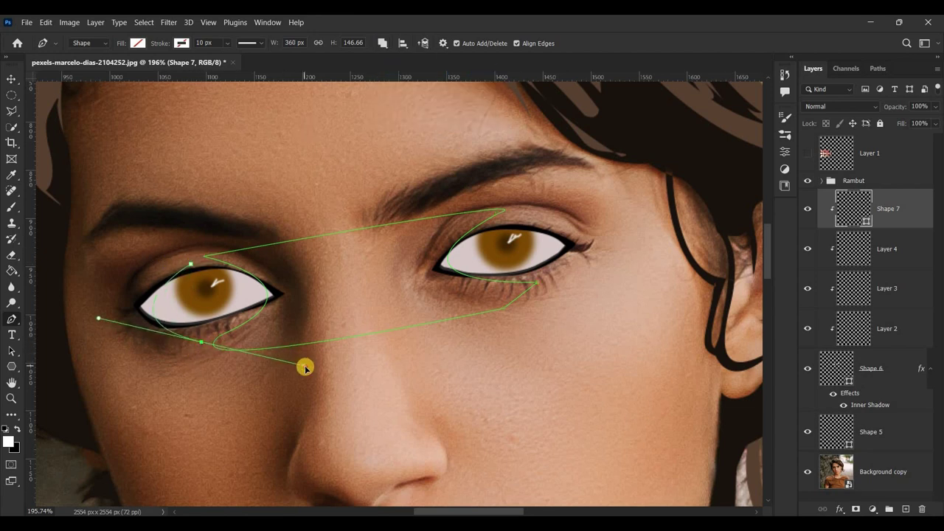
left_click_drag(202, 342, 209, 332)
left_click_drag(99, 314, 108, 310)
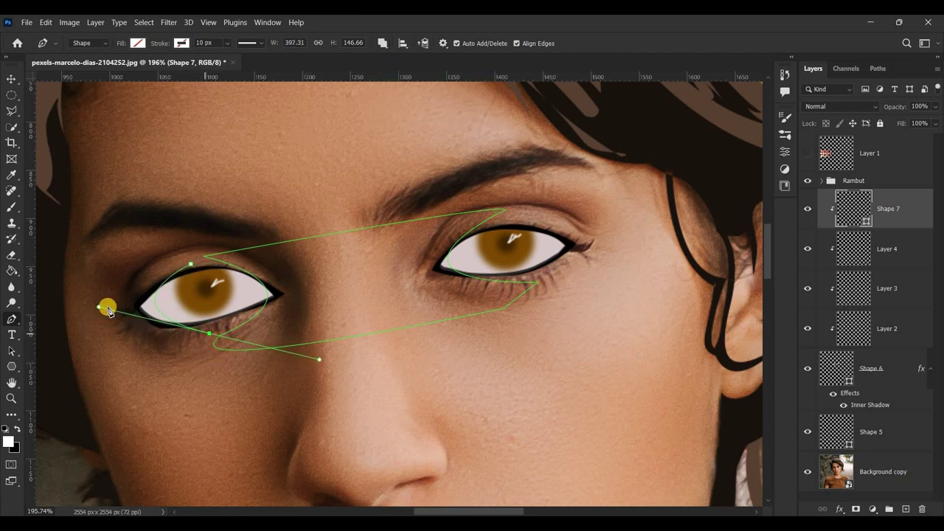
left_click(108, 338)
left_click(79, 291)
left_click(153, 259)
left_click(190, 264)
Outline the right eye's outer corner and bring up the shape's fill options.
left_click(441, 310)
left_click(509, 219)
left_click(617, 243)
left_click(572, 198)
left_click(139, 43)
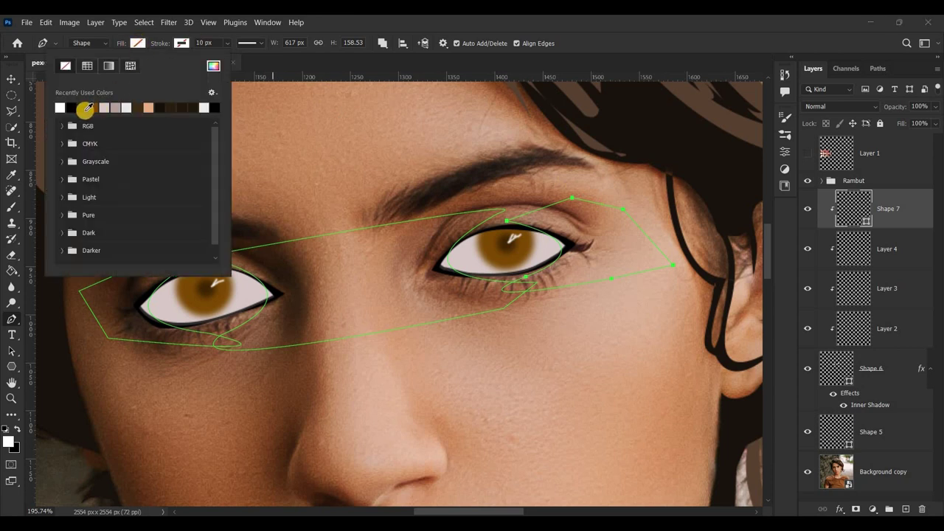
Fill Shape 7 with a trial bright pink-red.
left_click(212, 66)
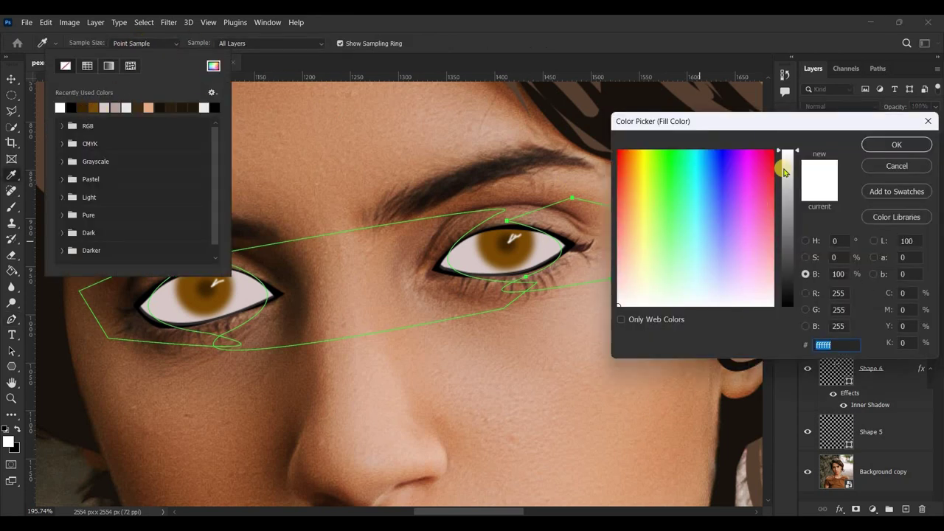
mouse_move(770, 155)
left_mouse_down()
mouse_move(768, 171)
mouse_move(769, 163)
left_mouse_up()
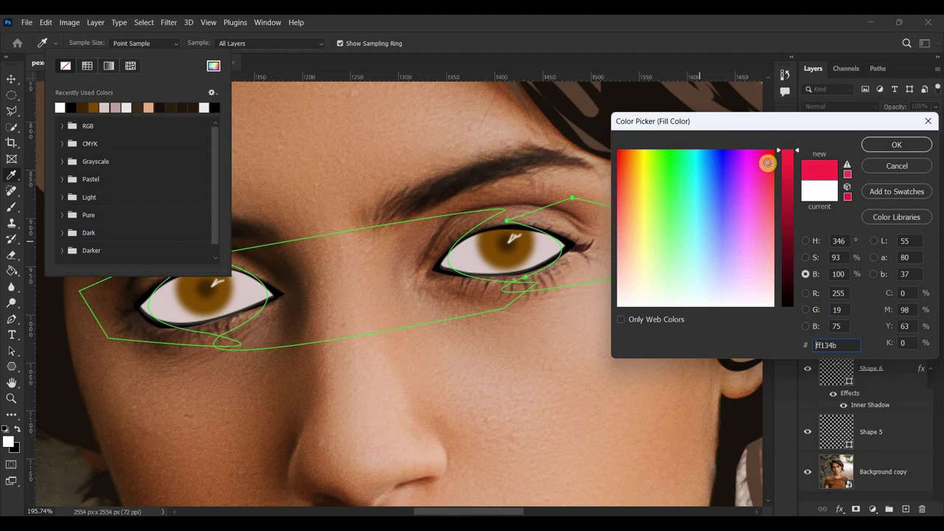
left_click(902, 144)
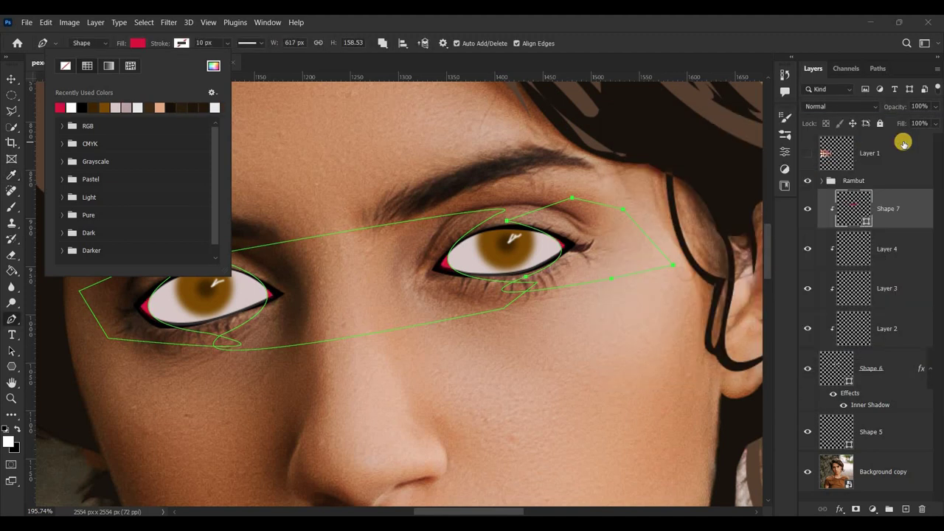
Rework the fill colour into an orange-brown tone.
left_click(214, 65)
left_click_drag(788, 155, 788, 177)
left_click(790, 225)
left_click(806, 258)
left_click(806, 274)
left_click_drag(807, 242, 812, 242)
left_click(806, 240)
left_click(788, 292)
left_click(765, 228)
left_click(884, 145)
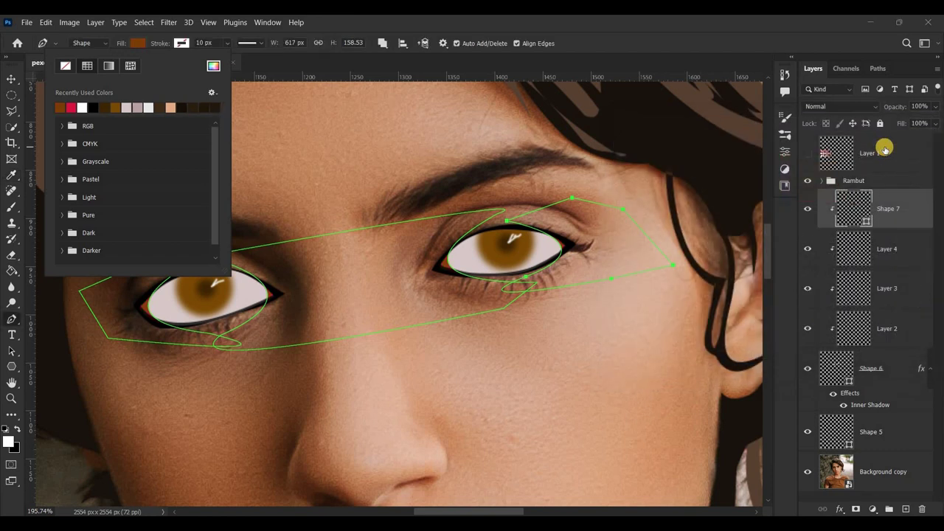
Darken the fill to a deep brown #783d03.
left_click(807, 274)
left_click_drag(790, 236, 790, 244)
left_click(912, 145)
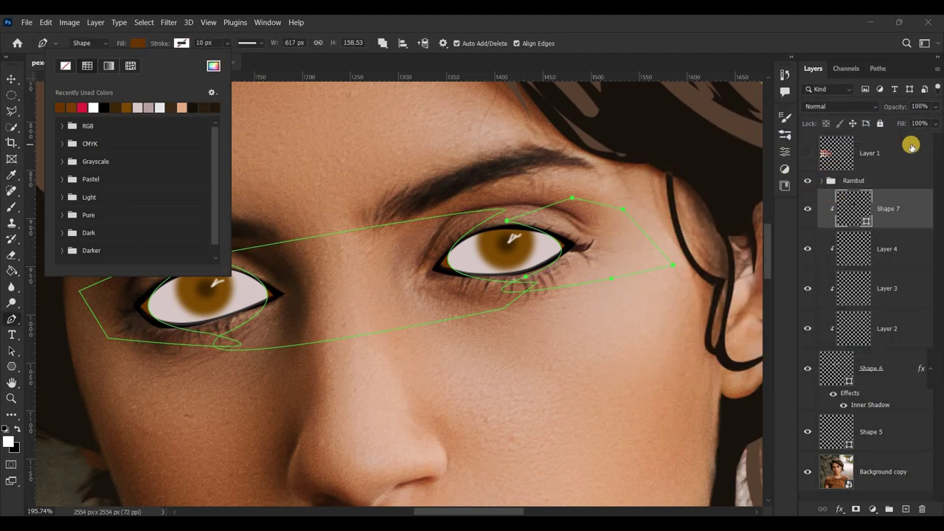
left_click(854, 206)
Rasterize Shape 7, blur it at 2.0 px, then select the layers down to Shape 5.
left_click(169, 24)
mouse_move(176, 171)
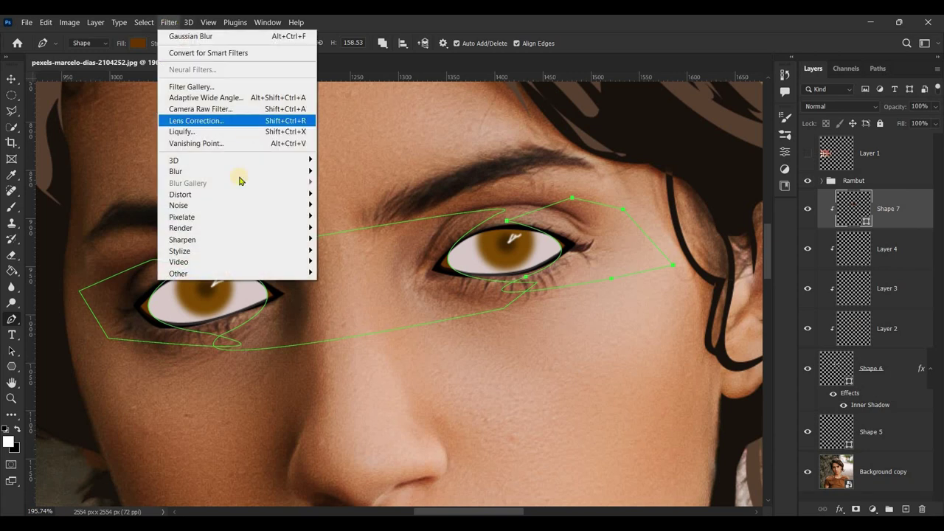
left_click(347, 220)
left_click(579, 219)
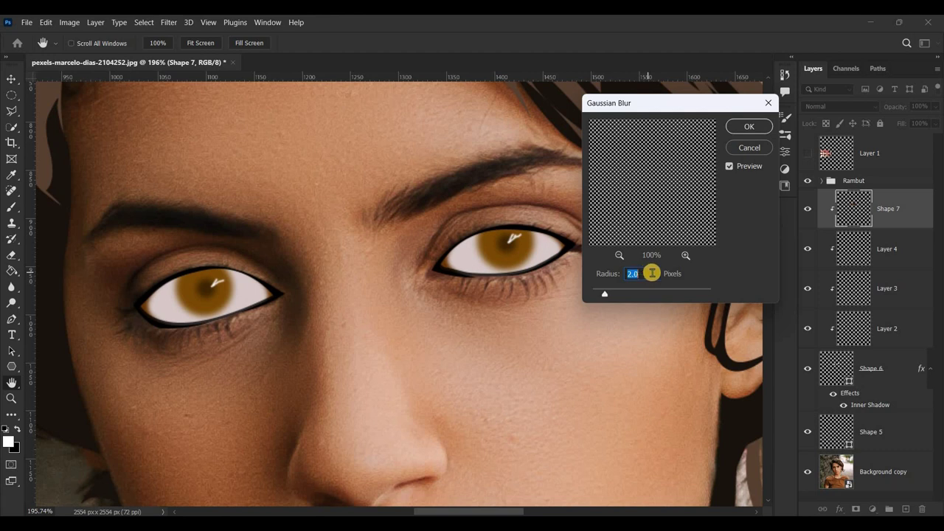
key("Return")
scroll(513, 310, "down", 3)
scroll(618, 270, "down", 3)
scroll(569, 293, "down", 2)
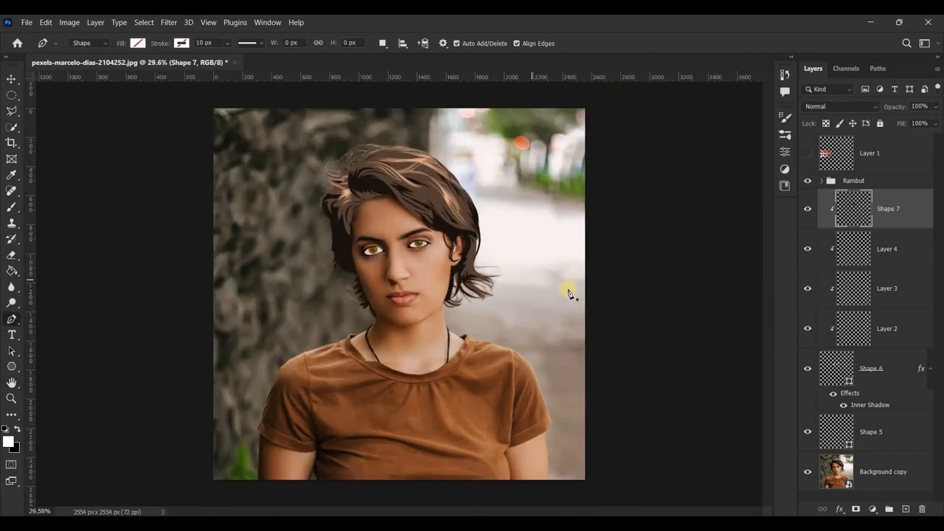
scroll(569, 294, "up", 1)
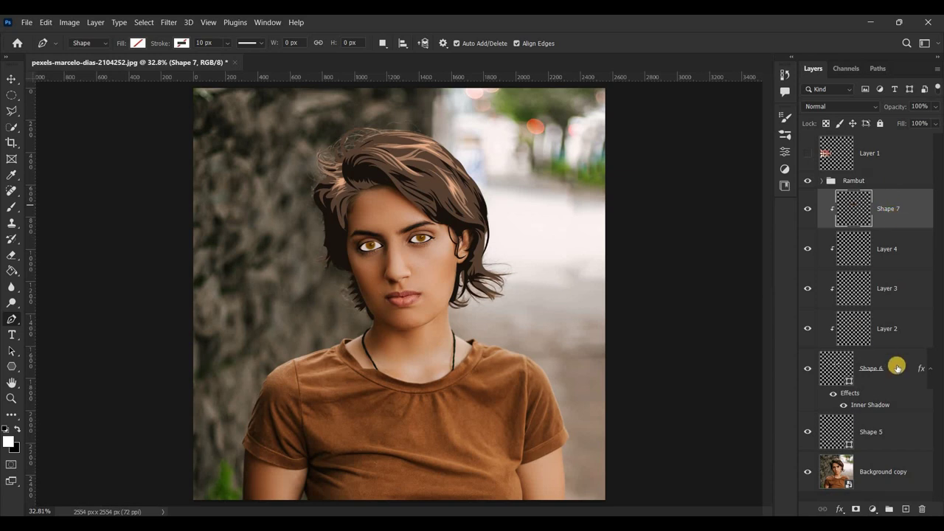
left_click(808, 433)
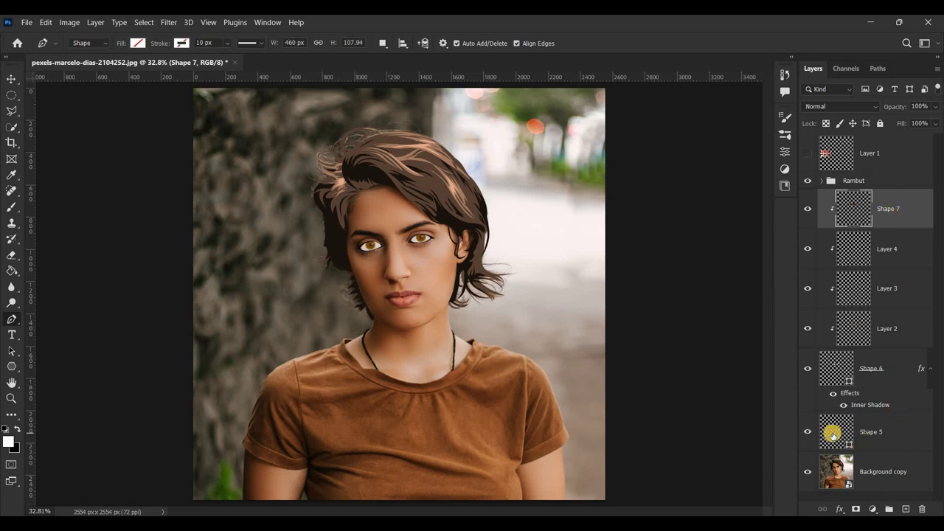
left_click(868, 433)
Group the Shape 7 to Shape 5 eye layers into a group named Mata.
left_click(901, 209, "shift")
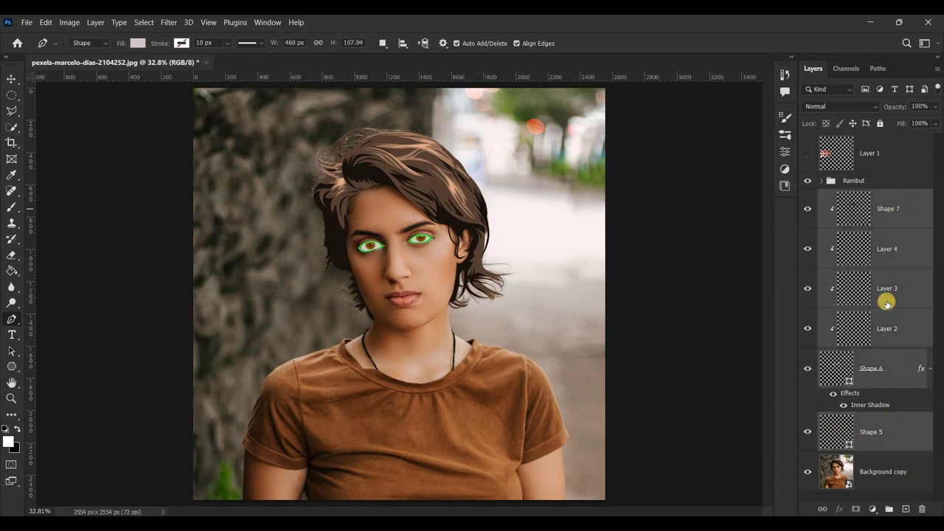
right_click(889, 208)
left_click(829, 108)
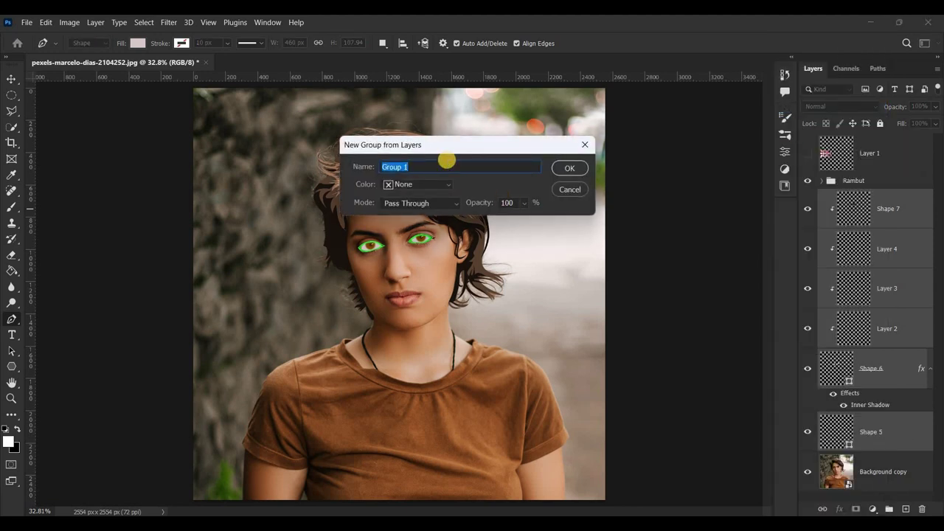
type("Mata")
left_click(572, 167)
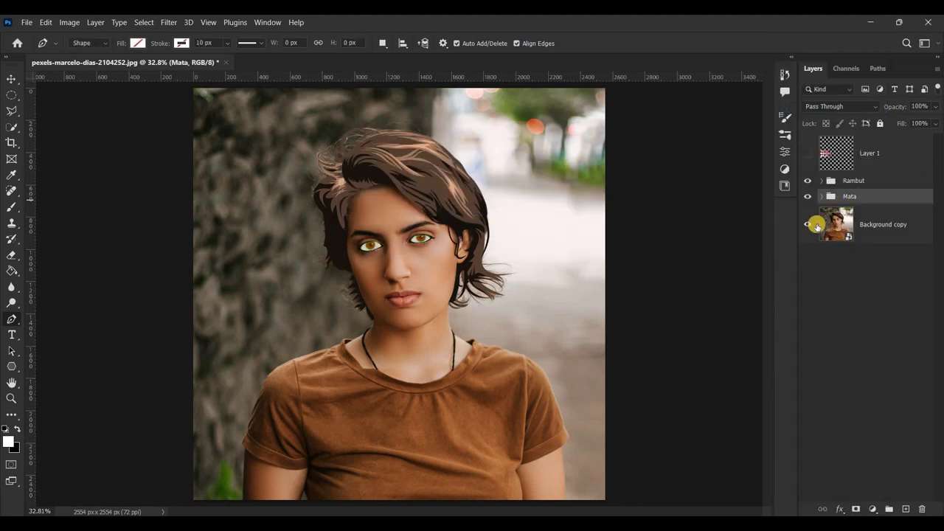
Add a new empty layer above the Background copy photo layer.
left_click(809, 225)
left_click(845, 228)
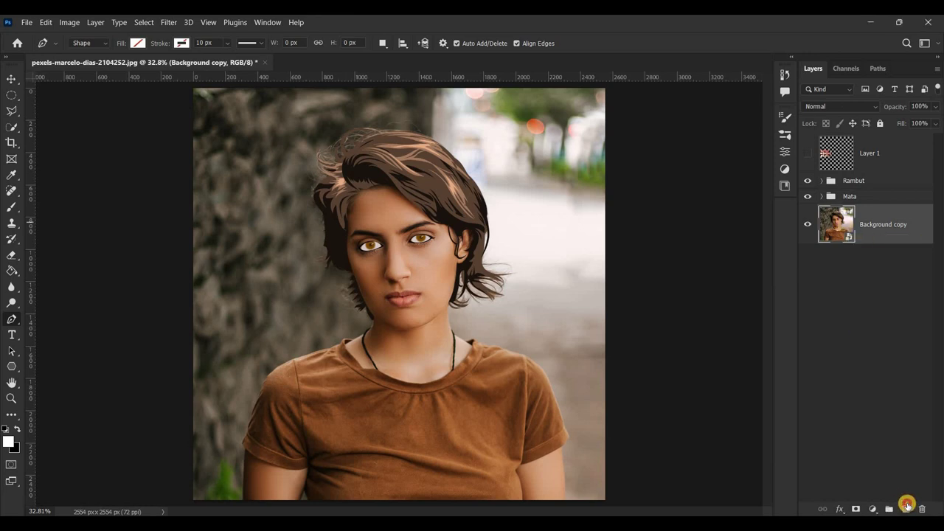
left_click(906, 508)
scroll(449, 289, "up", 2)
scroll(453, 316, "up", 3)
scroll(465, 299, "up", 2)
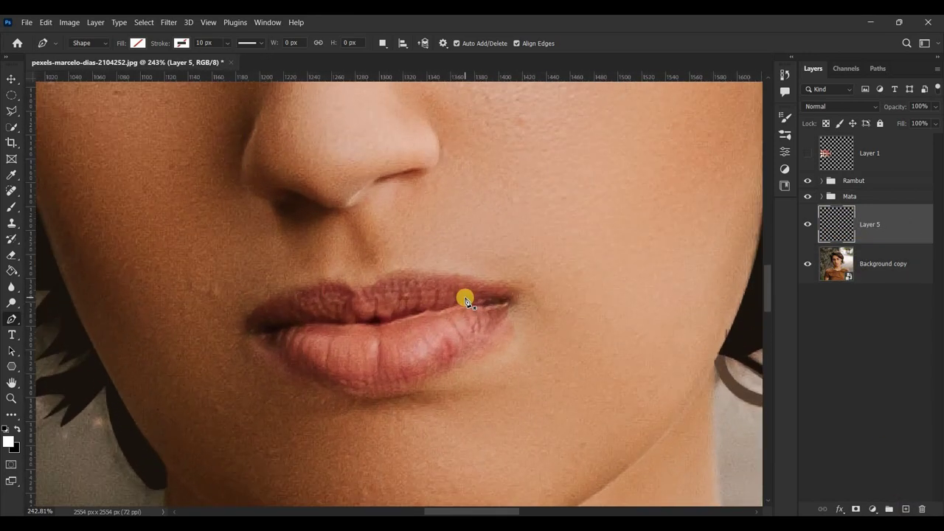
scroll(465, 299, "up", 1)
scroll(451, 299, "up", 1)
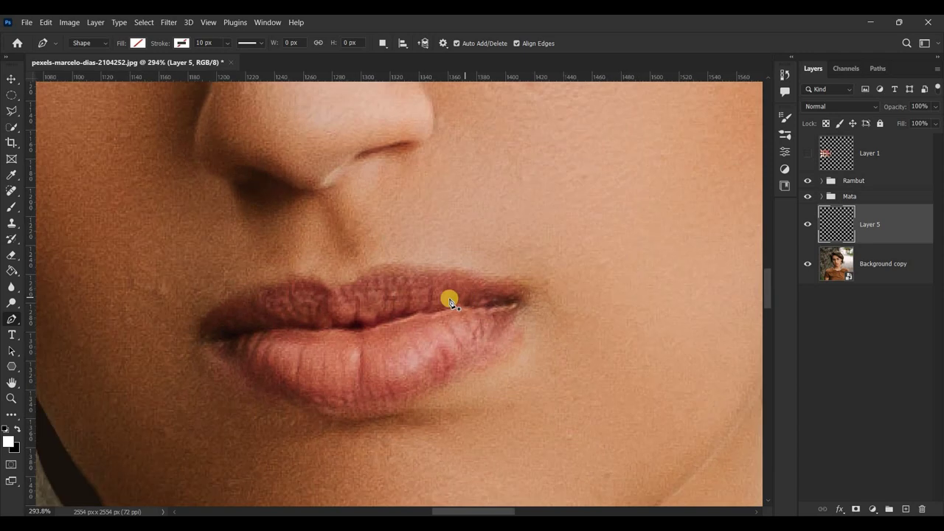
Trace the lip outline with curved Pen points around the upper and lower lips.
left_click(208, 346)
mouse_move(525, 304)
left_mouse_down()
mouse_move(375, 505)
mouse_move(372, 441)
left_mouse_up()
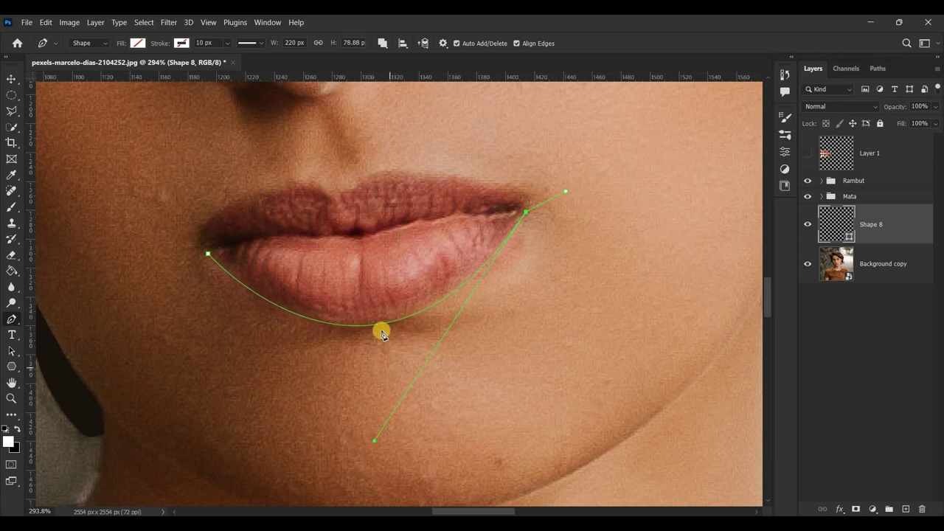
left_click(441, 303)
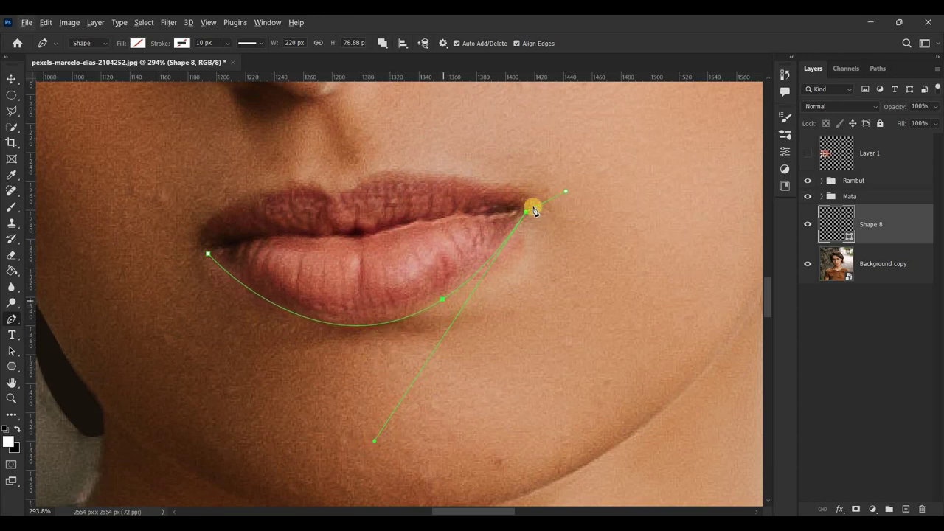
mouse_move(487, 190)
left_mouse_down()
mouse_move(525, 186)
mouse_move(490, 188)
left_mouse_up()
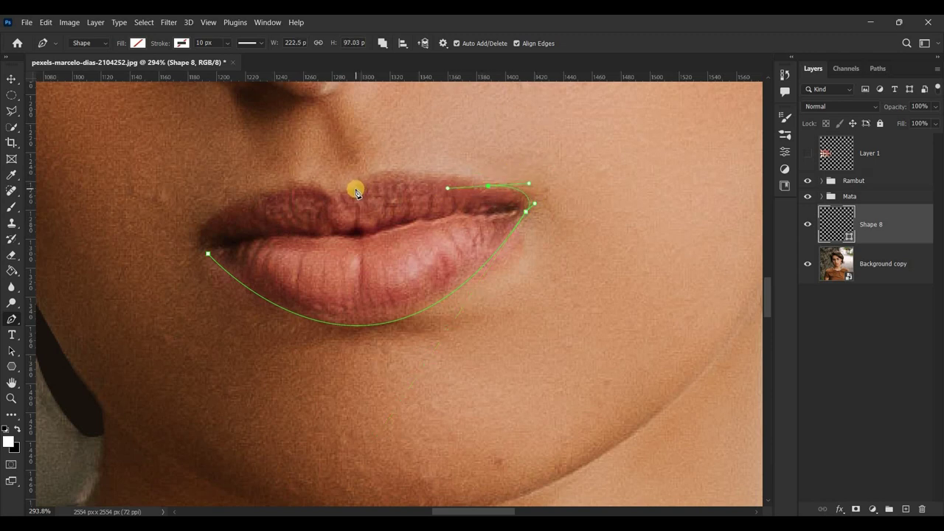
left_click_drag(356, 192, 302, 225)
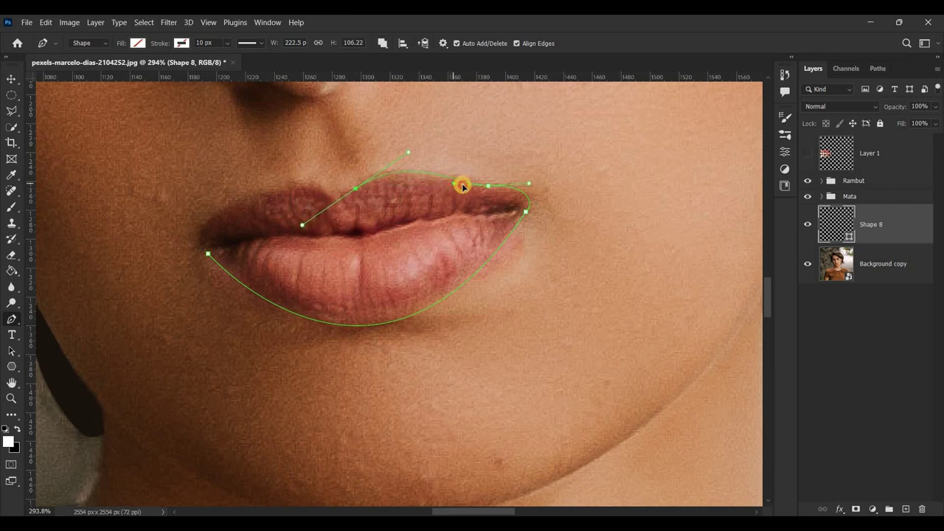
left_click(357, 188, "alt")
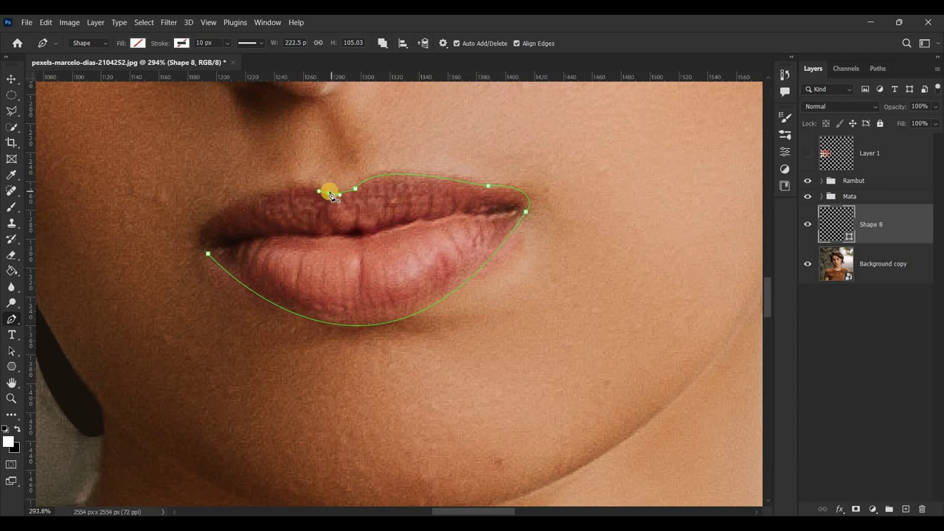
mouse_move(293, 187)
left_mouse_down()
mouse_move(267, 197)
mouse_move(288, 185)
left_mouse_up()
left_click_drag(210, 244, 247, 259)
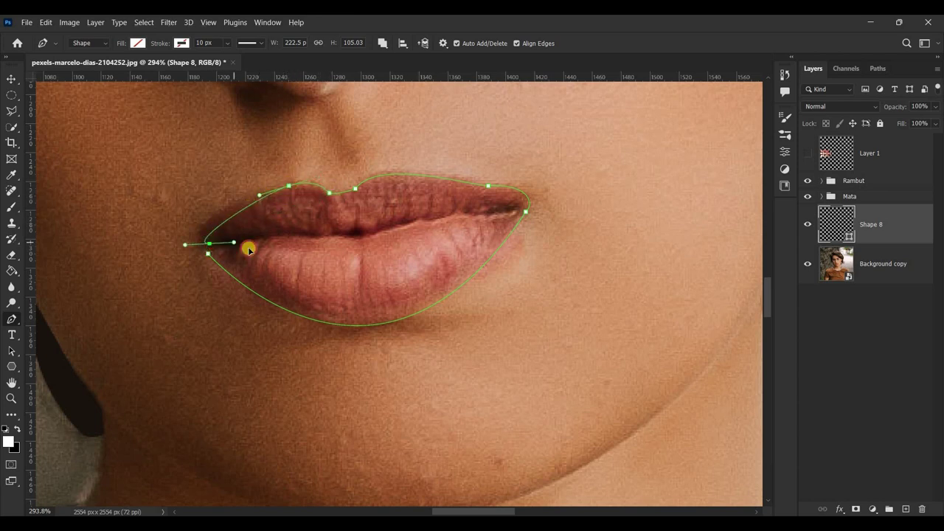
left_click(212, 252, "ctrl")
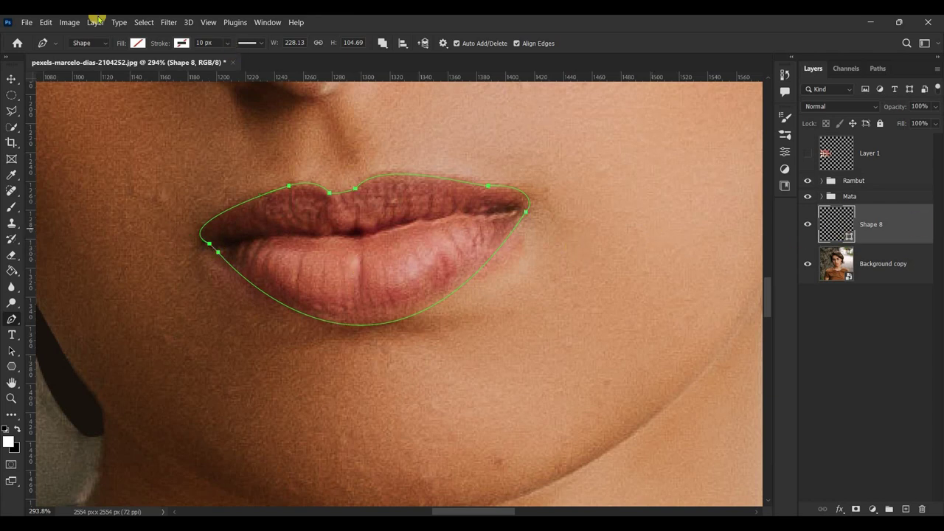
Fill Shape 8 with pink #c36b5d sampled from the lips, hide it, and add a layer above.
left_click(139, 43)
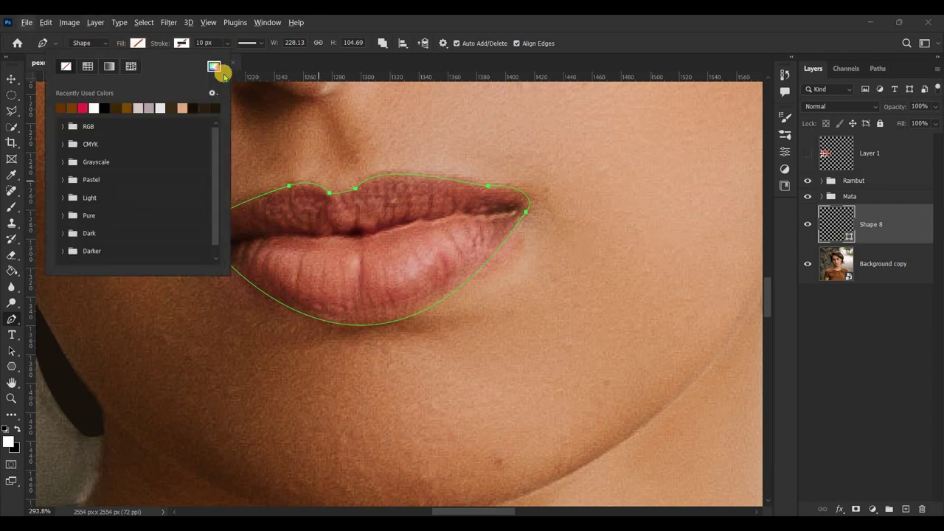
left_click(214, 66)
left_click(420, 280)
left_click(897, 145)
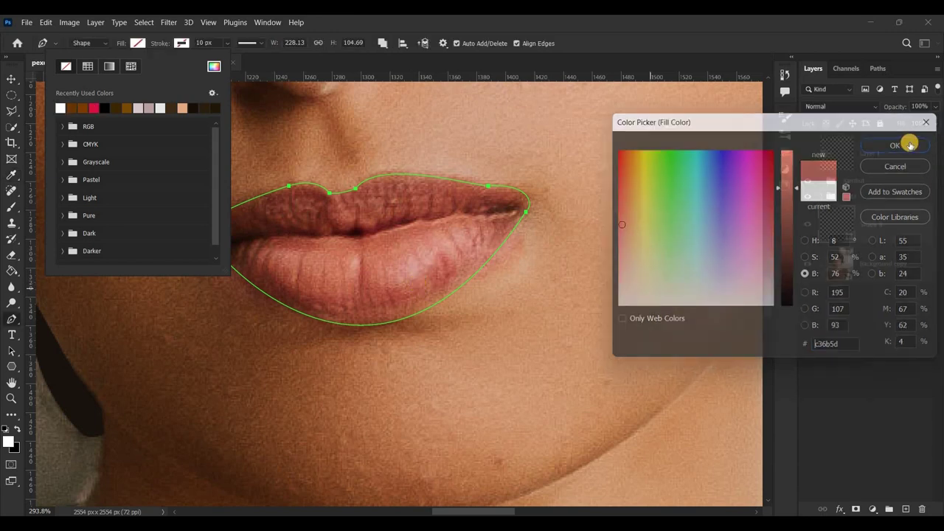
left_click(624, 45)
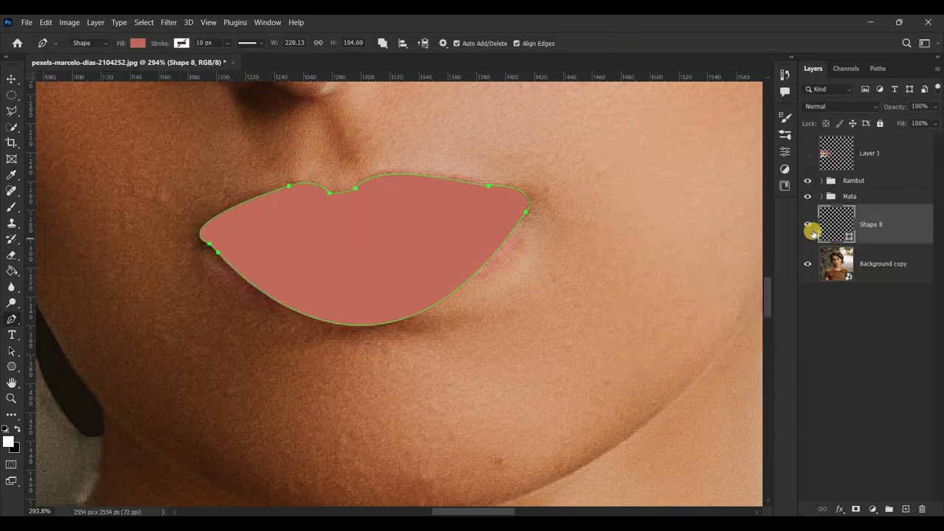
left_click(809, 225)
left_click(906, 509)
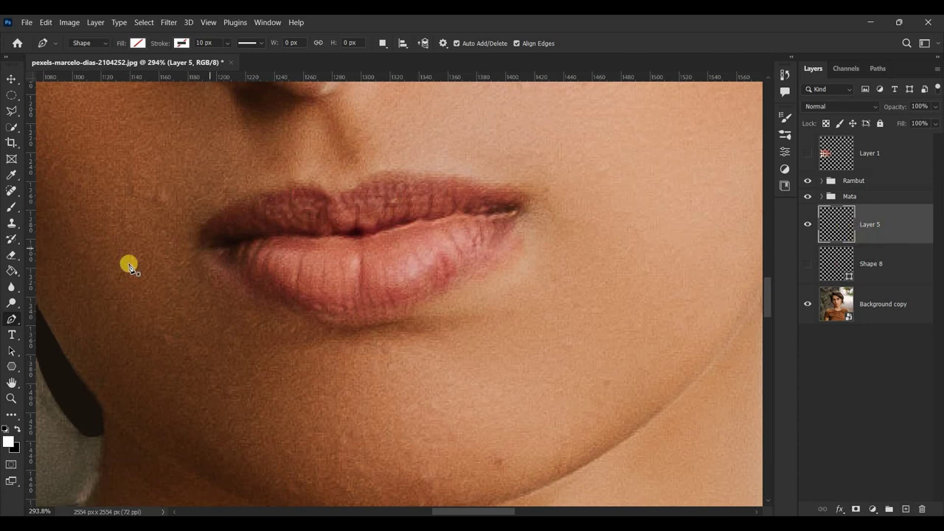
Clip the new layer to the lip shape and draw the left mouth-corner shadow.
left_click(841, 244, "alt")
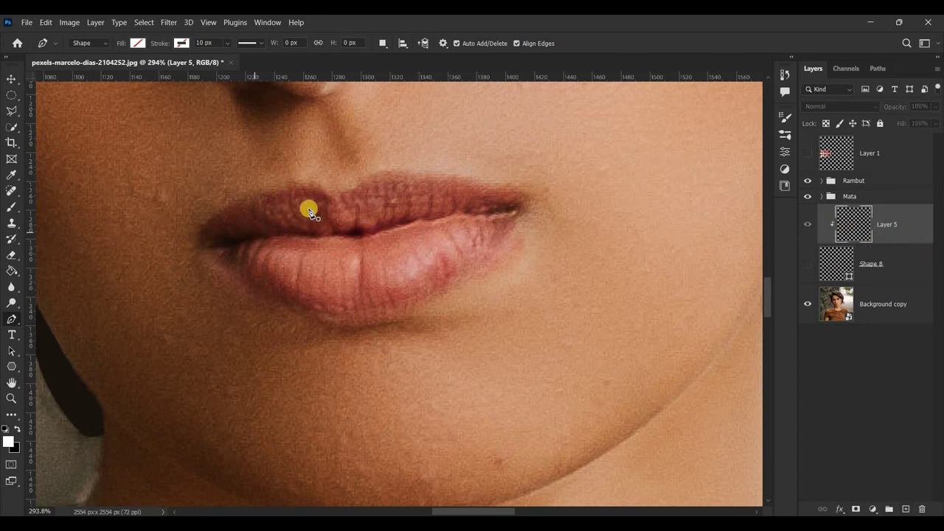
left_click(256, 165)
mouse_move(333, 204)
left_mouse_down()
mouse_move(327, 219)
mouse_move(267, 214)
mouse_move(258, 221)
mouse_move(331, 236)
mouse_move(268, 246)
left_mouse_up()
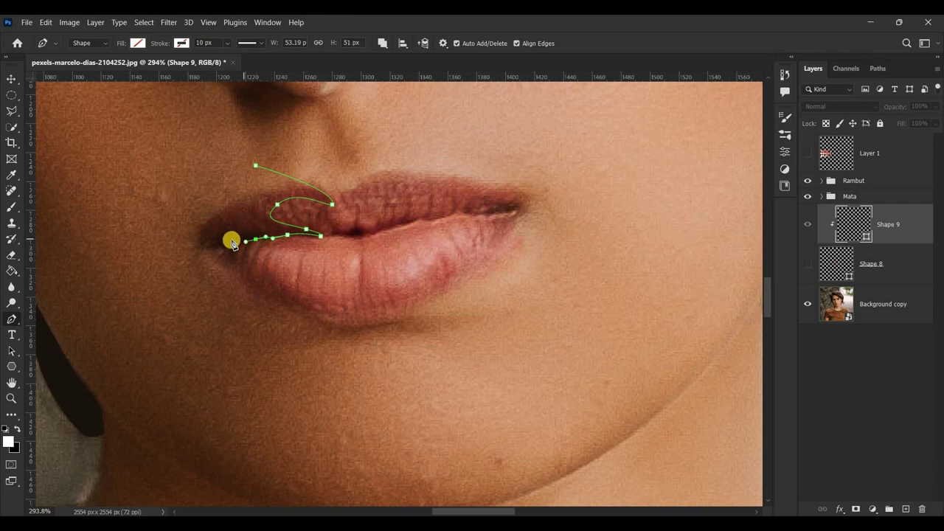
mouse_move(205, 242)
left_mouse_down()
mouse_move(157, 264)
mouse_move(188, 264)
left_mouse_up()
mouse_move(256, 239)
left_mouse_down()
mouse_move(264, 239)
mouse_move(235, 227)
left_mouse_up()
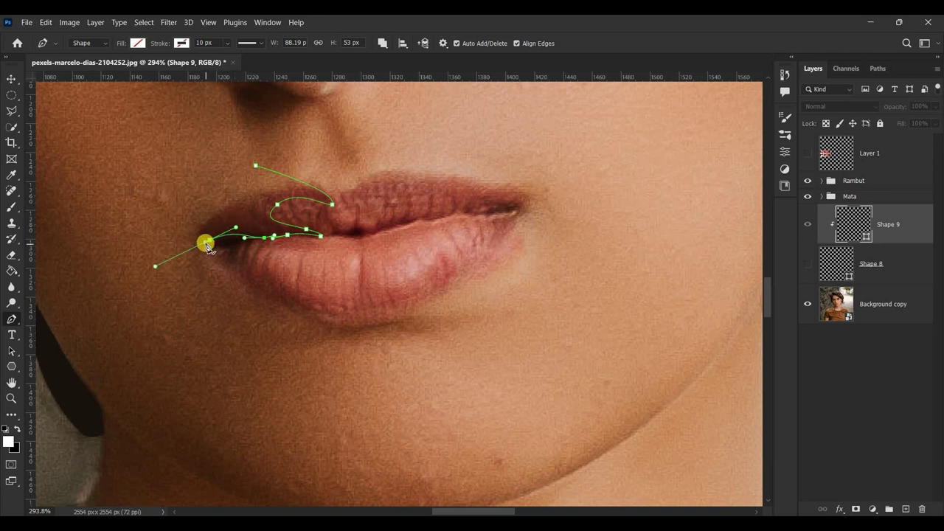
left_click(255, 166)
left_click(255, 164, "alt")
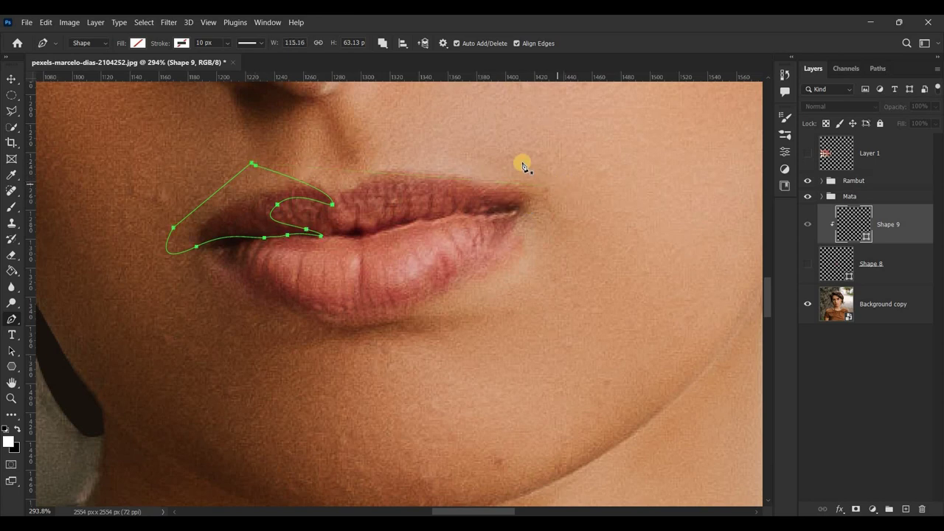
Using Combine Shapes, trace a shadow along the right upper lip, removing the unfinished lower outline.
left_click(383, 42)
left_click(557, 180)
left_click(530, 203)
left_click(504, 212)
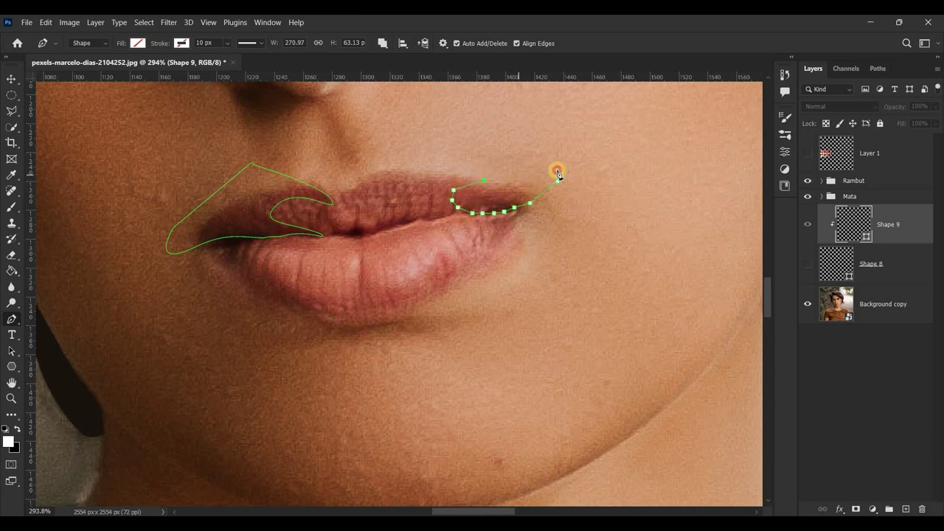
left_click(558, 183)
left_click(537, 208)
left_click(515, 233)
left_click(510, 239)
left_click(505, 246)
key("BackSpace")
key("BackSpace")
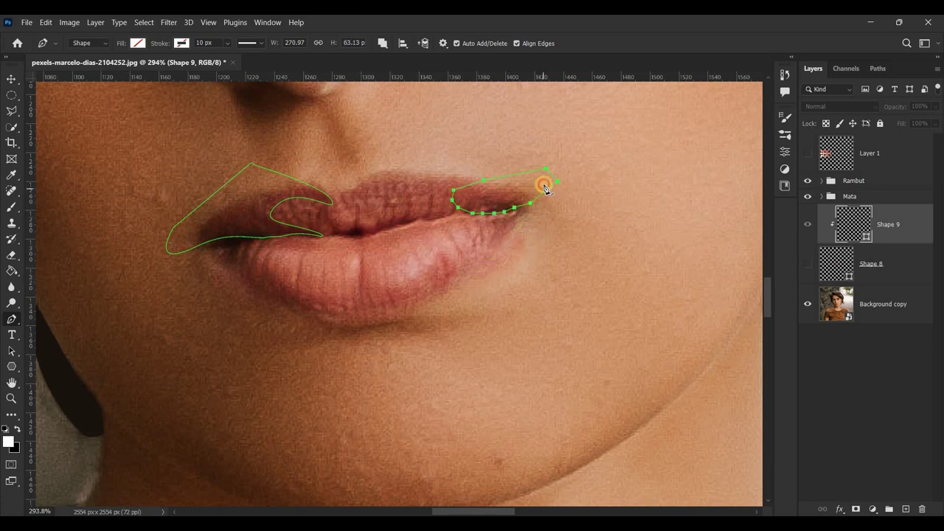
Outline a shadow shape curving up past the right mouth corner.
left_click(433, 309)
left_click(459, 298)
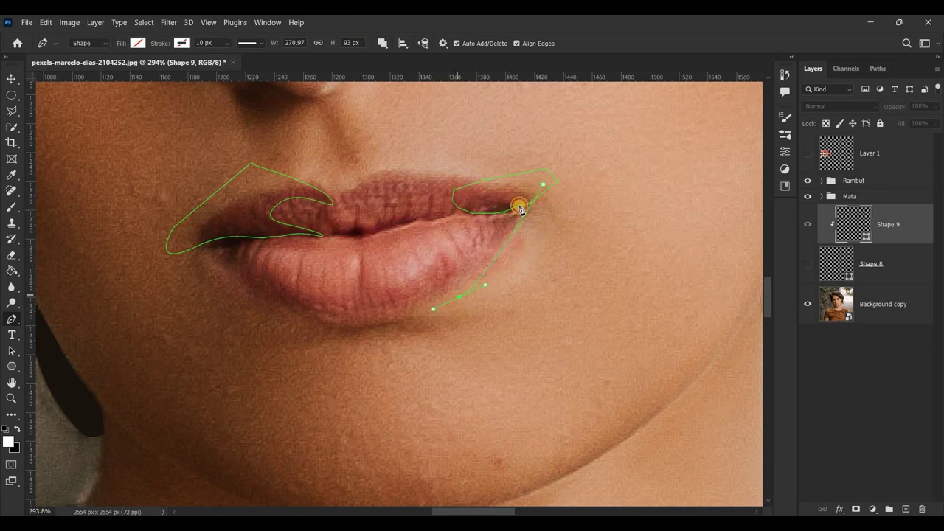
left_click_drag(465, 159, 379, 108)
left_click(608, 133)
left_click(543, 185)
Draw a curved shadow shape under the lower lip at the left corner.
mouse_move(166, 274)
left_mouse_down()
mouse_move(196, 213)
mouse_move(228, 193)
left_mouse_up()
left_click_drag(293, 324, 231, 304)
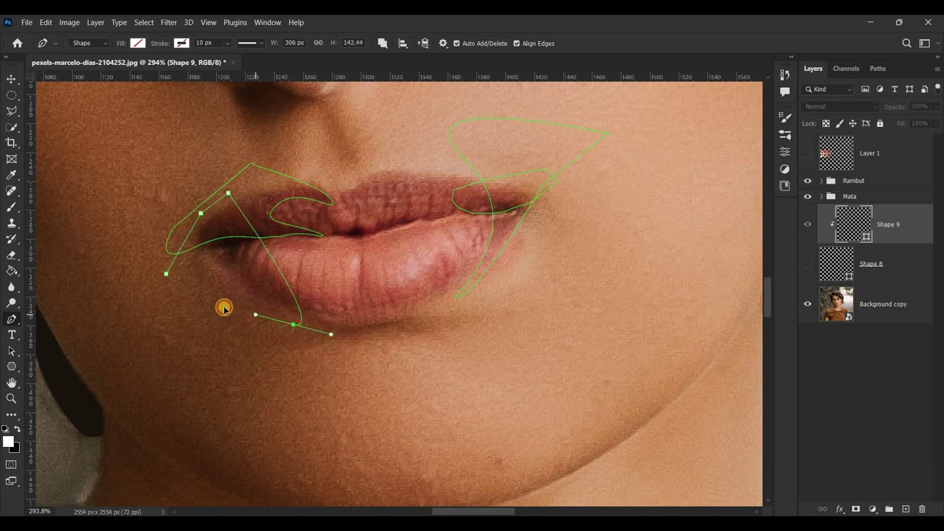
left_click_drag(218, 205, 211, 206)
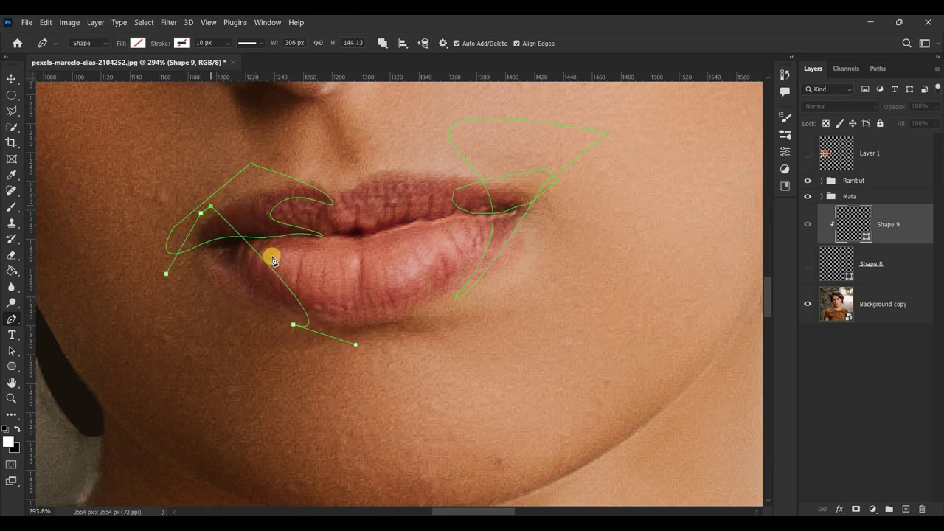
left_click_drag(293, 324, 307, 325)
left_click(266, 339)
left_click(206, 310)
left_click(166, 274)
Fill the corner shadows dark red #941703 from the lip pink, then hide the pink lip shape.
left_click(808, 263)
left_click(853, 226)
left_click(142, 47)
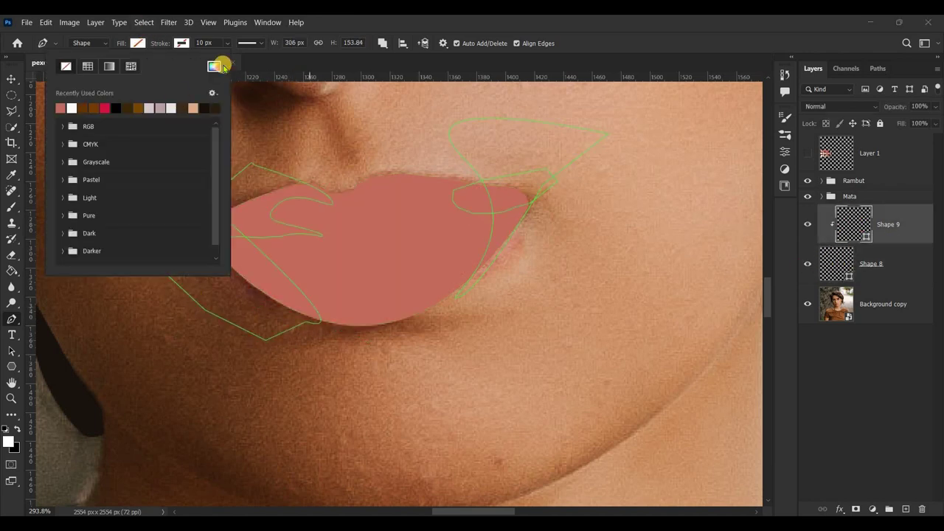
left_click(214, 66)
left_click(369, 232)
left_click_drag(792, 216, 793, 250)
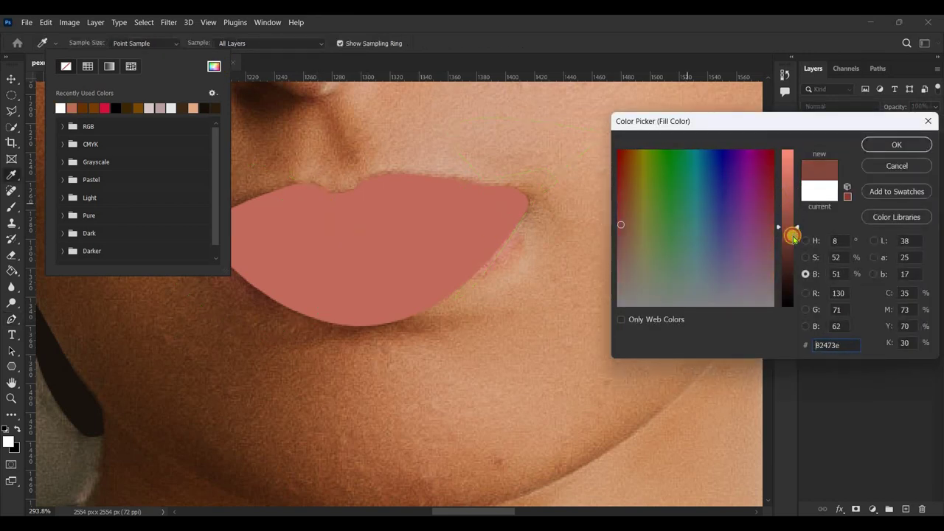
left_click(806, 258)
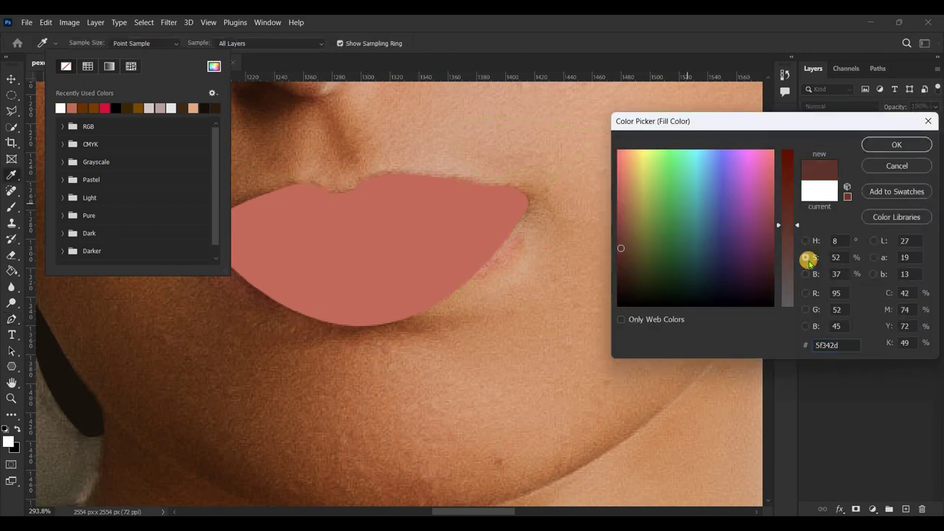
left_click(489, 213)
left_click_drag(794, 208, 790, 154)
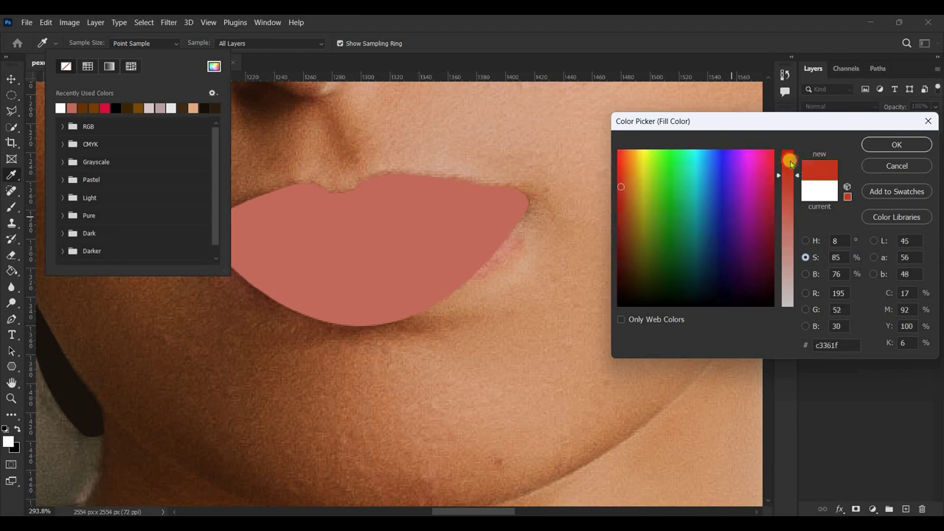
left_click(806, 273)
left_click_drag(790, 203, 789, 221)
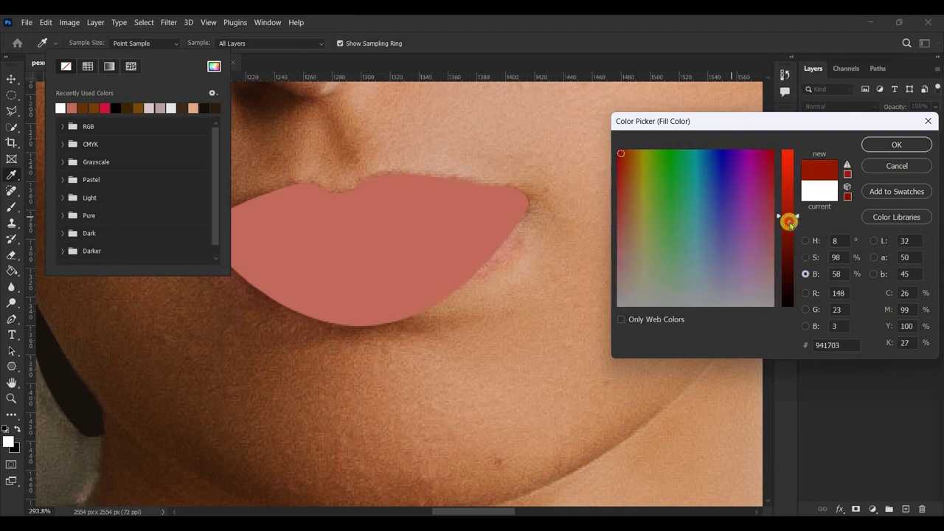
left_click(898, 144)
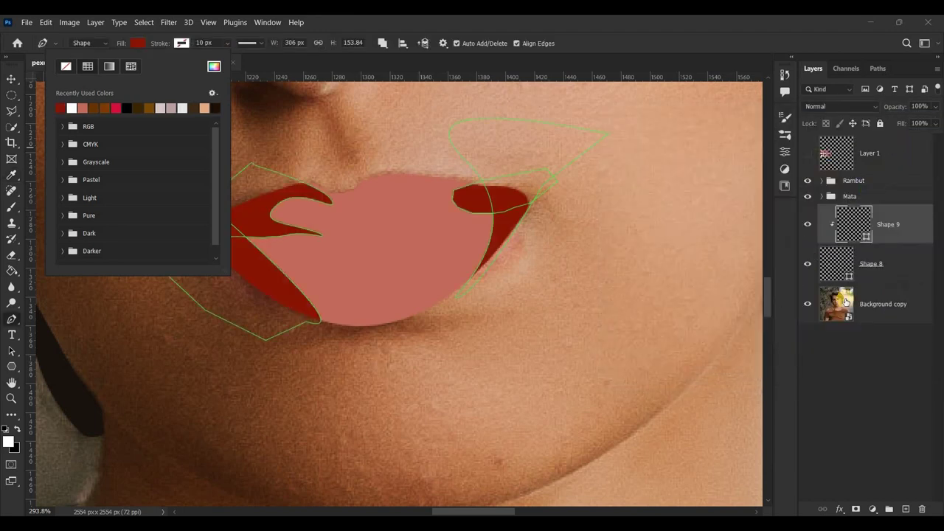
left_click(812, 257)
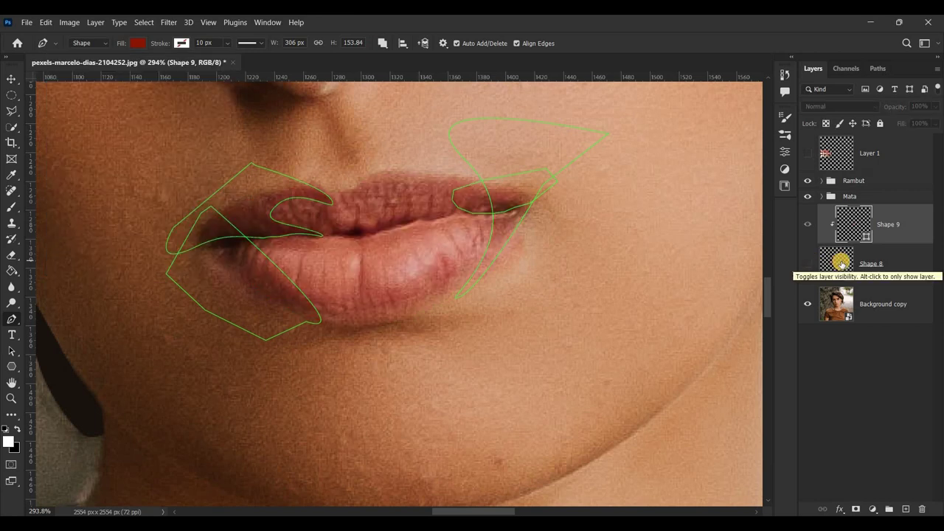
On a new clipped layer, zig-zag an outline along the upper lip line.
left_click(908, 509)
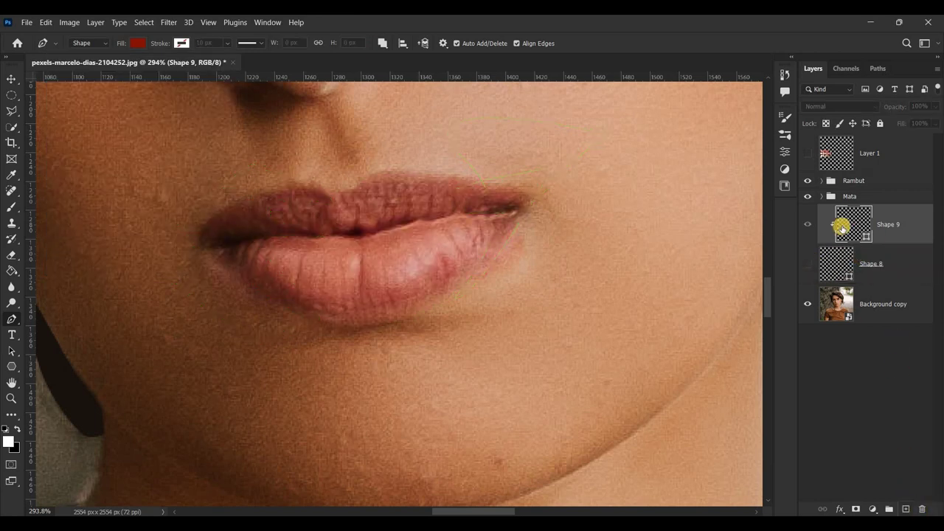
left_click(252, 159)
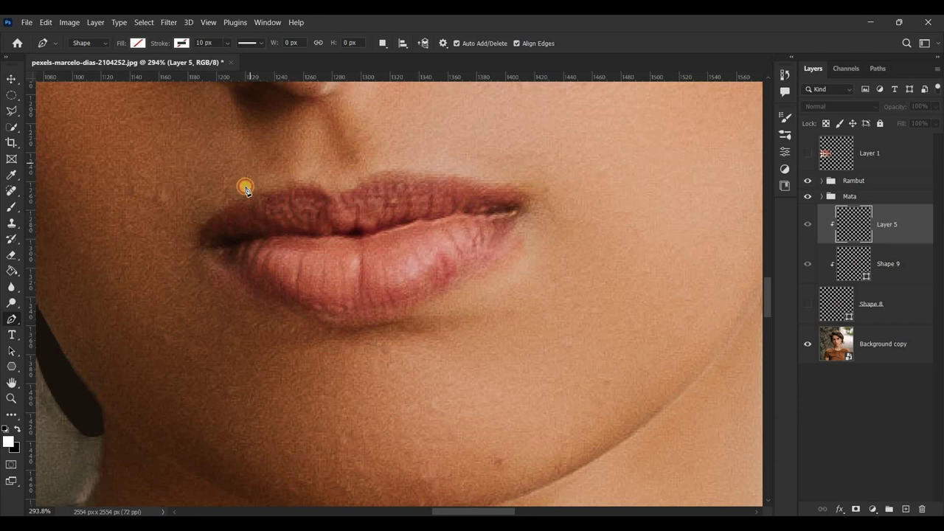
left_click_drag(305, 231, 381, 226)
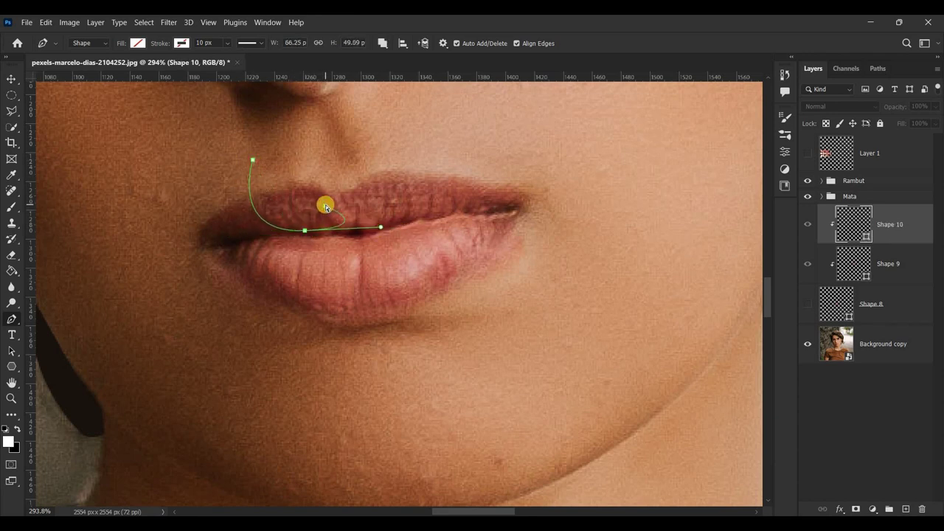
left_click(314, 229)
left_click_drag(325, 205, 331, 200)
left_click(350, 230)
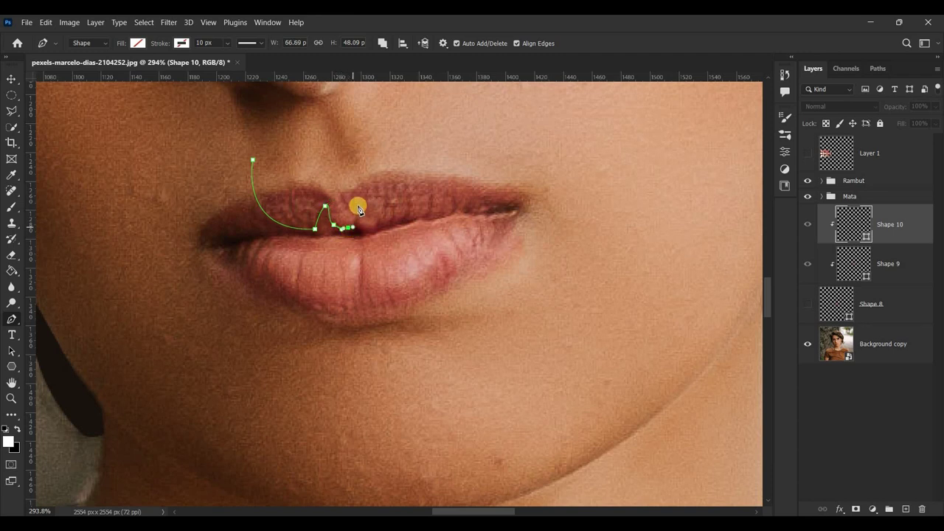
left_click(358, 206)
left_click(383, 214)
left_click(387, 192)
left_click(396, 193)
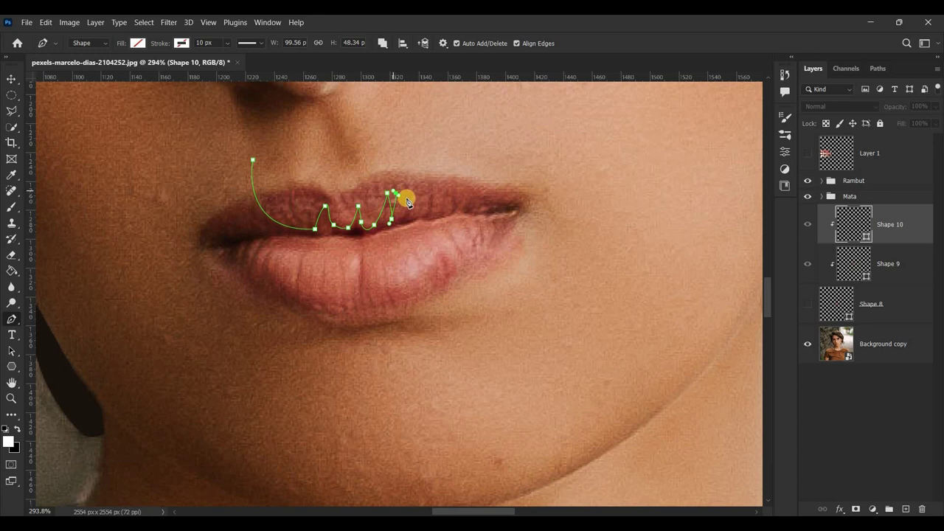
left_click(396, 228)
Continue the outline around the top of the upper lip and close it.
left_click(409, 220)
left_click(450, 210)
left_click(467, 200)
left_click(518, 164)
left_click(468, 135)
left_click(341, 138)
left_click(252, 159)
Add a curved shape across the lower lip and around the chin area.
left_click(516, 307)
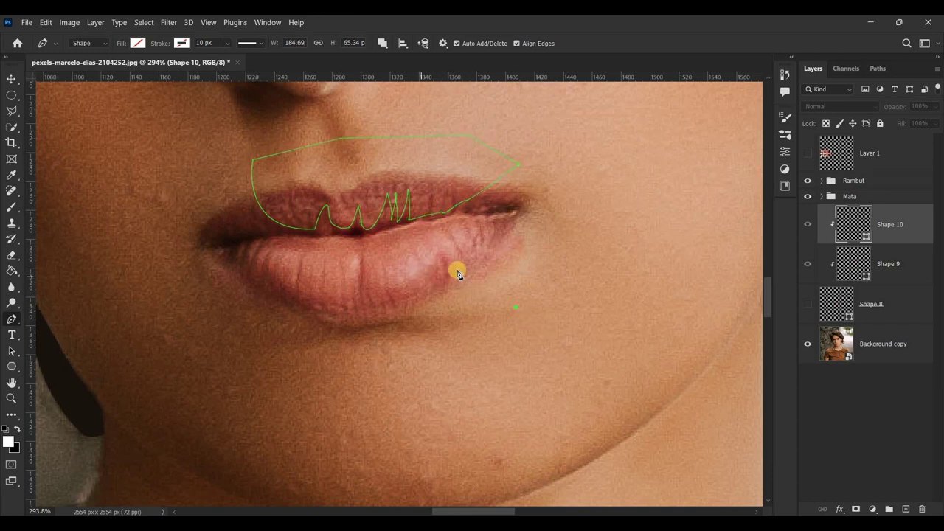
left_click(450, 291)
left_click_drag(432, 270, 420, 313)
left_click_drag(371, 287, 420, 287)
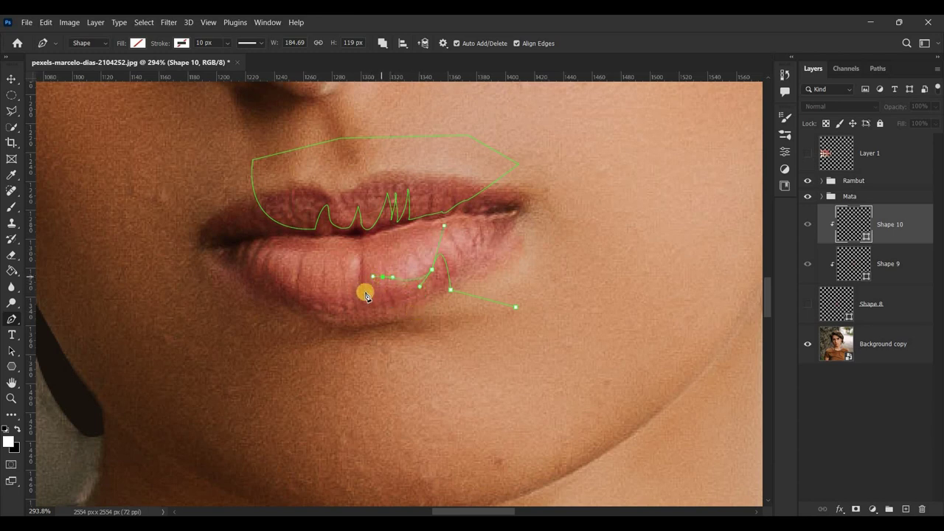
left_click(331, 297)
left_click(248, 287)
left_click(197, 309)
left_click(252, 404)
left_click(433, 387)
left_click(516, 307)
Tone the lip shading fill down to a brownish red based on the lip pink.
left_click(808, 304)
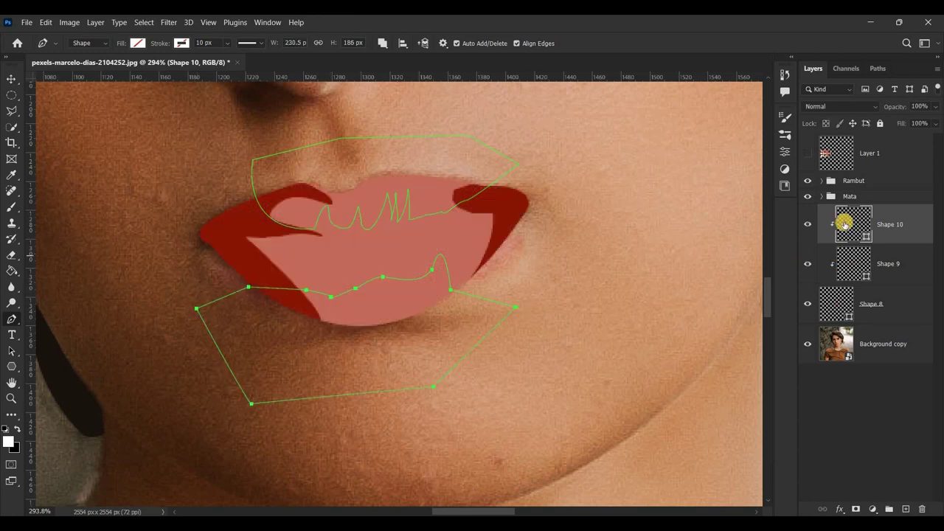
left_click(138, 43)
left_click(213, 68)
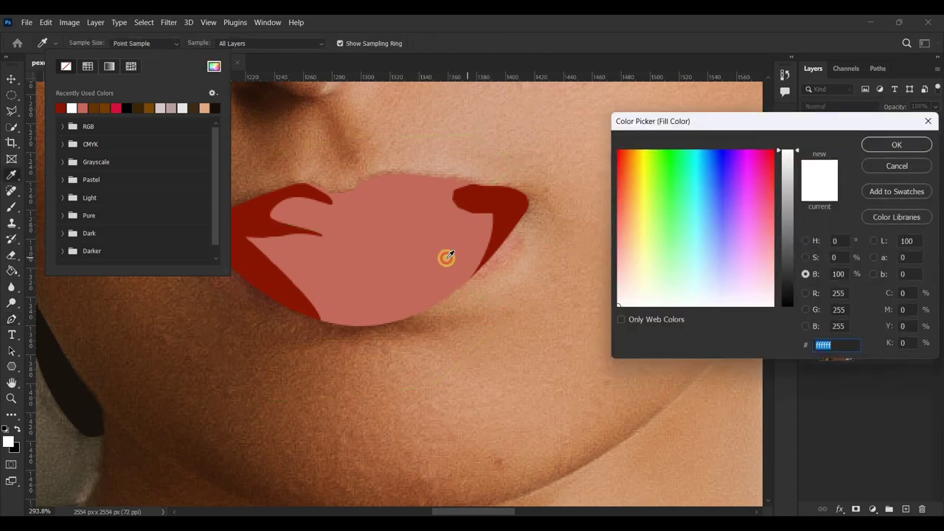
left_click(447, 258)
left_click(897, 166)
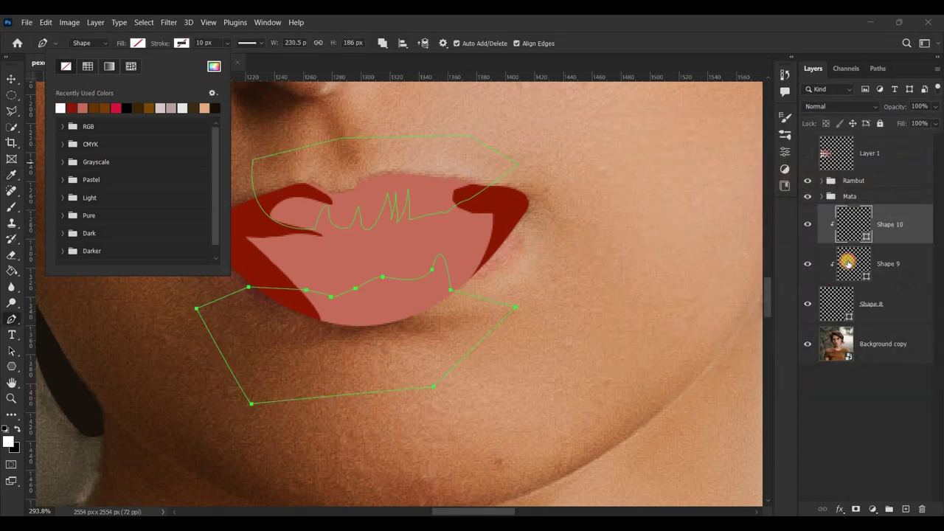
key("Escape")
left_click(138, 43)
left_click(213, 68)
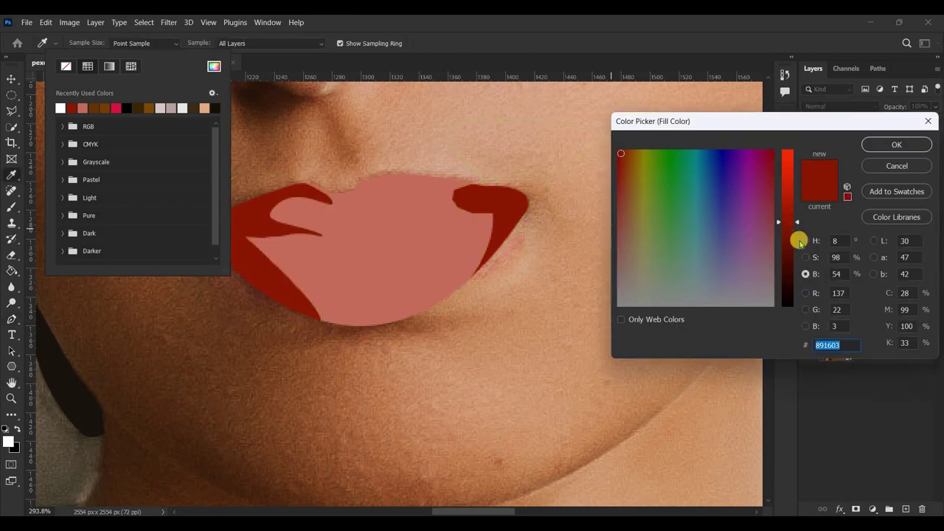
left_click_drag(787, 192, 788, 246)
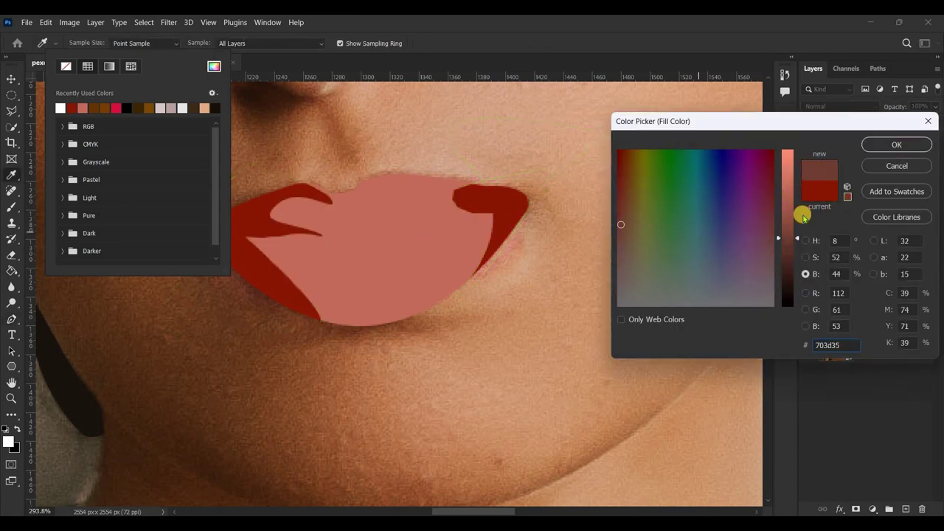
left_click(893, 144)
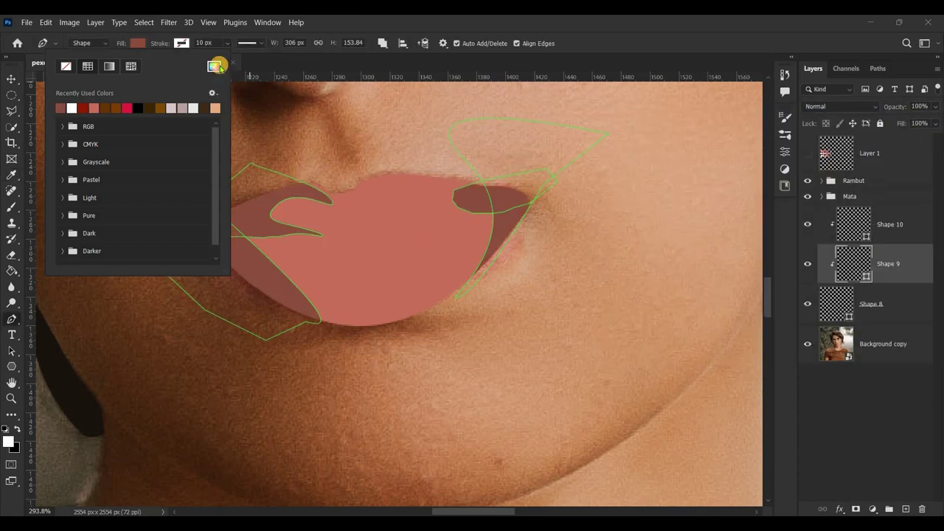
left_click(214, 67)
left_click_drag(788, 247, 789, 206)
left_click(885, 143)
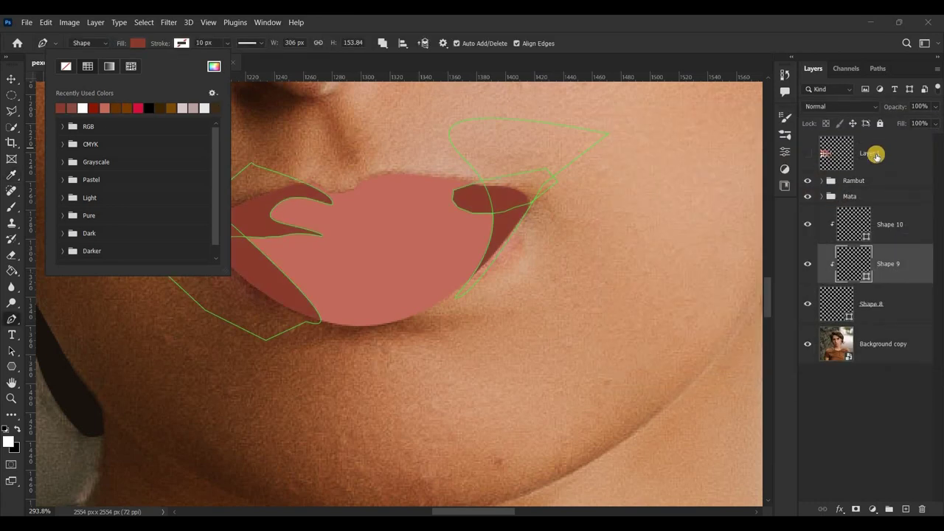
Give Shape 10 a slightly darkened lip-tone red fill, #c35c4c.
left_click(845, 223)
left_click(137, 43)
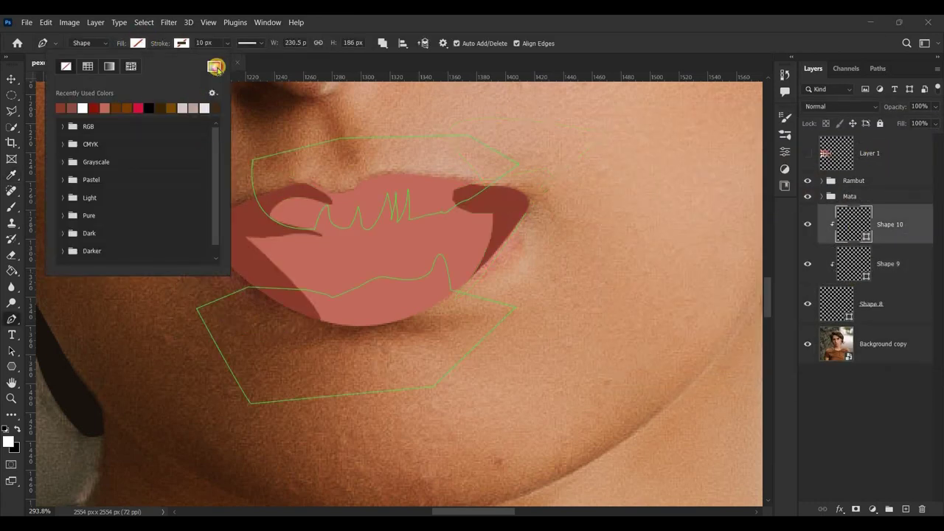
left_click(214, 66)
left_click(255, 273)
left_click(807, 274)
left_click(807, 241)
left_click(806, 258)
left_click(417, 250)
left_click_drag(786, 221, 786, 201)
left_click(806, 274)
left_click(916, 144)
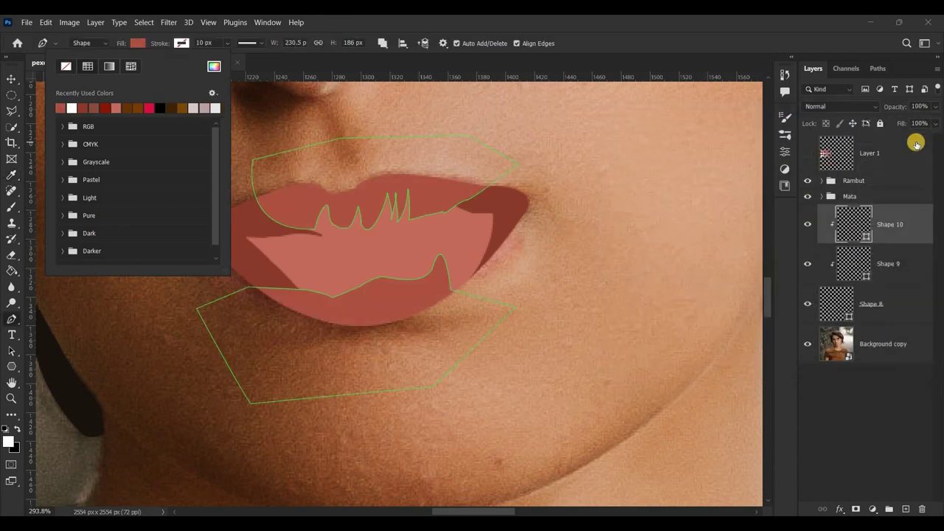
Hide base lip Shape 8 and add an empty layer above Shape 10.
left_click(809, 306)
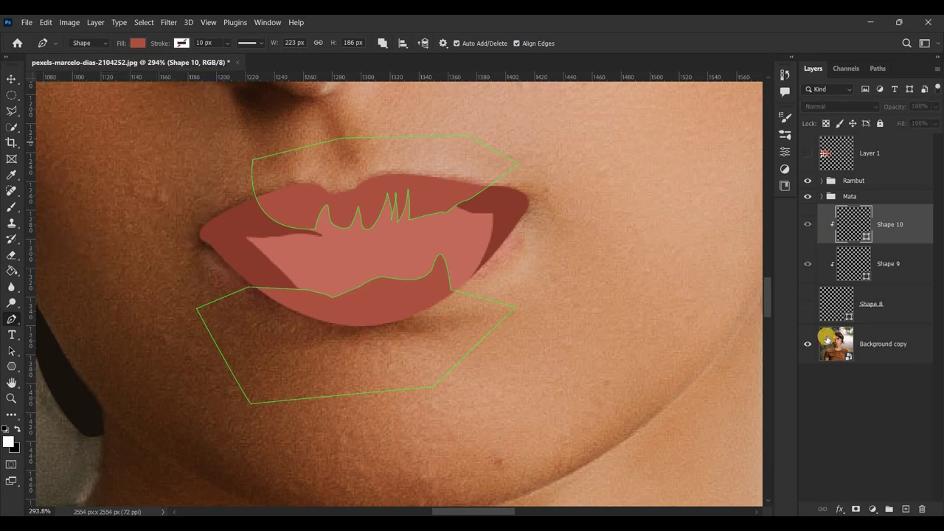
left_click(838, 343)
left_click(836, 343)
left_click(857, 225)
left_click(907, 509)
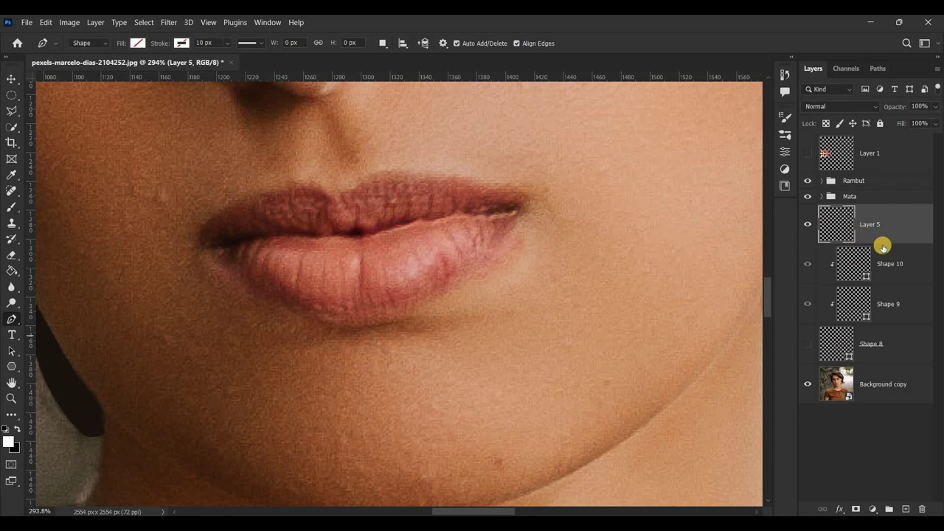
Trace a thin path along the lips' parting line from corner to corner and back.
left_click(213, 248)
left_click(248, 242)
left_click(299, 236)
left_click(331, 238)
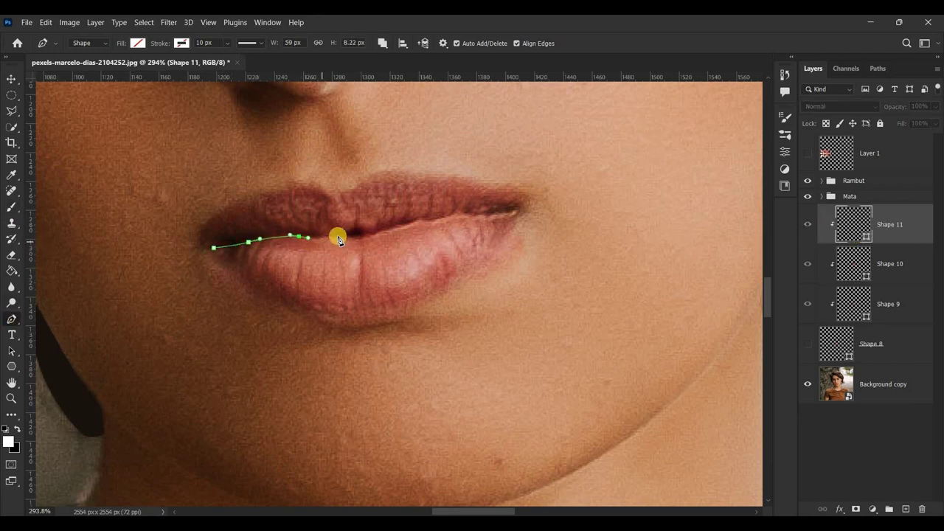
left_click(369, 237)
left_click(410, 223)
left_click(415, 221)
mouse_move(445, 225)
left_mouse_down()
mouse_move(515, 210)
mouse_move(376, 230)
left_mouse_up()
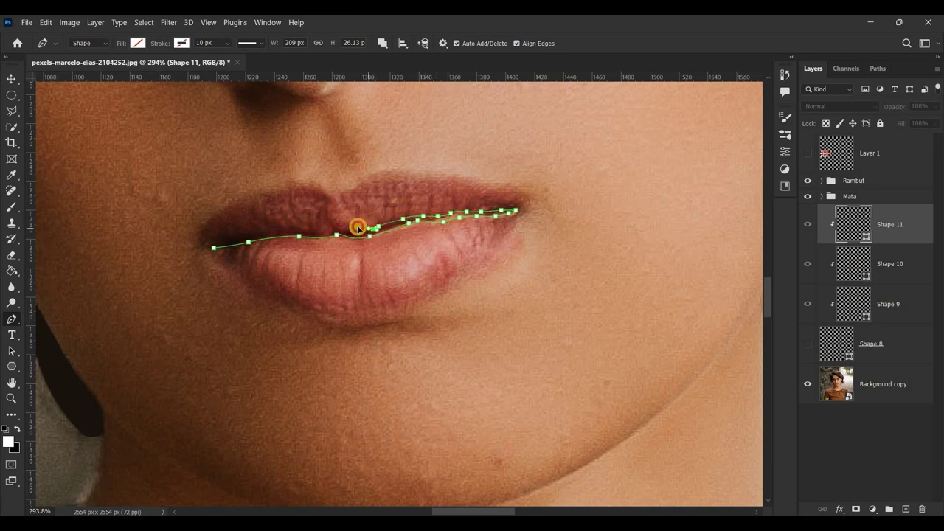
left_click_drag(314, 235, 214, 247)
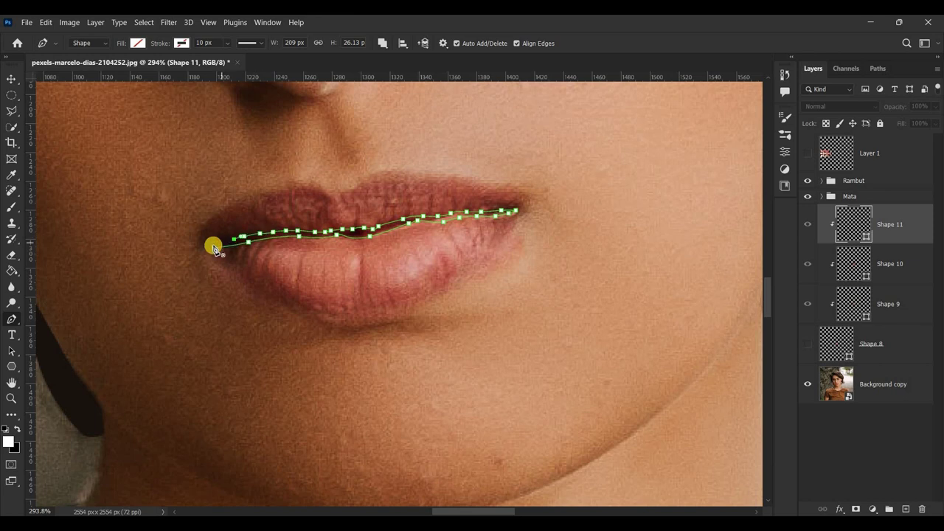
Fill the mouth line black, keep Shape 8 hidden, and add a layer above Shape 11.
left_click(137, 43)
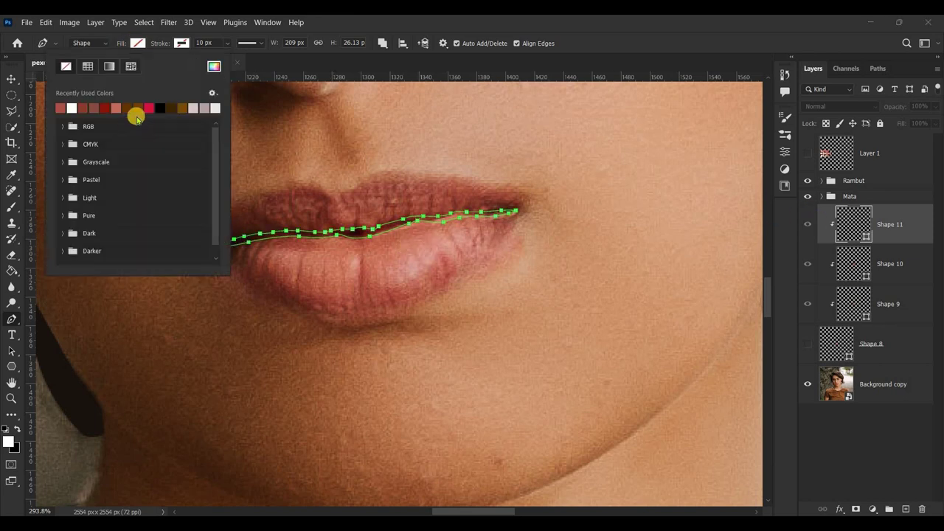
left_click(162, 107)
left_click(652, 42)
left_click(809, 349)
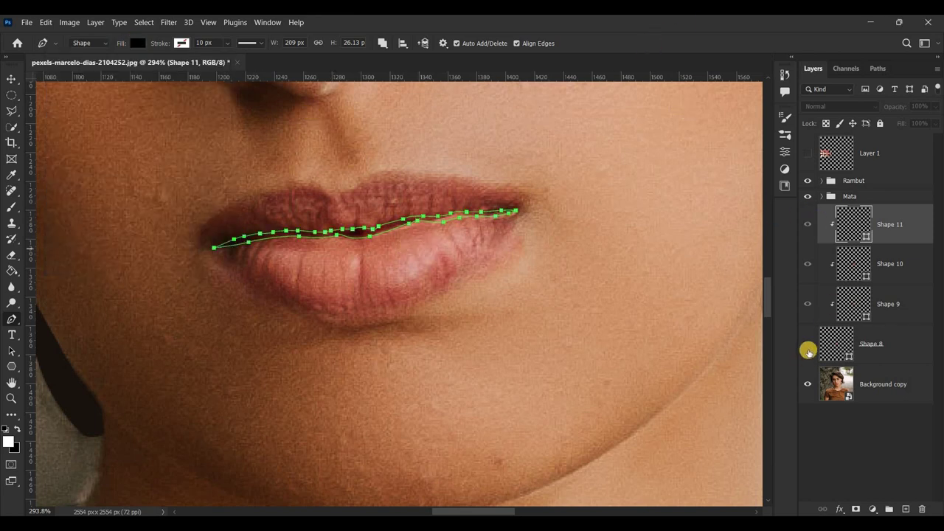
left_click(809, 349)
left_click(847, 340)
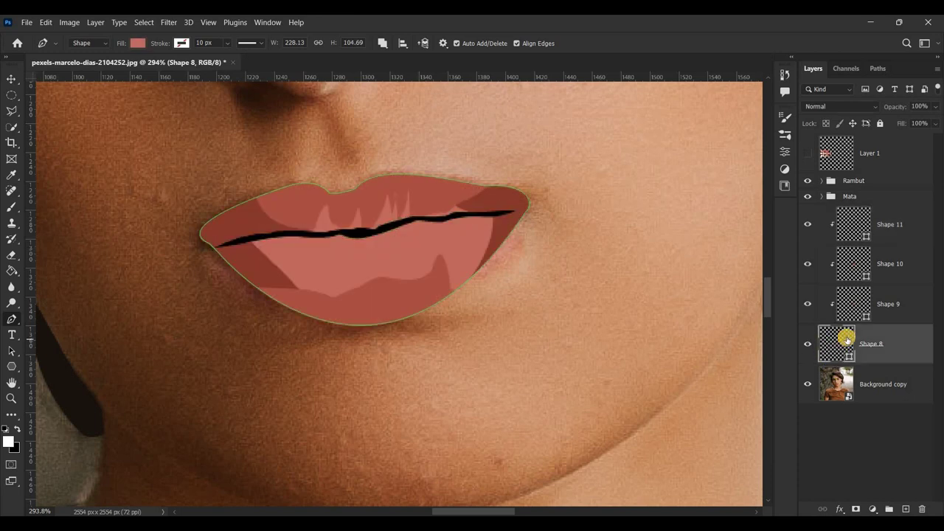
left_click(809, 346)
left_click(810, 346)
left_click(831, 383)
left_click(867, 231)
left_click(906, 509)
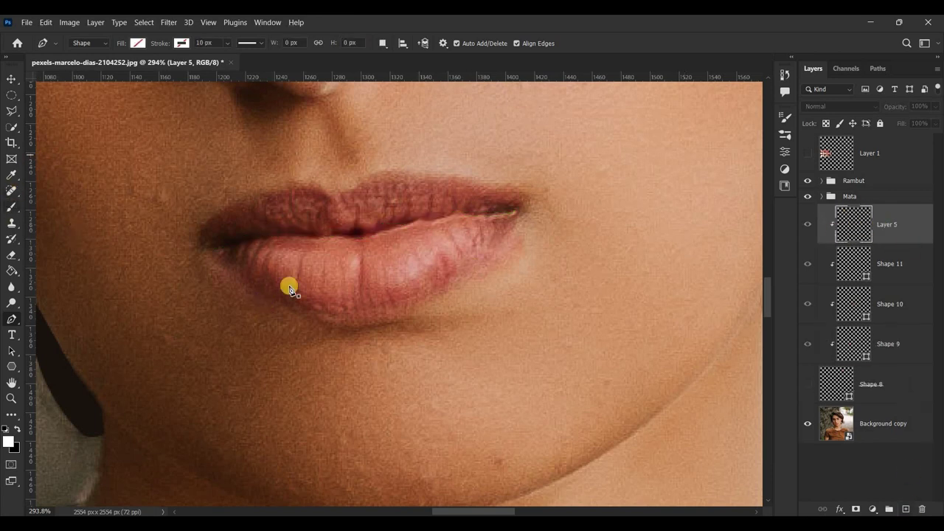
Trace the first small tooth and the larger tooth beside it with the Pen tool as Shape 12.
left_click(259, 249)
left_click(253, 270)
left_click(273, 275)
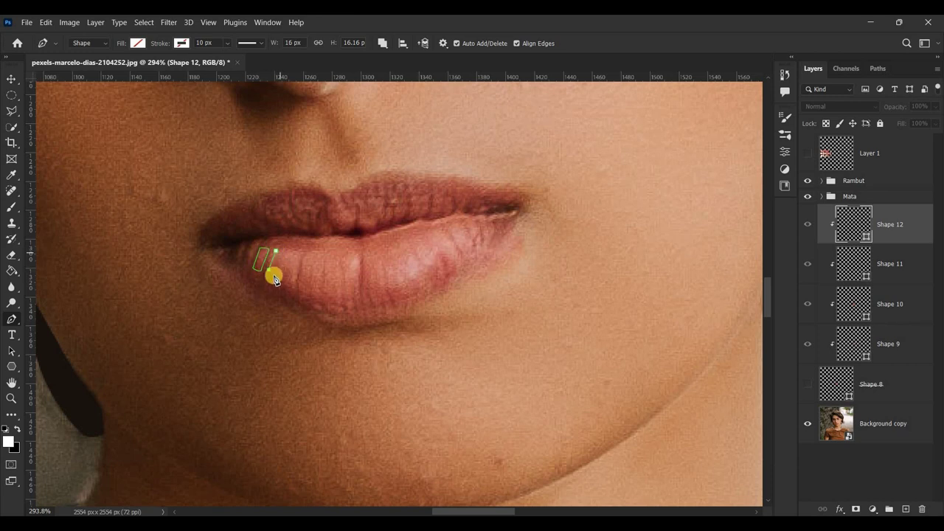
left_click(278, 253)
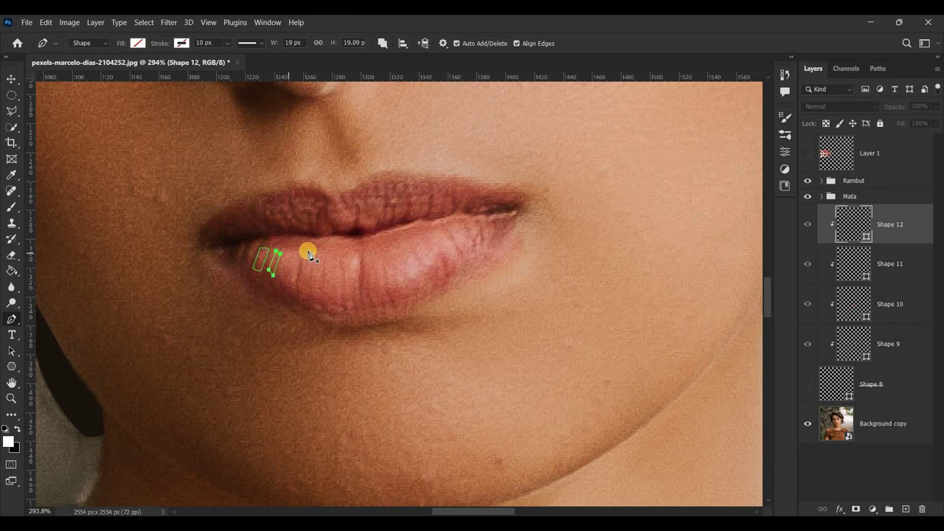
left_click(306, 253)
left_click(321, 297)
left_click(297, 296)
left_click(306, 253)
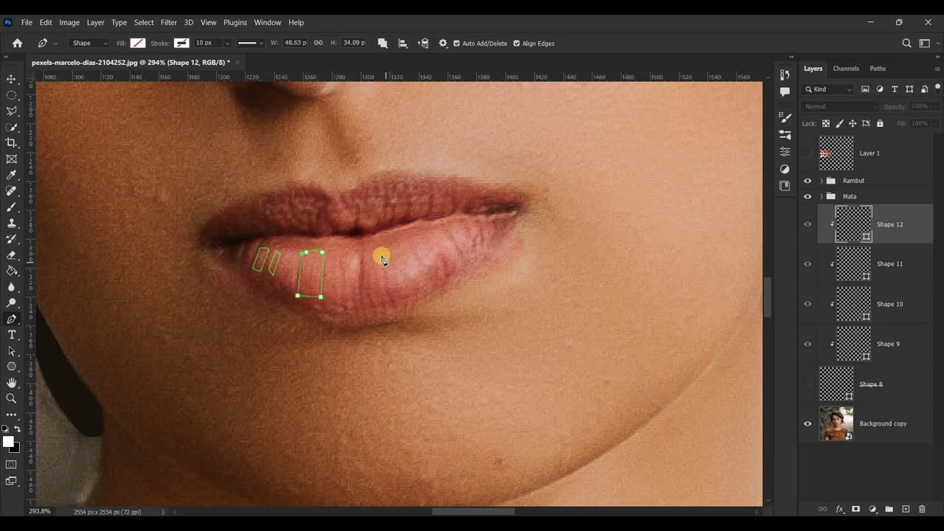
left_click_drag(341, 282, 305, 257)
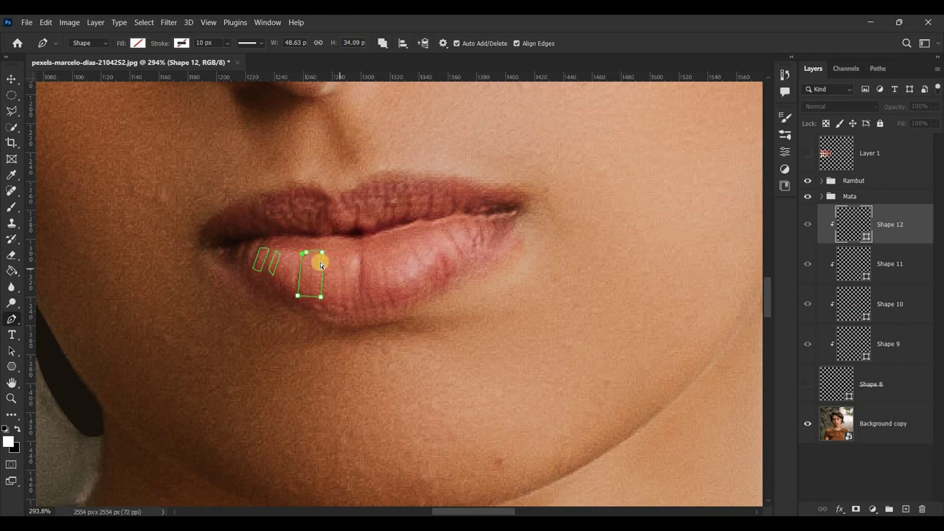
left_click(307, 255)
Outline the remaining teeth, including the irregular ones toward the right lip corner.
left_click(360, 256)
left_click(354, 281)
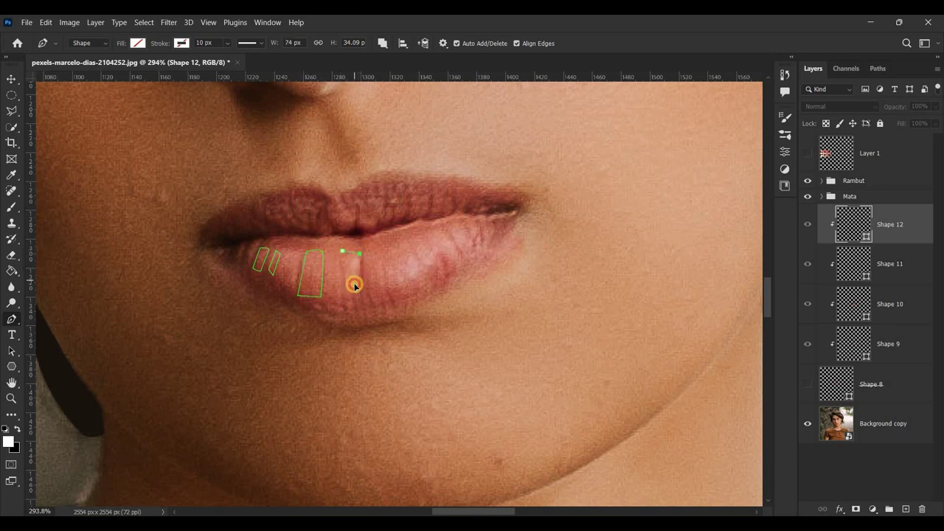
left_click(344, 256)
left_click(405, 243)
left_click(413, 264)
left_click(408, 283)
left_click(383, 273)
left_click(420, 263)
left_click(442, 249)
left_click(454, 271)
left_click(459, 238)
left_click(469, 259)
left_click(471, 244)
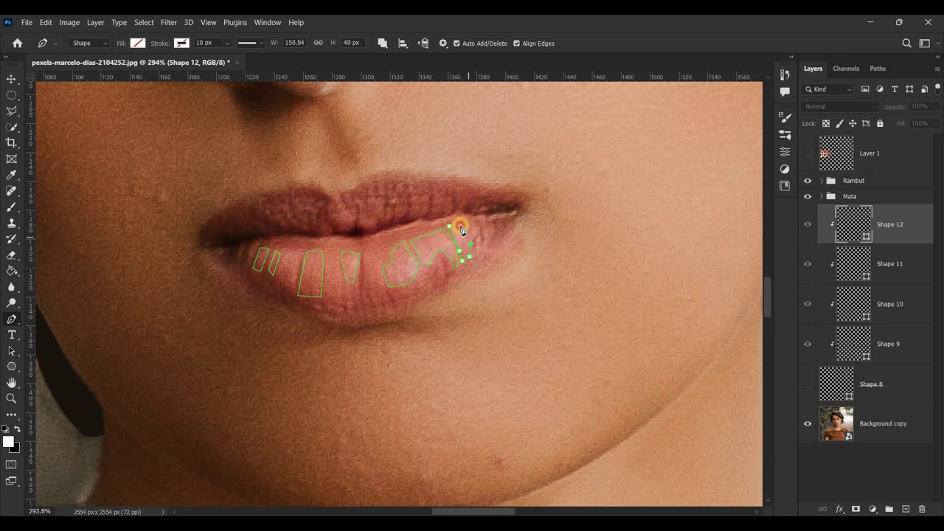
Show Shape 8 again and set the teeth fill to light pink #ffbdb2.
left_click(808, 384)
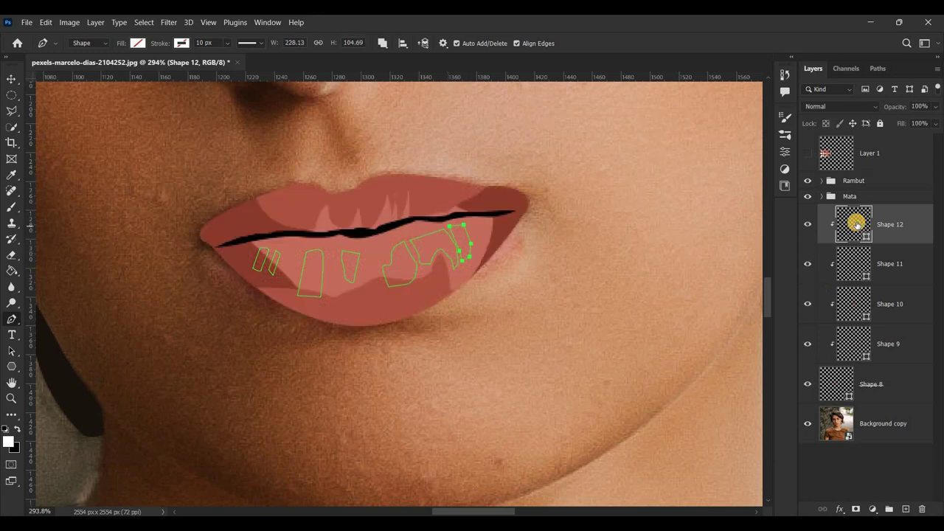
left_click(138, 43)
left_click(214, 66)
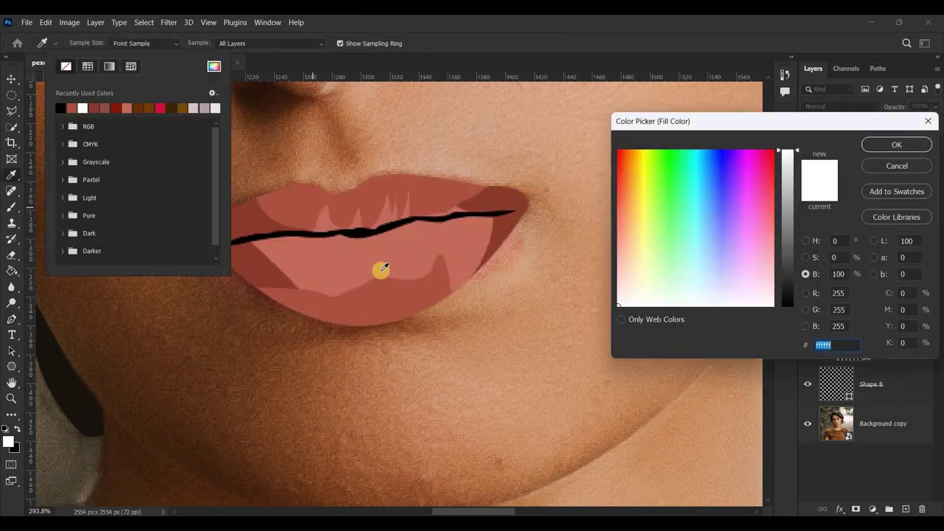
left_click(480, 231)
type("ff9c8c")
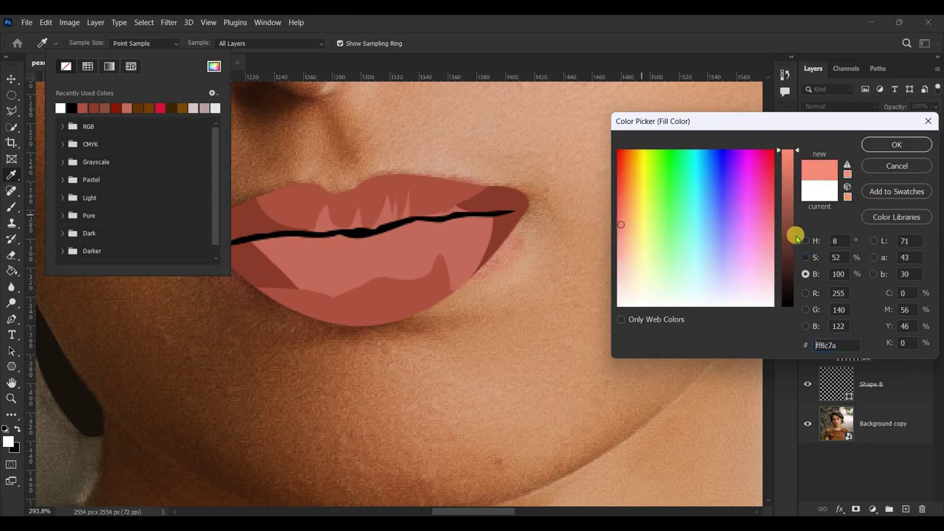
left_click(805, 258)
left_click(806, 273)
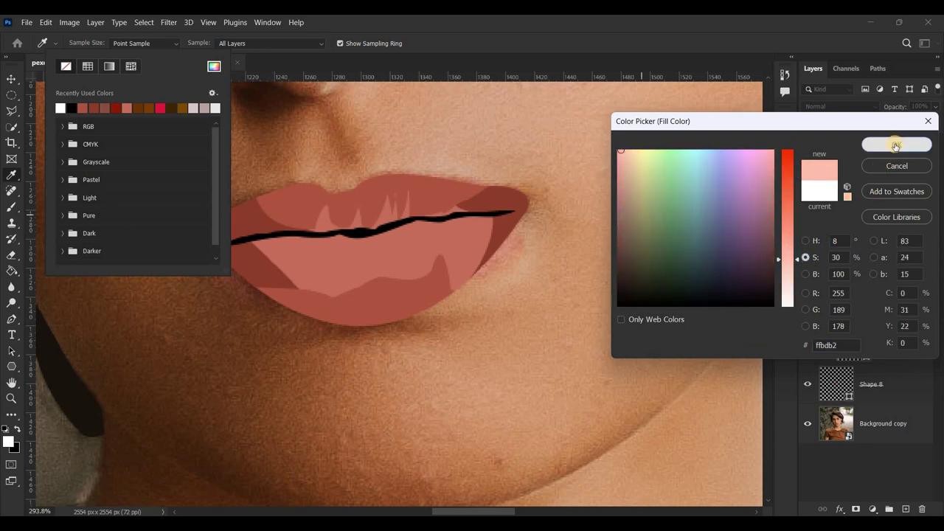
left_click(896, 144)
Rasterize Shape 12 and apply a Gaussian Blur to the teeth highlights.
left_click(847, 422)
scroll(586, 251, "down", 5)
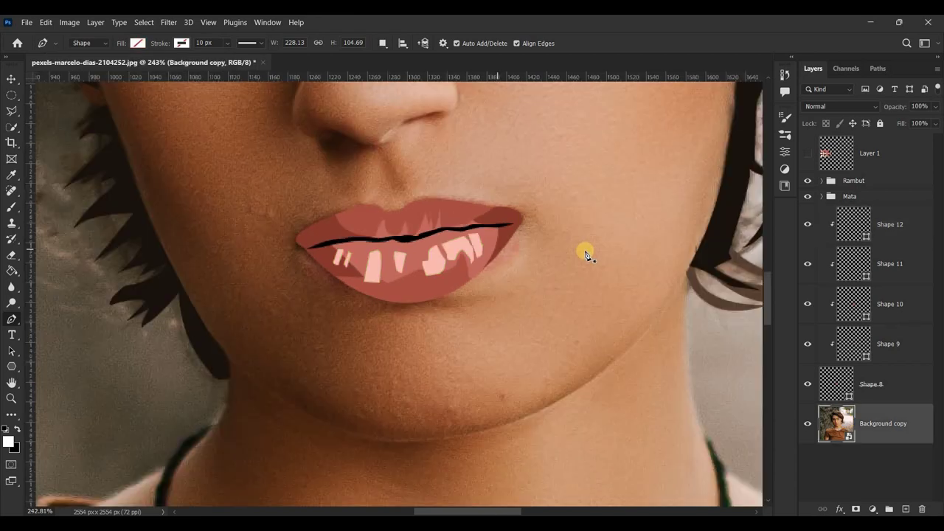
scroll(685, 268, "down", 3)
scroll(624, 258, "down", 2)
scroll(543, 235, "up", 3)
scroll(542, 235, "up", 3)
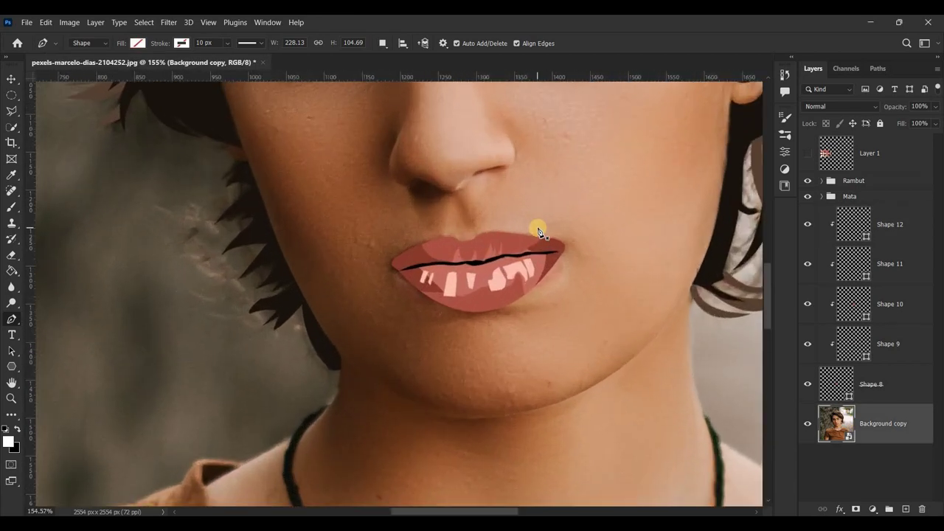
left_click(864, 225)
right_click(862, 215)
left_click(737, 209)
left_click(169, 22)
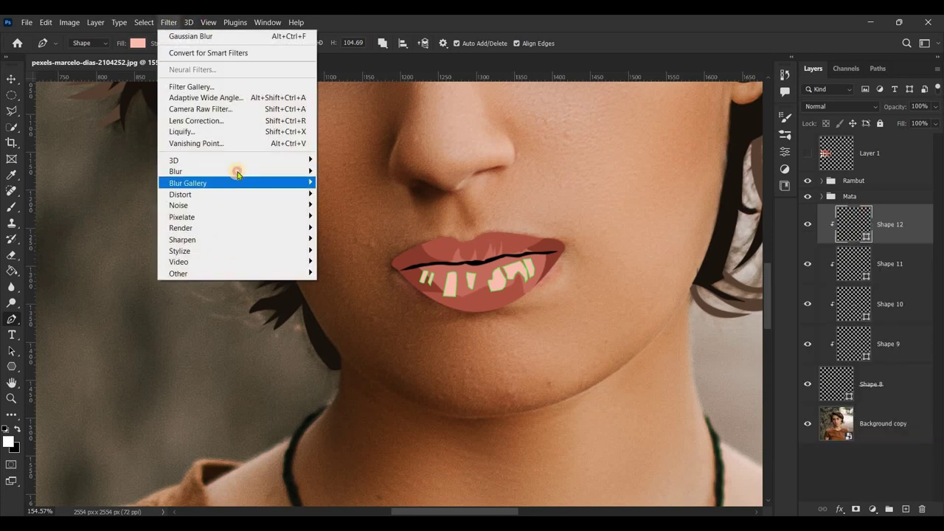
left_click(369, 217)
left_click(608, 220)
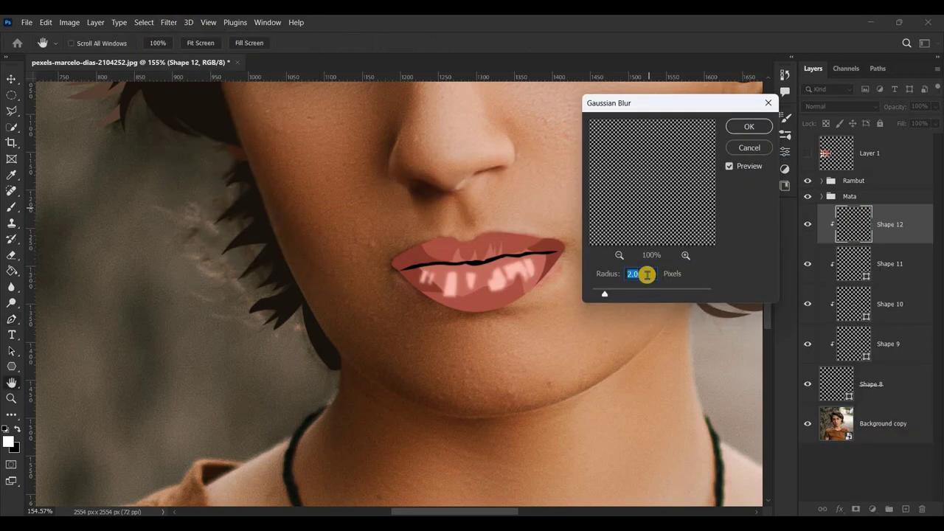
left_click(749, 126)
Rasterize Shape 10 and blur the lip shading with a 3.5-pixel Gaussian Blur.
left_click(851, 263)
right_click(852, 265)
key("Escape")
left_click(852, 304)
right_click(853, 304)
key("Escape")
left_click(169, 22)
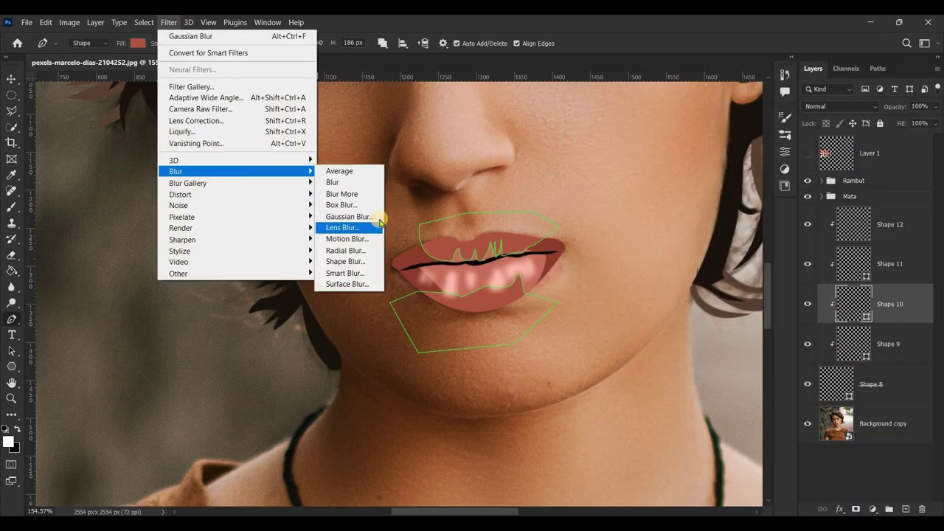
left_click(367, 216)
left_click(605, 217)
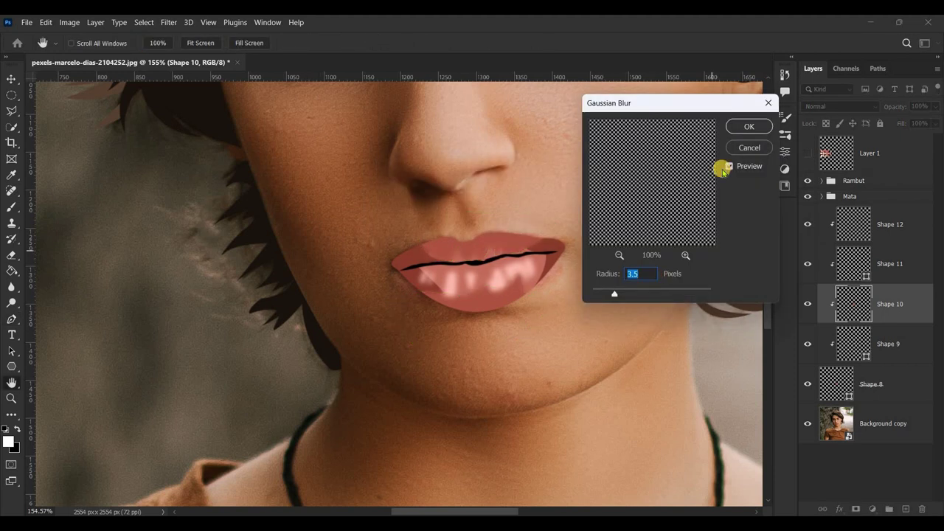
left_click(749, 126)
Rasterize Shape 9 and apply a Gaussian Blur to the lip corner shapes.
left_click(856, 343)
left_click(171, 22)
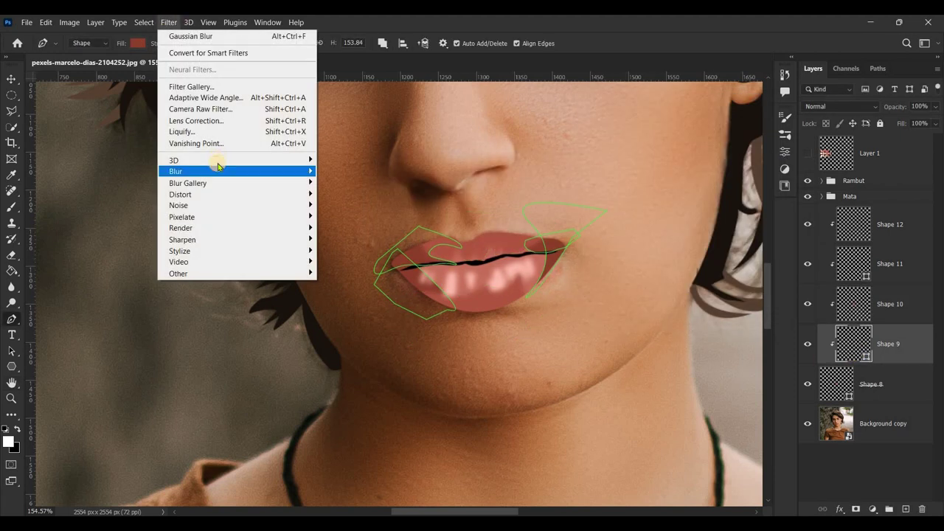
left_click(361, 215)
left_click(613, 221)
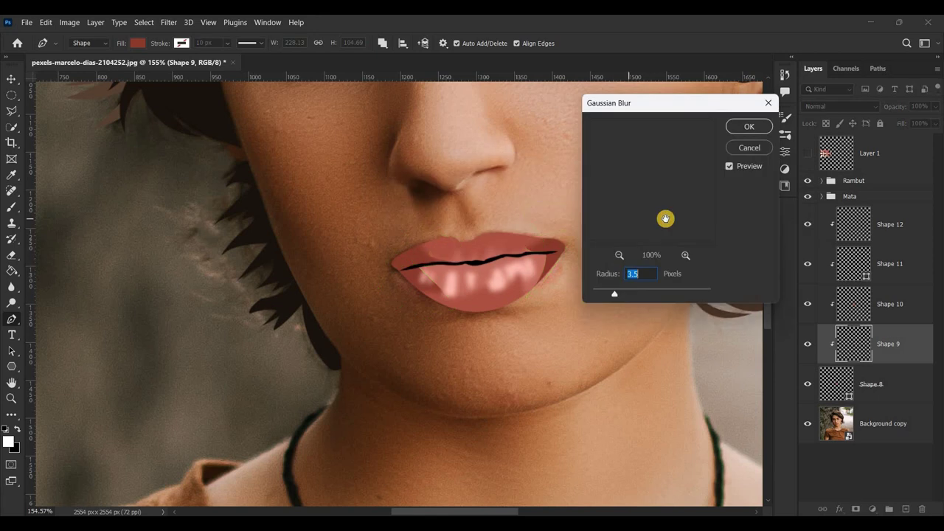
left_click(649, 273)
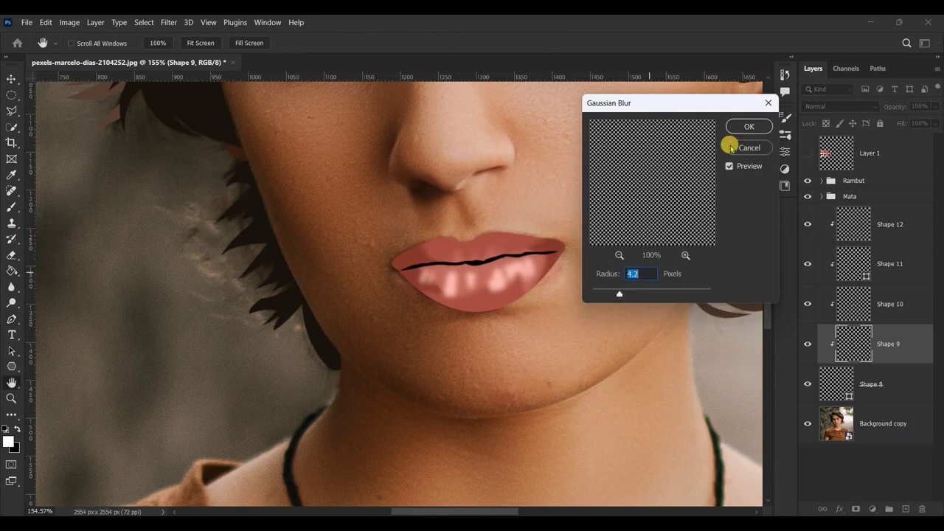
left_click(749, 126)
Rasterize Shape 11 and blur the black lip line by 0.6 pixels.
left_click(808, 265)
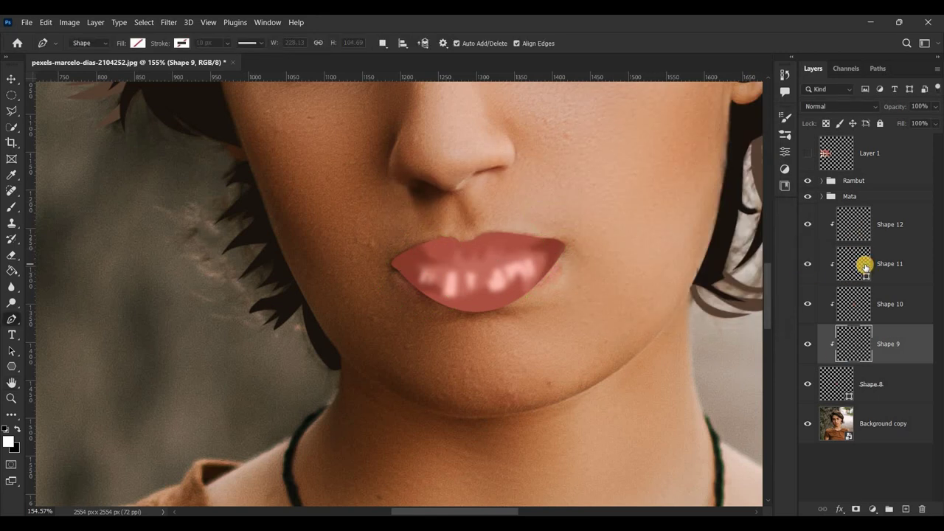
left_click(864, 263)
left_click(169, 22)
left_click(346, 217)
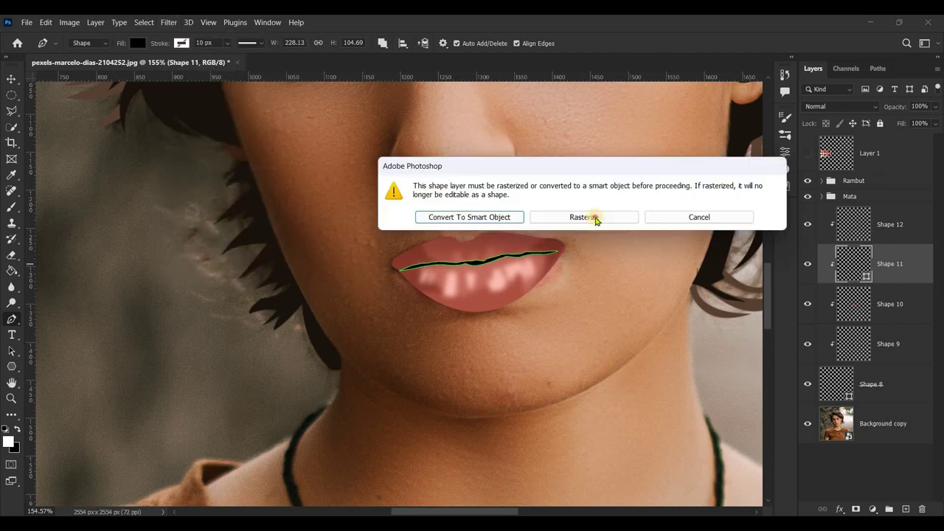
left_click(594, 217)
scroll(646, 277, "down", 5)
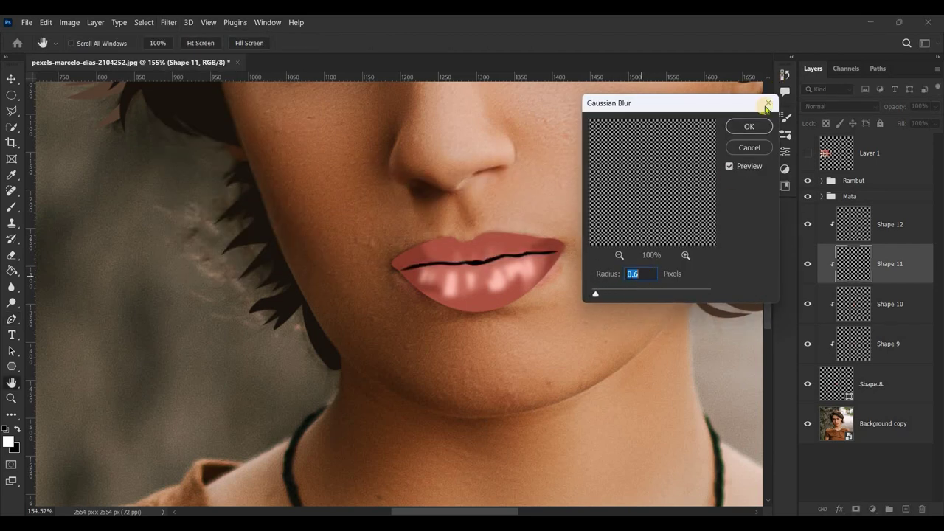
left_click(768, 103)
Reapply a stronger 4.8-pixel Gaussian Blur to the Shape 12 teeth highlights.
scroll(618, 249, "down", 5)
scroll(633, 238, "down", 2)
scroll(568, 235, "up", 4)
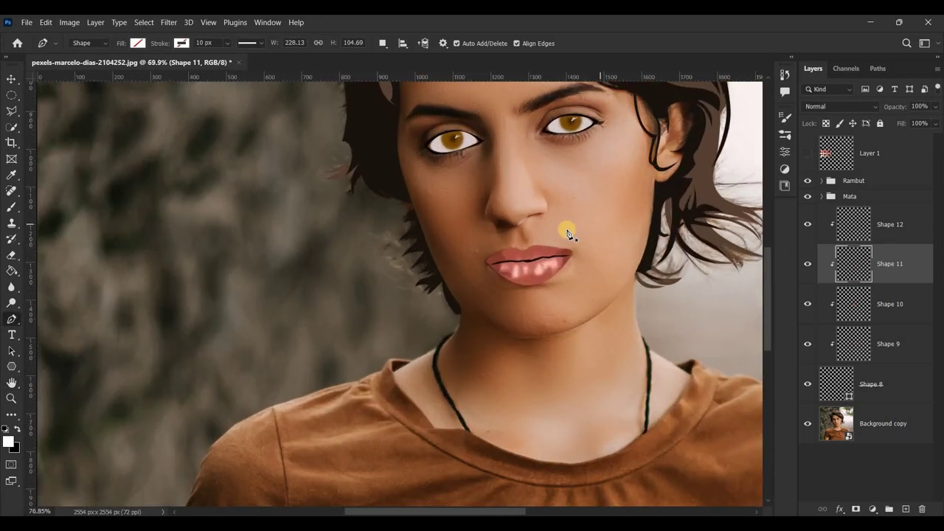
scroll(568, 235, "up", 3)
left_click(853, 224)
left_click(168, 22)
left_click(152, 22)
left_click(390, 219)
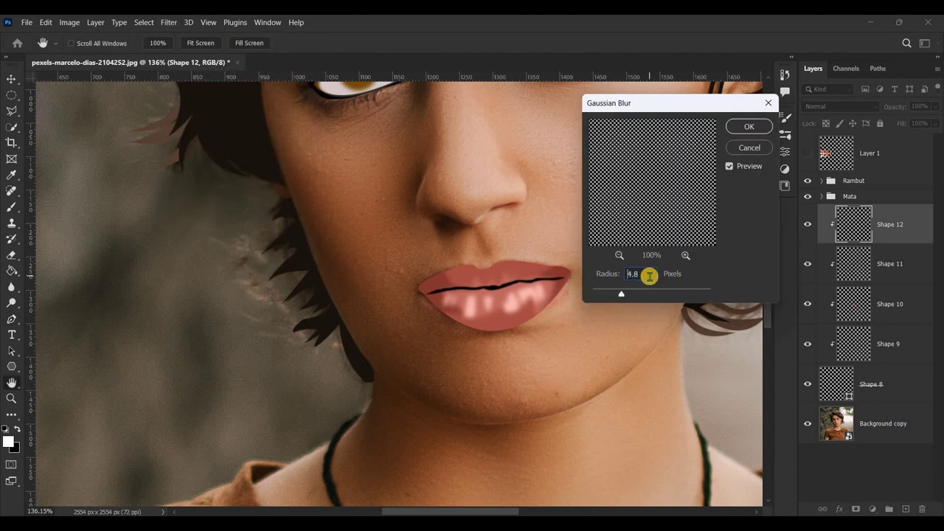
left_click(748, 126)
Hide the photo and drag Shape 12's Underlying Layer Blend If slider to blend the teeth in.
scroll(760, 243, "down", 2)
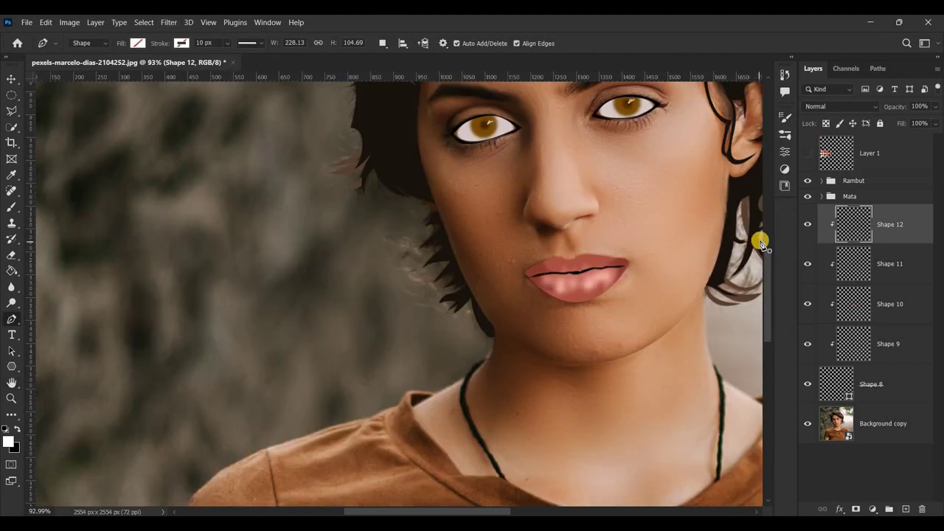
scroll(655, 287, "down", 2)
left_click(809, 425)
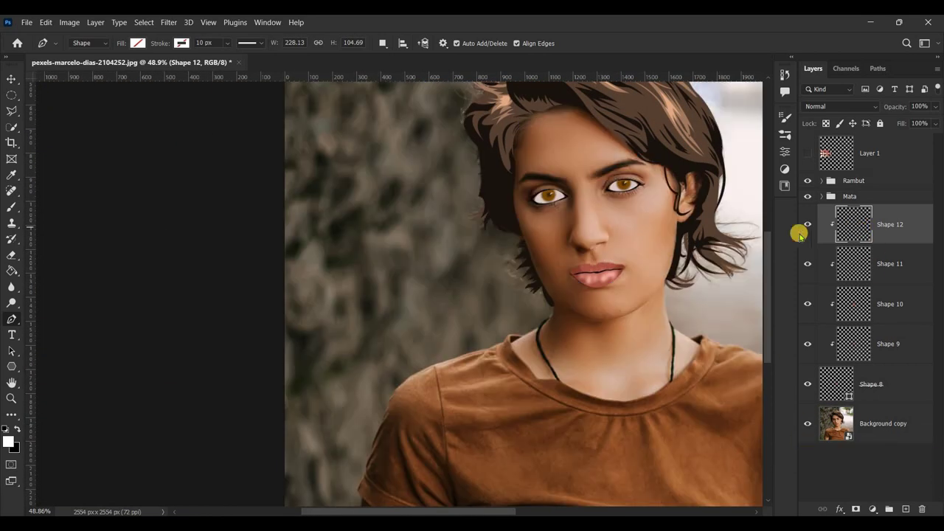
right_click(799, 235)
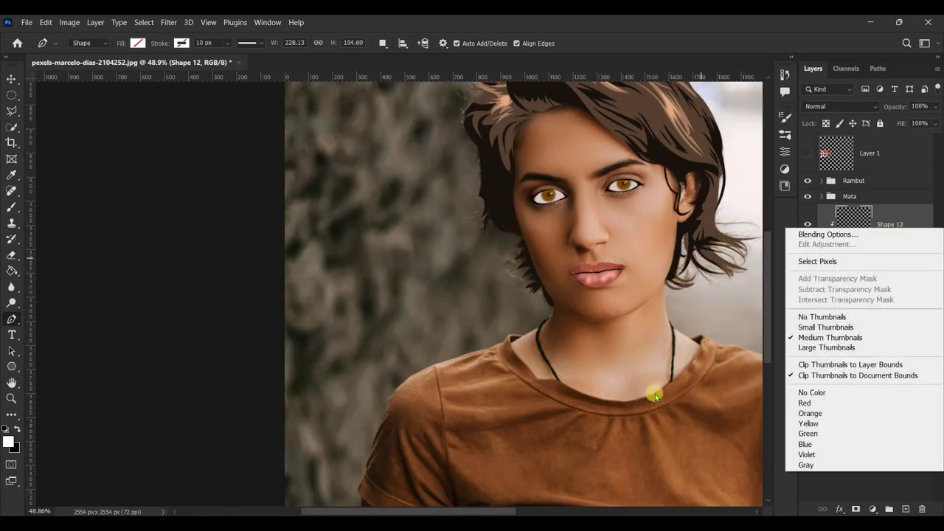
left_click(839, 497)
scroll(510, 184, "right", 3)
scroll(510, 184, "up", 3)
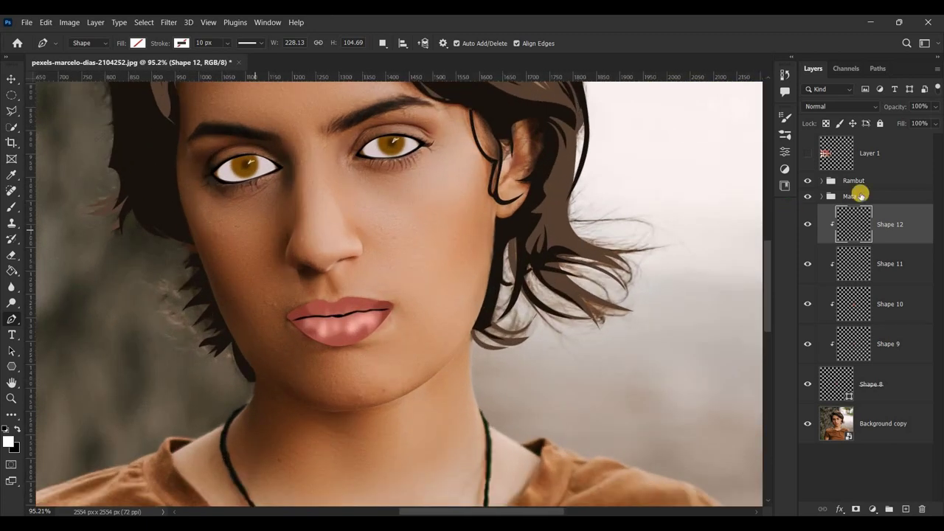
right_click(854, 220)
left_click(831, 224)
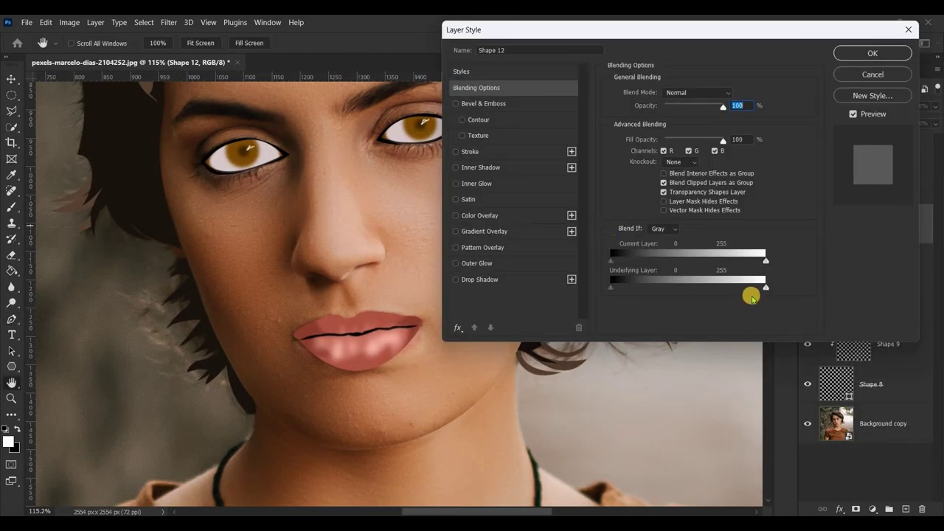
left_click_drag(763, 289, 649, 294)
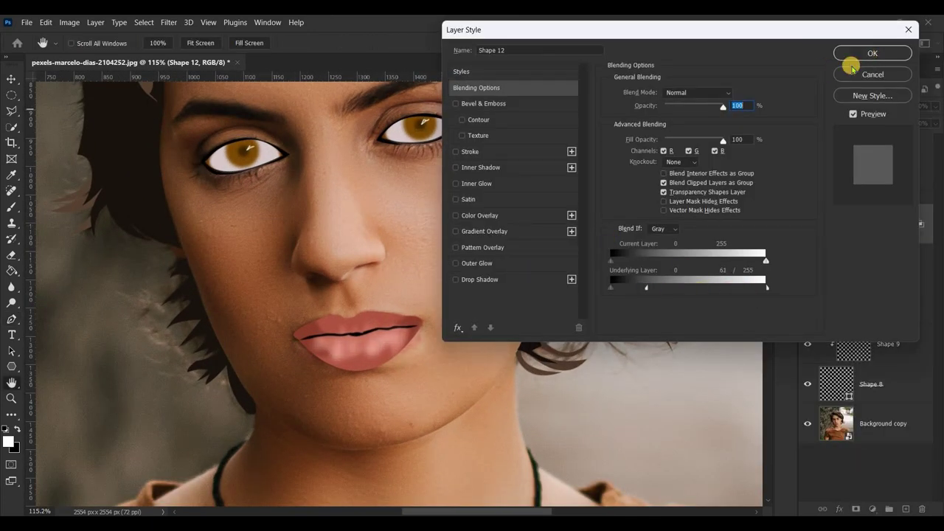
left_click(860, 56)
Refine Shape 12's Underlying Layer Blend If setting and compare against the photo.
scroll(682, 347, "up", 2)
right_click(829, 228)
left_click(827, 233)
left_click_drag(647, 287, 618, 288)
left_click(852, 58)
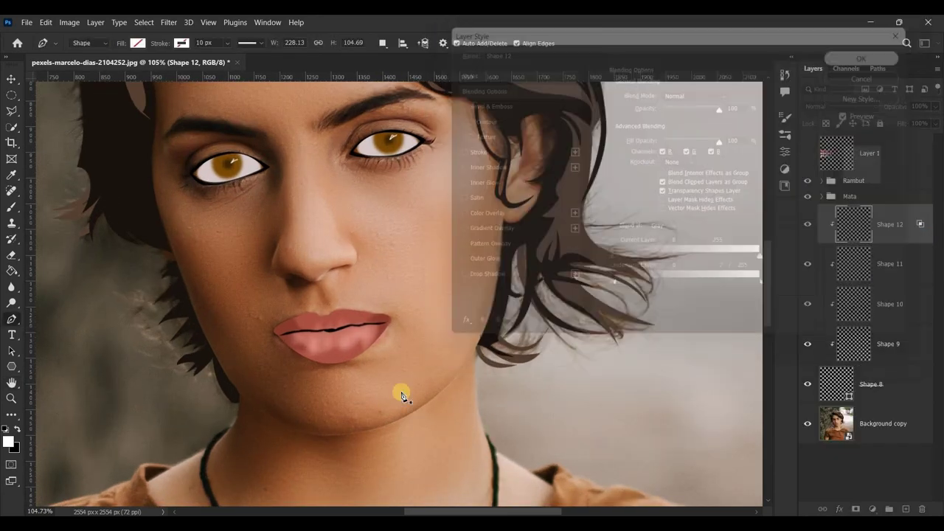
scroll(359, 386, "down", 4)
scroll(359, 386, "up", 1)
left_click(807, 423)
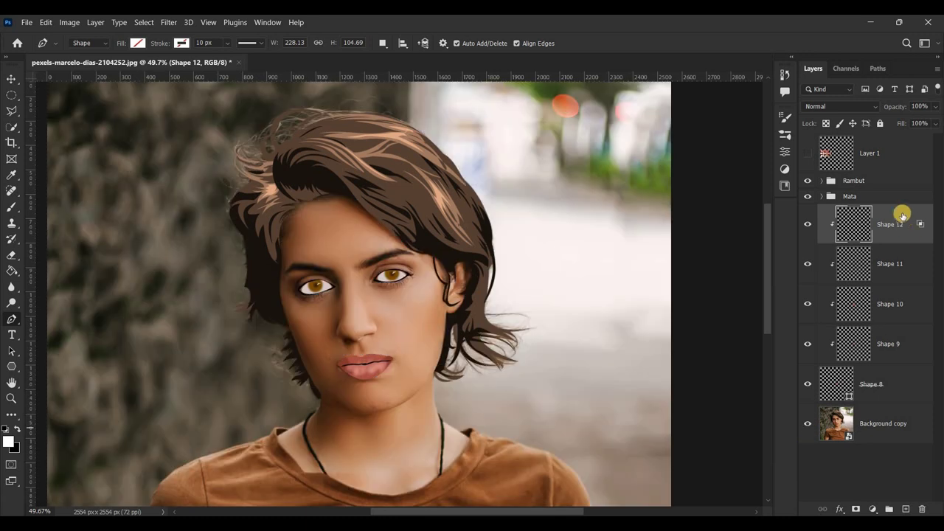
Group the lip layers Shape 8–12 into a group named Lips and fit the canvas to the window.
left_click(896, 389, "shift")
right_click(915, 380)
left_click(856, 105)
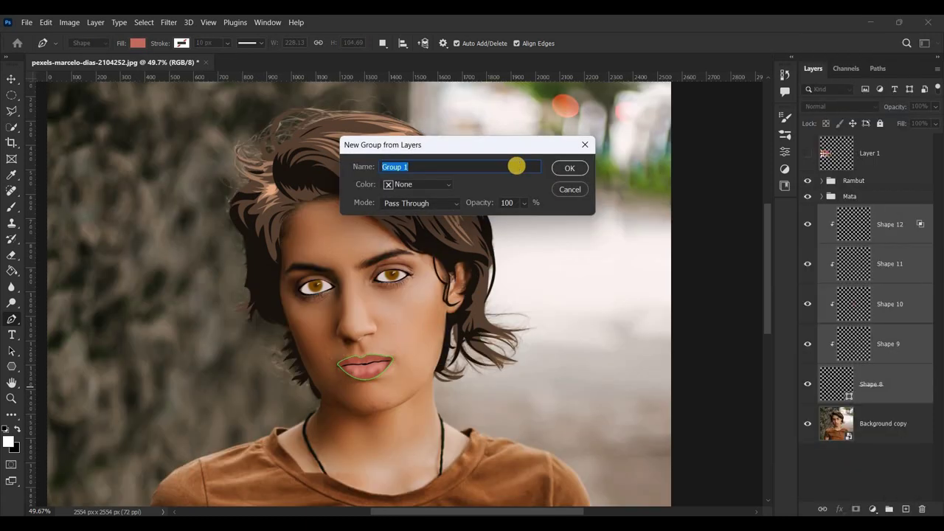
type("s")
left_click(570, 168)
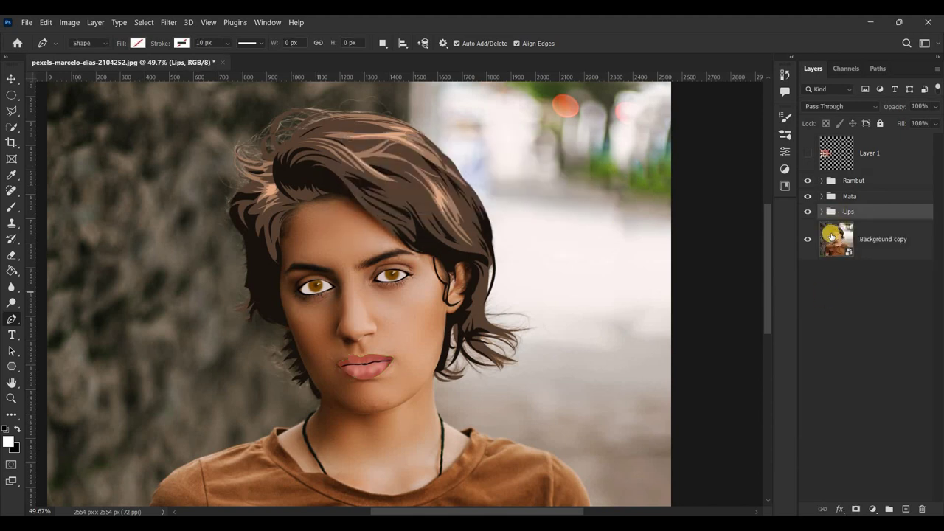
left_click(833, 234)
key("ctrl+0")
Check the artwork without the photo, then add a new empty layer above it.
left_click(808, 240)
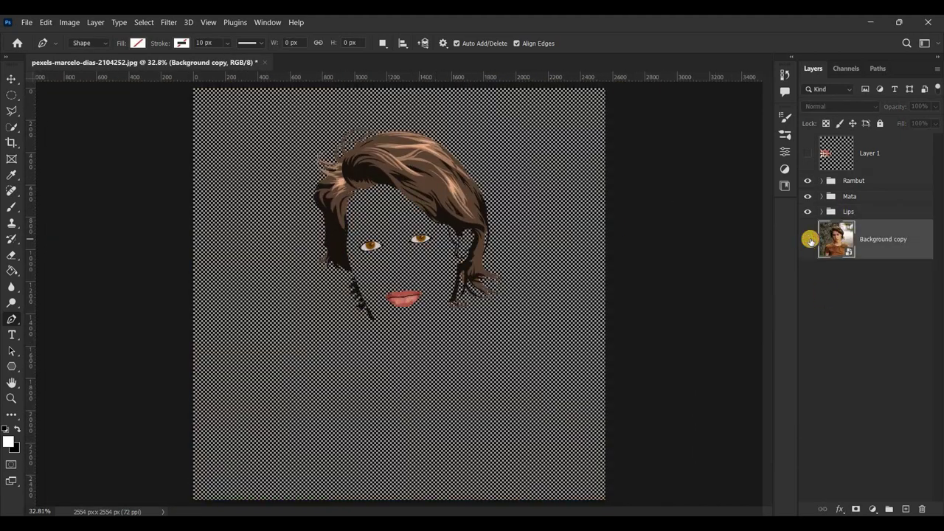
left_click(808, 240)
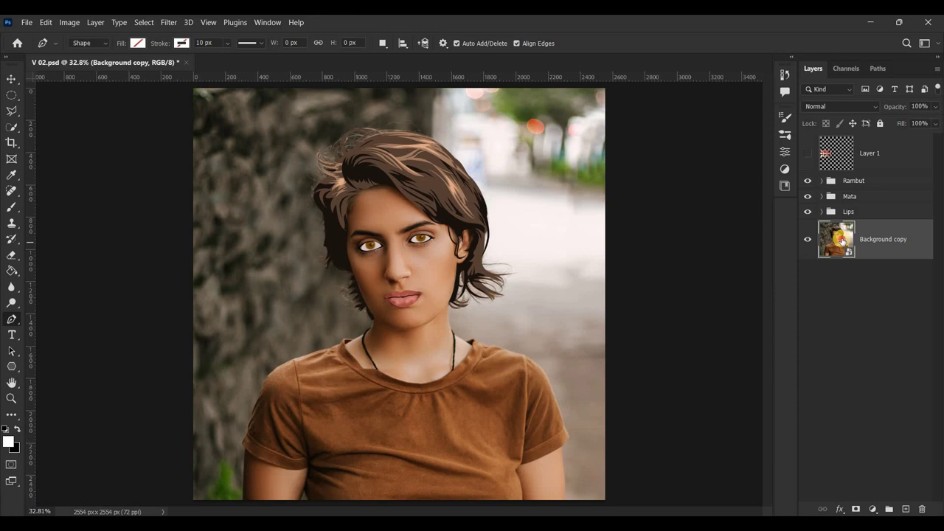
left_click(909, 511)
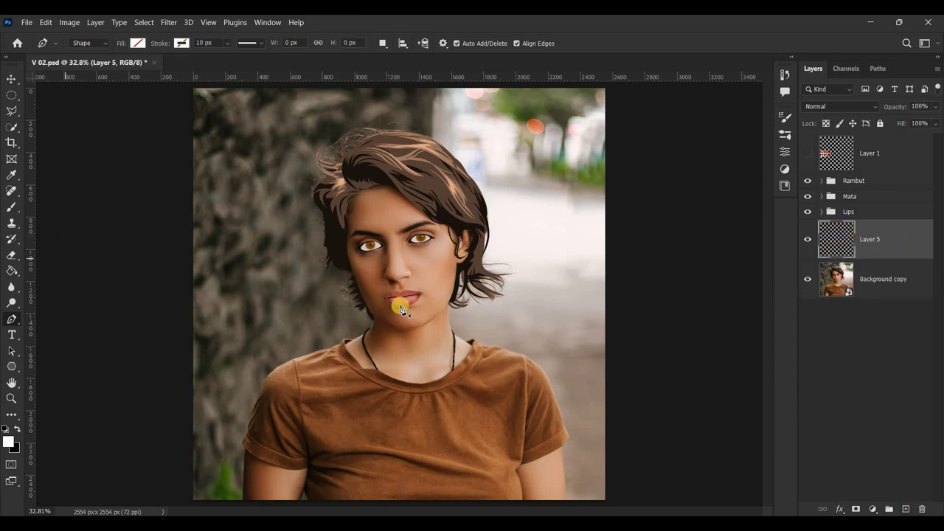
scroll(398, 332, "up", 3)
scroll(574, 411, "up", 2)
Start the skin outline at the left shirt collar, running along the neckline up the right neck.
left_click_drag(148, 326, 161, 345)
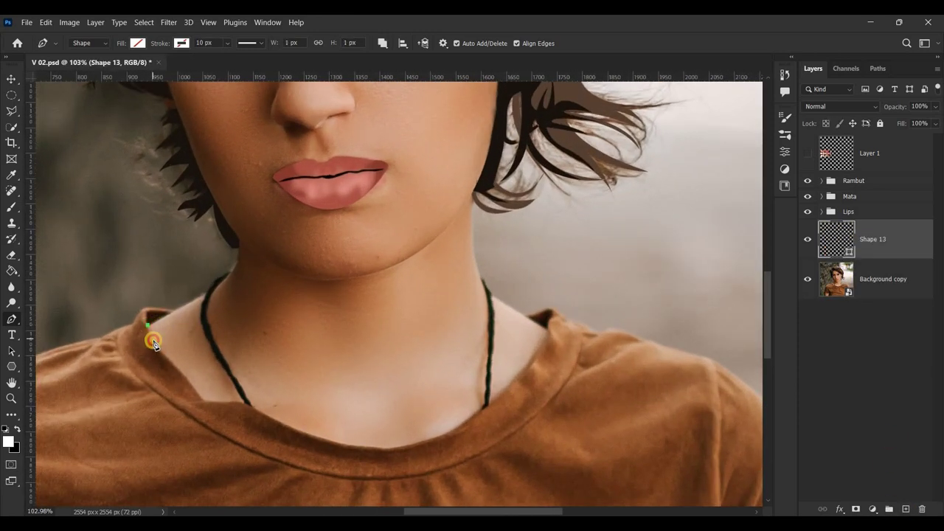
left_click_drag(202, 399, 203, 404)
left_click_drag(346, 445, 377, 445)
left_click_drag(514, 386, 548, 336)
left_click(548, 339)
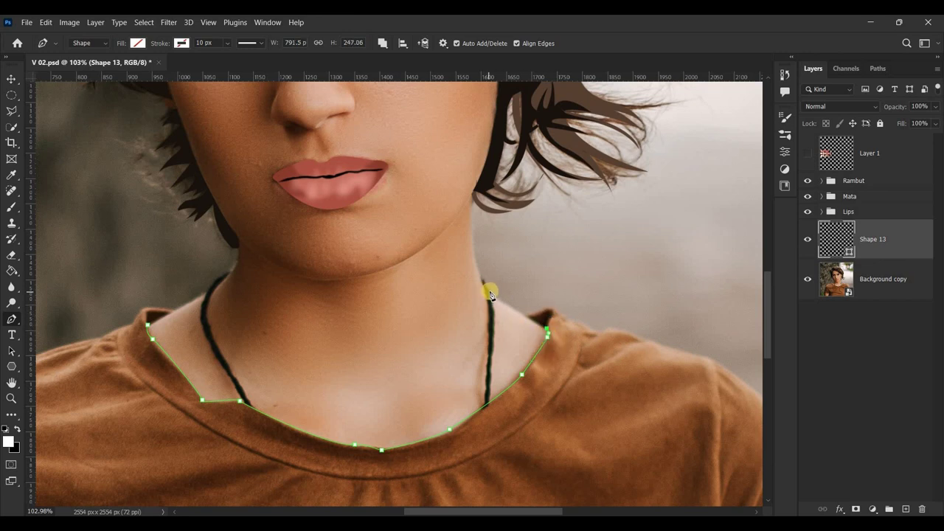
key("ctrl+z")
left_click_drag(474, 192, 477, 175)
scroll(766, 328, "up", 5)
left_click(473, 343, "alt")
Trace the outline up past the ear, over the top of the hair and down its left side.
left_click(492, 298)
left_click(500, 240)
left_click(534, 213)
left_click(563, 156)
left_click(571, 110)
left_click(524, 100)
left_click_drag(775, 338, 767, 280)
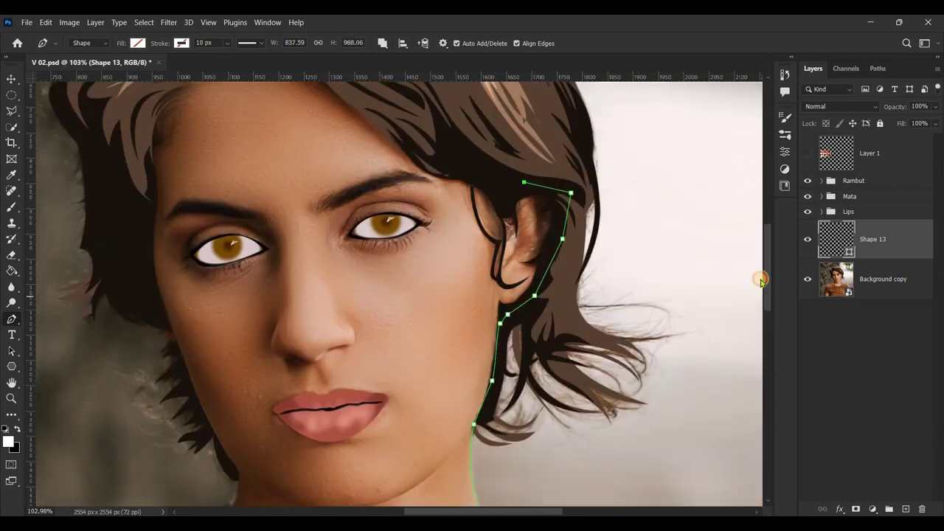
left_click(501, 216)
left_click(372, 143)
left_click(255, 111)
left_click(143, 143)
left_click(102, 246)
left_click(141, 347)
left_click(149, 391)
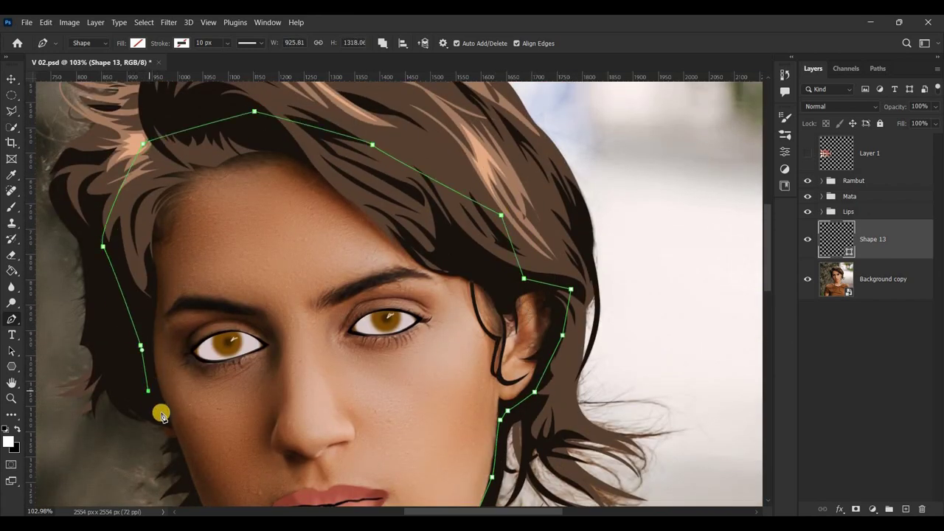
left_click_drag(767, 237, 768, 274)
scroll(573, 425, "up", 3)
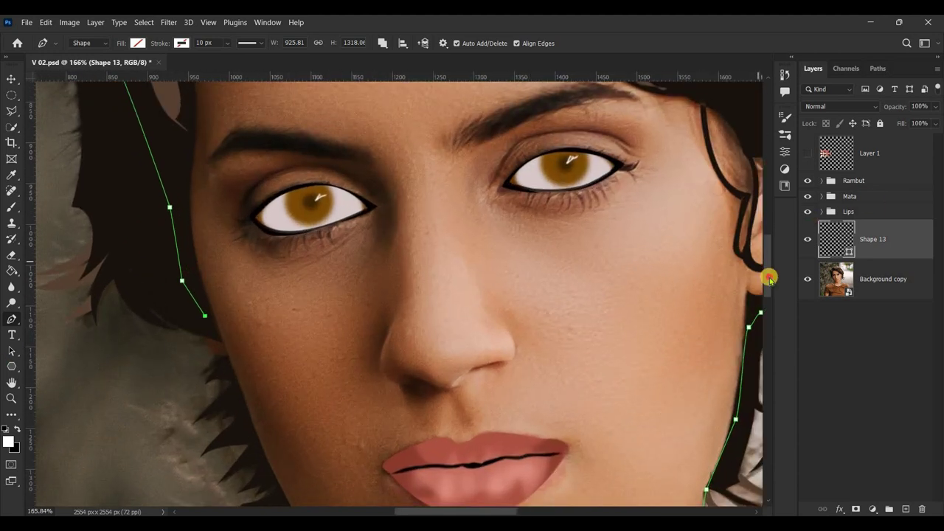
scroll(767, 273, "down", 3)
Shape the outline along the cheek with a corner point and a curved jaw corner.
left_click(204, 159)
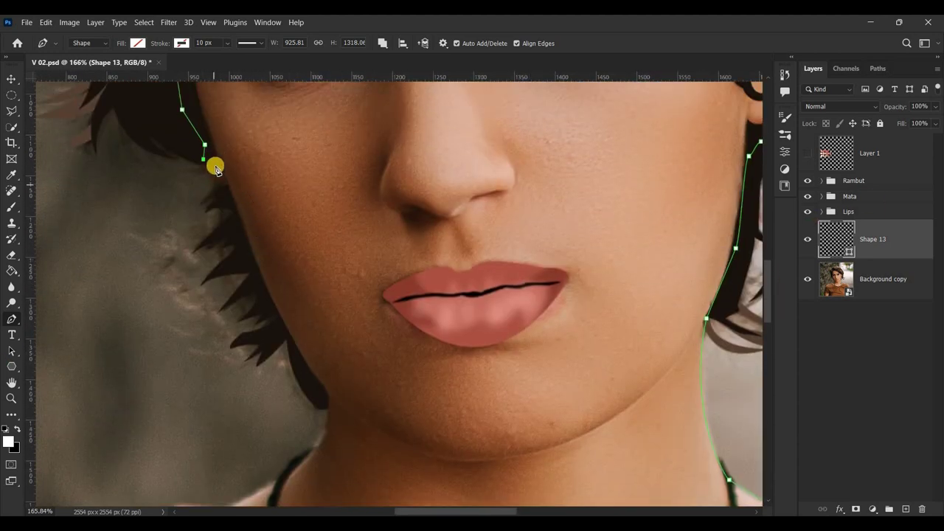
left_click_drag(230, 189, 246, 183)
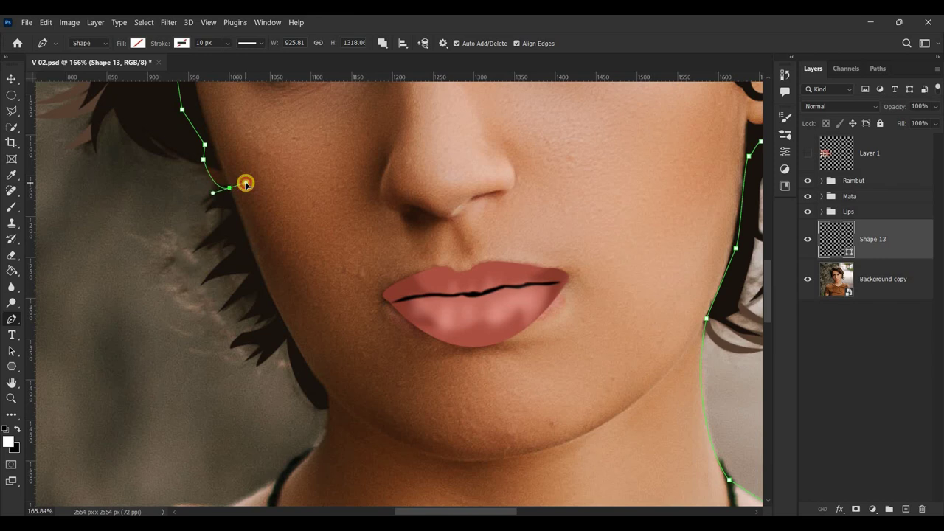
left_click(230, 189, "alt")
left_click_drag(331, 391, 369, 401)
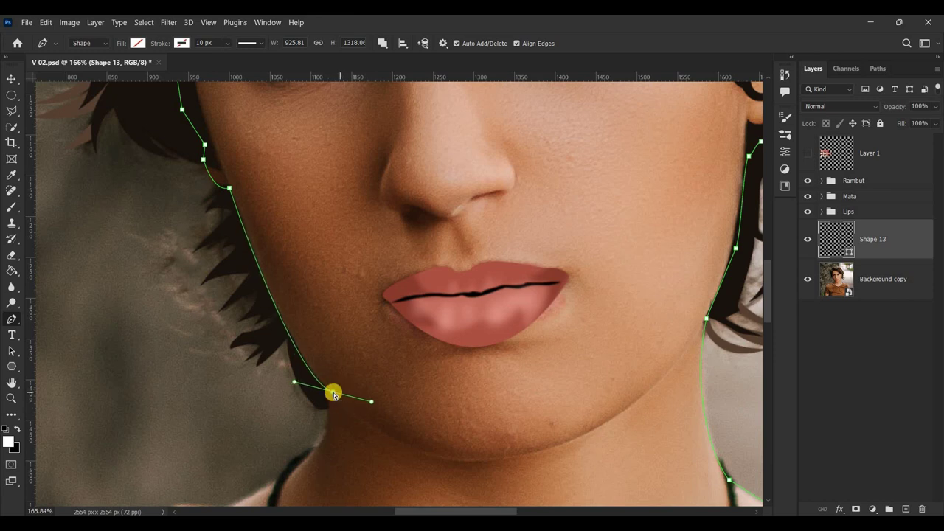
mouse_move(294, 383)
left_mouse_down()
mouse_move(303, 386)
mouse_move(293, 359)
left_mouse_up()
left_click_drag(332, 391, 329, 394)
left_click_drag(289, 358, 282, 354)
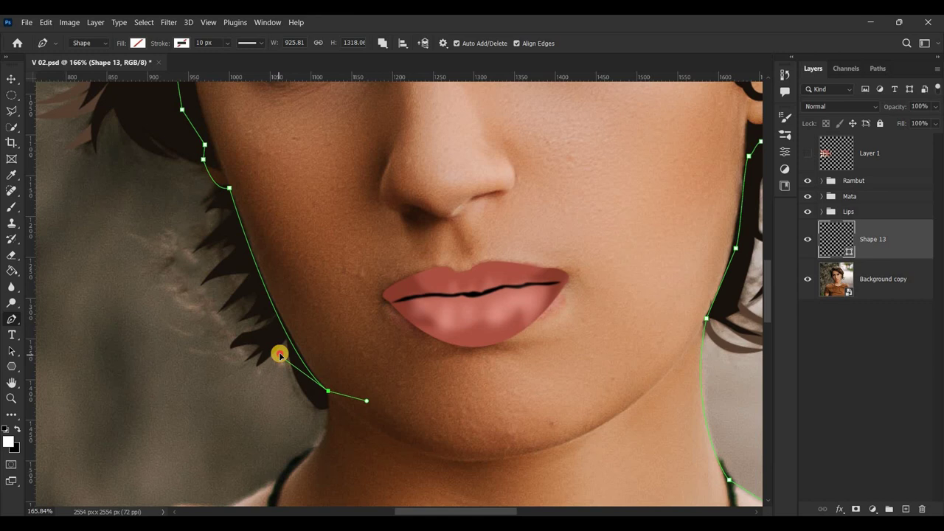
left_click(328, 391, "alt")
scroll(769, 317, "down", 5)
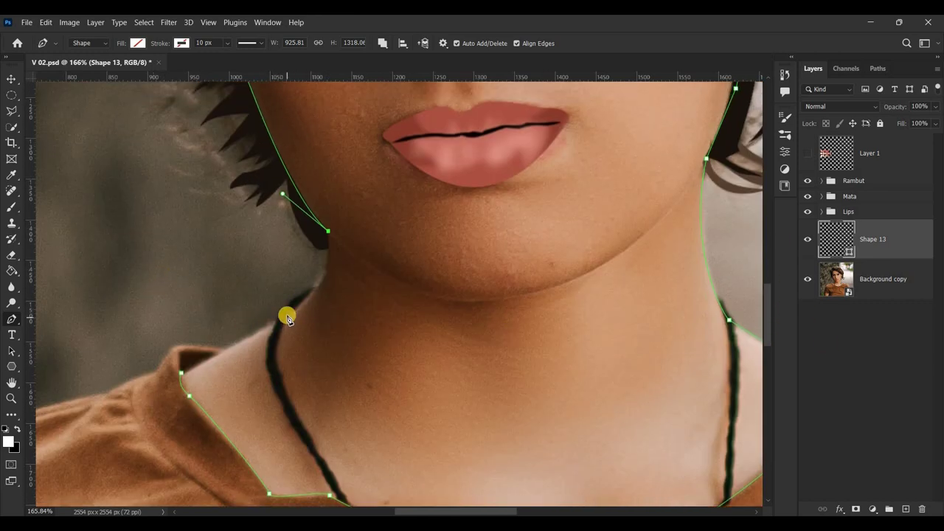
Add a curved point down the neck and close the outline at its starting anchor.
left_click_drag(284, 318, 236, 340)
left_click(183, 376)
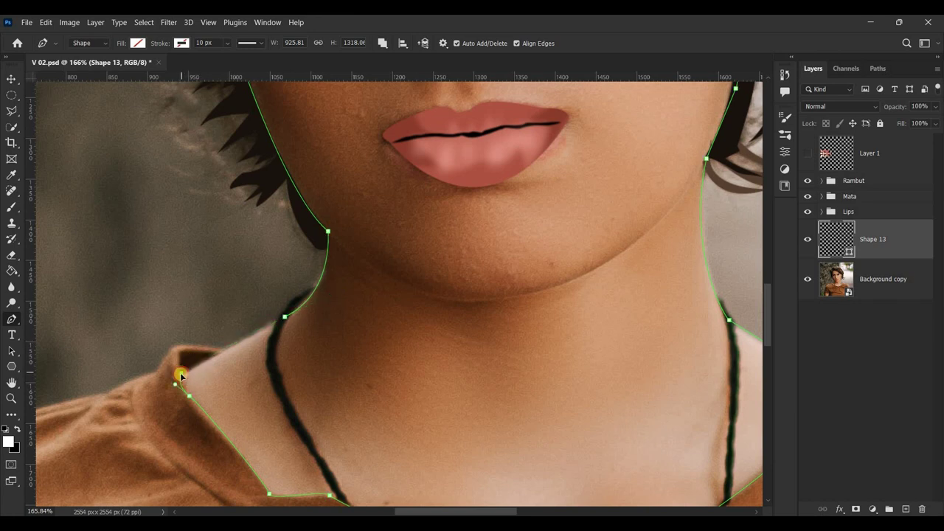
left_click(285, 318, "ctrl")
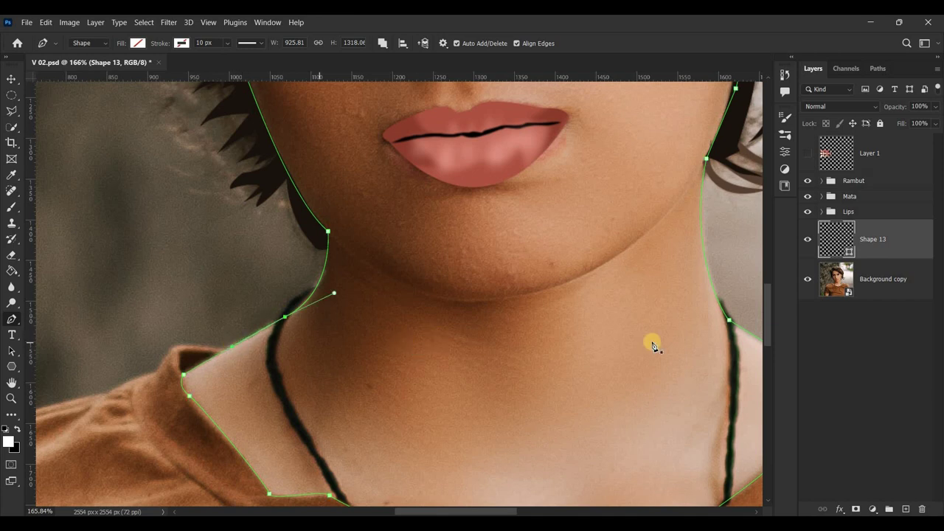
scroll(646, 340, "down", 3)
scroll(501, 511, "right", 3)
scroll(618, 274, "down", 2)
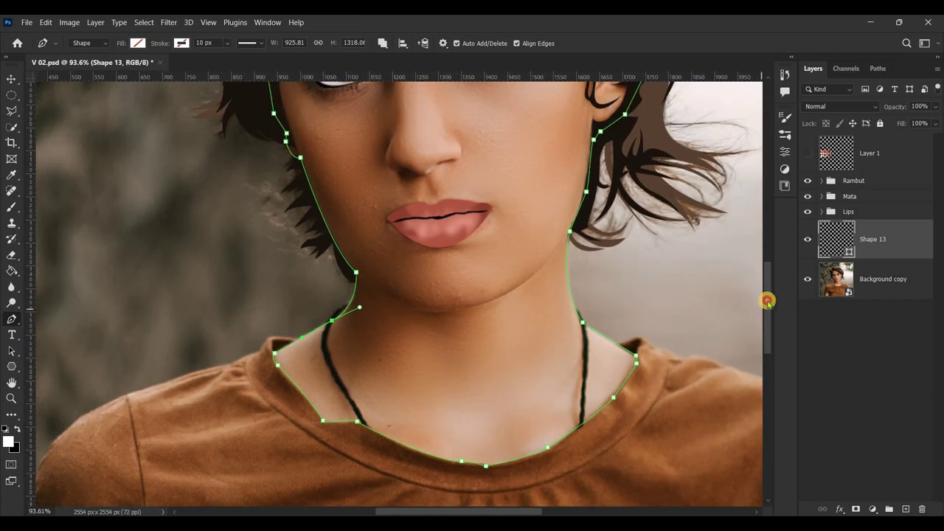
scroll(767, 299, "up", 2)
left_click(141, 43)
Fill the face-and-neck shape with a tan skin tone sampled from the neck.
left_click(214, 67)
left_click(489, 386)
left_click(896, 145)
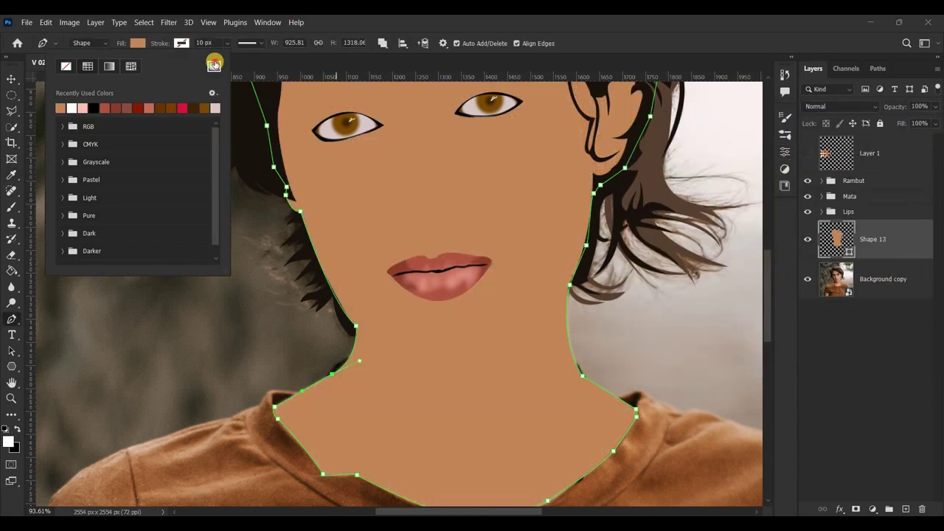
left_click(214, 66)
left_click(896, 144)
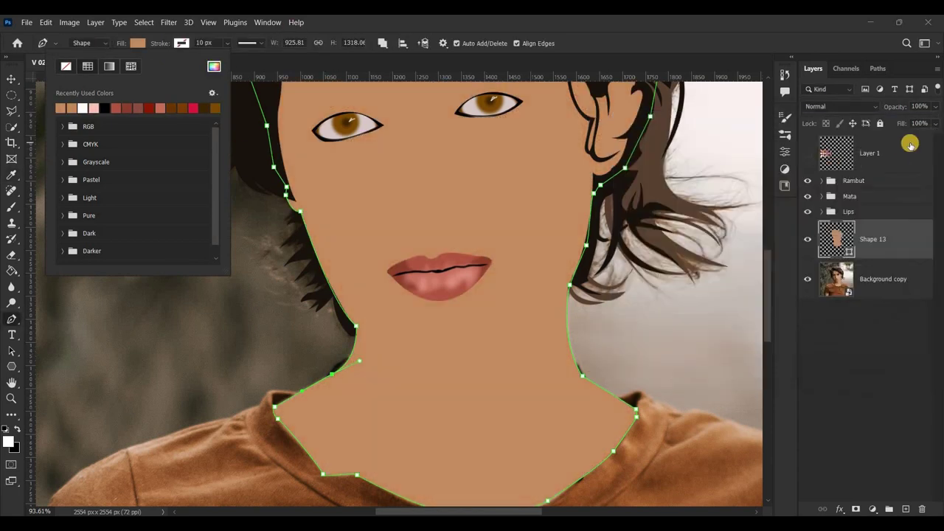
scroll(676, 174, "down", 2)
scroll(676, 174, "up", 2)
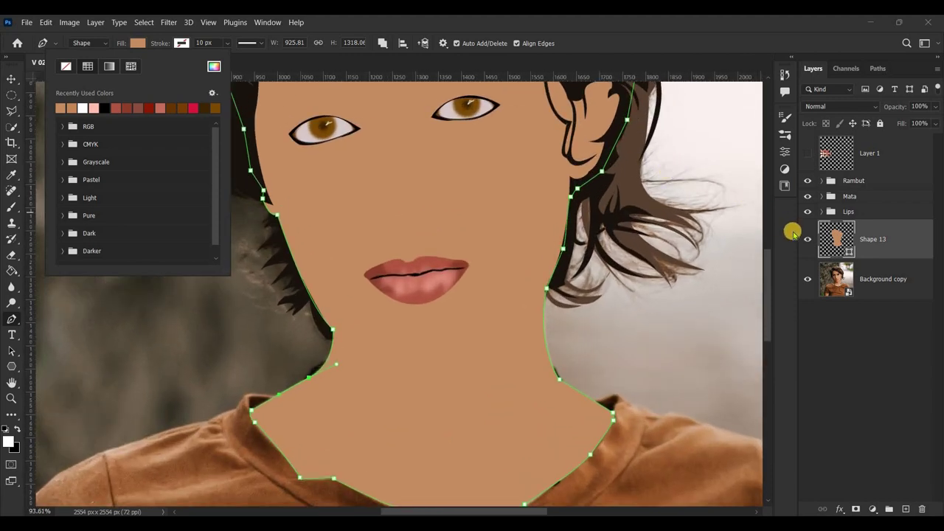
left_click(846, 244)
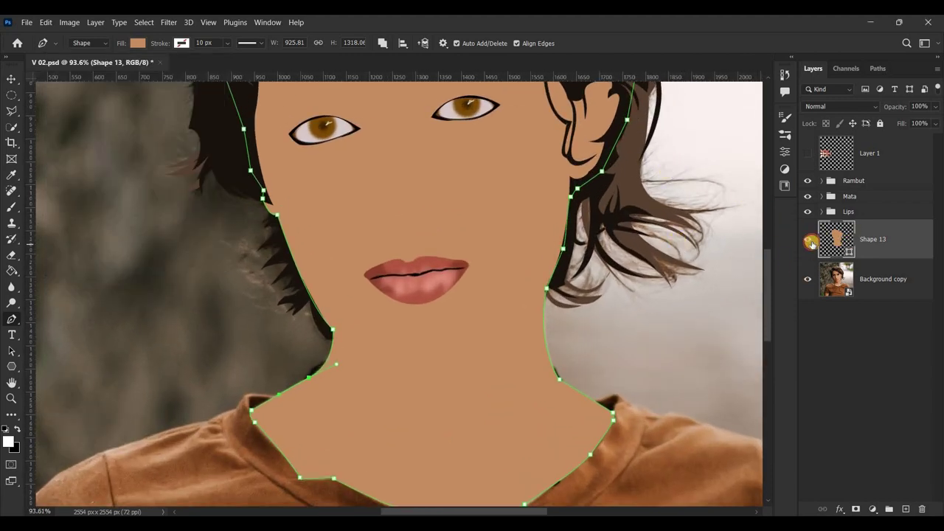
Add a new empty layer above the skin shape and clip it to it with Ctrl+Alt+G.
left_click(808, 241)
left_click(906, 509)
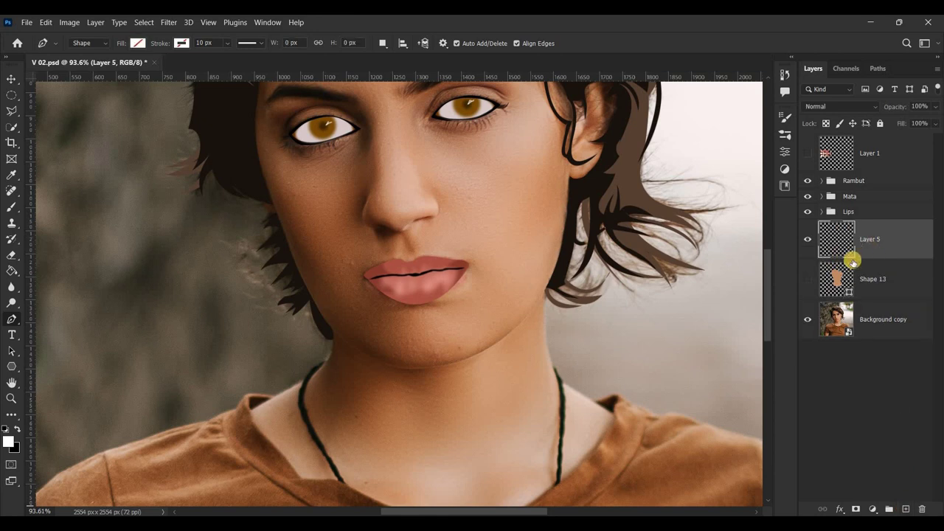
left_click(808, 278)
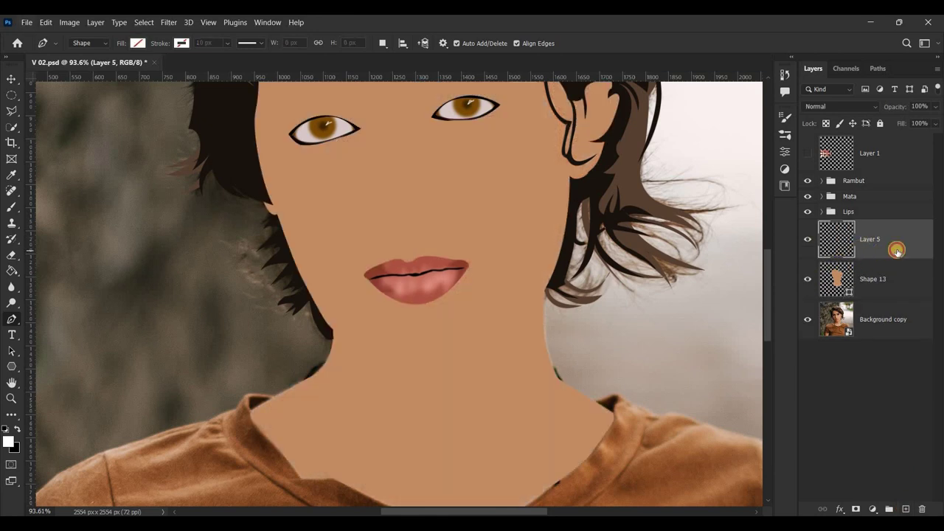
key("ctrl+alt+g")
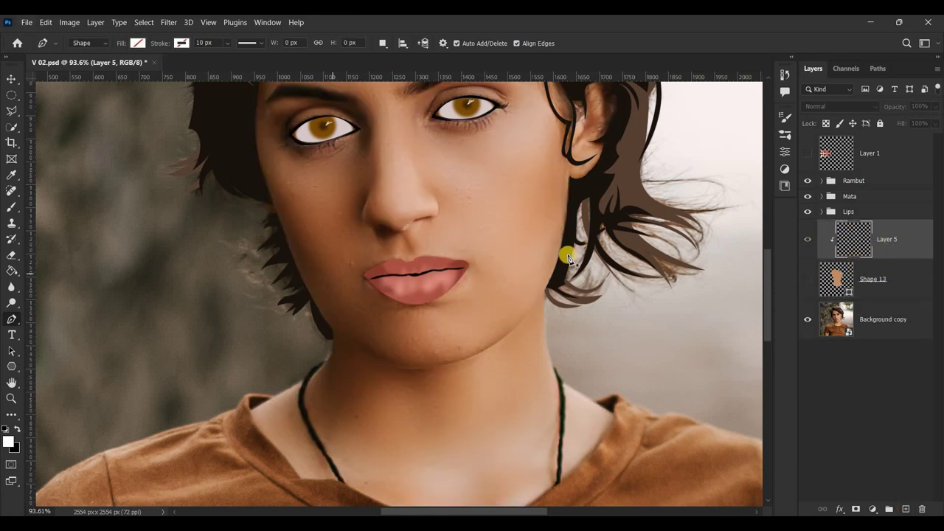
left_click_drag(767, 274, 767, 265)
Trace a highlight path down the nose bridge and around the nose tip and nostril.
scroll(596, 258, "up", 2, "alt")
left_click(349, 136)
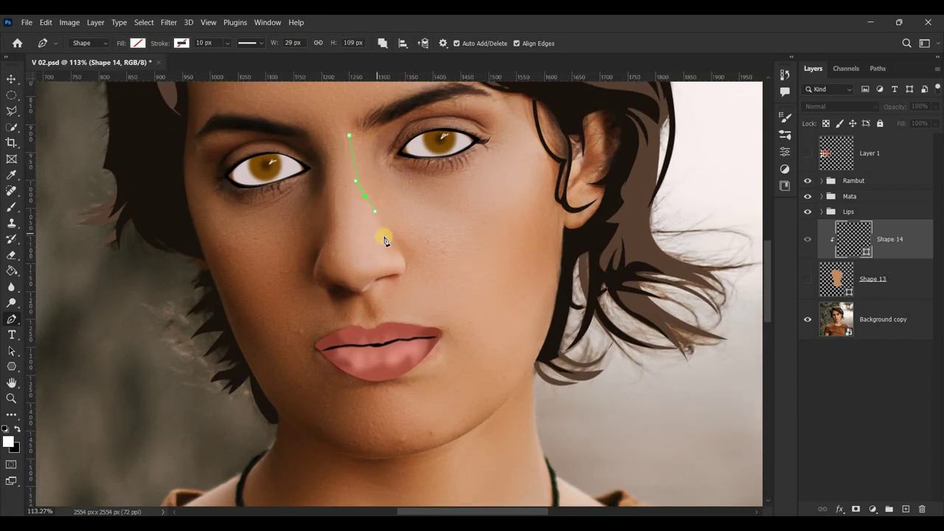
scroll(412, 271, "up", 4, "alt")
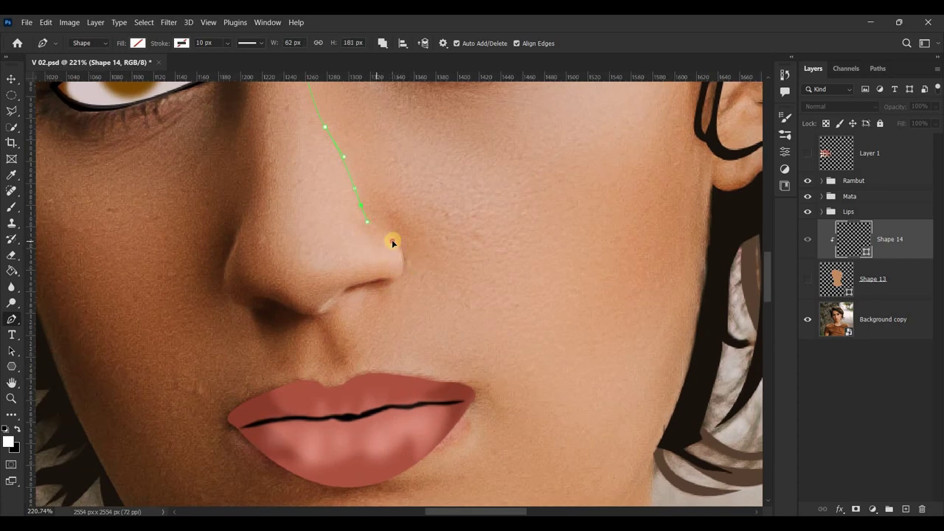
left_click_drag(399, 236, 399, 235)
left_click(405, 264)
left_click_drag(392, 276, 386, 275)
mouse_move(399, 281)
left_mouse_down()
mouse_move(408, 272)
mouse_move(389, 284)
left_mouse_up()
left_click(392, 275)
left_click_drag(279, 228, 275, 247)
scroll(685, 258, "up", 3)
scroll(303, 200, "up", 2)
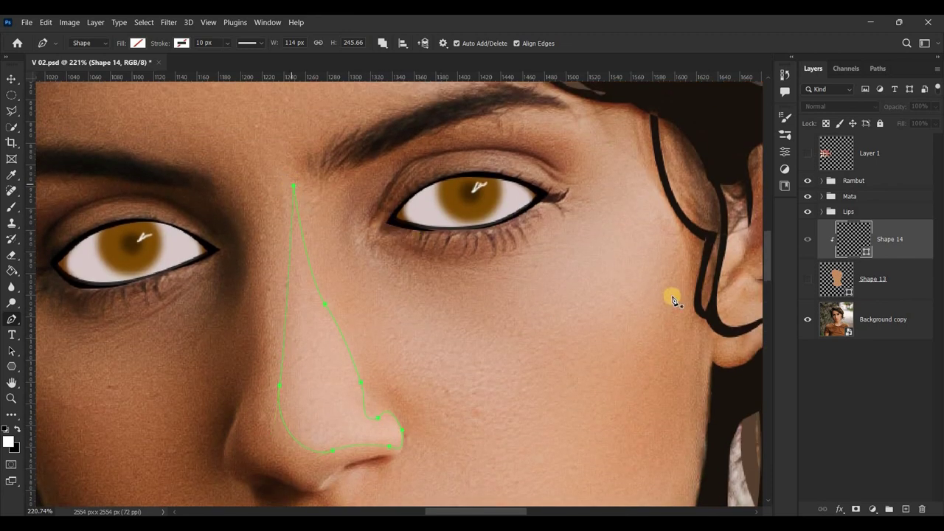
scroll(770, 266, "down", 3)
scroll(763, 235, "down", 2)
scroll(762, 234, "up", 1)
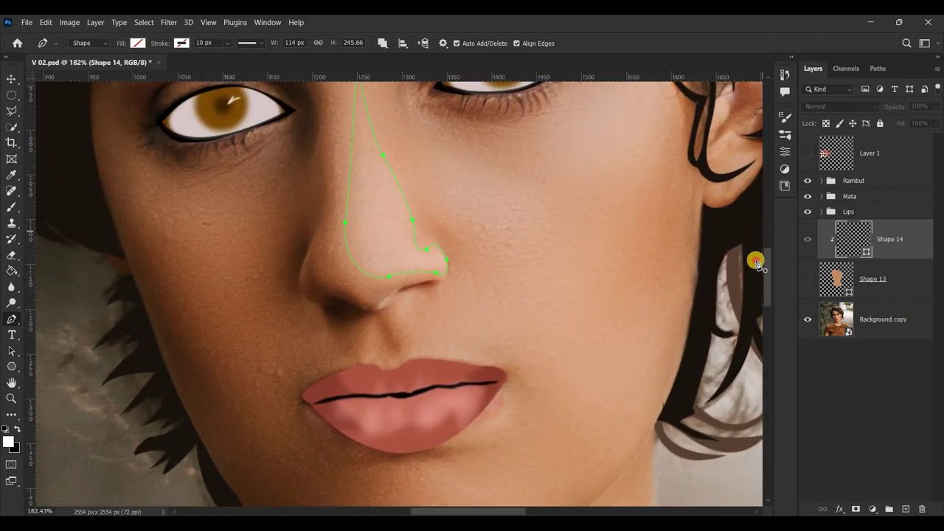
scroll(754, 259, "up", 3)
scroll(465, 509, "right", 3)
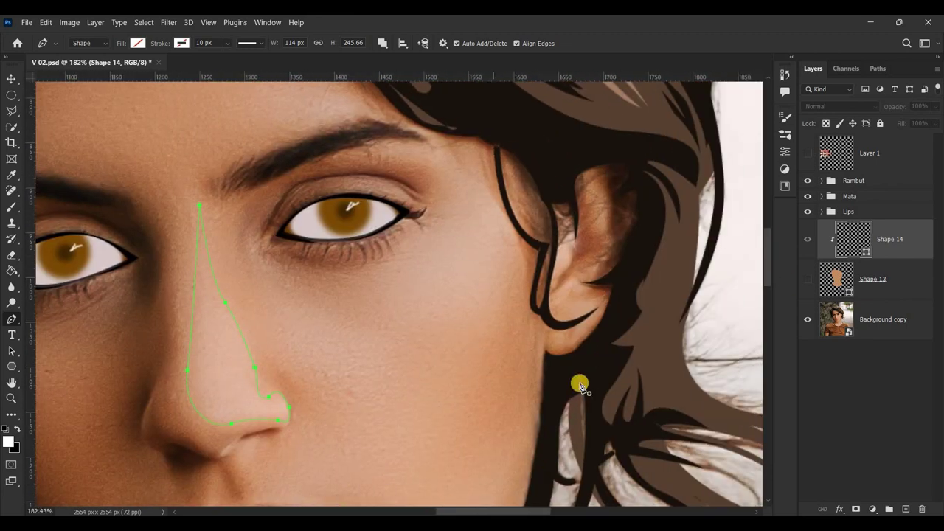
Draw a closed highlight shape from the brow under the right eye, up the cheek to the hairline.
left_click(369, 148)
left_click(395, 259, "alt")
left_click_drag(331, 267, 287, 265)
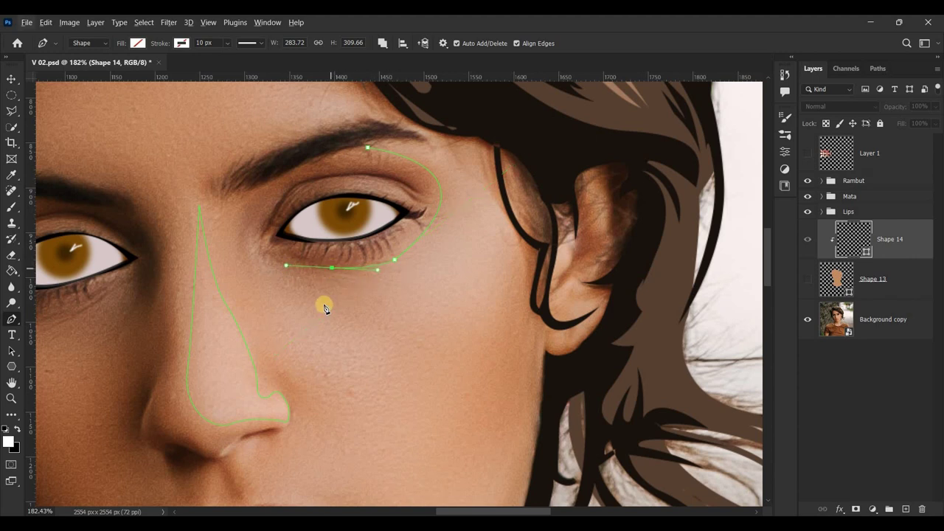
left_click_drag(423, 327, 425, 323)
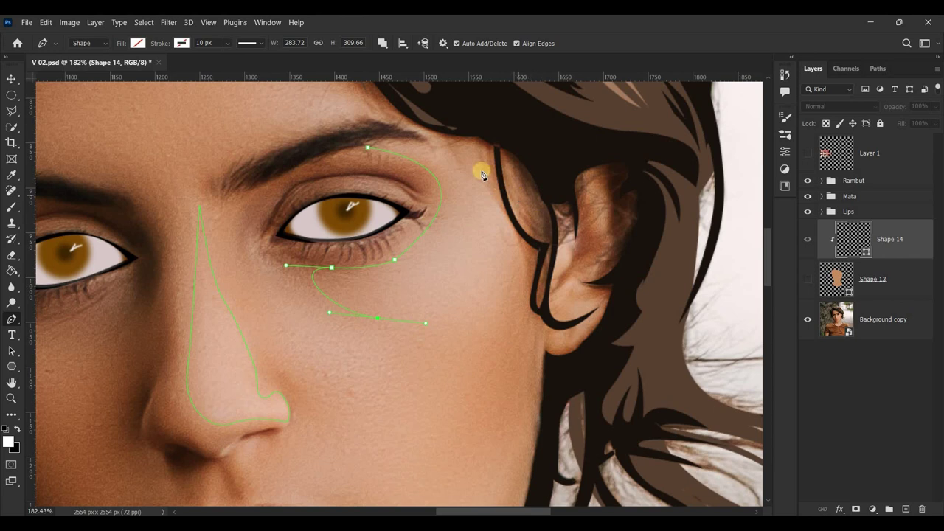
left_click_drag(476, 142, 493, 111)
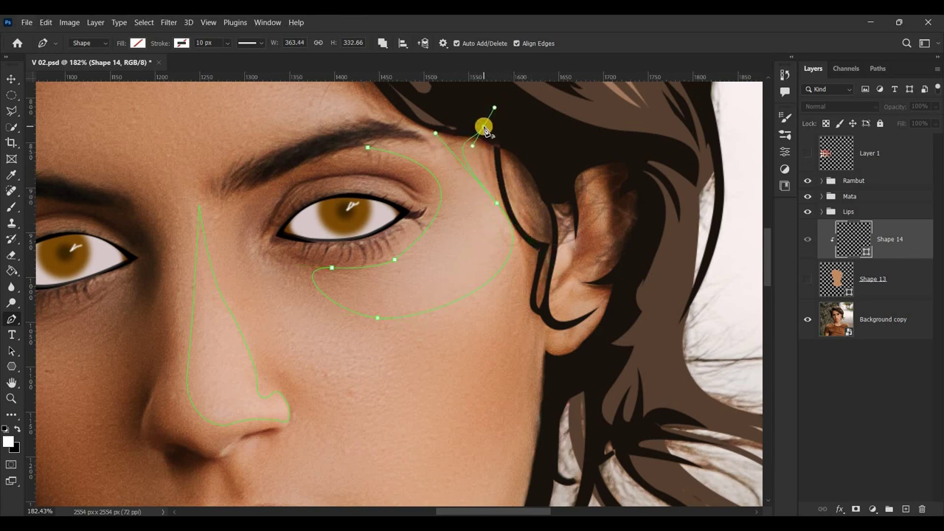
left_click_drag(484, 130, 496, 204)
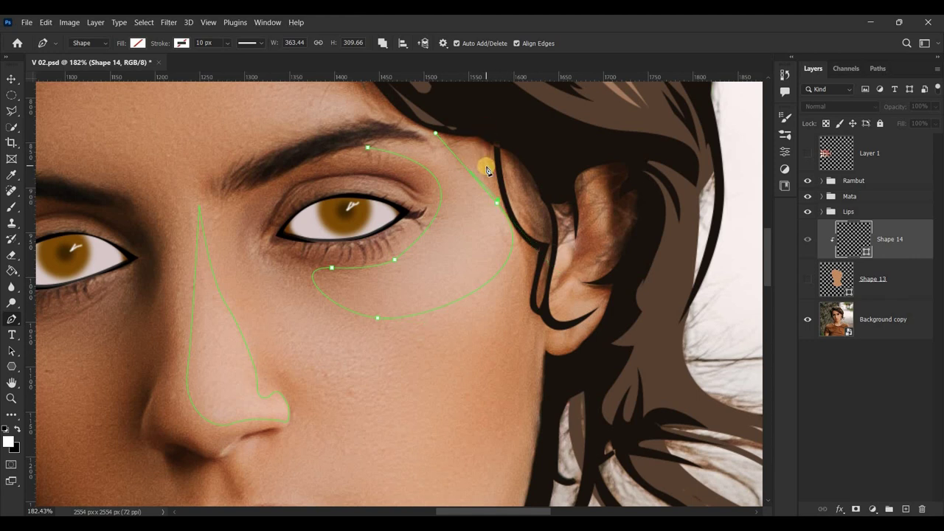
left_click_drag(488, 119, 501, 90)
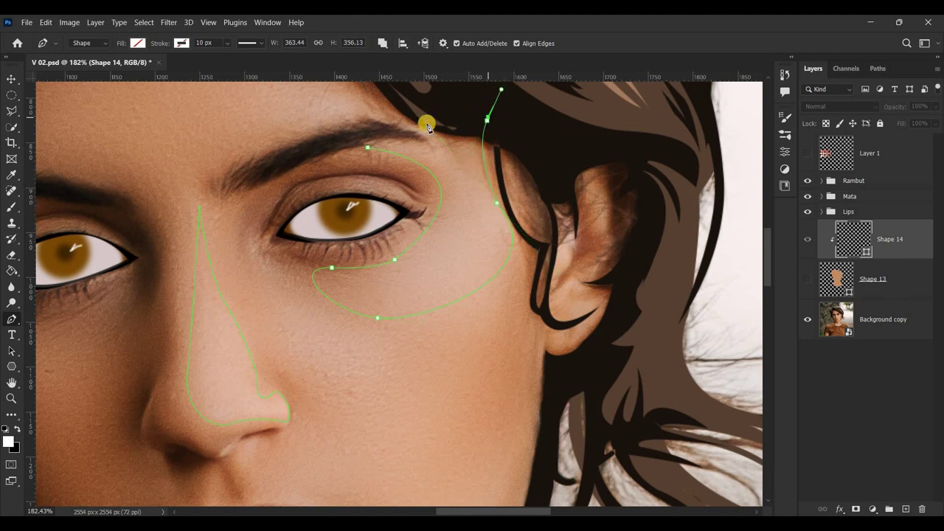
left_click(368, 150)
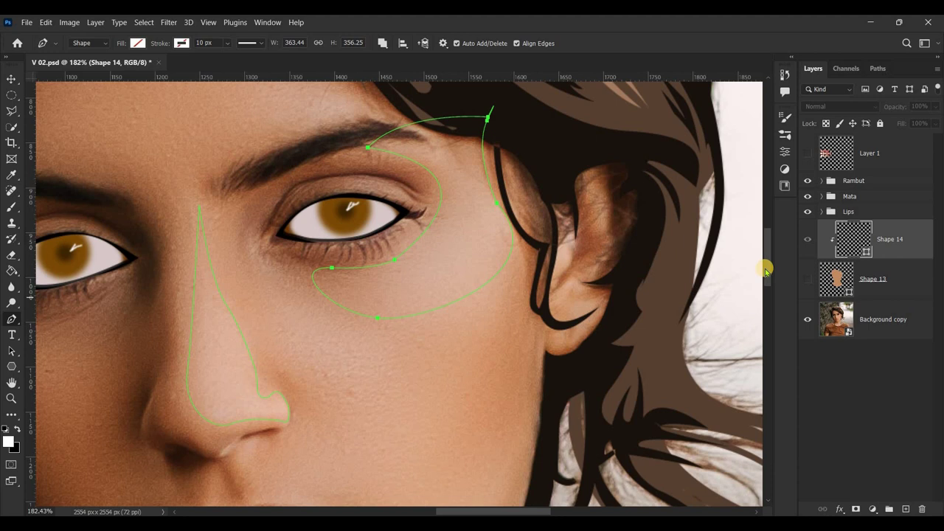
Begin a highlight shape beside the nose above the upper lip, undoing its last anchor.
left_click_drag(768, 272, 769, 288)
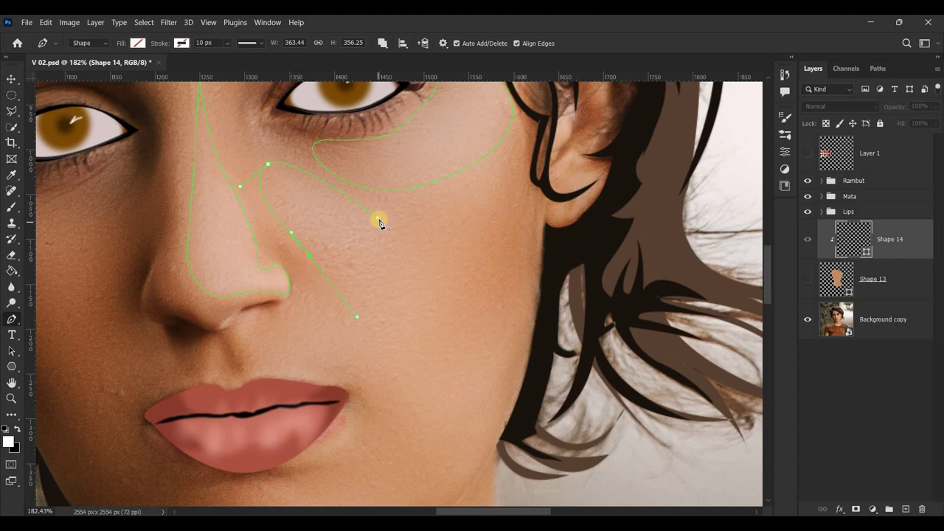
scroll(521, 381, "down", 2)
scroll(536, 294, "down", 1)
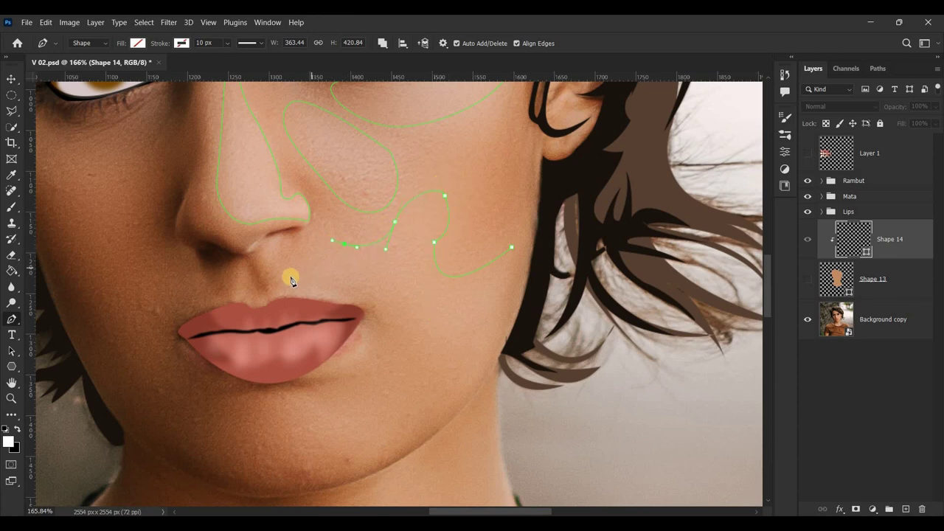
left_click(279, 304)
left_click_drag(361, 306, 348, 308)
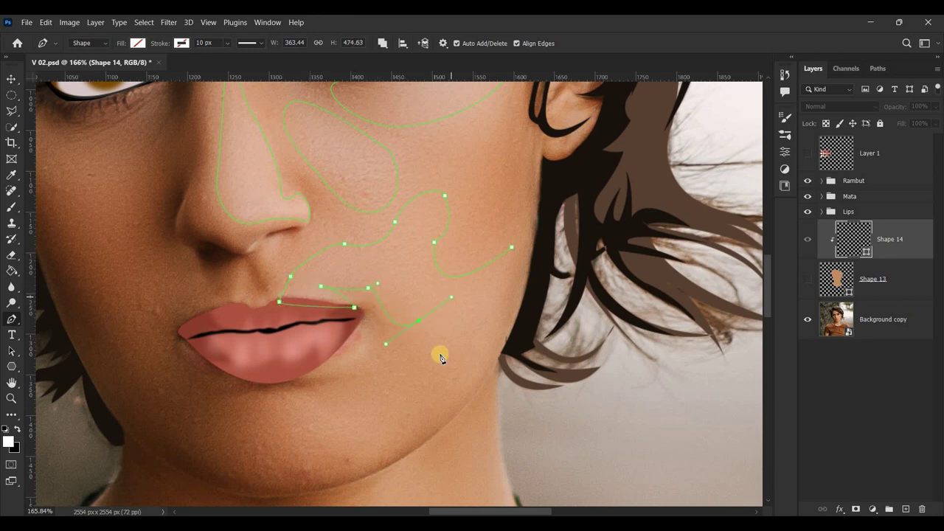
key("ctrl+z")
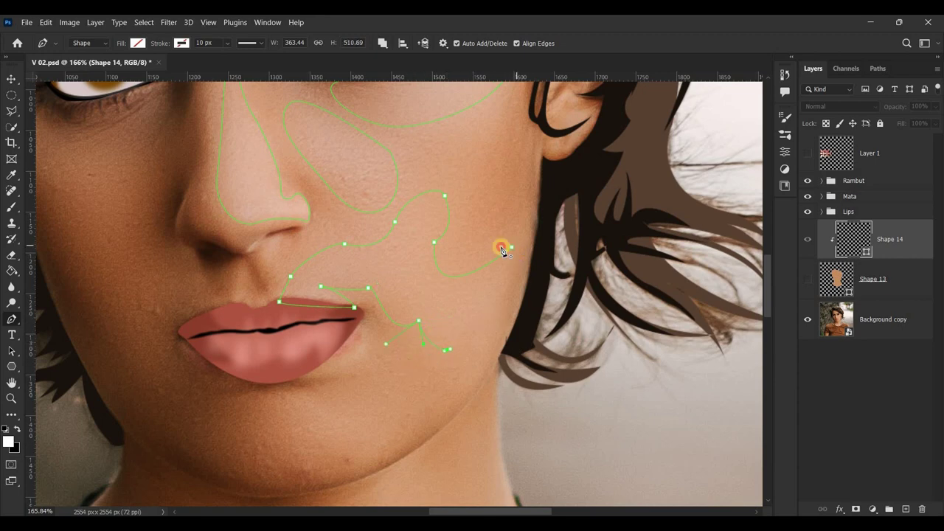
scroll(391, 225, "down", 3)
scroll(307, 281, "down", 2)
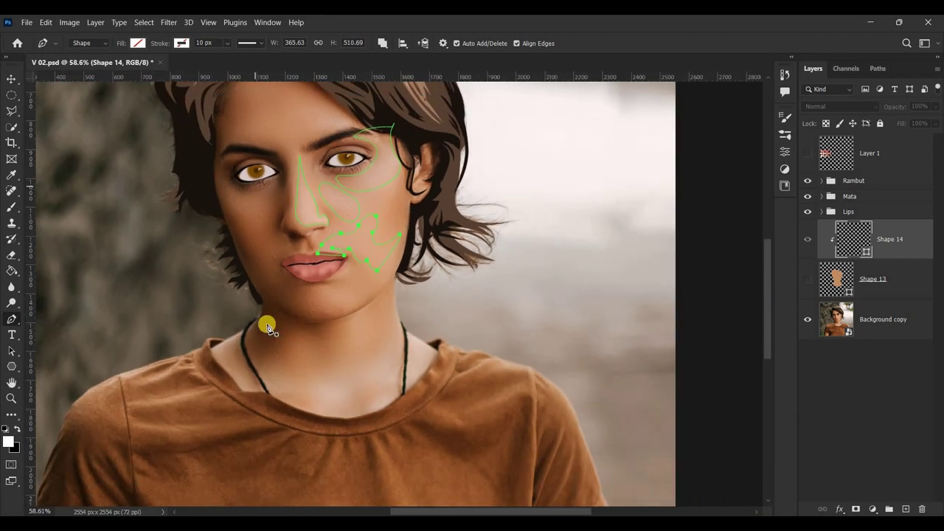
scroll(329, 389, "up", 3)
scroll(328, 390, "up", 2)
Outline a closed collarbone highlight along the left necklace strand.
left_click(178, 345)
left_click(169, 311)
left_click(169, 281)
left_click(191, 312)
left_click(207, 280)
left_click_drag(227, 306, 238, 319)
left_click(204, 365)
left_click(179, 345)
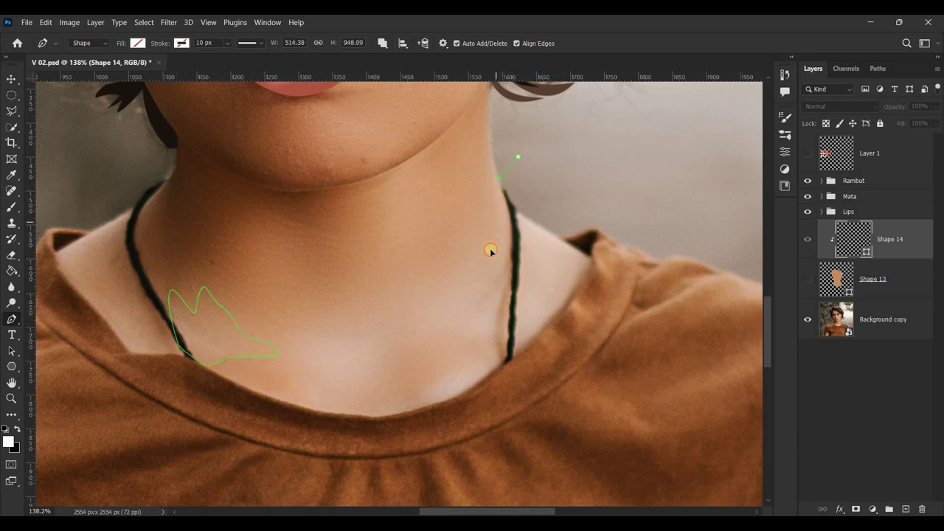
Outline a neck highlight extending up the right side of the neck.
left_click_drag(325, 408, 332, 402)
left_click(521, 348)
left_click(603, 267)
left_click(600, 221)
left_click(596, 195)
Close a small collar highlight shape and make the tan skin shape visible again.
left_click(521, 378)
left_click_drag(439, 416, 486, 467)
left_click(515, 429)
left_click(524, 379)
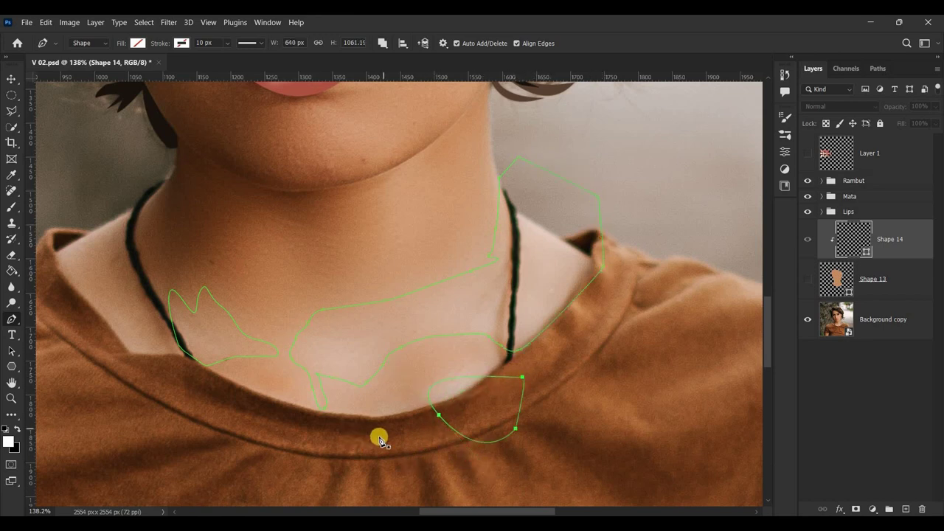
scroll(491, 242, "down", 3)
scroll(375, 332, "down", 2)
scroll(375, 333, "up", 2)
scroll(577, 328, "down", 1)
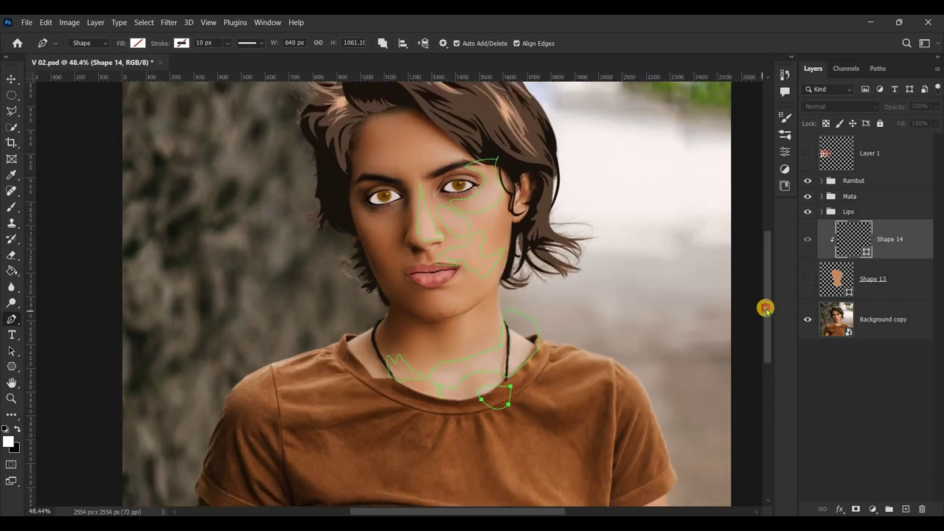
left_click(809, 281)
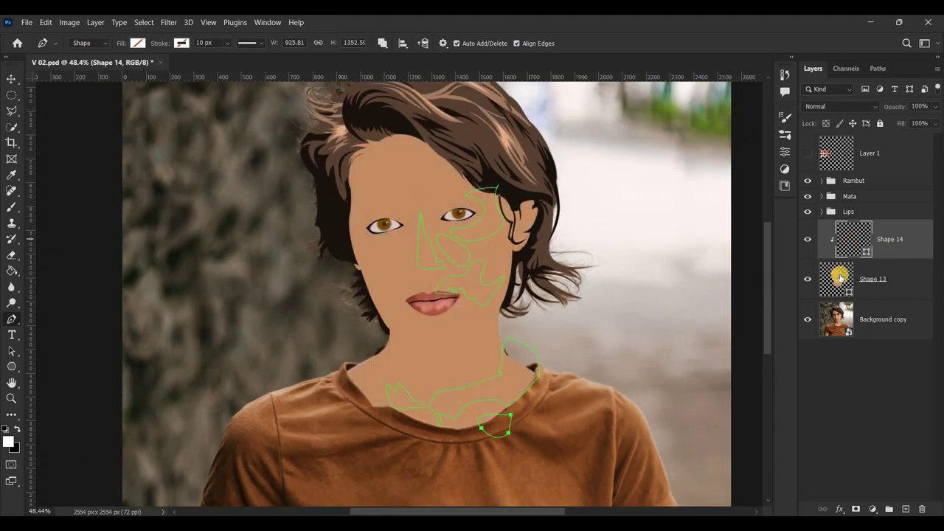
Fill the highlight shapes with a pale peach colour, #ffe7d6.
left_click(140, 42)
left_click(213, 66)
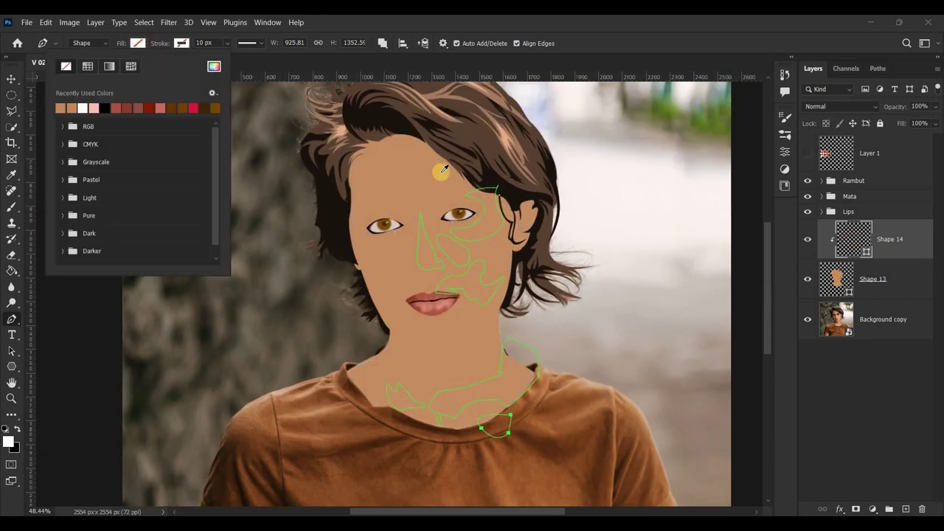
left_click_drag(790, 247, 791, 267)
left_click(806, 274)
left_click_drag(793, 180, 788, 150)
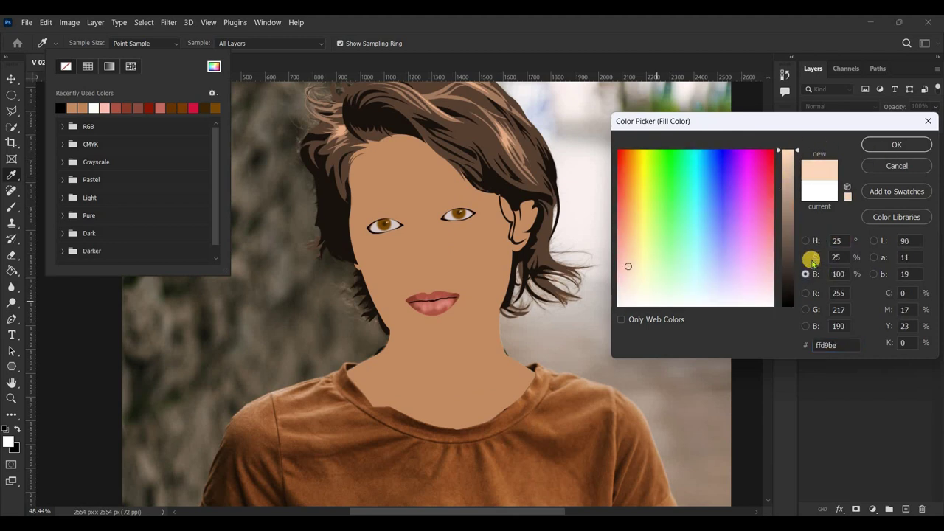
left_click(806, 258)
left_click_drag(788, 264, 789, 284)
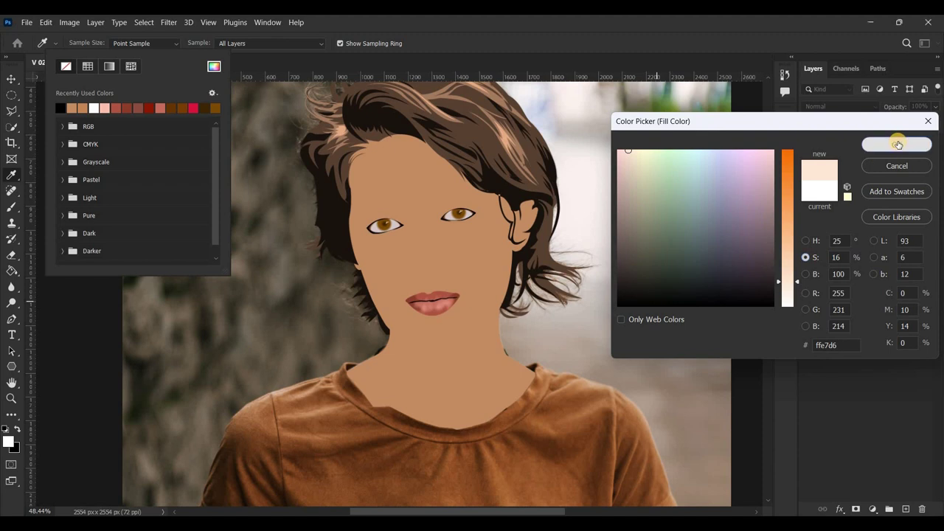
left_click(897, 144)
left_click(214, 66)
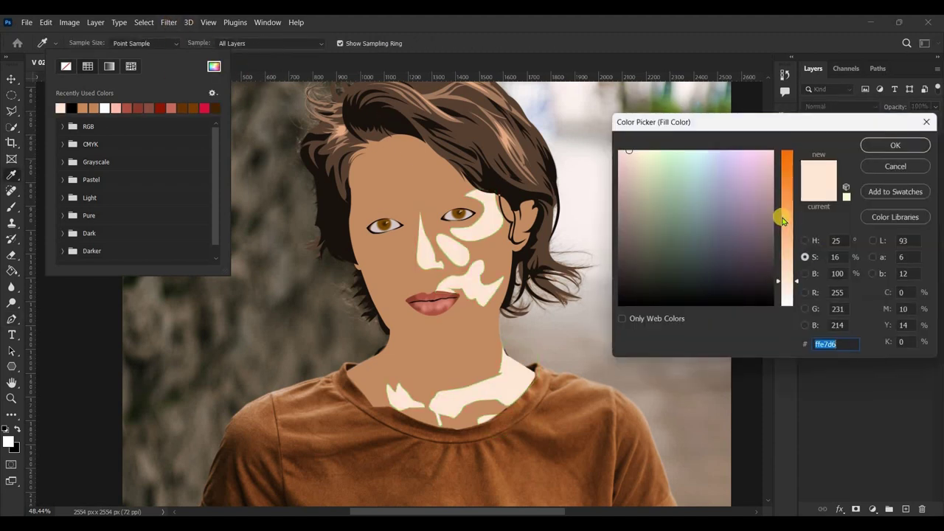
left_click_drag(792, 266, 792, 256)
left_click(897, 145)
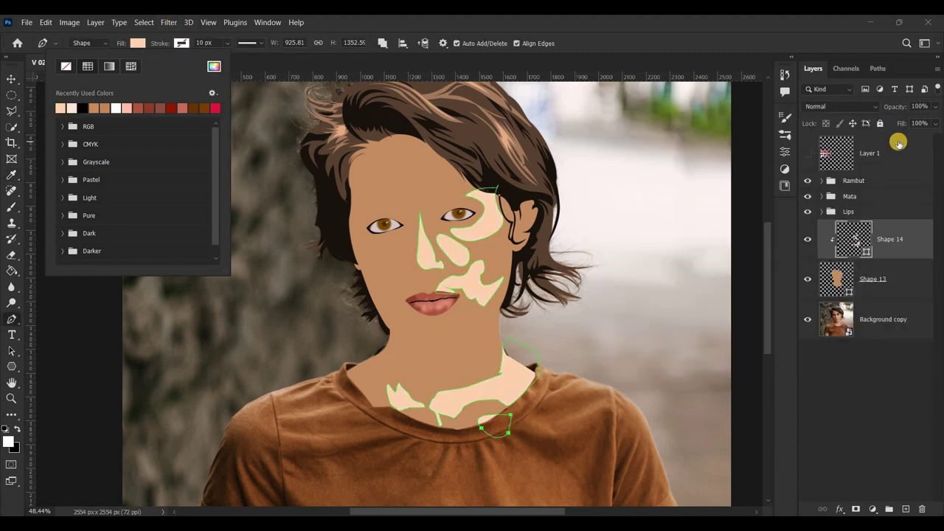
left_click(809, 278)
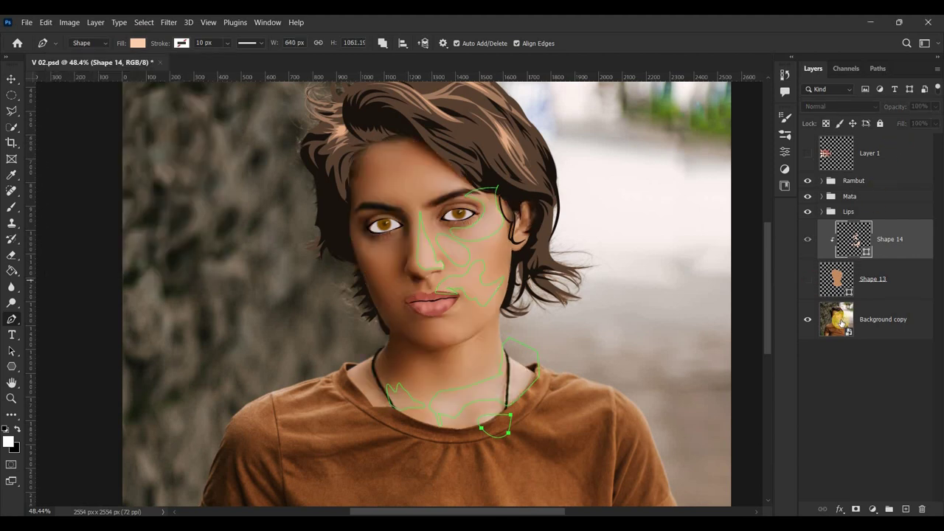
Hide the flat face shape and add a new empty layer clipped above the highlights.
left_click(838, 319)
left_click(857, 243)
left_click(906, 509)
left_click(809, 248)
Begin Shape 15's shadow path along the jawline and curve it under the chin.
scroll(414, 310, "up", 2)
scroll(491, 303, "up", 2)
scroll(510, 309, "up", 2)
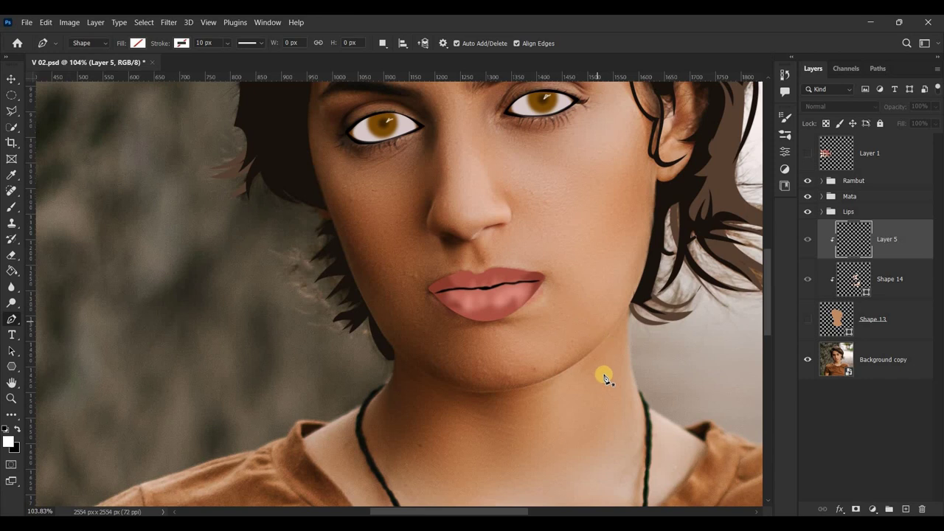
scroll(738, 317, "up", 1)
scroll(772, 320, "up", 1)
scroll(418, 389, "up", 1)
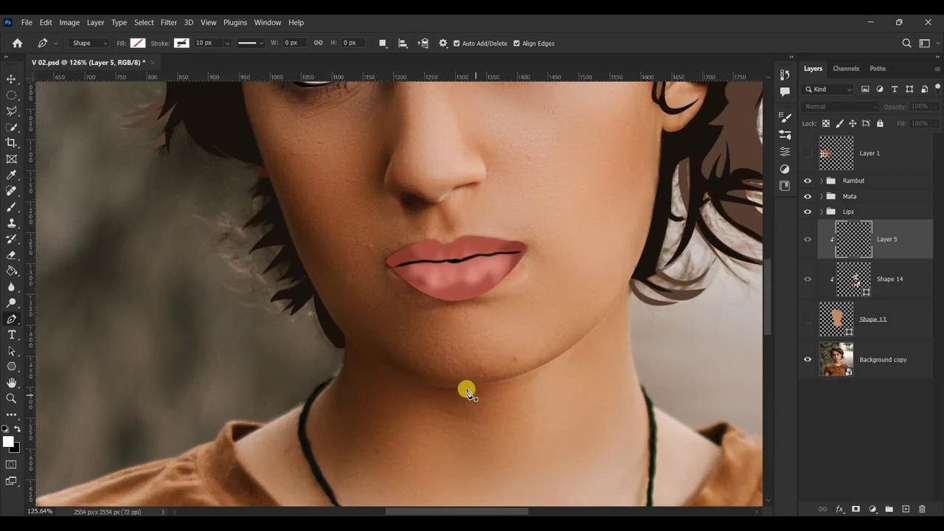
left_click(344, 338)
mouse_move(605, 318)
left_mouse_down()
mouse_move(532, 374)
mouse_move(444, 464)
left_mouse_up()
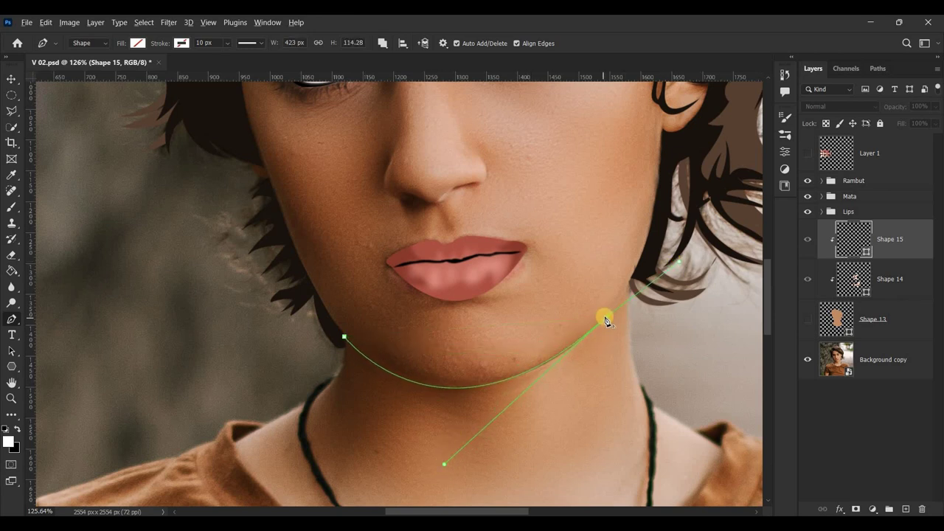
mouse_move(376, 350)
left_mouse_down()
mouse_move(258, 273)
mouse_move(262, 263)
left_mouse_up()
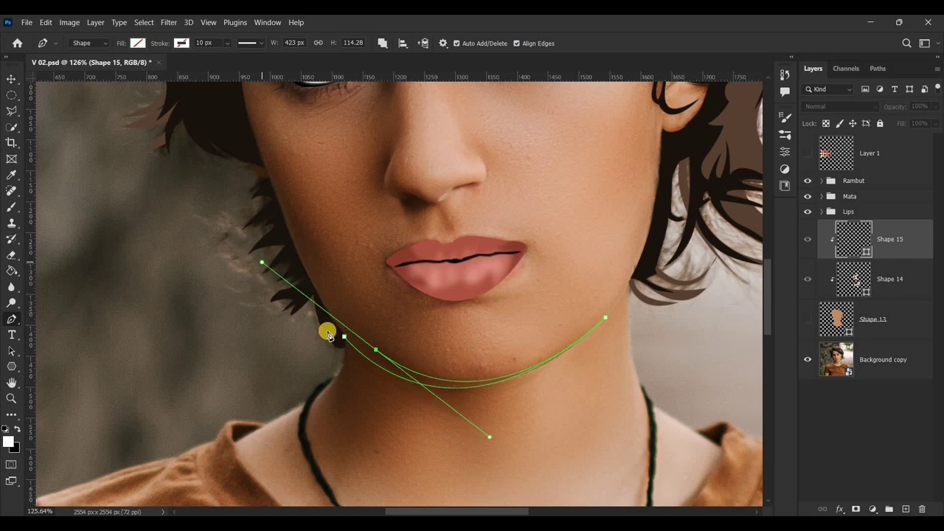
scroll(313, 315, "up", 2)
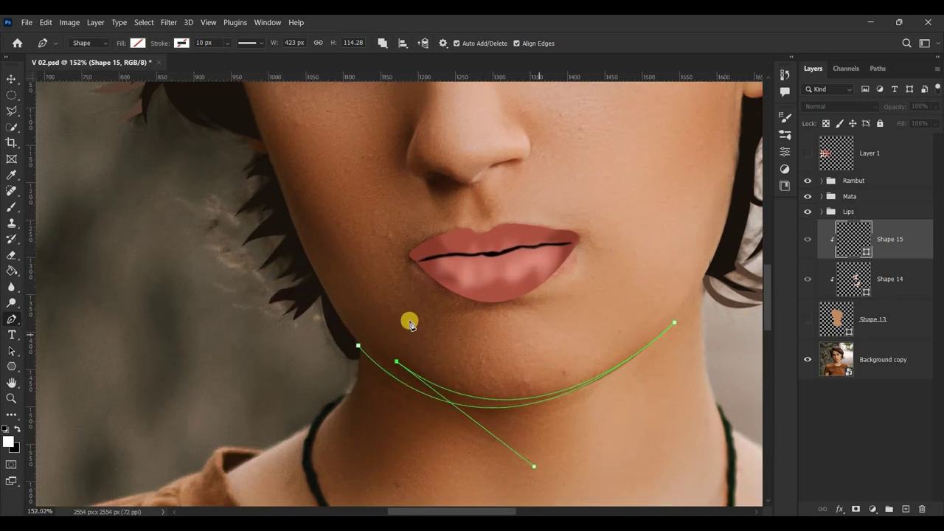
left_click_drag(396, 369, 402, 379)
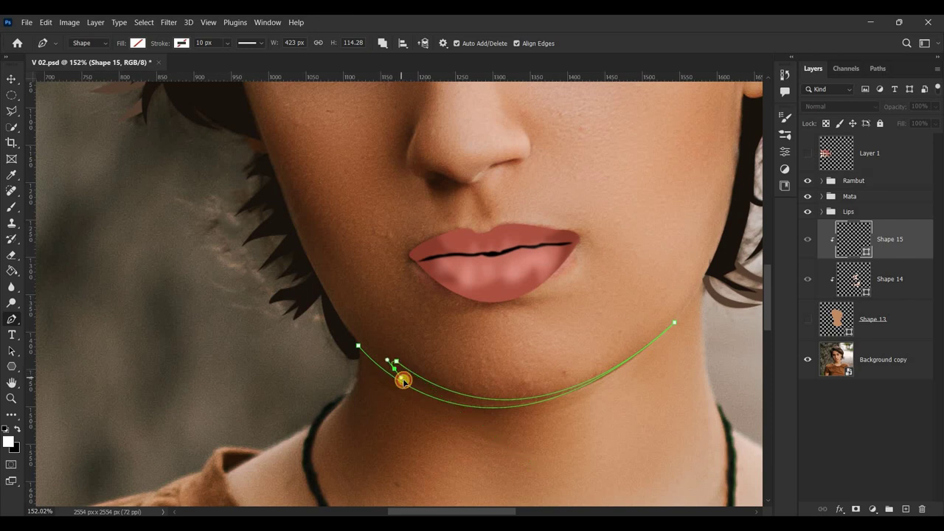
Extend the shadow path up the left jaw and cheek toward the temple.
mouse_move(317, 258)
left_mouse_down()
mouse_move(327, 288)
mouse_move(349, 285)
left_mouse_up()
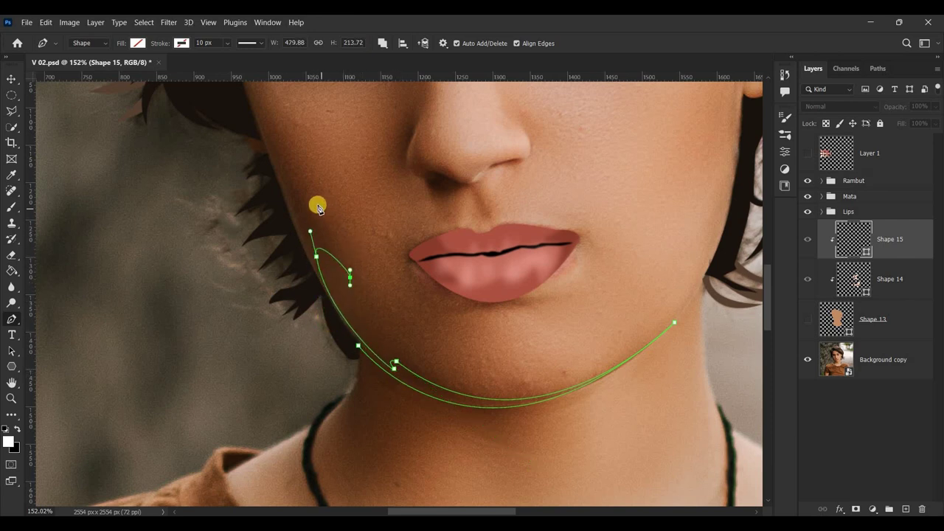
left_click_drag(309, 204, 290, 183)
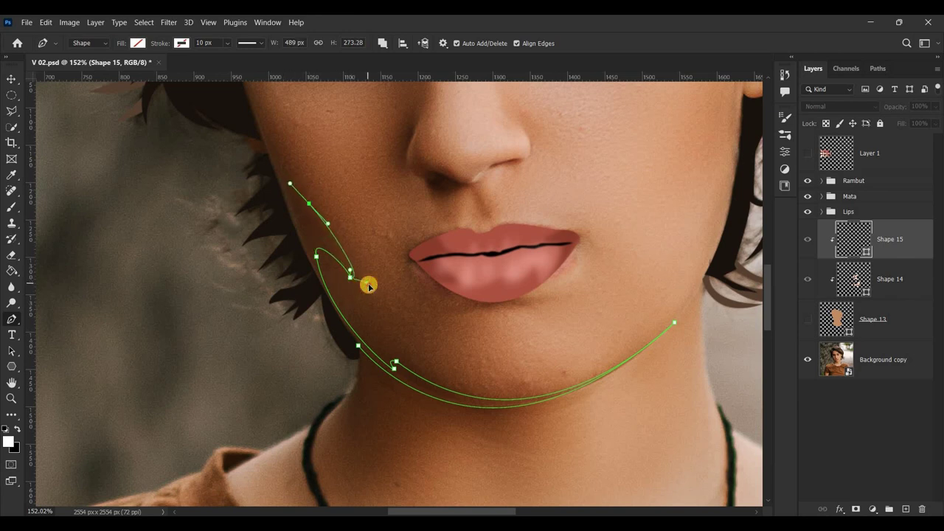
left_click_drag(269, 135, 264, 120)
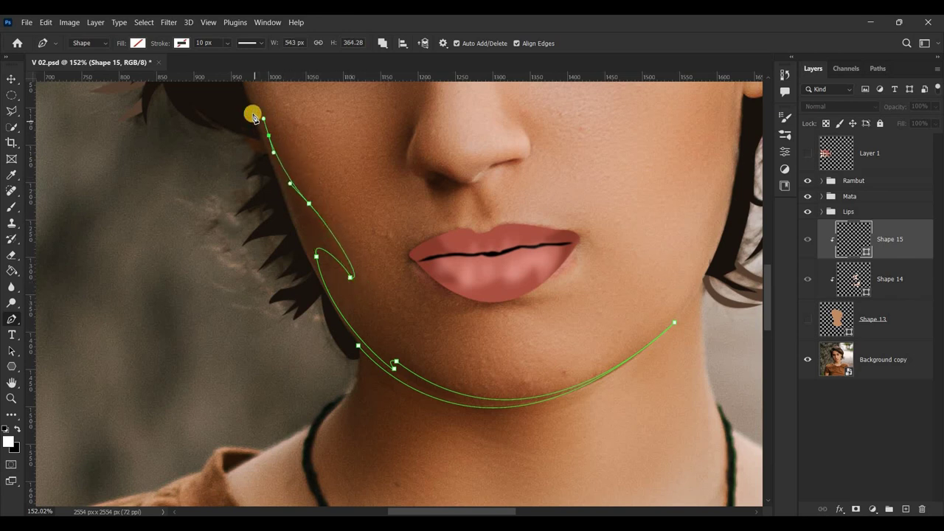
scroll(333, 261, "up", 3)
left_click_drag(266, 254, 263, 251)
left_click_drag(770, 298, 770, 292)
left_click_drag(231, 190, 226, 160)
Trace a further shadow outline down the side of the face near the ear.
left_click(237, 298)
left_click(270, 375)
left_click_drag(764, 295, 765, 322)
left_click_drag(352, 286, 359, 284)
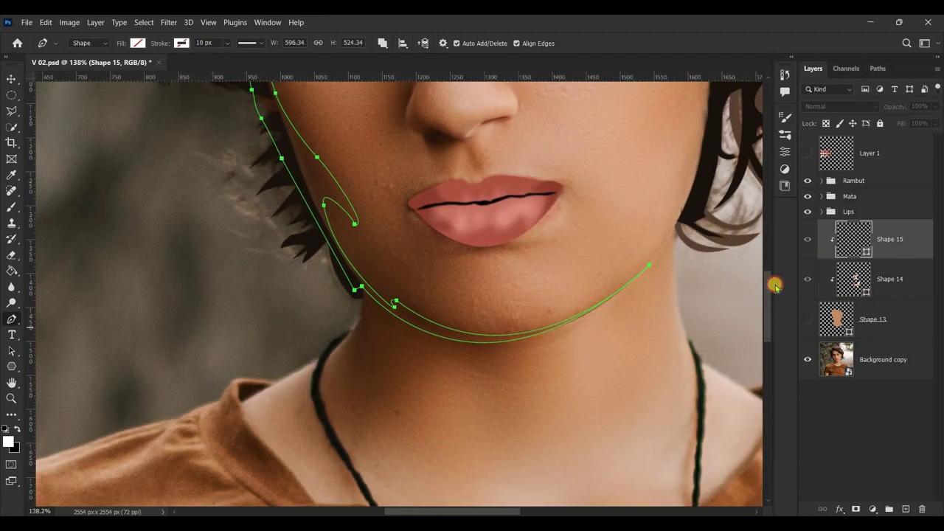
mouse_move(773, 284)
left_mouse_down()
mouse_move(767, 297)
mouse_move(768, 272)
left_mouse_up()
scroll(765, 296, "down", 5)
left_click_drag(509, 510, 546, 504)
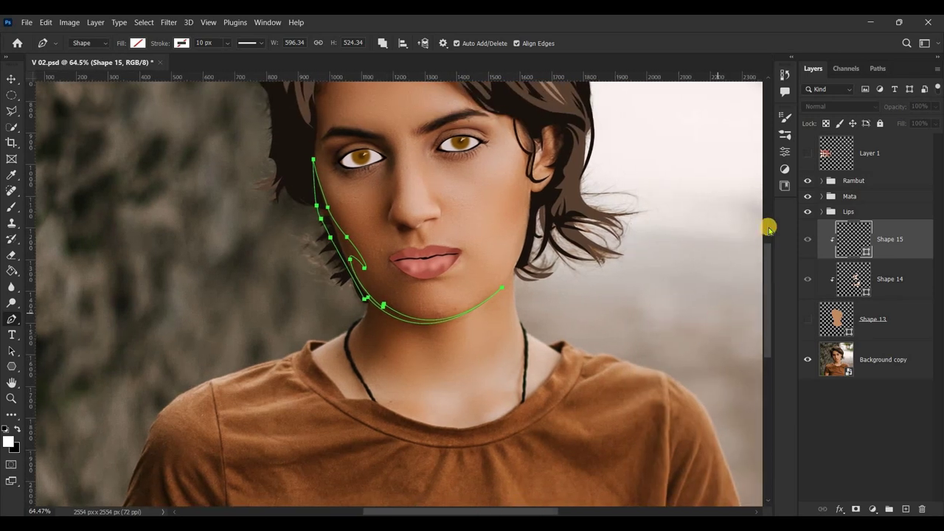
scroll(622, 211, "up", 3)
scroll(569, 236, "up", 3)
scroll(482, 165, "up", 3)
Trace, close and reshape a shadow outline around the ear.
left_click_drag(493, 227, 547, 168)
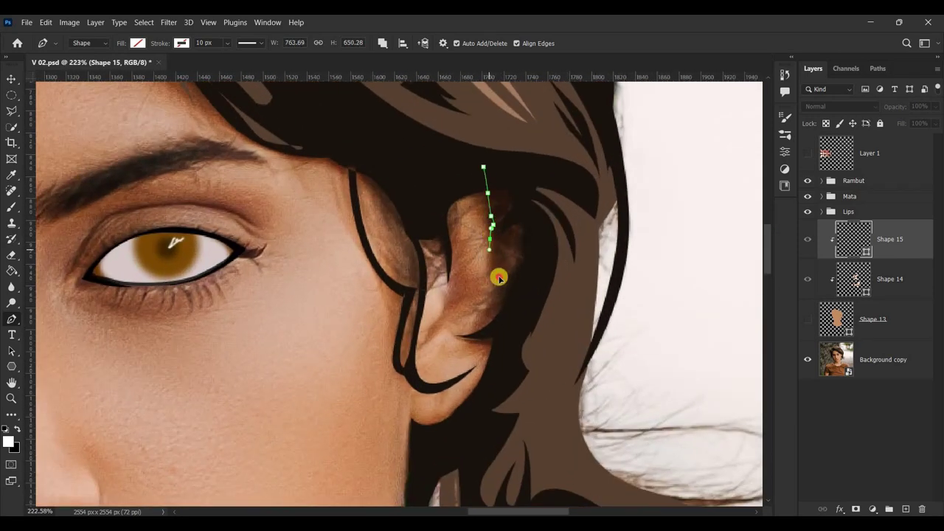
left_click(484, 170)
left_click_drag(498, 288, 503, 282)
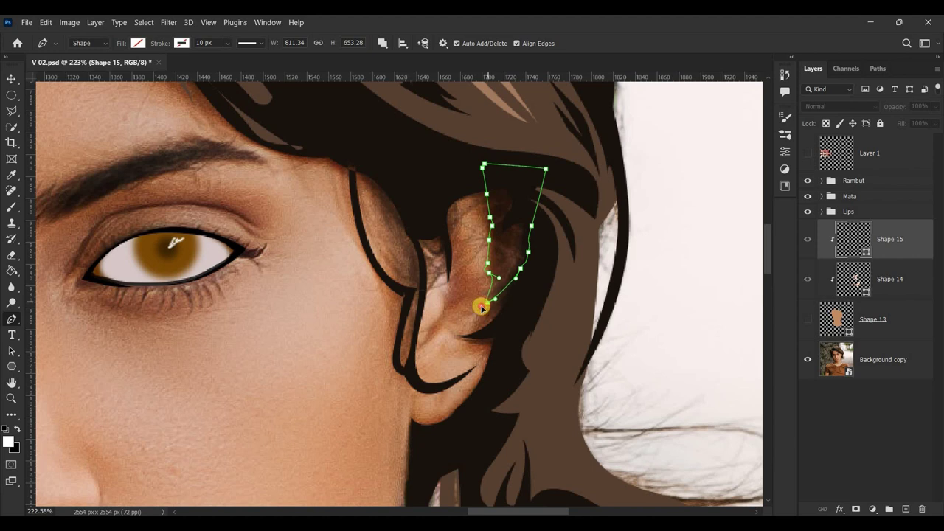
left_click_drag(519, 261, 559, 244)
left_click(470, 327)
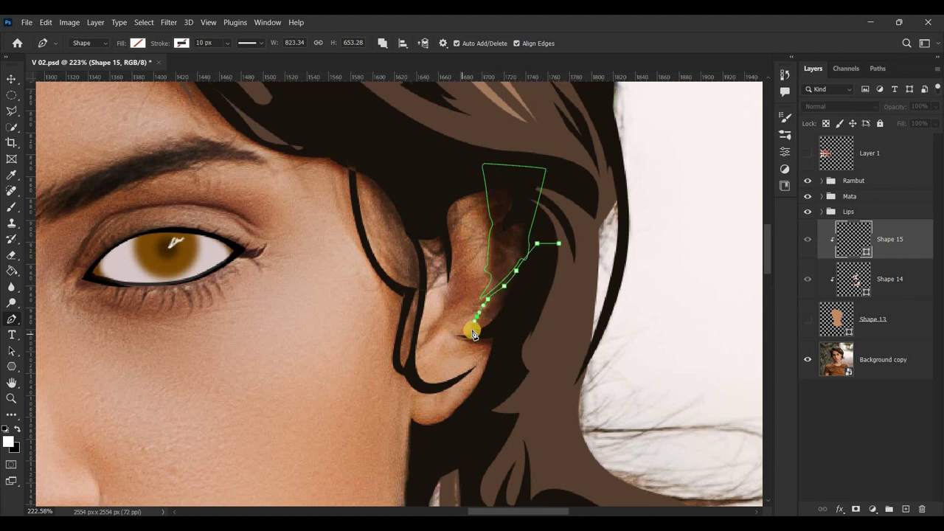
left_click_drag(559, 247, 535, 260)
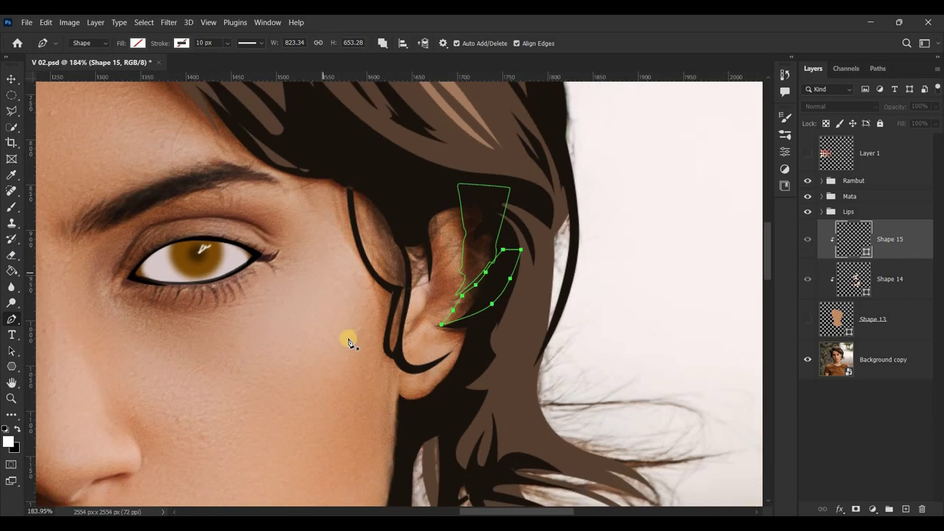
scroll(222, 337, "down", 5)
scroll(62, 317, "up", 2)
scroll(62, 318, "up", 2)
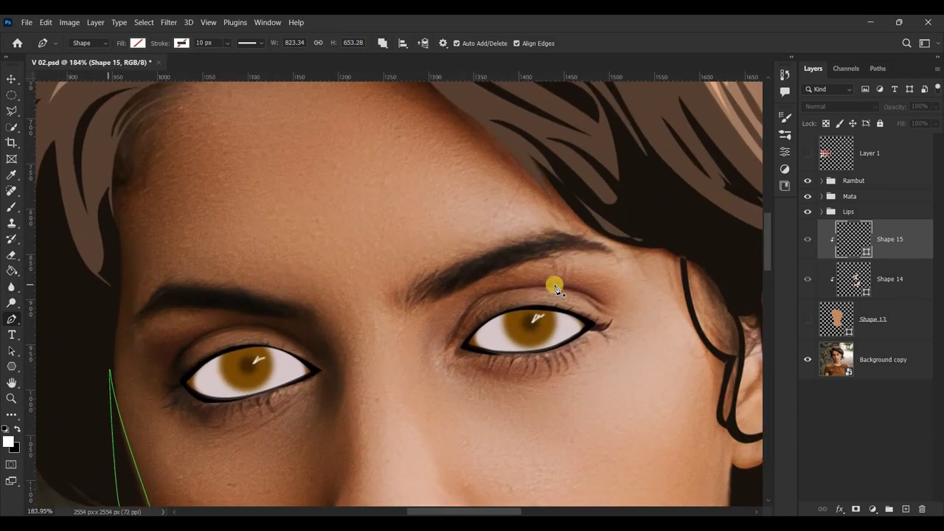
scroll(531, 281, "down", 3)
scroll(762, 256, "up", 3)
Outline a shadow along the forehead under the hair, and show the Shape 13 face layer.
left_click(315, 188)
left_click_drag(325, 196, 333, 196)
left_click_drag(479, 233, 564, 304)
left_click(549, 232)
left_click(559, 175)
scroll(584, 352, "down", 3)
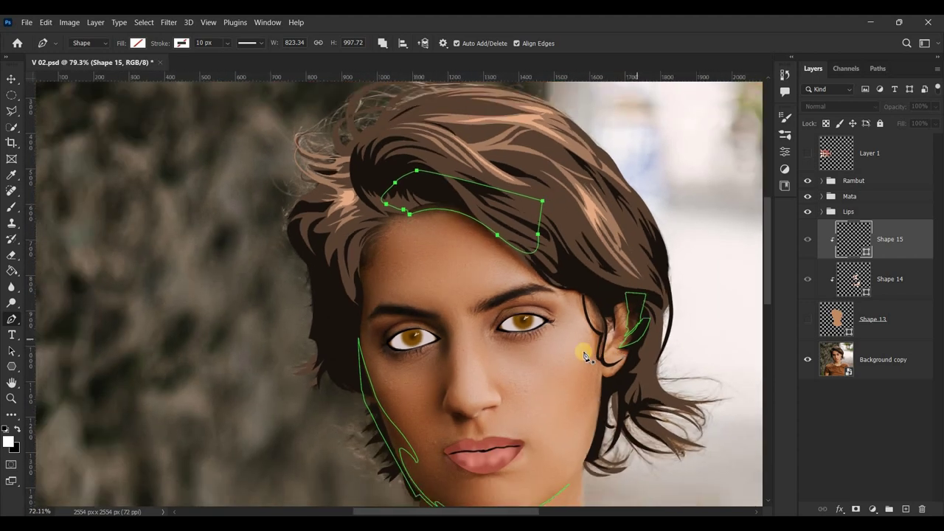
scroll(497, 509, "up", 1)
left_click_drag(770, 293, 769, 322)
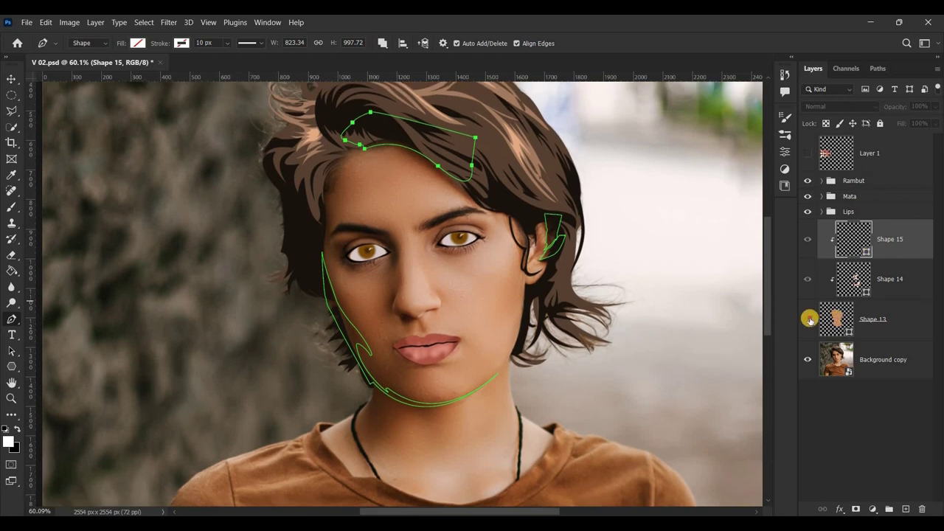
left_click(809, 320)
Sample the face's skin tone and darken it into a brown fill for Shape 15.
left_click(138, 43)
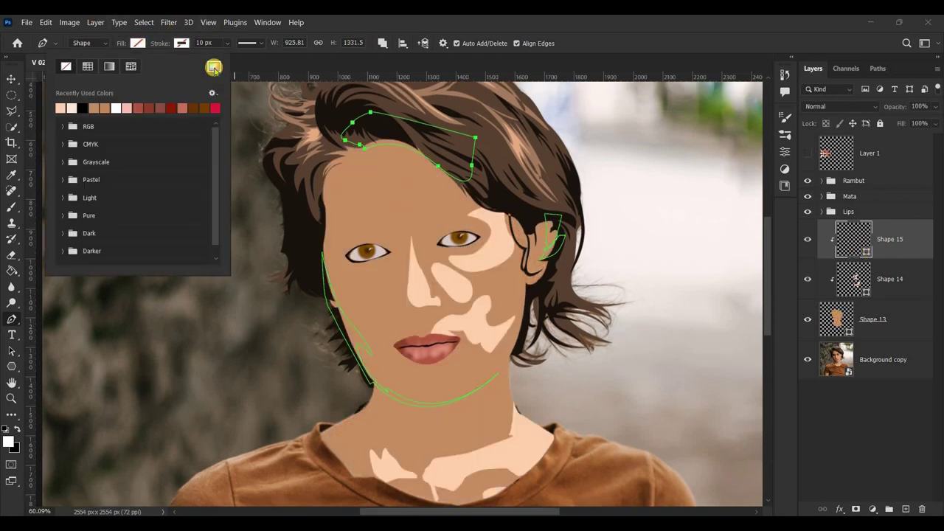
left_click(213, 68)
left_click(379, 285)
left_click(806, 274)
left_click(786, 187)
mouse_move(787, 186)
left_mouse_down()
mouse_move(787, 247)
mouse_move(787, 210)
left_mouse_up()
left_click(806, 258)
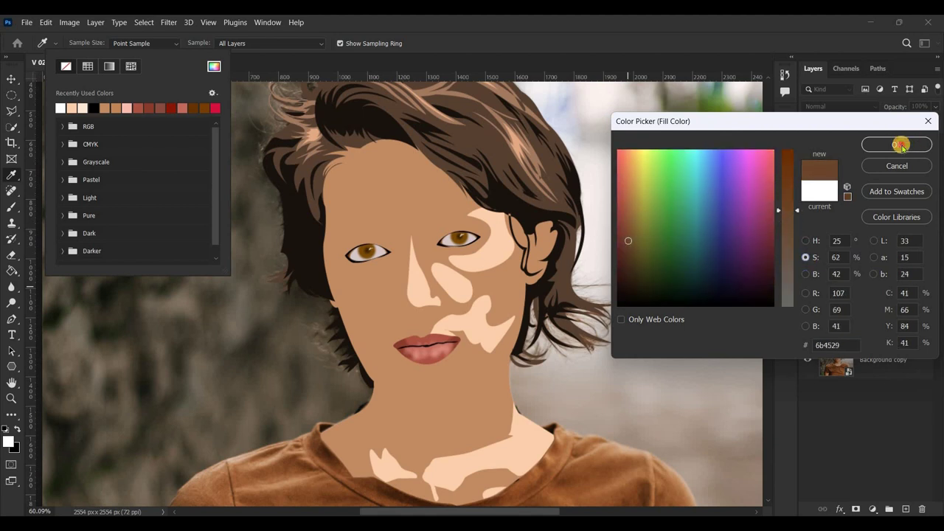
left_click(902, 145)
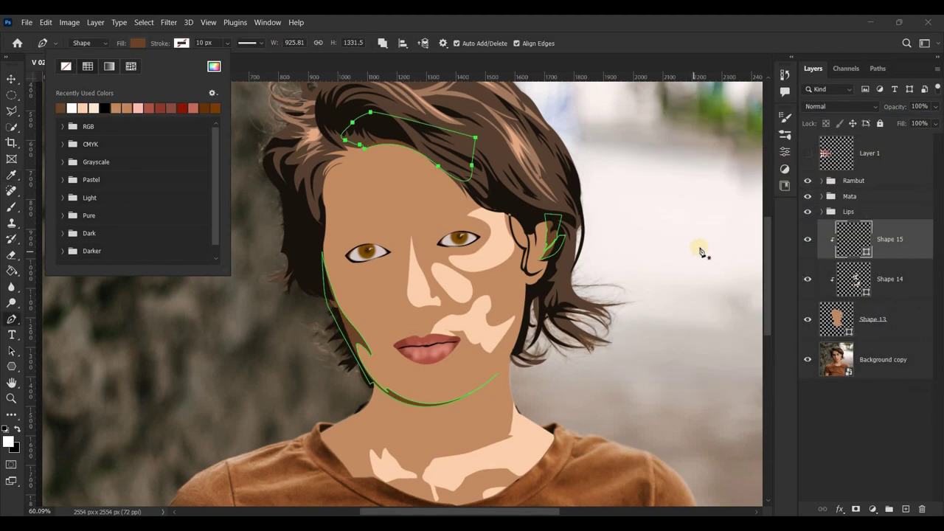
Saturate and darken the fill to brown 572805, then toggle layer visibility to reveal the photo.
left_click(787, 156)
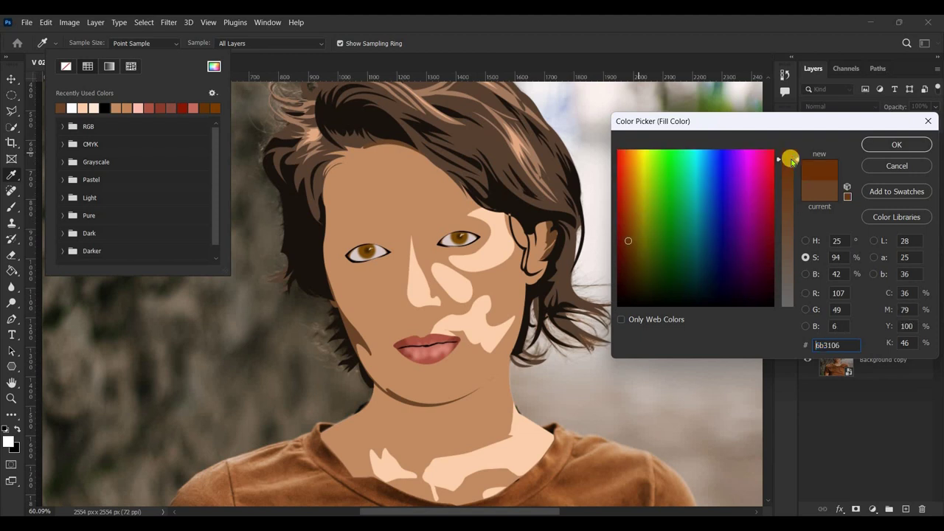
left_click(806, 273)
left_click_drag(788, 225, 790, 258)
left_click(897, 145)
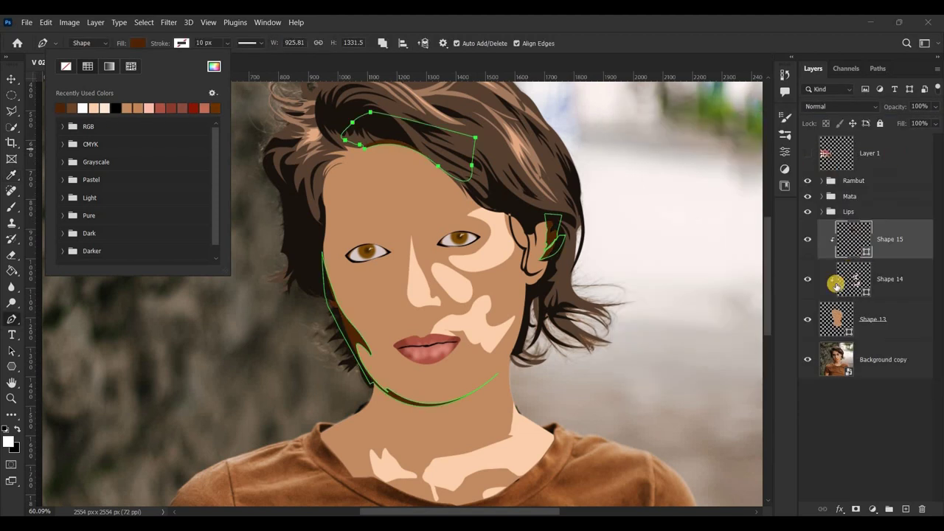
left_click(862, 407)
left_click(843, 365)
left_click(804, 358)
Hide the flat face layer and create a new empty layer for the next shadows.
left_click(810, 322)
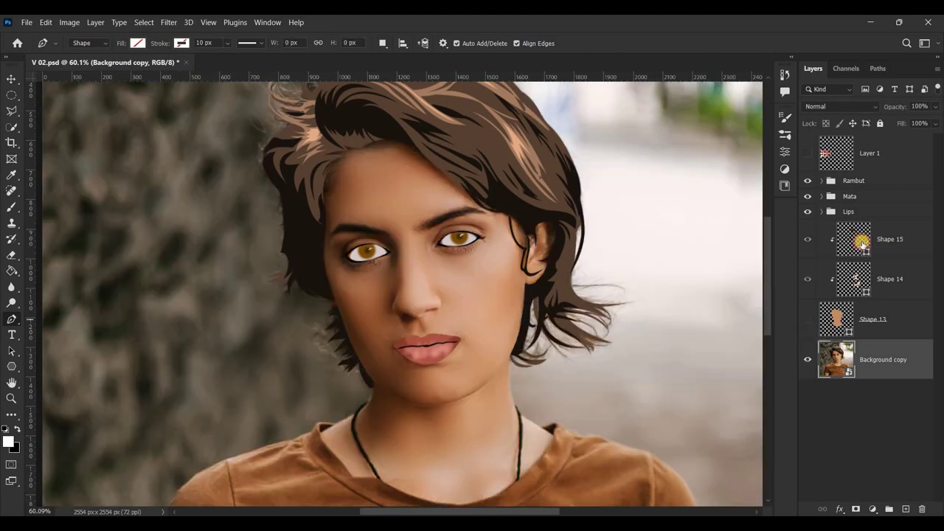
left_click(860, 239)
key("ctrl+shift+alt+n")
scroll(539, 358, "up", 3)
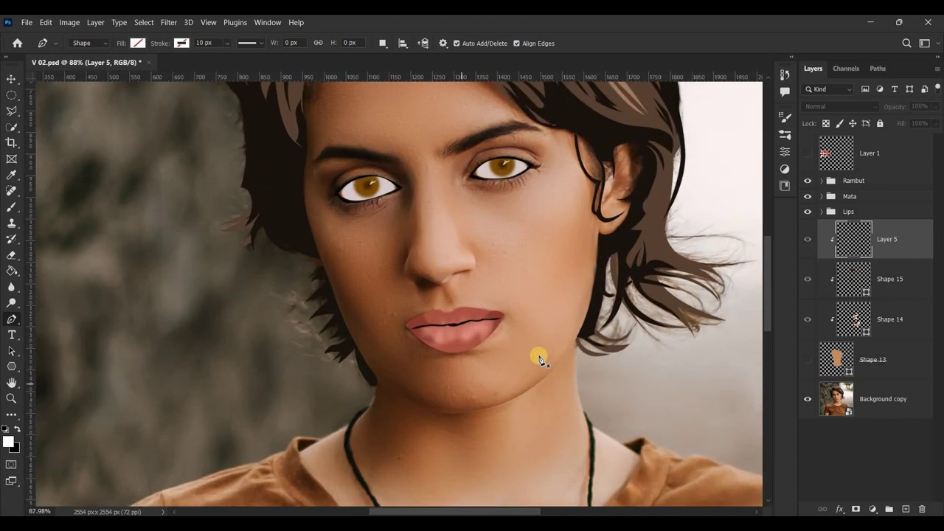
Outline a long shadow down the left cheek beside the lips, undoing misplaced anchors.
left_click(285, 169)
left_click_drag(358, 331, 444, 422)
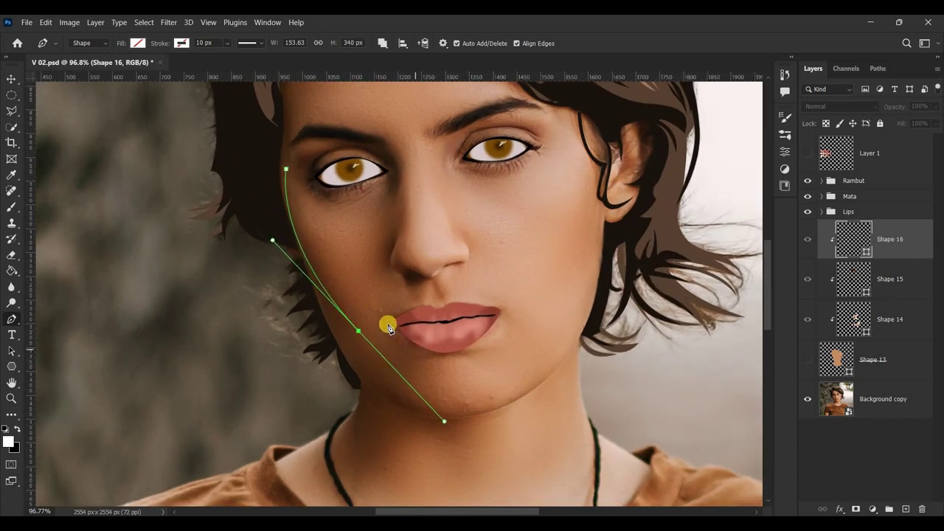
left_click_drag(378, 293, 373, 274)
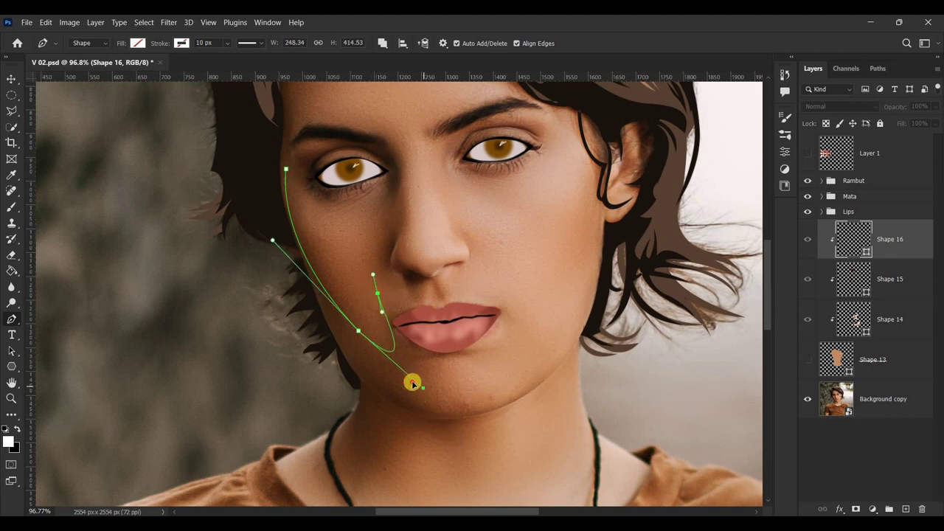
left_click(381, 297, "alt")
key("ctrl+z")
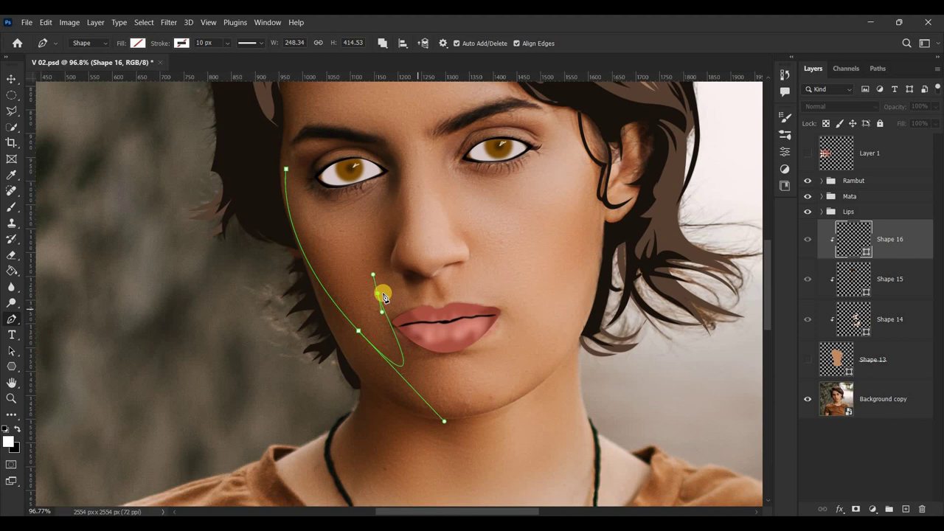
key("ctrl+z")
scroll(251, 100, "up", 3)
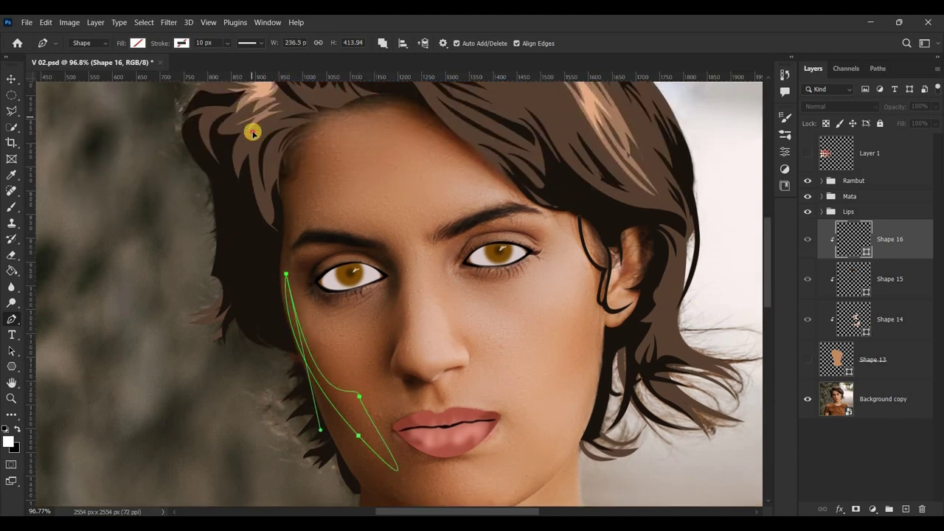
scroll(381, 282, "down", 4)
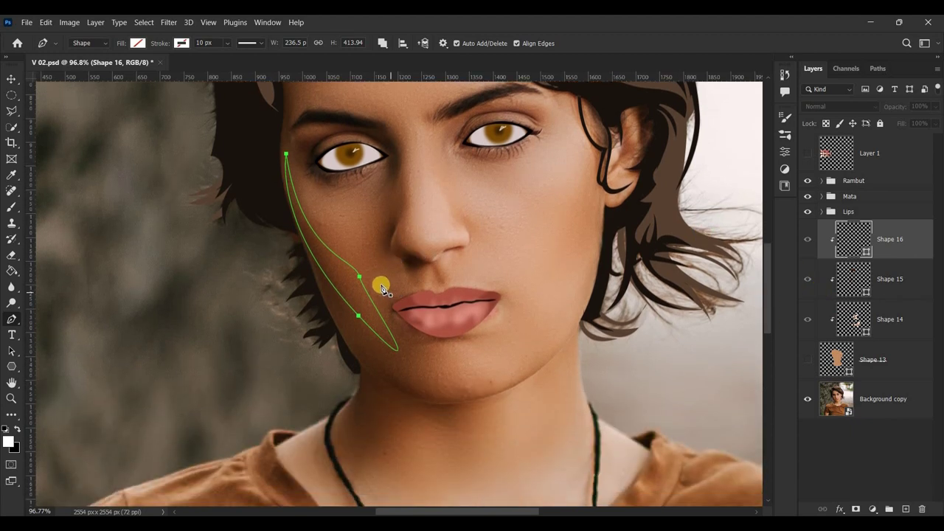
scroll(355, 273, "up", 2, "alt")
left_click(354, 273)
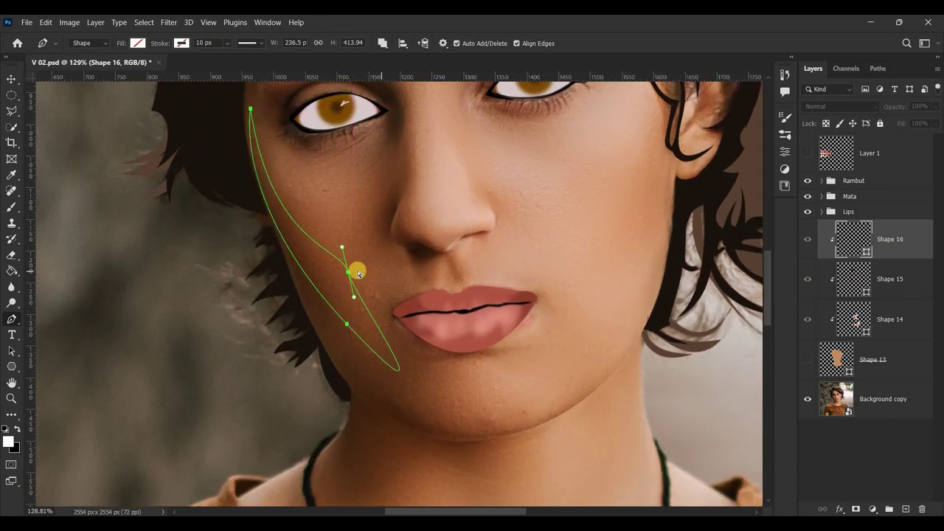
mouse_move(352, 279)
left_mouse_down()
mouse_move(369, 322)
mouse_move(330, 241)
left_mouse_up()
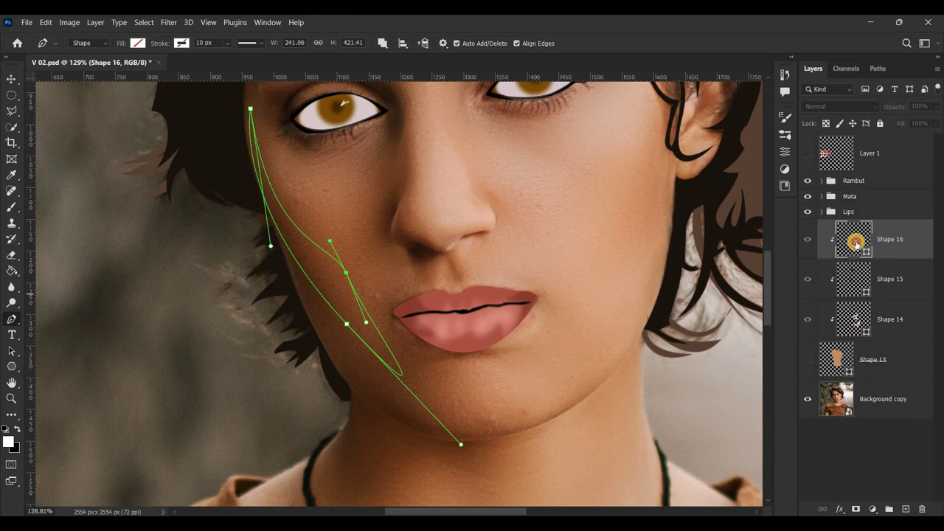
Start a small shadow shape under the nose curving toward the upper lip.
left_click_drag(404, 263, 446, 249)
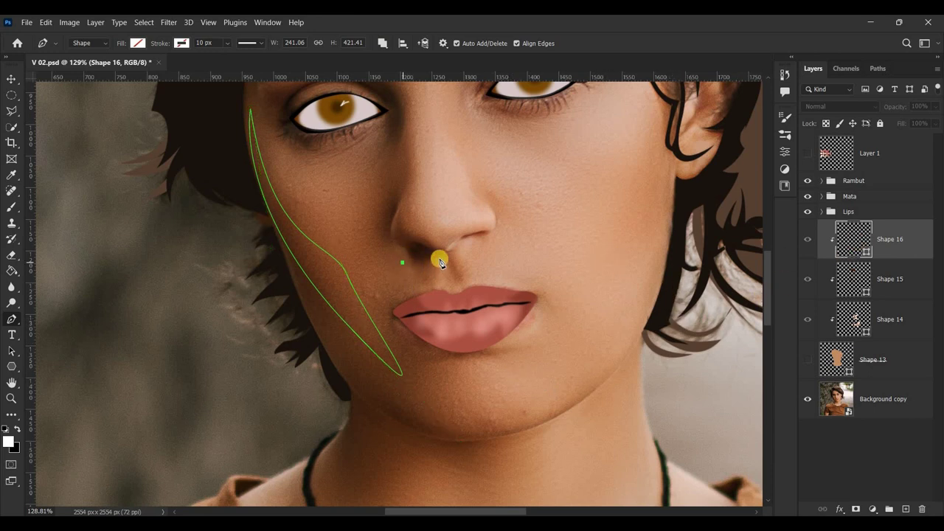
left_click_drag(403, 262, 371, 198)
left_click(448, 257)
Close the under-nose shape and draw a closed shadow shape under the right eye.
left_click(445, 256)
scroll(767, 266, "up", 2)
scroll(767, 262, "up", 2)
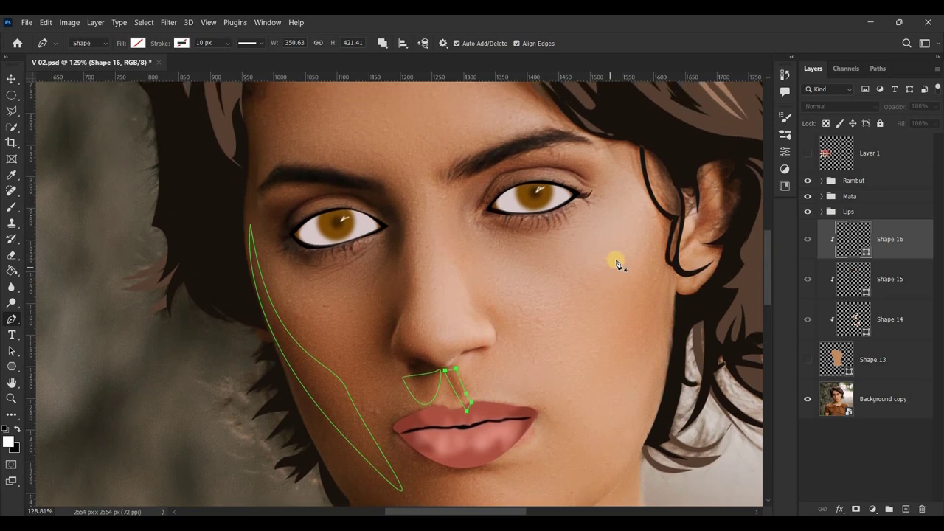
scroll(618, 262, "up", 3)
left_click_drag(537, 200, 541, 191)
left_click(566, 179)
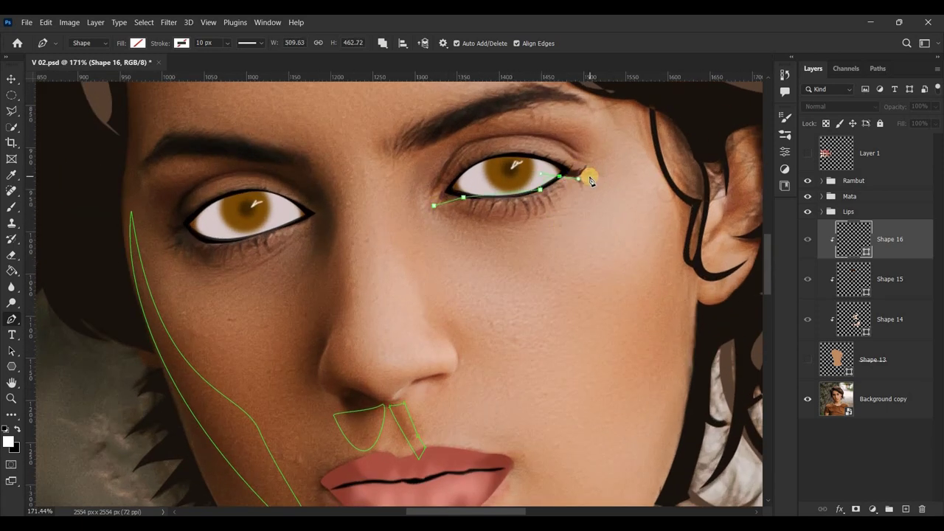
left_click(423, 205)
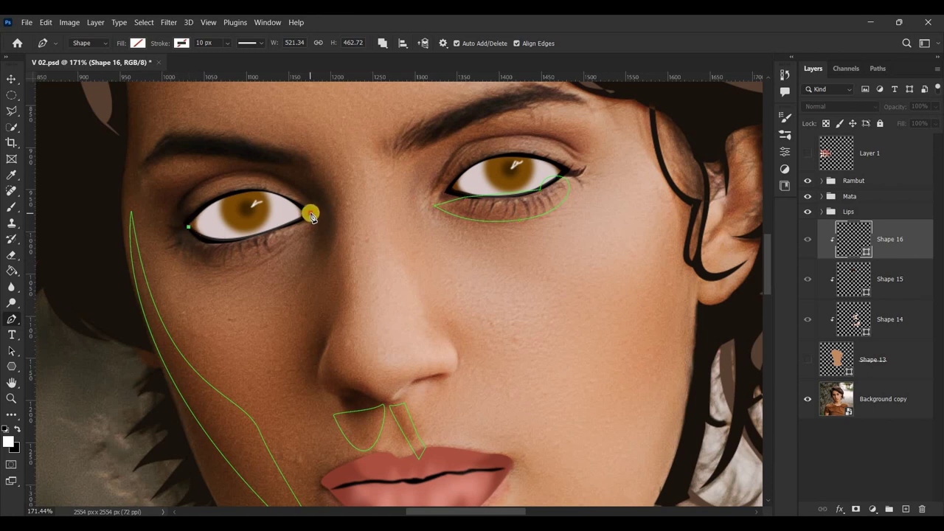
Outline a curved shadow shape below the left eye.
mouse_move(251, 256)
left_mouse_down()
mouse_move(222, 274)
mouse_move(306, 248)
left_mouse_up()
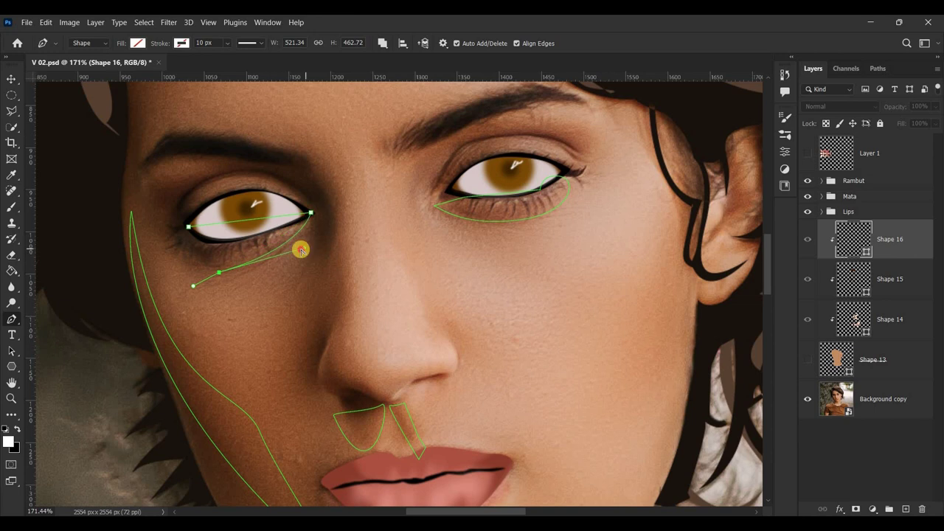
left_click_drag(188, 231, 222, 279)
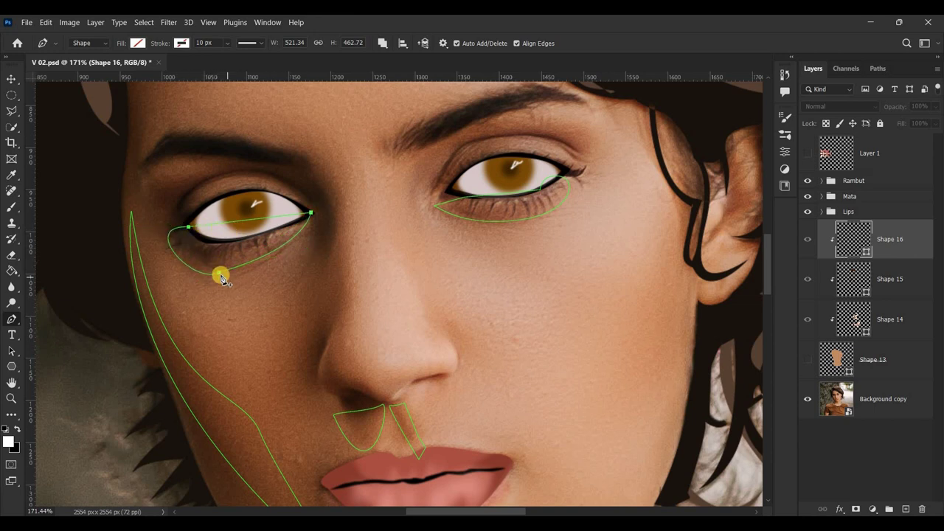
mouse_move(233, 276)
left_mouse_down()
mouse_move(186, 275)
mouse_move(280, 263)
left_mouse_up()
scroll(669, 310, "down", 1)
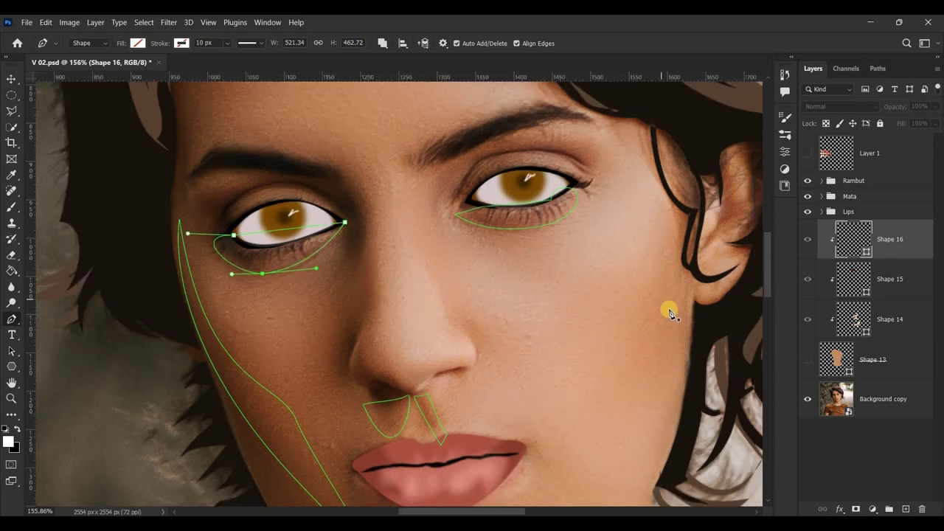
scroll(671, 251, "down", 2)
scroll(766, 268, "down", 2)
scroll(499, 137, "up", 3)
Draw a closed shadow shape across the forehead hair, curving toward the temple.
left_click(564, 127)
left_click_drag(436, 140, 421, 143)
left_click_drag(343, 160, 330, 153)
scroll(655, 268, "right", 2)
left_click_drag(541, 273, 578, 318)
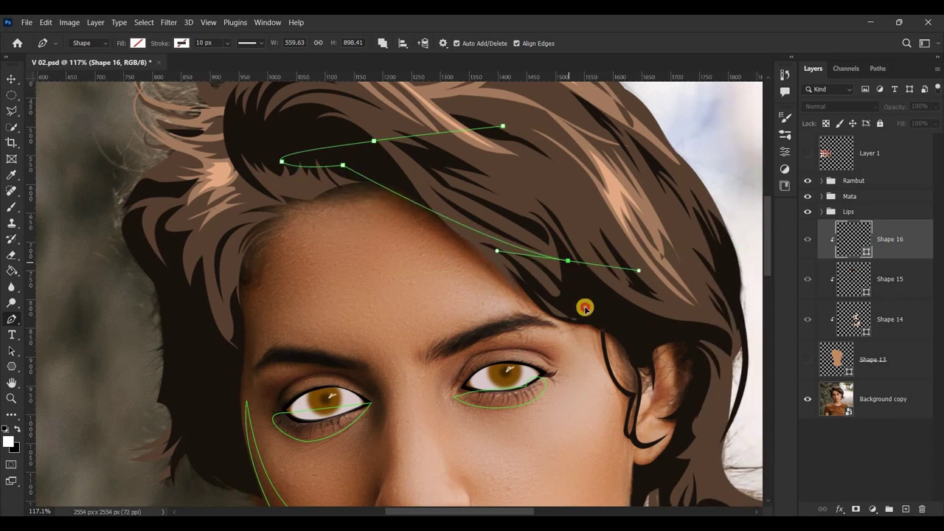
left_click(503, 126)
left_click_drag(769, 288, 787, 331)
Start a shadow outline from the chin edge down the neck.
left_click(335, 171)
left_click(303, 228)
left_click_drag(338, 329, 387, 395)
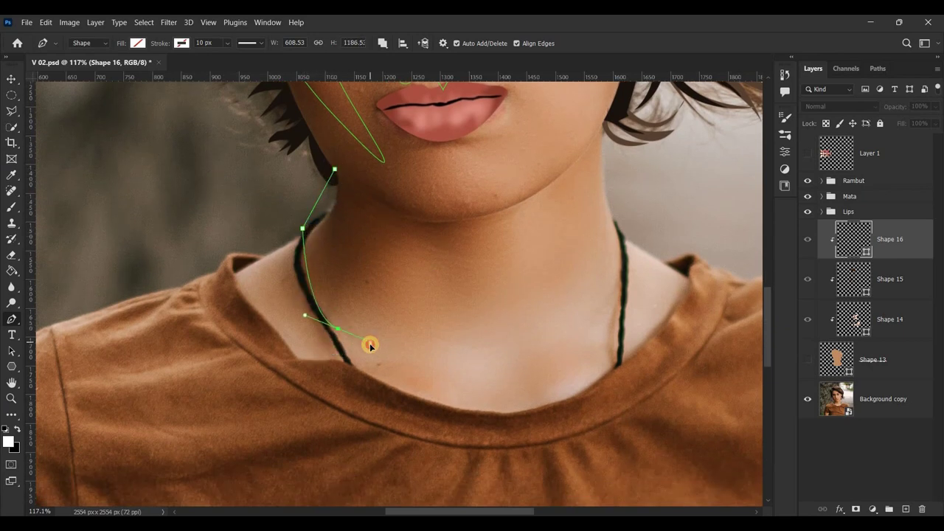
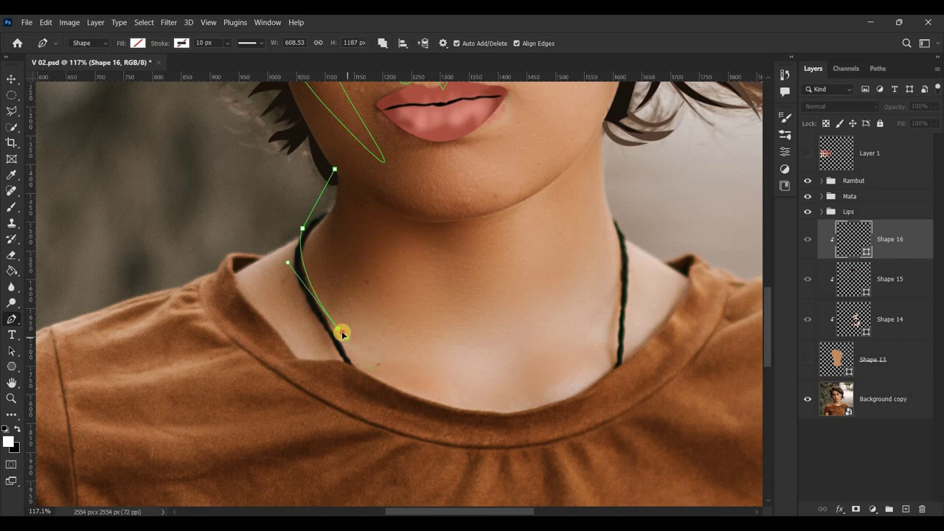
Trace a closed neck shadow shape along the jawline below the chin.
left_click_drag(405, 241, 458, 255)
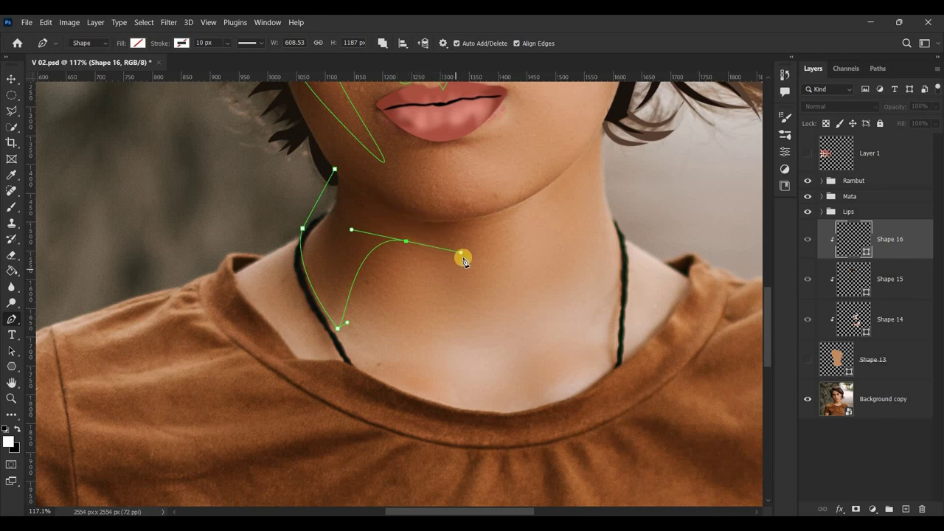
left_click(439, 218)
left_click(394, 205)
left_click(353, 181)
left_click(334, 169)
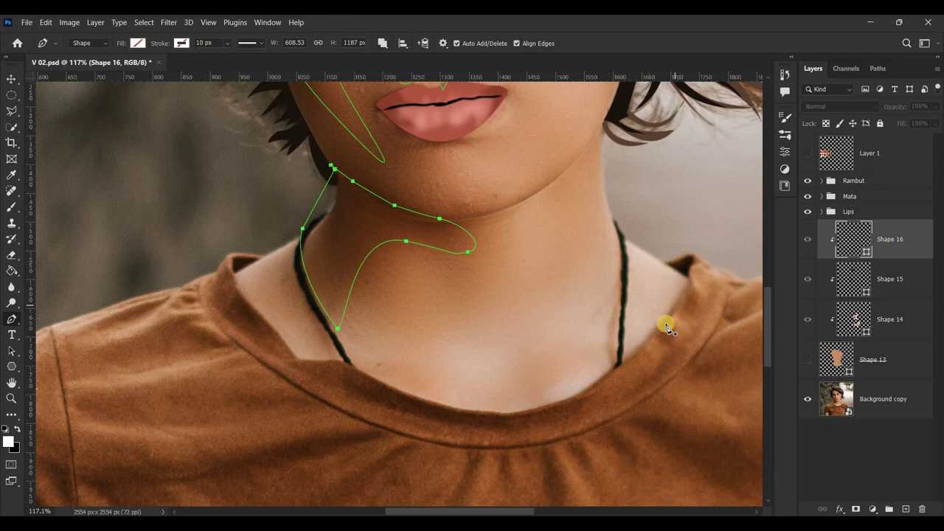
scroll(517, 398, "down", 3)
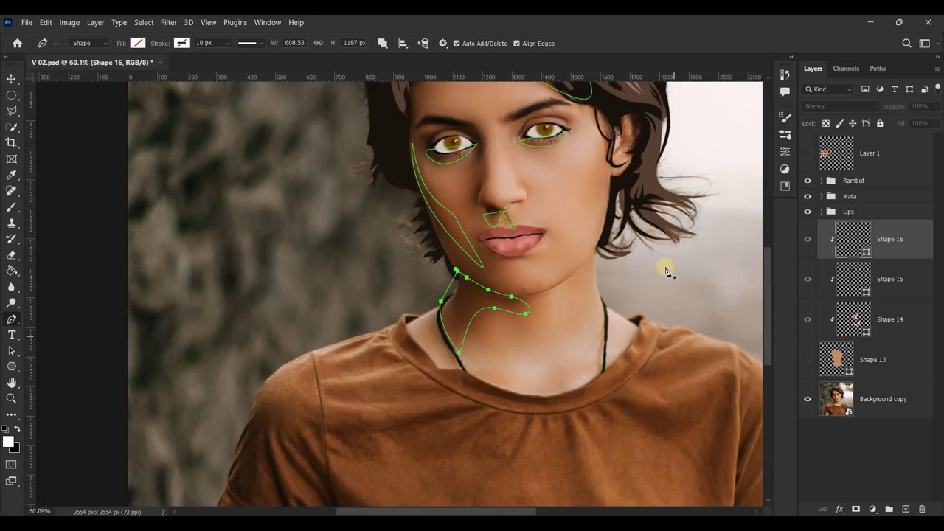
scroll(698, 260, "up", 3)
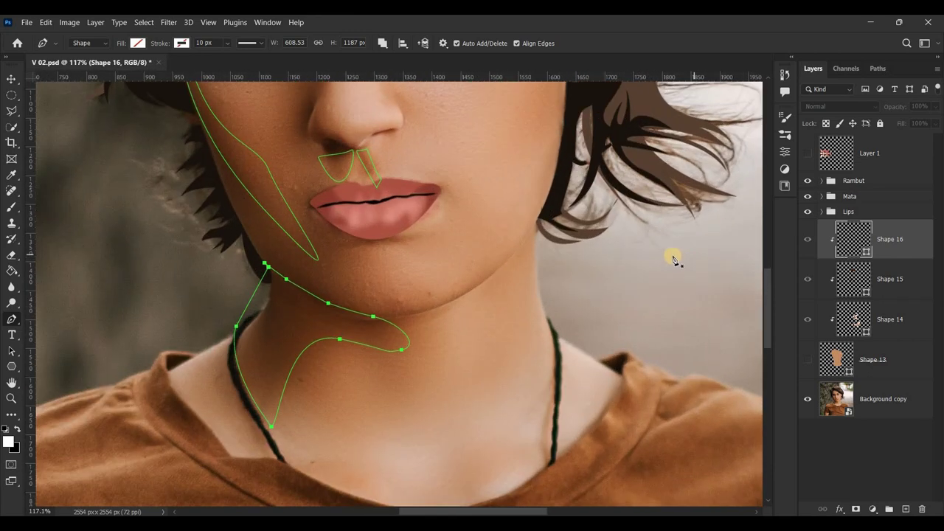
Trace a second shadow shape curving across under the chin.
left_click(355, 325)
left_click_drag(459, 300, 487, 284)
left_click_drag(381, 338, 332, 333)
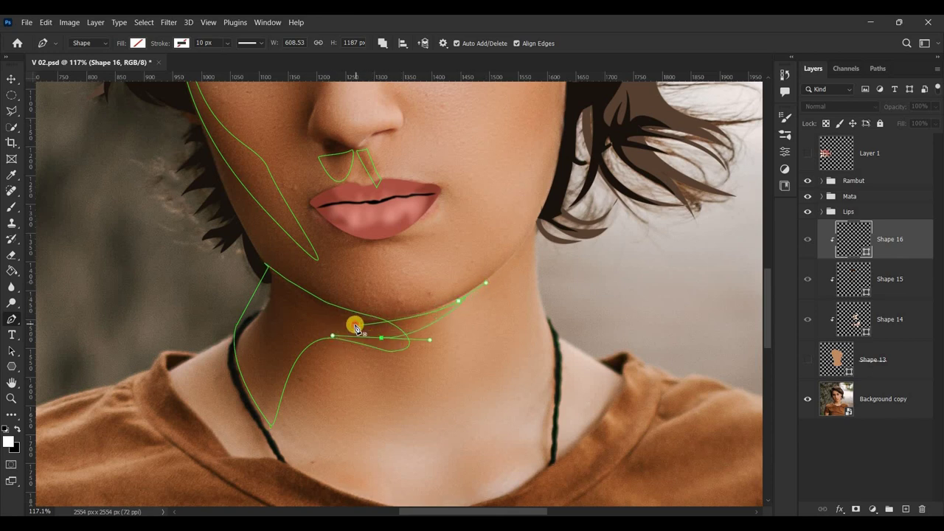
left_click_drag(769, 319, 778, 276)
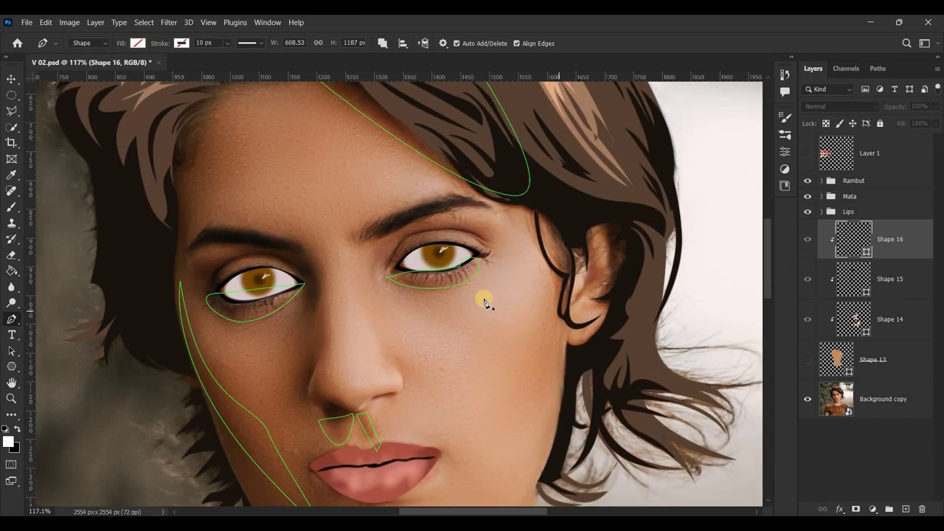
scroll(485, 301, "up", 2)
Draw a small closed oval over the left brow.
left_click(155, 227)
left_click_drag(165, 247, 246, 240)
left_click(155, 225)
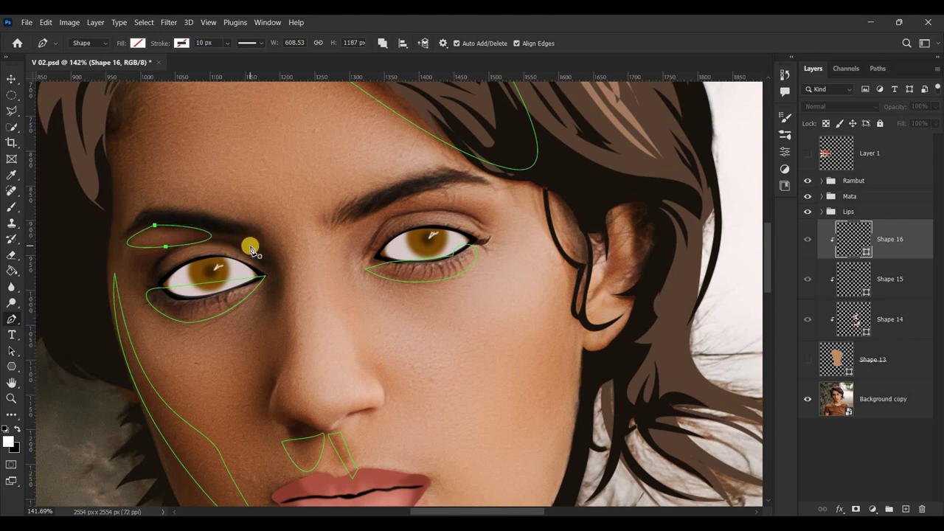
Outline a shadow shape from the right eye's inner corner up over the right brow.
left_click(352, 259)
mouse_move(431, 182)
left_mouse_down()
mouse_move(487, 186)
mouse_move(501, 225)
mouse_move(417, 200)
mouse_move(479, 221)
mouse_move(469, 215)
mouse_move(459, 230)
left_mouse_up()
left_click_drag(352, 275, 354, 260)
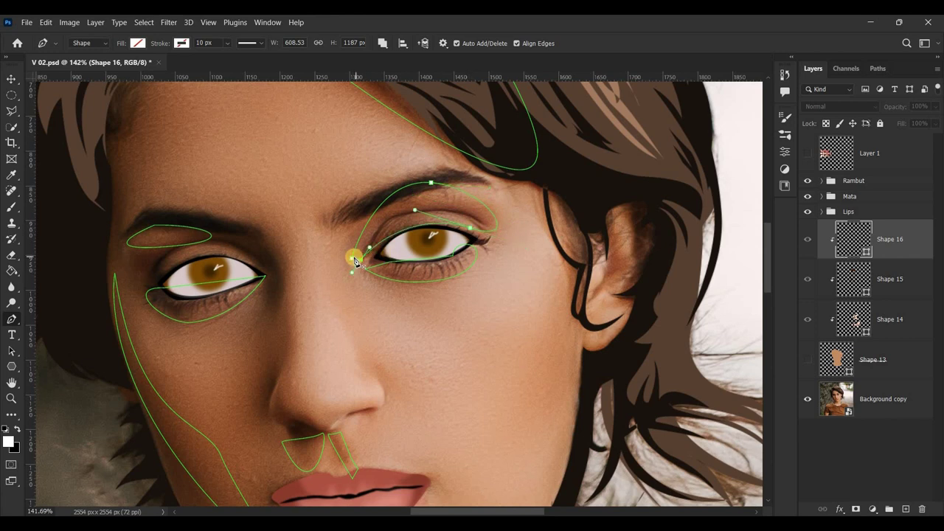
scroll(356, 249, "down", 3)
Show the flat skin base layer and the cheek highlight shapes.
left_click(808, 359)
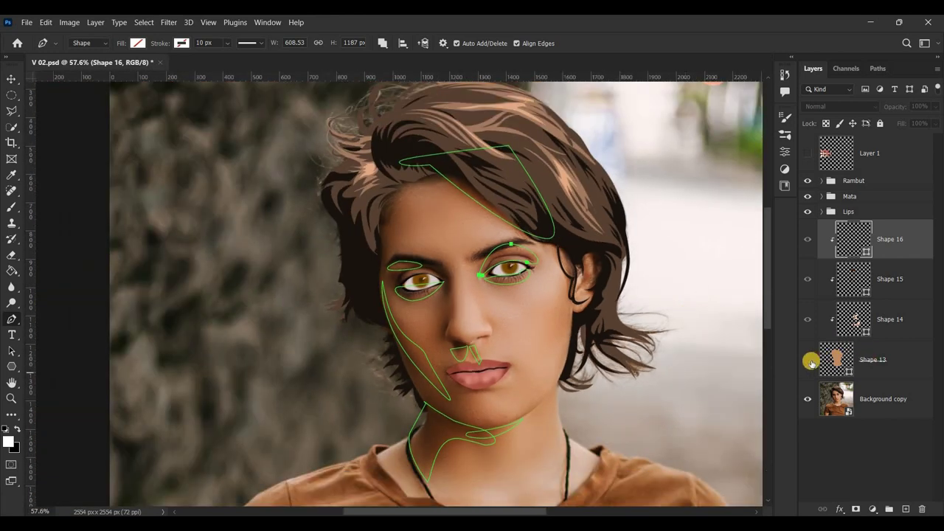
left_click(834, 242, "alt")
left_click(167, 22)
key("Escape")
Set the shadow shapes' fill to a light tan in the Color Picker.
left_click(137, 43)
left_click(214, 67)
left_click(407, 362)
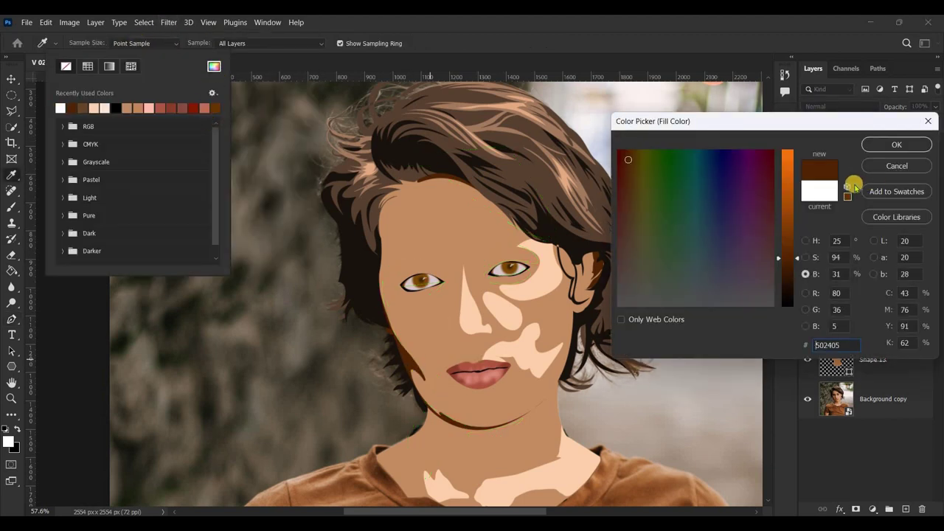
left_click(807, 257)
left_click_drag(773, 240, 790, 207)
left_click(897, 144)
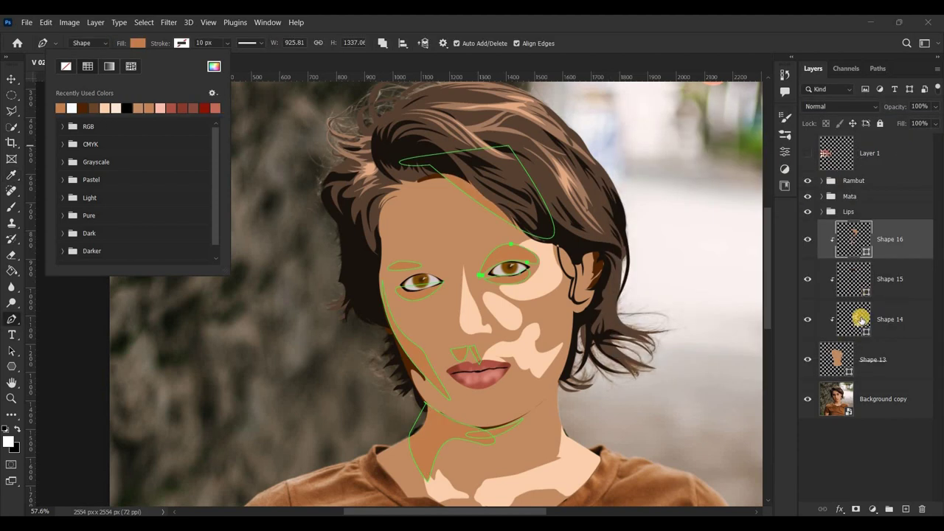
Return to Shape 16 and add an empty Layer 5 above it.
left_click(853, 273)
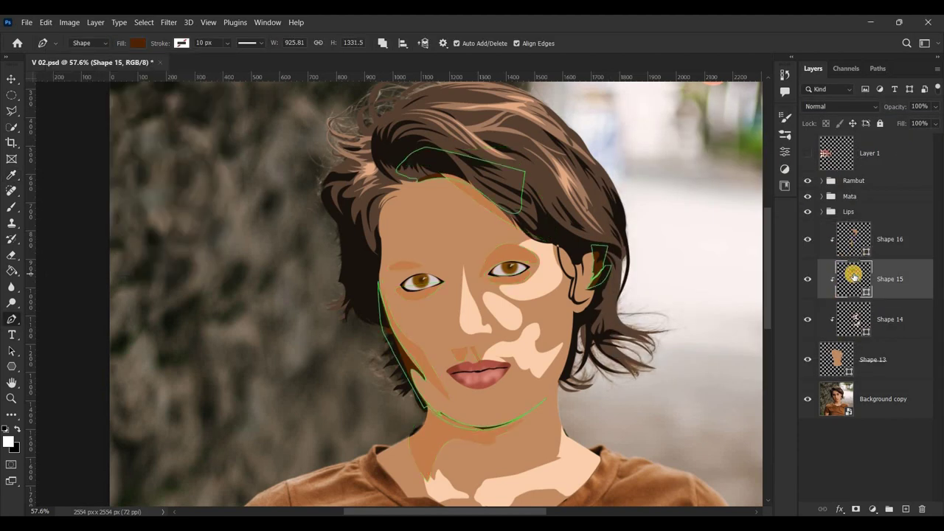
scroll(696, 344, "up", 3)
left_click(859, 248)
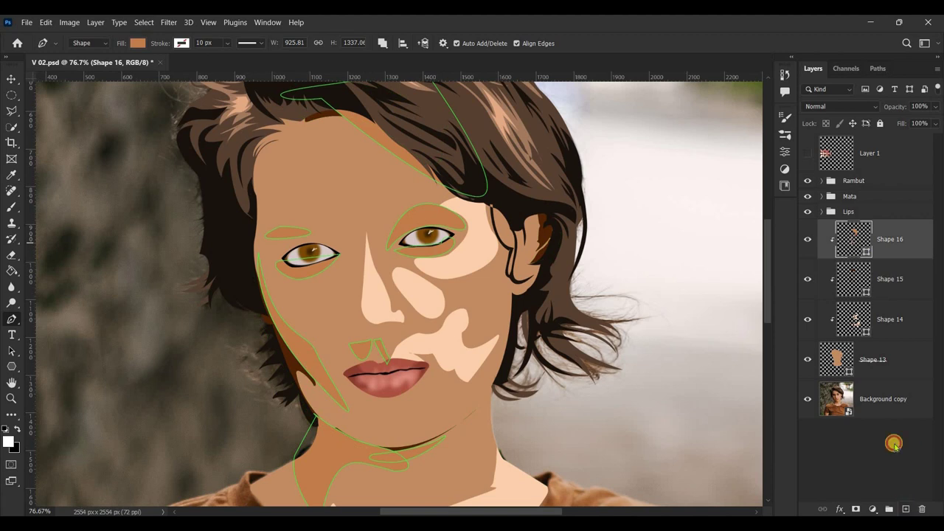
key("ctrl+shift+alt+n")
Hide the skin base layer and its clipped shapes, and select Background copy.
left_click(808, 400)
left_click(886, 439)
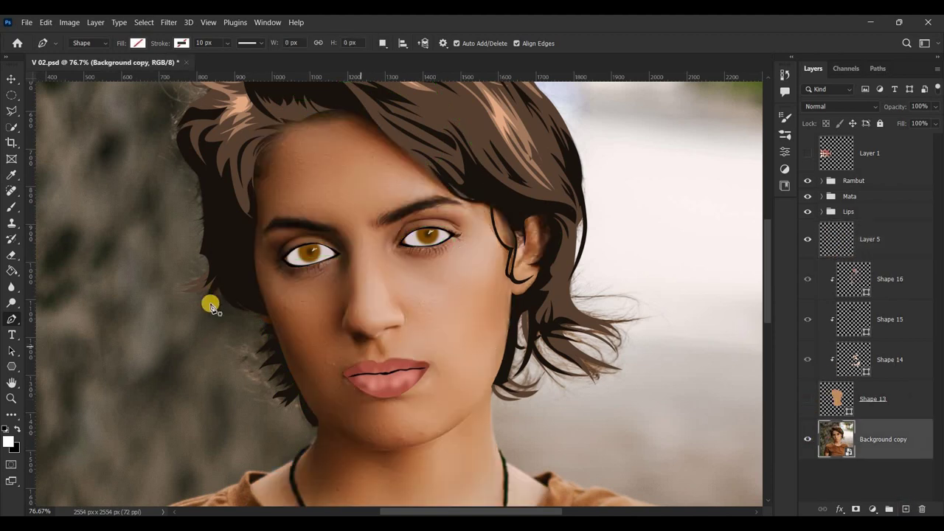
scroll(426, 360, "up", 3)
scroll(472, 333, "up", 3)
Start Shape 17 with a nostril curve and the shadow under the left nostril.
left_click(494, 263)
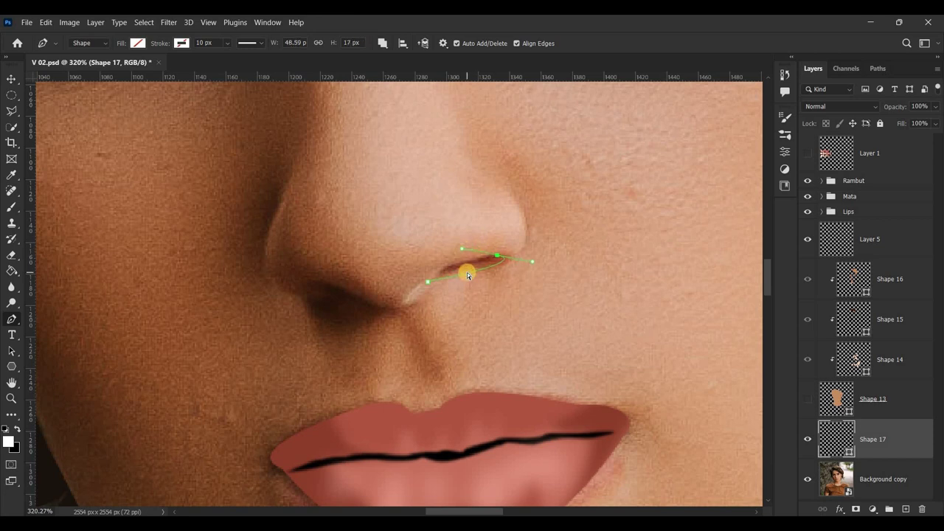
left_click_drag(470, 275, 495, 271)
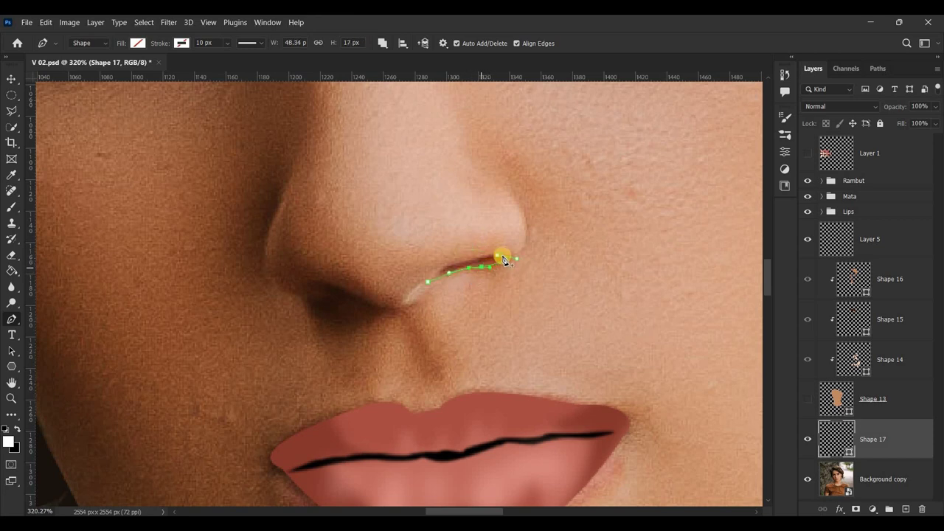
left_click_drag(464, 276, 436, 275)
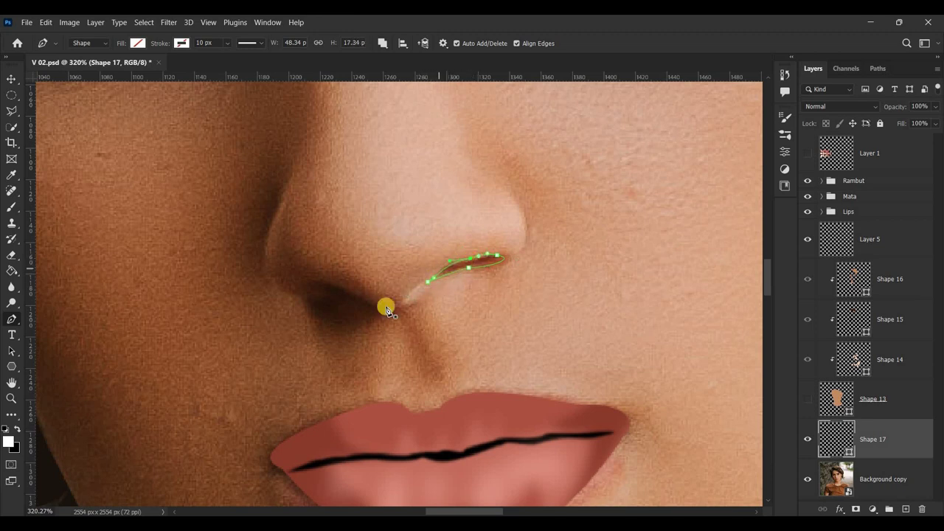
left_click(412, 302)
mouse_move(379, 307)
left_mouse_down()
mouse_move(364, 301)
mouse_move(353, 316)
left_mouse_up()
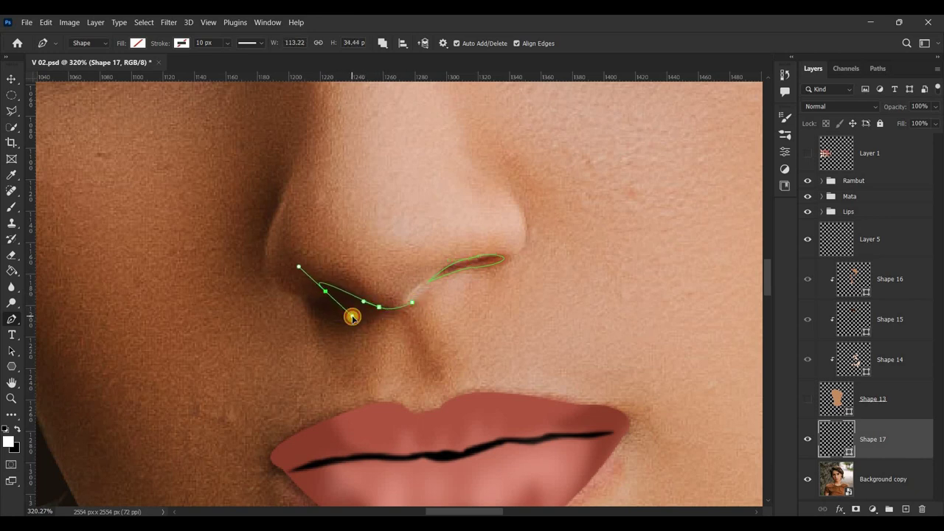
left_click(304, 298)
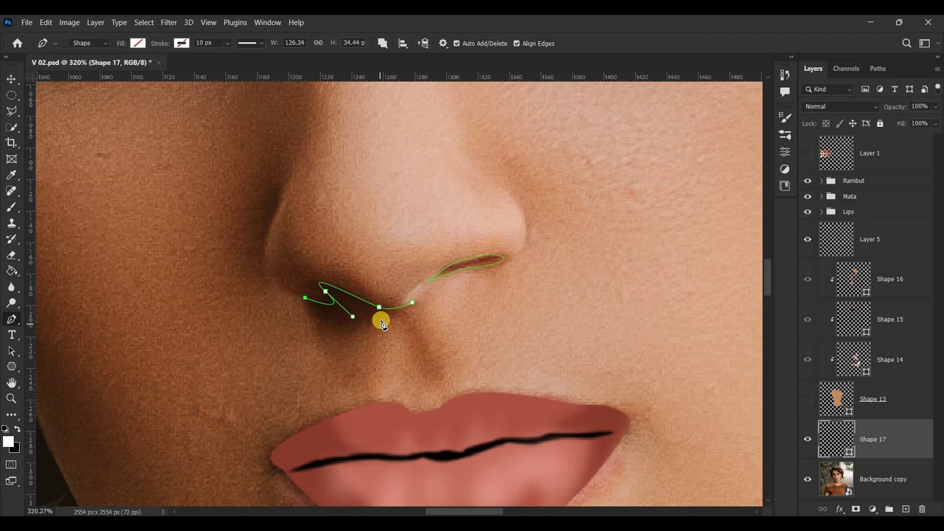
left_click_drag(412, 303, 489, 276)
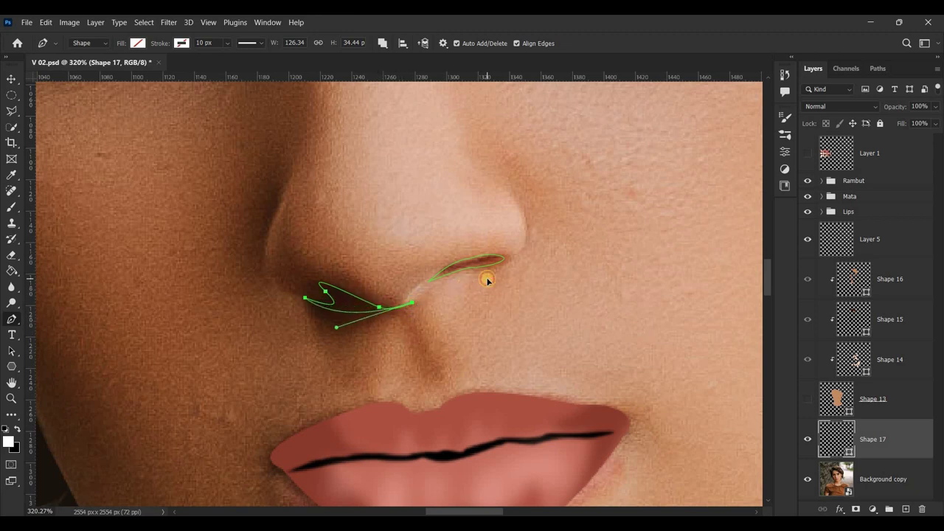
Trace the outline along the left side of the nose.
left_click(286, 196)
mouse_move(282, 288)
left_mouse_down()
mouse_move(294, 296)
mouse_move(277, 290)
mouse_move(349, 88)
left_mouse_up()
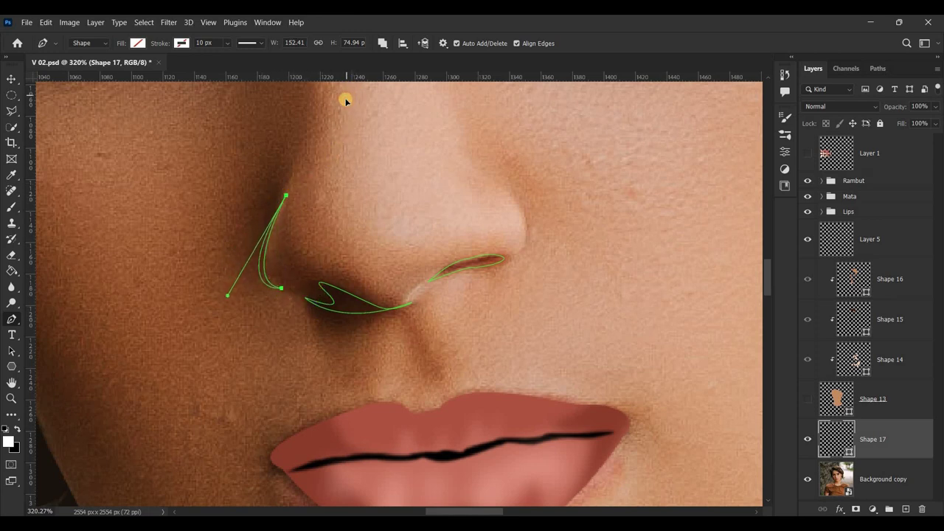
left_click_drag(348, 97, 351, 95)
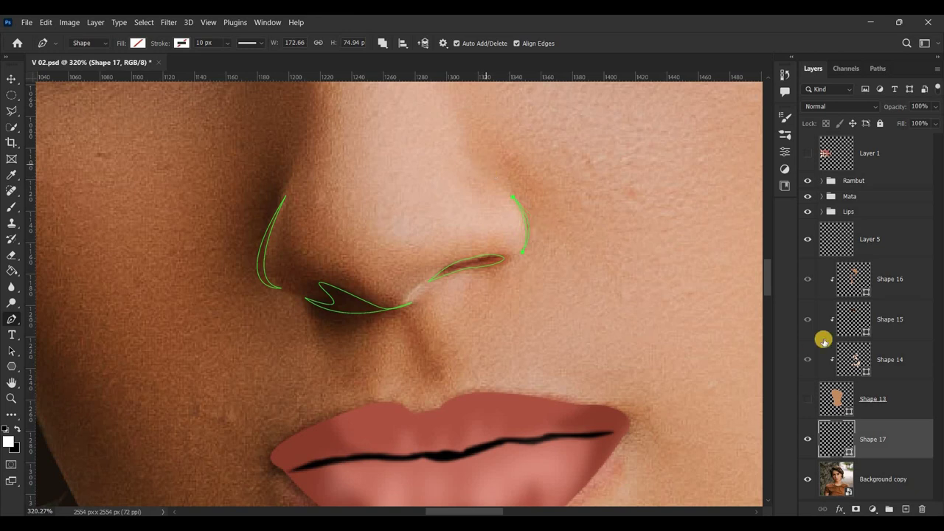
scroll(766, 253, "up", 2)
scroll(369, 341, "down", 5)
Start the eyelid crease shape above the right eye with its first curved and corner points.
scroll(380, 331, "up", 1)
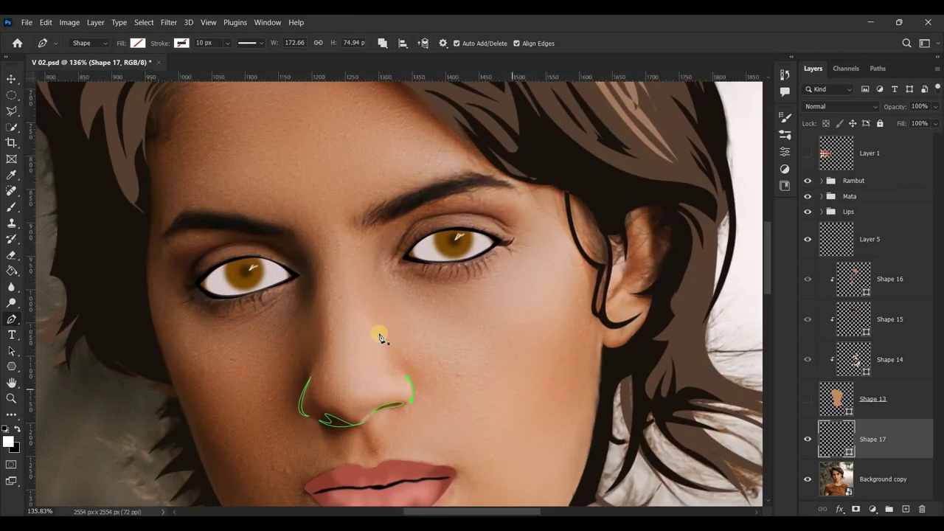
scroll(316, 327, "up", 2)
scroll(287, 325, "up", 1)
scroll(536, 214, "up", 6)
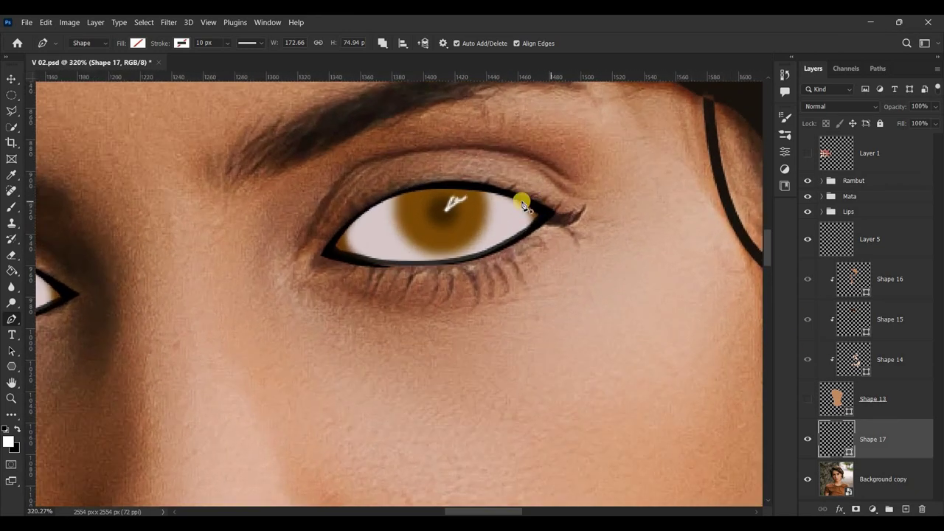
scroll(523, 200, "up", 6)
left_click(246, 264)
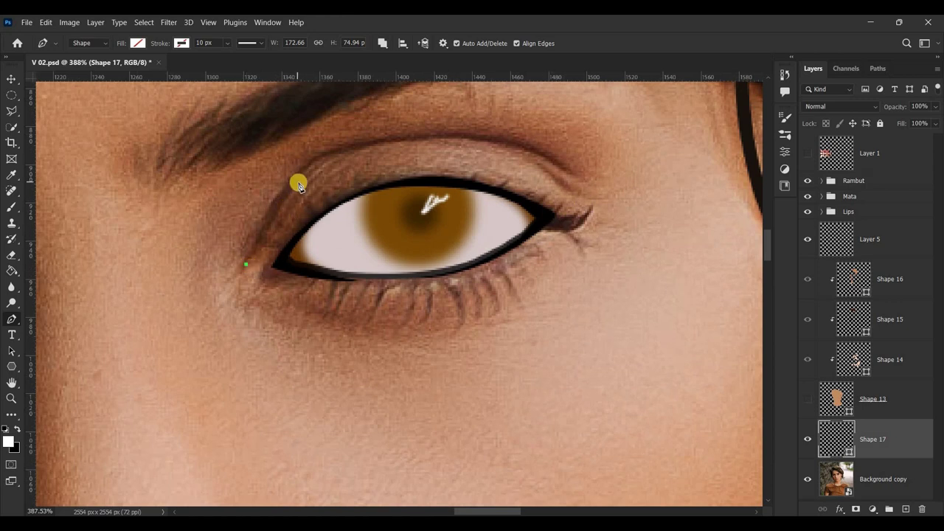
left_click_drag(337, 159, 390, 141)
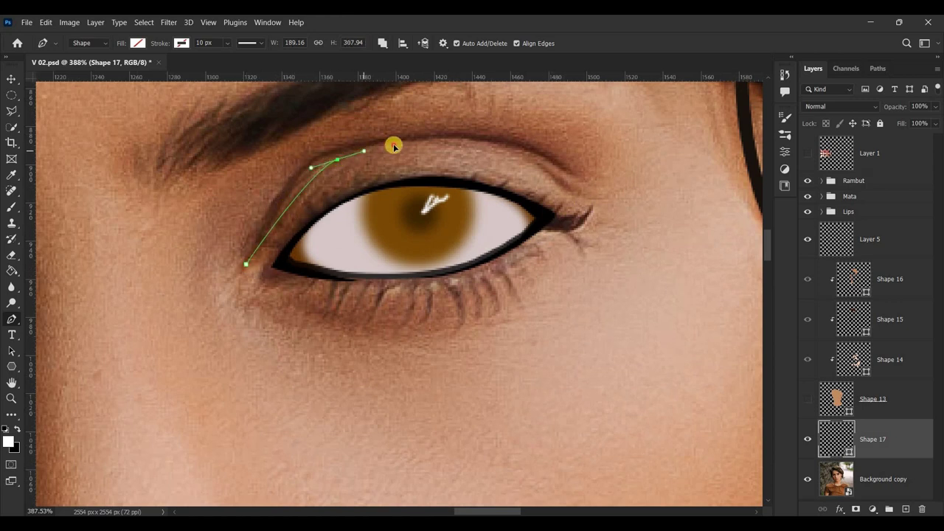
mouse_move(273, 235)
left_mouse_down()
mouse_move(264, 242)
mouse_move(350, 157)
mouse_move(397, 141)
left_mouse_up()
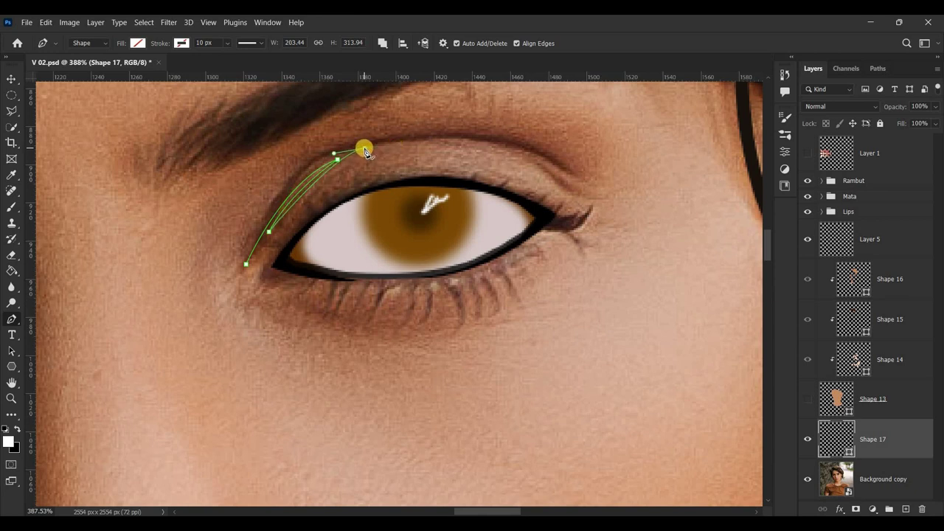
left_click_drag(300, 179, 274, 206)
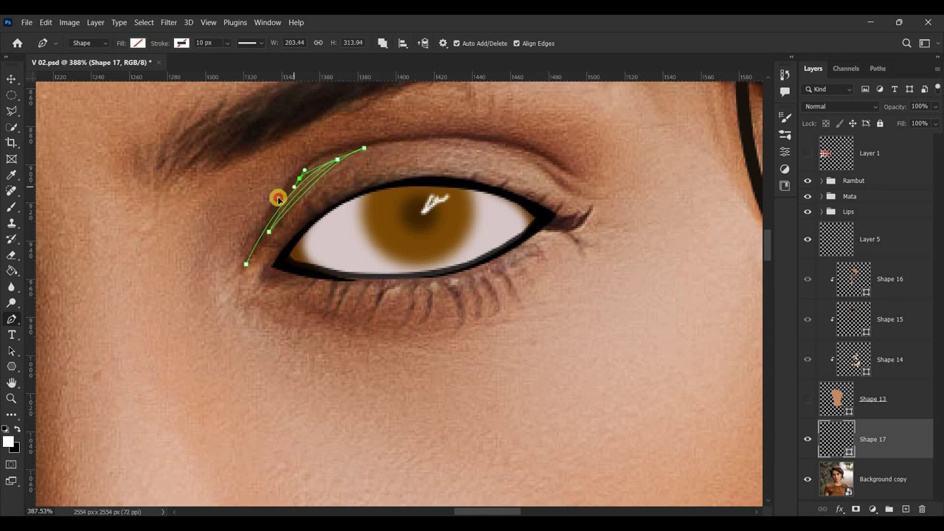
left_click(299, 180, "alt")
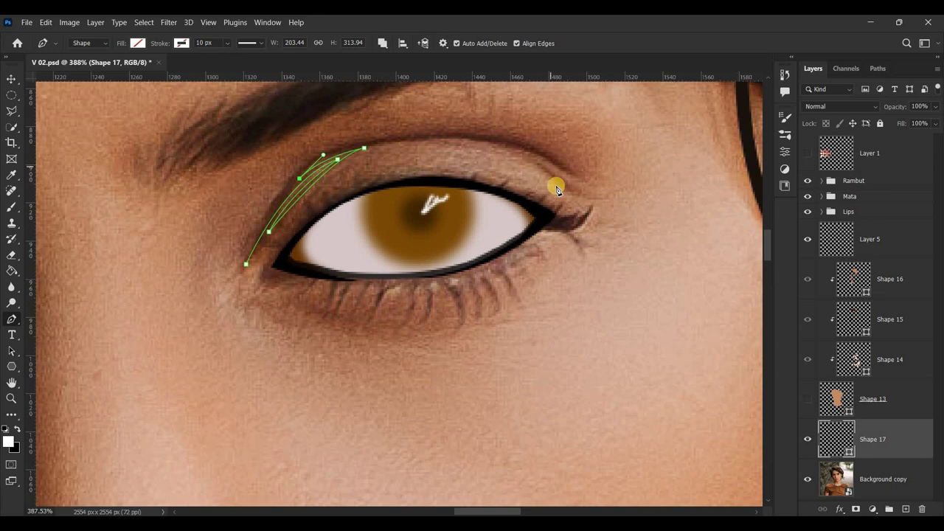
Extend and bend the crease outline toward the eye's outer corner.
left_click_drag(519, 156, 684, 201)
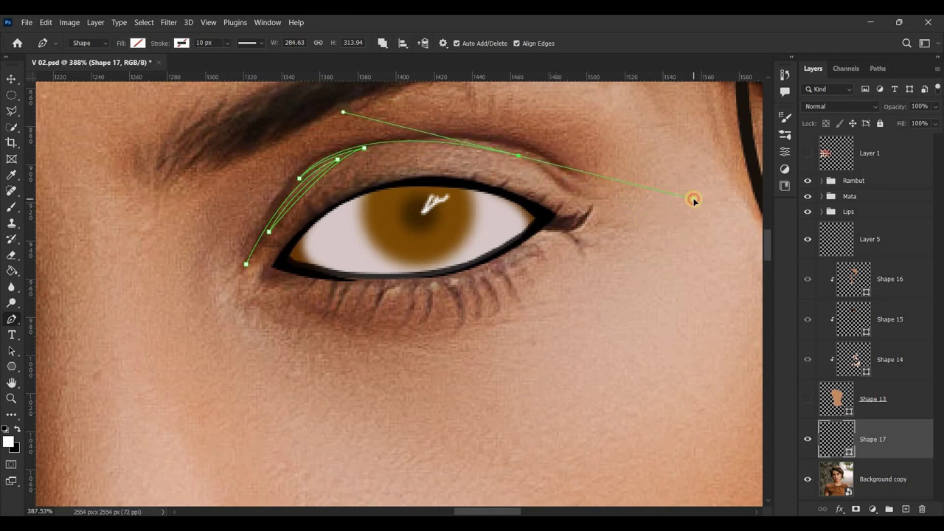
left_click(519, 156, "alt")
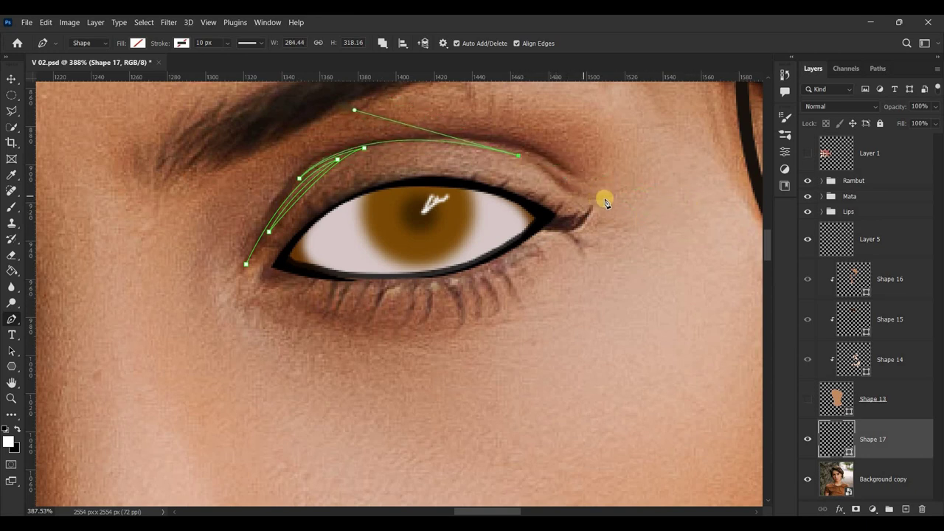
mouse_move(558, 188)
left_mouse_down()
mouse_move(573, 207)
mouse_move(606, 201)
mouse_move(570, 190)
left_mouse_up()
left_click_drag(536, 163, 496, 118)
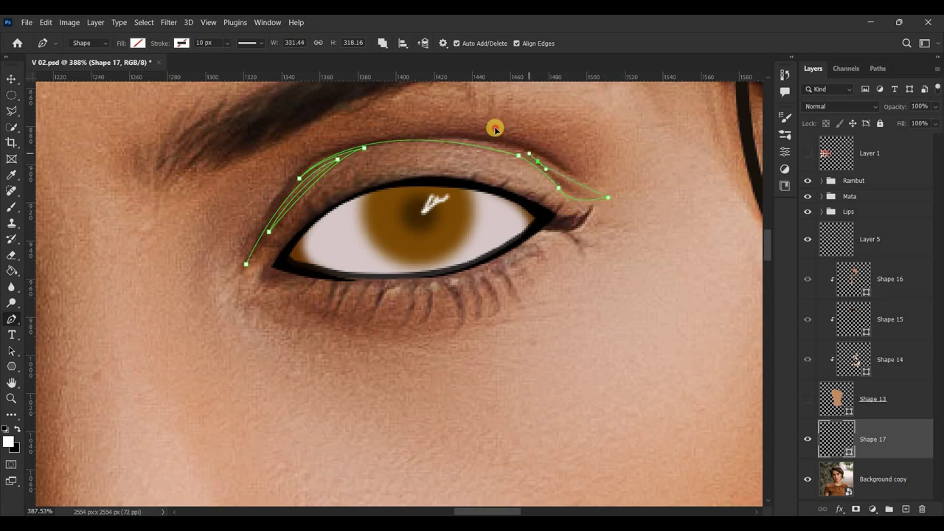
left_click_drag(568, 193, 579, 205)
scroll(573, 211, "up", 3)
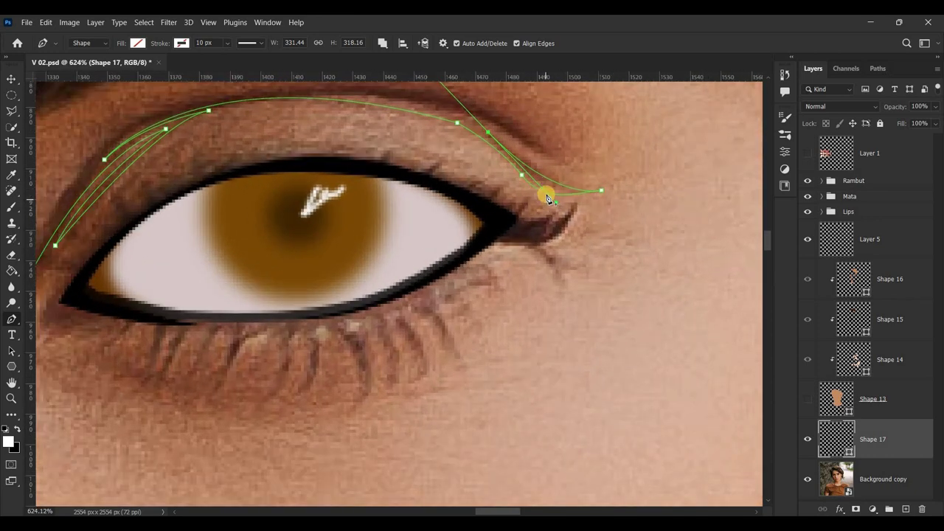
left_click_drag(567, 195, 543, 188)
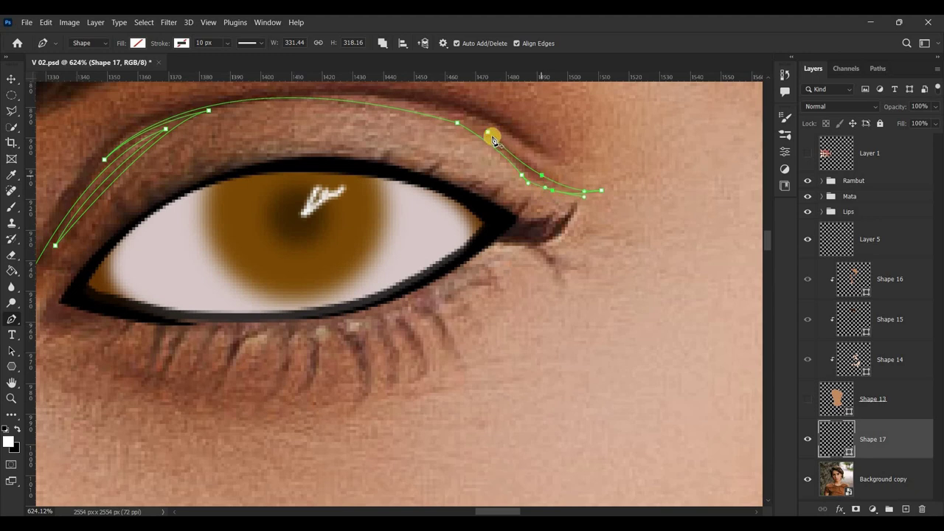
left_click_drag(490, 135, 573, 172)
left_click_drag(508, 140, 548, 161)
Add points at the crease tip and lengthen the curve along the crease.
scroll(765, 231, "up", 3)
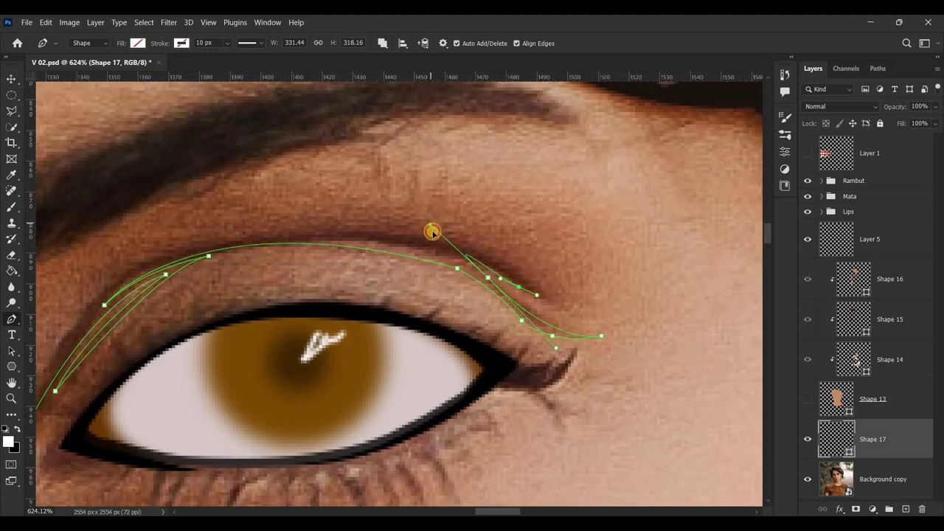
left_click_drag(567, 305, 573, 304)
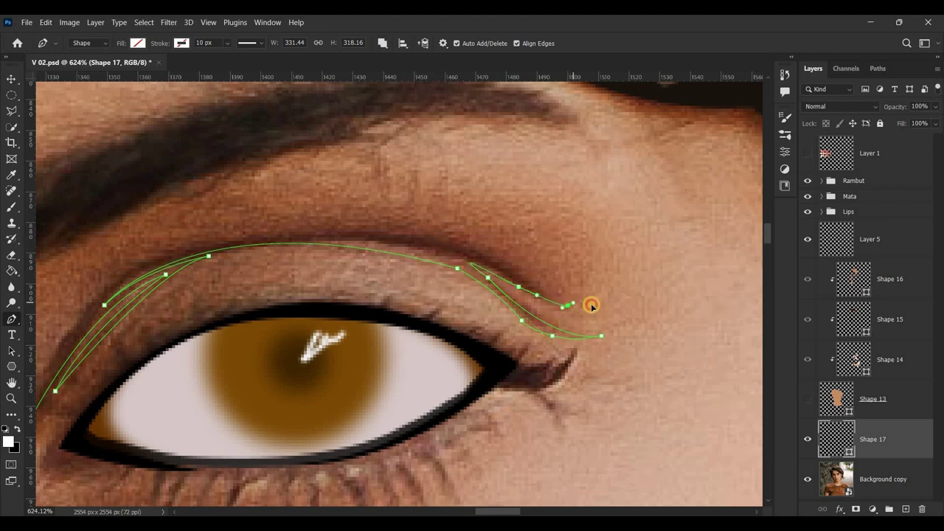
left_click_drag(289, 235, 480, 226)
left_click_drag(569, 308, 576, 314)
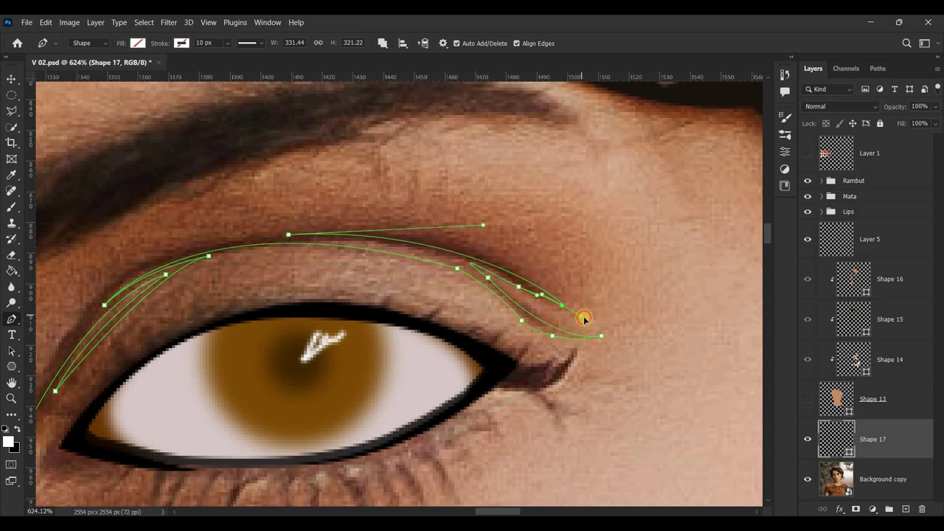
scroll(469, 509, "left", 4)
scroll(453, 411, "left", 1)
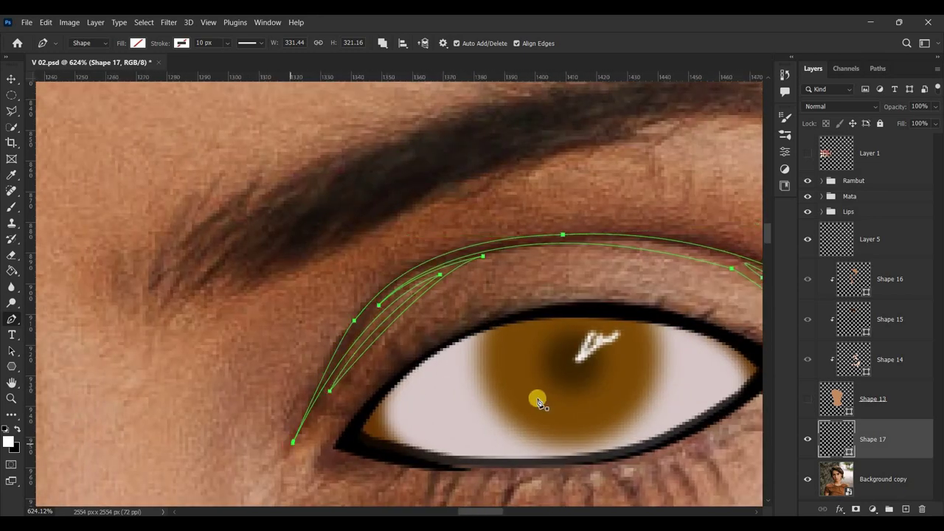
Start the left eye's crease path at its outer corner with points above the eye.
scroll(538, 396, "down", 5)
scroll(595, 432, "up", 2)
scroll(150, 432, "up", 1)
scroll(767, 258, "down", 2)
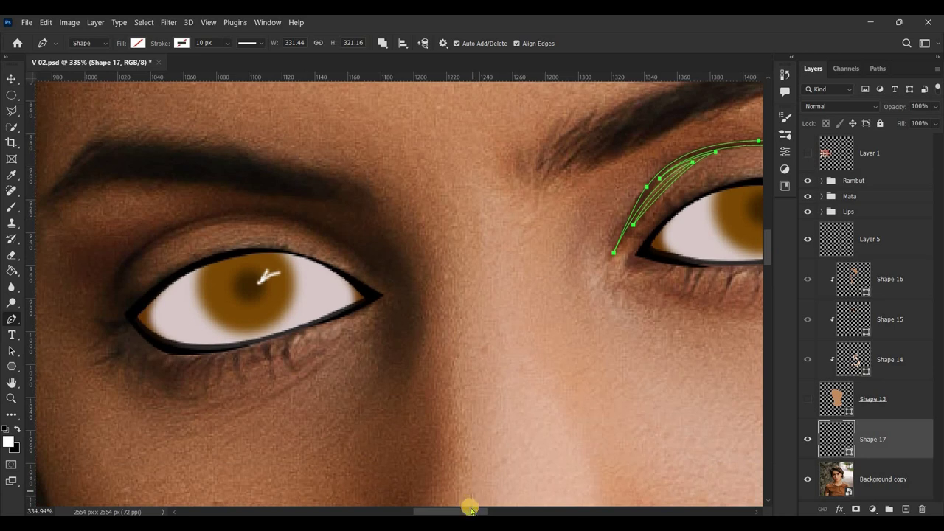
scroll(367, 358, "up", 1)
scroll(367, 359, "up", 1)
left_click(536, 252)
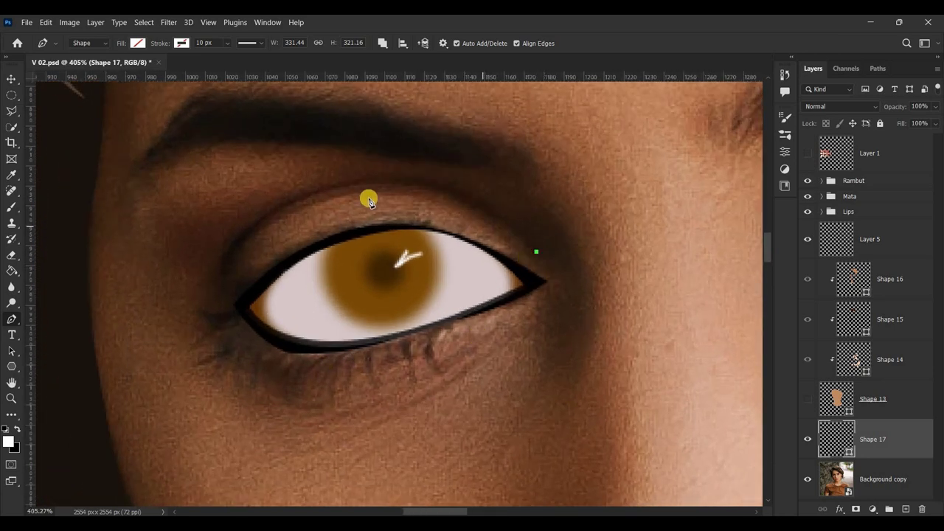
left_click_drag(314, 199, 183, 250)
left_click(314, 200, "alt")
left_click_drag(425, 198, 473, 218)
left_click(425, 198, "alt")
Bend the crease down to a sharp inner-corner point and tighten the upper arc.
left_click_drag(227, 281, 268, 169)
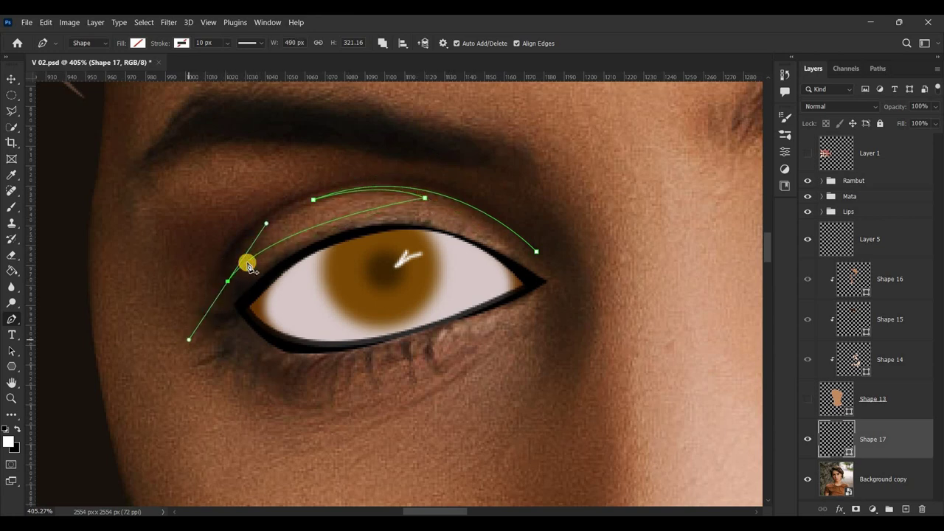
left_click_drag(229, 280, 215, 297)
left_click_drag(264, 175, 263, 161)
left_click(215, 297, "alt")
left_click_drag(423, 194, 613, 188)
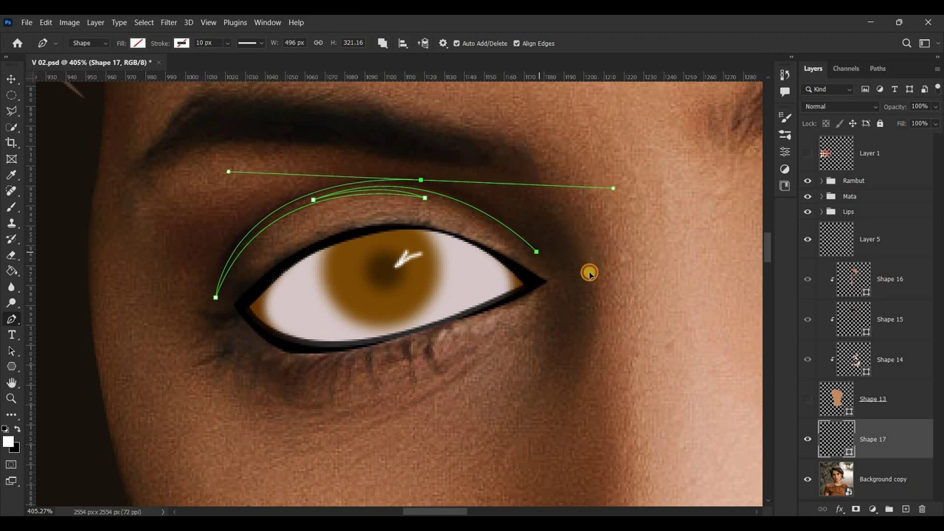
left_click_drag(610, 187, 451, 189)
left_click(536, 254, "ctrl")
left_click(422, 182)
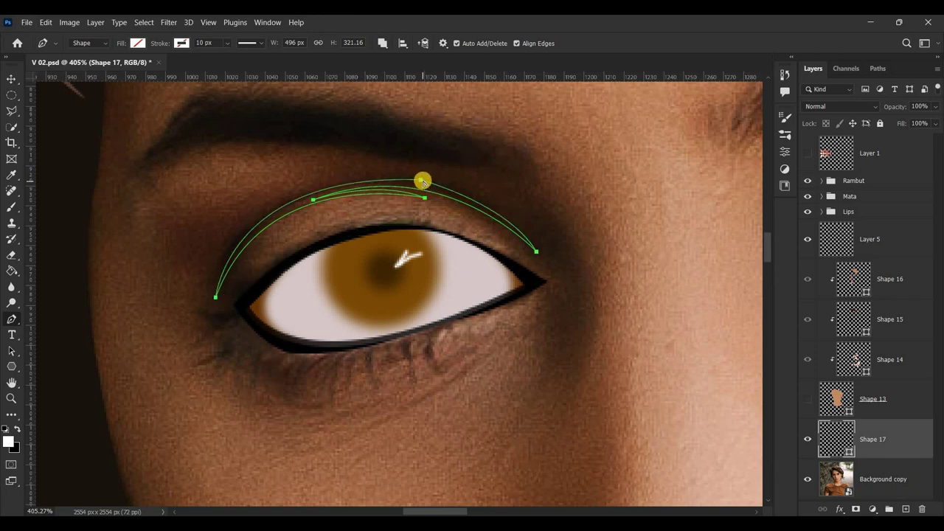
Add a returning curved segment along the crease to close the crescent, then zoom out.
left_click(420, 179)
left_click_drag(421, 179, 234, 175)
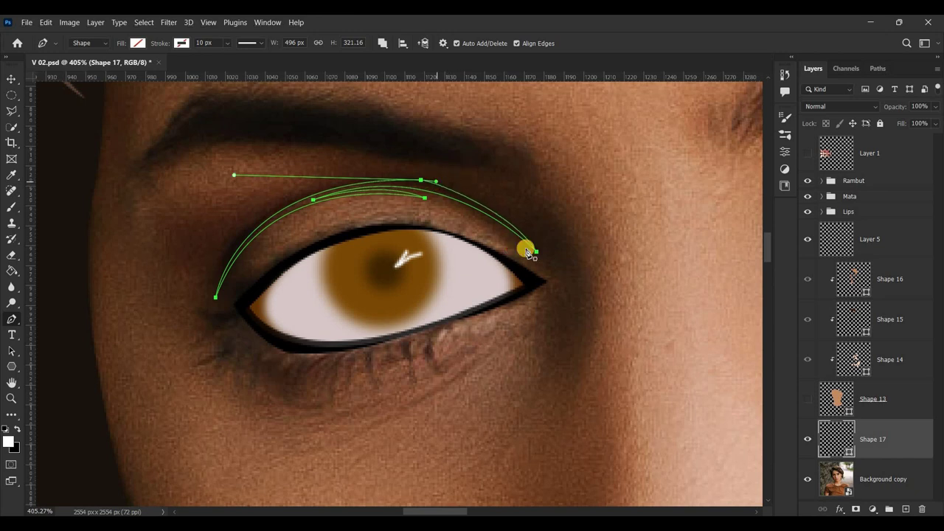
scroll(569, 270, "down", 5)
scroll(706, 357, "down", 3)
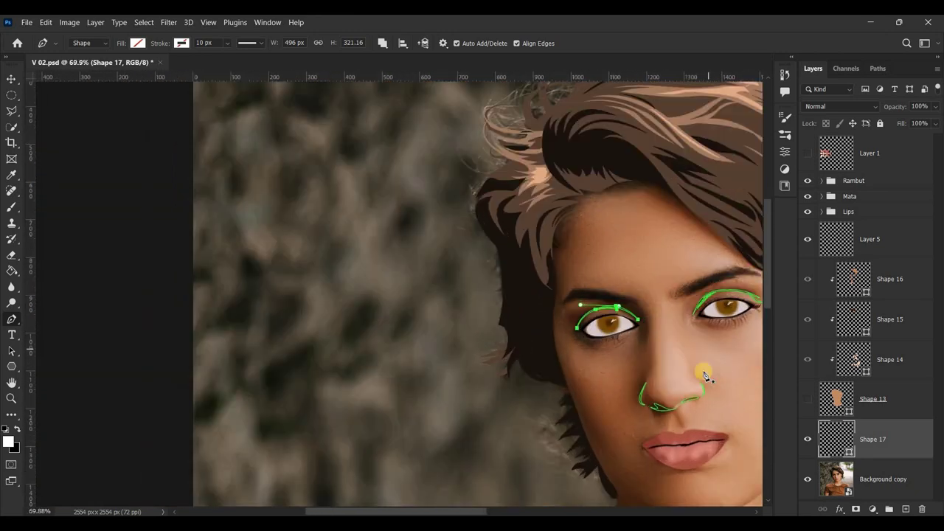
mouse_move(460, 506)
left_mouse_down()
mouse_move(521, 508)
mouse_move(622, 480)
left_mouse_up()
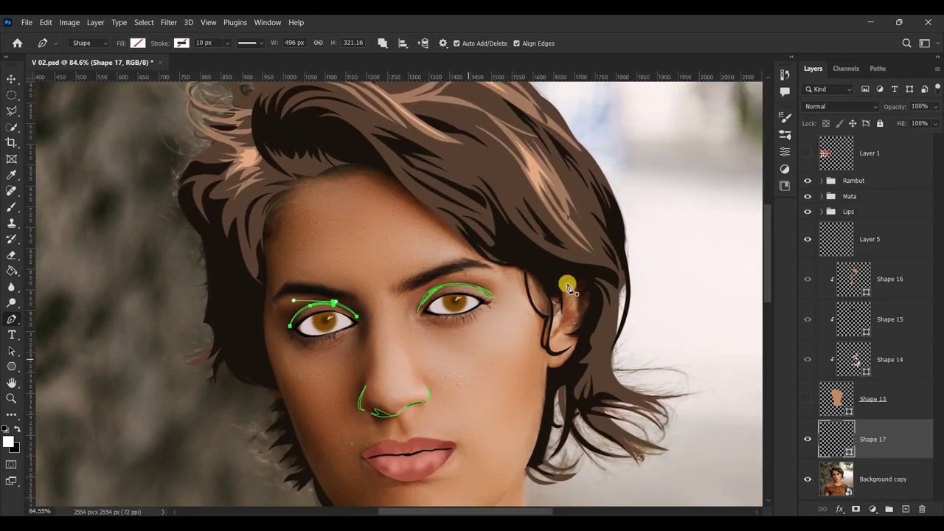
Fill the crease shapes with black and move Shape 17 above the clipped skin shapes.
left_click(140, 43)
left_click(61, 108)
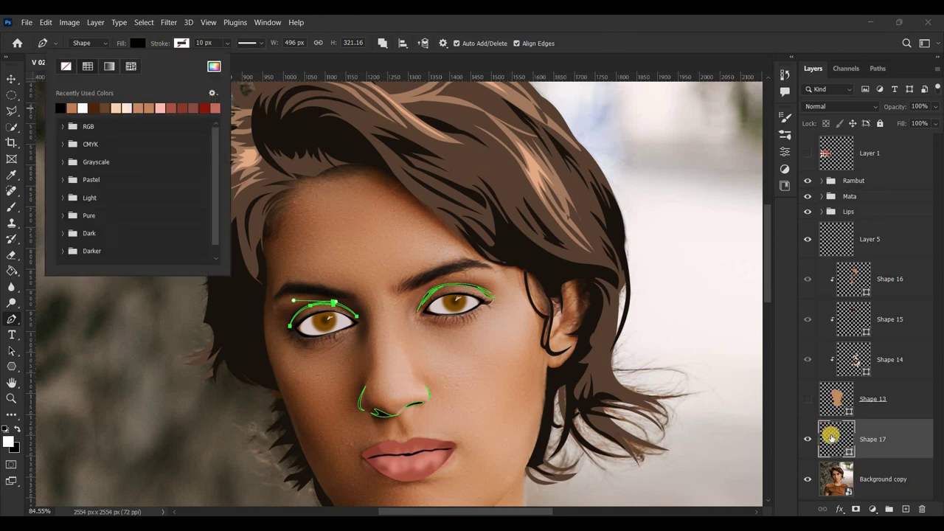
left_click(842, 405)
left_click_drag(838, 413, 871, 262)
Select Layer 5, briefly show the skin shapes, and turn Layer 5's visibility on.
left_click(830, 243)
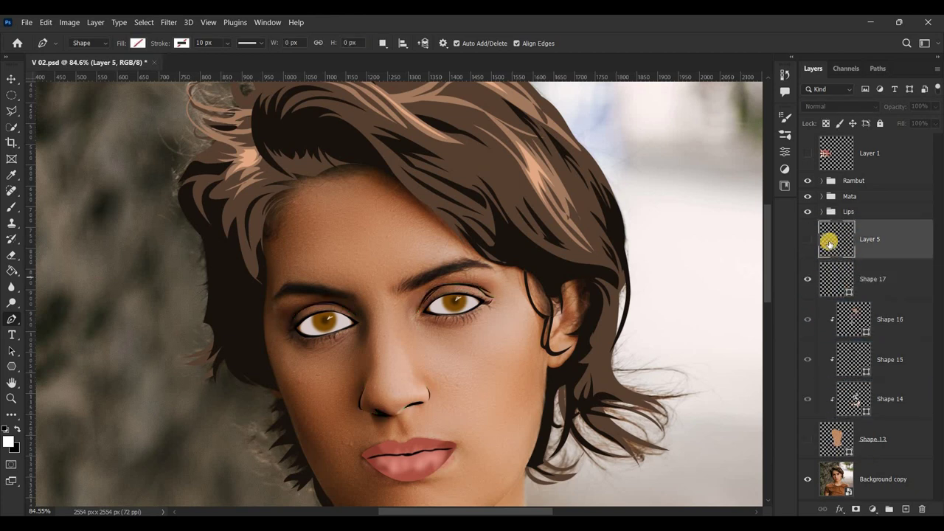
left_click(810, 440)
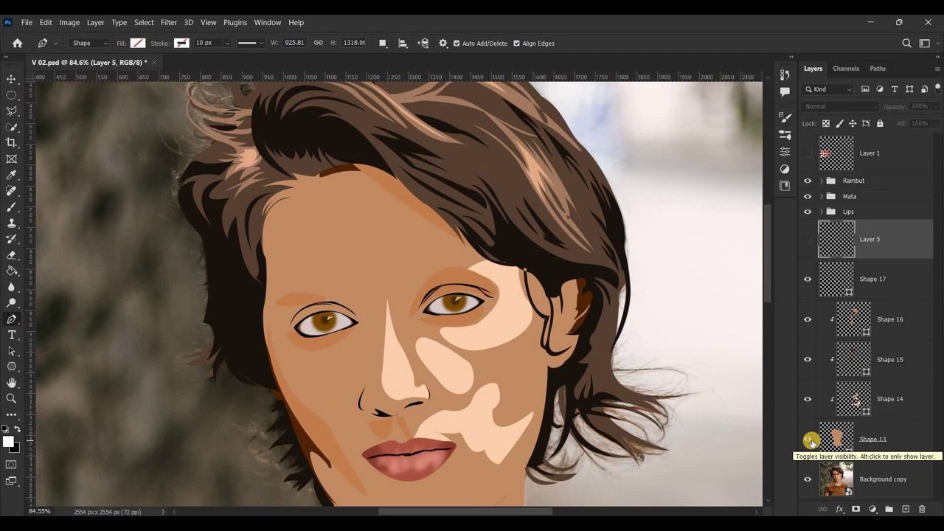
left_click(810, 440)
left_click(808, 239)
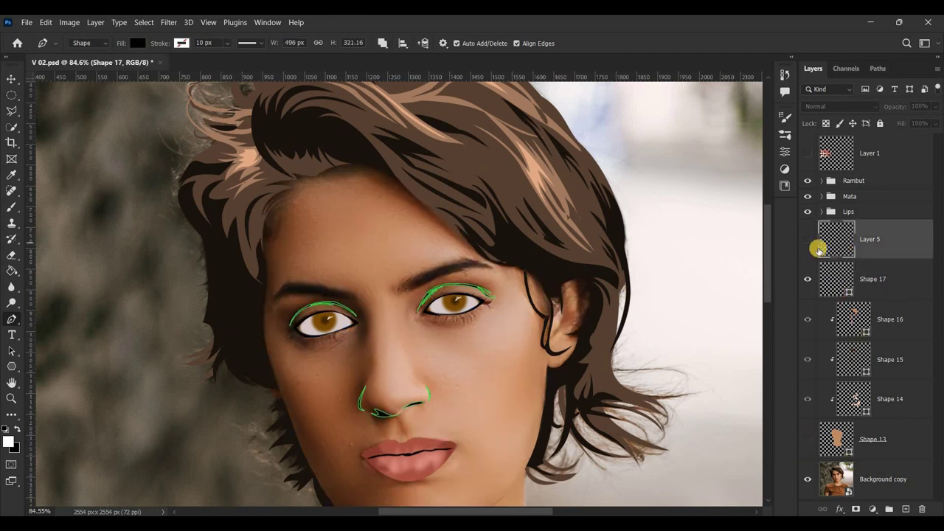
scroll(337, 378, "up", 5)
Start the right eyebrow path along its lower edge out to the brow's tail.
left_click(388, 297)
left_click_drag(520, 244, 585, 241)
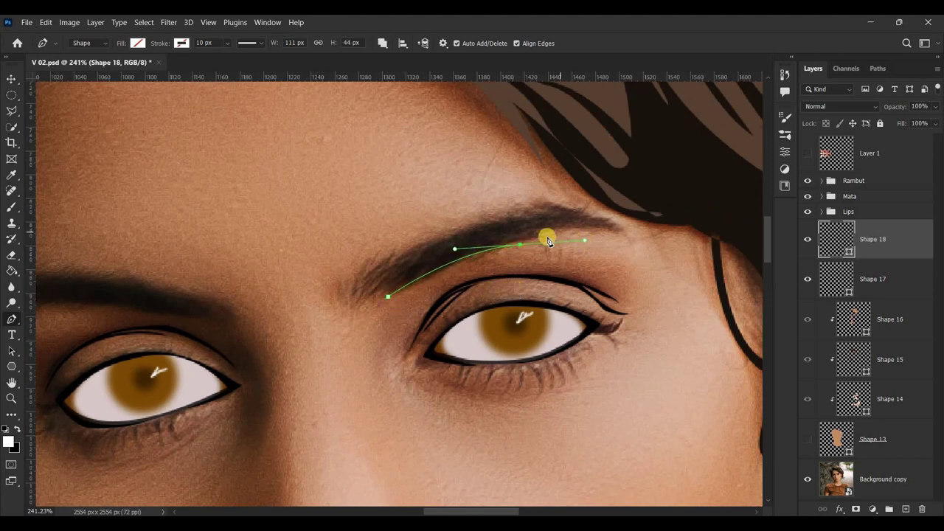
left_click_drag(523, 248, 469, 240)
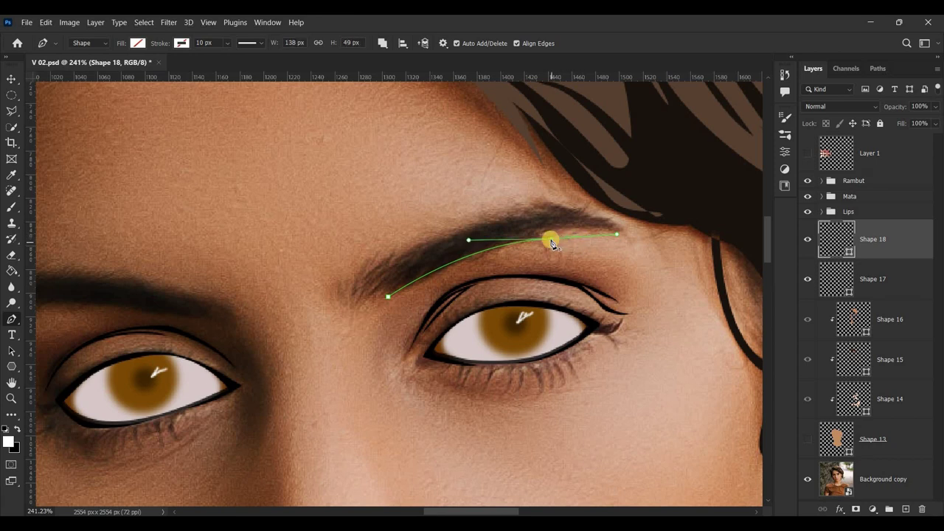
left_click_drag(537, 237, 540, 236)
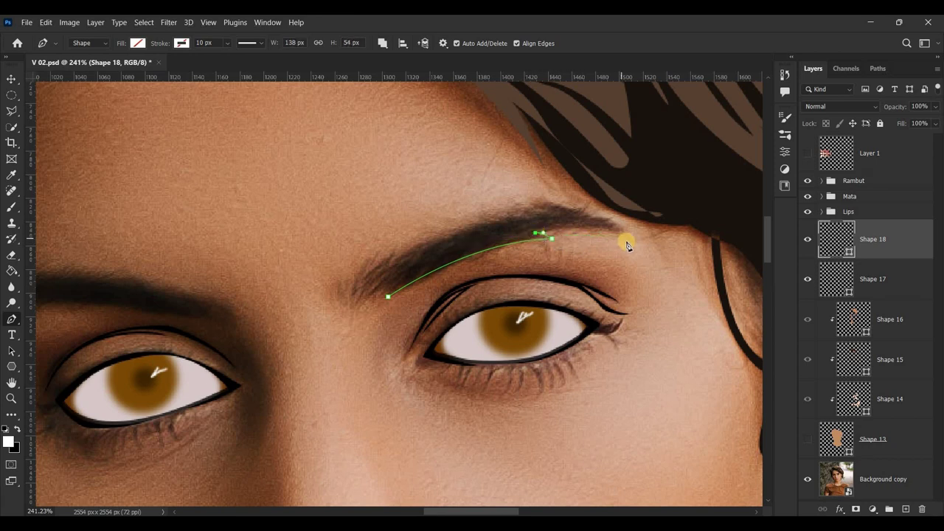
left_click_drag(660, 257, 652, 262)
left_click_drag(579, 214, 582, 217)
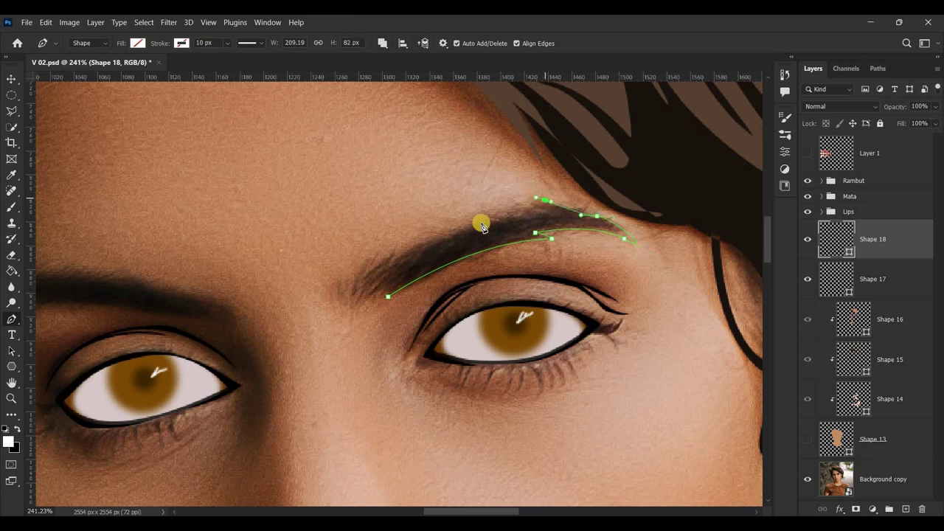
Trace the brow's top edge back to sharp corner points at its inner end.
left_click_drag(396, 256, 385, 267)
left_click_drag(577, 218, 539, 199)
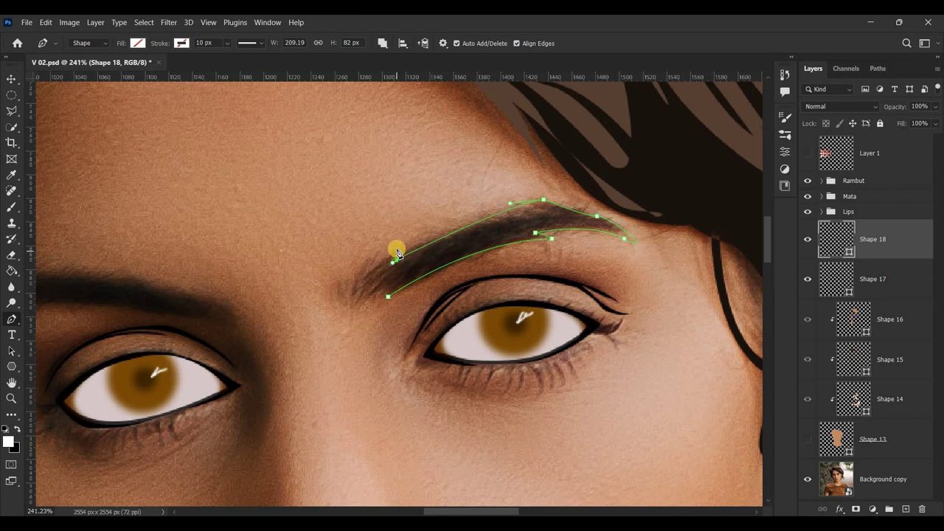
left_click_drag(362, 277, 347, 285)
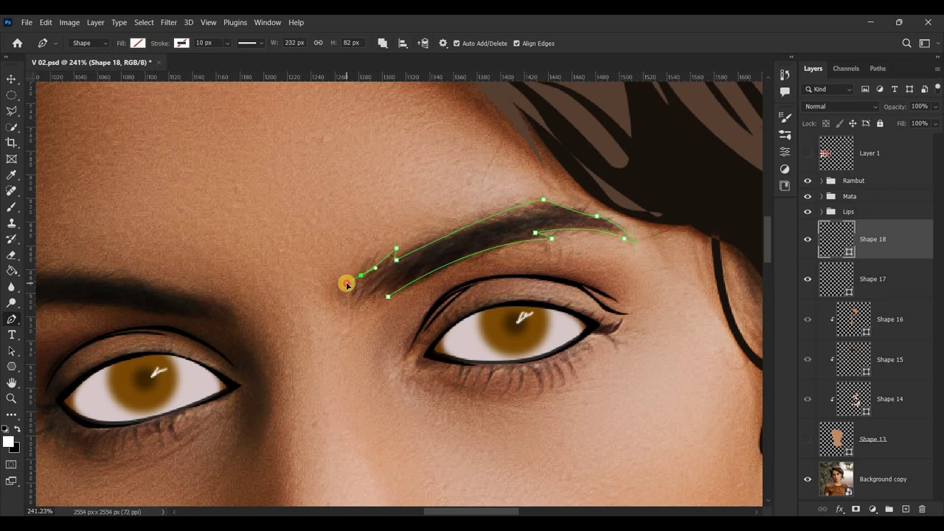
left_click(361, 278, "alt")
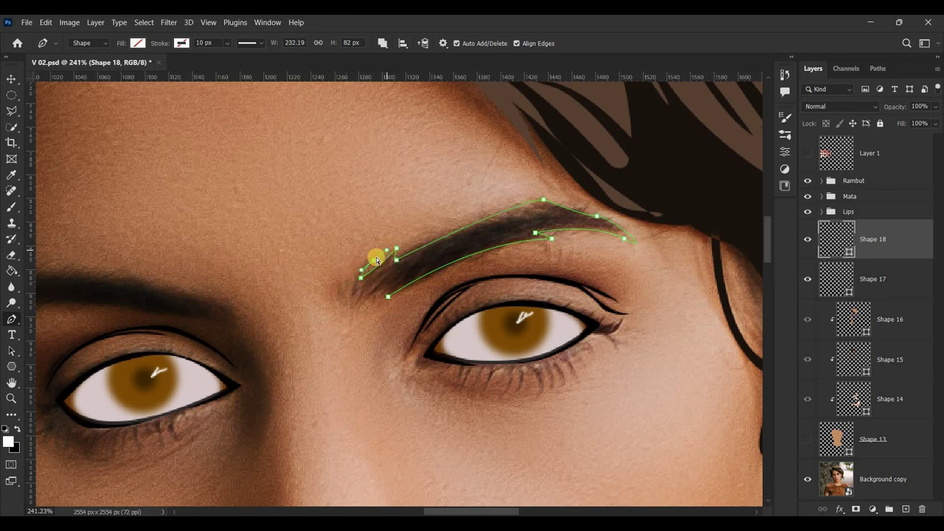
left_click(361, 278)
left_click_drag(354, 298, 355, 318)
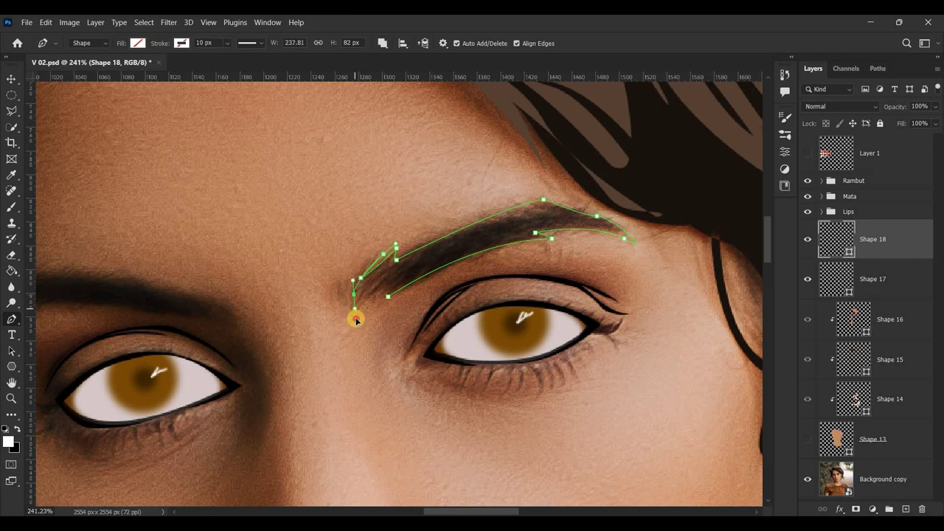
scroll(357, 294, "up", 2)
scroll(362, 295, "up", 3)
left_click(338, 293, "alt")
Add hair-strand spike points at the brow's inner tip, then zoom out to see both eyes.
mouse_move(343, 310)
left_mouse_down()
mouse_move(370, 260)
mouse_move(431, 241)
left_mouse_up()
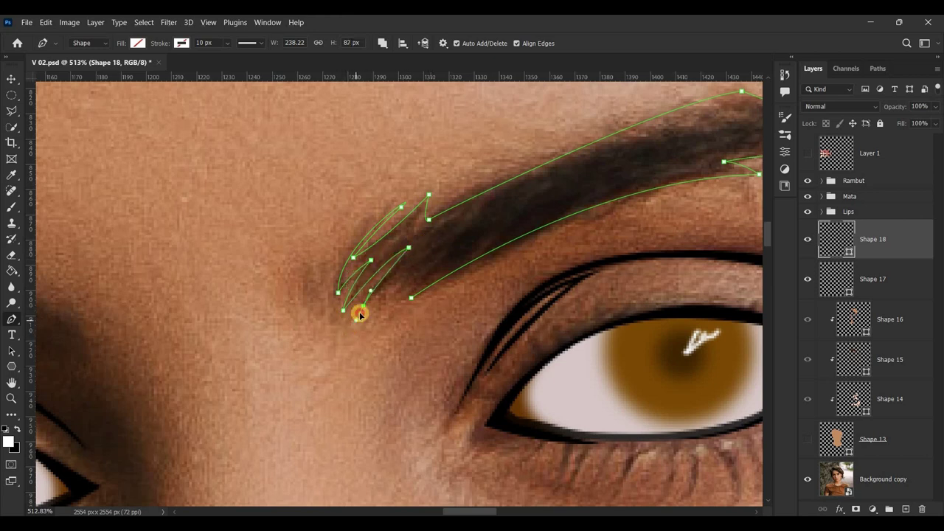
left_click_drag(411, 272, 426, 267)
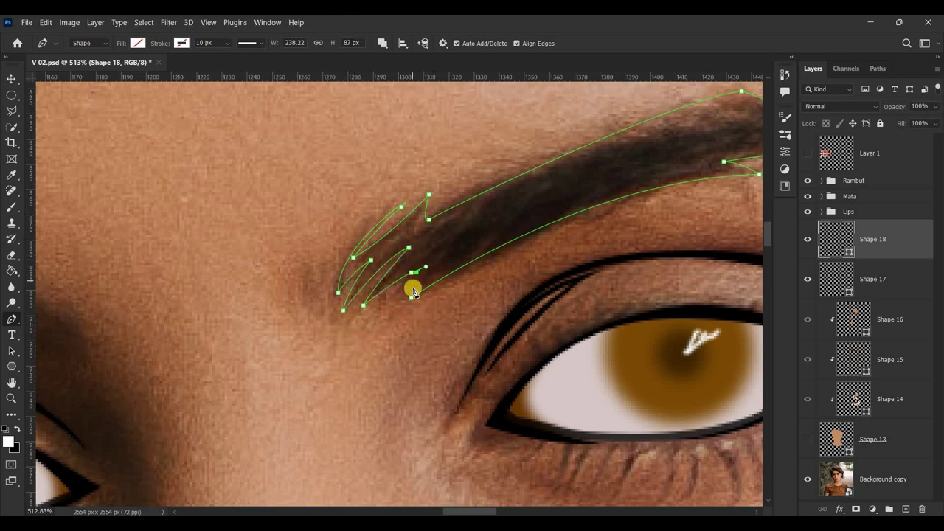
left_click_drag(412, 299, 432, 302)
scroll(433, 302, "down", 3)
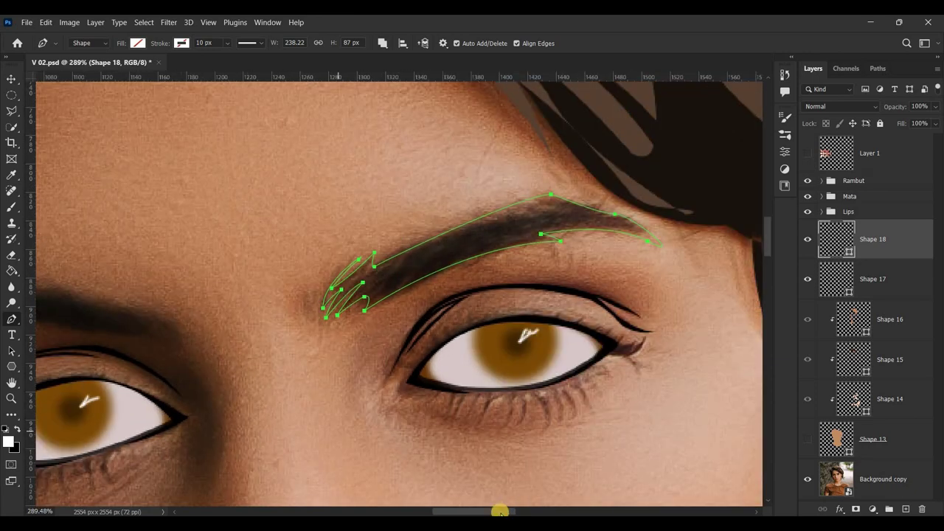
left_click_drag(505, 511, 464, 511)
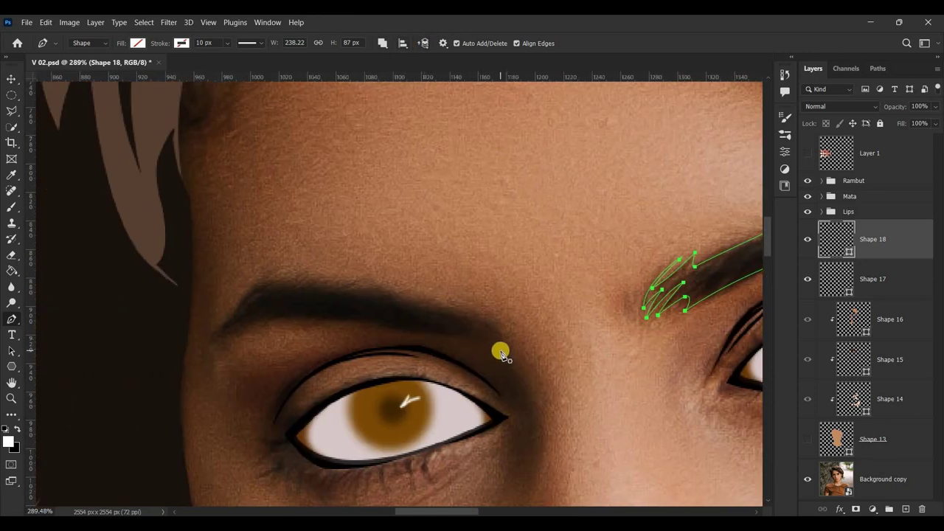
scroll(501, 352, "down", 2)
left_click_drag(475, 511, 502, 510)
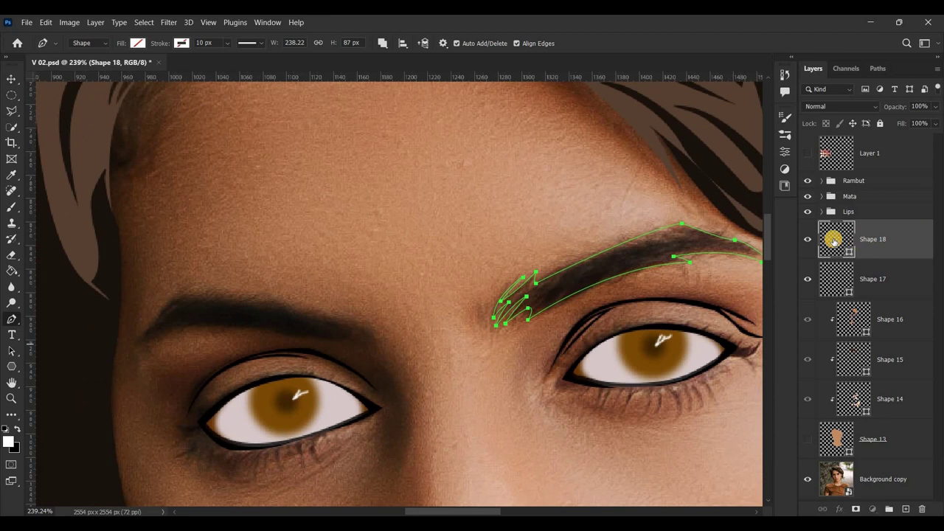
Fill the traced eyebrow with a dark brown sampled from the photo's brow.
left_click(140, 44)
left_click(214, 67)
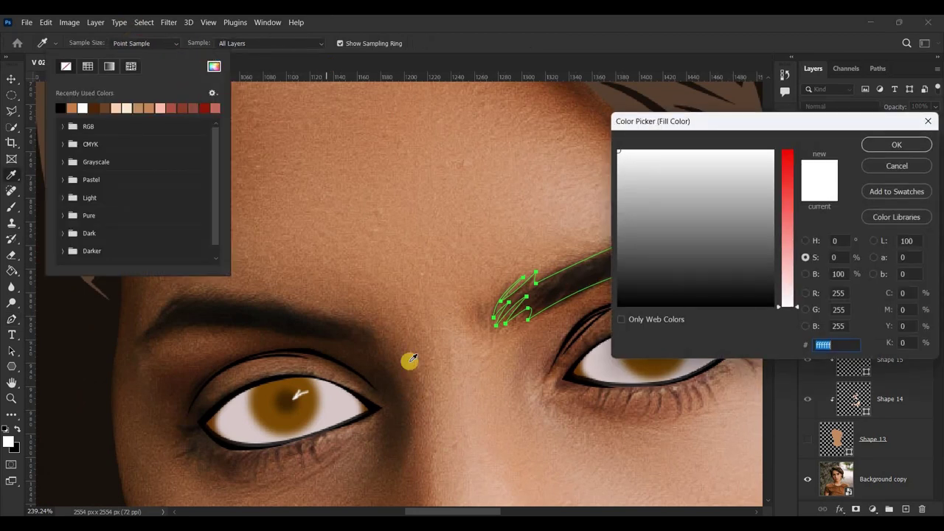
left_click(236, 311)
left_click(913, 145)
Duplicate the eyebrow, flip it horizontally, and move, scale and rotate it onto the left brow.
key("ctrl+j")
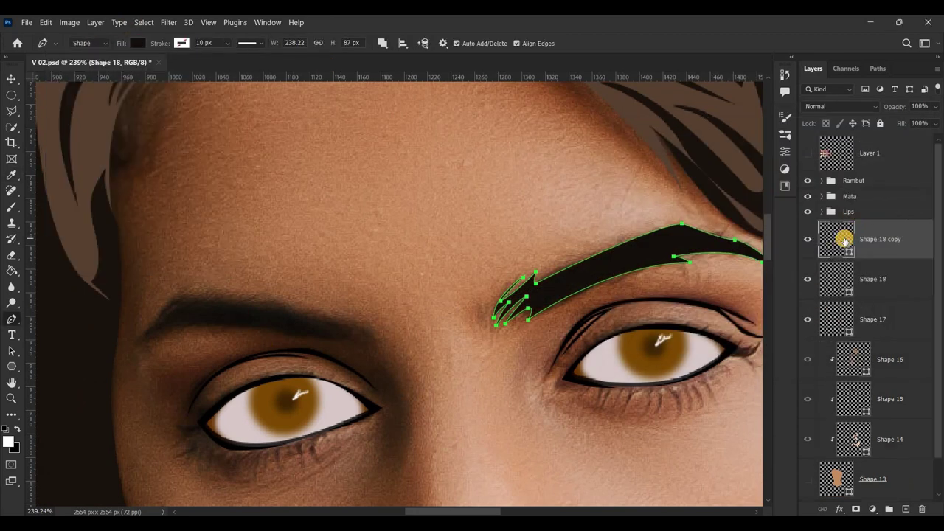
key("ctrl+t")
right_click(667, 277)
left_click(695, 284)
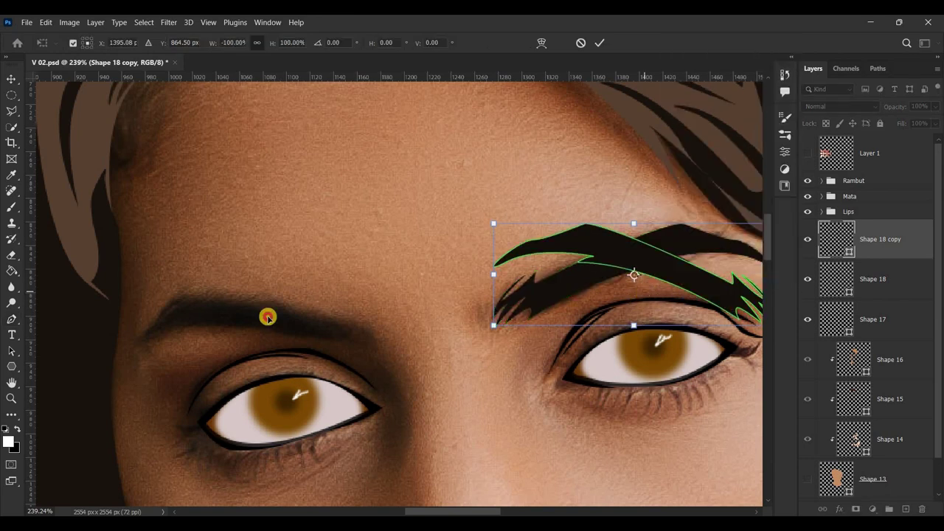
left_click_drag(642, 295, 250, 331)
left_click_drag(259, 371, 245, 342)
left_click_drag(113, 293, 131, 296)
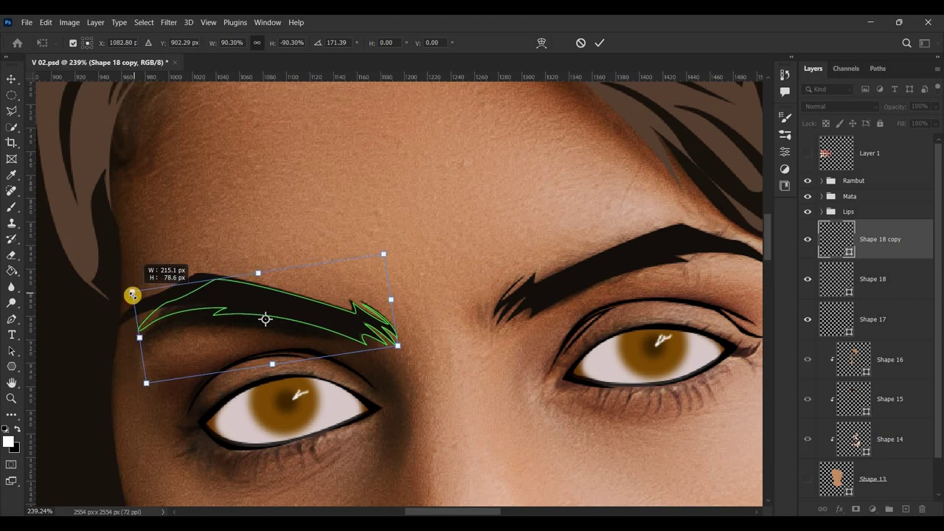
left_click_drag(236, 335, 220, 345)
left_click_drag(382, 382, 354, 366)
Warp the flipped eyebrow copy to follow the left brow's arch and commit it.
left_click(542, 42)
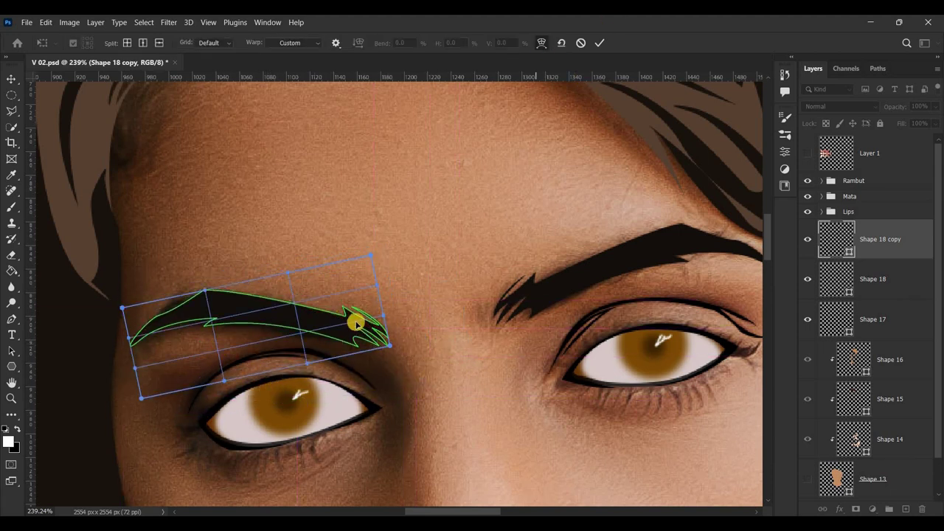
mouse_move(273, 350)
left_mouse_down()
mouse_move(157, 333)
mouse_move(212, 287)
mouse_move(181, 304)
mouse_move(137, 351)
left_mouse_up()
left_click_drag(374, 260, 346, 280)
left_click_drag(321, 347, 288, 310)
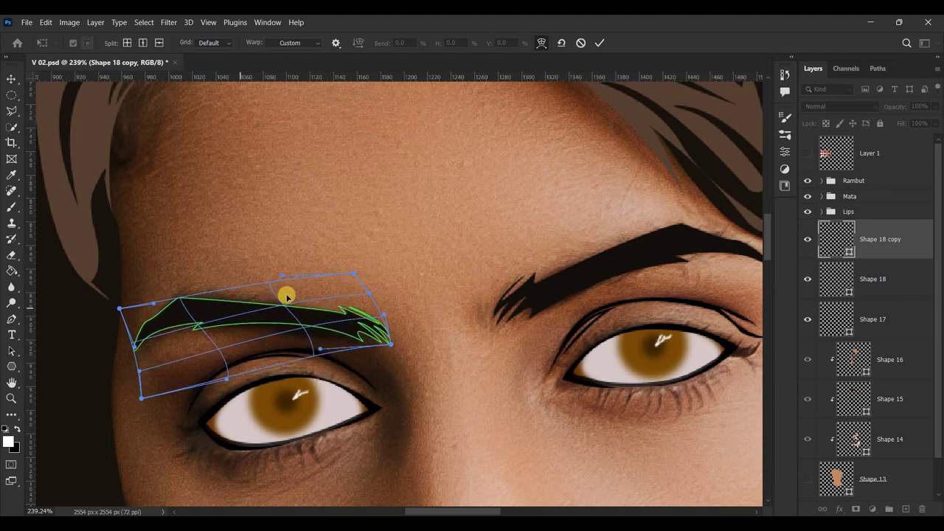
left_click(600, 43)
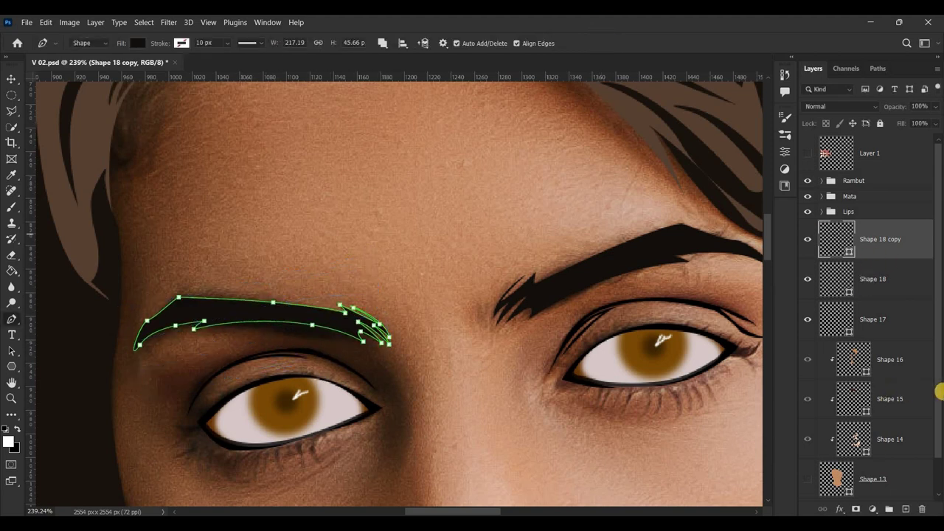
left_click(847, 154)
scroll(539, 339, "down", 3)
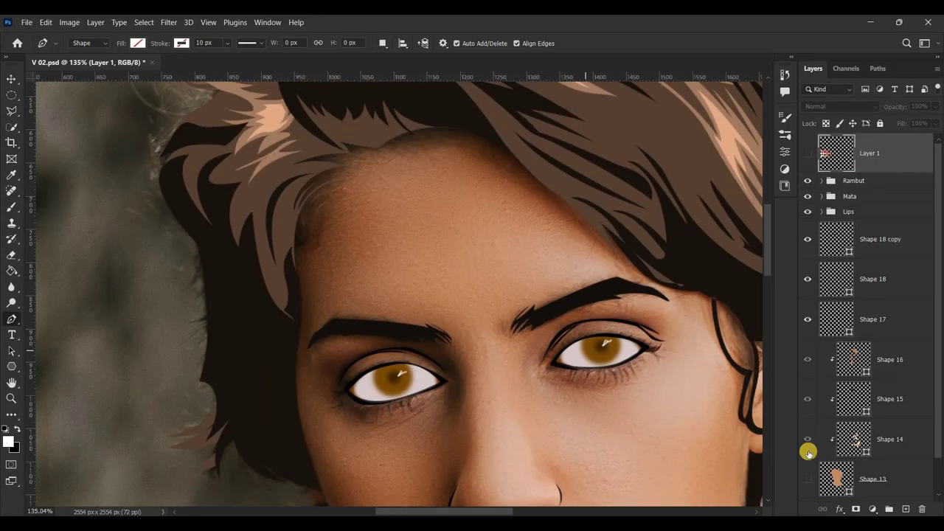
scroll(809, 488, "down", 1)
left_click(808, 482)
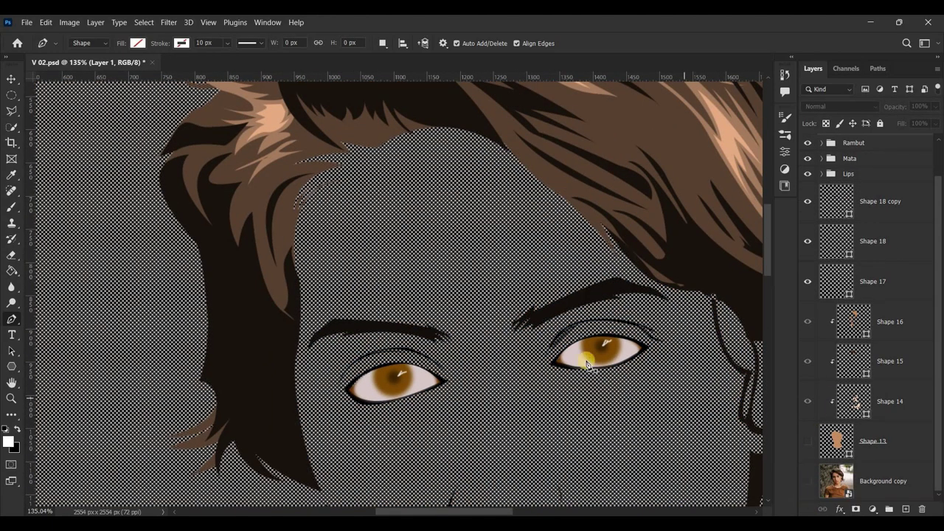
scroll(686, 399, "down", 3)
scroll(654, 390, "up", 1)
left_click_drag(770, 321, 769, 347)
left_click_drag(489, 508, 531, 508)
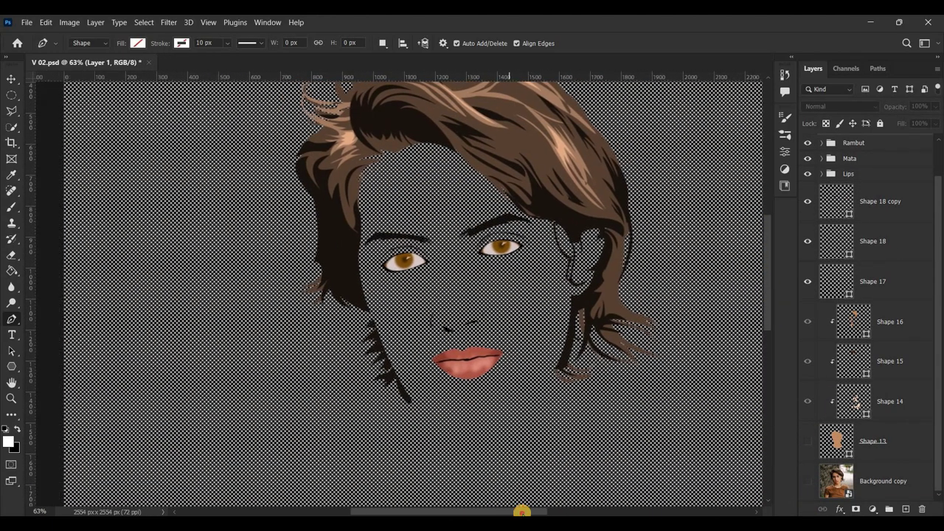
left_click_drag(768, 301, 765, 297)
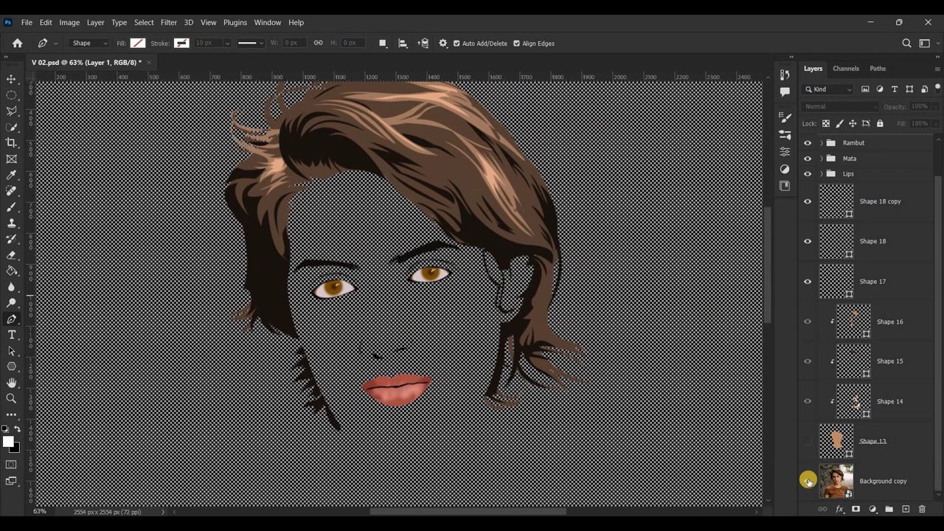
left_click(809, 481)
scroll(365, 310, "up", 3)
scroll(365, 310, "up", 1)
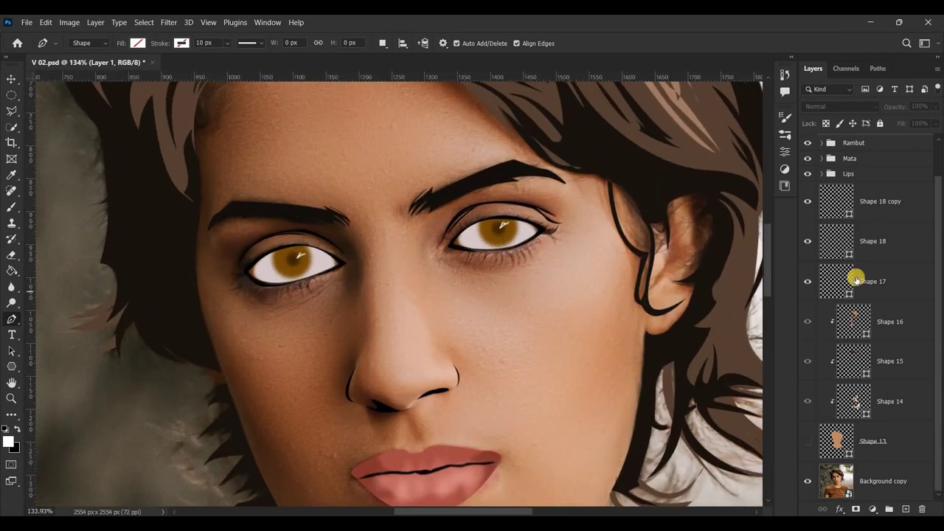
left_click(853, 318)
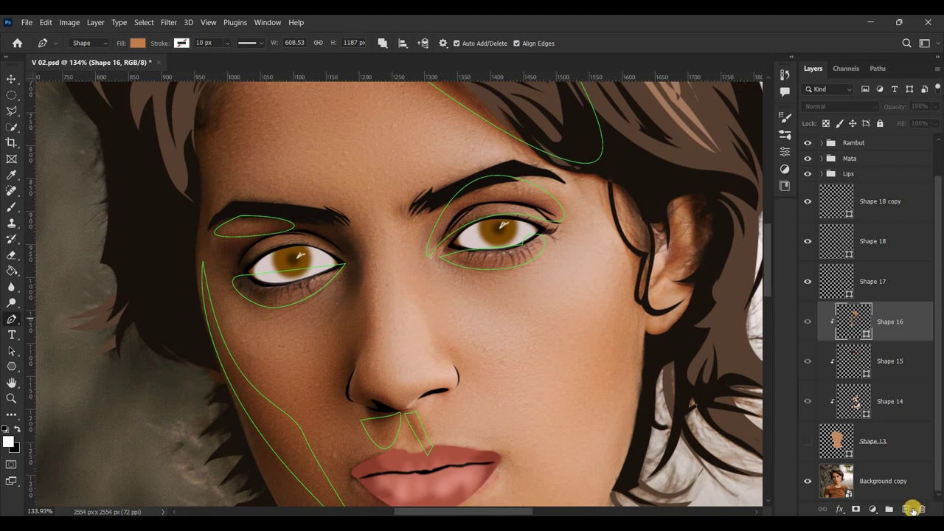
Select the Shape 16 shading layer and hide the photo and flat skin shapes.
left_click_drag(940, 381, 940, 391)
left_click(812, 446)
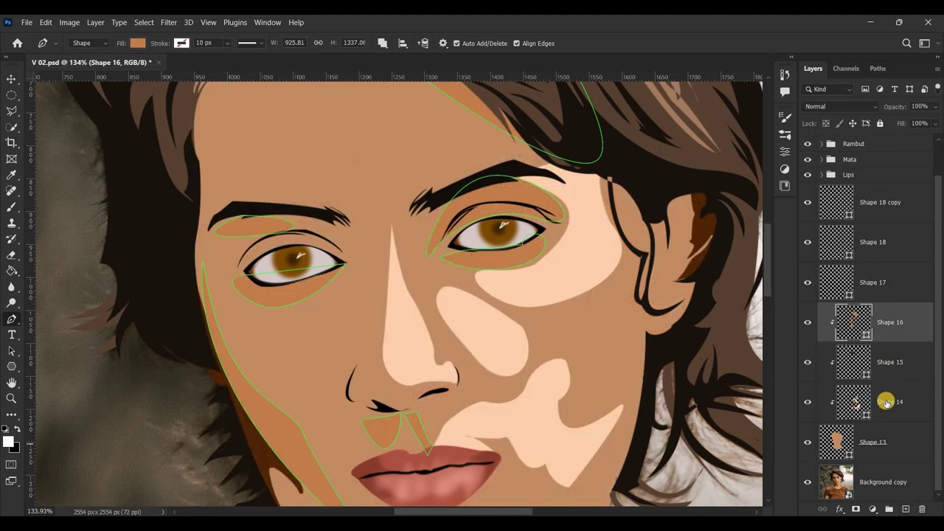
scroll(487, 305, "down", 5)
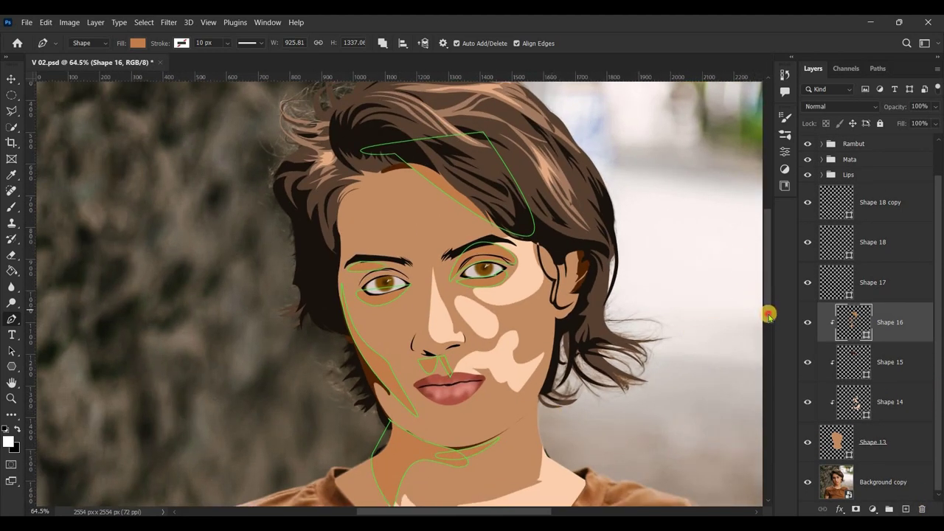
scroll(485, 390, "up", 5)
left_click(845, 334)
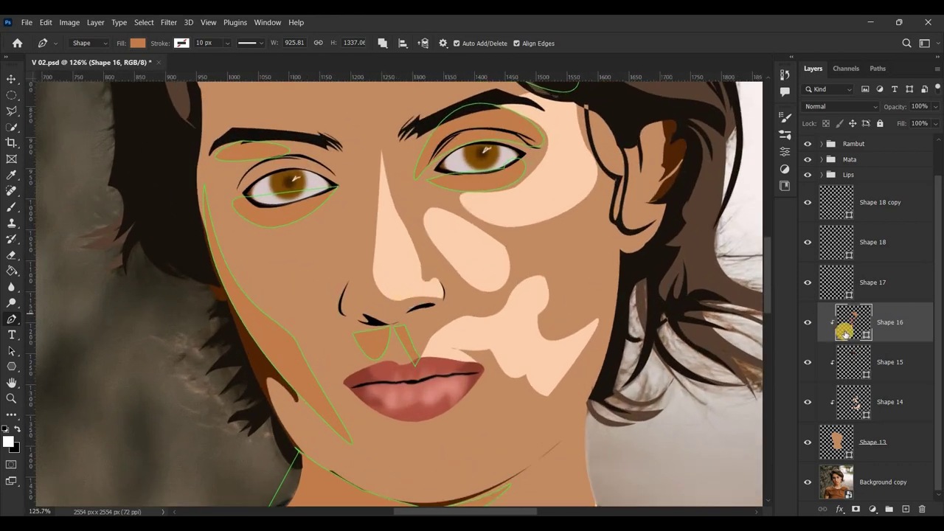
left_click(296, 340)
left_click(809, 484)
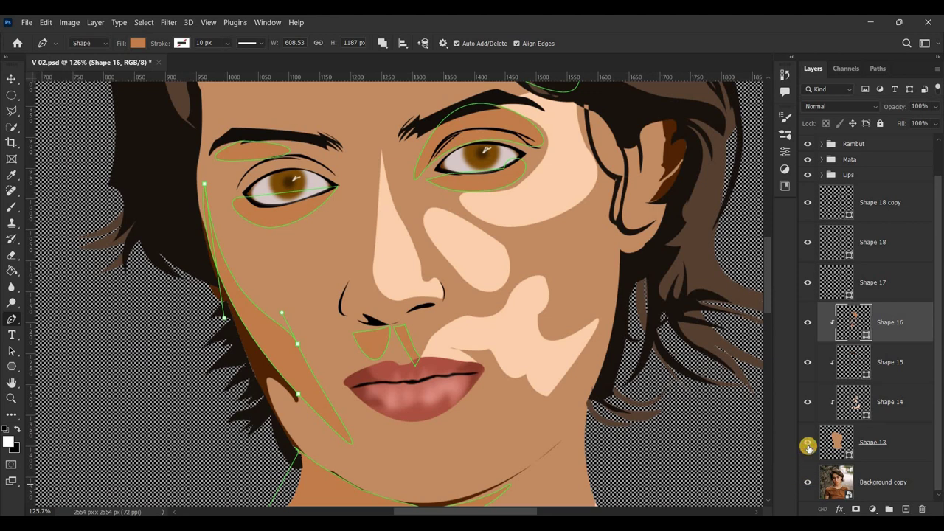
left_click(809, 448)
scroll(298, 264, "up", 4)
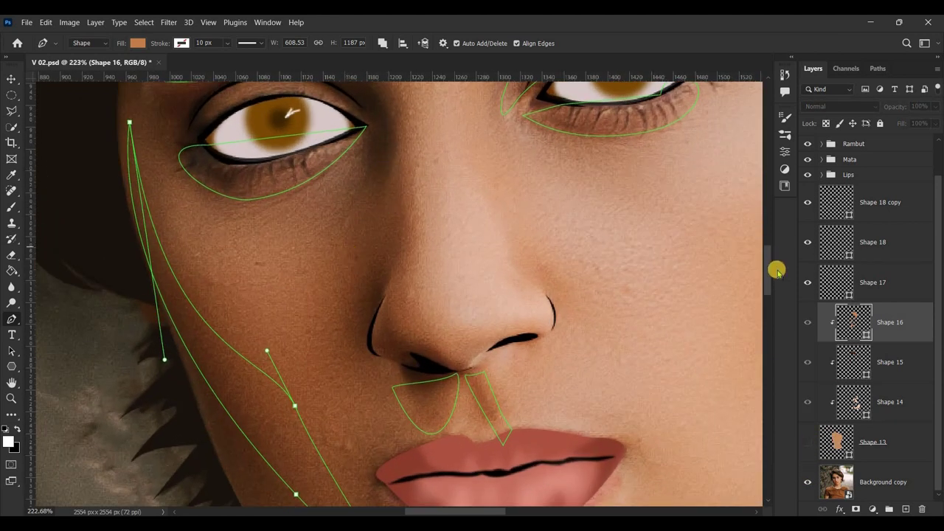
scroll(678, 288, "up", 2)
scroll(373, 143, "up", 2)
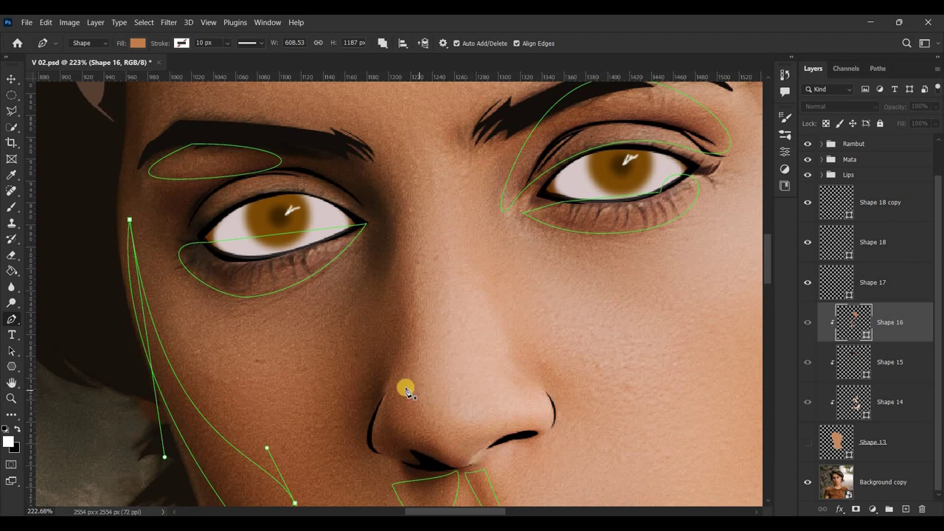
left_click(809, 442)
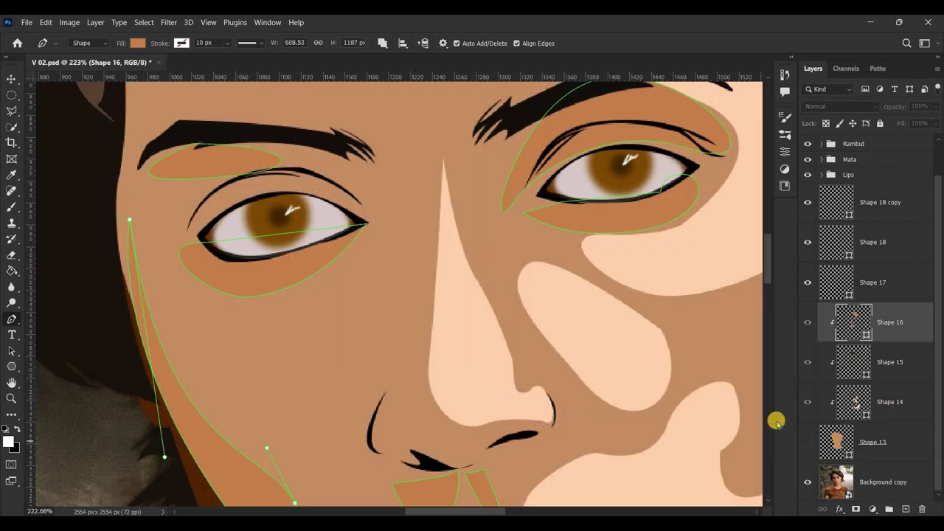
left_click(809, 442)
Draw a closed shading path down beside the nose, then show the flat skin shapes again.
left_click(396, 226)
left_click_drag(391, 383, 360, 446)
scroll(391, 381, "up", 1)
left_click_drag(418, 383, 400, 412, "ctrl")
left_click_drag(451, 312, 473, 292, "ctrl")
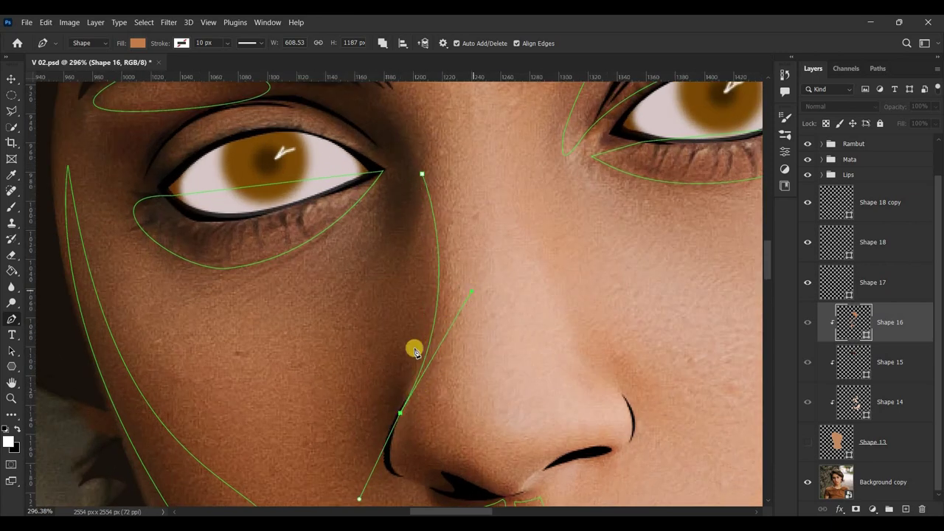
left_click(400, 414, "alt")
left_click_drag(405, 366, 394, 364)
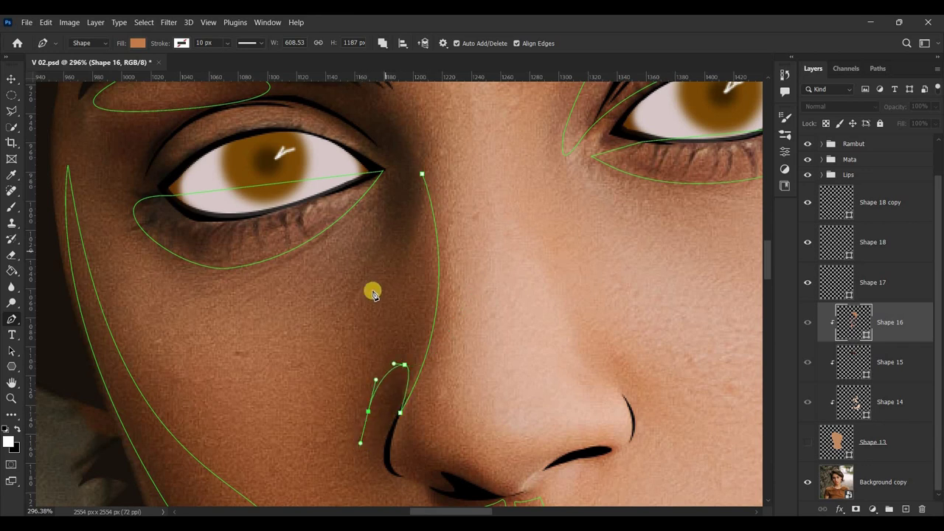
left_click_drag(369, 271, 398, 222)
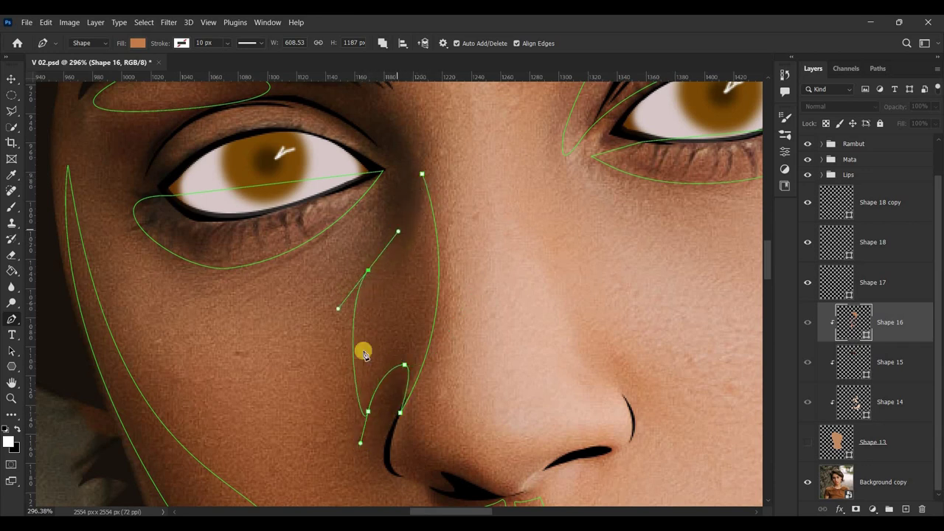
left_click_drag(352, 447, 340, 424)
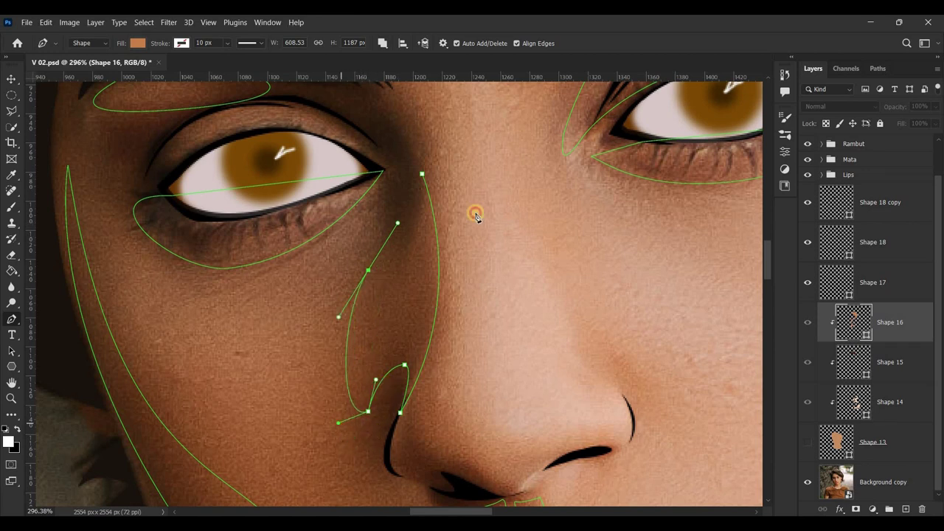
left_click_drag(397, 275, 397, 292)
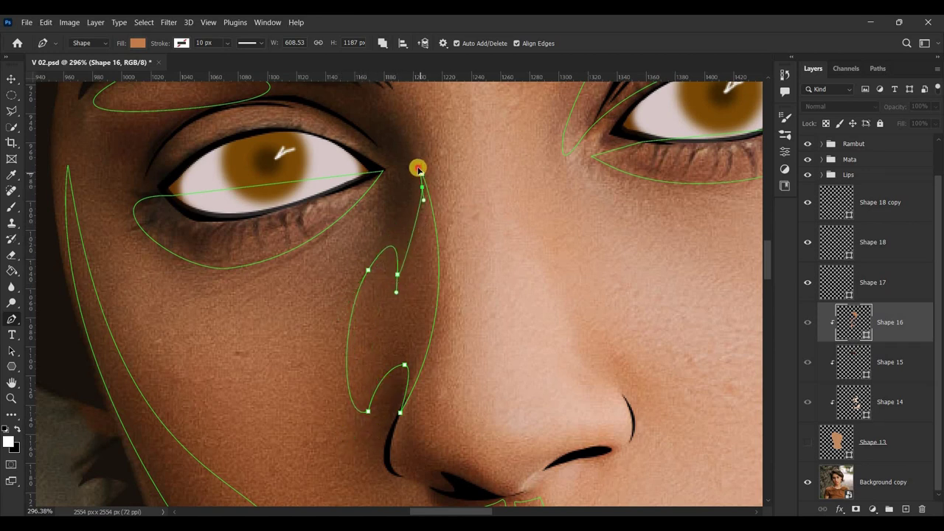
left_click(422, 175)
left_click_drag(398, 274, 402, 307)
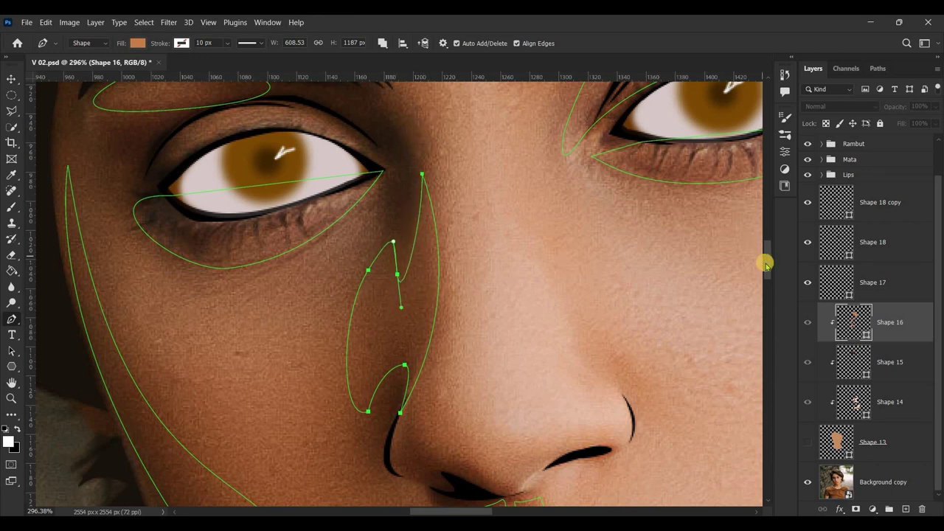
left_click(807, 442)
key("ctrl+minus")
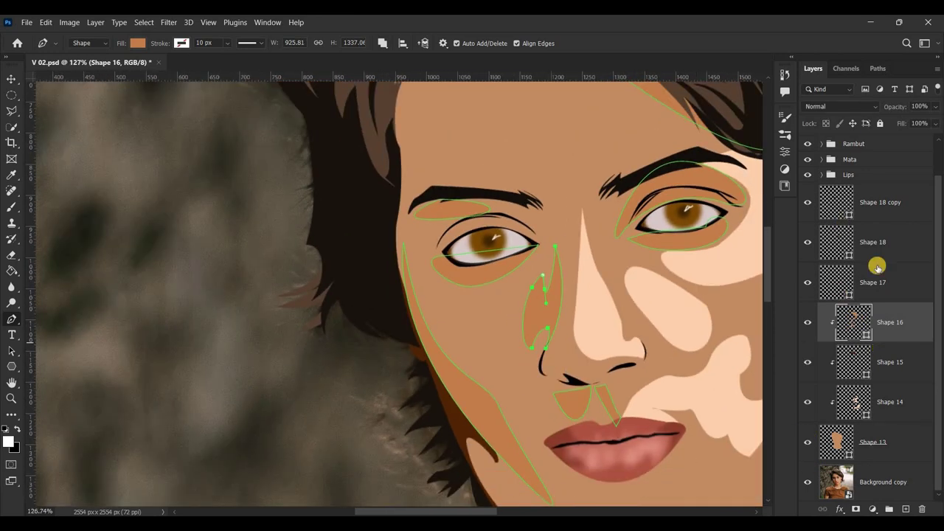
Select the Shape 13 skin layer and add a new empty clipped layer for eye shading.
left_click(842, 243)
scroll(752, 322, "down", 3)
scroll(679, 401, "up", 1)
left_click_drag(480, 509, 559, 512)
left_click(807, 442)
left_click(807, 442)
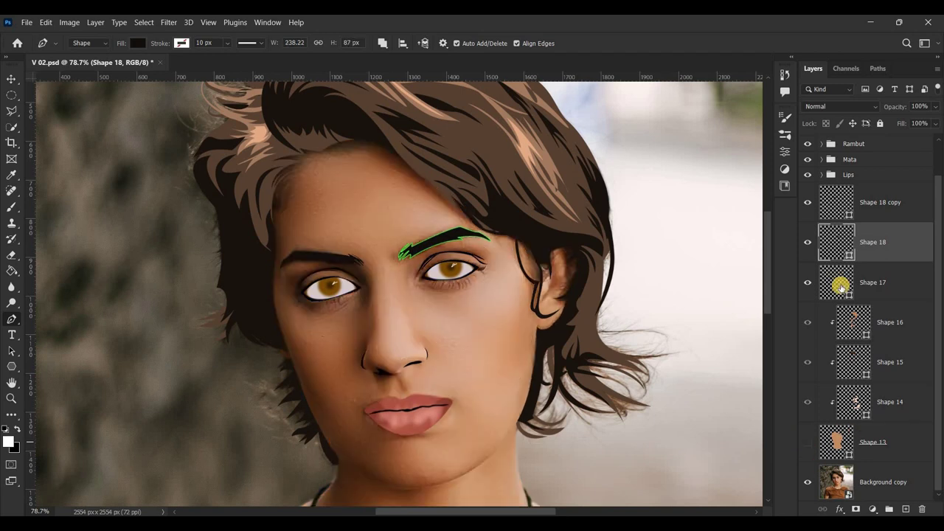
left_click(852, 324)
left_click(838, 437)
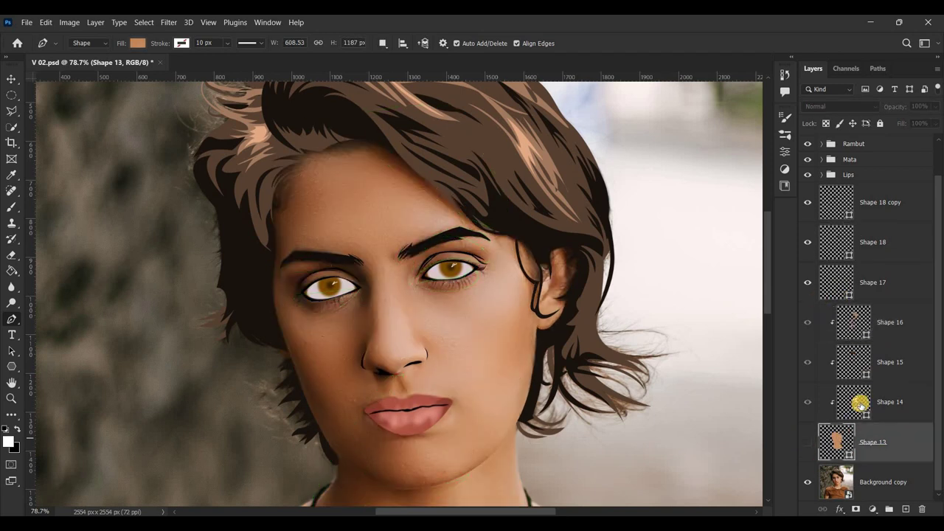
left_click(907, 509)
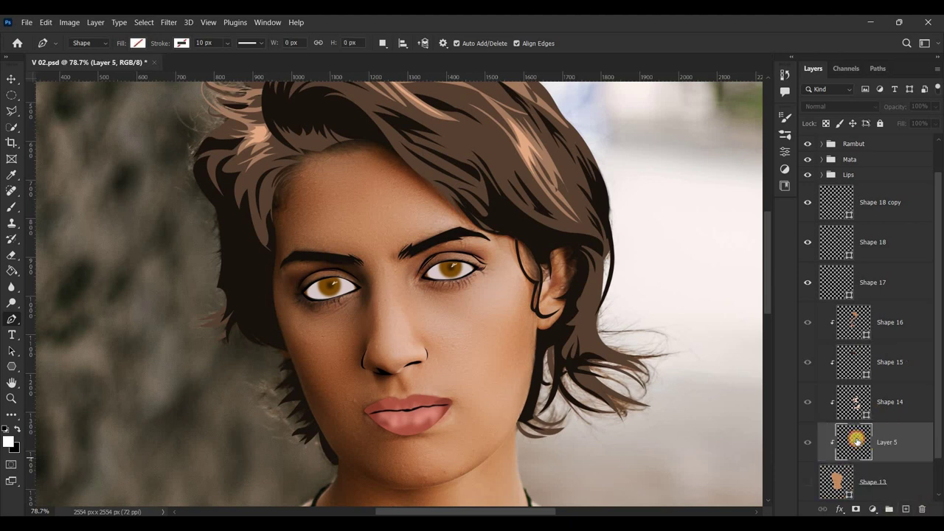
Draw a closed curved outline around the left eye's socket.
scroll(275, 304, "up", 3)
scroll(338, 263, "up", 2)
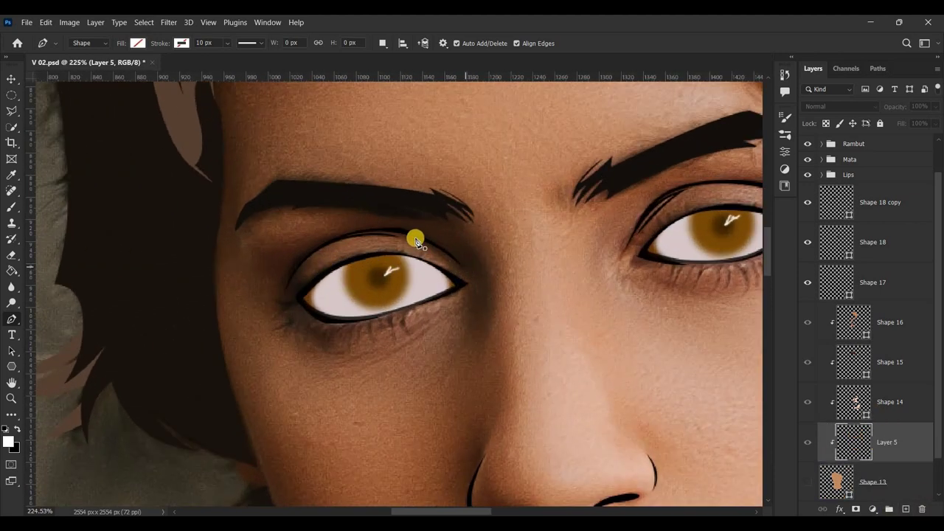
left_click(458, 263)
left_click_drag(319, 230, 227, 251)
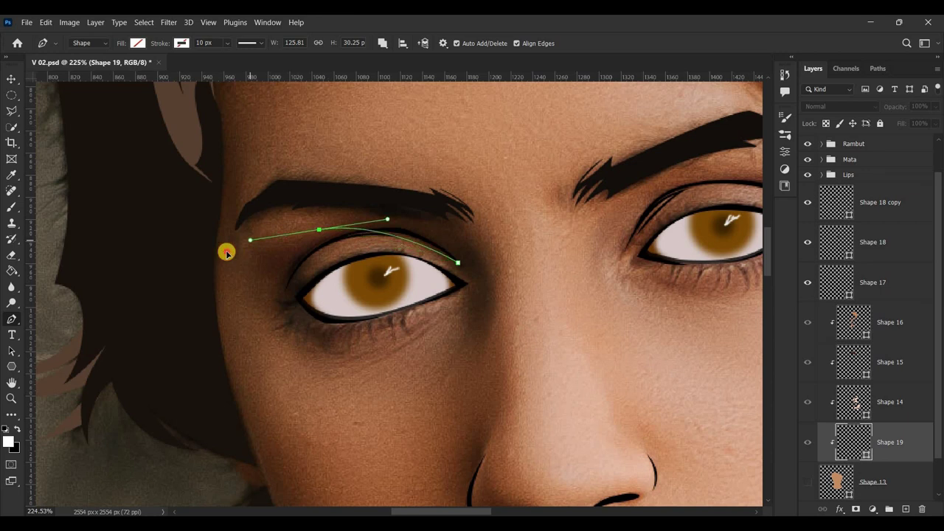
left_click_drag(302, 332, 400, 400)
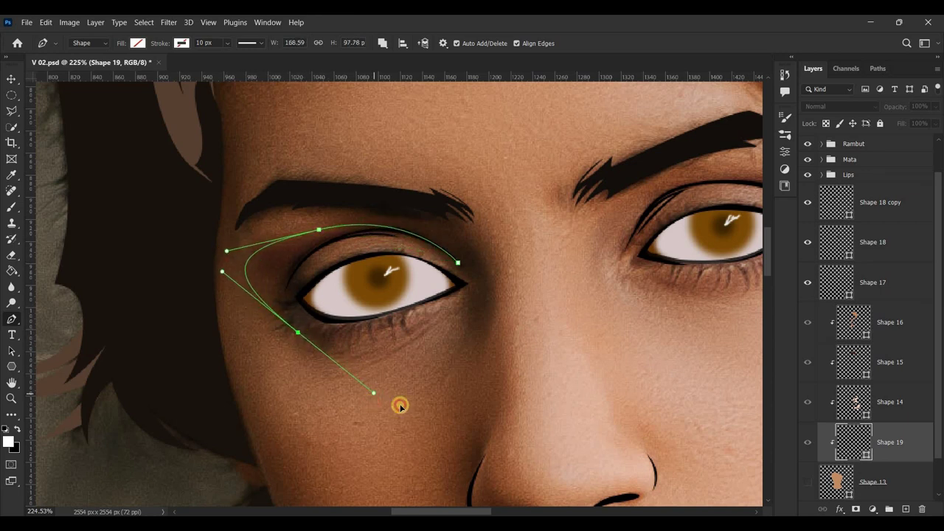
left_click(300, 330)
left_click_drag(307, 332, 364, 361)
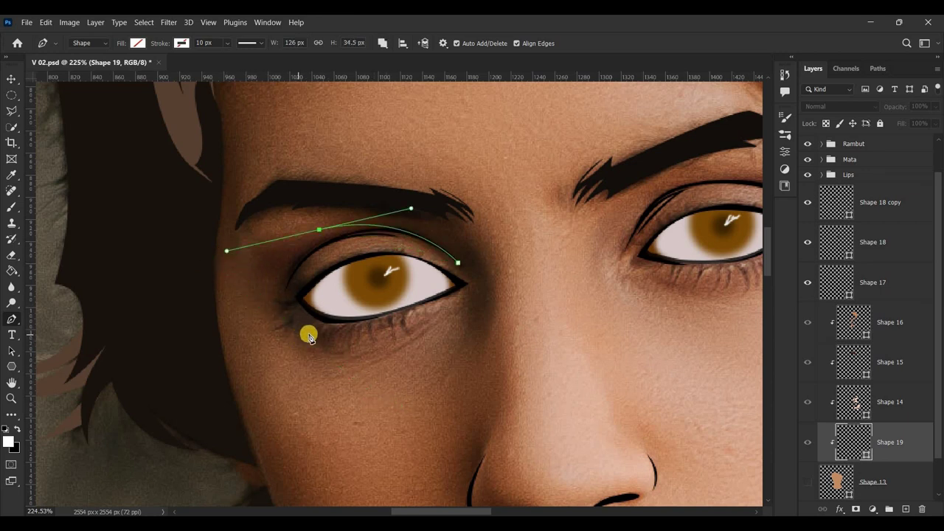
left_click_drag(310, 334, 309, 330)
left_click(457, 281)
left_click_drag(369, 362, 347, 337)
Outline the right eye's upper lid with a curved Pen path.
scroll(696, 376, "down", 2)
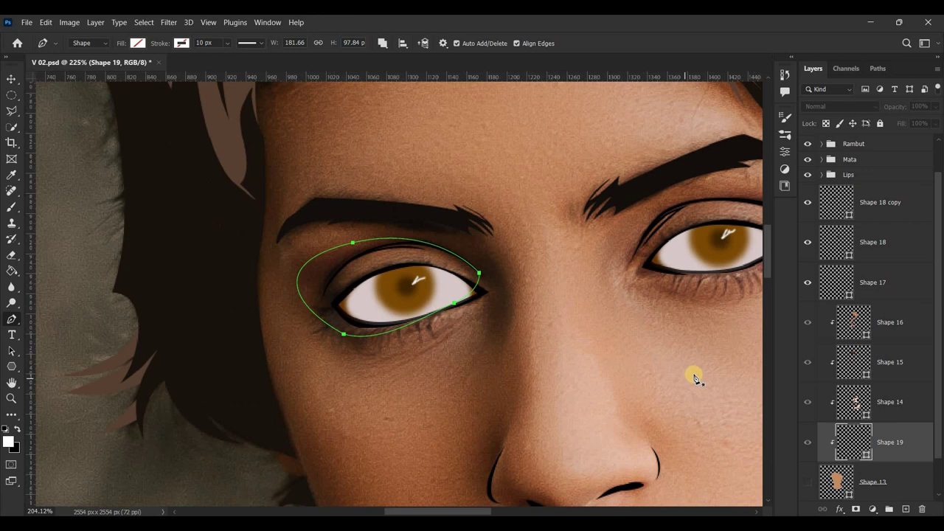
left_click(518, 509)
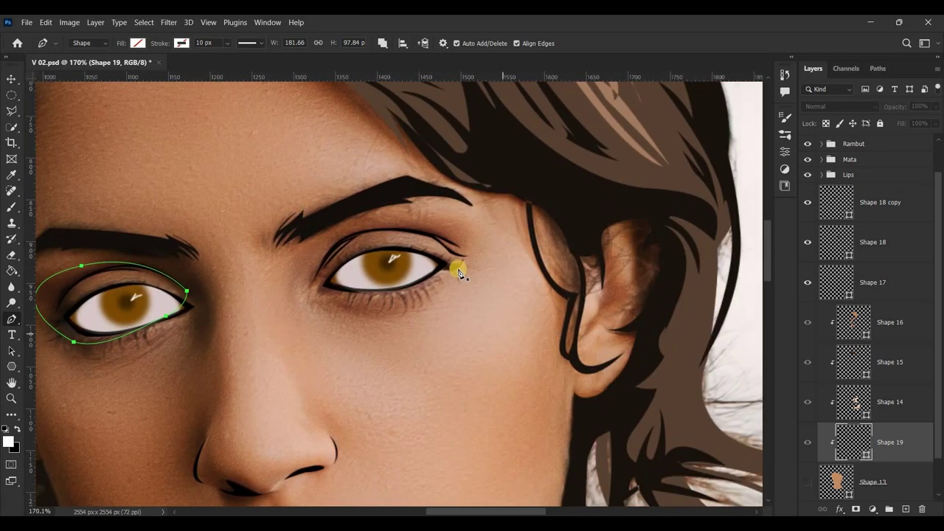
scroll(457, 262, "up", 2)
left_click(415, 216)
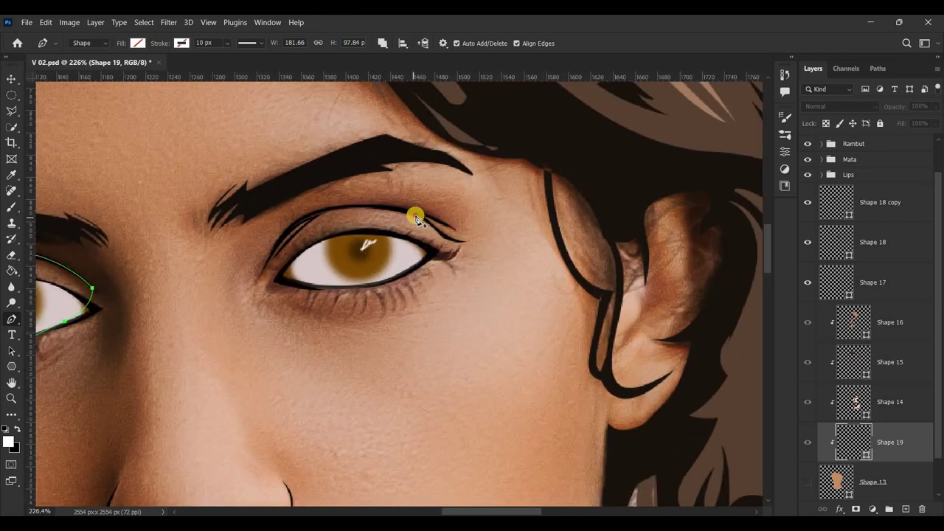
left_click_drag(411, 196, 567, 300)
left_click_drag(411, 192, 445, 199)
left_click_drag(609, 296, 600, 302)
left_click_drag(261, 273, 245, 364)
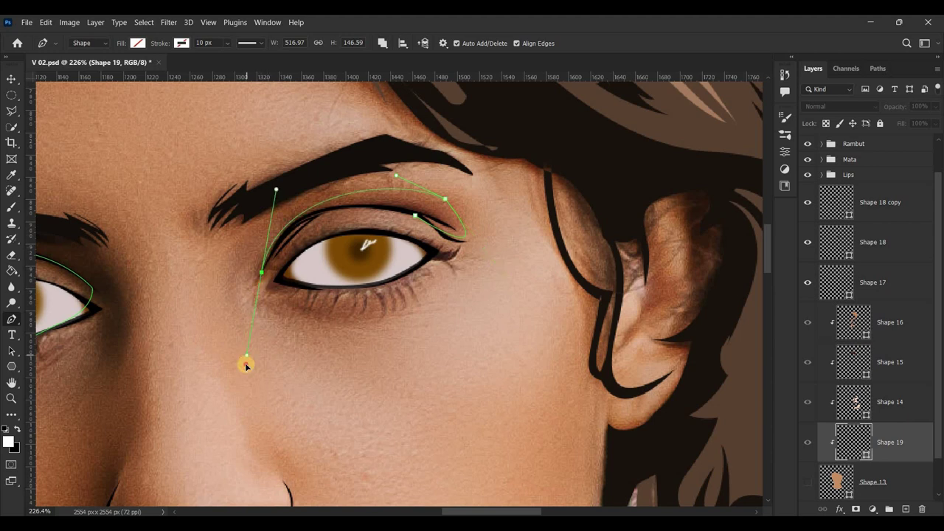
left_click(262, 273, "alt")
left_click_drag(369, 210, 418, 211)
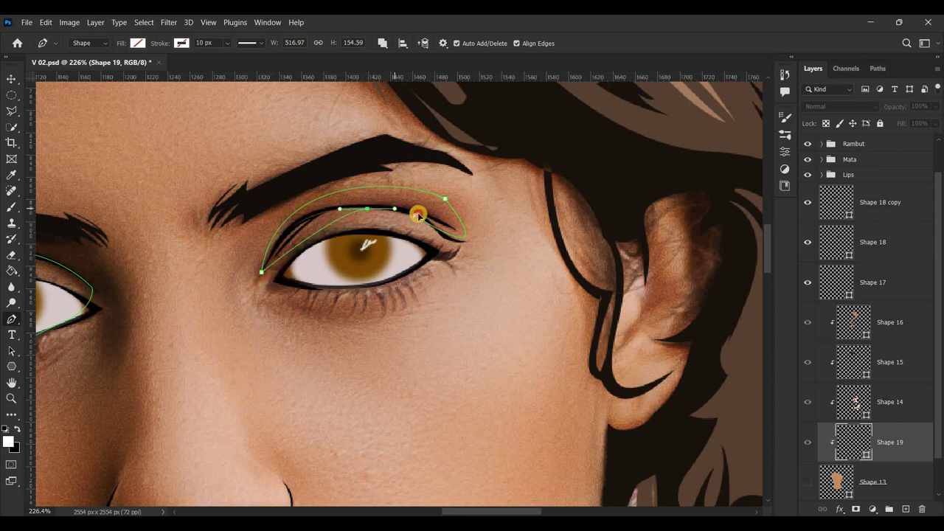
left_click(417, 214)
Draw a closed curved outline inside the ear.
scroll(601, 359, "down", 2)
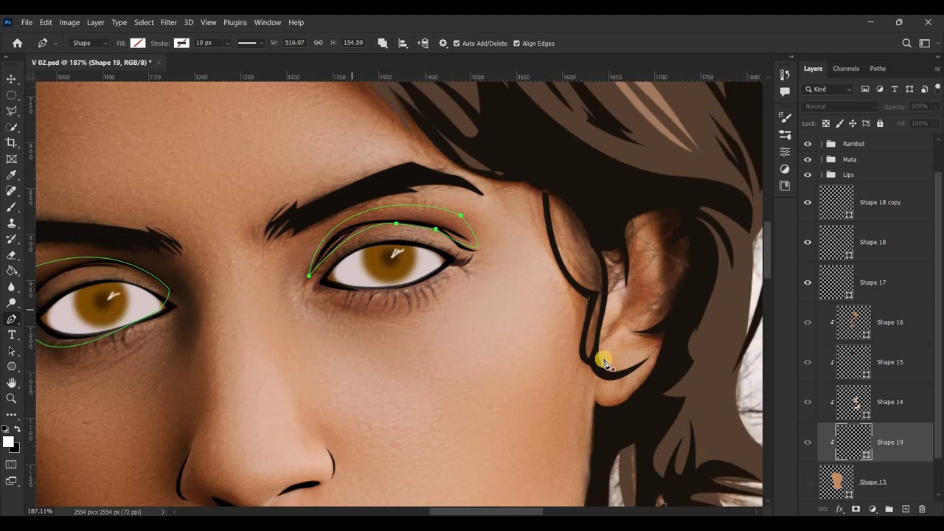
scroll(516, 369, "up", 1)
scroll(532, 379, "up", 2)
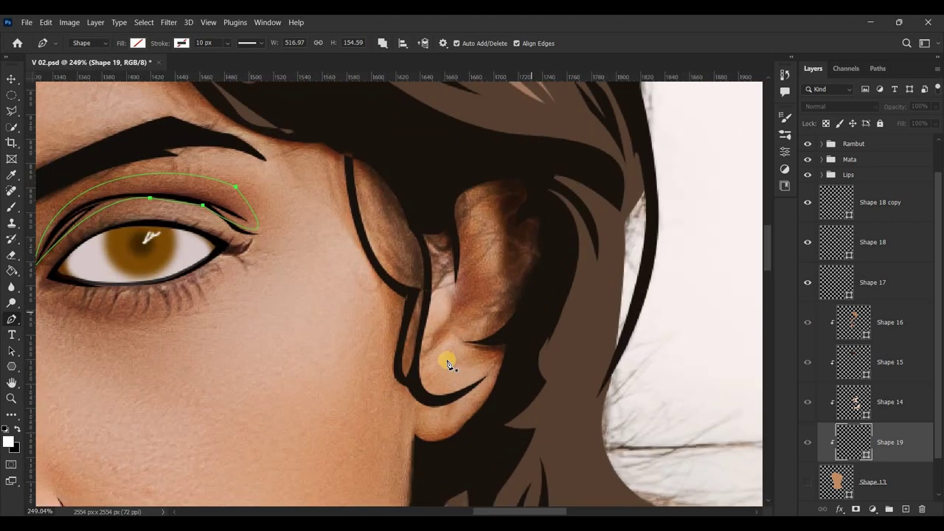
left_click(419, 357)
mouse_move(445, 197)
left_mouse_down()
mouse_move(445, 150)
mouse_move(476, 252)
mouse_move(518, 254)
left_mouse_up()
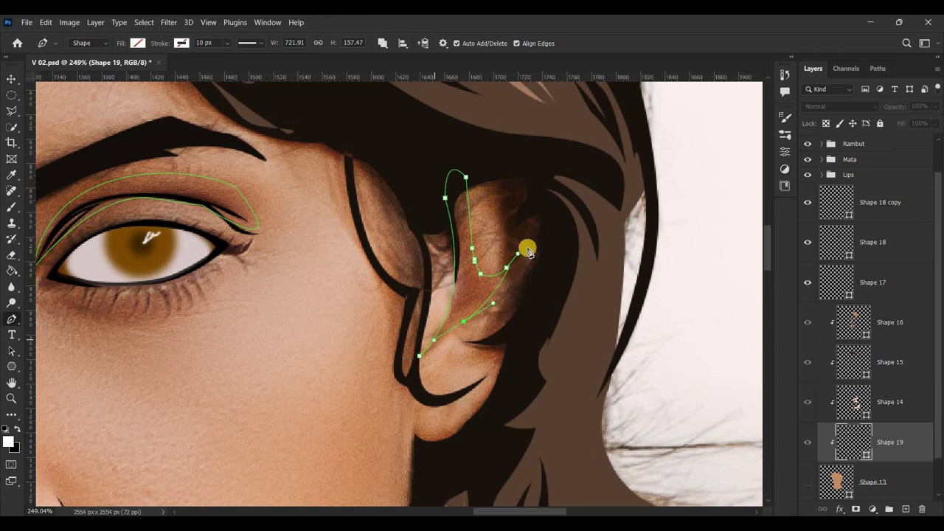
left_click(419, 357)
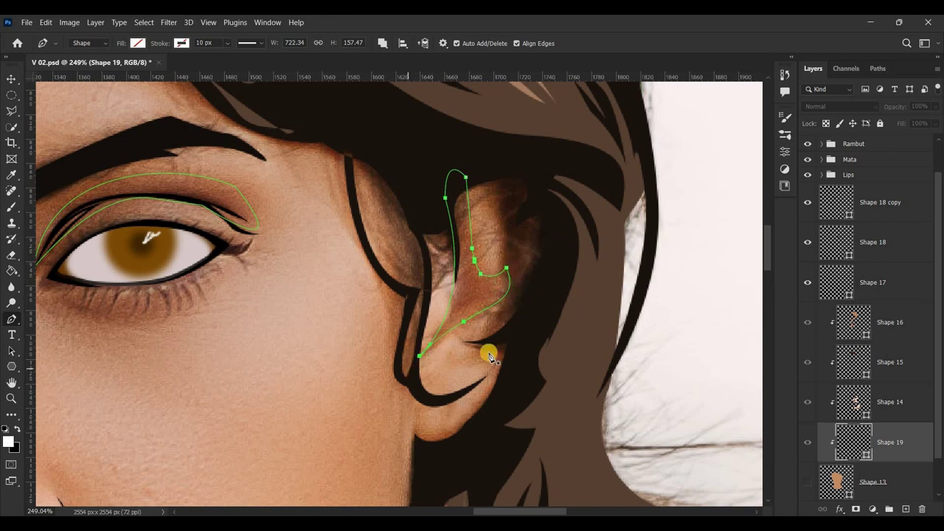
scroll(369, 359, "down", 3)
Make the flat skin and highlight shapes layer visible again.
scroll(227, 322, "down", 5)
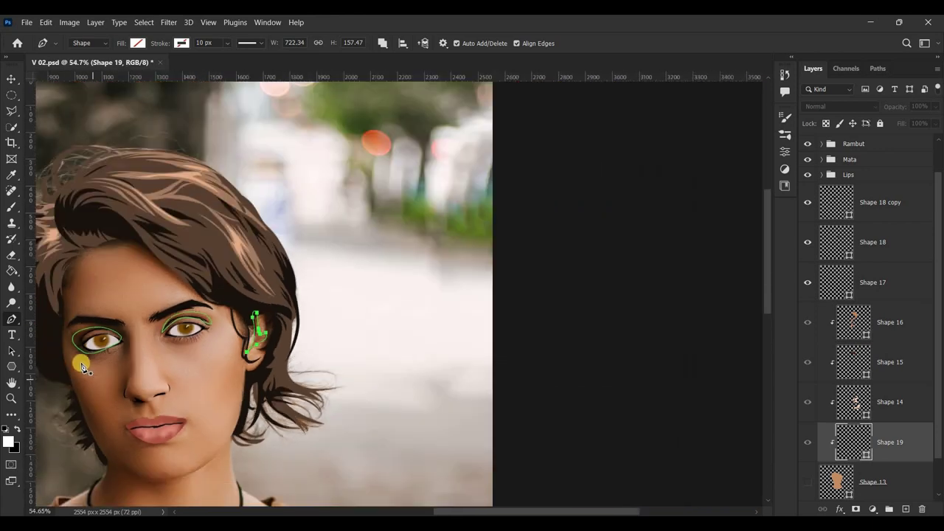
scroll(428, 386, "up", 2)
scroll(768, 313, "down", 2)
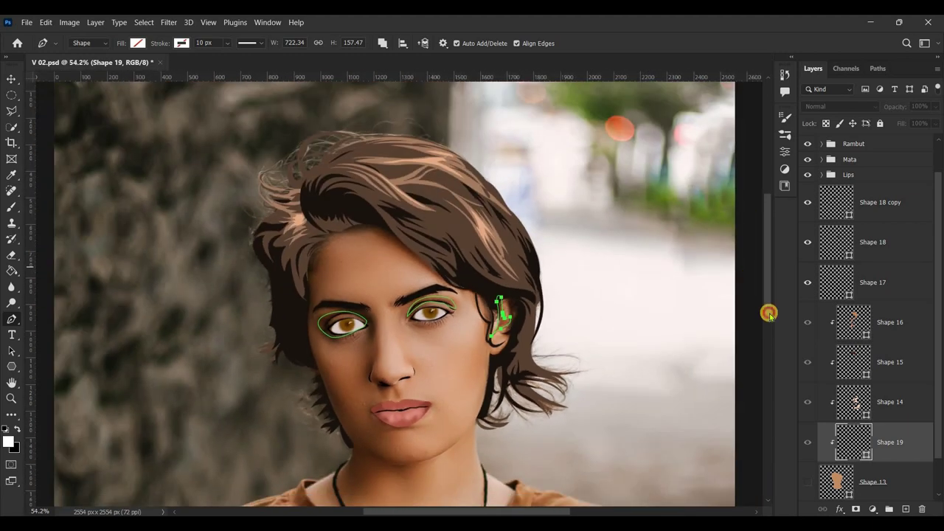
scroll(586, 249, "down", 1)
scroll(762, 260, "up", 1)
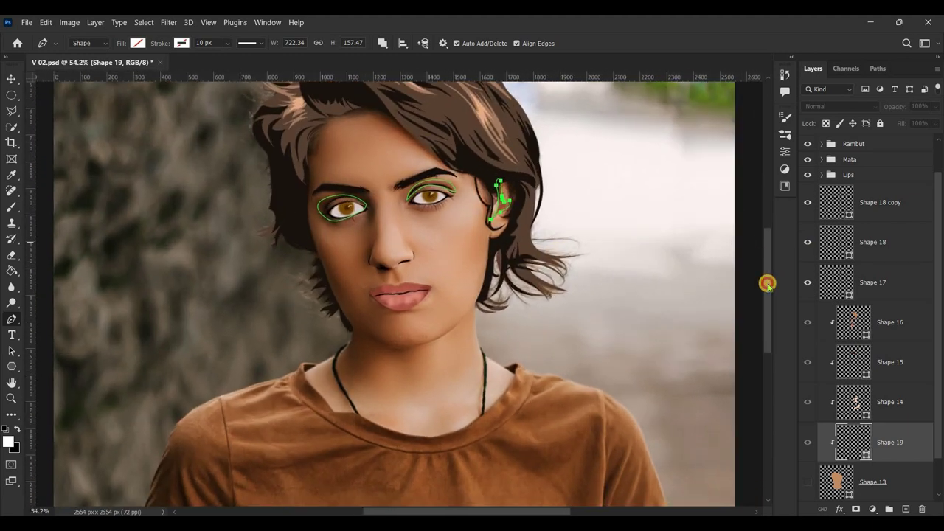
scroll(768, 285, "up", 1)
left_click(808, 482)
Give the eye-and-ear shape a medium brown 94603a fill sampled from the face.
left_click(136, 42)
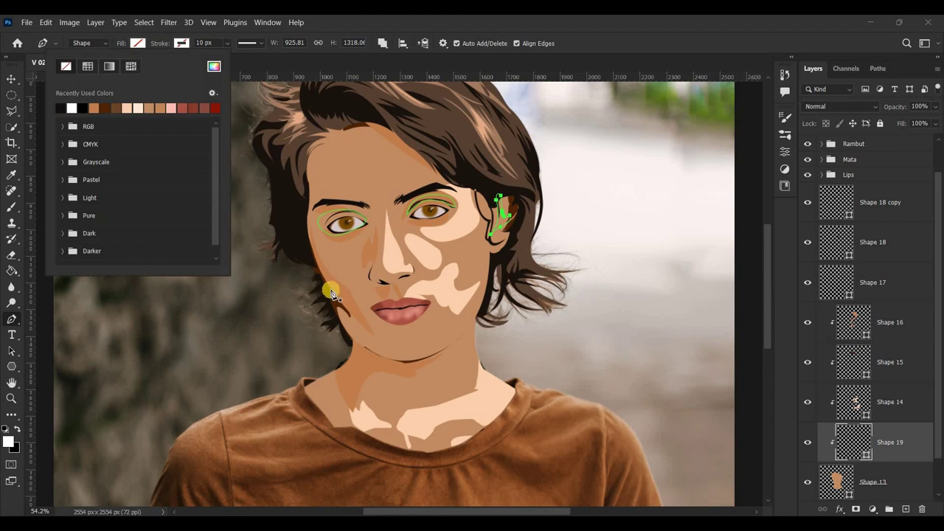
left_click(340, 295)
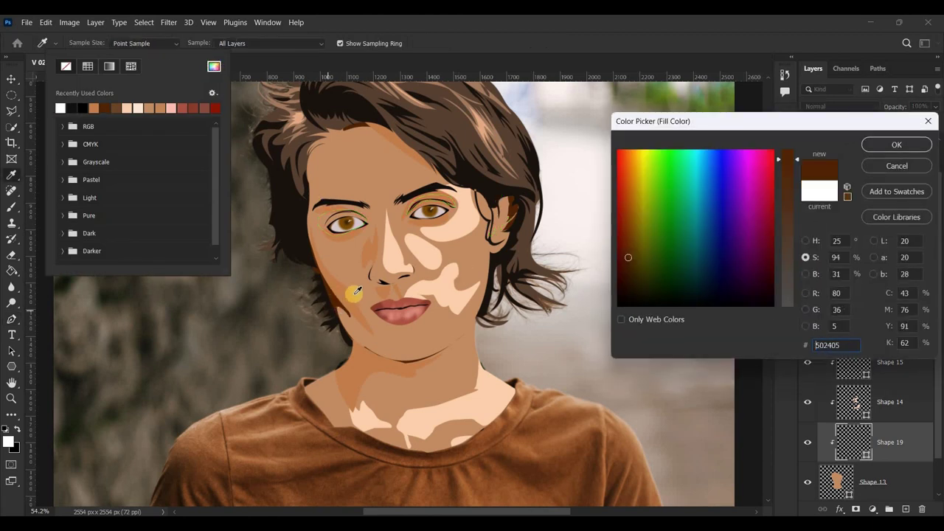
left_click(806, 274)
left_click(897, 144)
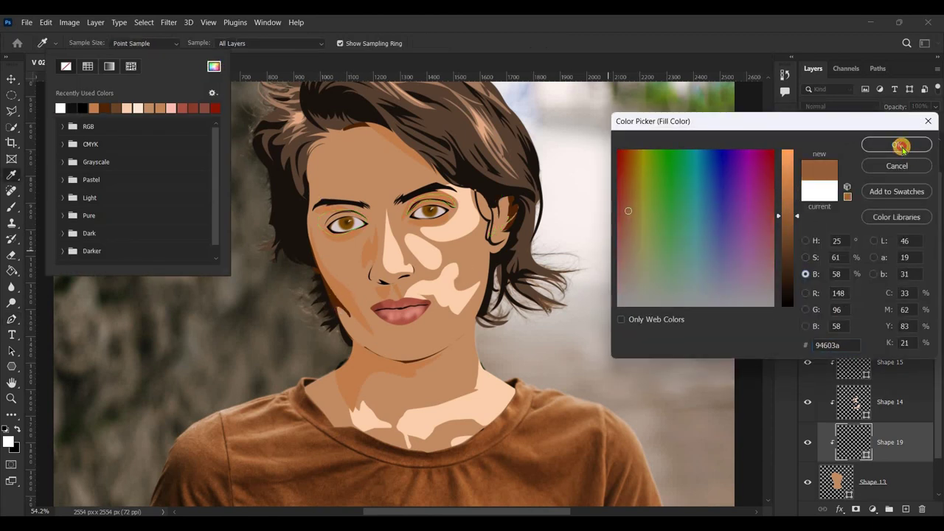
left_click(213, 66)
left_click(897, 144)
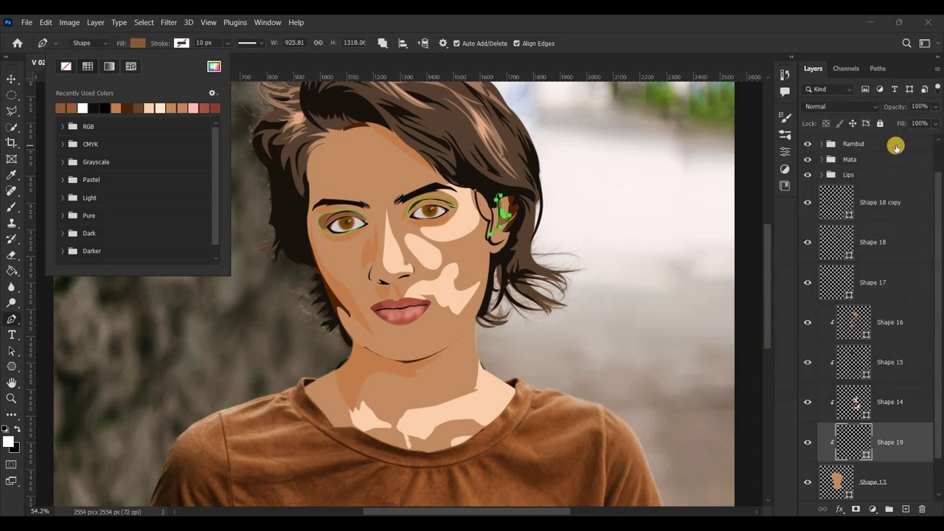
left_click(850, 208)
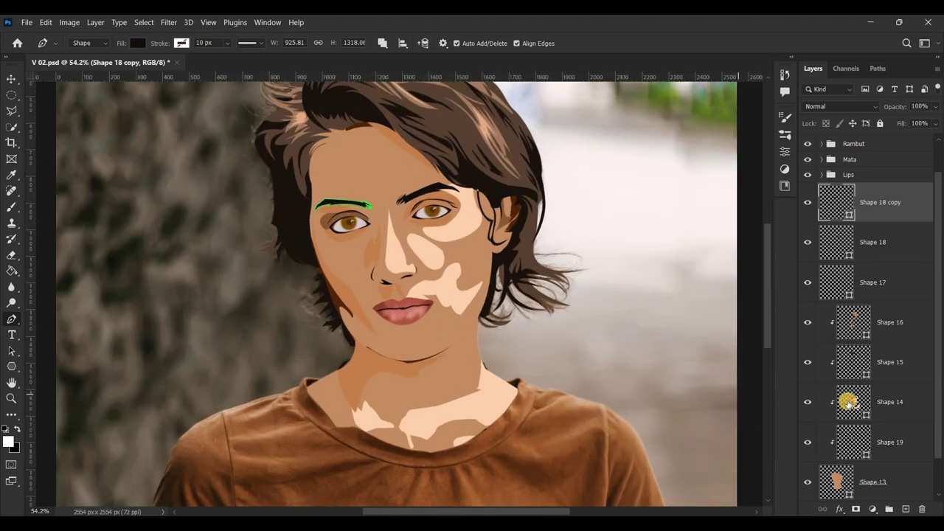
left_click(845, 398)
Make the Shape 14 highlight fill more saturated in the colour picker.
left_click(136, 44)
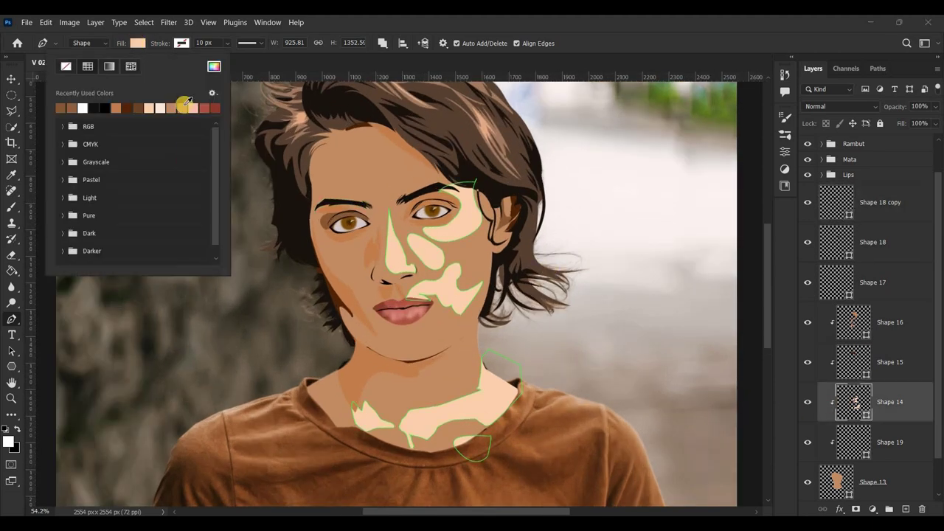
left_click(214, 66)
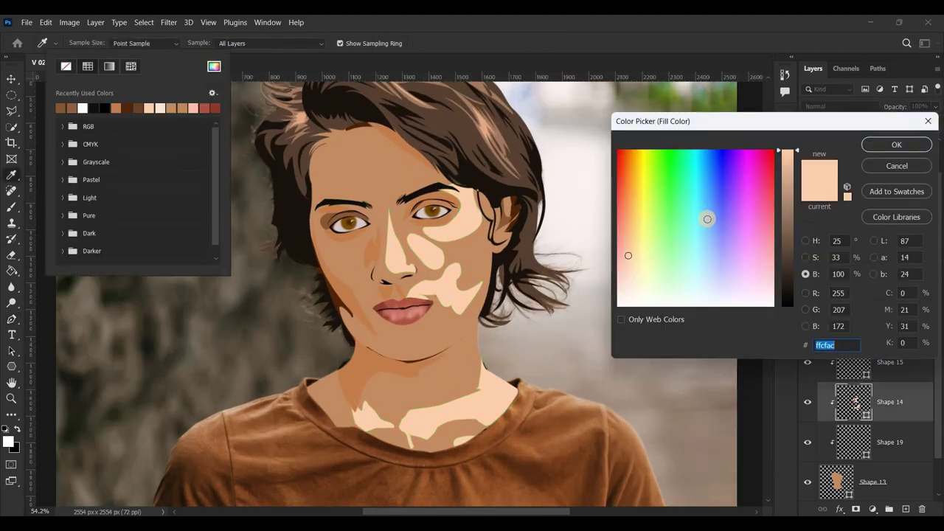
left_click(806, 258)
left_click(792, 228)
left_click(896, 144)
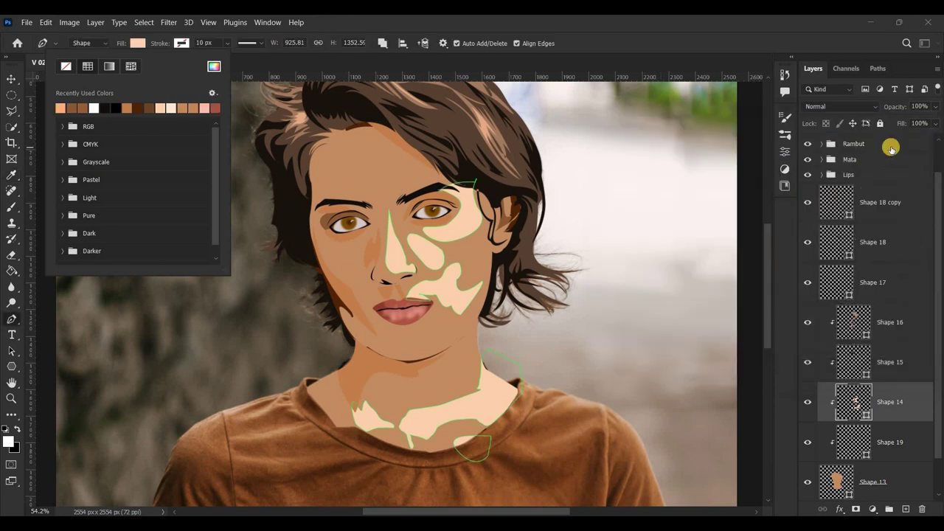
Resample the skin and set saturation 56, brightness 89 for an orange-tan highlight fill.
left_click(214, 66)
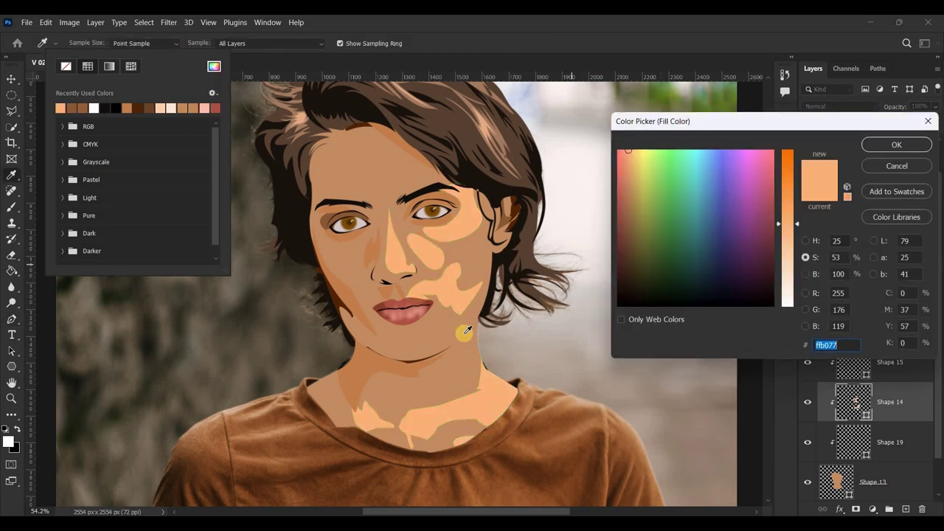
left_click(432, 317)
left_click_drag(788, 234, 789, 271)
left_click(803, 273)
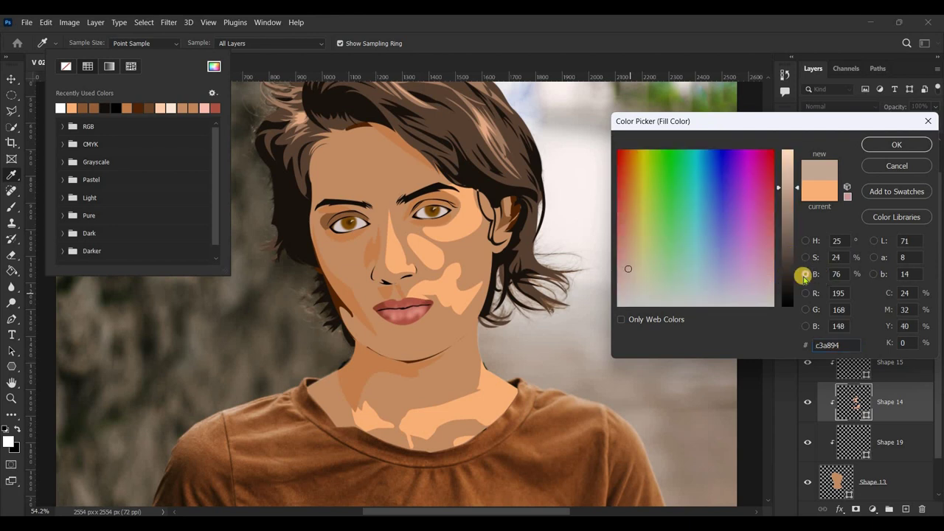
left_click(806, 257)
left_click(788, 218)
left_click(806, 273)
left_click_drag(788, 188, 788, 168)
left_click(898, 146)
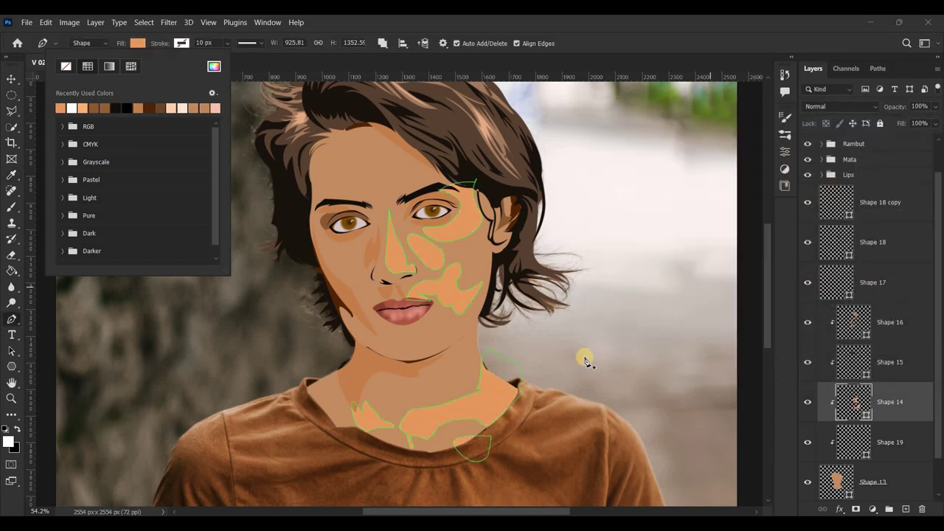
key("Escape")
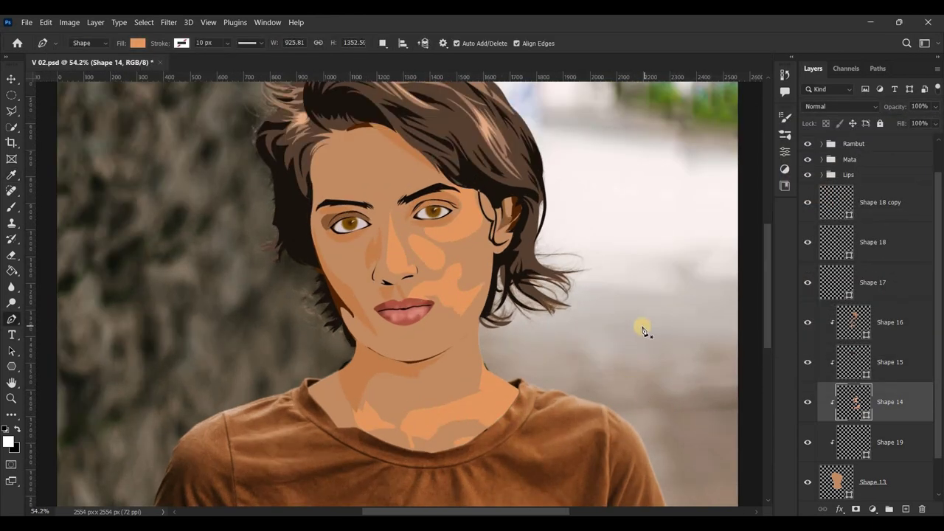
Give the Shape 13 base skin layer the warm tan fill d5996d.
scroll(643, 407, "down", 3)
scroll(476, 327, "down", 1)
scroll(337, 314, "up", 3)
scroll(497, 309, "up", 2)
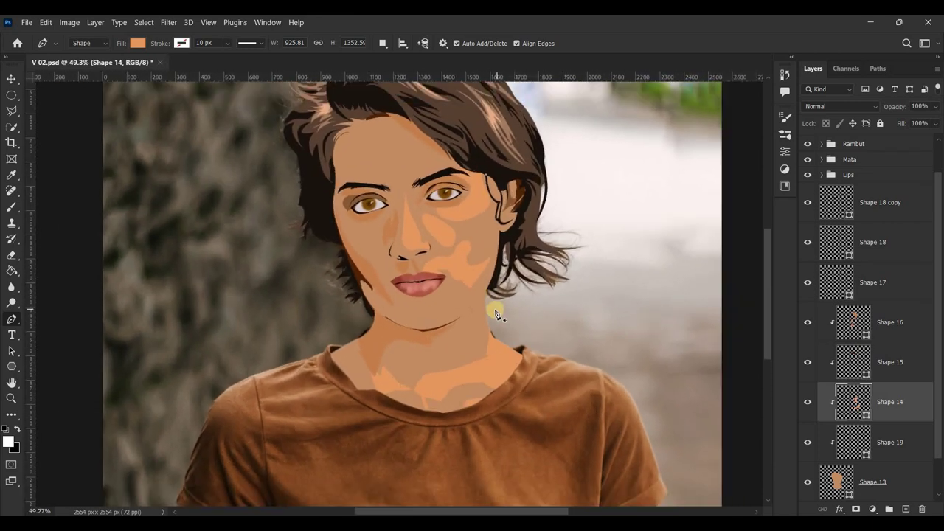
scroll(502, 314, "down", 1)
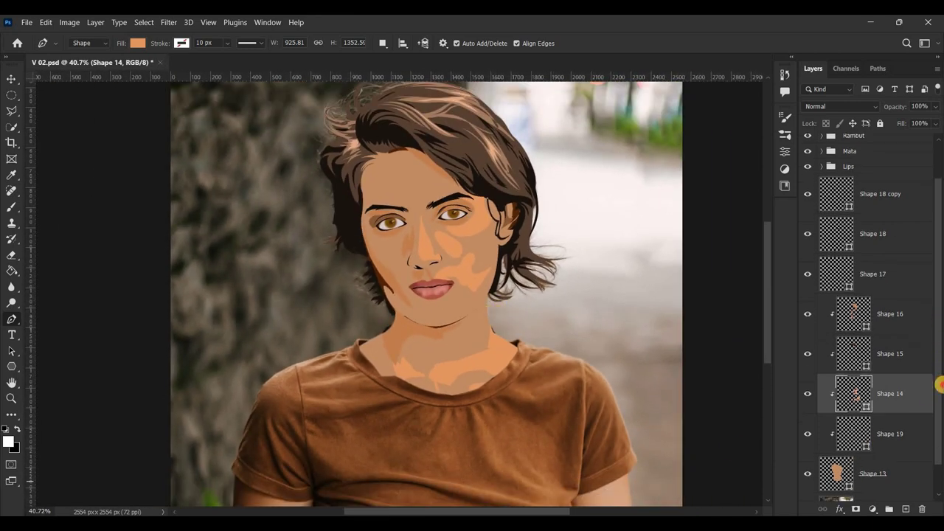
scroll(939, 355, "down", 1)
left_click(841, 441)
left_click(137, 43)
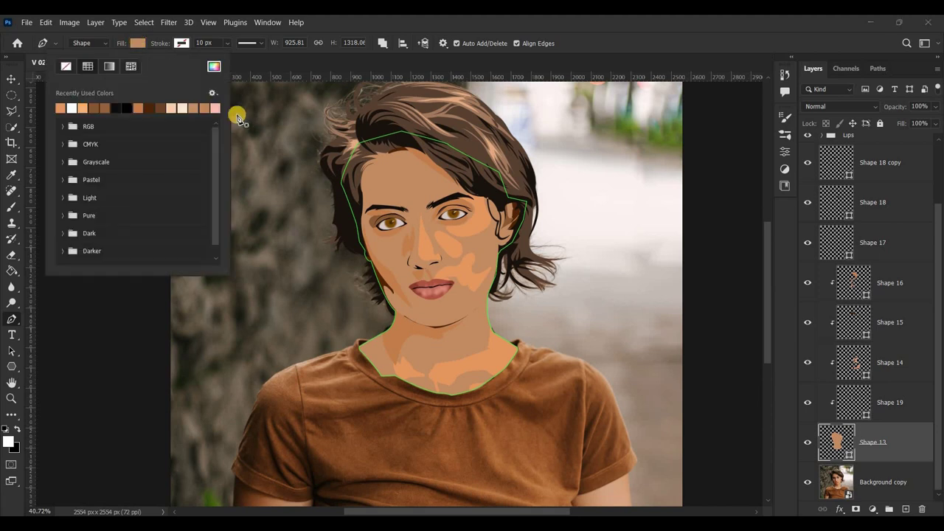
left_click(214, 66)
left_click_drag(791, 189, 793, 177)
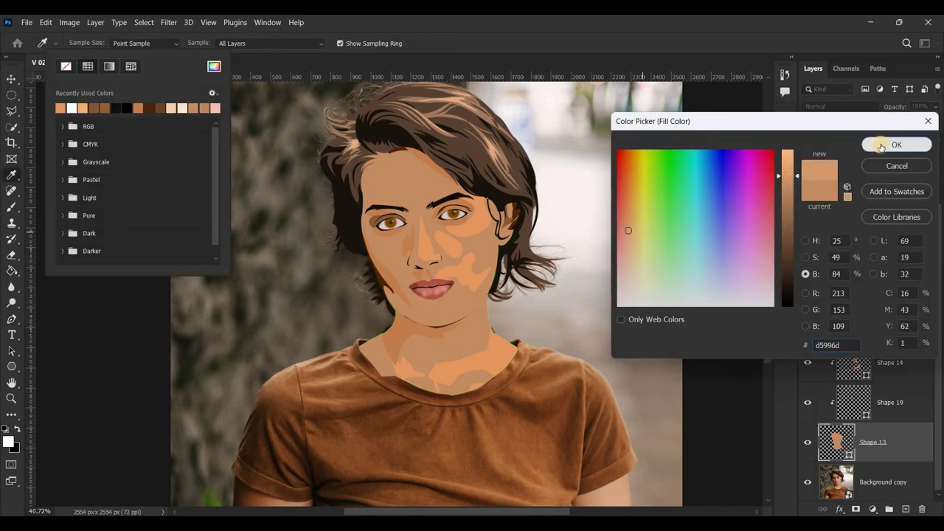
left_click(896, 145)
left_click(626, 38)
Select all skin shape layers from Shape 16 down to Shape 13.
scroll(594, 327, "down", 1, "alt")
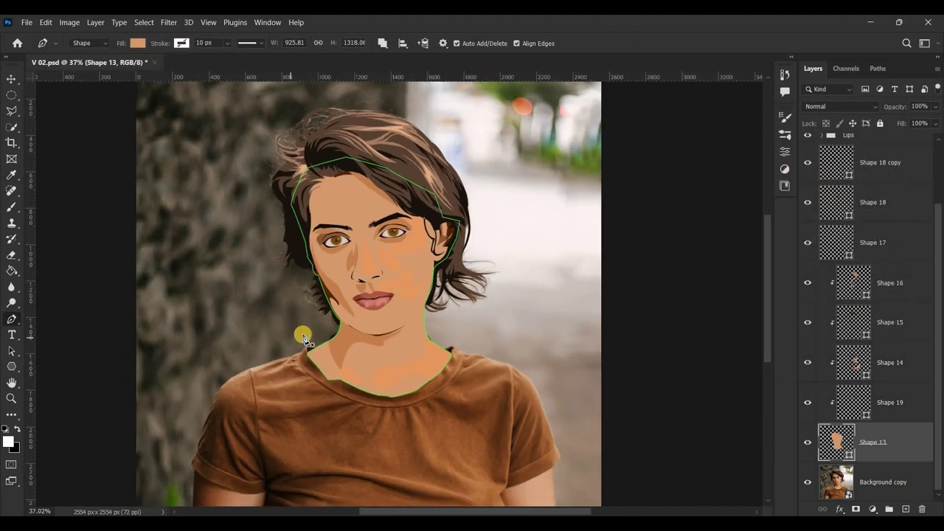
scroll(302, 332, "up", 1, "alt")
scroll(447, 314, "up", 1, "alt")
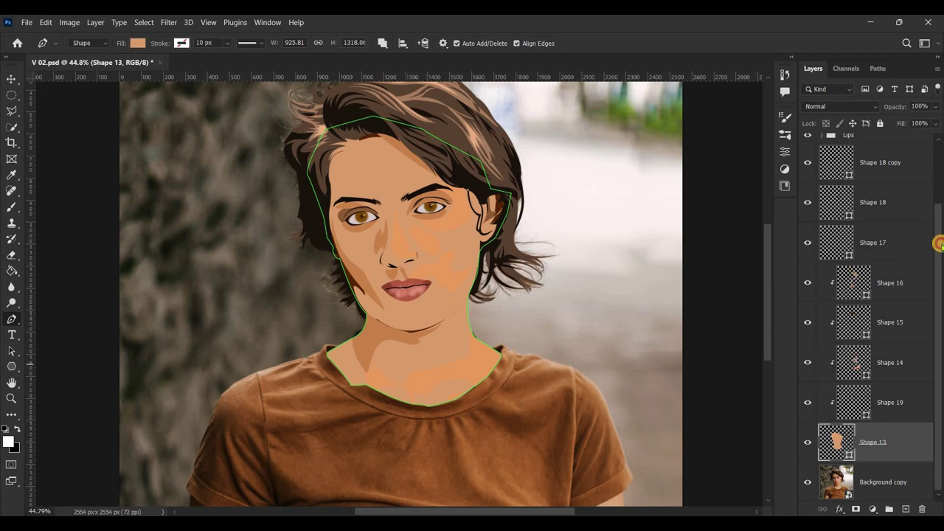
left_click_drag(940, 245, 939, 227)
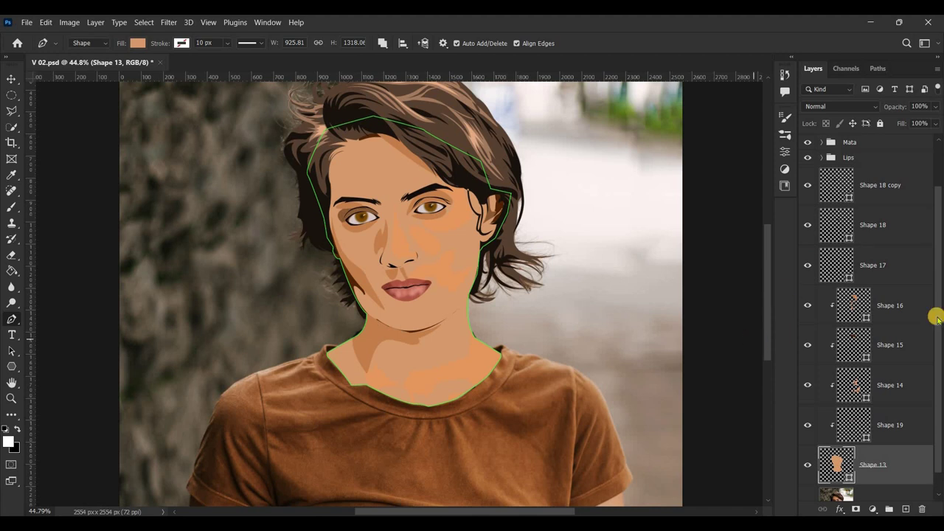
left_click(912, 306)
left_click(909, 465, "shift")
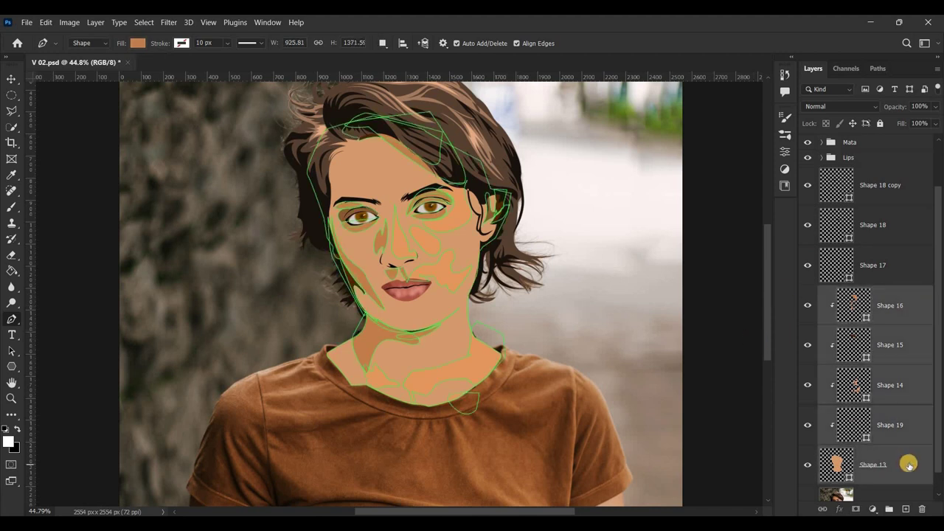
Group the selected skin shapes, Shape 16 through Shape 13, into a group named Skin.
key("ctrl+g")
right_click(854, 348)
left_click(854, 351)
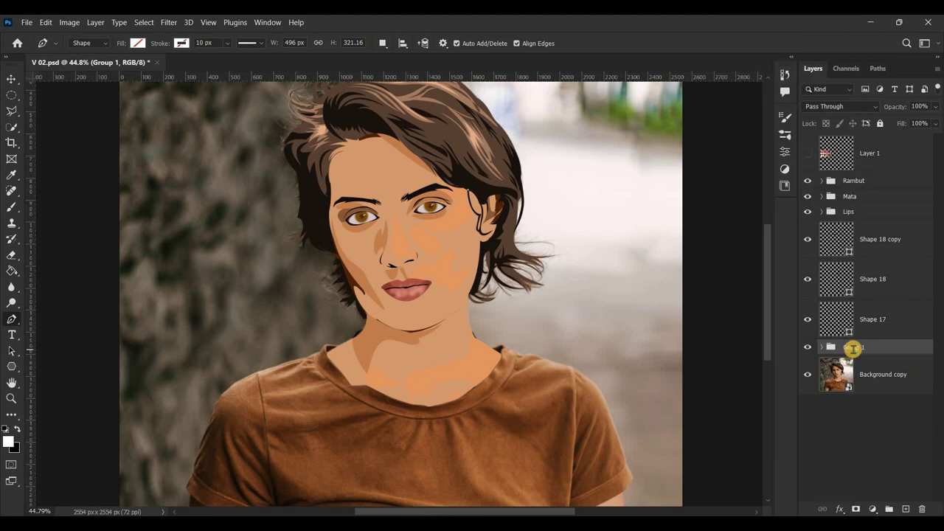
type("Skin")
key("Return")
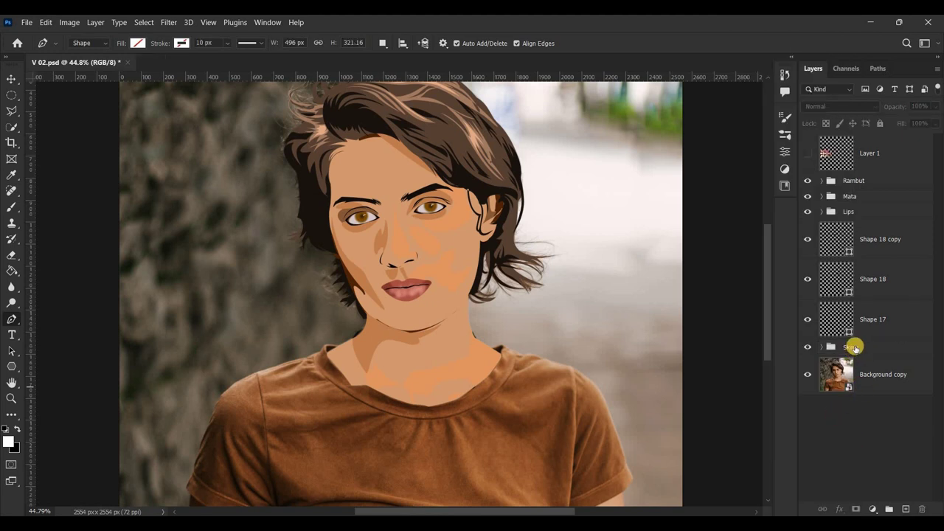
Trial a 6.2 Gaussian Blur on a merged Skin copy, then cancel and delete that copy.
key("ctrl+j")
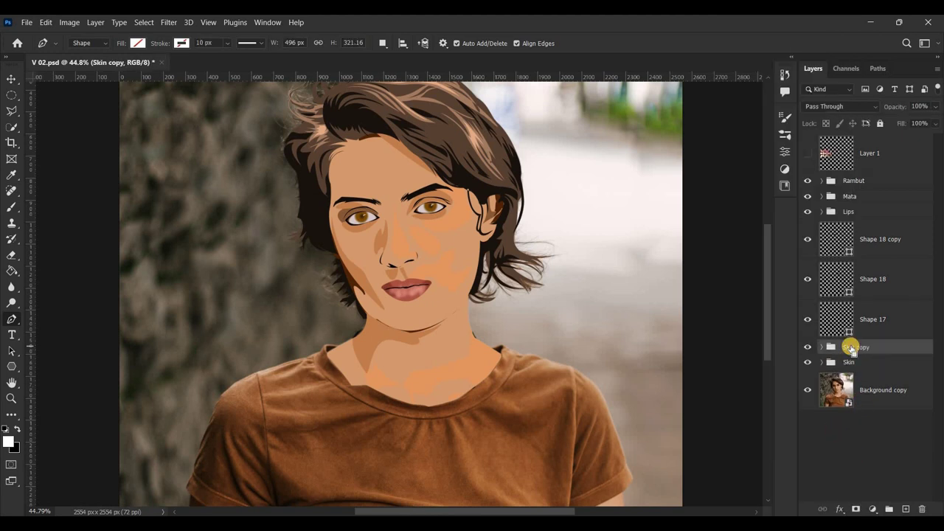
key("ctrl+e")
left_click(170, 22)
mouse_move(176, 171)
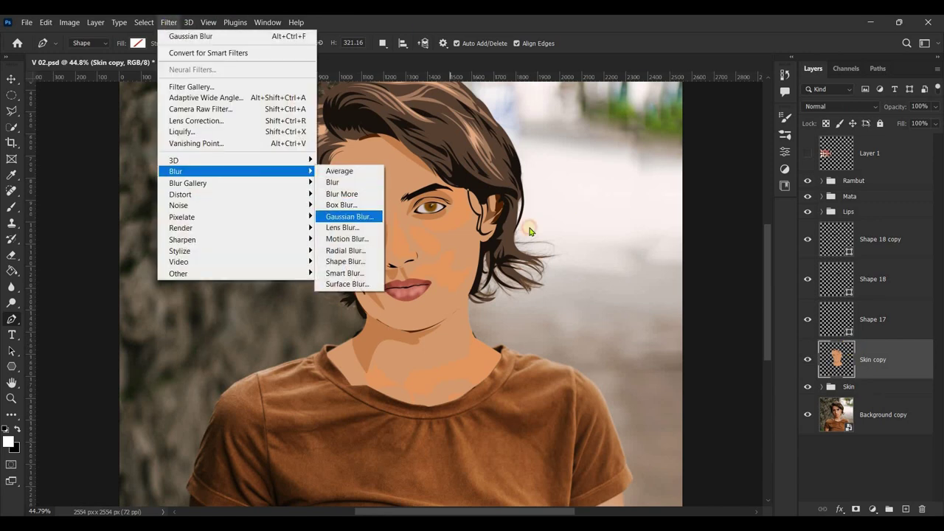
left_click(345, 215)
left_click_drag(625, 294, 638, 293)
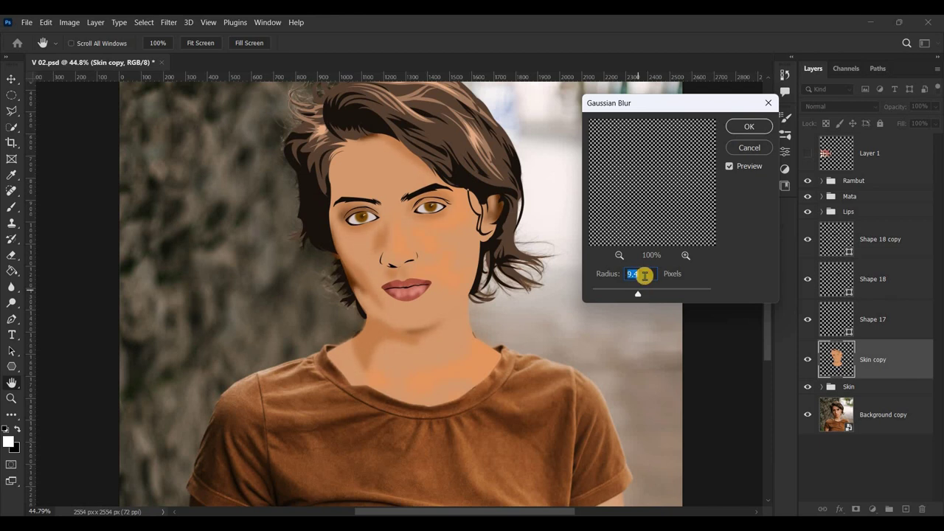
scroll(644, 275, "down", 2)
scroll(635, 280, "down", 6)
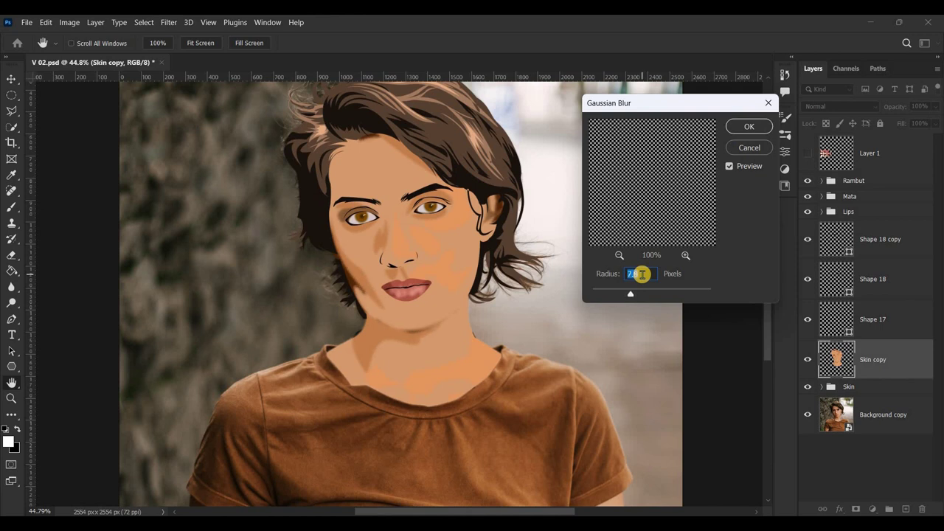
left_click(751, 150)
key("Delete")
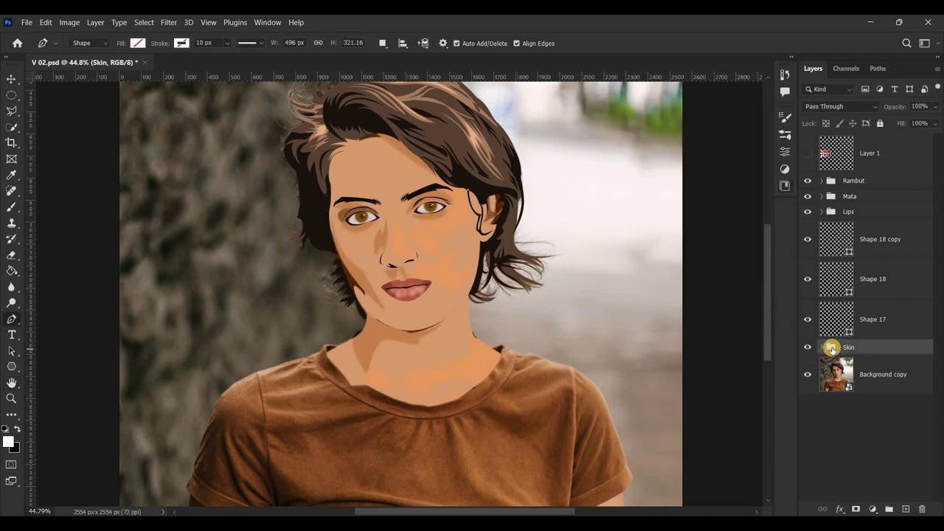
Expand the Skin group and select the Shape 15 jaw shadow layer.
left_click(823, 347)
scroll(885, 369, "down", 2)
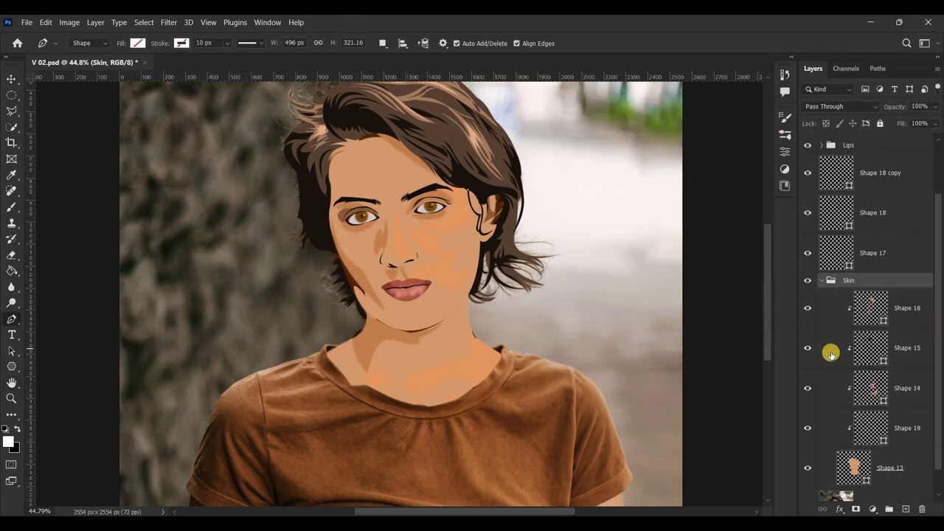
left_click(868, 347)
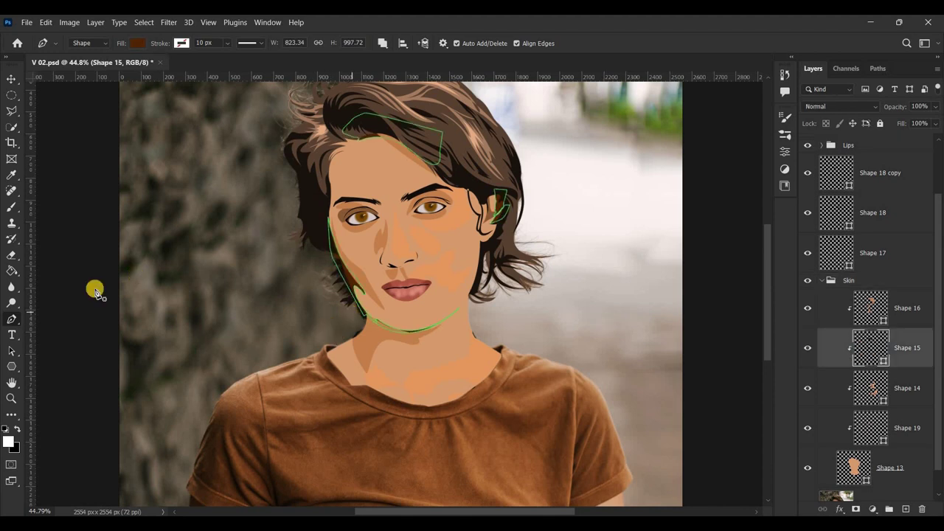
scroll(362, 322, "up", 3)
scroll(362, 322, "up", 3)
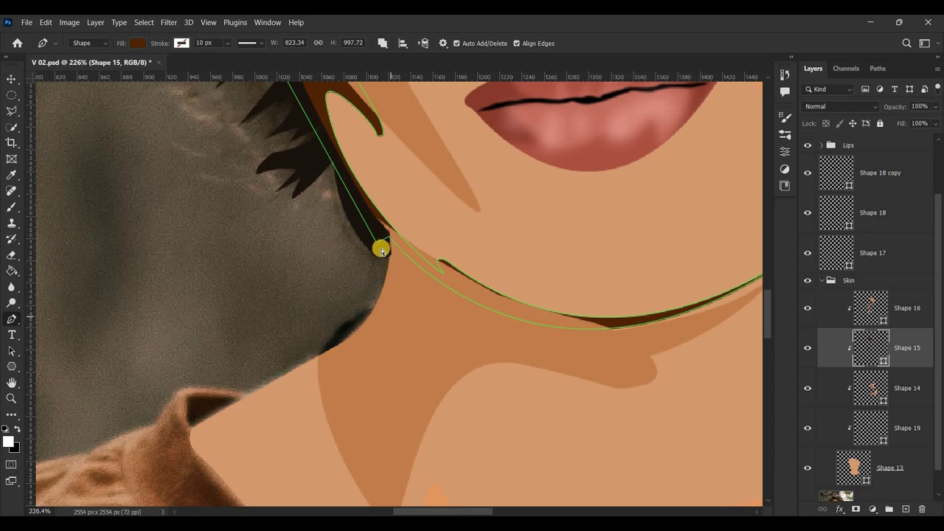
Sketch a trial neck outline, undo it, and toggle Shape 16's visibility to compare.
left_click(332, 326)
left_click_drag(356, 393, 373, 411)
left_click_drag(466, 315, 495, 294)
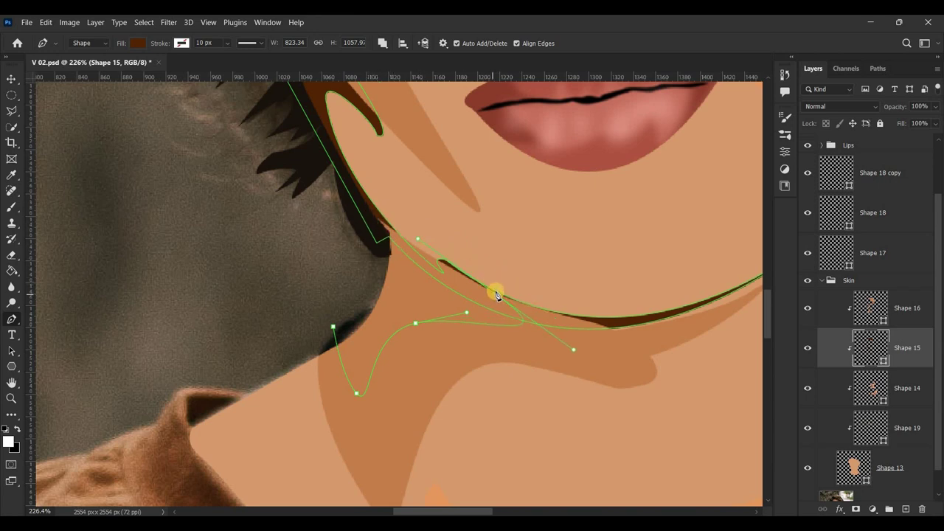
left_click_drag(366, 205, 342, 169)
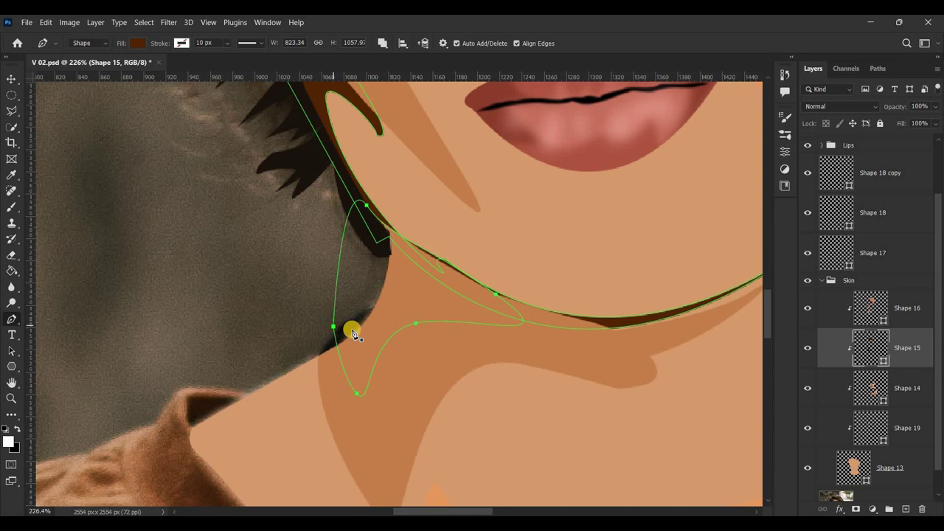
key("ctrl+z")
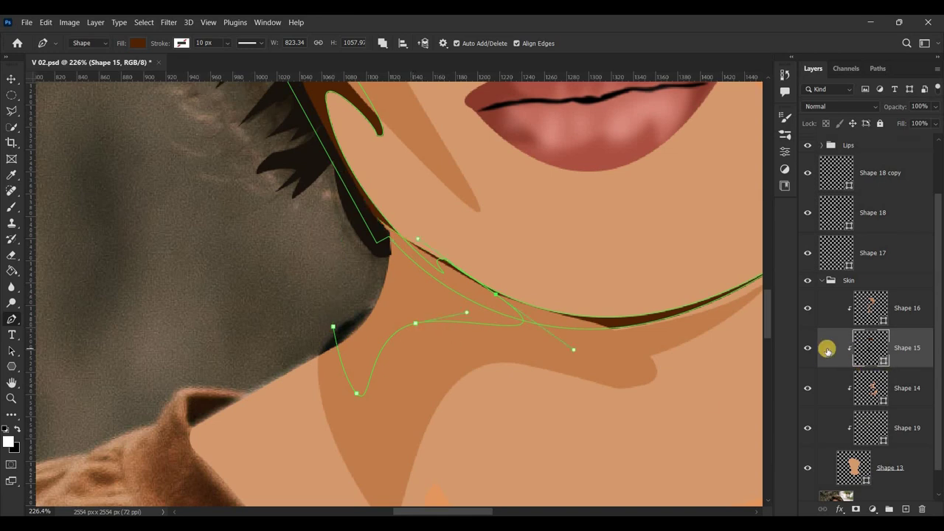
left_click(827, 352)
left_click(807, 309)
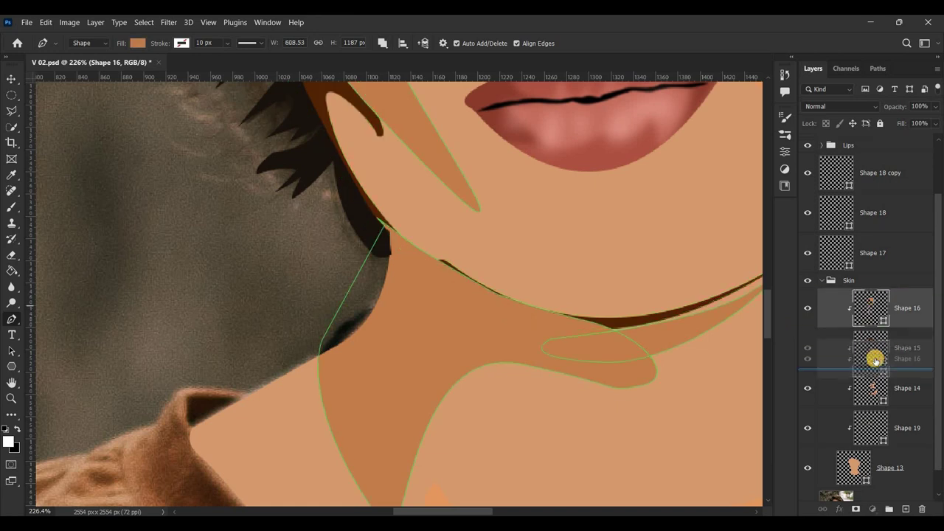
Move Shape 16 below Shape 15, select Shape 15, and zoom in on the chin.
left_click_drag(868, 308, 874, 347)
left_click(864, 313)
scroll(723, 322, "down", 3)
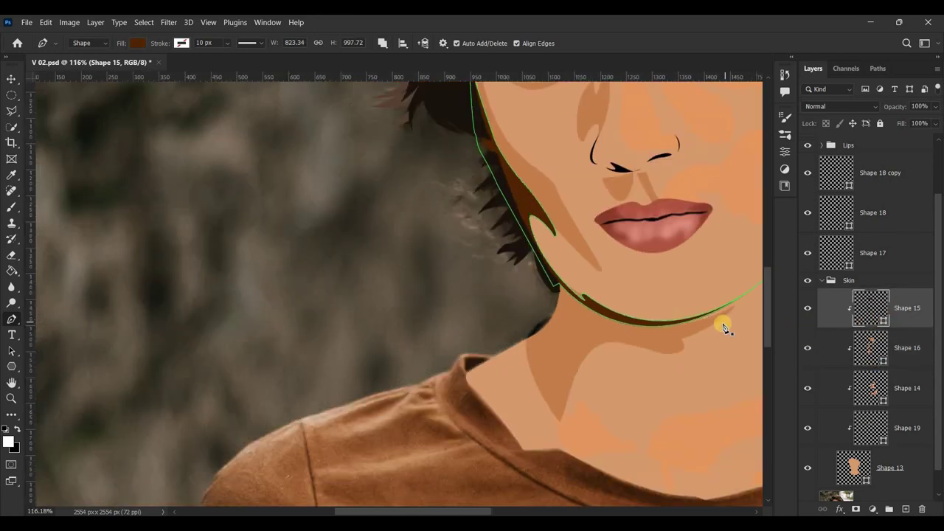
scroll(716, 321, "down", 3)
scroll(716, 320, "up", 1)
scroll(737, 310, "down", 3)
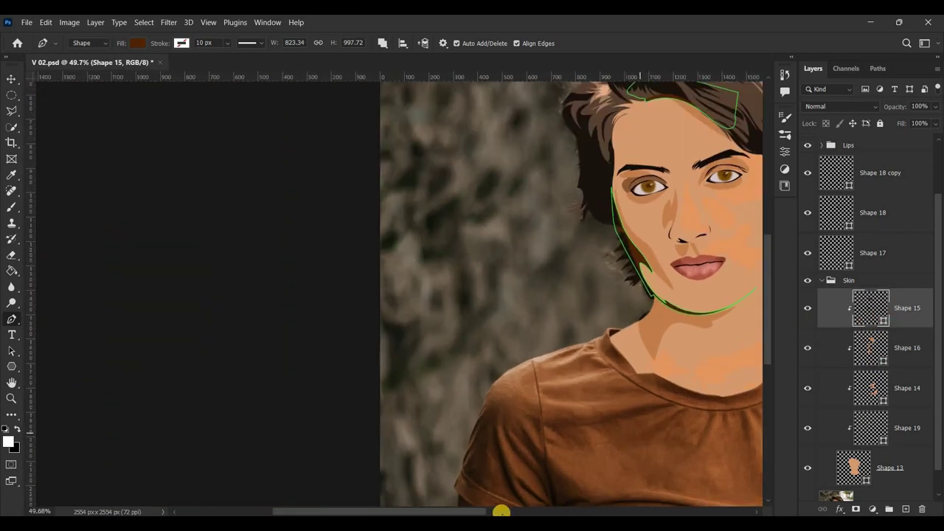
left_click_drag(501, 509, 563, 509)
scroll(403, 292, "up", 1)
scroll(403, 292, "up", 5)
scroll(438, 323, "up", 5)
Convert the chin anchor of the jaw shadow to a corner and straighten the curve along the neck.
left_click(447, 325)
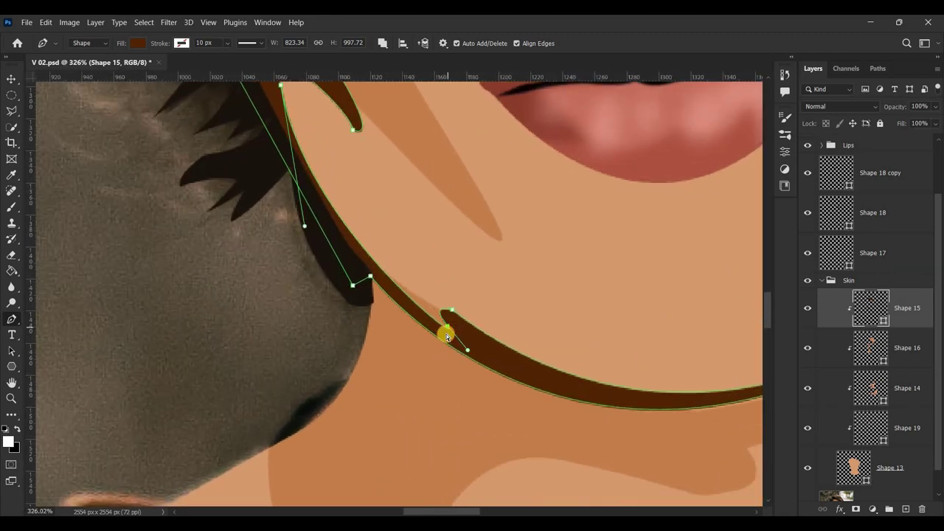
left_click(447, 327, "alt")
mouse_move(449, 328)
left_mouse_down()
mouse_move(363, 290)
mouse_move(363, 273)
left_mouse_up()
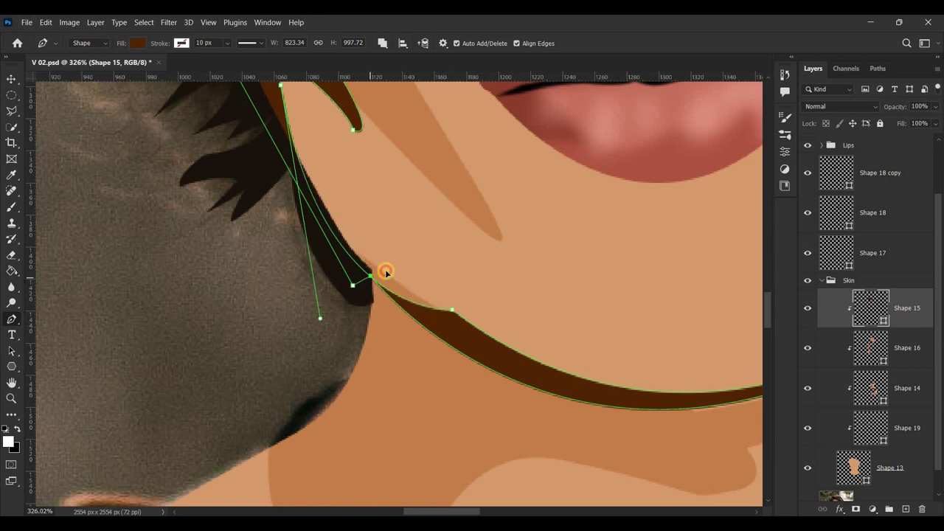
left_click(362, 272, "ctrl")
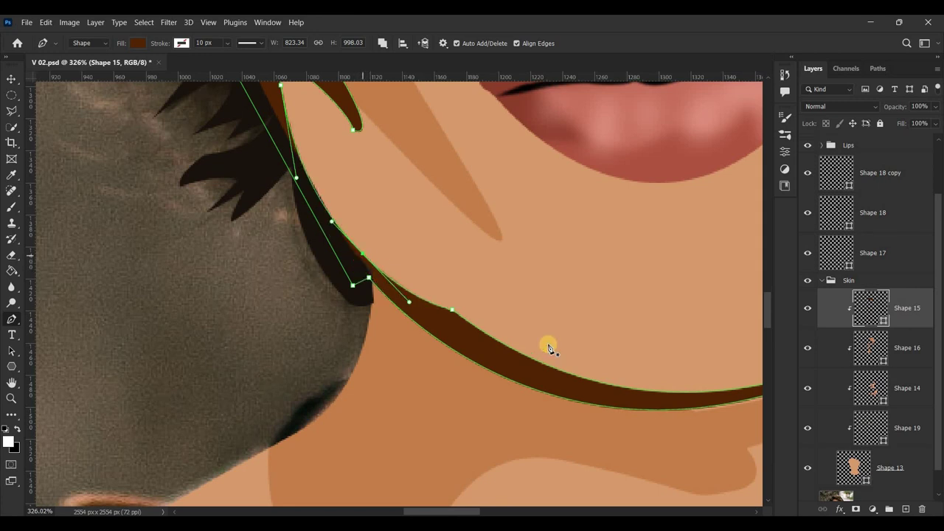
scroll(597, 369, "down", 3, "alt")
scroll(510, 320, "down", 2)
scroll(340, 254, "up", 2, "alt")
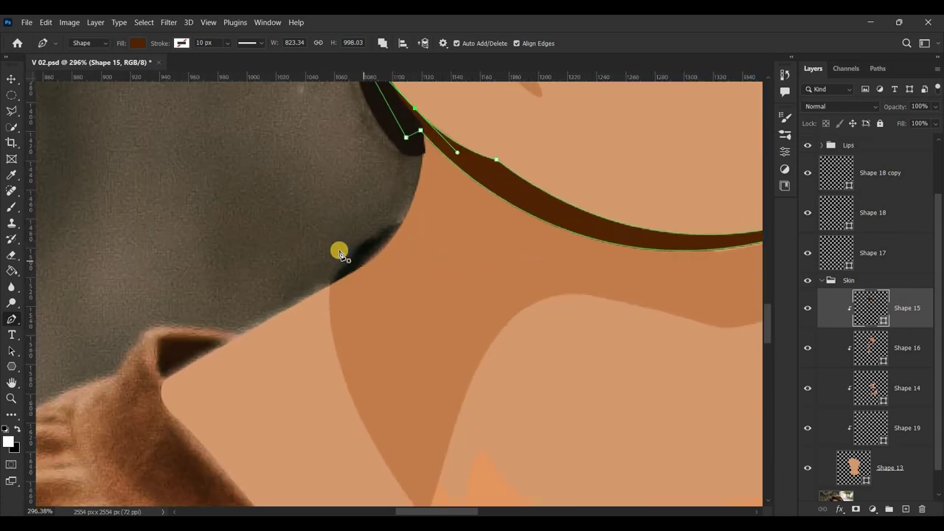
Draw and close a pointed dark brown shadow wedge on the left side of the neck.
left_click(349, 254)
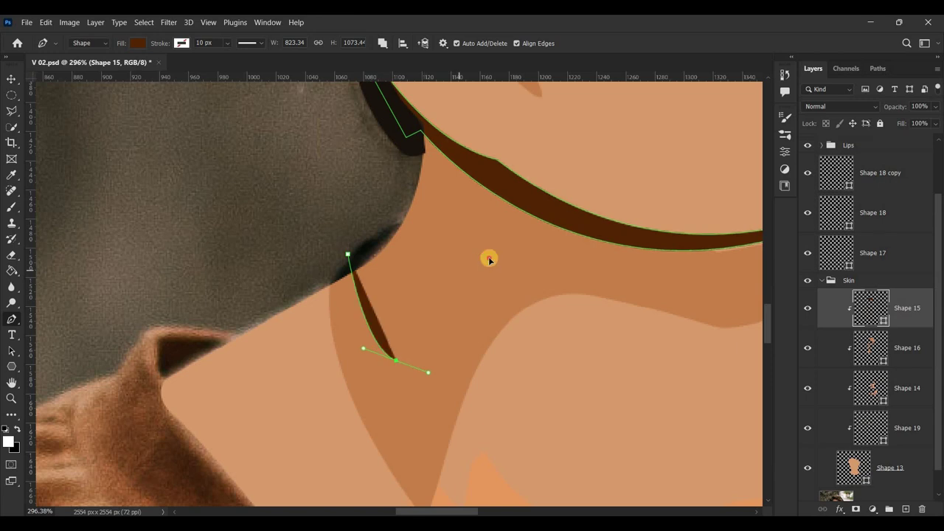
left_click_drag(462, 265, 512, 263)
left_click_drag(401, 181, 247, 112)
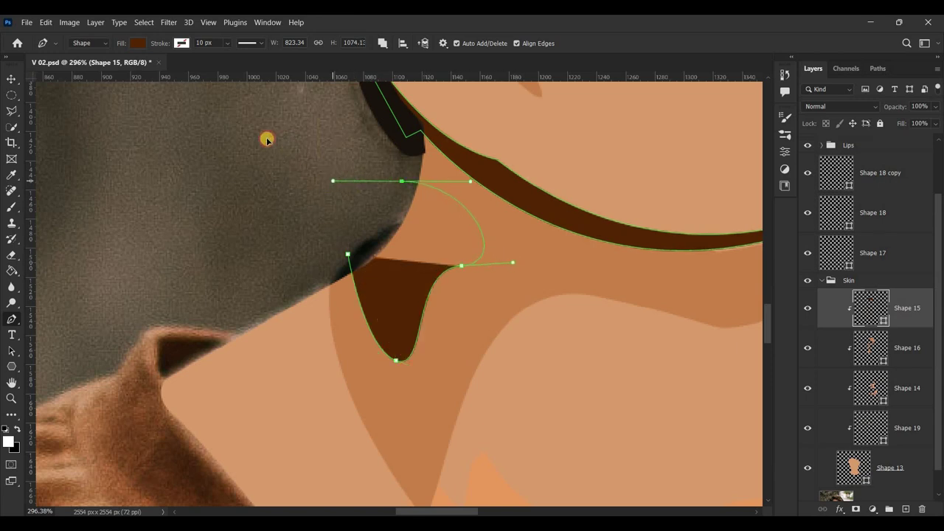
left_click(348, 254)
scroll(650, 321, "down", 5, "alt")
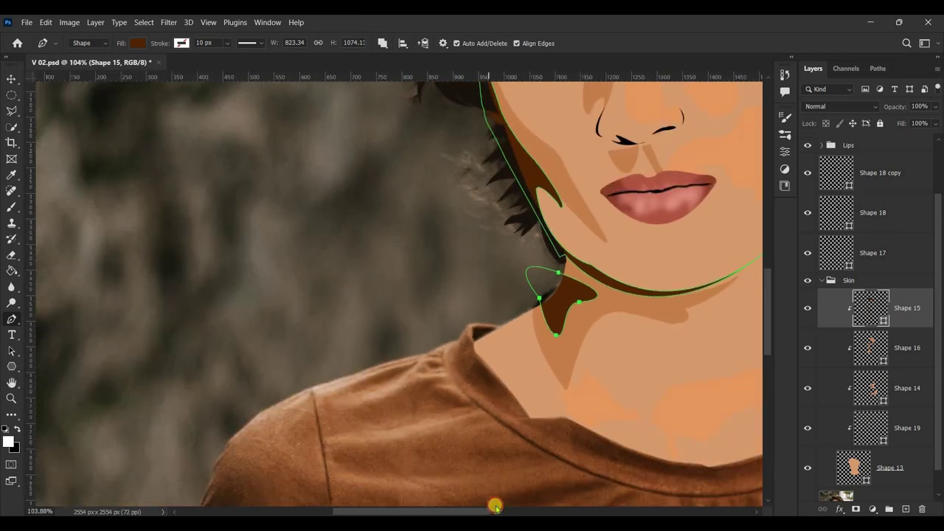
scroll(496, 505, "right", 5)
scroll(770, 322, "up", 3)
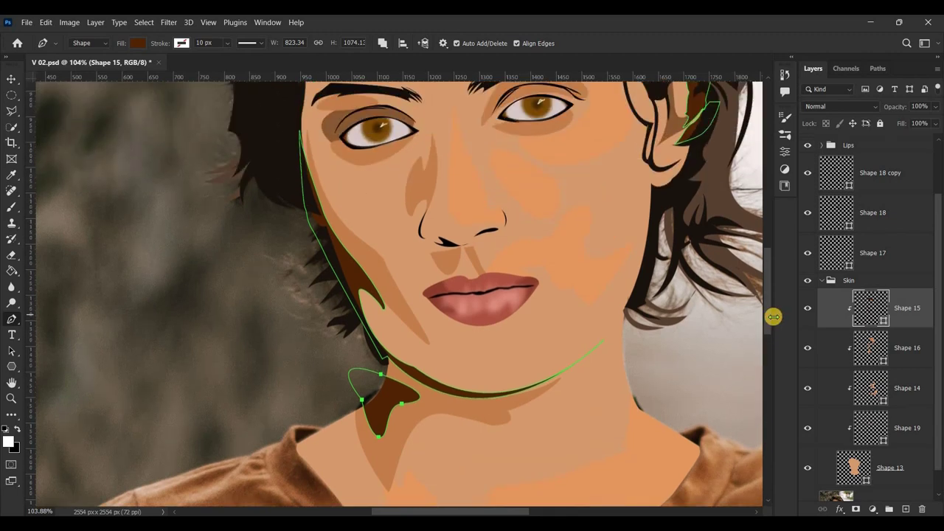
scroll(742, 334, "down", 2, "alt")
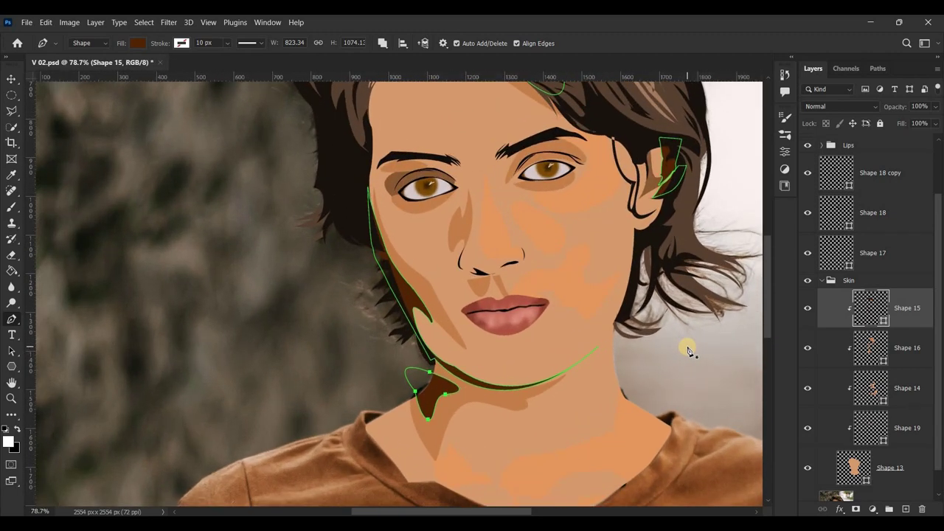
left_click(823, 350)
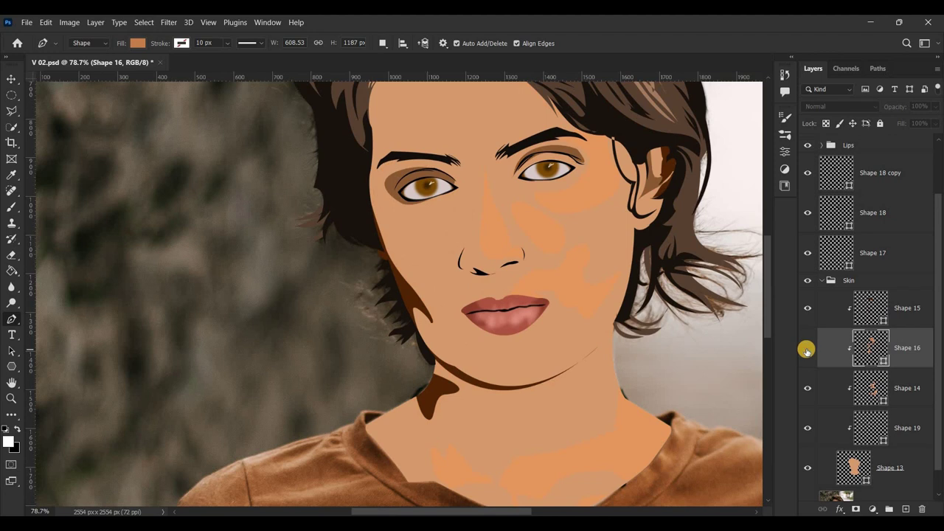
Give the Shape 14 skin patch layer the fill colour e49760.
left_click(852, 384)
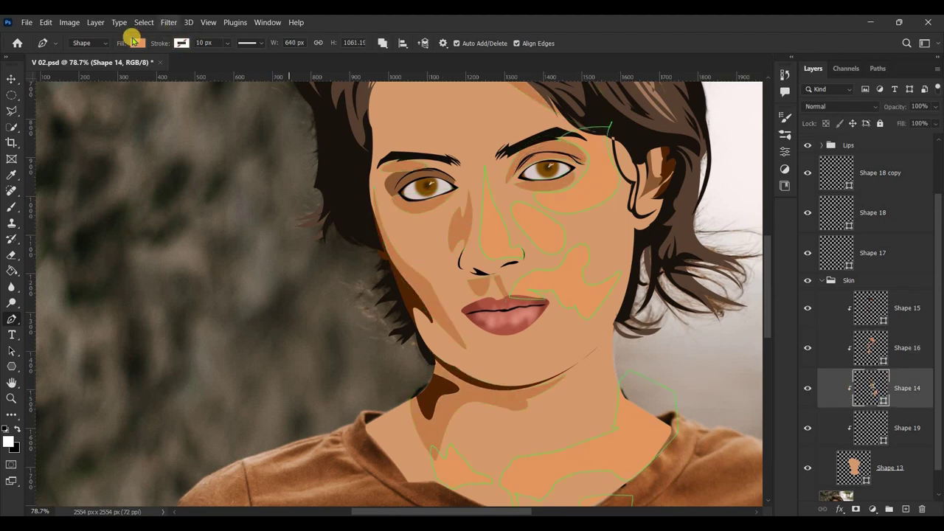
left_click(136, 42)
left_click(214, 66)
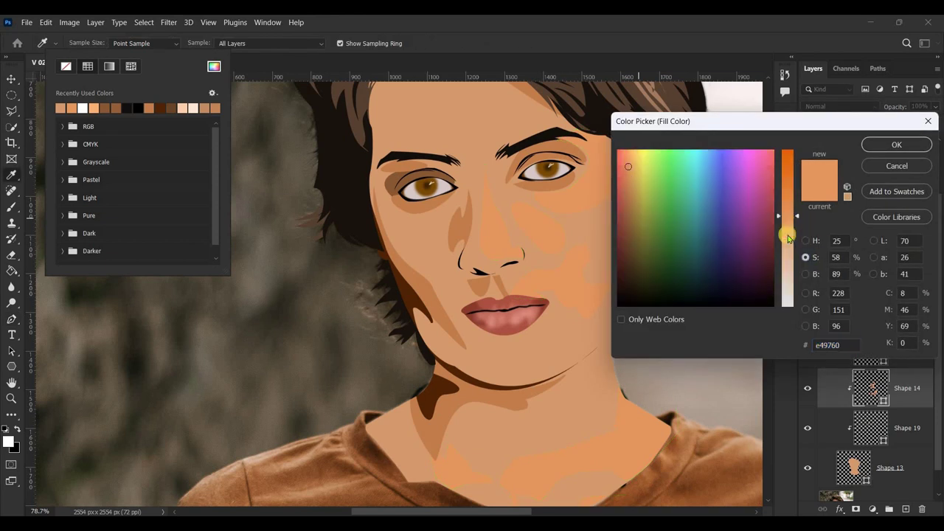
left_click(887, 144)
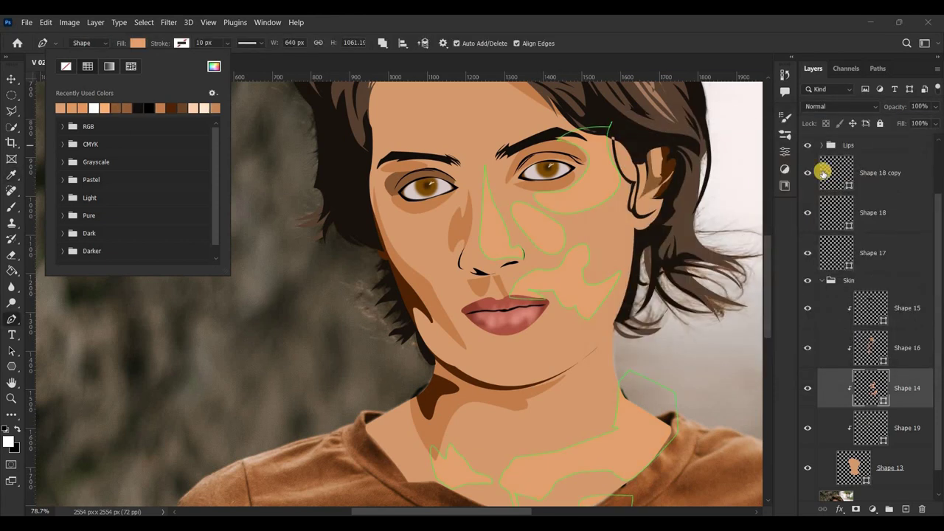
Select the Shape 15 layer, then the Skin group, in the Layers panel.
left_click(859, 302)
scroll(702, 323, "down", 2)
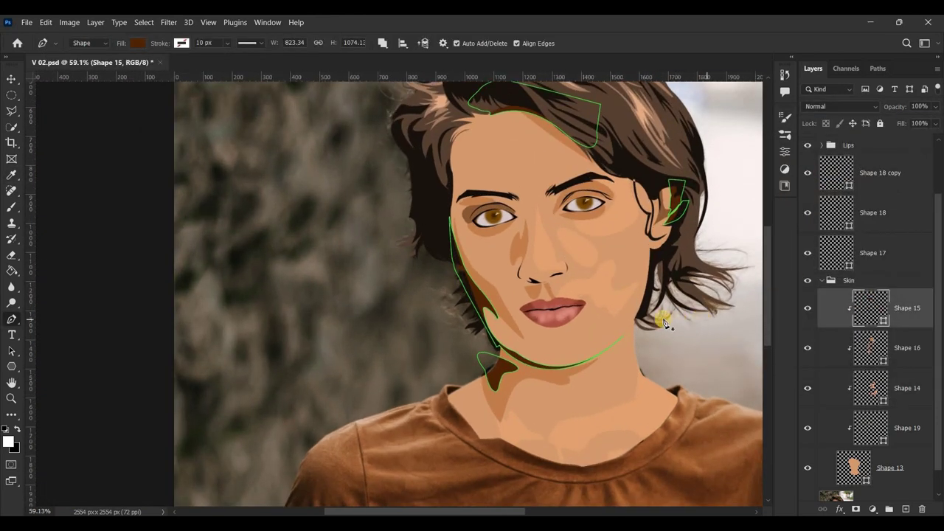
scroll(664, 321, "down", 3)
scroll(414, 285, "up", 2)
scroll(600, 236, "up", 2)
scroll(736, 268, "up", 1)
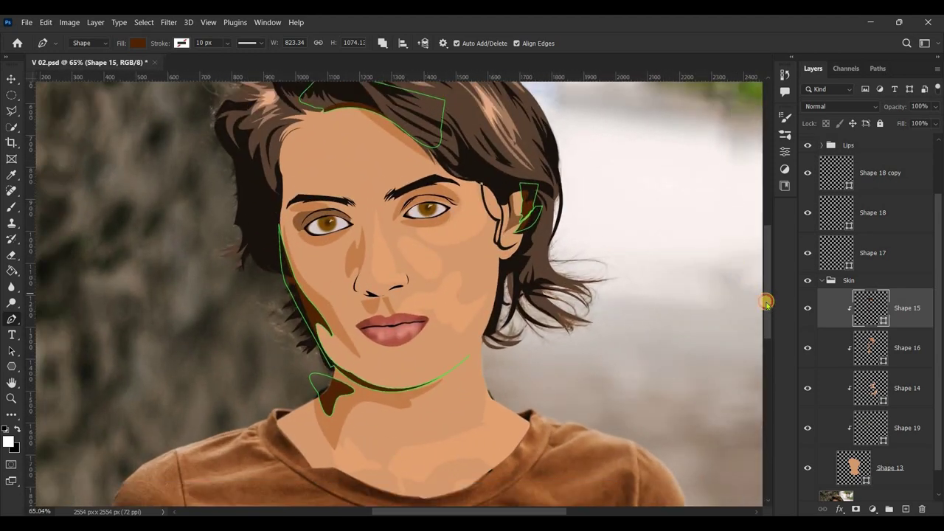
scroll(767, 302, "up", 1)
left_click(830, 281)
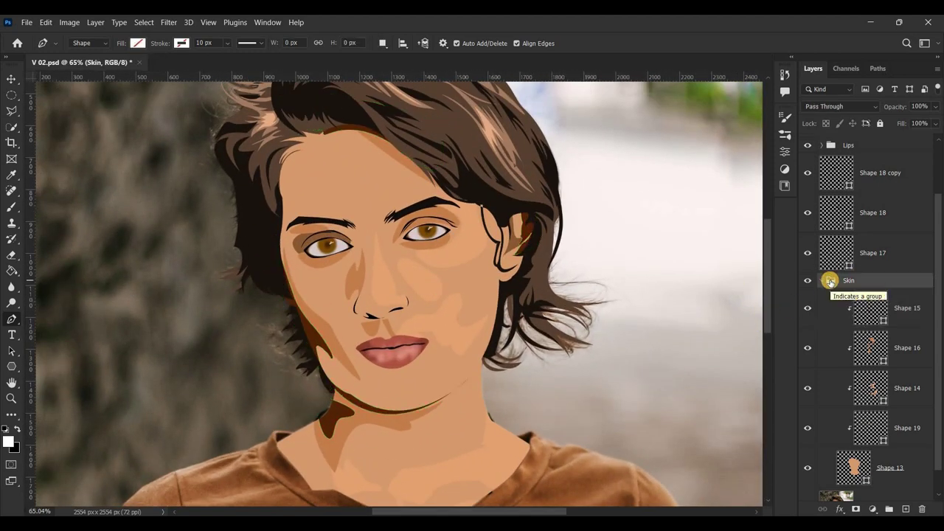
Duplicate and merge the Skin group, then apply a radius 7 Gaussian Blur to the copy.
key("ctrl+j")
key("ctrl+e")
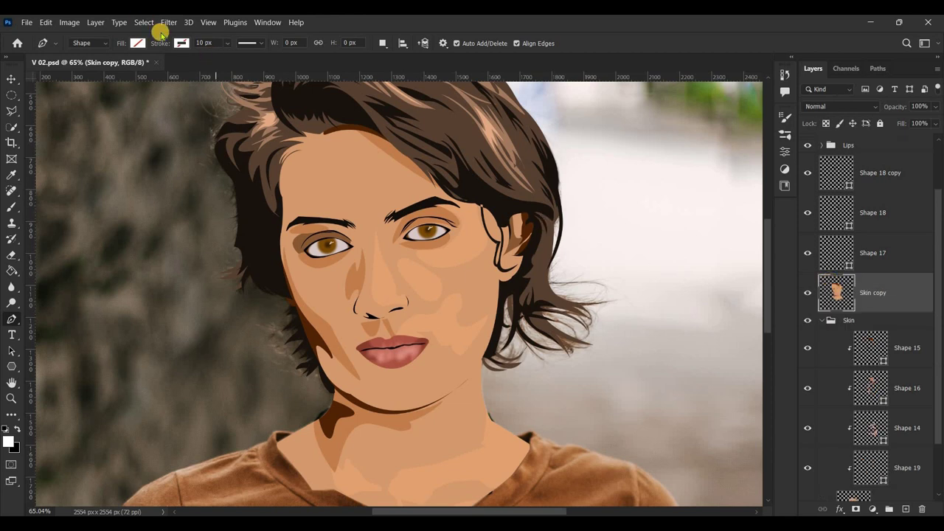
left_click(169, 22)
left_click(367, 219)
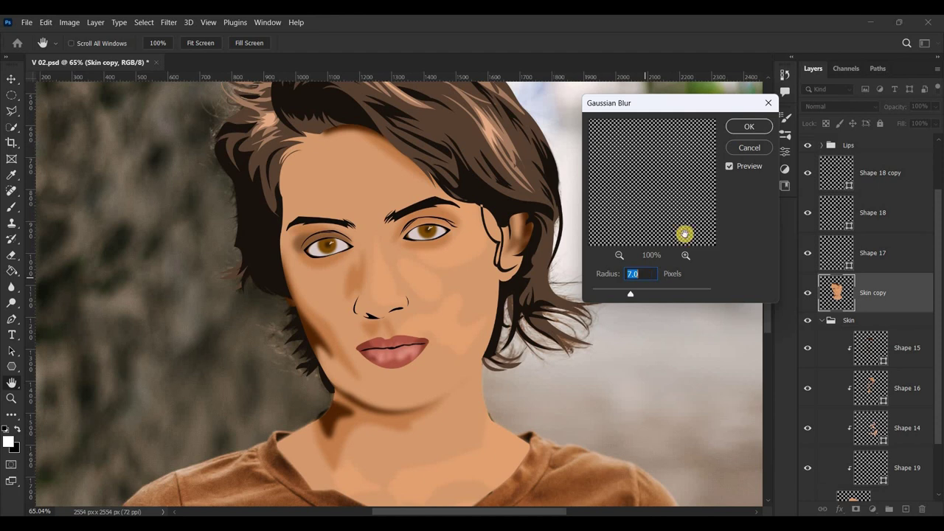
left_click(749, 126)
Set the Skin copy layer to Normal blend mode at 79% opacity via Blending Options.
right_click(838, 297)
left_click(819, 62)
left_click(697, 92)
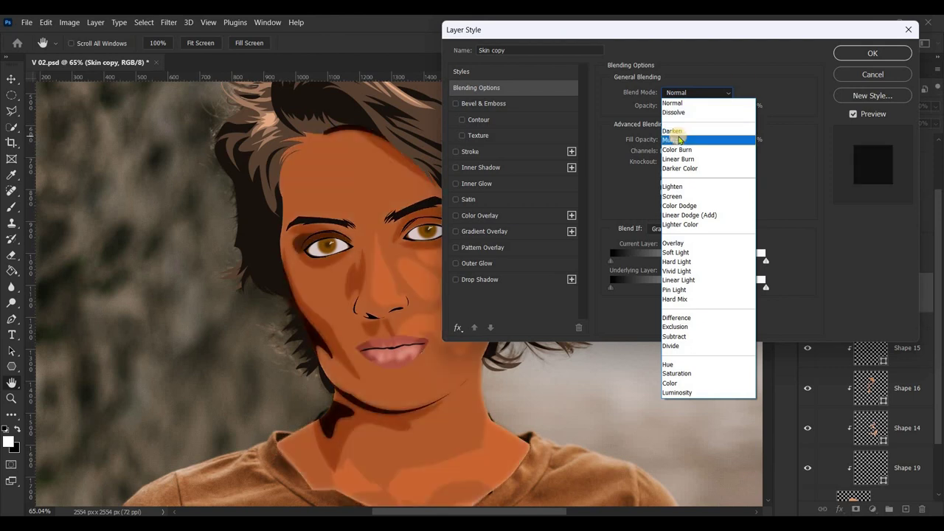
left_click(673, 104)
mouse_move(723, 141)
left_mouse_down()
mouse_move(694, 144)
mouse_move(728, 151)
left_mouse_up()
left_click_drag(723, 105, 714, 111)
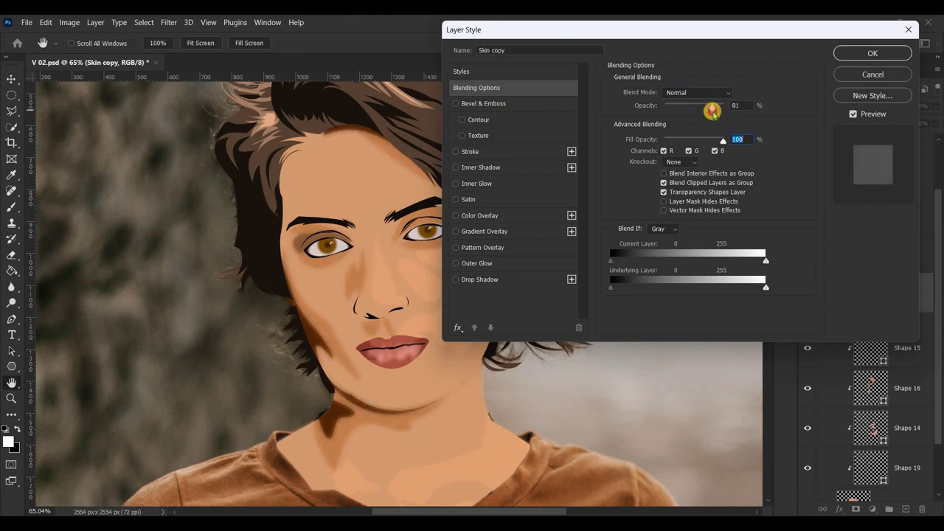
left_click(871, 53)
mouse_move(939, 343)
left_mouse_down()
mouse_move(940, 397)
mouse_move(940, 338)
left_mouse_up()
left_click(808, 273)
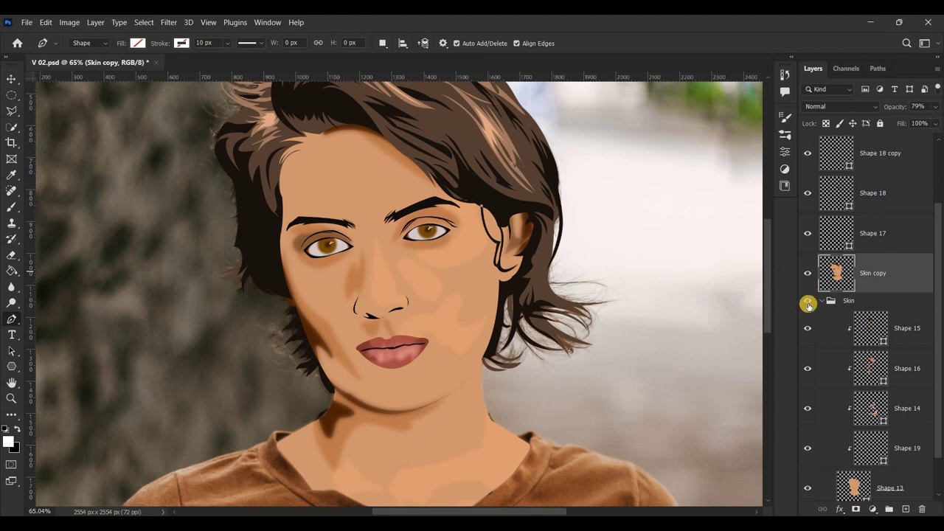
left_click_drag(768, 293, 772, 295)
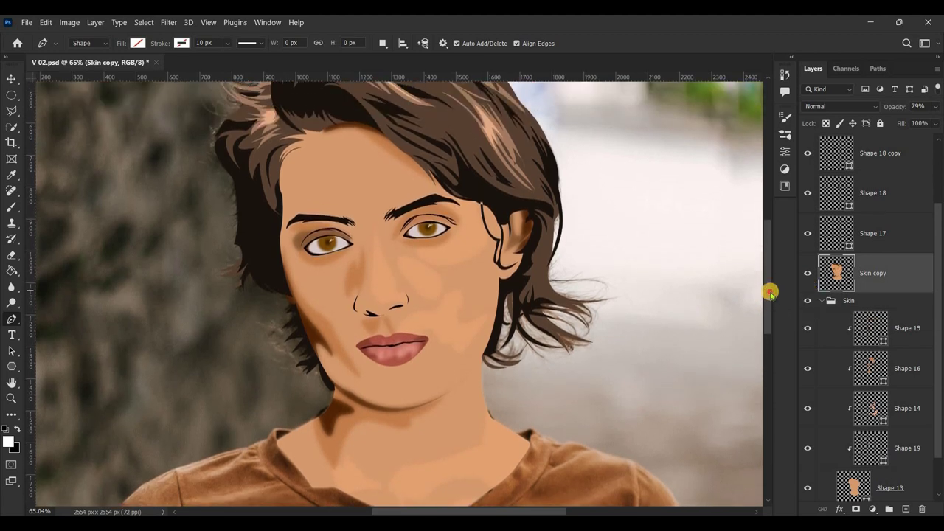
Toggle the skin and blurred Skin copy layers off and on to compare with the photo.
left_click(808, 300)
left_click(808, 273)
left_click(808, 273)
left_click(808, 273)
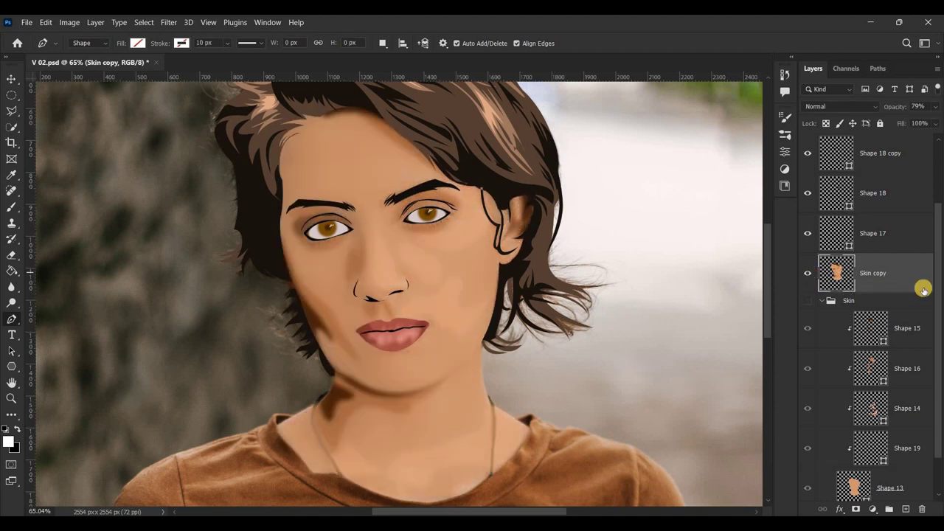
scroll(938, 296, "up", 1)
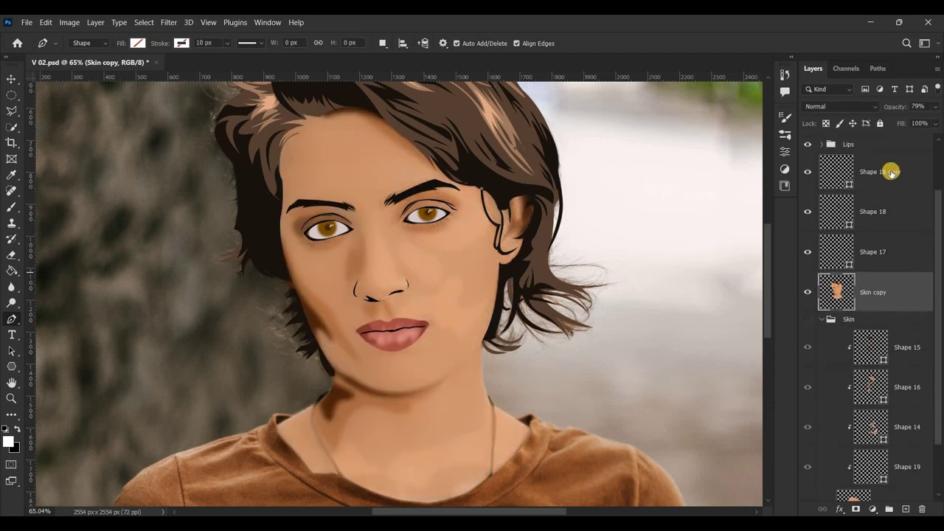
Group the layers from Shape 18 copy through Shape 13 into a new group named Skin.
left_click(892, 172)
scroll(899, 473, "down", 2)
left_click(915, 447, "shift")
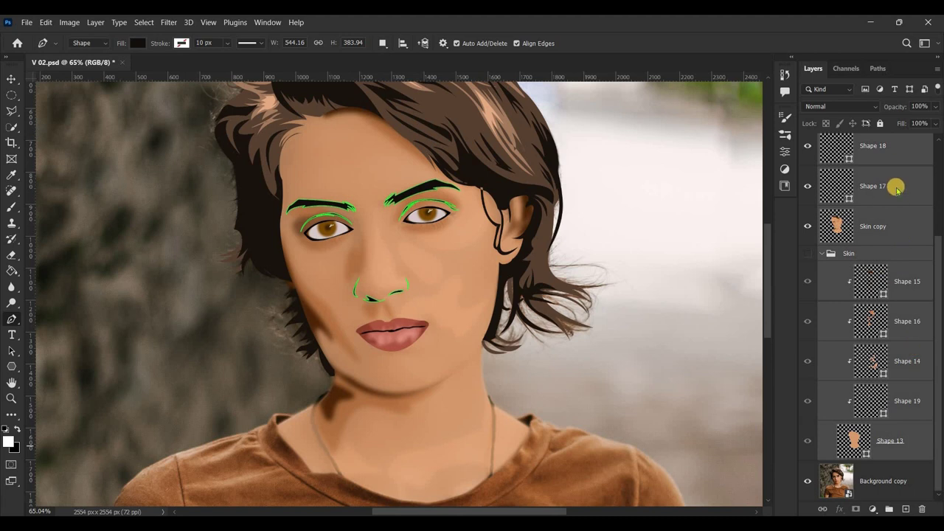
right_click(897, 189)
left_click(839, 106)
type("kin")
left_click(569, 168)
scroll(457, 306, "down", 5)
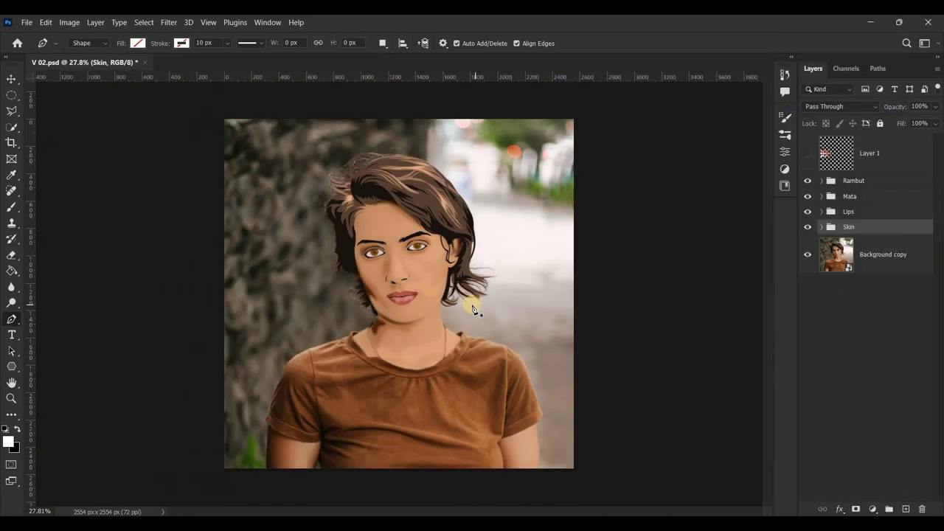
scroll(473, 309, "up", 3)
scroll(473, 310, "down", 2)
Expand both nested Skin groups and select the jaw shadow shape layer.
scroll(473, 309, "up", 1)
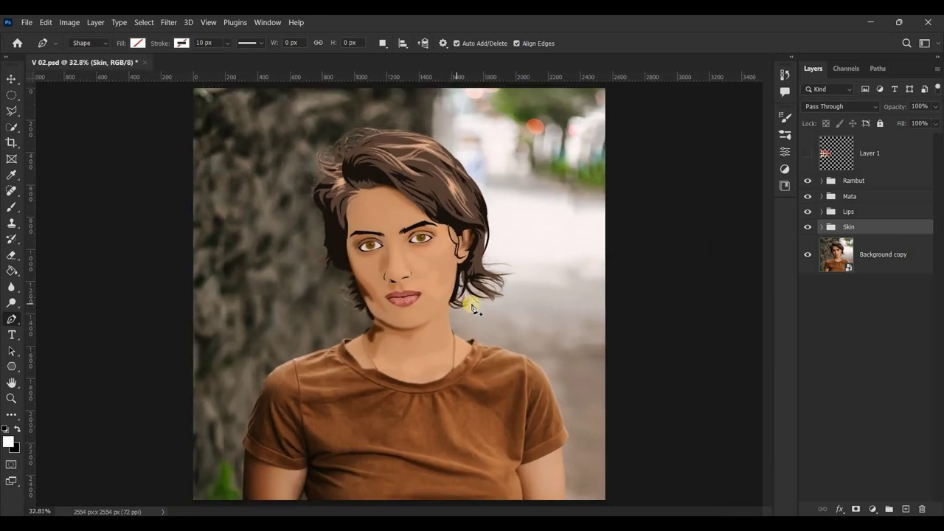
left_click(832, 257)
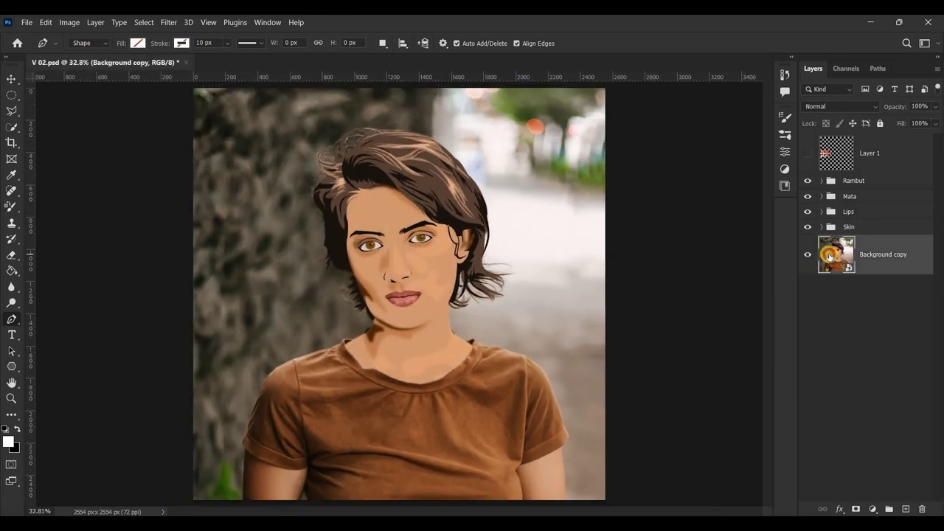
left_click(822, 226)
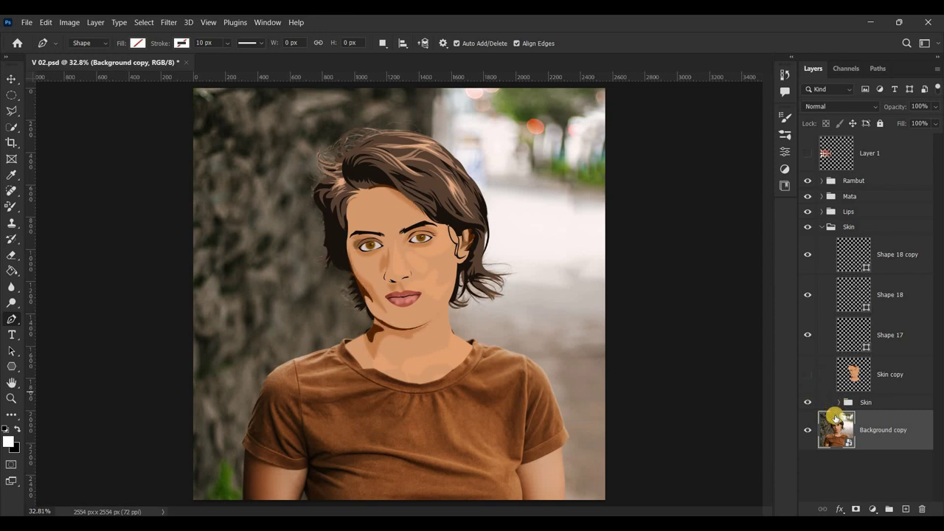
left_click(839, 402)
left_click(882, 432)
Change the jaw and neck shadow fill to the lighter brown b07245.
left_click(138, 43)
left_click(214, 66)
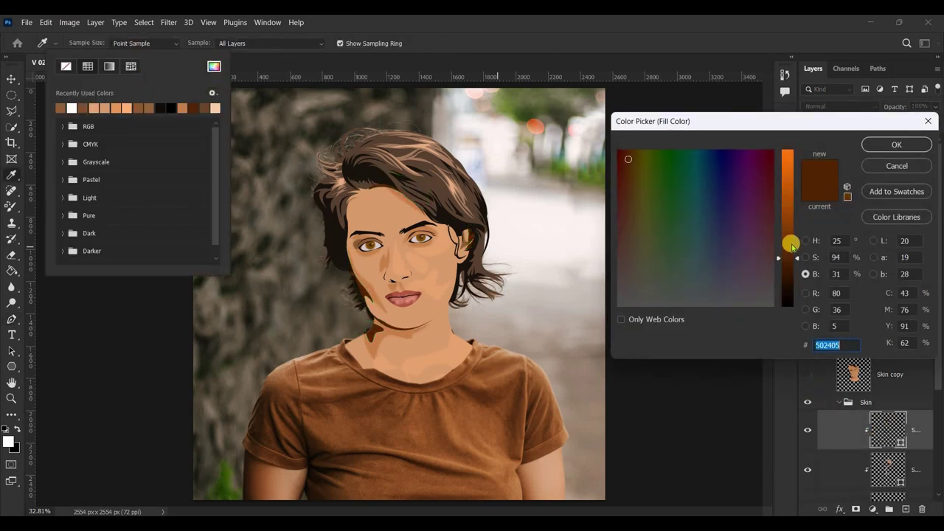
left_click(788, 201)
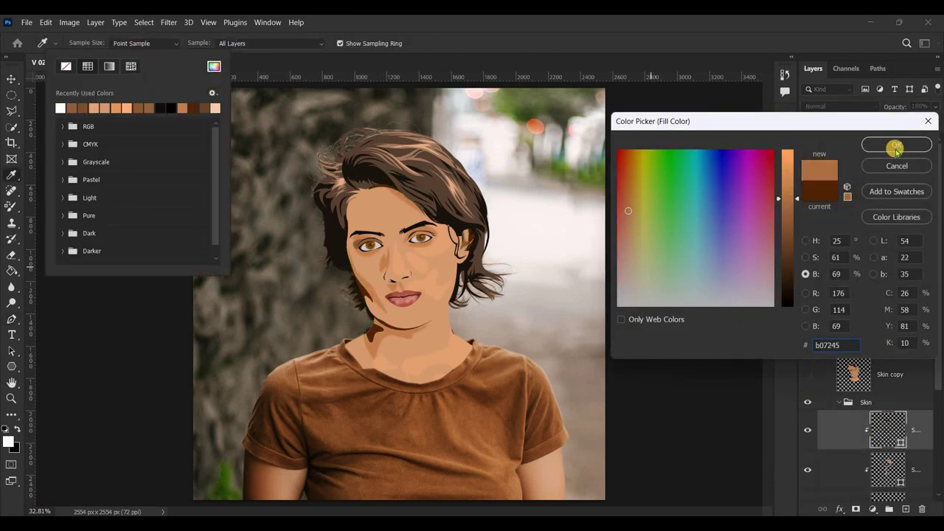
left_click(897, 145)
scroll(369, 288, "up", 3)
scroll(369, 288, "up", 3)
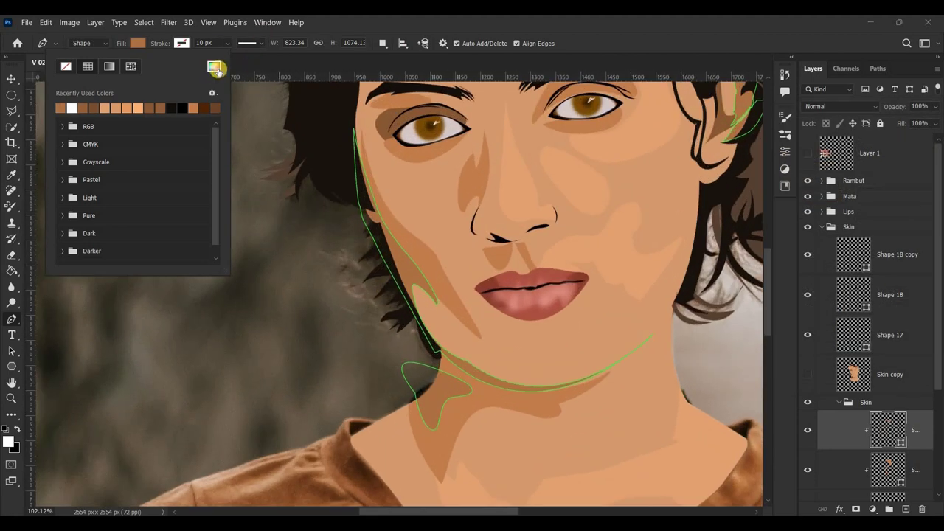
left_click(214, 66)
left_click(886, 145)
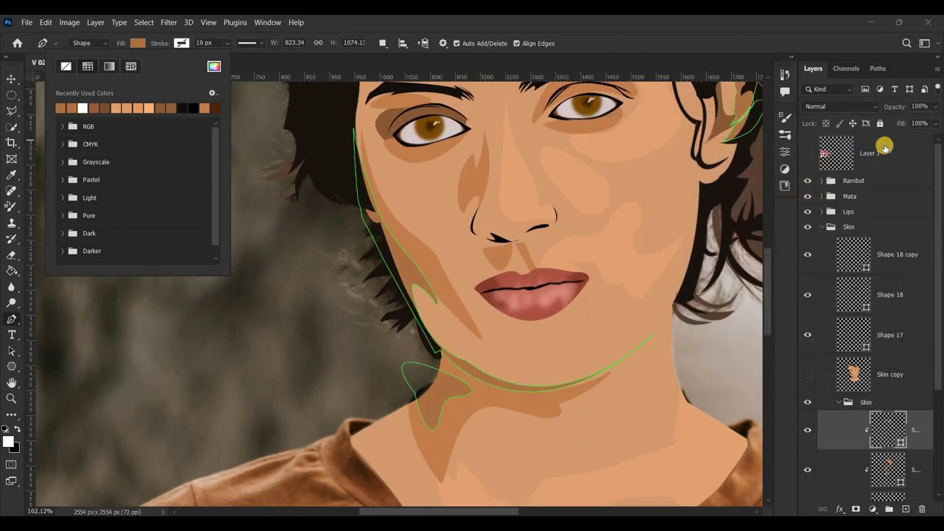
left_click(882, 402)
scroll(460, 310, "down", 5)
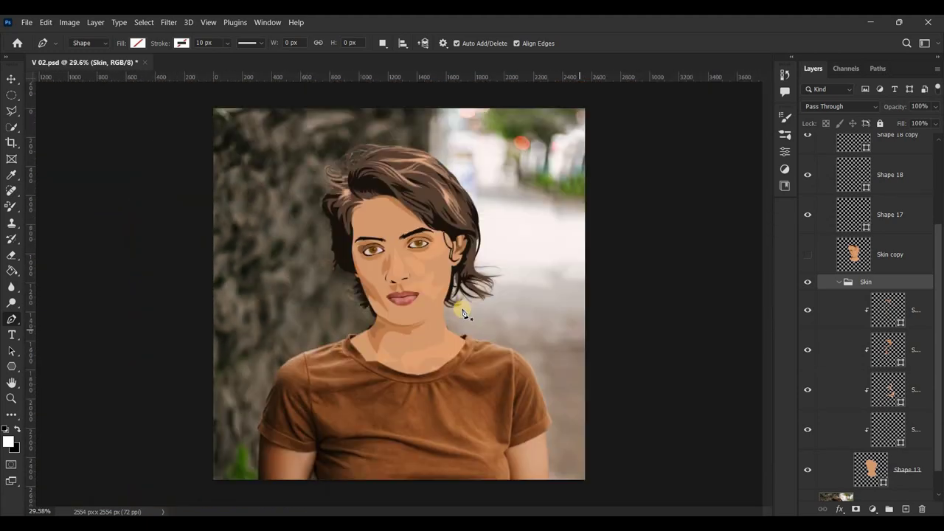
scroll(459, 310, "up", 3)
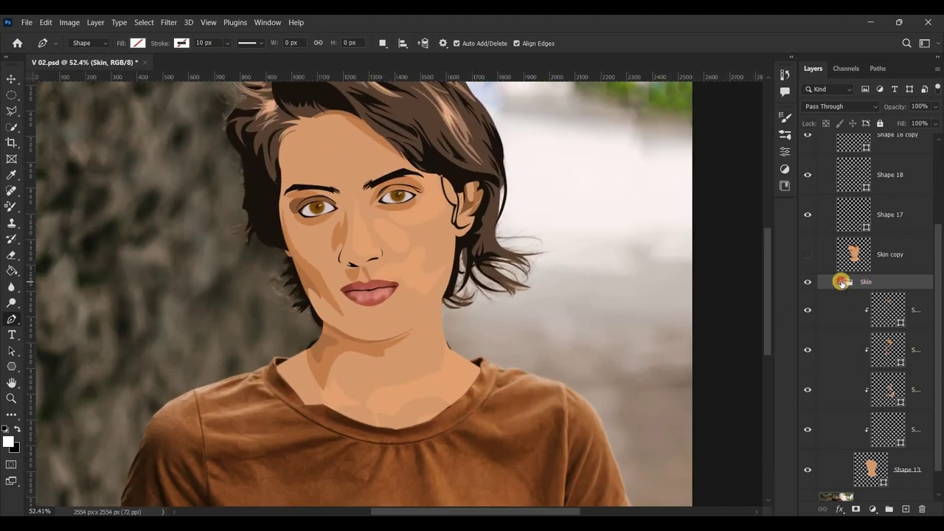
Replace the Skin copy with a duplicate, Skin copy 2, and Gaussian-blur it at radius 10.
left_click(840, 283)
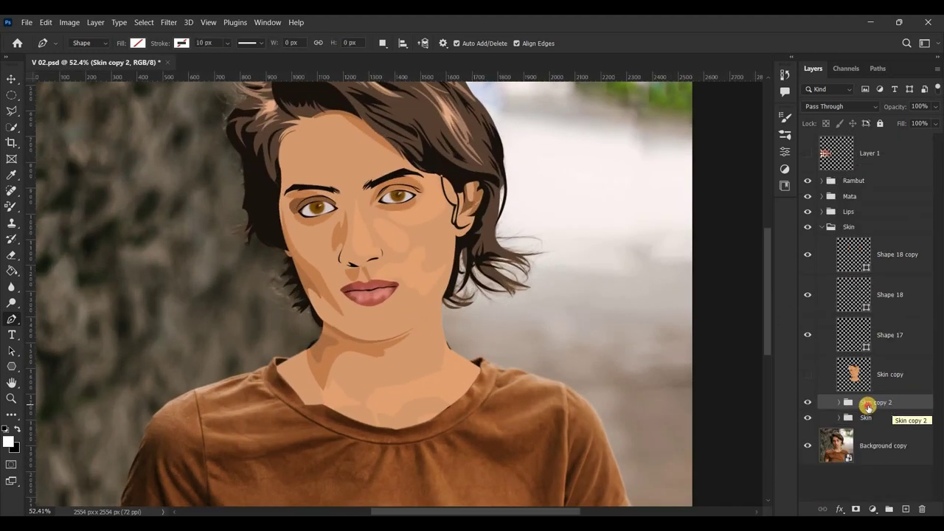
left_click_drag(854, 374, 860, 404)
left_click(862, 377)
key("Delete")
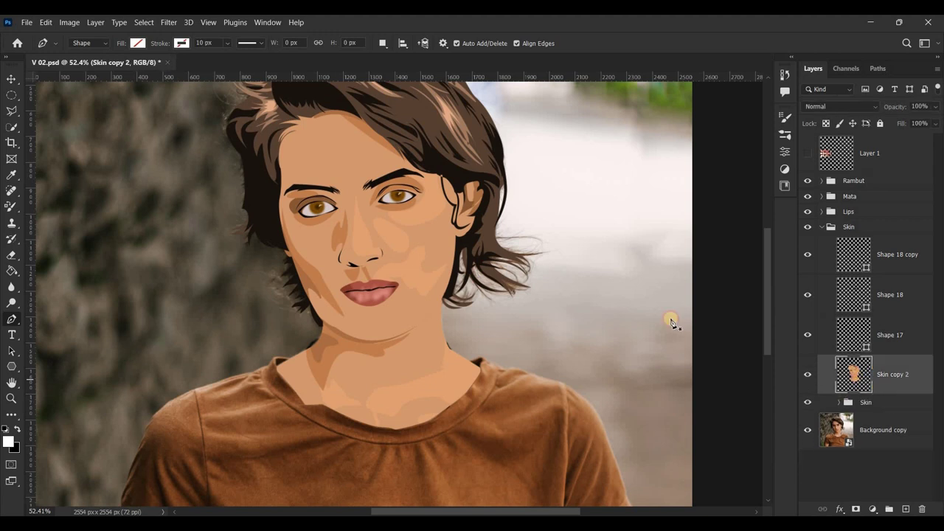
left_click(169, 23)
left_click(347, 213)
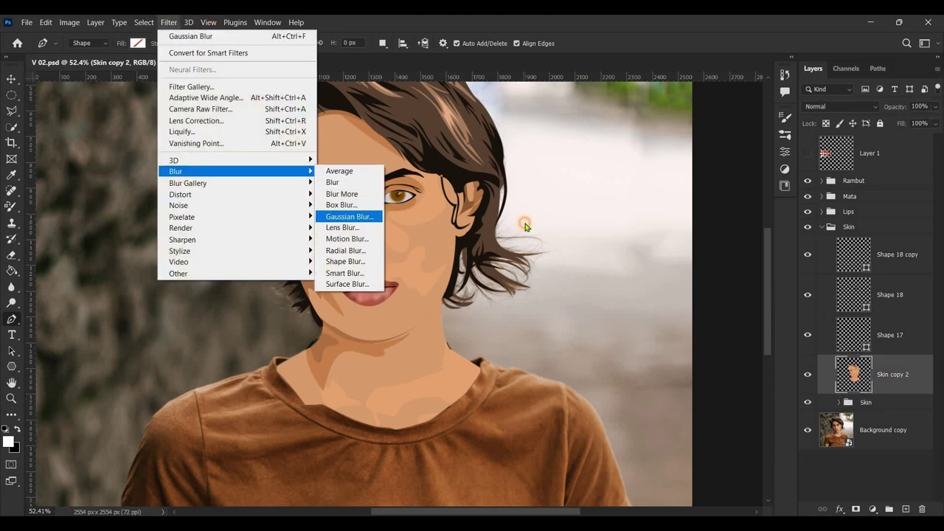
left_click(754, 127)
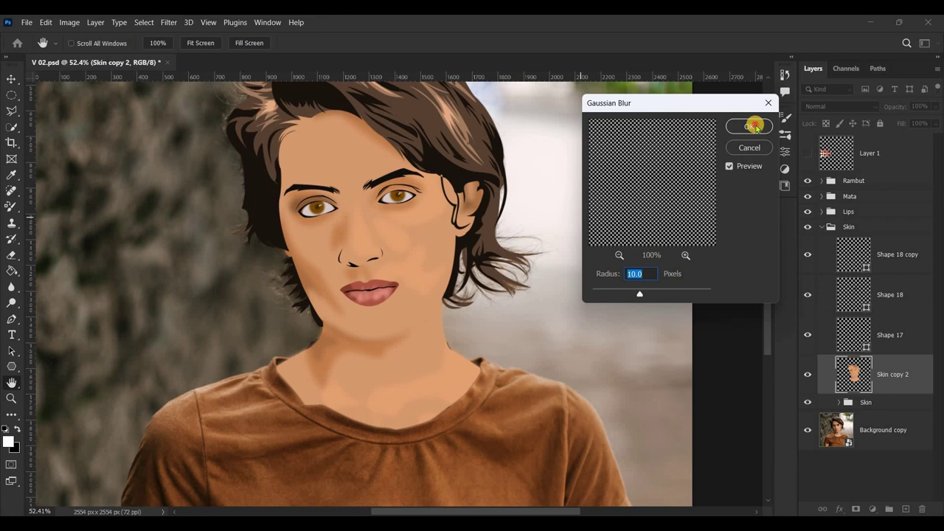
Set Skin copy 2 to 75% opacity in Layer Style and collapse the Skin group.
right_click(854, 374)
left_click(812, 122)
left_click(740, 105)
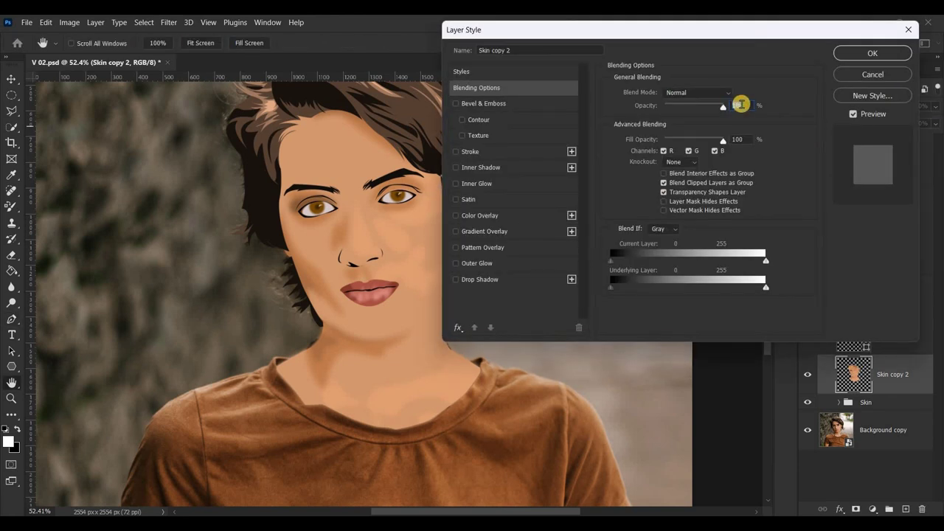
type("75")
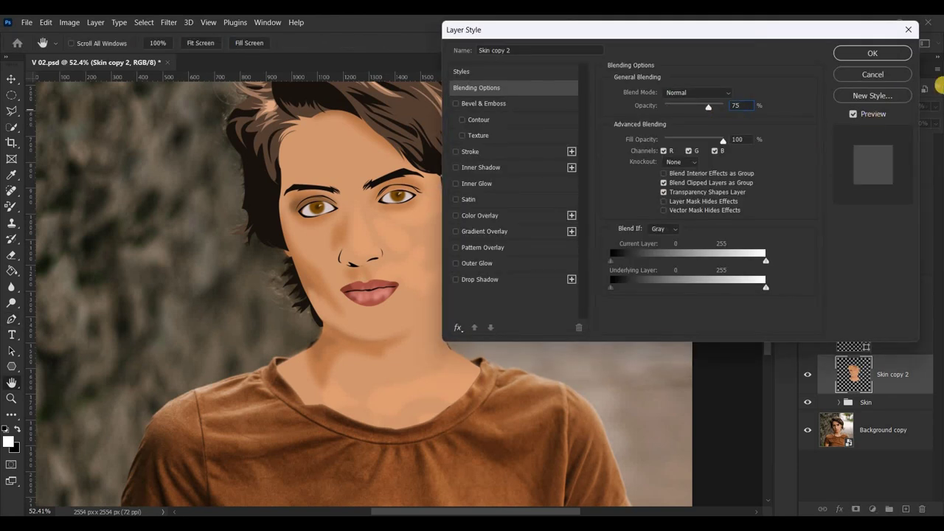
left_click(872, 54)
scroll(507, 285, "down", 3)
scroll(461, 285, "down", 3)
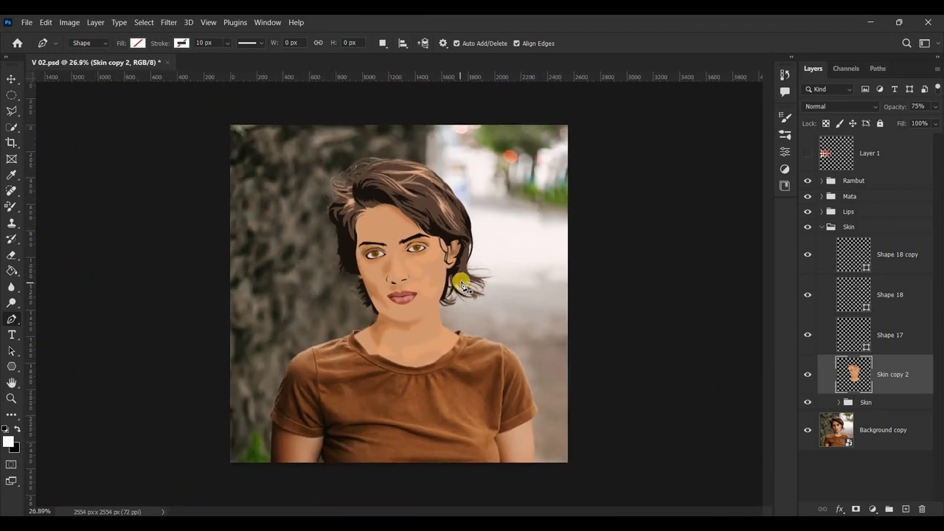
left_click(822, 226)
Select the background photo layer, zoom in slightly, and add a new empty layer above it.
left_click(825, 257)
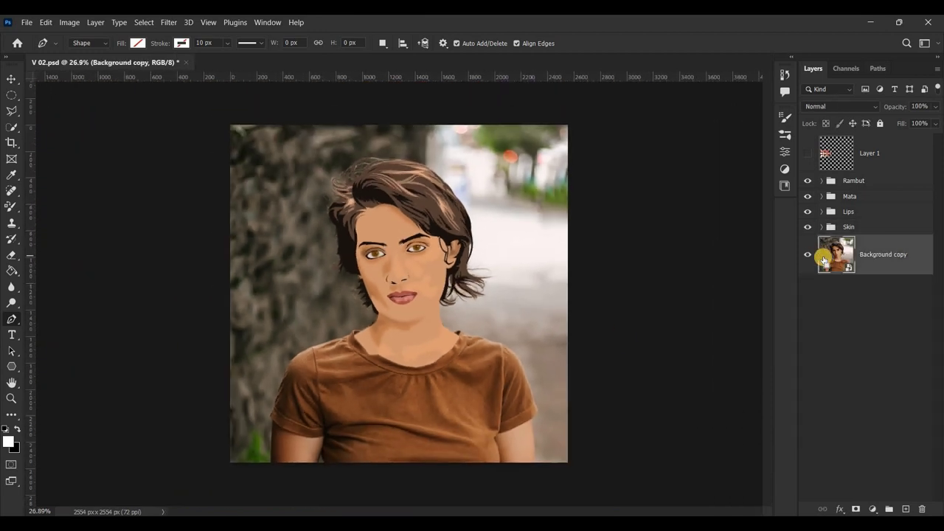
key("ctrl+plus")
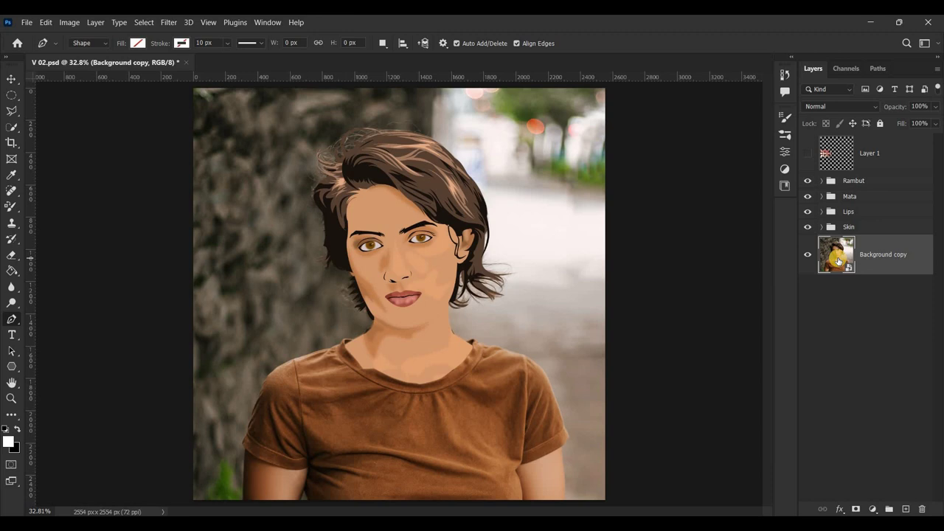
left_click(906, 509)
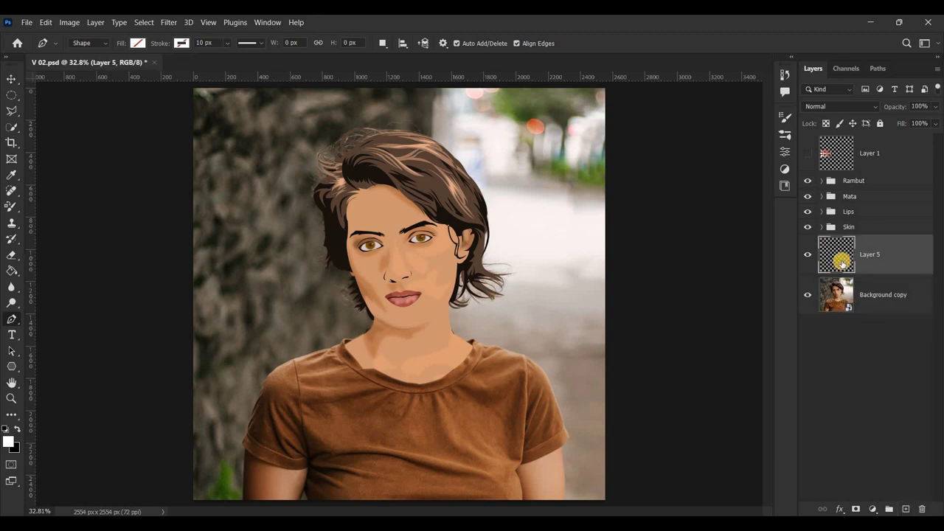
scroll(307, 428, "up", 3)
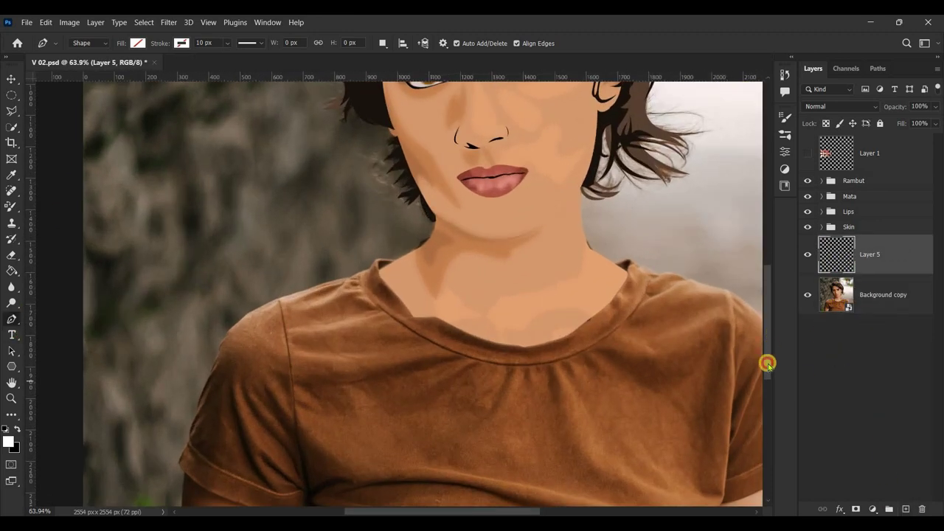
scroll(768, 363, "down", 3)
Start the Pen shape outline at the left collar and curve it over the left shoulder.
left_click(394, 181)
mouse_move(379, 181)
left_mouse_down()
mouse_move(389, 176)
mouse_move(348, 194)
mouse_move(310, 232)
left_mouse_up()
scroll(374, 190, "up", 3)
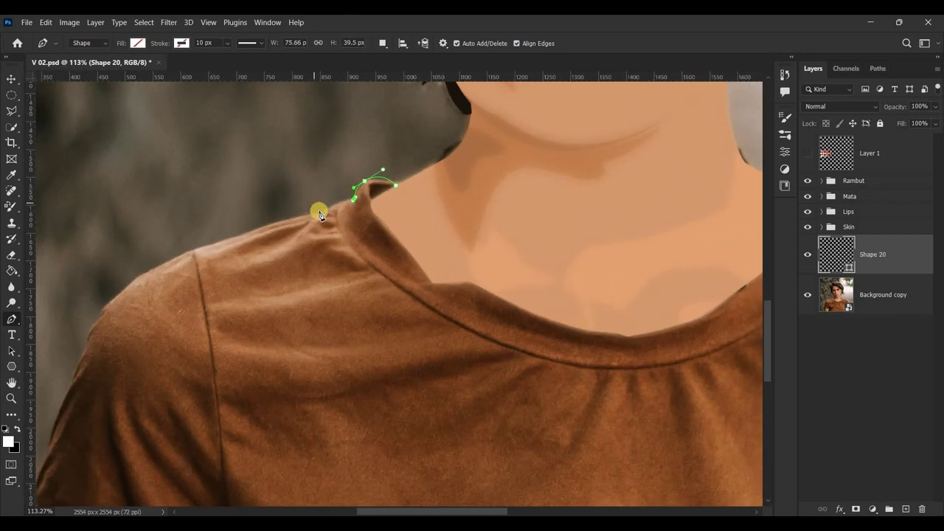
left_click(298, 217)
left_click_drag(102, 309, 78, 342)
left_click_drag(126, 276, 161, 246)
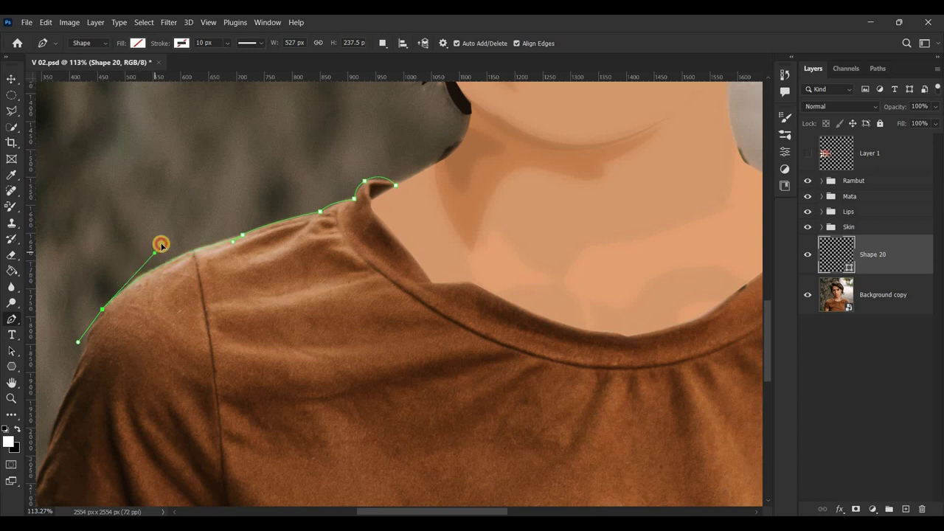
left_click_drag(767, 346, 768, 357)
left_click_drag(477, 506, 462, 506)
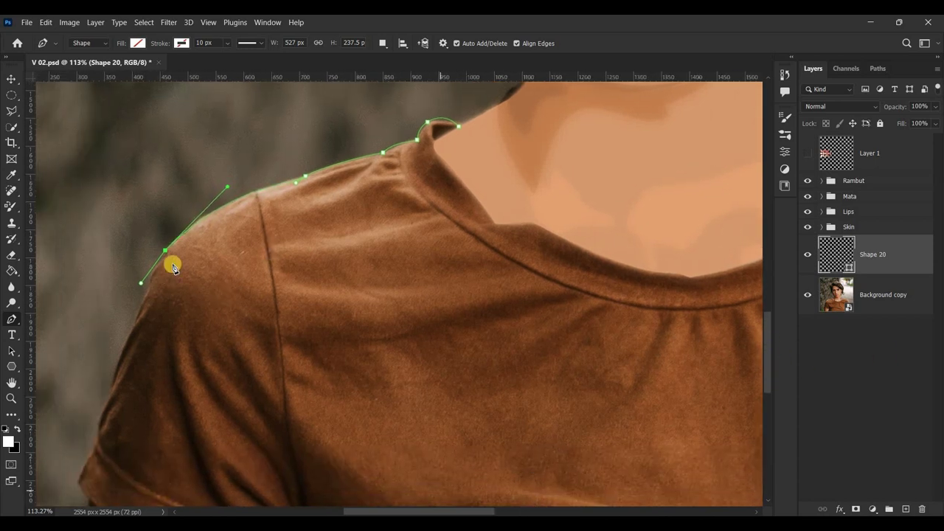
left_click(164, 252, "alt")
left_click_drag(145, 280, 152, 274)
Continue the outline down the left sleeve edge to a curved point at the sleeve hem.
scroll(150, 286, "up", 2)
scroll(209, 282, "up", 1)
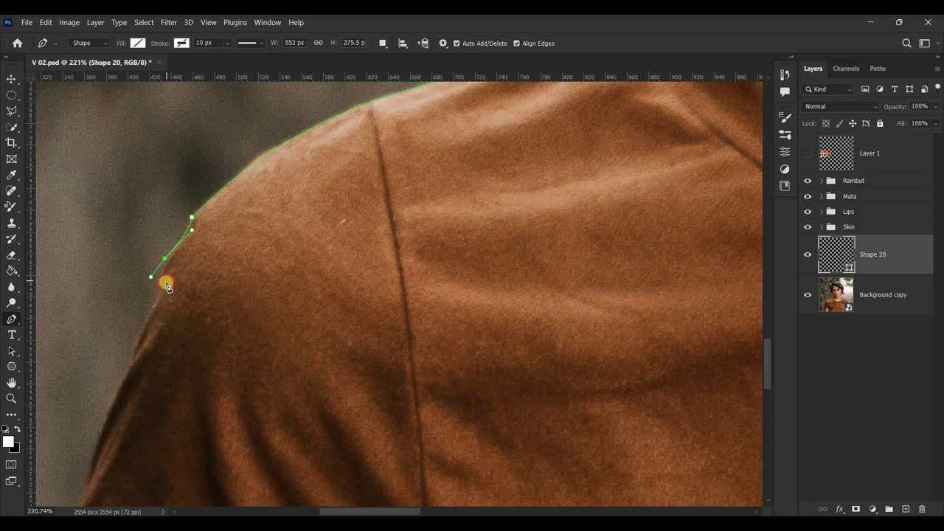
left_click(133, 360)
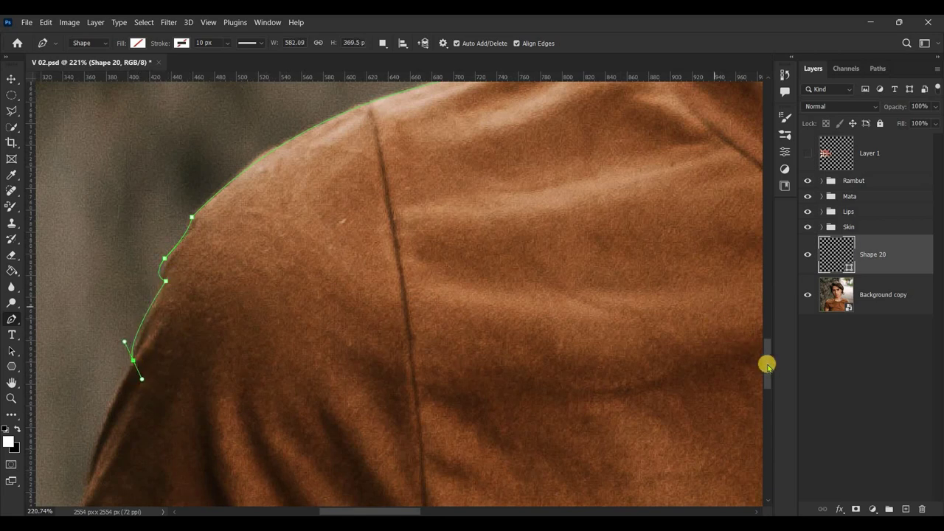
scroll(442, 502, "down", 3)
left_click_drag(391, 504, 418, 504)
key("ctrl+z")
scroll(270, 384, "left", 5)
left_click_drag(261, 388, 258, 410)
left_click_drag(323, 286, 277, 305)
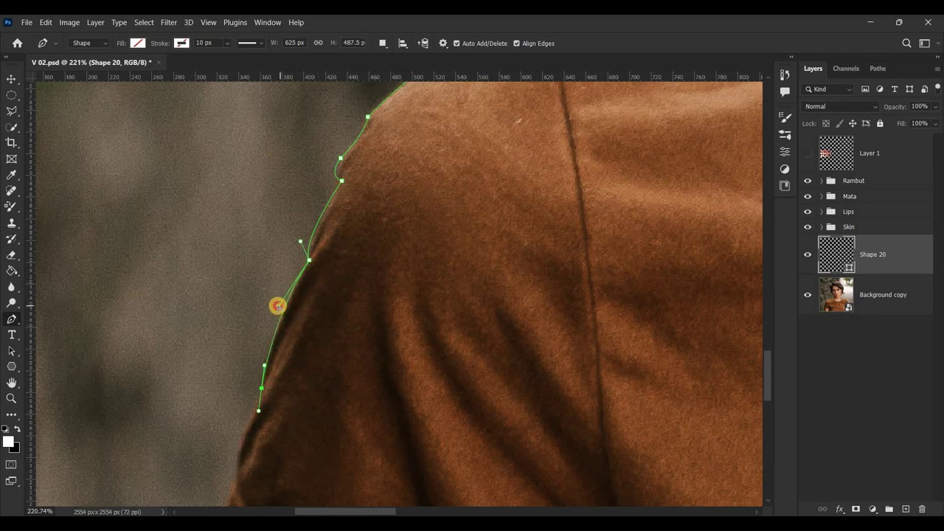
scroll(765, 374, "down", 3)
scroll(354, 306, "down", 2)
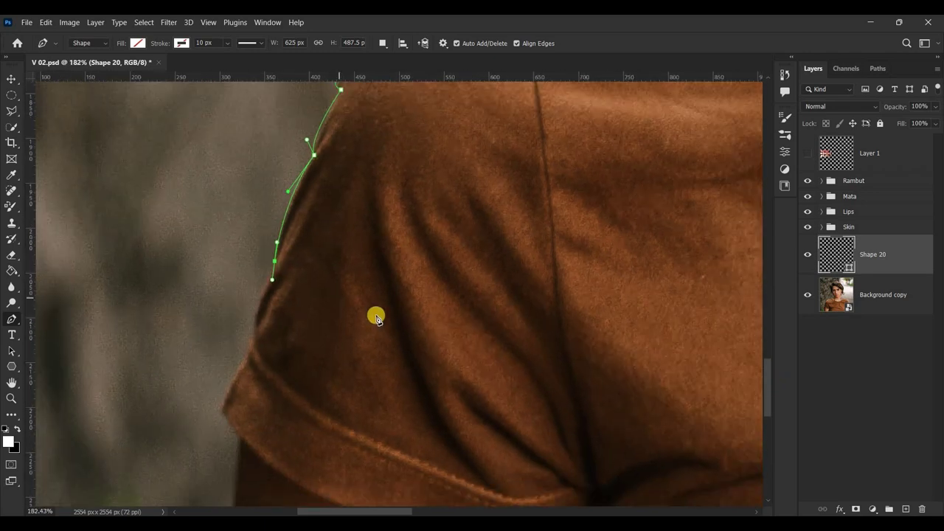
left_click_drag(526, 489, 598, 473)
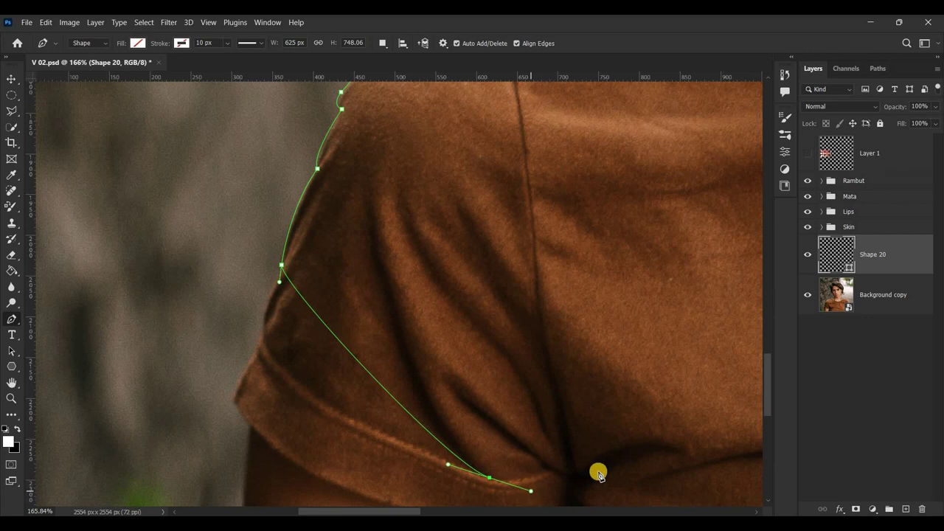
scroll(598, 472, "down", 3)
scroll(463, 510, "right", 5)
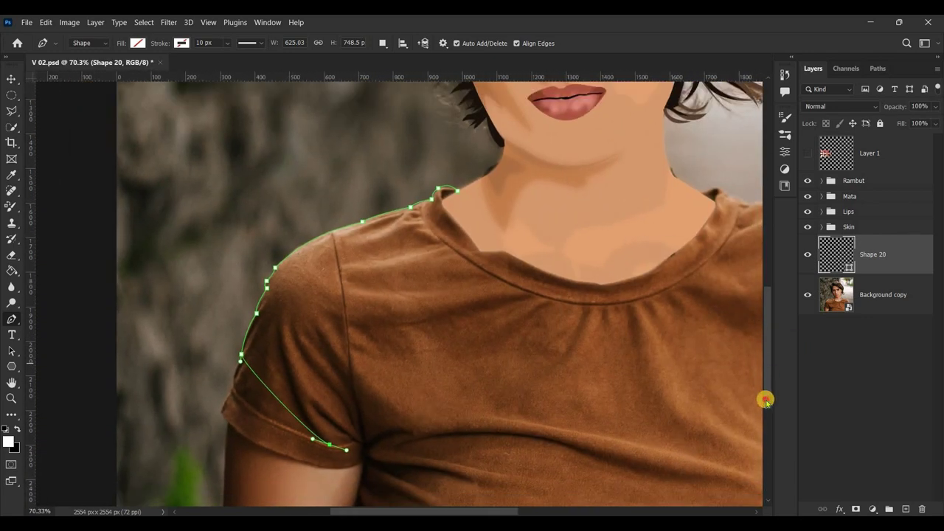
scroll(765, 399, "down", 2)
scroll(485, 508, "right", 3)
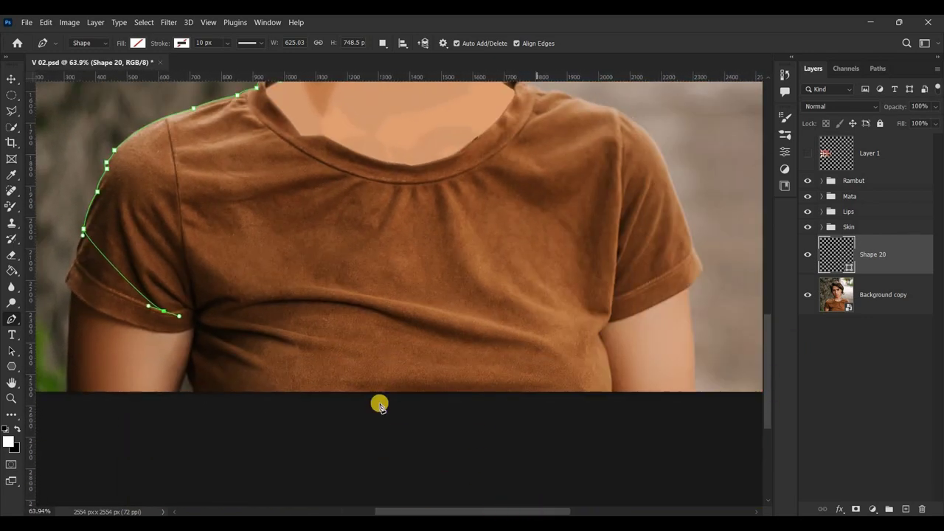
Trace the shirt's lower edge from under the left sleeve across the chest to the right armpit.
left_click(189, 310)
left_click_drag(215, 331, 228, 332)
left_click_drag(295, 349, 320, 371)
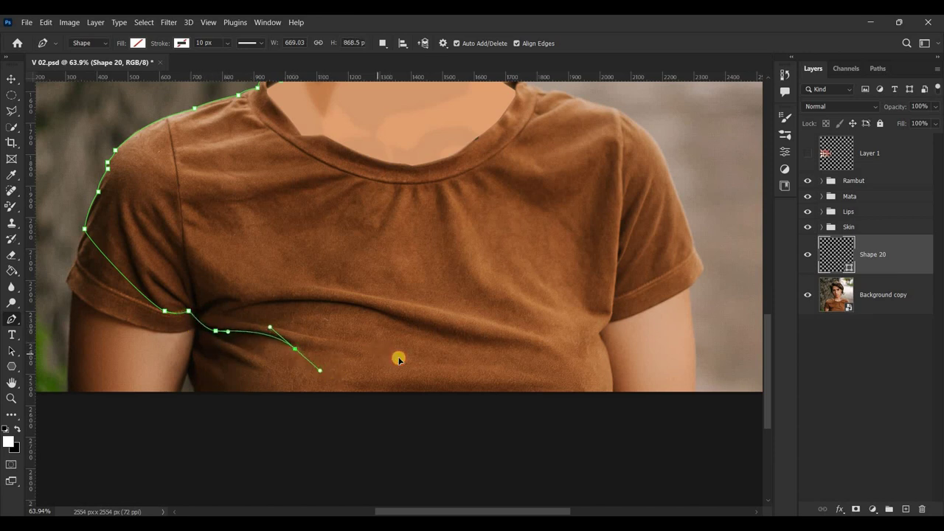
left_click_drag(369, 353, 408, 356)
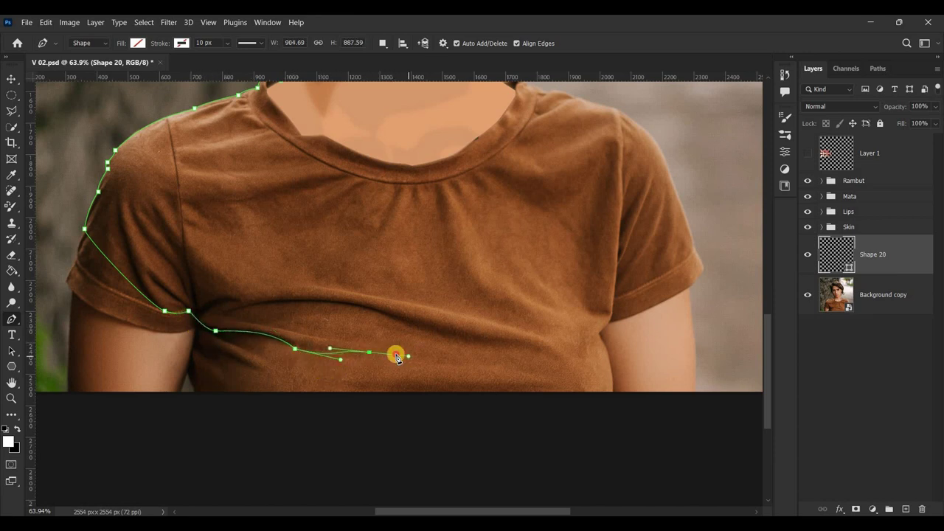
left_click_drag(470, 346, 604, 381)
left_click_drag(558, 360, 575, 368)
left_click_drag(546, 337, 529, 331)
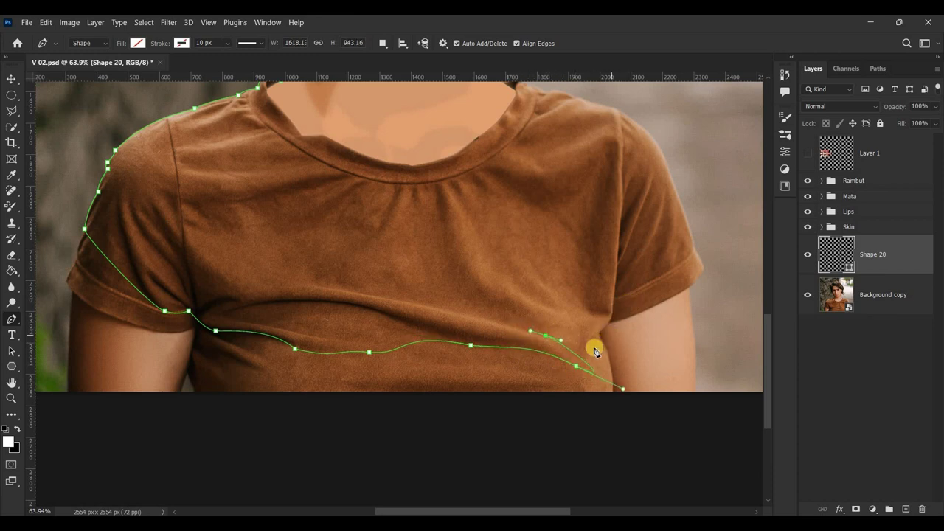
key("ctrl+z")
mouse_move(583, 369)
left_mouse_down()
mouse_move(642, 292)
mouse_move(622, 309)
mouse_move(614, 300)
left_mouse_up()
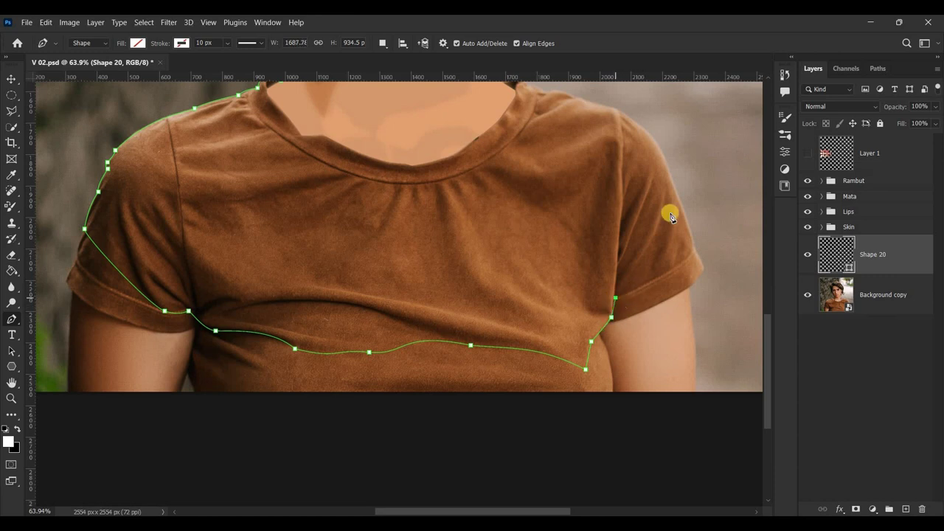
Extend the outline up the right sleeve and along the right shoulder line.
mouse_move(673, 156)
left_mouse_down()
mouse_move(662, 110)
mouse_move(668, 95)
left_mouse_up()
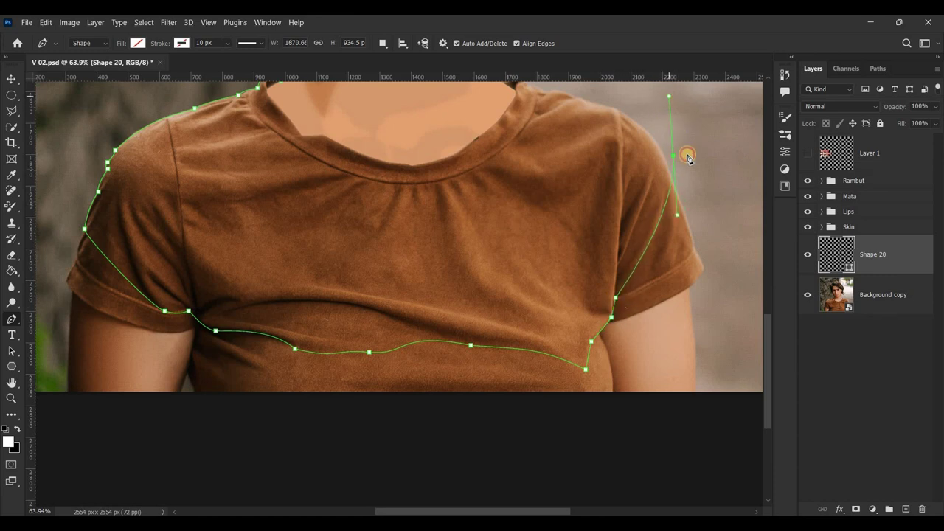
left_click_drag(674, 164, 674, 172)
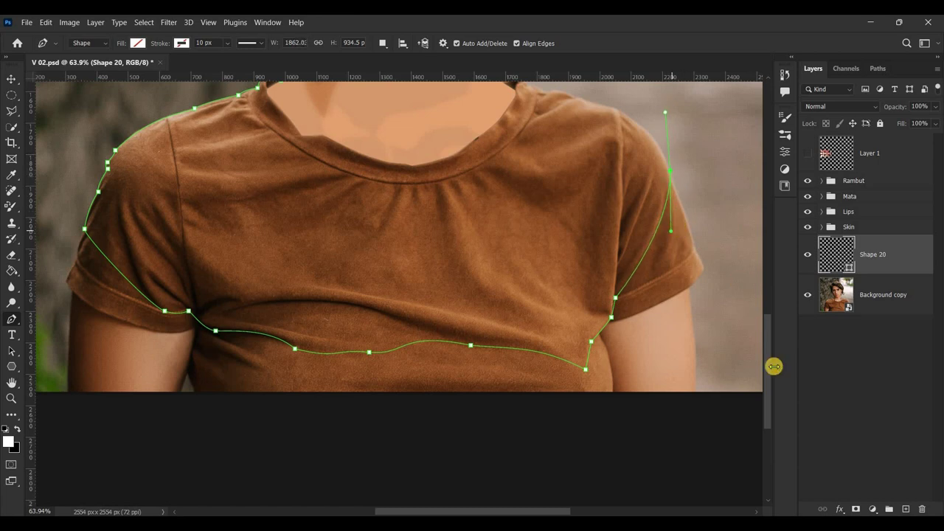
scroll(664, 246, "up", 4)
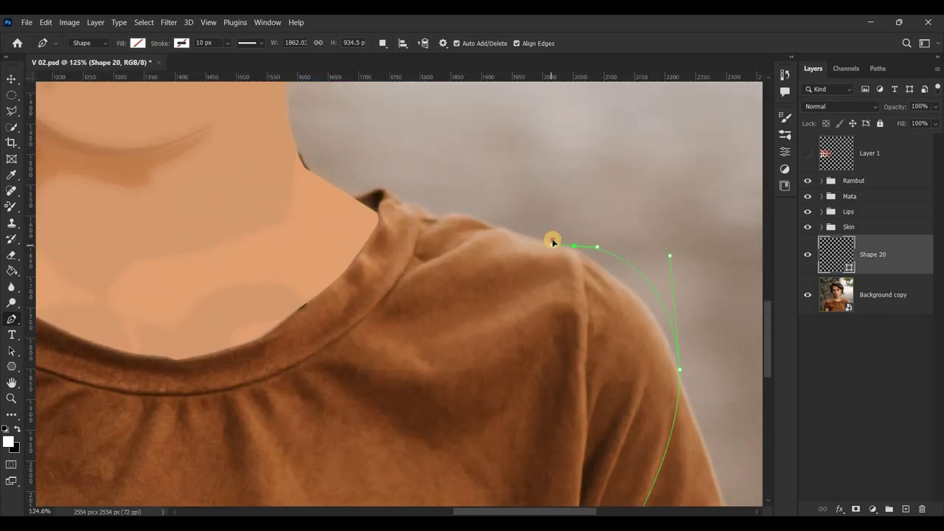
left_click_drag(670, 256, 647, 280)
left_click(499, 223)
left_click_drag(484, 220, 474, 224)
left_click(499, 226)
left_click(494, 227)
left_click_drag(425, 238, 407, 209)
scroll(384, 181, "up", 2)
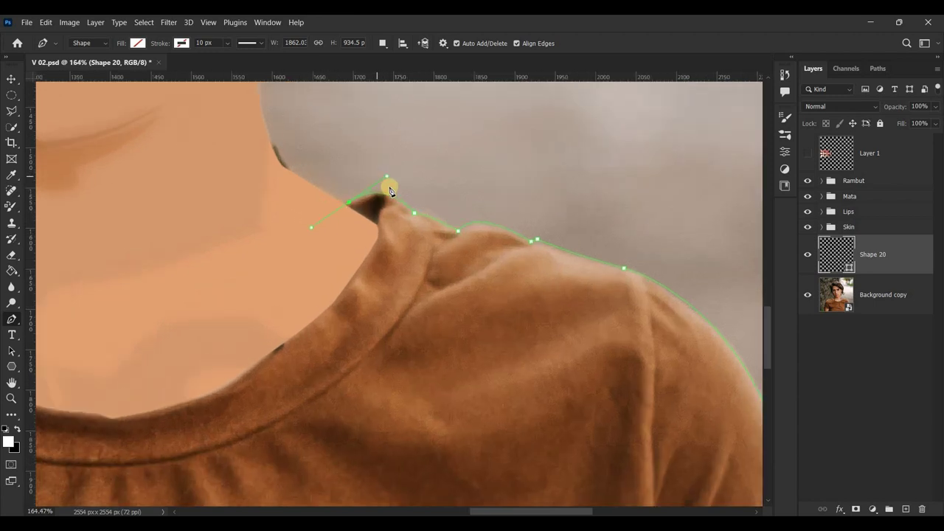
scroll(385, 181, "up", 2)
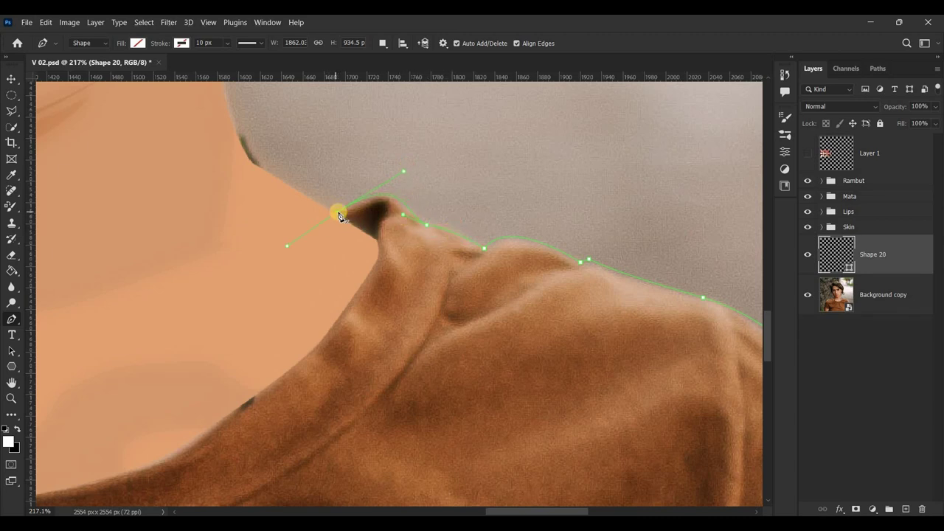
Trace the neckline from the right collar tip back to the left collar with corner points.
left_click(377, 239)
scroll(327, 352, "down", 3)
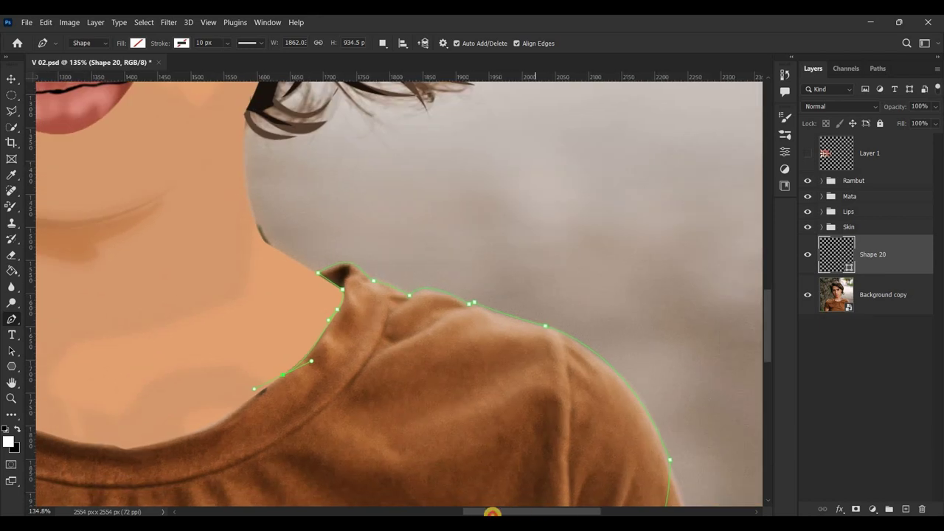
scroll(515, 437, "left", 5)
left_click_drag(490, 423, 468, 439)
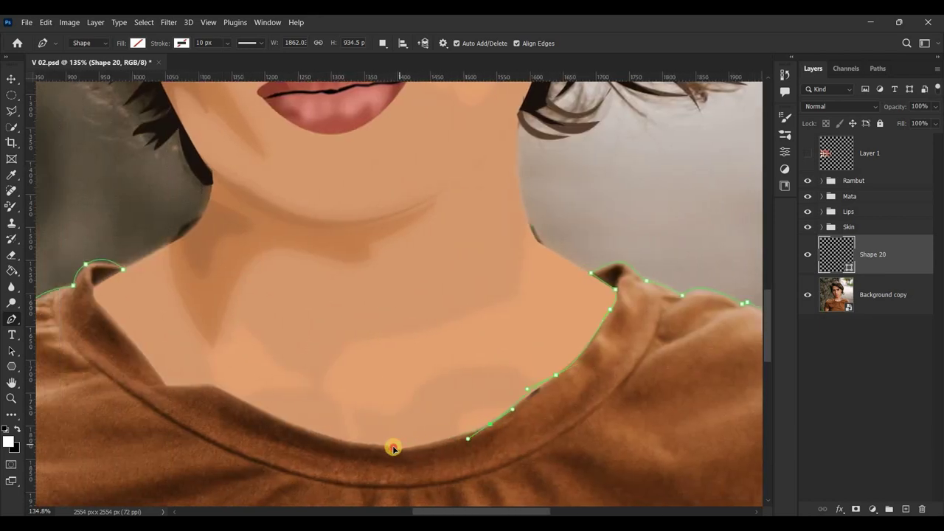
mouse_move(384, 446)
left_mouse_down()
mouse_move(405, 445)
mouse_move(318, 438)
left_mouse_up()
left_click(354, 441, "alt")
left_click(212, 384, "alt")
left_click(164, 385)
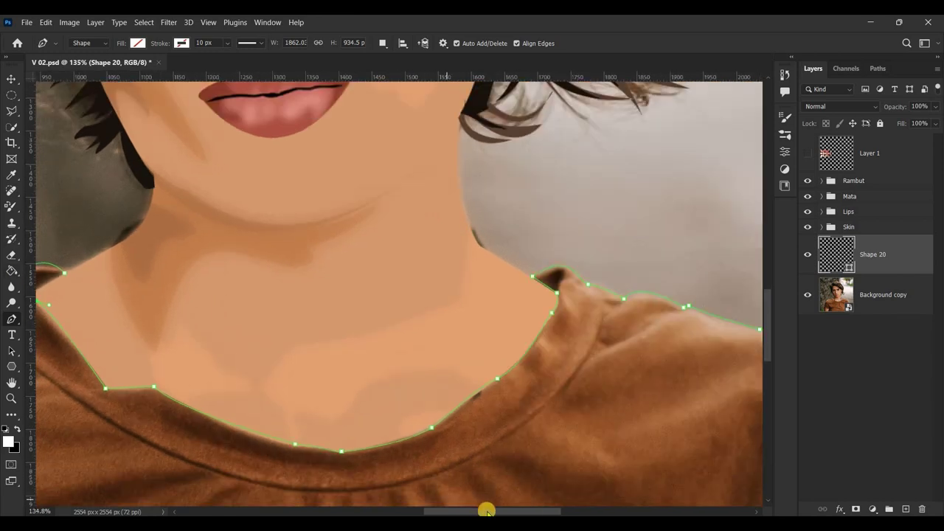
scroll(318, 274, "left", 5)
scroll(319, 274, "up", 3)
left_click_drag(351, 327, 352, 313)
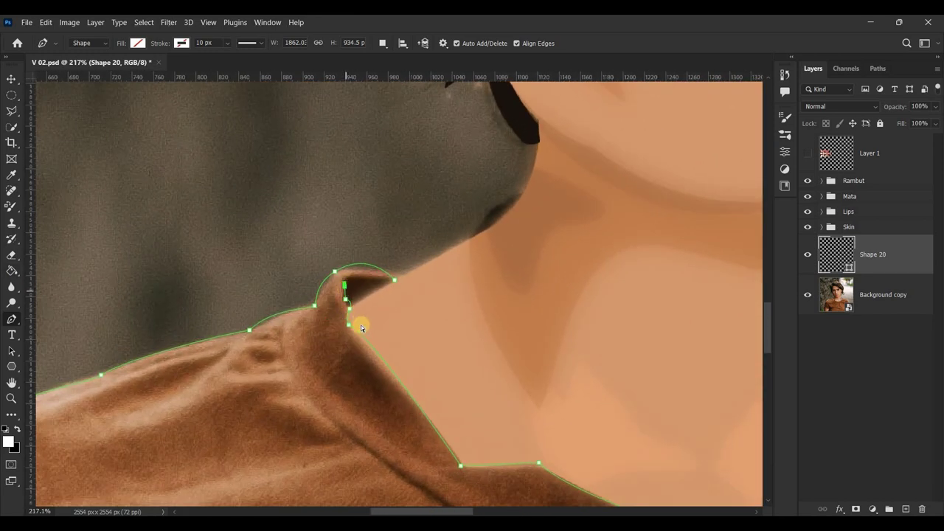
Fill the shirt shape with the brown sampled from the shirt in the photo.
scroll(458, 384, "down", 3)
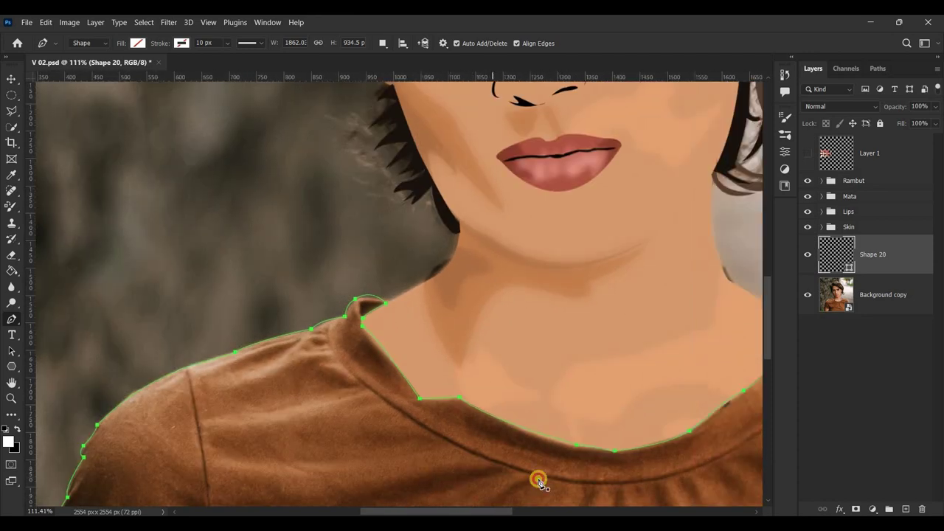
scroll(576, 428, "down", 3)
scroll(617, 373, "down", 2)
scroll(474, 363, "up", 1)
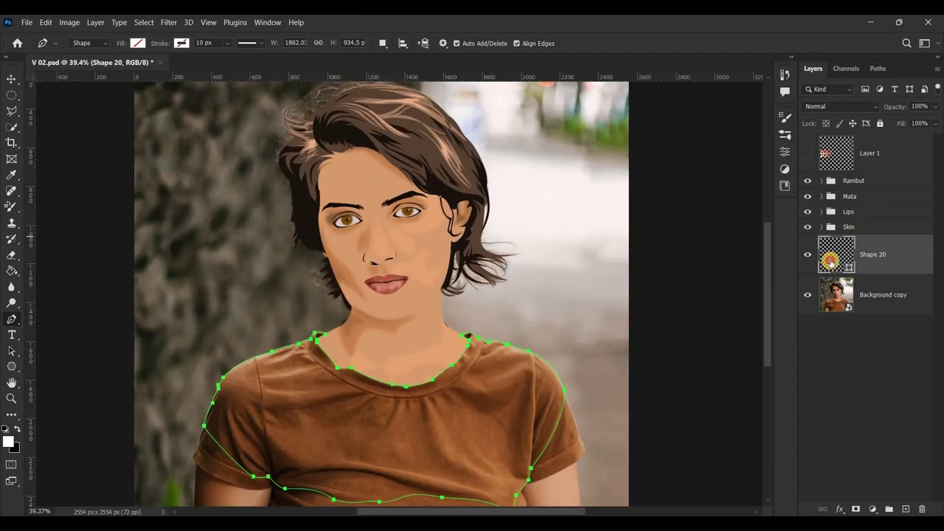
left_click(137, 42)
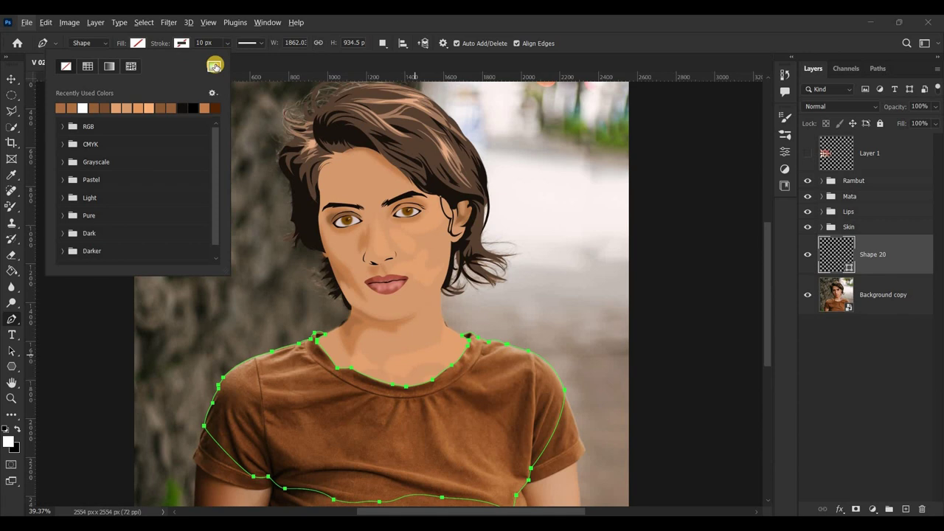
left_click(214, 67)
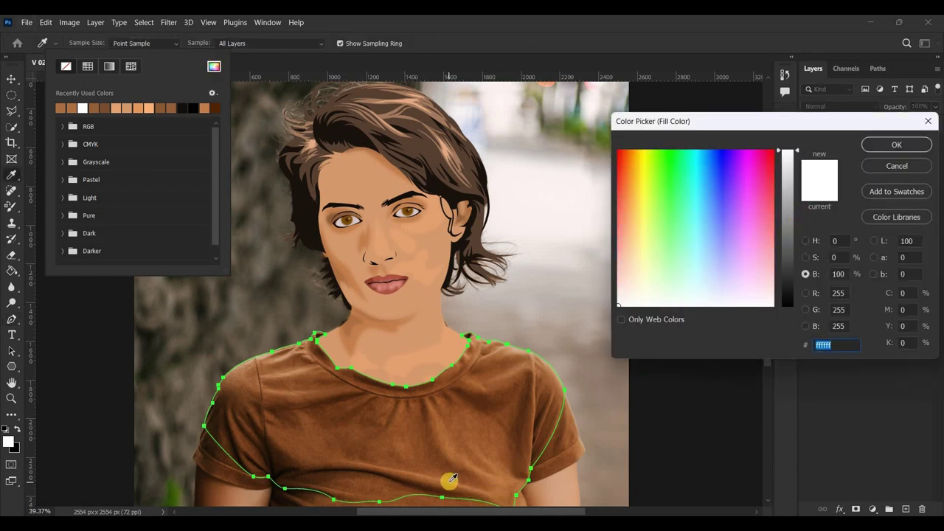
left_click(451, 480)
left_click(896, 145)
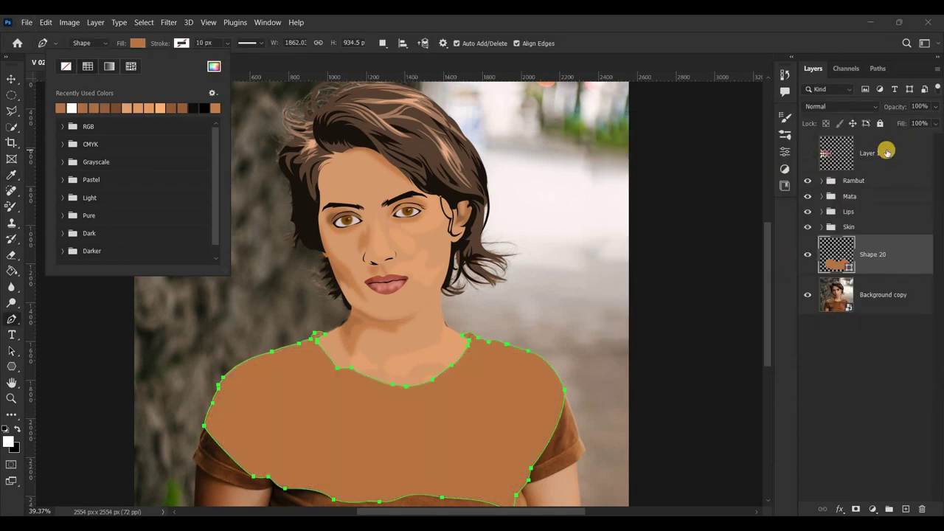
Lower the shirt shape's opacity and add a new Layer 5 clipped to Shape 20.
left_click(935, 106)
left_click_drag(936, 118, 912, 120)
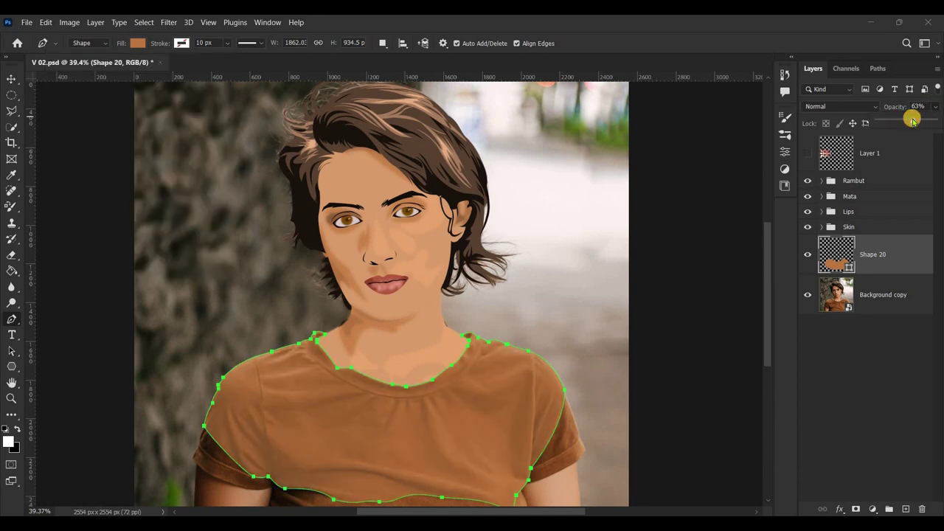
left_click(906, 509)
left_click(901, 273, "alt")
Trace a curved pen path along the neckline from the left end to the right shoulder.
scroll(317, 365, "up", 2)
scroll(371, 367, "up", 2)
scroll(391, 374, "up", 2)
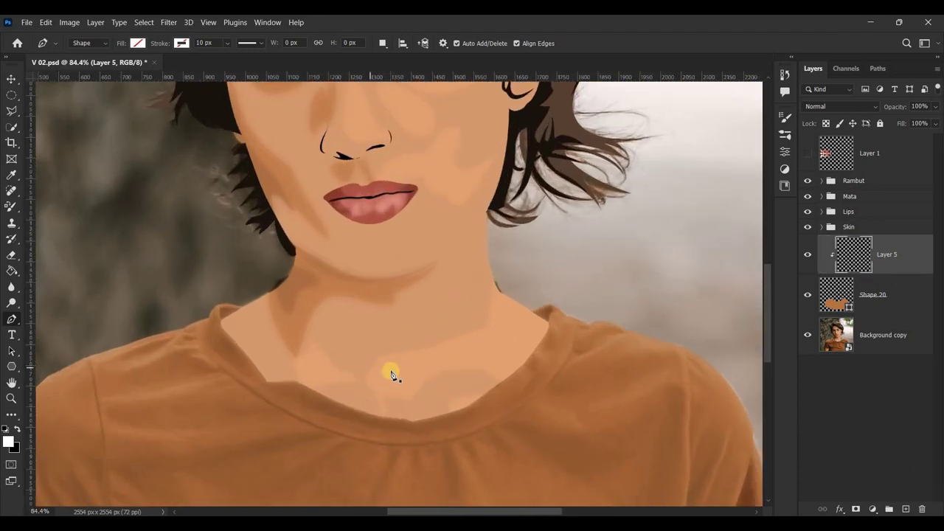
scroll(391, 375, "down", 2)
left_click(244, 339)
left_click_drag(354, 420, 451, 440)
mouse_move(257, 401)
left_mouse_down()
mouse_move(273, 411)
mouse_move(239, 376)
left_mouse_up()
left_click_drag(485, 405, 502, 399)
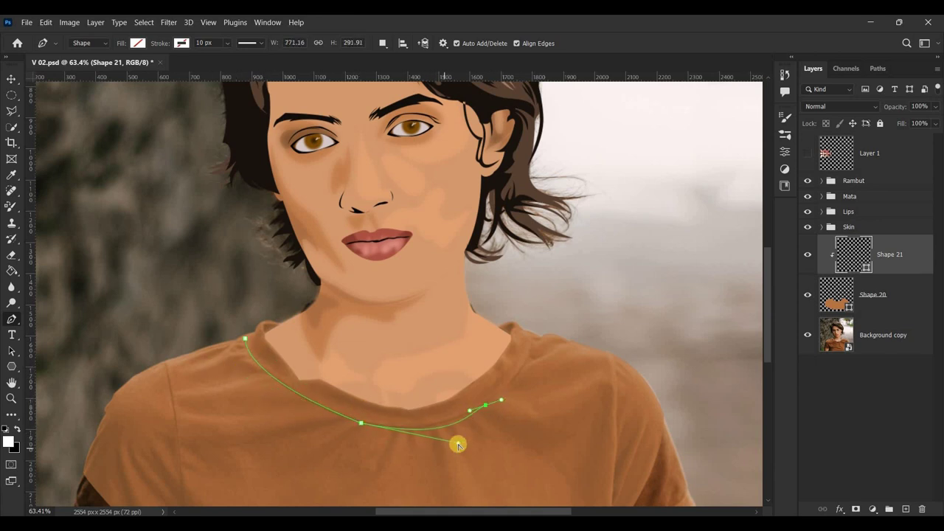
left_click(534, 347)
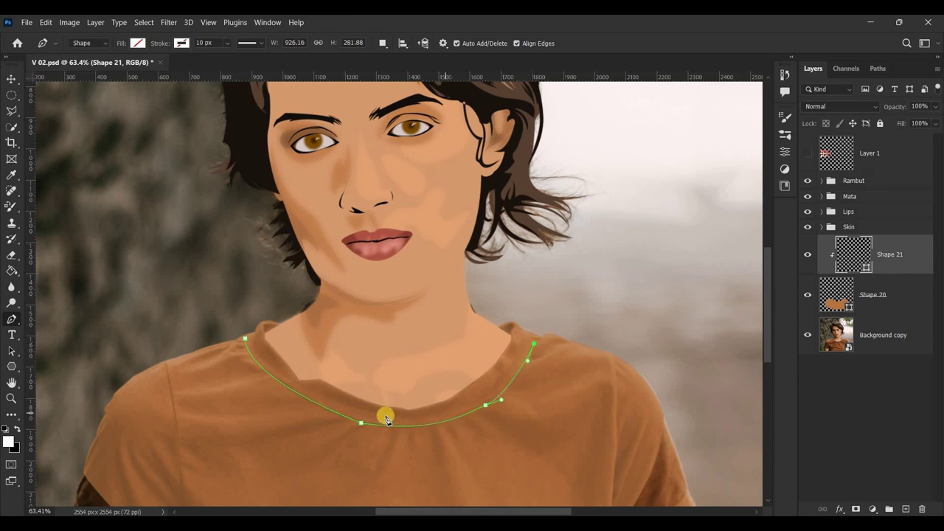
Bring the path back along the lower edge to close the neckline band.
scroll(473, 418, "up", 3)
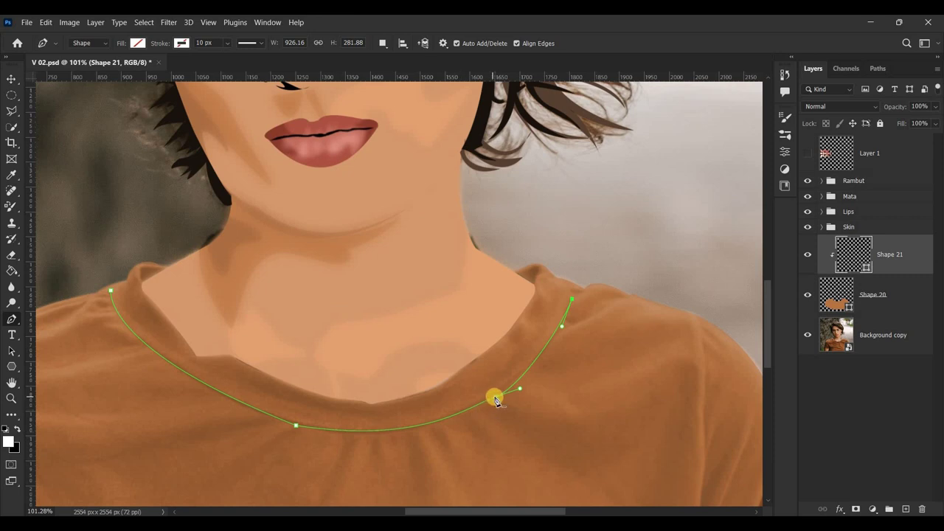
mouse_move(496, 401)
left_mouse_down()
mouse_move(380, 433)
mouse_move(320, 429)
left_mouse_up()
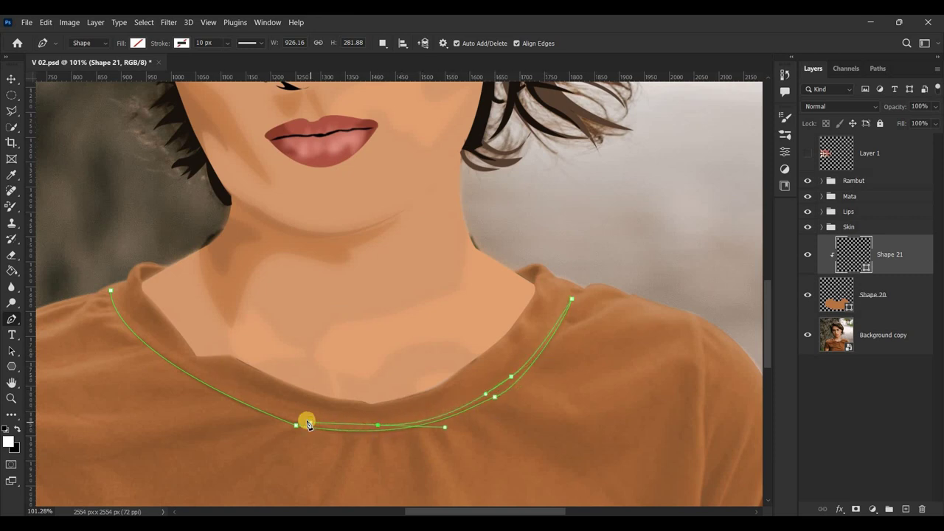
left_click(271, 410)
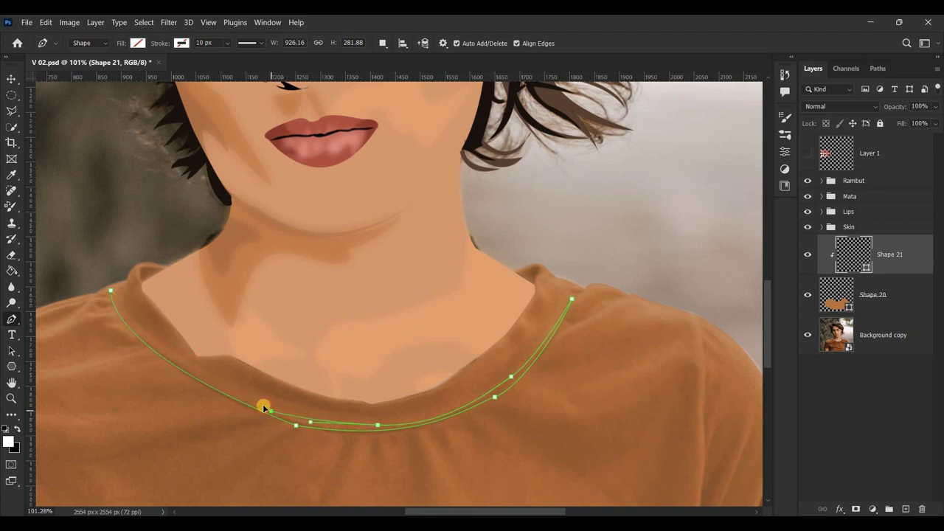
left_click(170, 362)
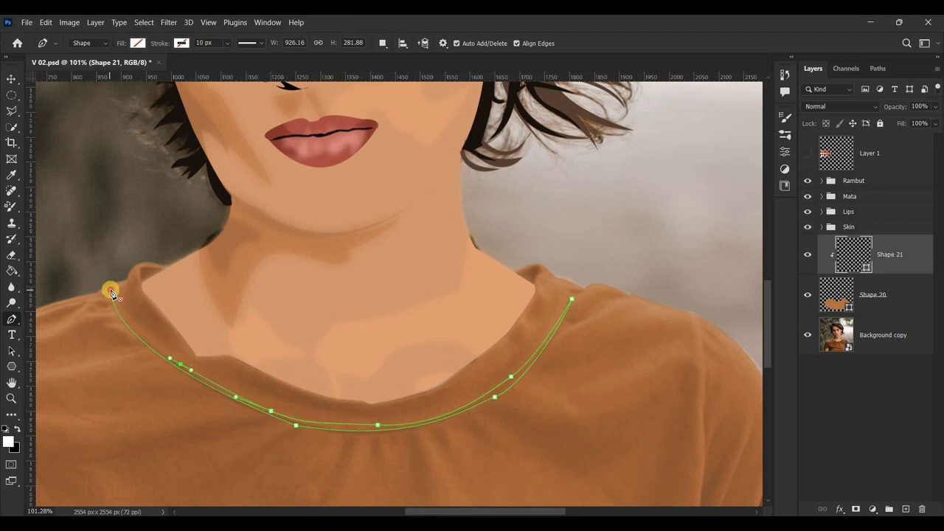
Undo the stray shape layer, set Combine Shapes, and begin a leaf below the neckline.
left_click_drag(764, 343, 772, 384)
left_click(355, 253)
key("ctrl+z")
left_click(383, 43)
left_click(413, 67)
left_click(342, 250)
left_click_drag(295, 343, 264, 368)
left_click(295, 343, "alt")
Finish the first leaf with a sharp tip and draw a second small leaf below it.
left_click_drag(351, 268, 362, 233)
left_click(348, 269, "alt")
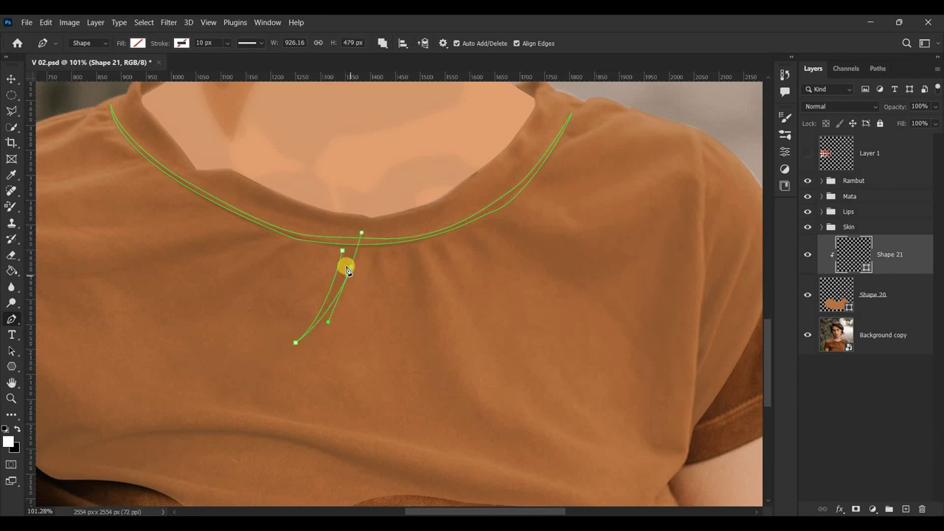
left_click(352, 268, "alt")
left_click_drag(351, 267, 344, 269)
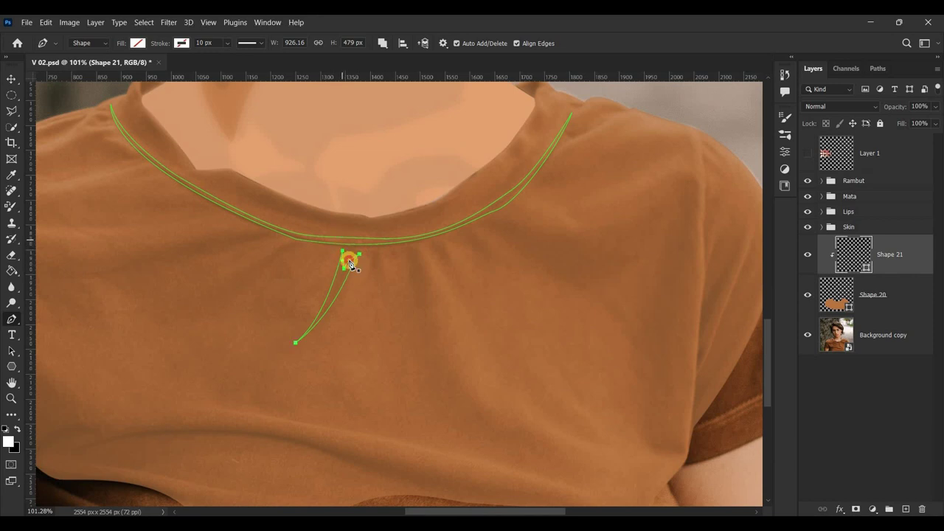
left_click(353, 297)
left_click_drag(385, 241, 387, 236)
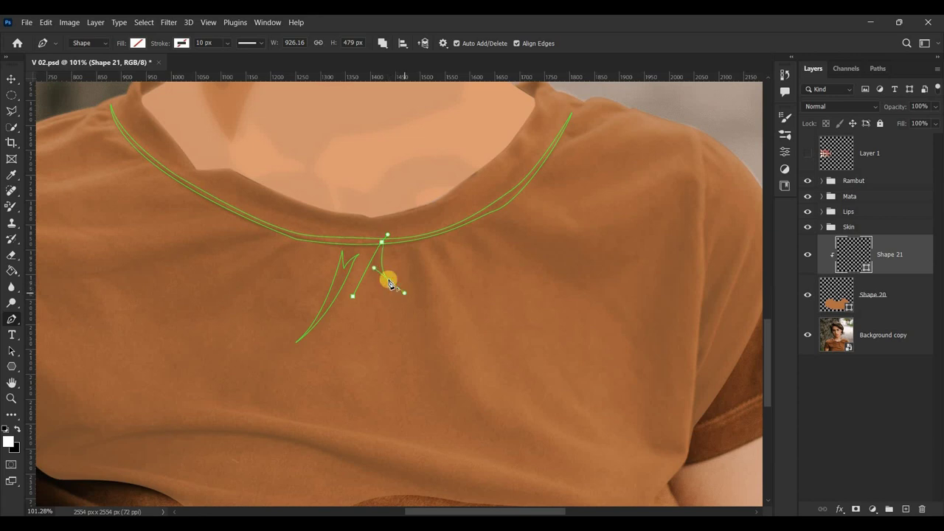
left_click(354, 296)
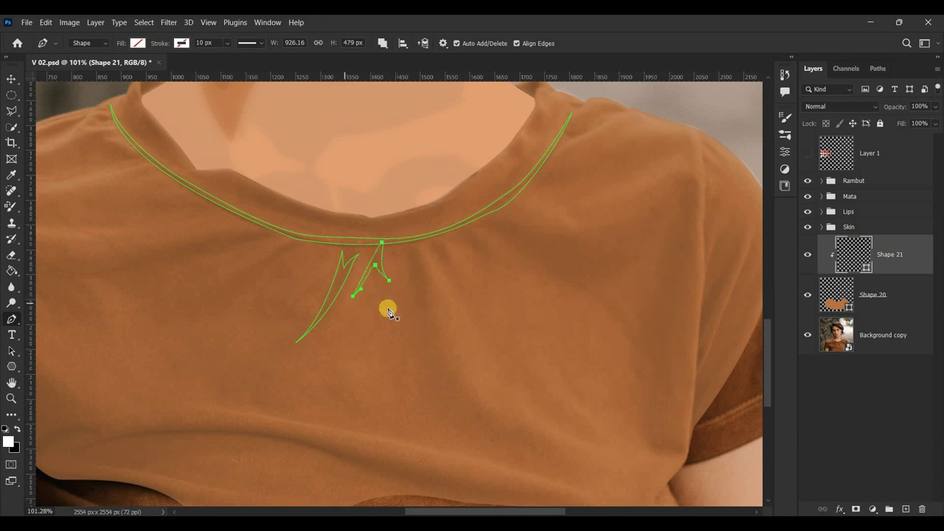
Draw a long notched leaf curving from the neckline down the chest.
left_click(406, 261)
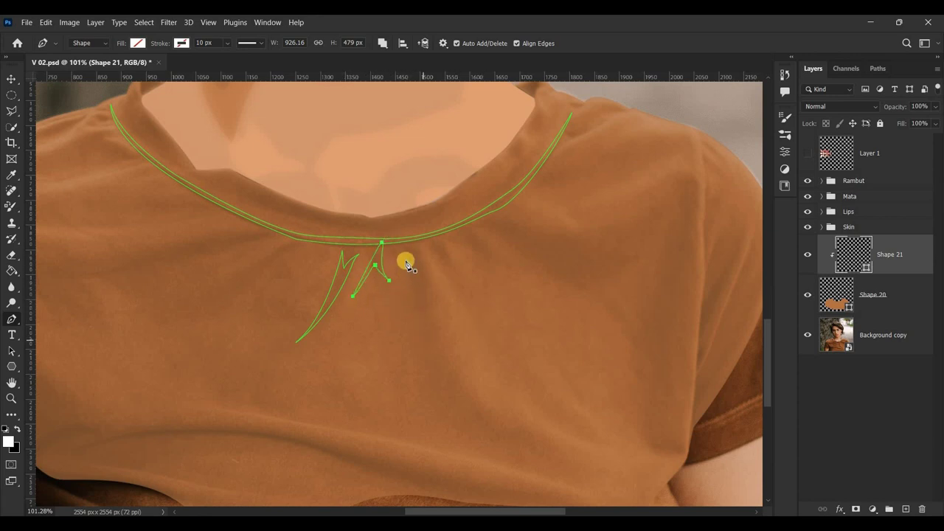
left_click_drag(545, 465, 688, 485)
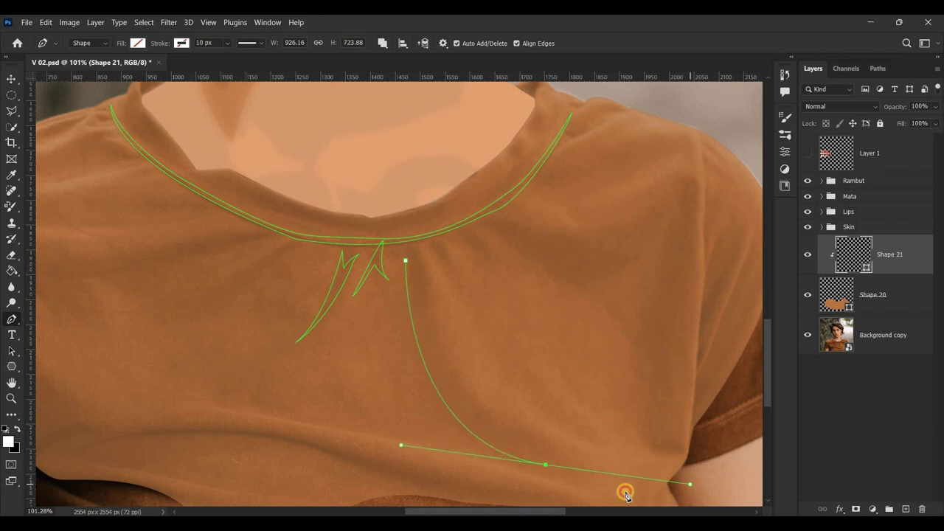
left_click_drag(514, 423, 534, 437)
left_click_drag(689, 486, 605, 481)
left_click_drag(441, 336, 438, 305)
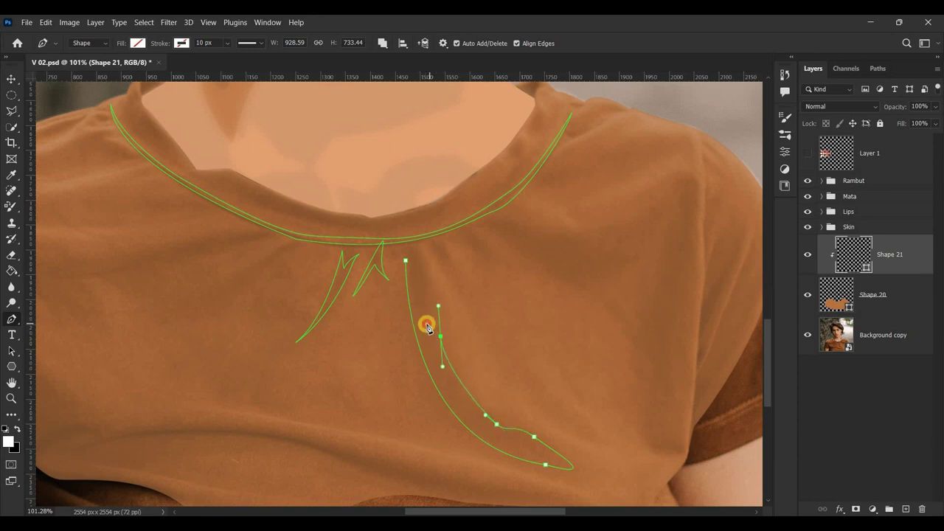
mouse_move(439, 305)
left_mouse_down()
mouse_move(411, 317)
mouse_move(430, 292)
left_mouse_up()
left_click_drag(425, 327, 433, 300)
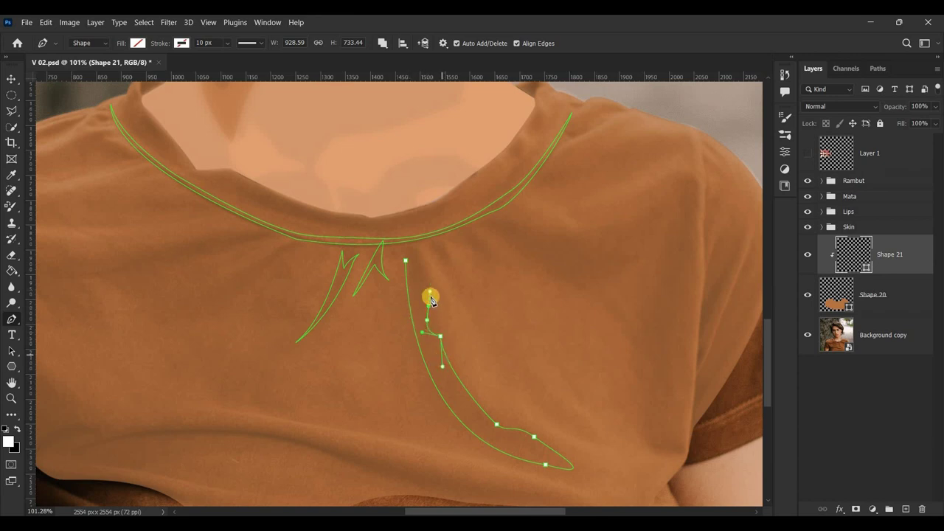
left_click_drag(409, 239, 406, 261)
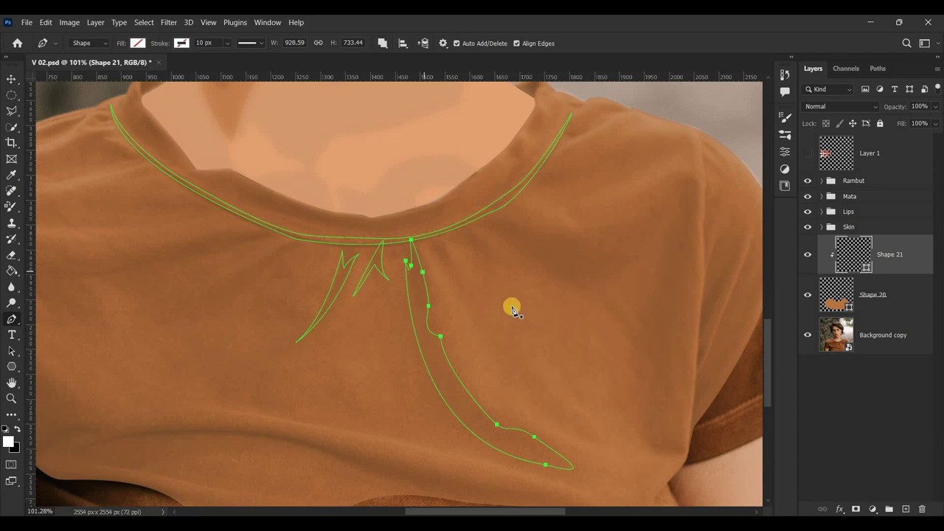
Add two small leaves to the right of the long leaf.
left_click(462, 285)
left_click_drag(447, 283, 460, 288)
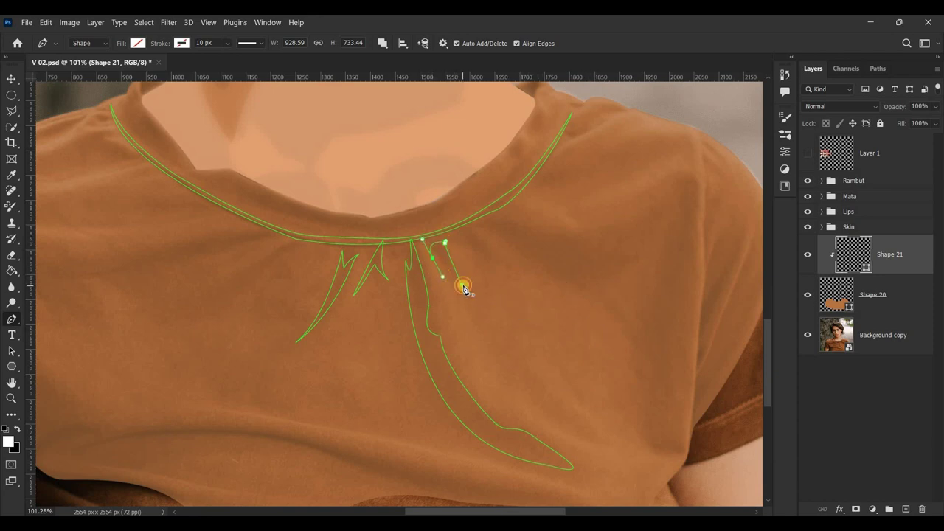
left_click(470, 234)
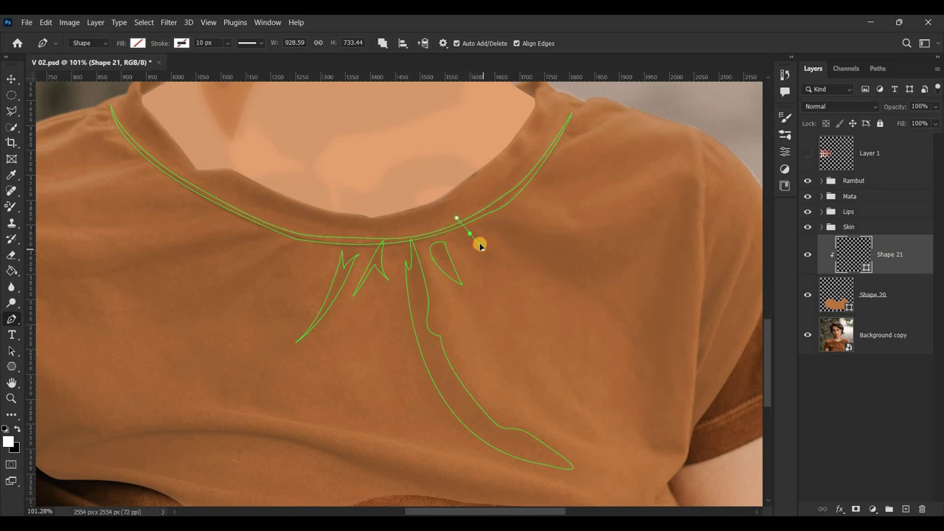
left_click_drag(505, 264, 523, 270)
left_click(506, 265, "ctrl")
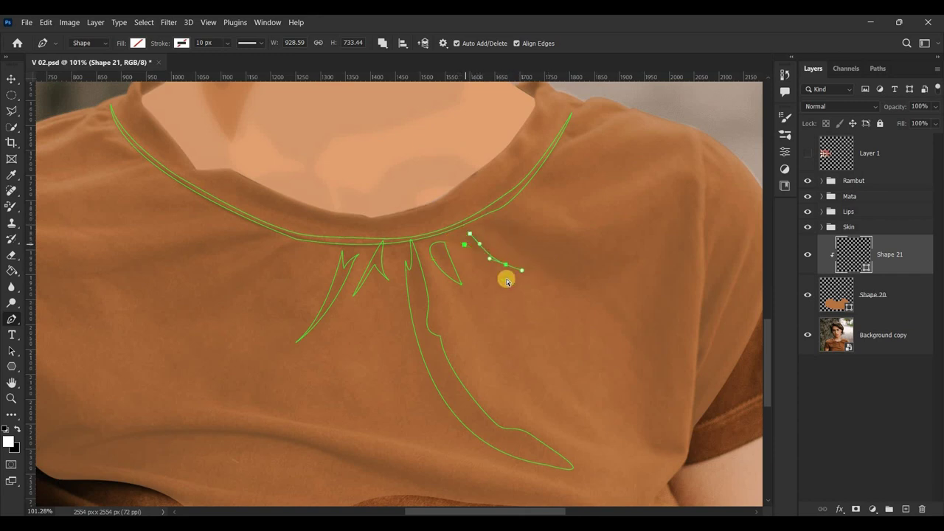
left_click_drag(441, 225, 468, 239)
left_click(507, 266)
left_click_drag(504, 265, 459, 245)
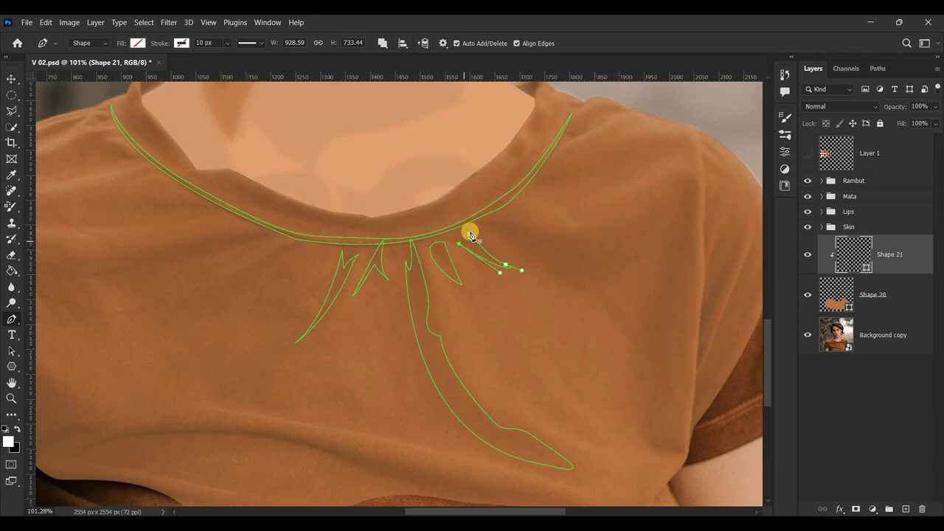
Draw a branching leaf stem sweeping left from the neckline and rejoin it.
scroll(524, 340, "down", 2)
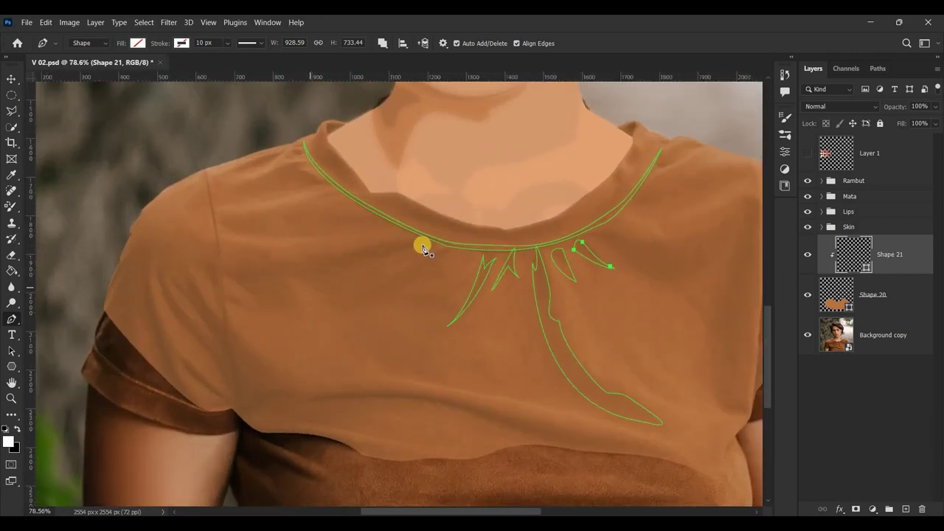
left_click_drag(437, 245, 328, 266)
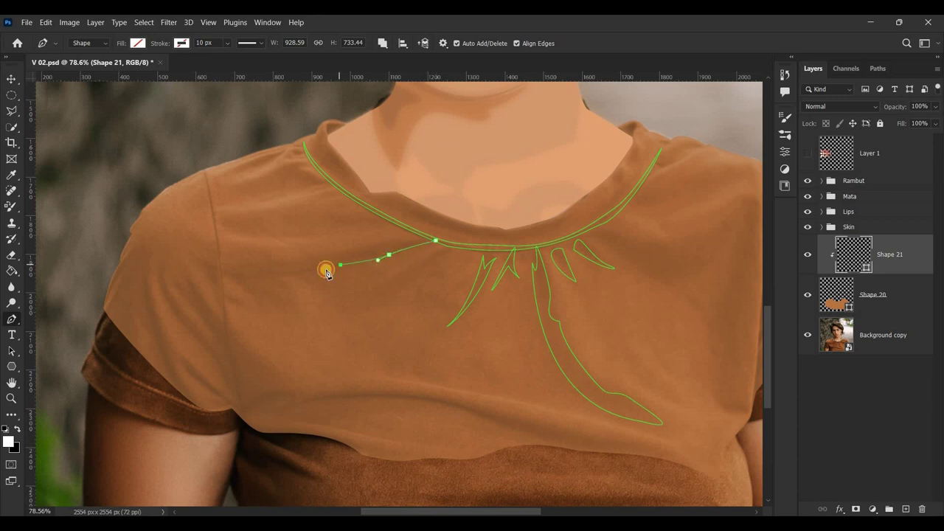
left_click_drag(267, 278, 267, 278)
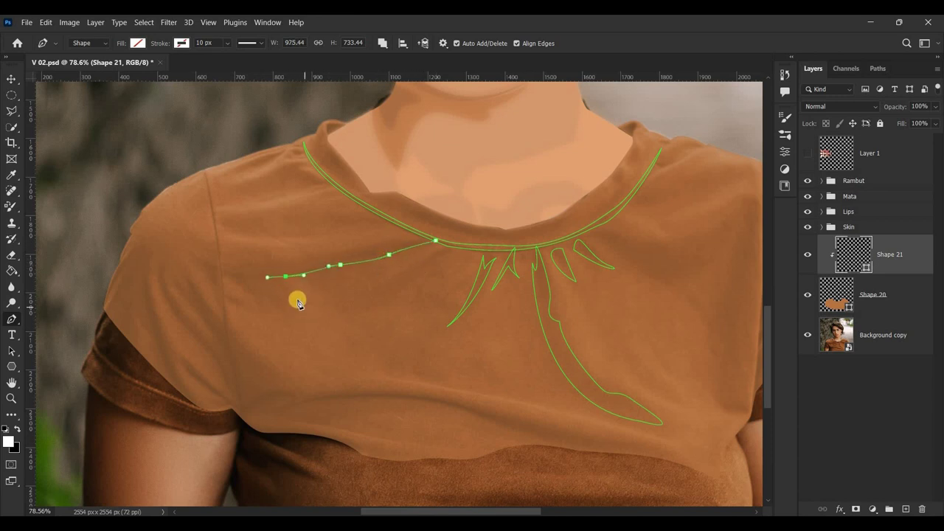
left_click_drag(287, 274, 292, 331)
left_click(292, 329)
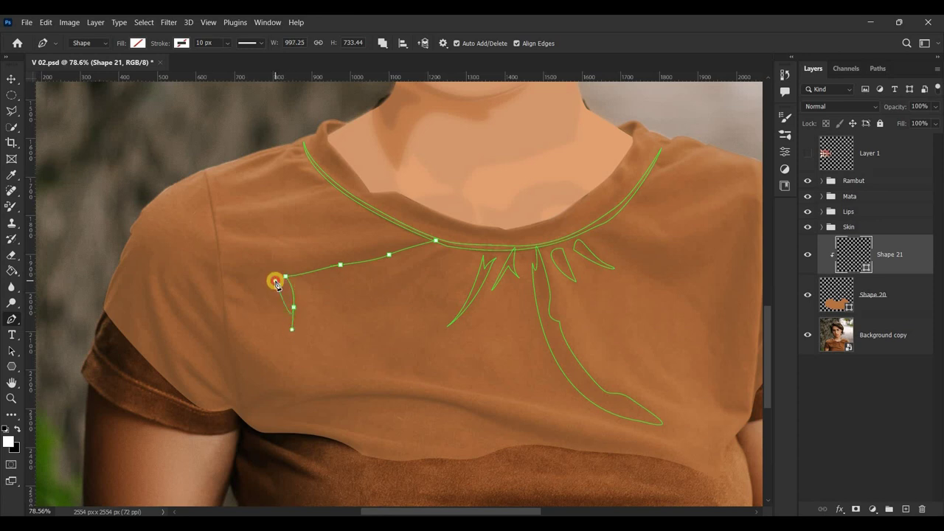
mouse_move(259, 274)
left_mouse_down()
mouse_move(280, 308)
mouse_move(293, 309)
mouse_move(278, 338)
mouse_move(264, 285)
mouse_move(264, 327)
left_mouse_up()
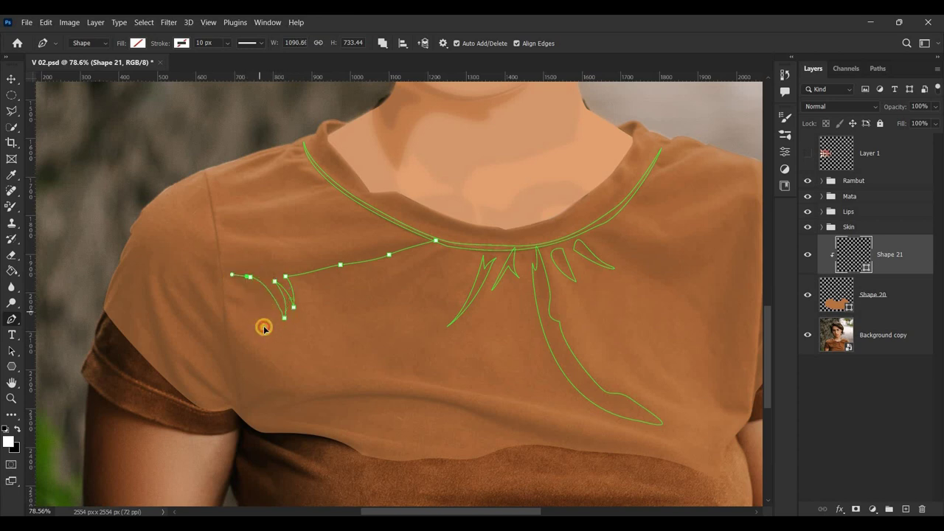
mouse_move(248, 276)
left_mouse_down()
mouse_move(215, 279)
mouse_move(343, 253)
left_mouse_up()
left_click(440, 241)
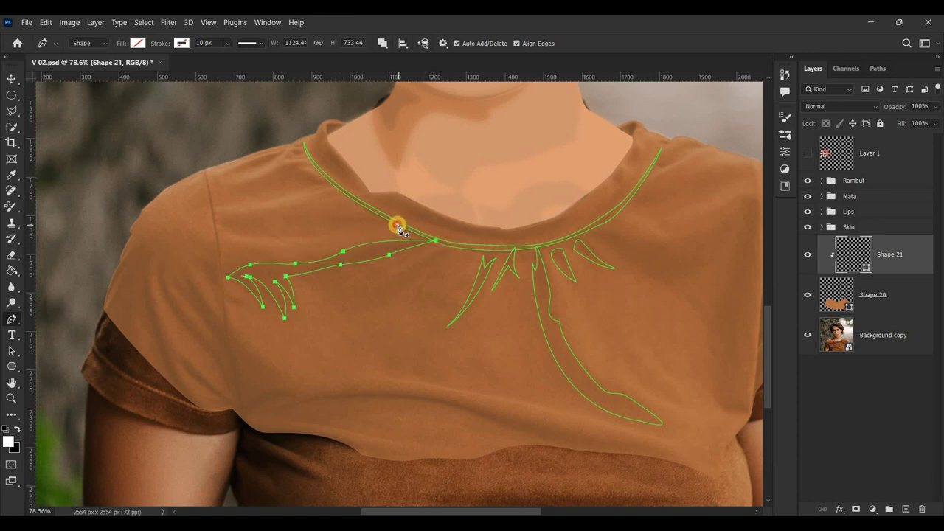
Add a slim leaf off the left neckline and a curled leaf on the left shoulder.
left_click_drag(399, 225, 284, 225)
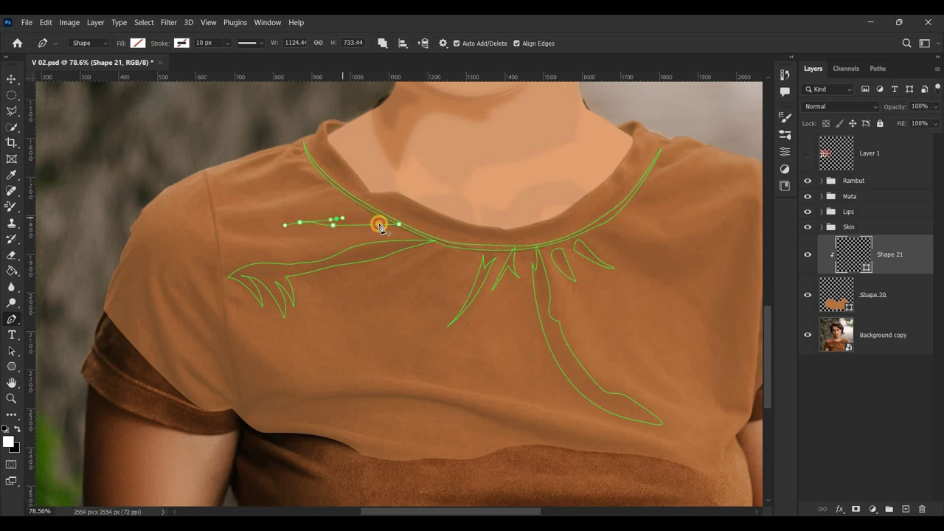
left_click_drag(355, 213, 396, 220)
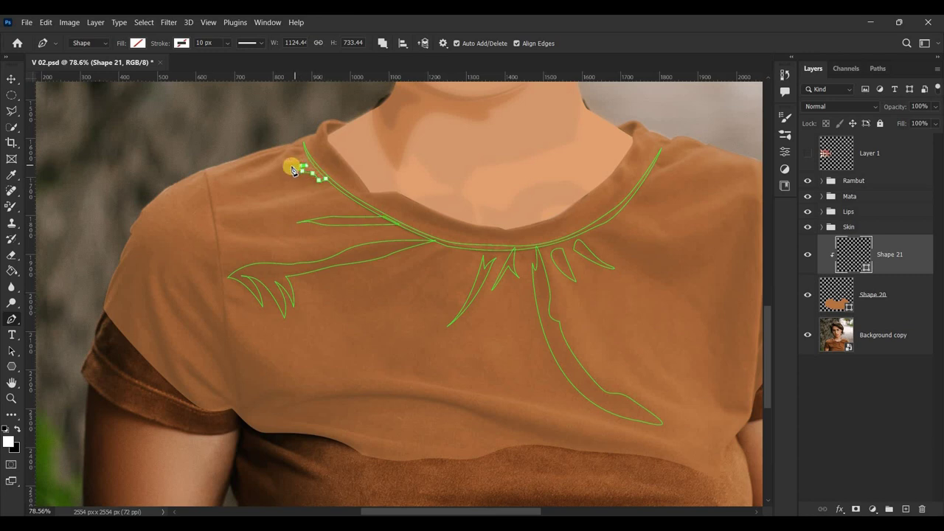
mouse_move(275, 171)
left_mouse_down()
mouse_move(254, 188)
mouse_move(329, 186)
left_mouse_up()
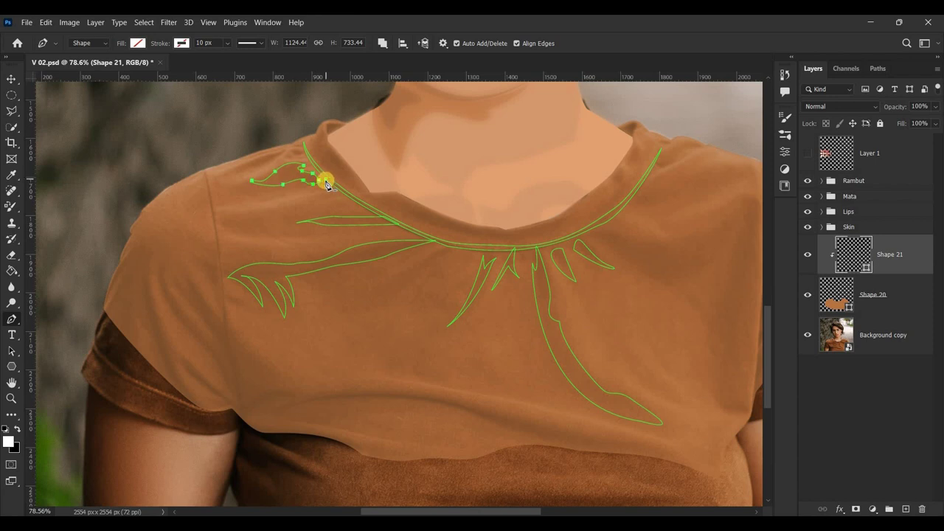
left_click(219, 175)
left_click_drag(280, 152, 298, 149)
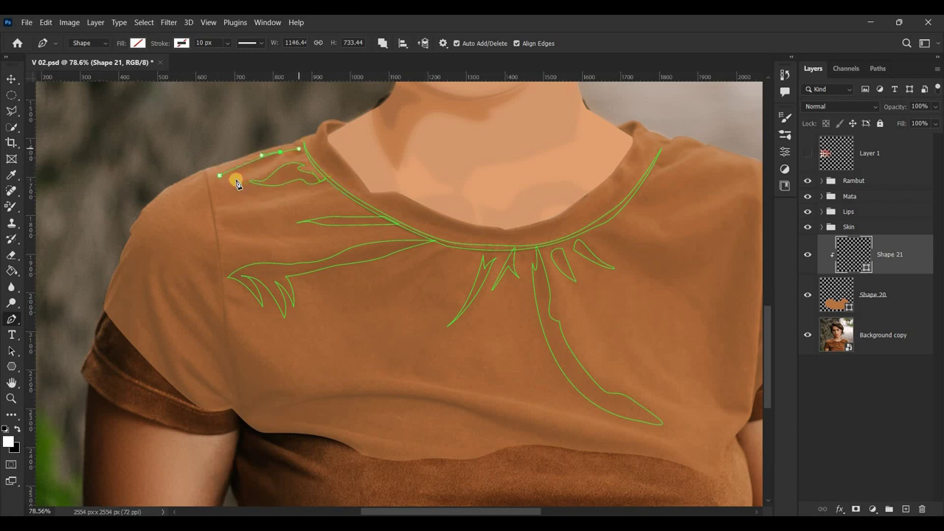
left_click(213, 177)
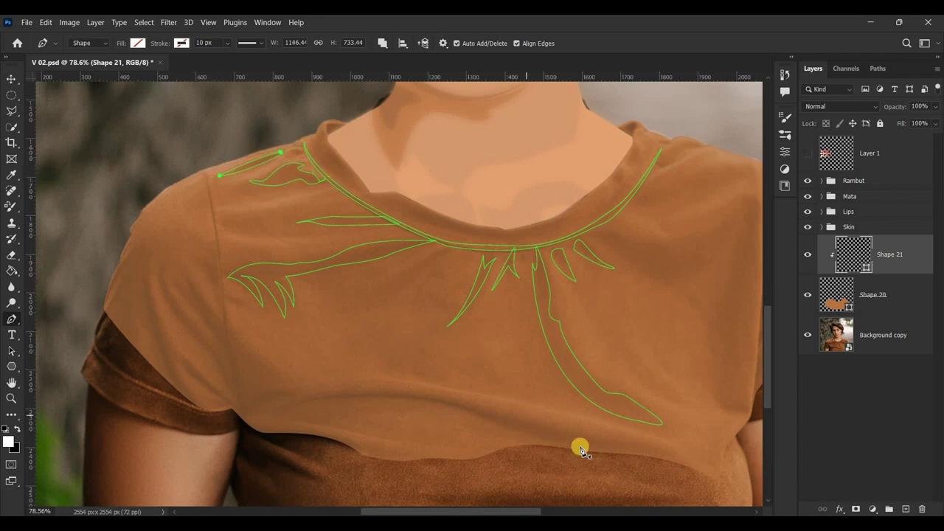
Draw a long leaf across the lower chest and start a small leaf at the shirt bottom.
left_click(553, 444)
left_click_drag(280, 411, 150, 457)
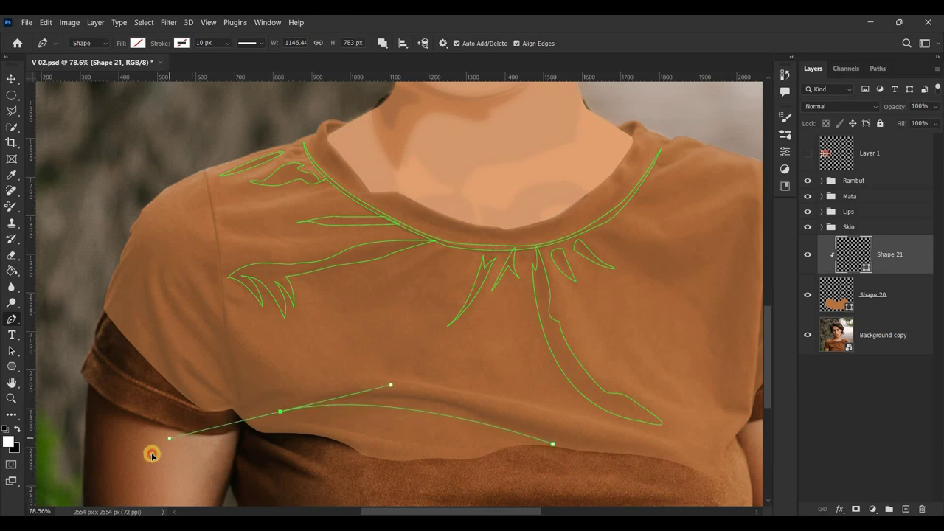
left_click(280, 411)
left_click_drag(679, 465, 746, 479)
left_click_drag(484, 425, 428, 394)
left_click_drag(515, 405, 510, 409)
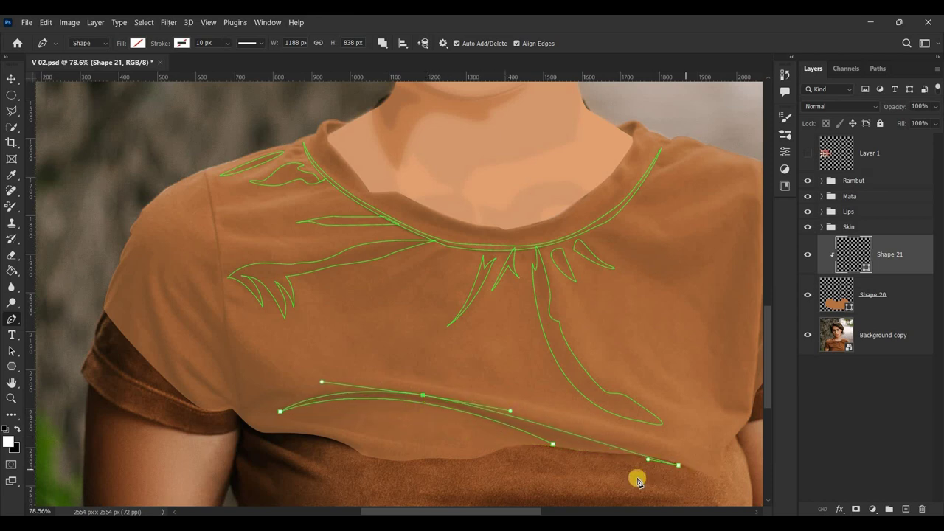
left_click_drag(679, 466, 607, 469)
left_click_drag(337, 448, 356, 447)
left_click(284, 451)
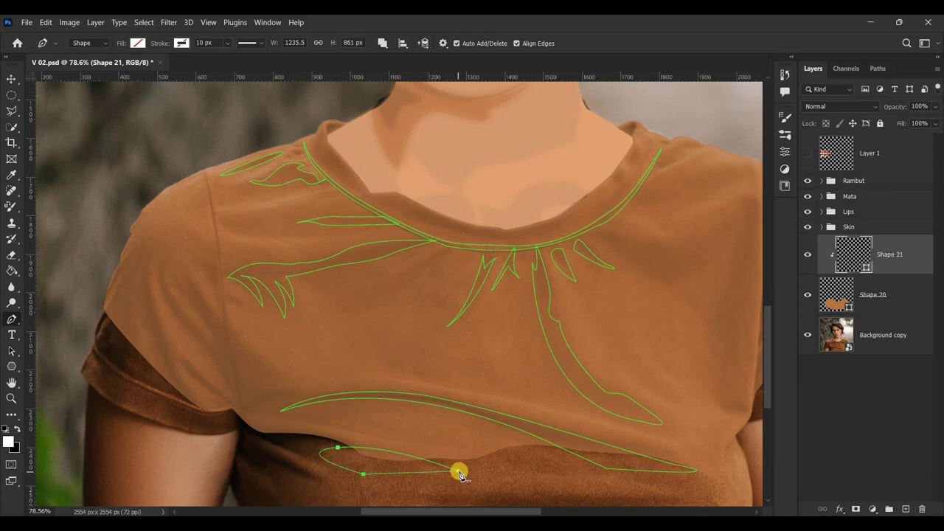
Add a tall leaf along the shirt's left side with a second leaf inside it.
left_click(210, 417)
left_click_drag(151, 276, 150, 211)
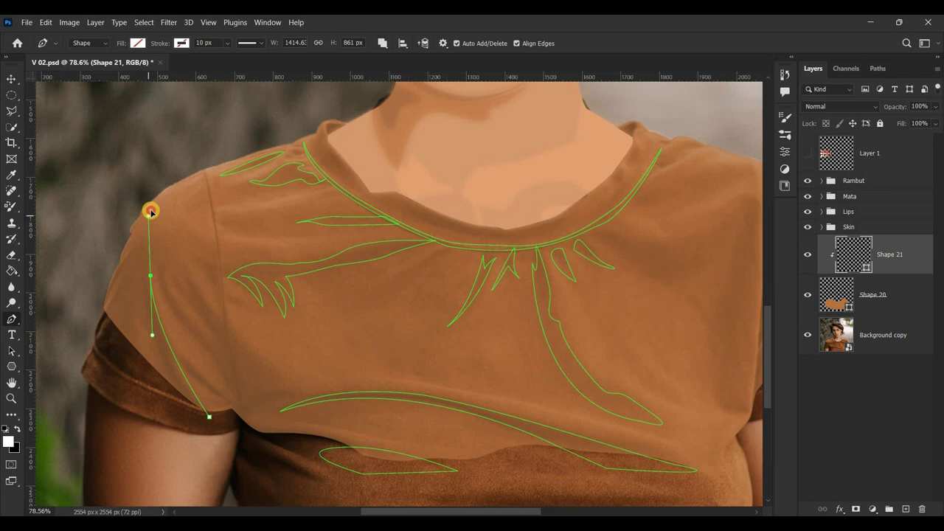
left_click_drag(185, 407, 227, 463)
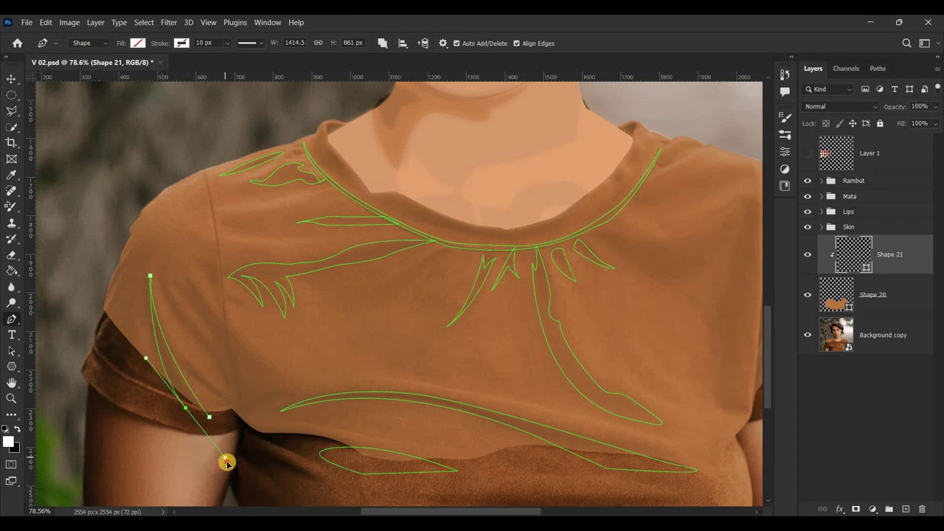
left_click_drag(209, 417, 249, 418)
left_click(233, 404)
left_click(180, 357)
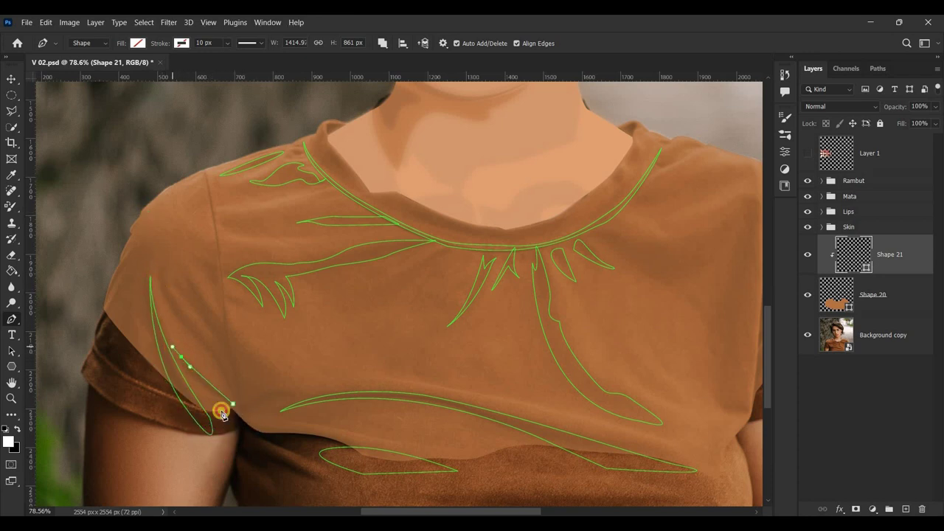
left_click(165, 260)
left_click_drag(193, 323, 230, 353)
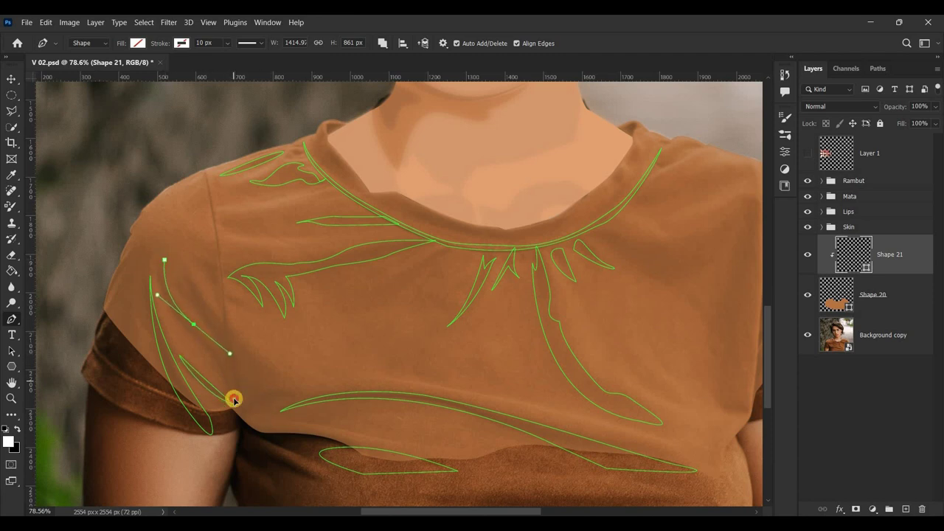
left_click(164, 260)
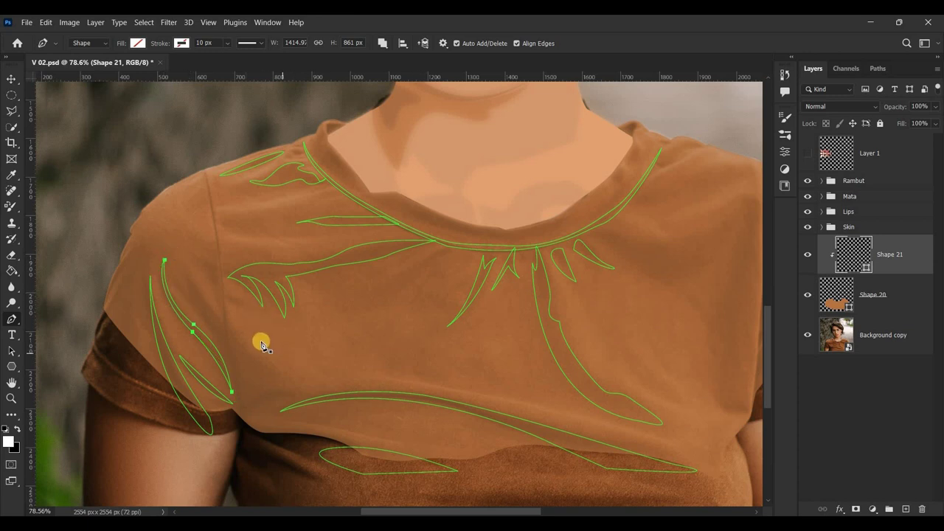
Draw a leaf connecting to the long lower leaf.
left_click(244, 427)
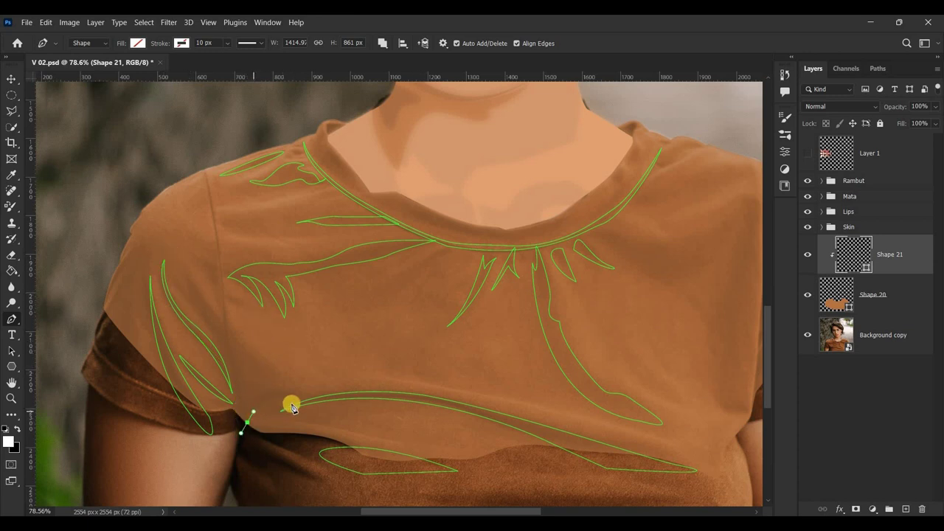
left_click_drag(293, 402, 329, 411)
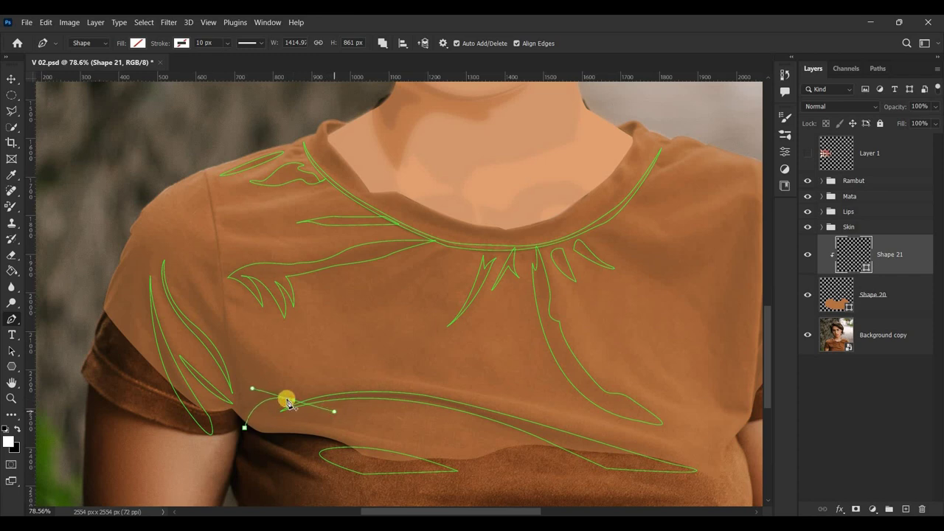
left_click_drag(243, 426, 223, 449)
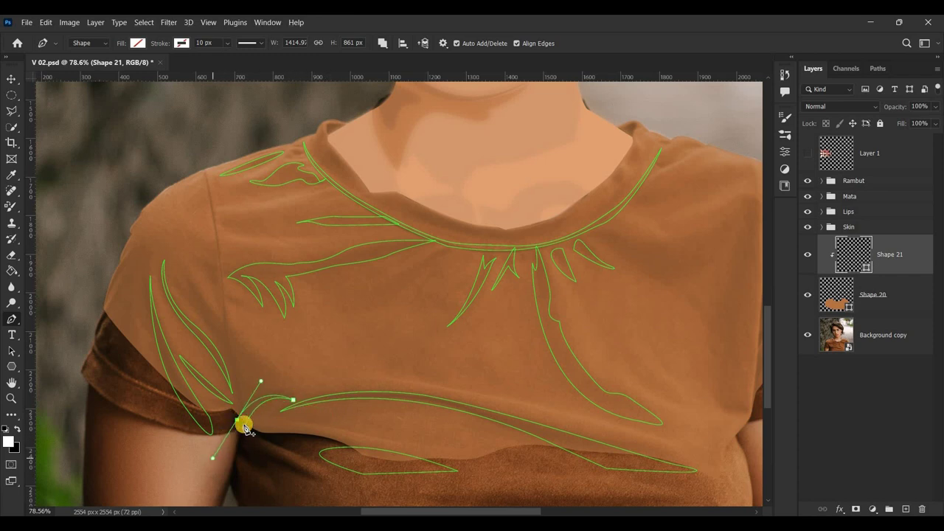
scroll(490, 432, "down", 2)
scroll(342, 369, "up", 2)
Add another leaf on the upper left reaching toward the shoulder.
left_click(207, 284)
mouse_move(228, 323)
left_mouse_down()
mouse_move(230, 338)
mouse_move(231, 295)
mouse_move(217, 295)
left_mouse_up()
left_click(209, 285)
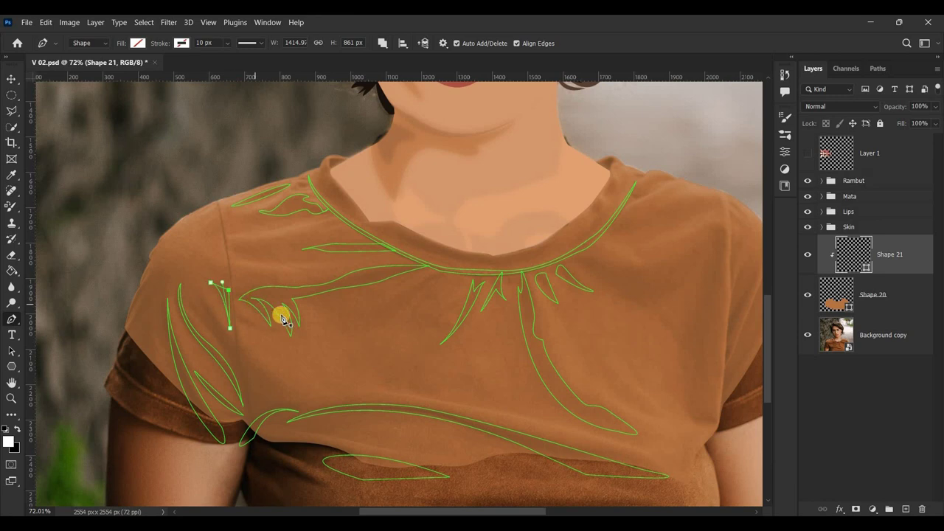
left_click_drag(201, 295, 233, 344)
left_click(254, 422)
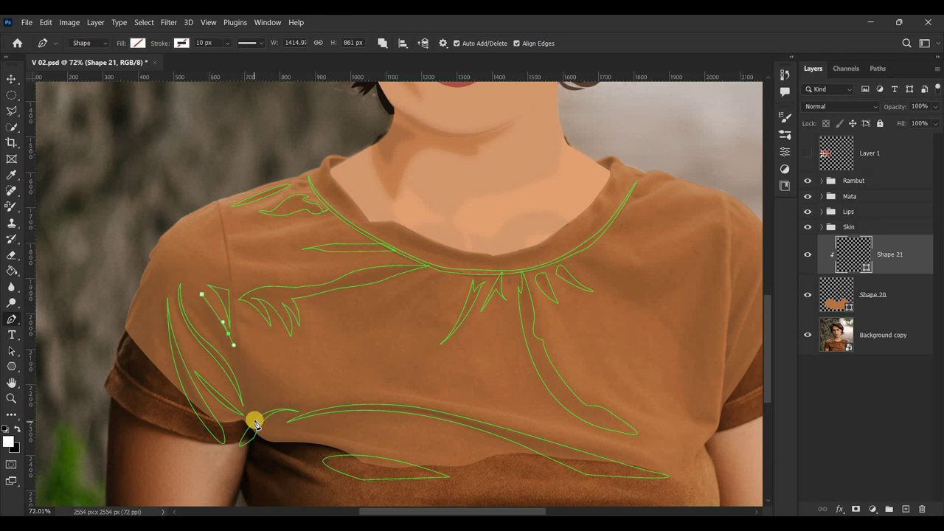
left_click_drag(152, 278, 136, 261)
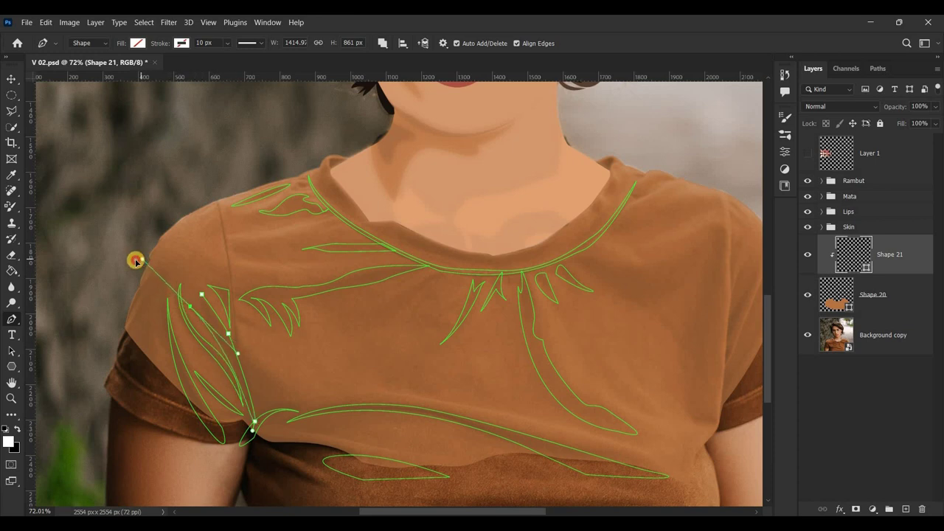
left_click(207, 319)
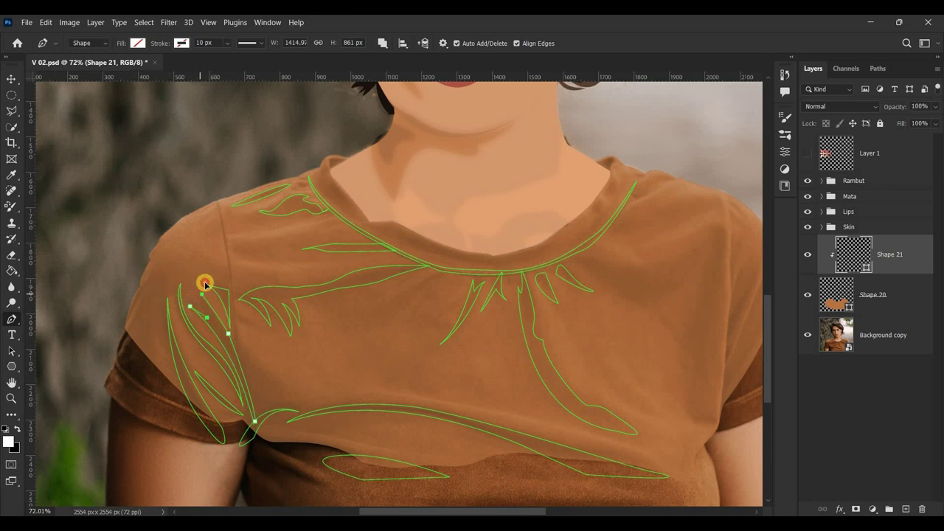
Draw a curved stem from the neckline out to the left-side leaves.
left_click_drag(460, 508, 495, 508)
left_click(312, 270)
left_click_drag(271, 298, 252, 317)
left_click_drag(189, 317, 150, 287)
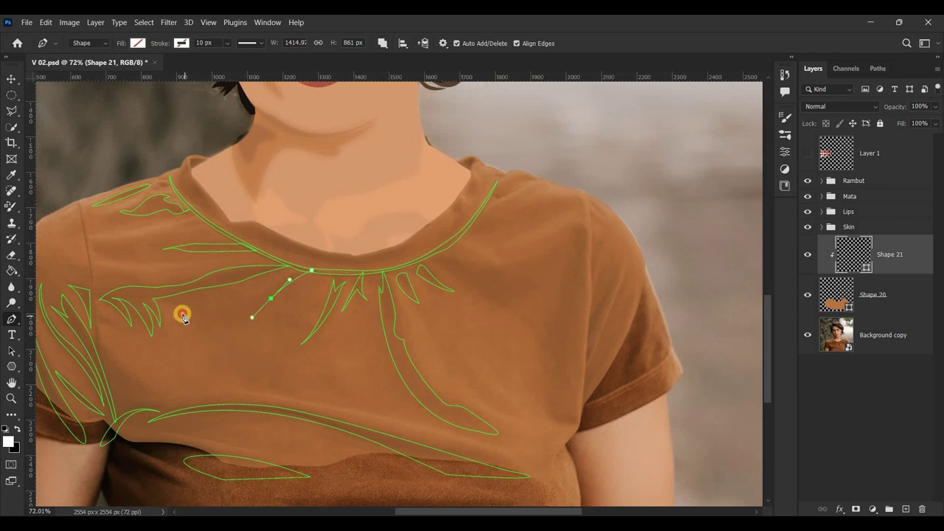
left_click(141, 298)
left_click_drag(205, 308, 213, 308)
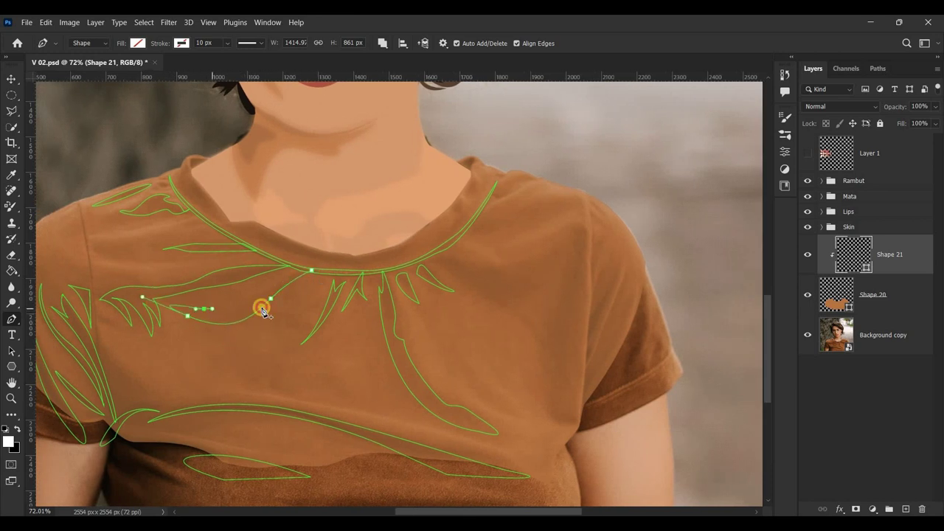
left_click_drag(287, 285, 310, 270)
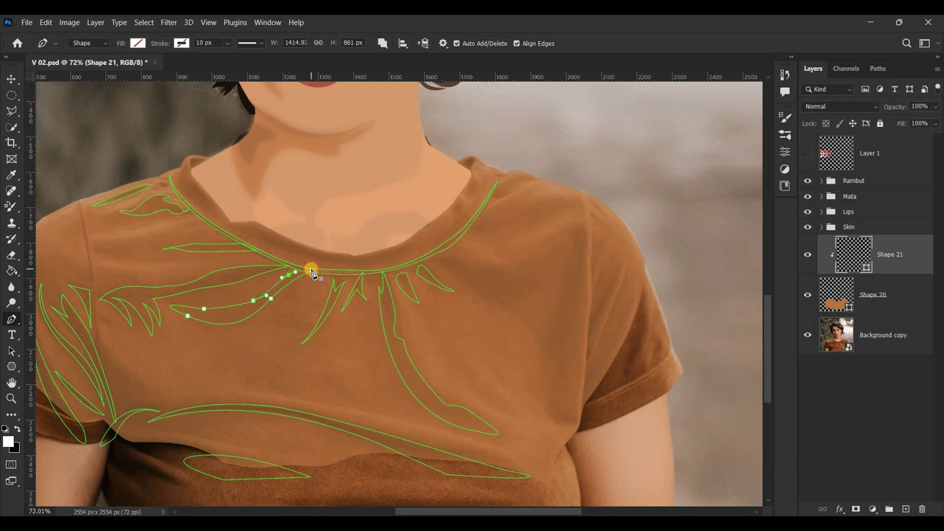
left_click_drag(492, 512, 521, 512)
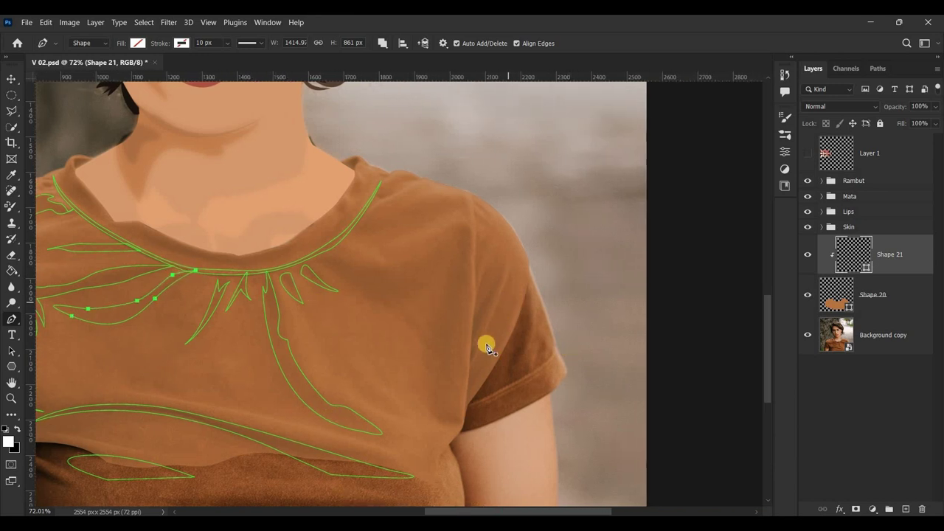
Draw a sharp-cornered leaf curving from the neckline to the right shoulder.
left_click_drag(451, 256, 484, 145)
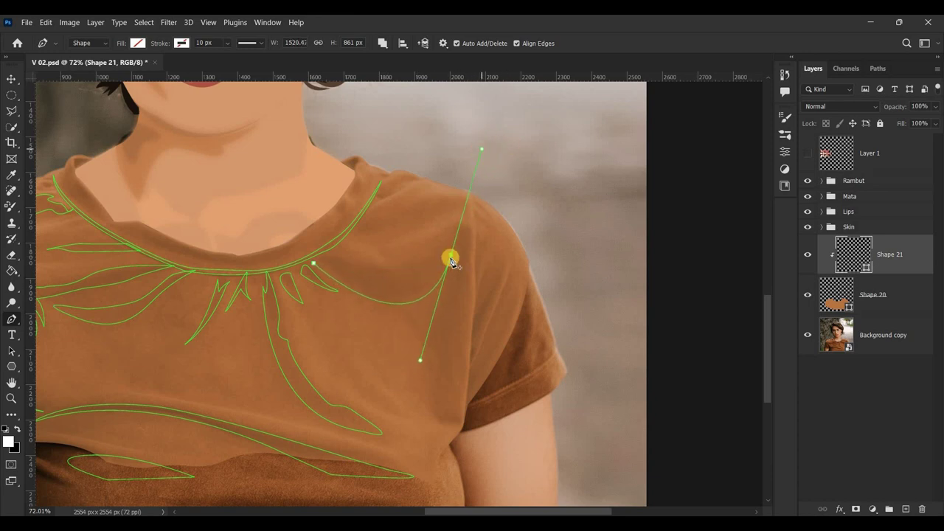
left_click_drag(416, 262, 480, 151)
left_click_drag(473, 207, 489, 206)
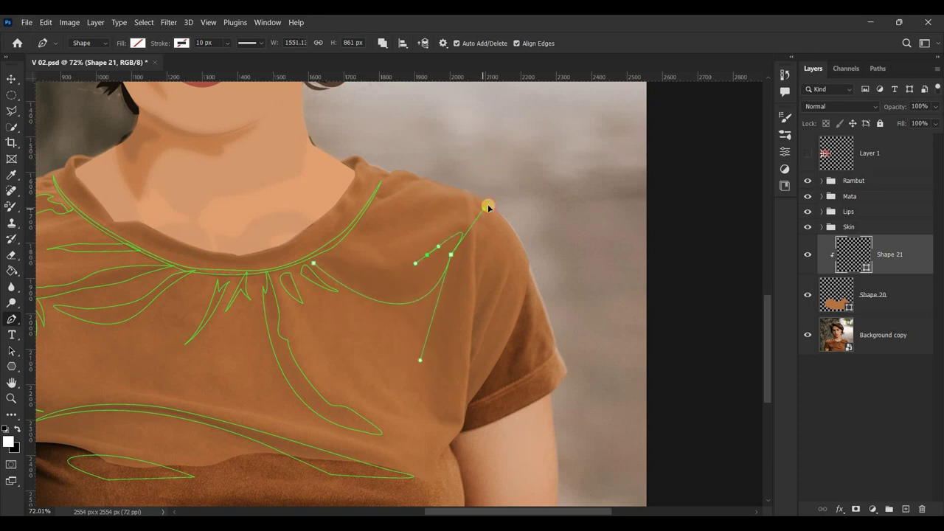
left_click(365, 240)
mouse_move(453, 215)
left_mouse_down()
mouse_move(438, 201)
mouse_move(439, 183)
left_mouse_up()
left_click_drag(352, 216, 347, 238)
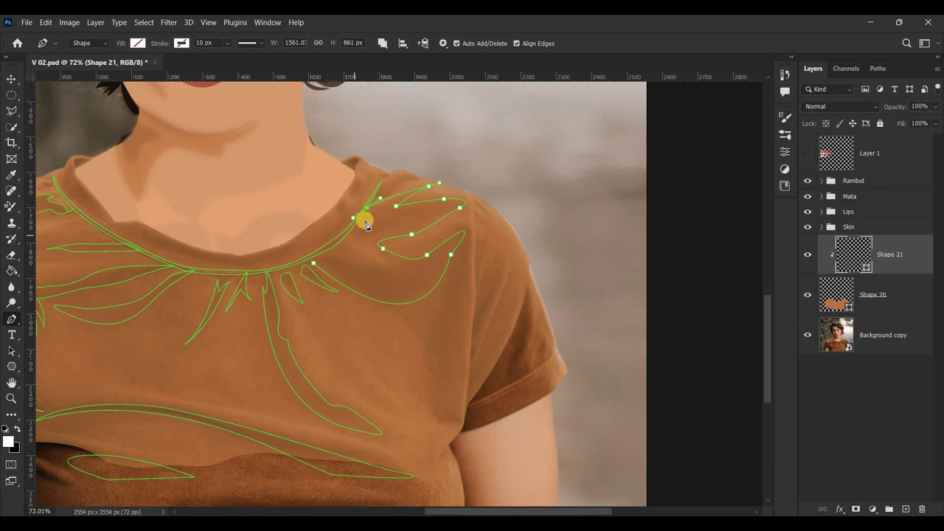
left_click(458, 200)
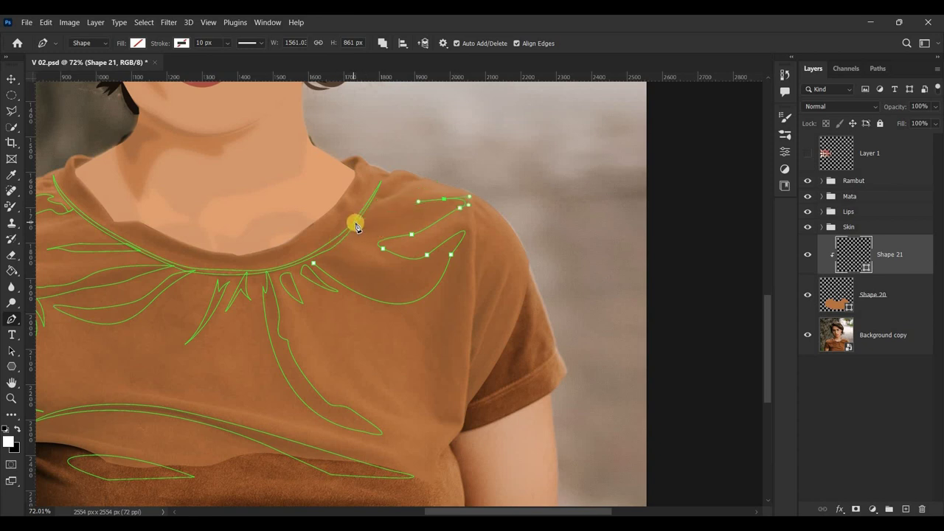
left_click(343, 233)
left_click_drag(426, 220, 441, 216)
left_click(344, 236)
Start a leaf near the right neckline and draw a slim pointed leaf on the right sleeve.
left_click(391, 270)
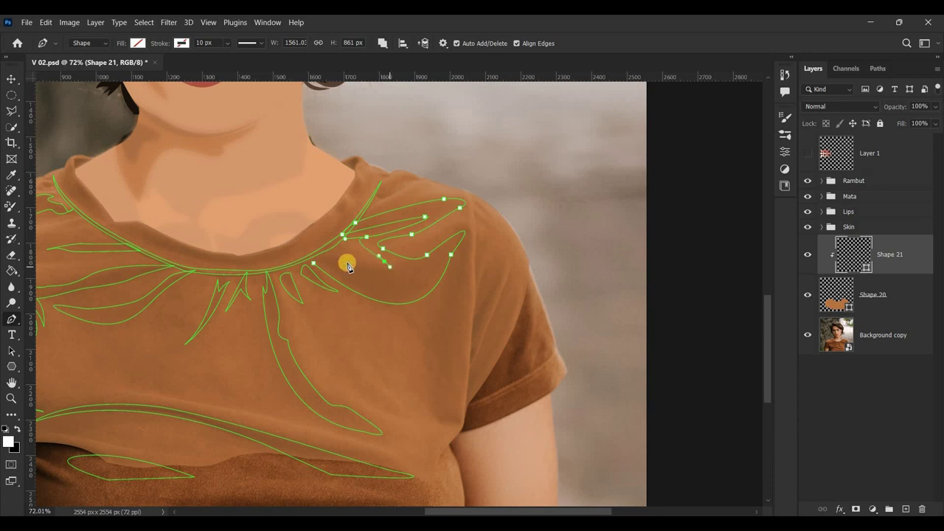
left_click_drag(325, 257, 309, 260)
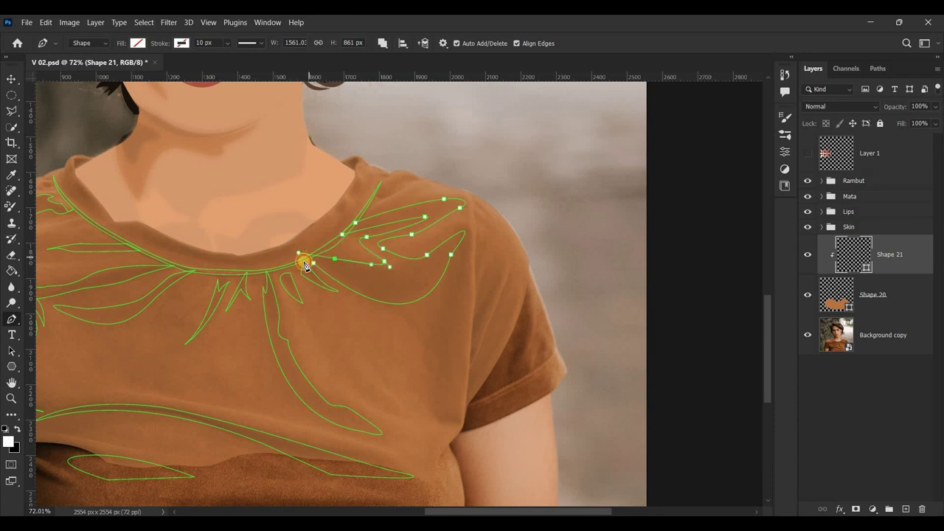
left_click(313, 261)
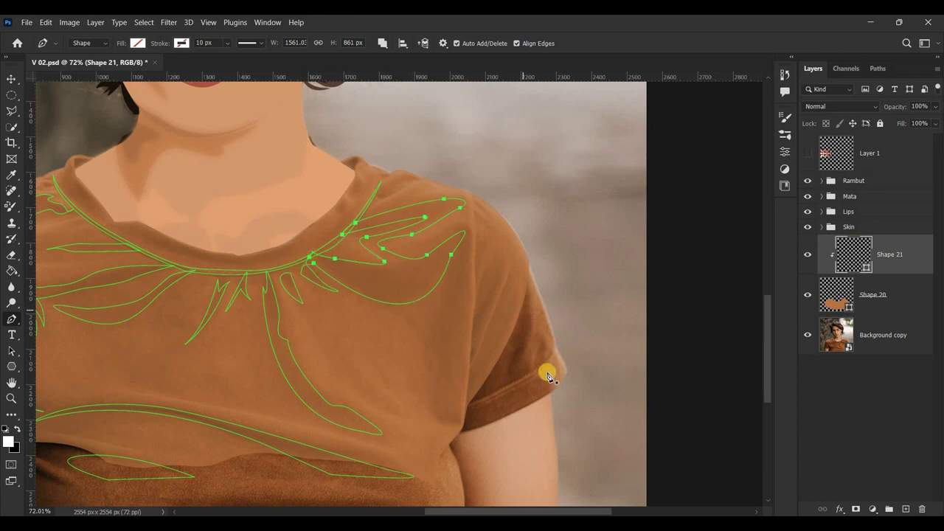
left_click(470, 366)
left_click_drag(506, 263, 509, 241)
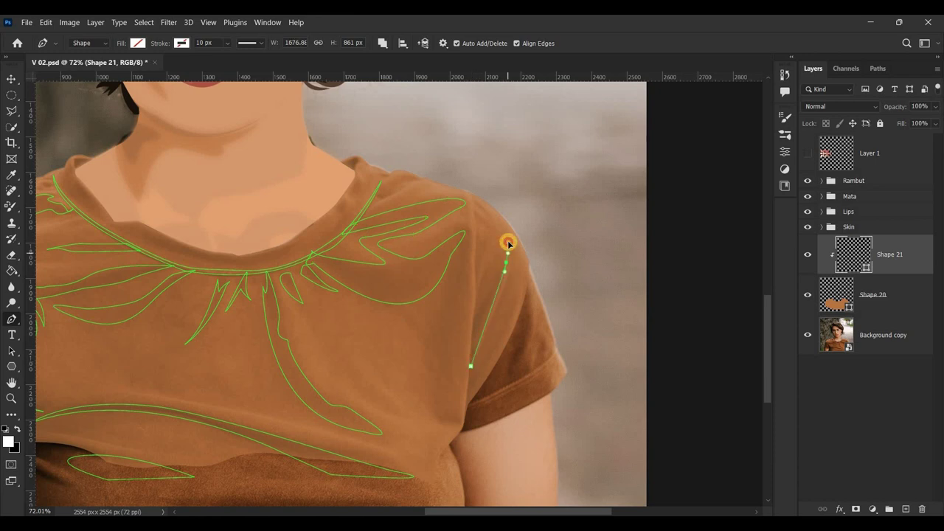
left_click_drag(474, 319, 467, 333)
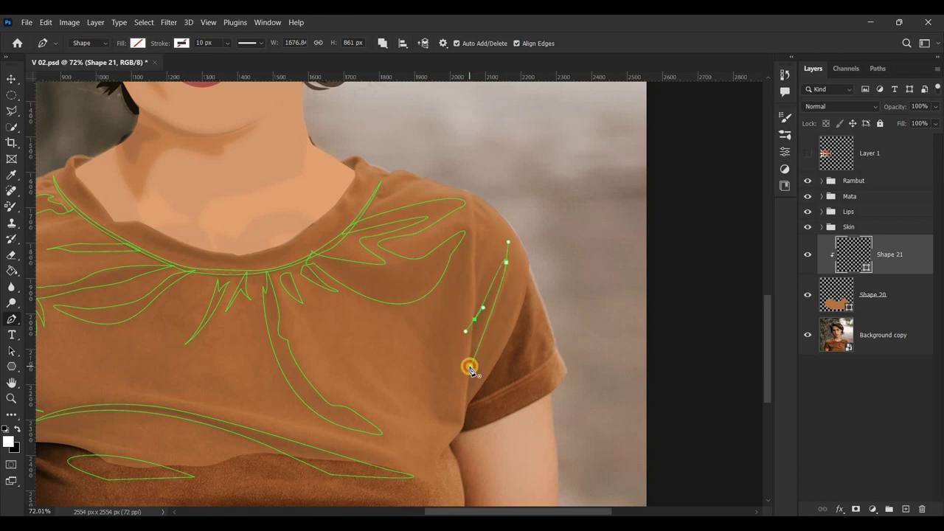
left_click(469, 365)
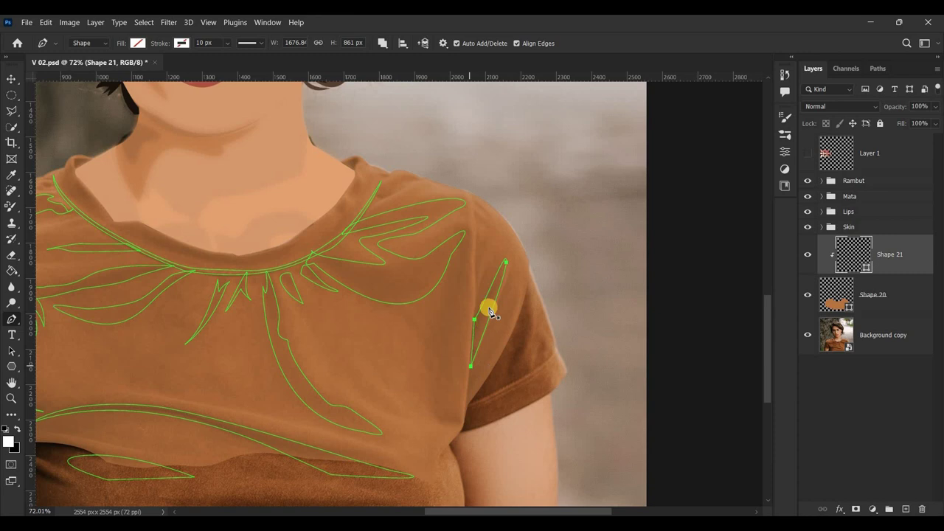
Add a leaf beside the sleeve leaf and a curled leaf at the shoulder seam.
left_click(476, 282)
left_click(477, 221)
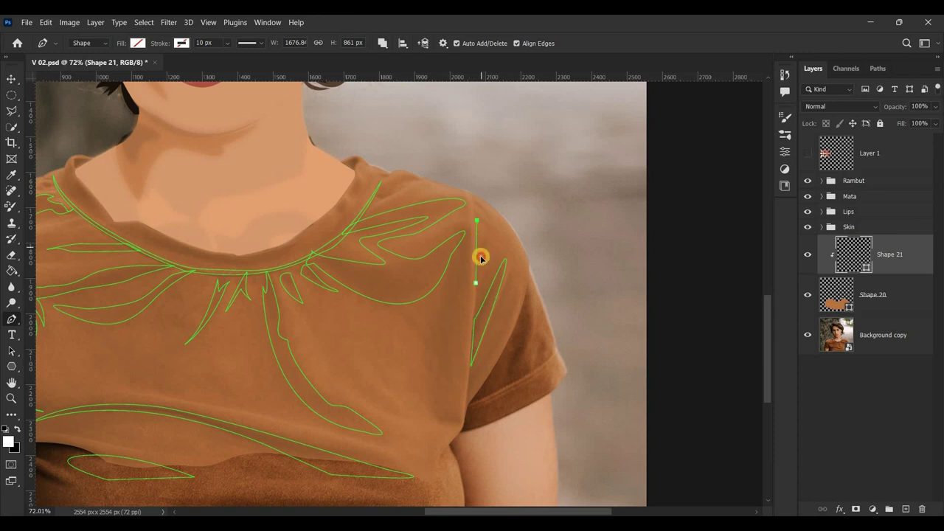
left_click_drag(487, 260, 480, 270)
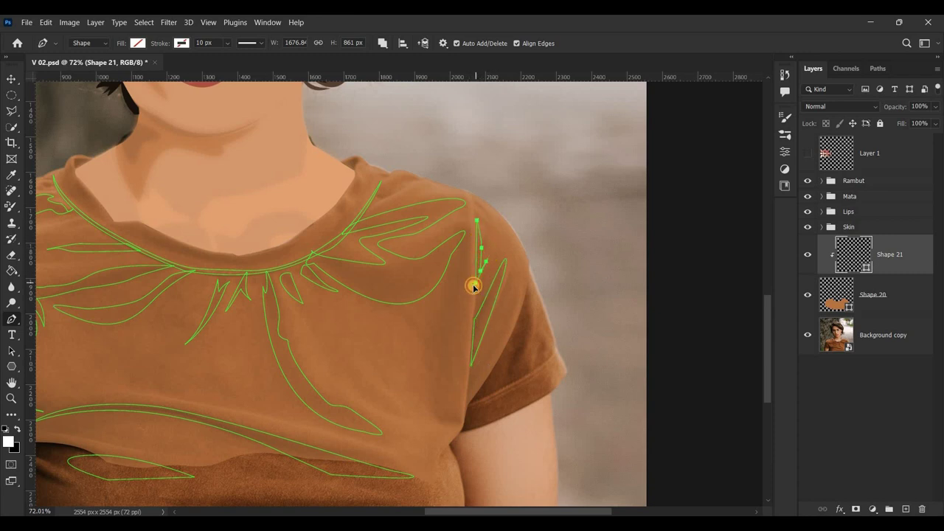
scroll(425, 149, "up", 5)
left_click(313, 241)
left_click_drag(373, 228, 392, 214)
left_click_drag(430, 186, 340, 253)
mouse_move(382, 228)
left_mouse_down()
mouse_move(365, 222)
mouse_move(379, 200)
mouse_move(359, 201)
left_mouse_up()
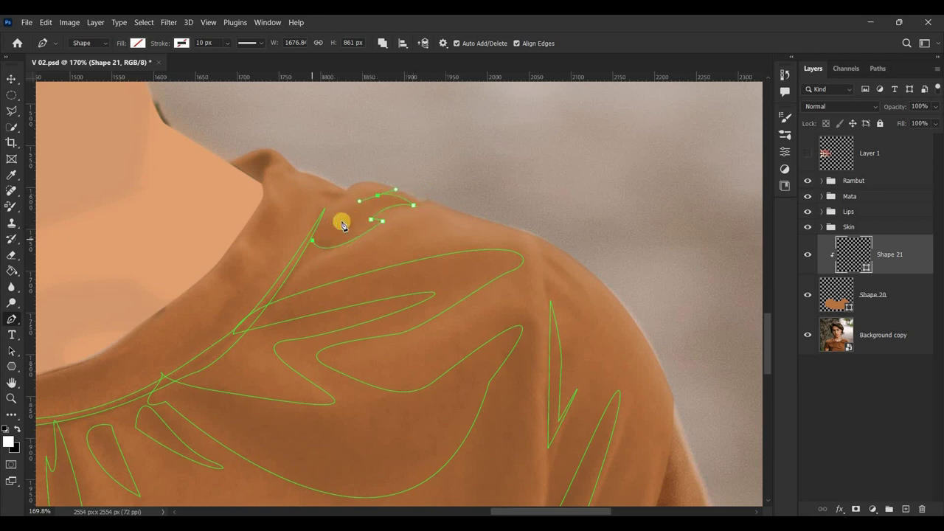
left_click(310, 244)
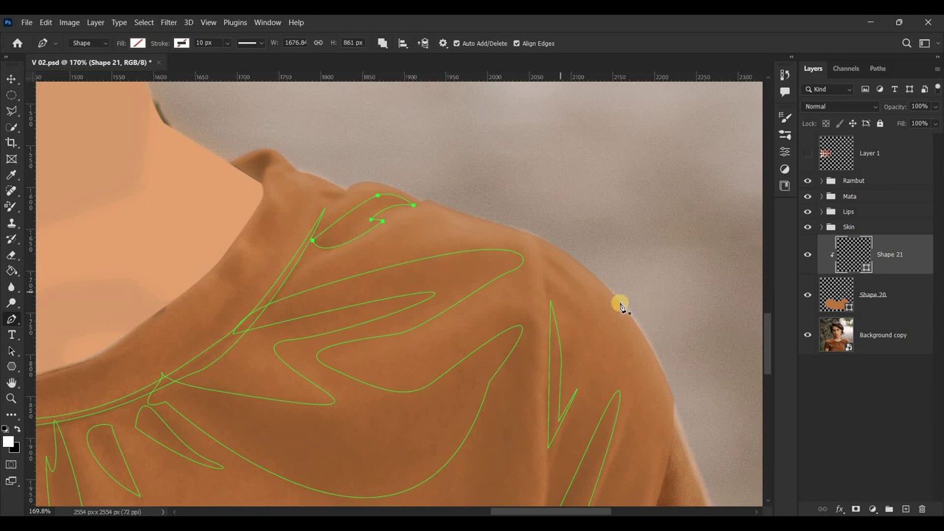
scroll(308, 358, "down", 3)
scroll(265, 245, "up", 5)
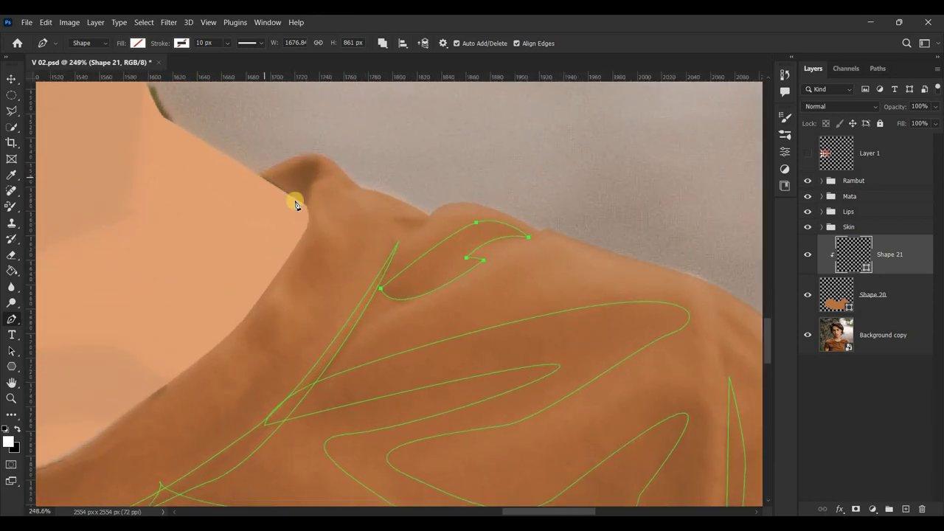
Trace and close the collar leaf path, then add a point at the left collar bump.
left_click(306, 202)
left_click(314, 181)
left_click(330, 157)
left_click(278, 168)
left_click(264, 177)
scroll(321, 280, "down", 5)
scroll(352, 379, "up", 3)
scroll(295, 310, "left", 5)
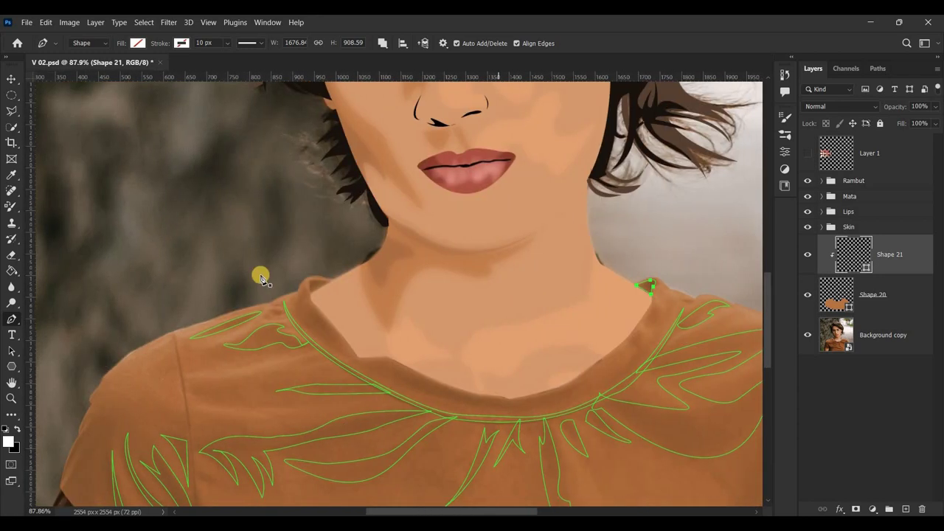
scroll(383, 298, "up", 5)
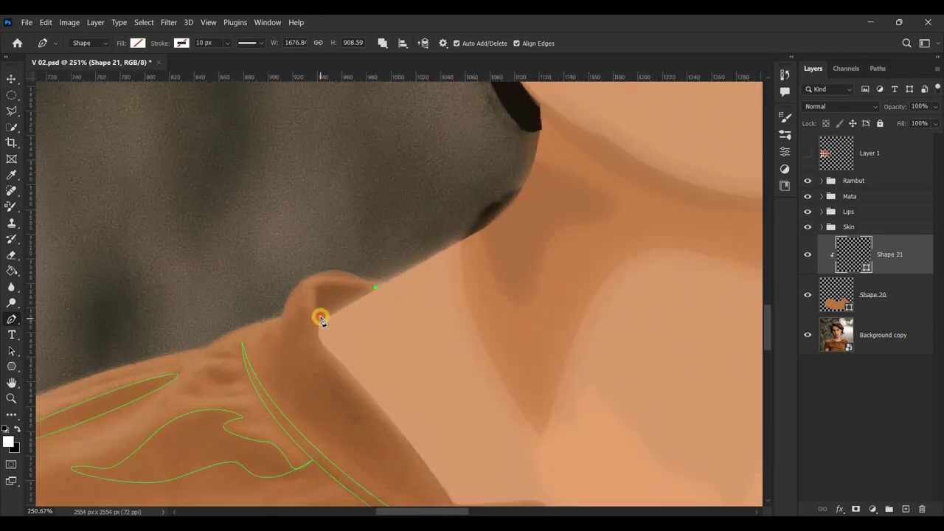
left_click(314, 285)
scroll(441, 421, "down", 2)
scroll(553, 426, "down", 4)
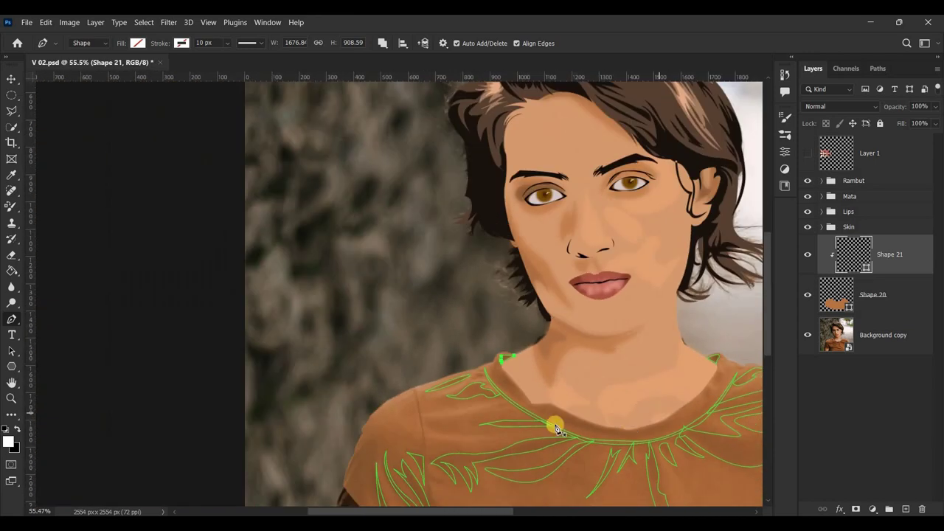
scroll(493, 417, "down", 4)
scroll(493, 418, "up", 1)
Fill the leaf shapes with the darker brown #9b5e32 sampled from the shirt.
left_click(139, 42)
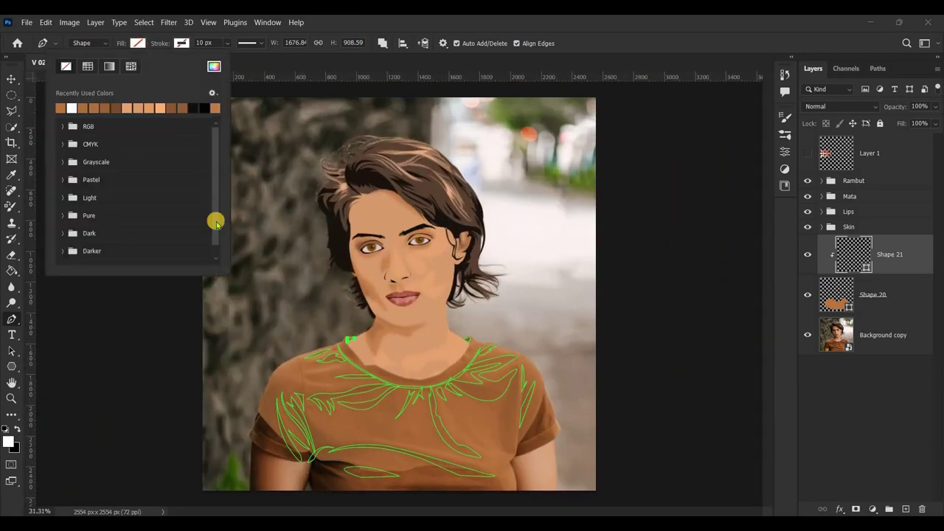
left_click(214, 67)
left_click(389, 418)
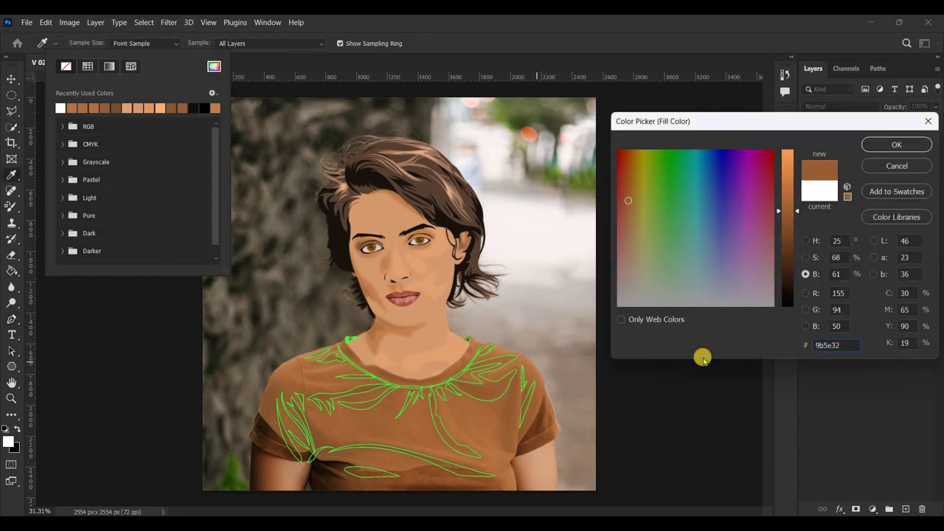
left_click(896, 144)
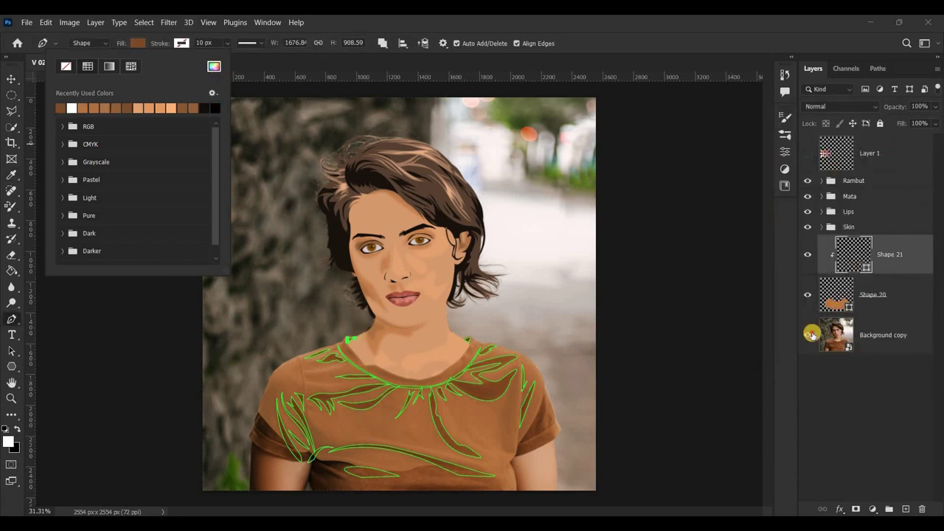
Hide the Background copy photo and set Shape 20 to 100% opacity.
left_click(809, 333)
left_click(809, 334)
left_click(873, 294)
left_click(935, 107)
left_click_drag(915, 121, 935, 121)
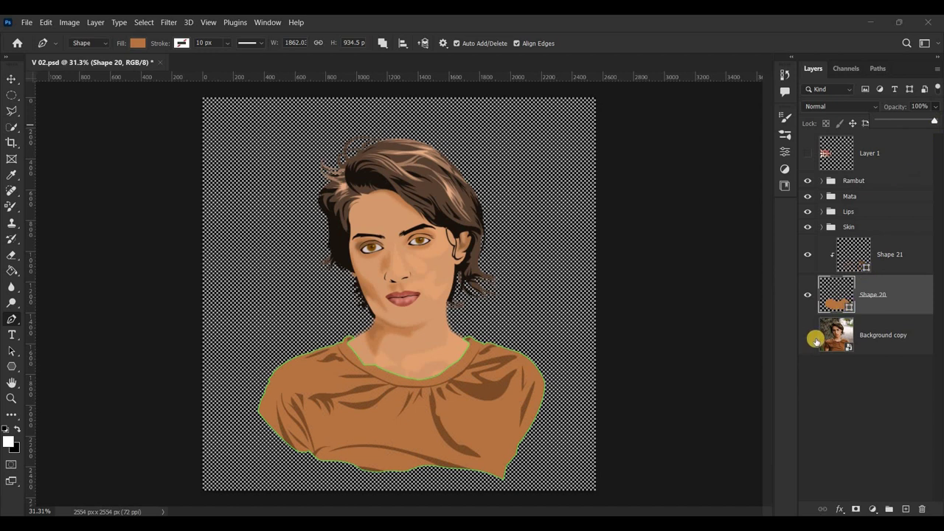
Select the Background copy layer and zoom in slightly on the portrait.
left_click(837, 336)
scroll(452, 332, "down", 1)
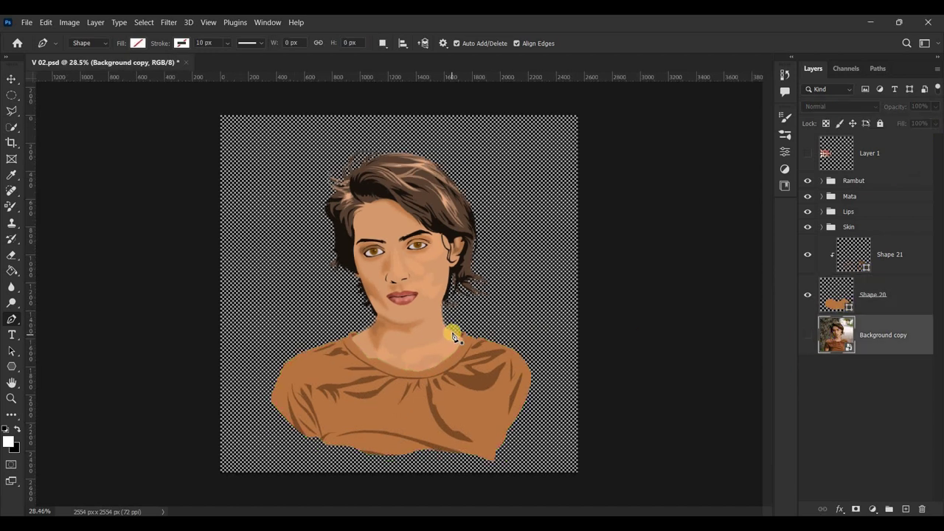
scroll(428, 343, "up", 2)
scroll(377, 360, "up", 1)
scroll(443, 347, "down", 2)
scroll(539, 332, "down", 1)
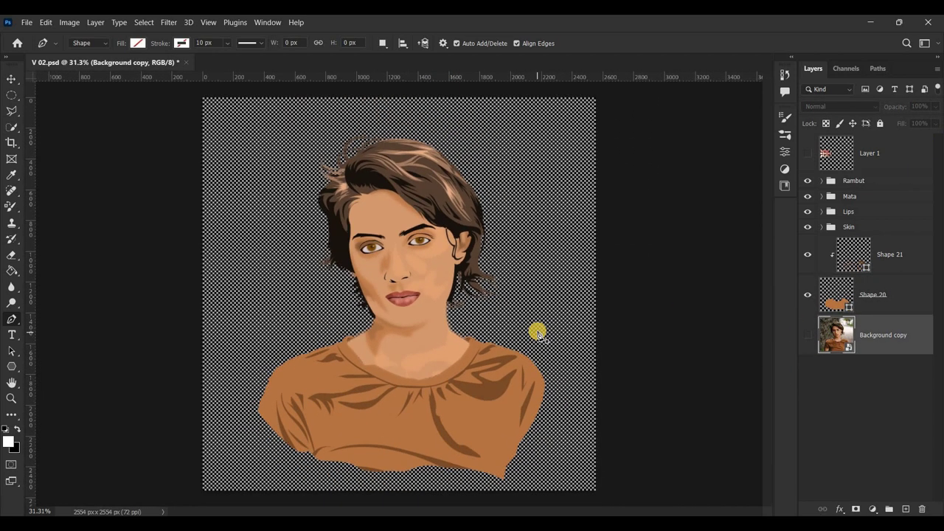
key("ctrl+plus")
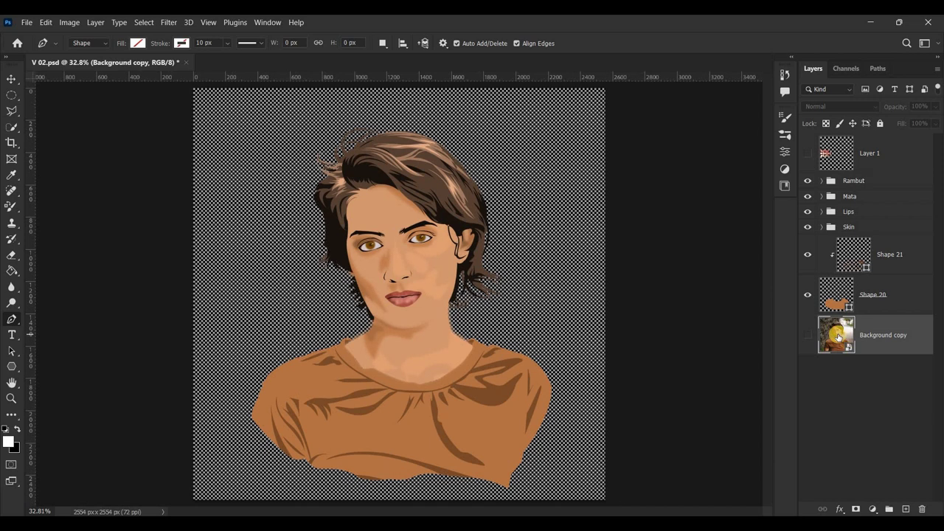
Give the Shape 20 shirt a coloured 10 px outline.
left_click(838, 295)
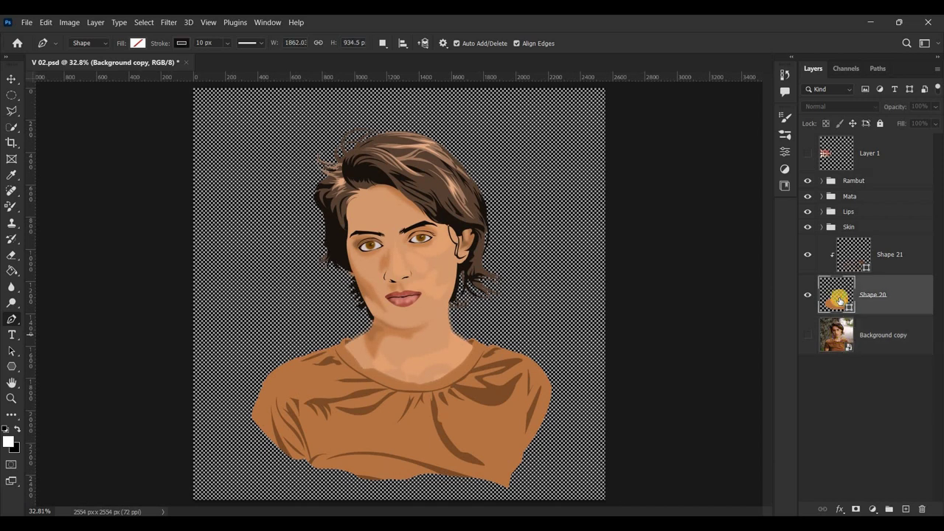
left_click(182, 42)
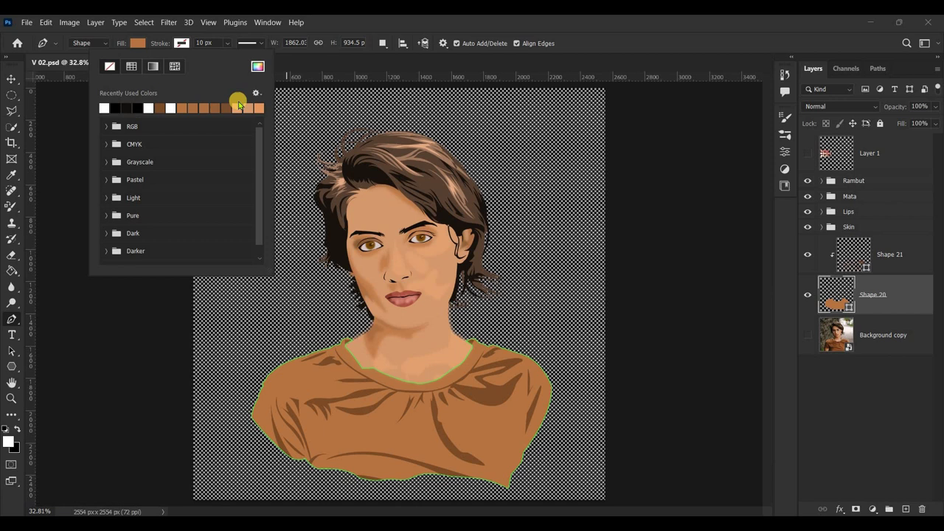
left_click(258, 66)
left_click(902, 144)
left_click(215, 42)
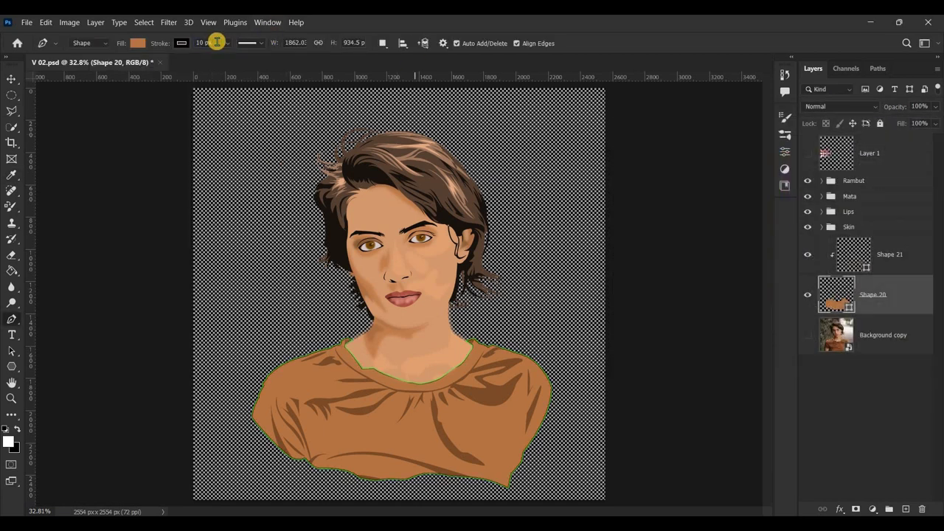
type("510")
key("Return")
Group Shape 20 and Shape 21 as 'Baju' and delete the unused Layer 1.
left_click(908, 258, "shift")
right_click(908, 259)
left_click(834, 108)
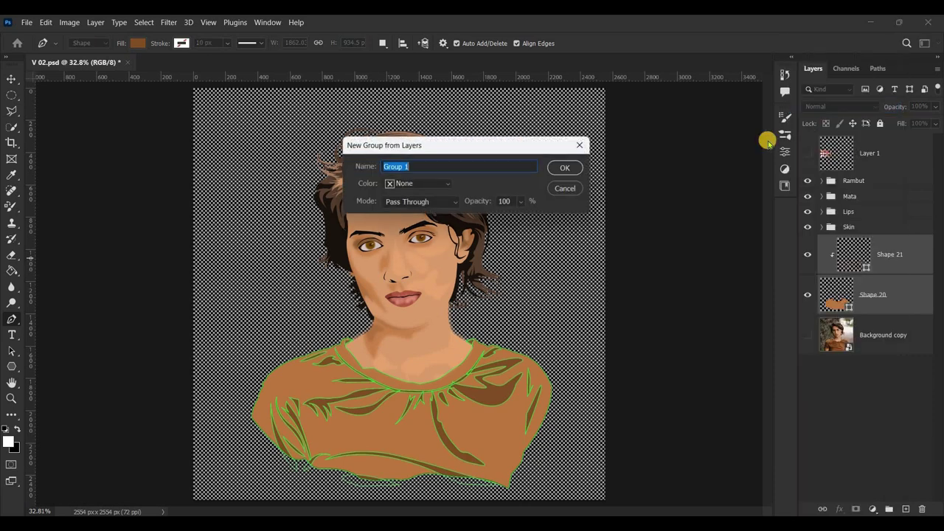
type("Baju")
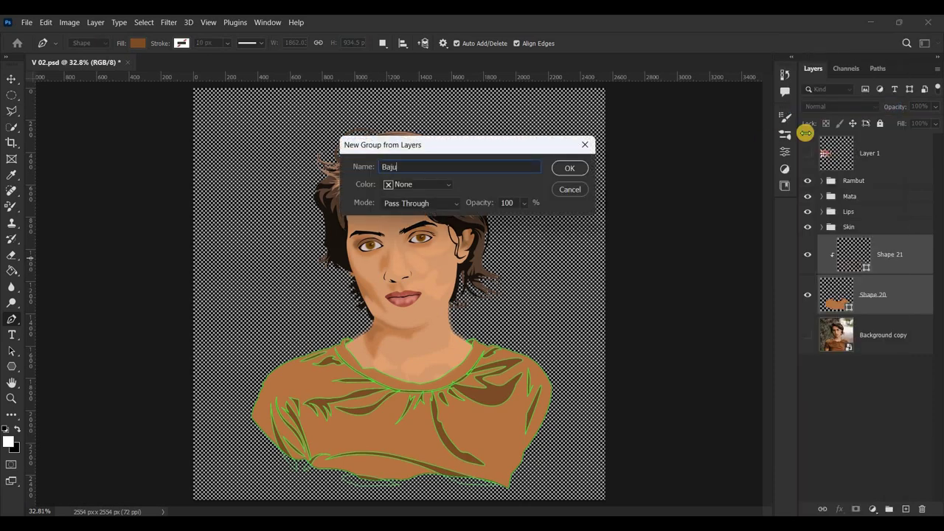
left_click(570, 168)
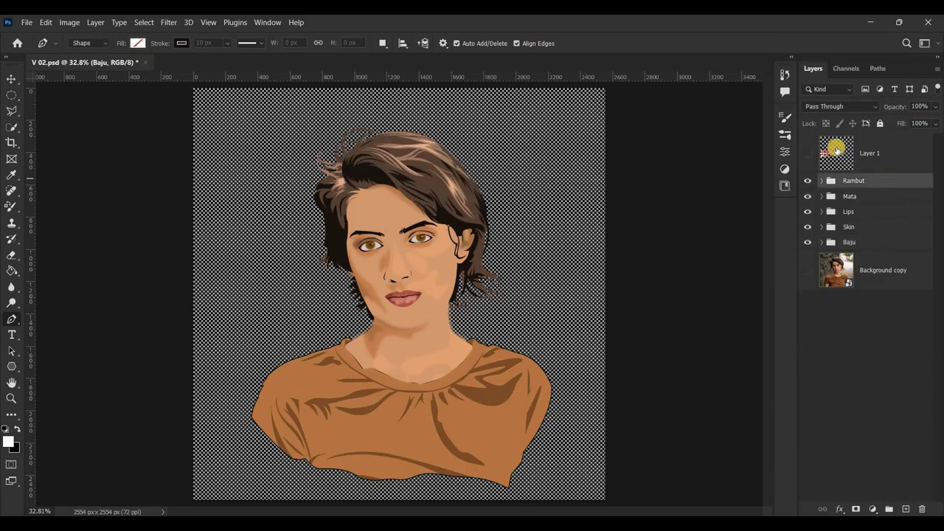
left_click(837, 150)
key("Delete")
Create Layer 5 and fill it with a merged copy of the portrait via Apply Image.
left_click(906, 509)
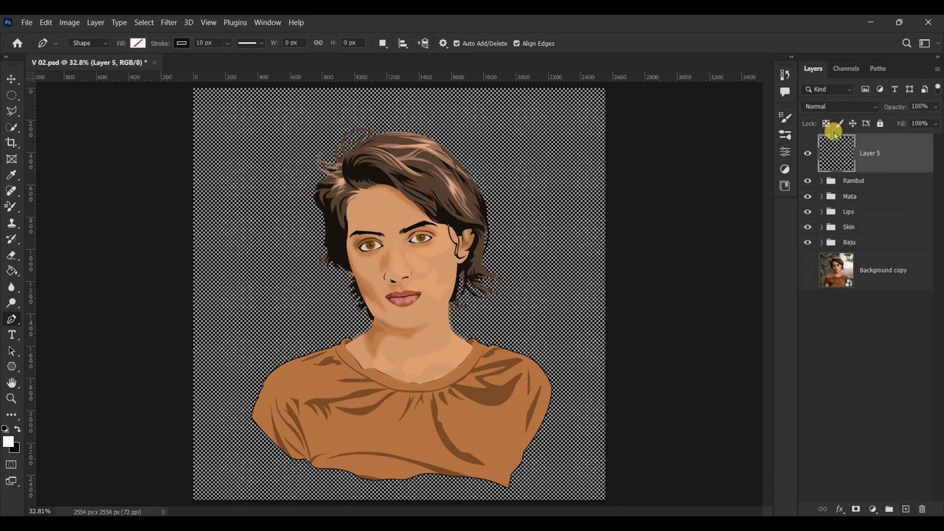
left_click(68, 22)
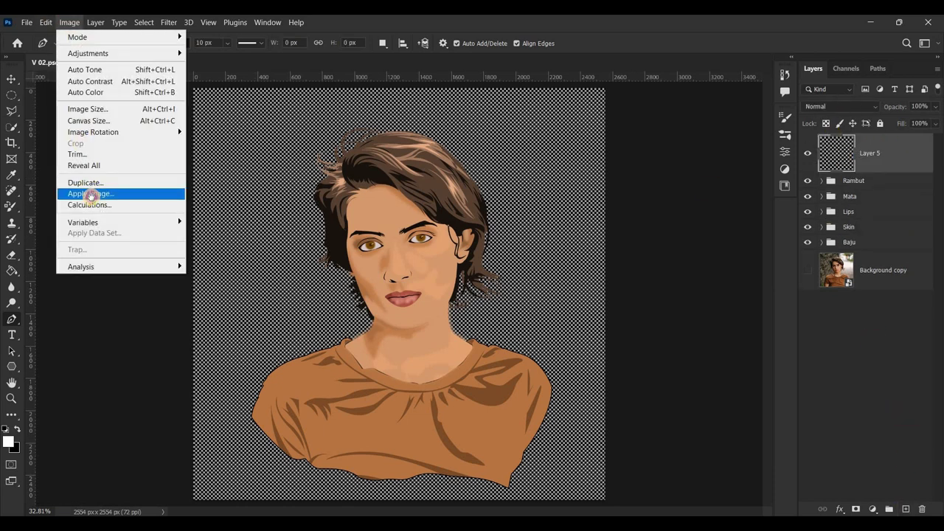
left_click(120, 192)
left_click(577, 144)
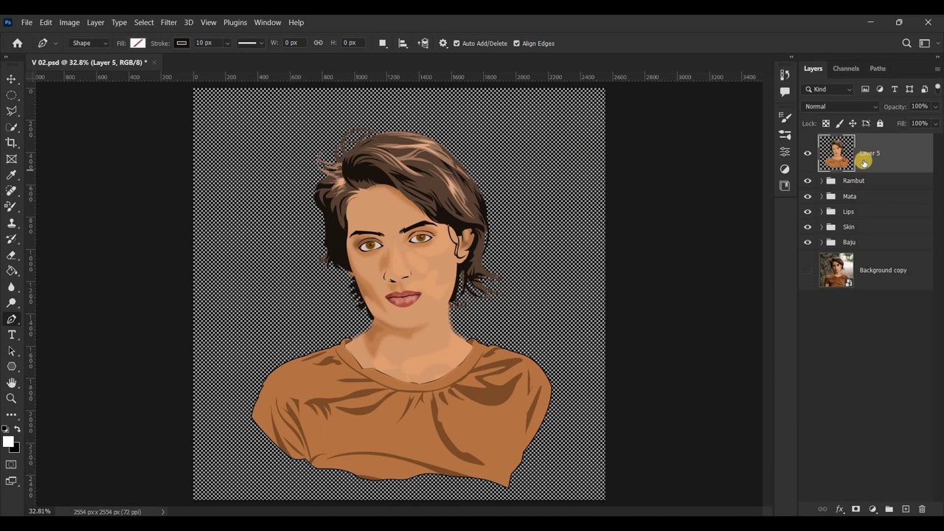
Hide the Rambut, Mata, Lips, Skin and Baju groups and place a white Solid Color layer under Layer 5.
left_click_drag(807, 181, 810, 242)
left_click(847, 271)
left_click(873, 509)
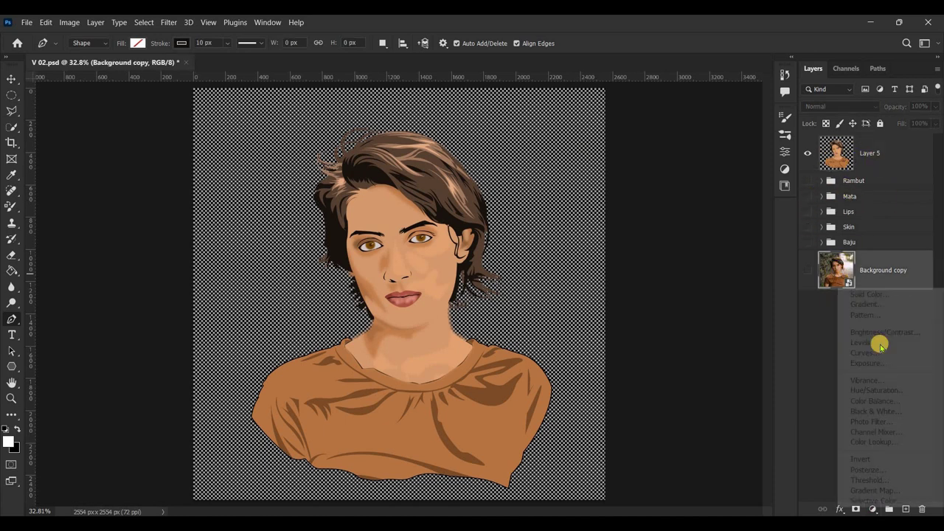
left_click(881, 296)
left_click(894, 145)
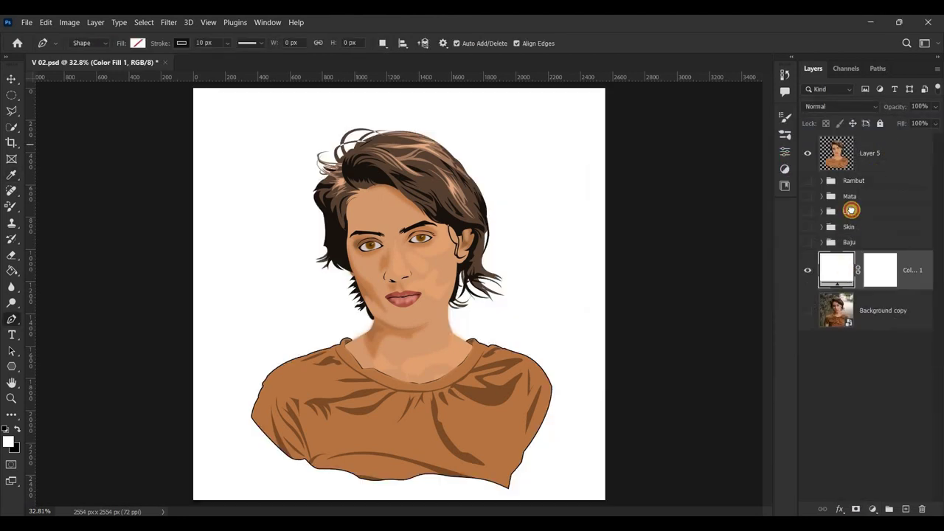
left_click_drag(850, 162, 850, 163)
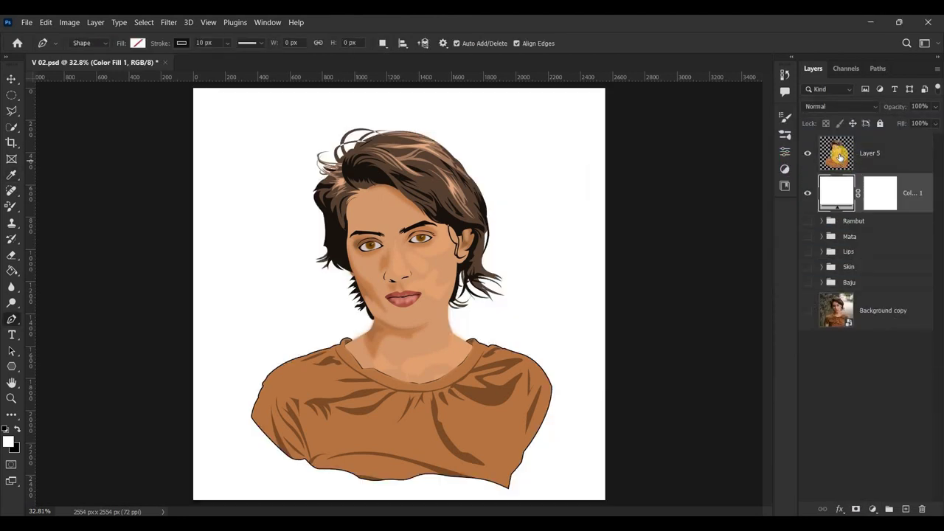
left_click(838, 316)
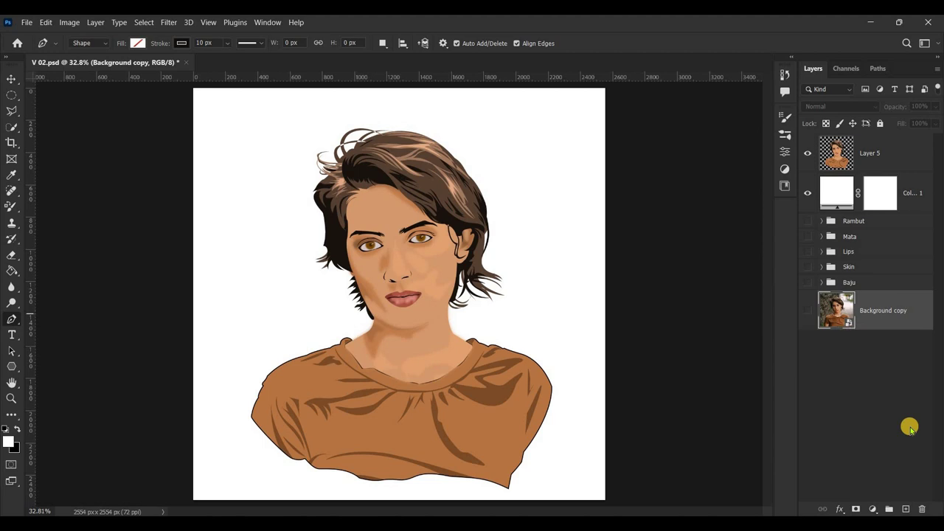